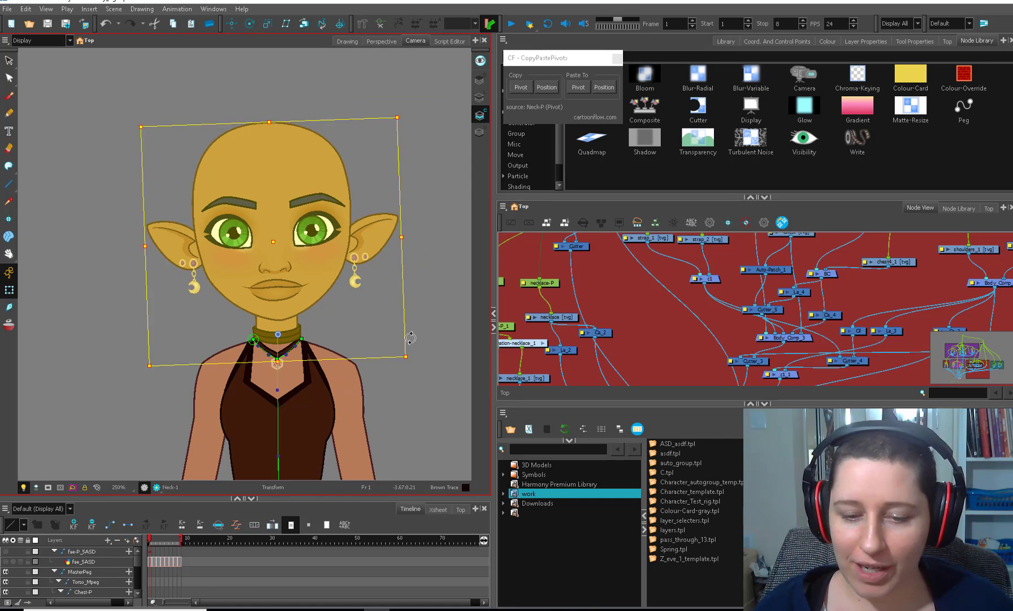
Step: Undo the last rotation of the head
key("ctrl+z")
left_click_drag(388, 435, 389, 360)
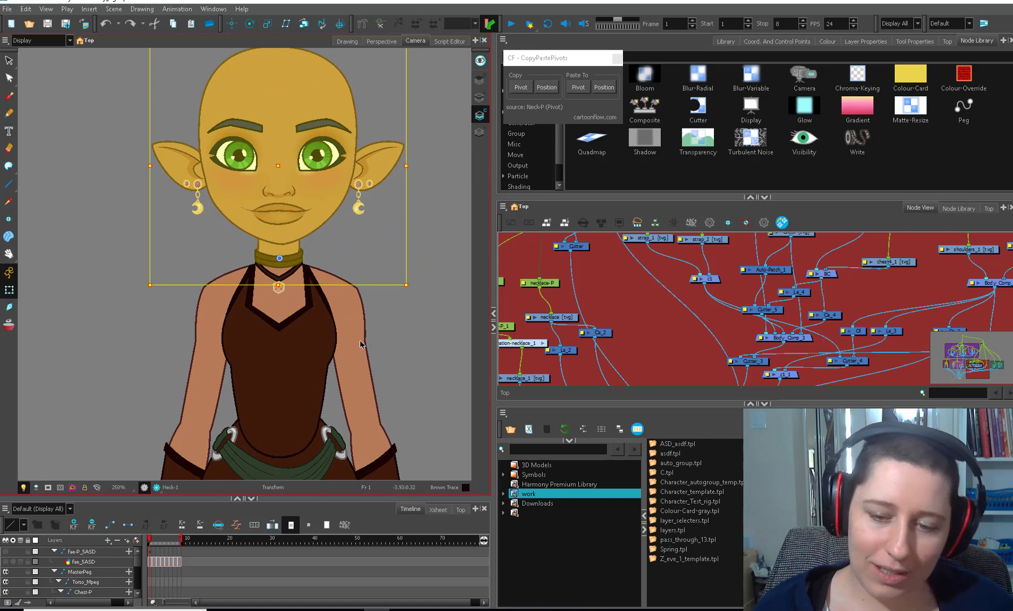
Step: Select the torso, chest, shoulder and neck drawings one after another to examine how the upper body is built
left_click(360, 343)
left_click(296, 339)
left_click(314, 295)
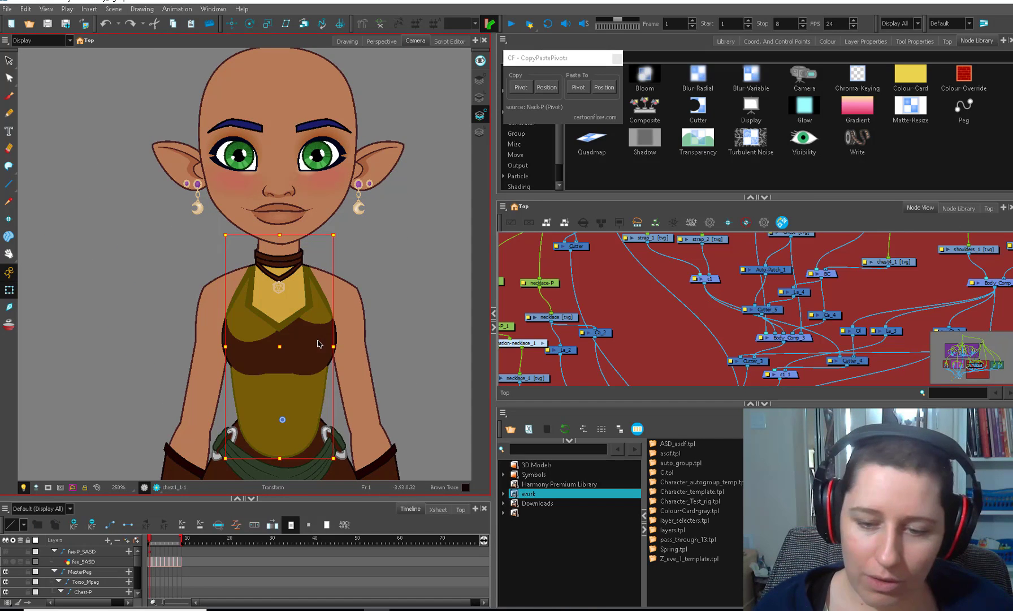
left_click(318, 343)
left_click(247, 355)
left_click_drag(289, 432, 286, 397)
left_click(287, 398)
left_click_drag(310, 359, 312, 434)
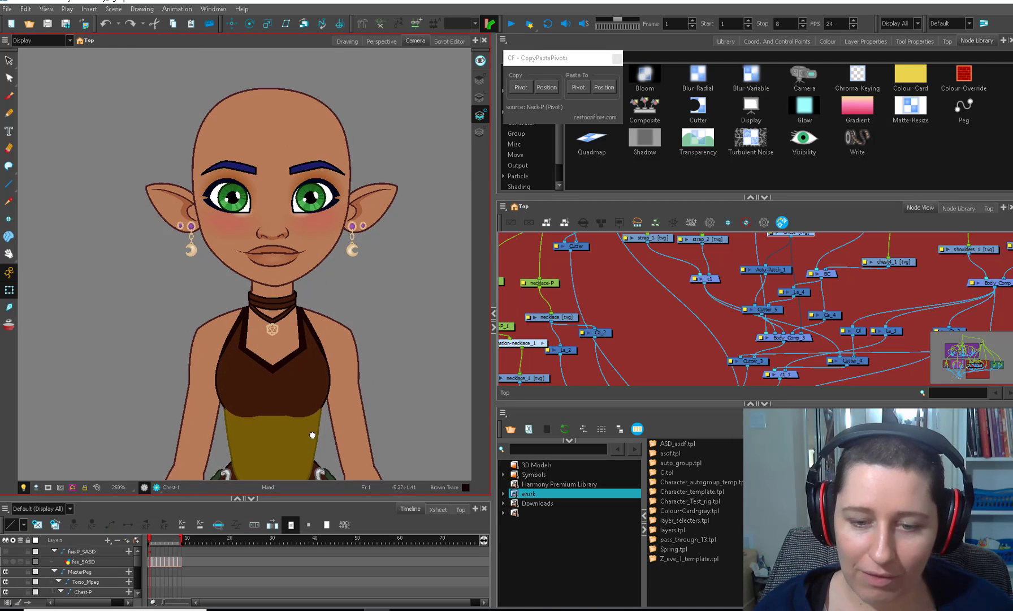
scroll(308, 424, "up", 1)
left_click(295, 381)
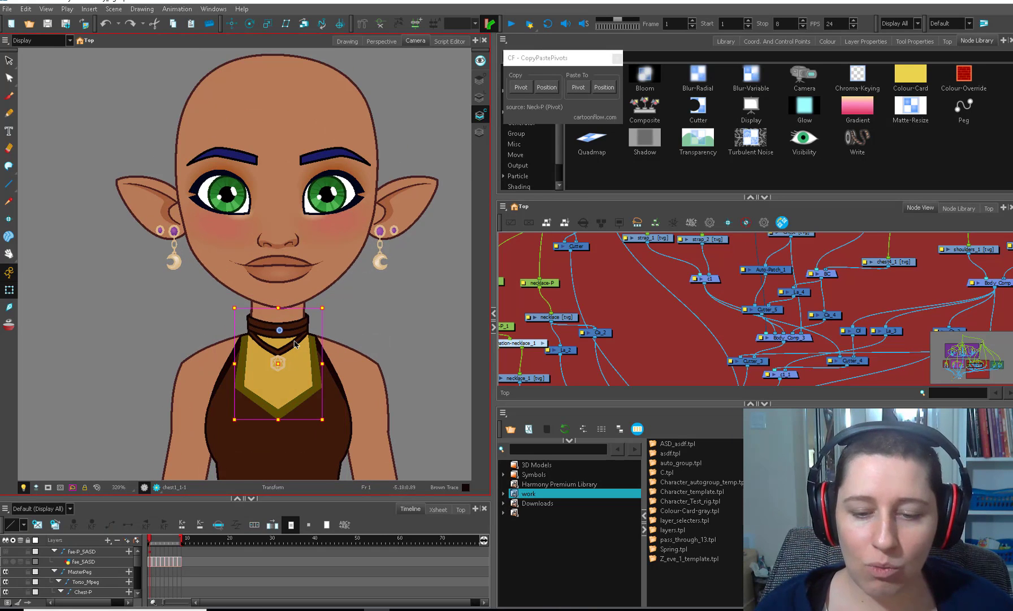
left_click(318, 329)
left_click(352, 375)
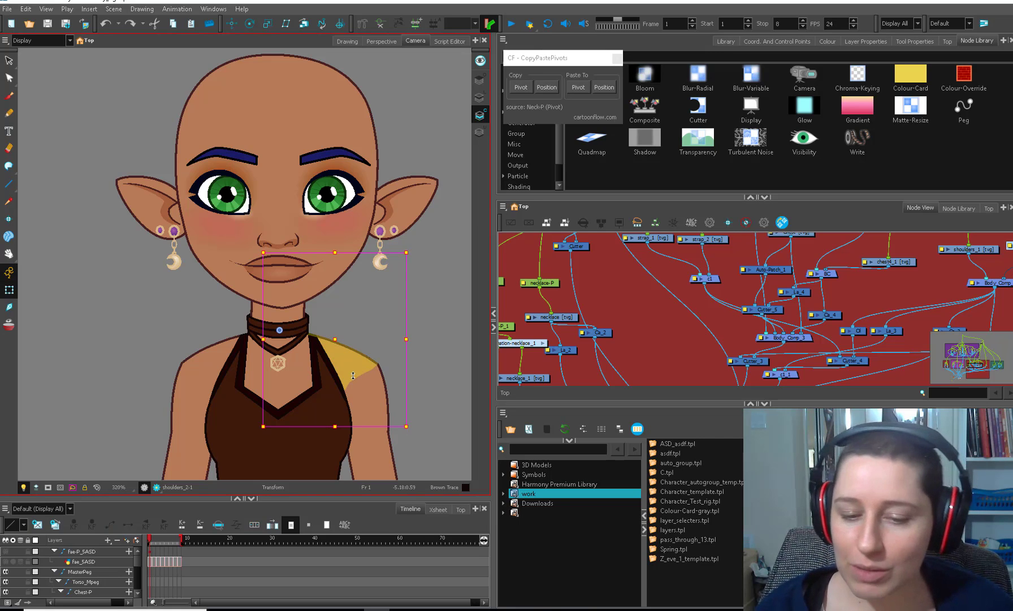
scroll(296, 340, "up", 1)
left_click(303, 332)
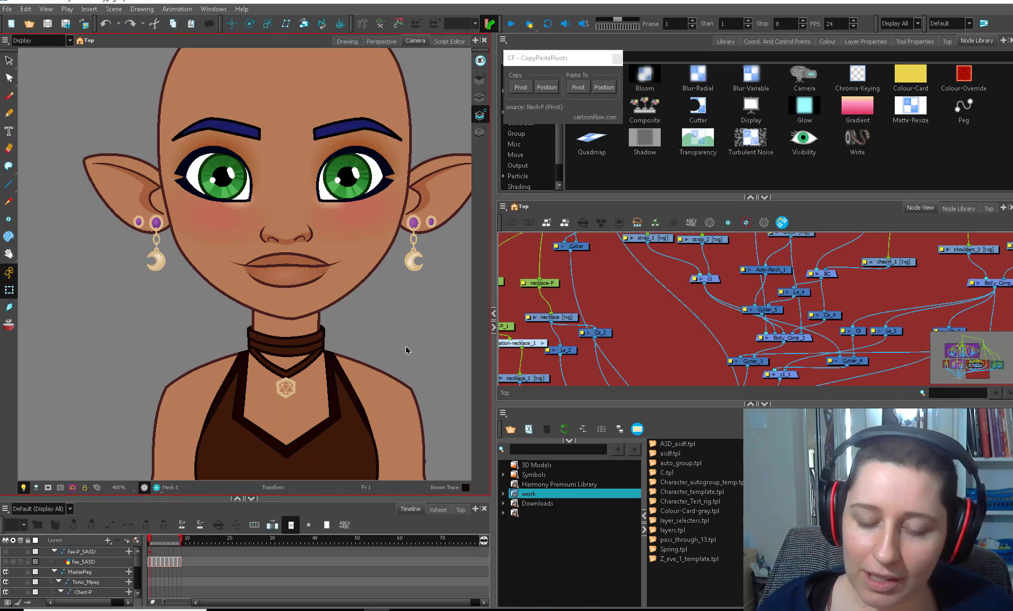
Step: Try tilting the head through the neck's parent peg to check how the neck meets the body, restoring the upright pose
key("b")
scroll(408, 360, "down", 1)
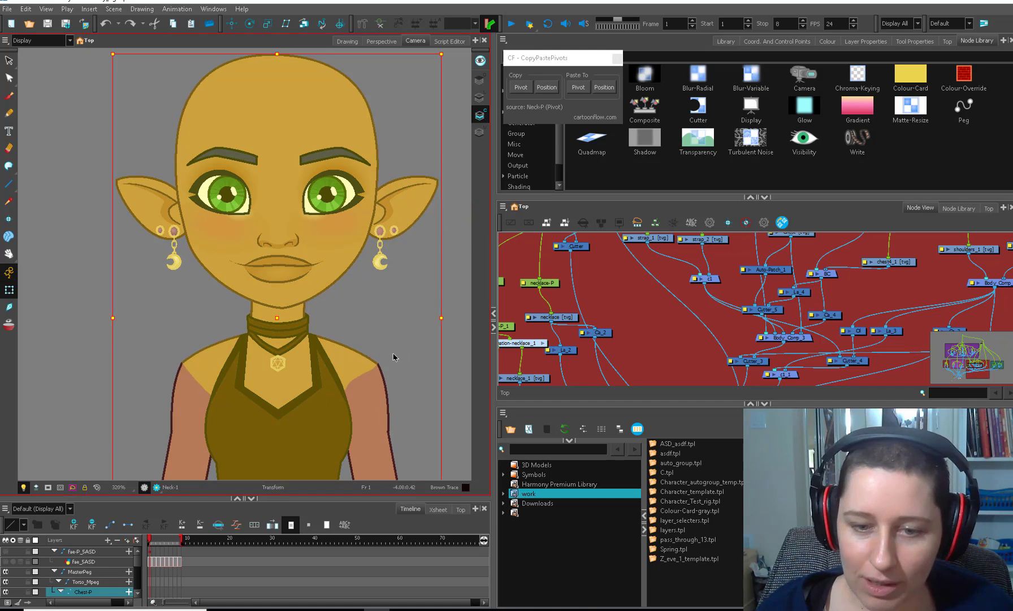
left_click(308, 278)
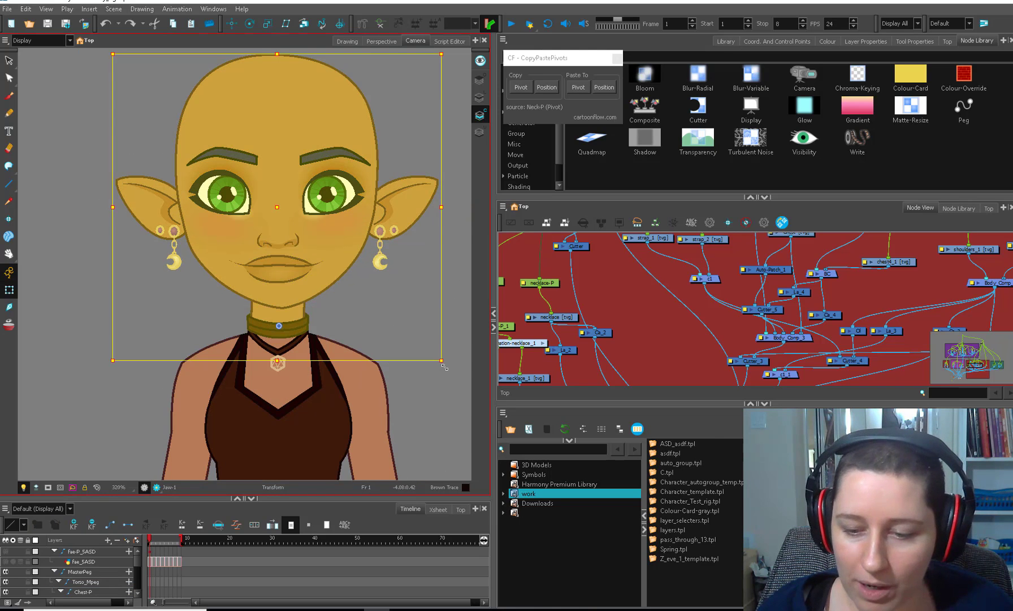
left_click_drag(444, 366, 385, 281)
key("b")
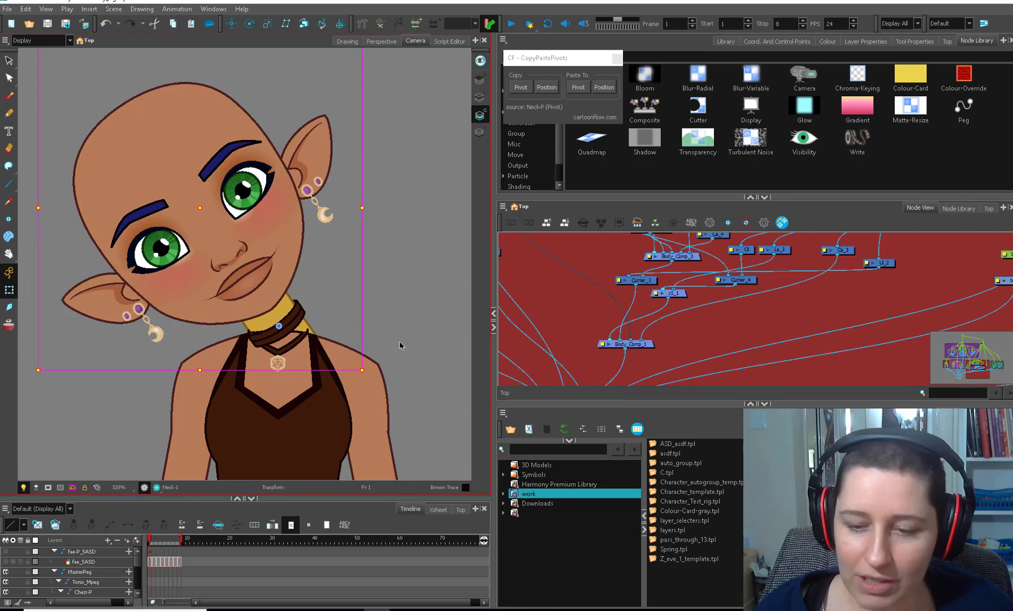
scroll(400, 345, "up", 2)
left_click_drag(367, 378, 362, 354)
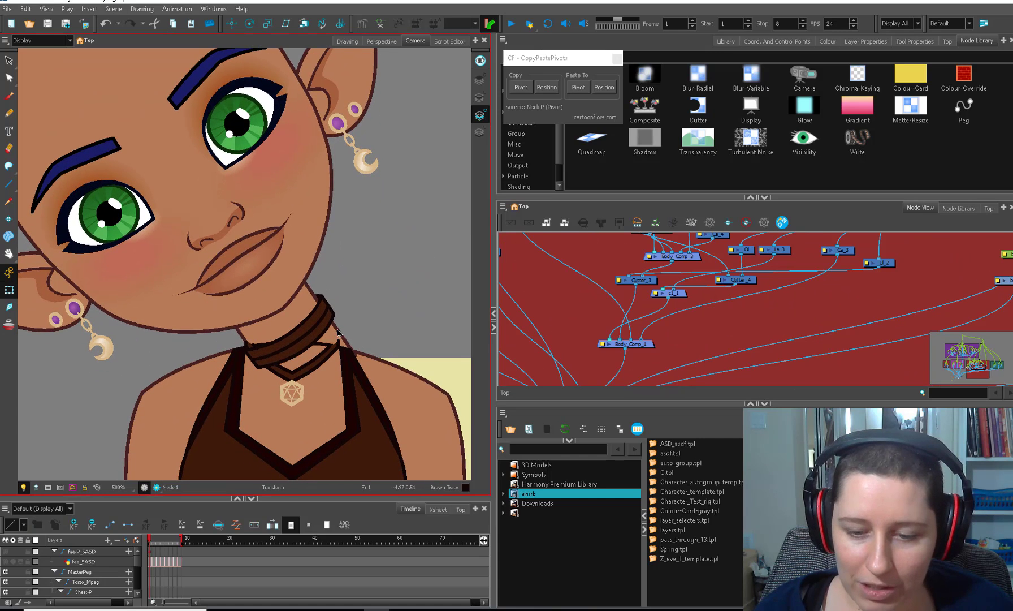
key("b")
scroll(437, 418, "down", 1)
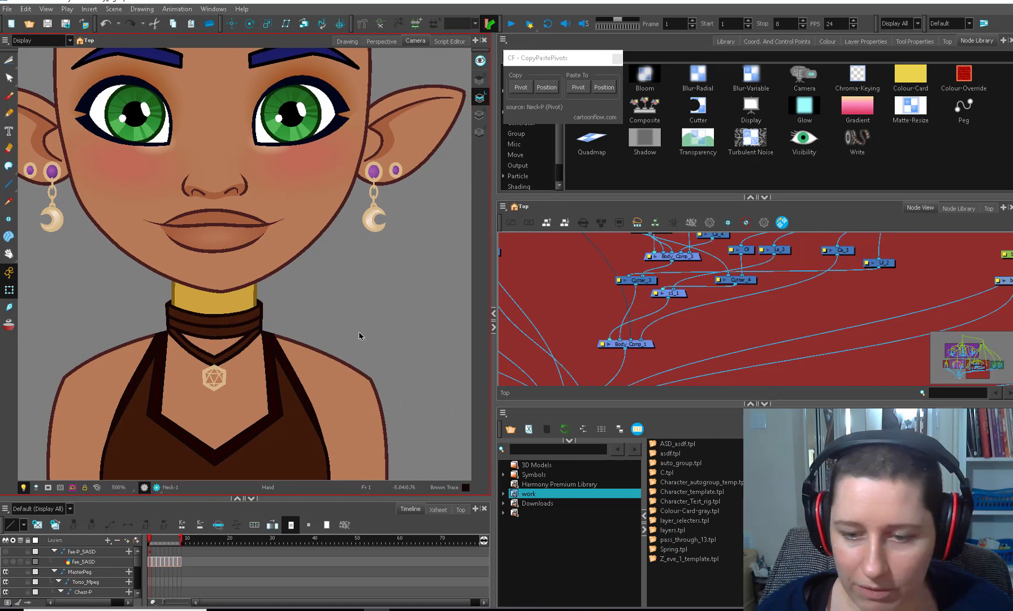
scroll(437, 349, "down", 1)
key("b")
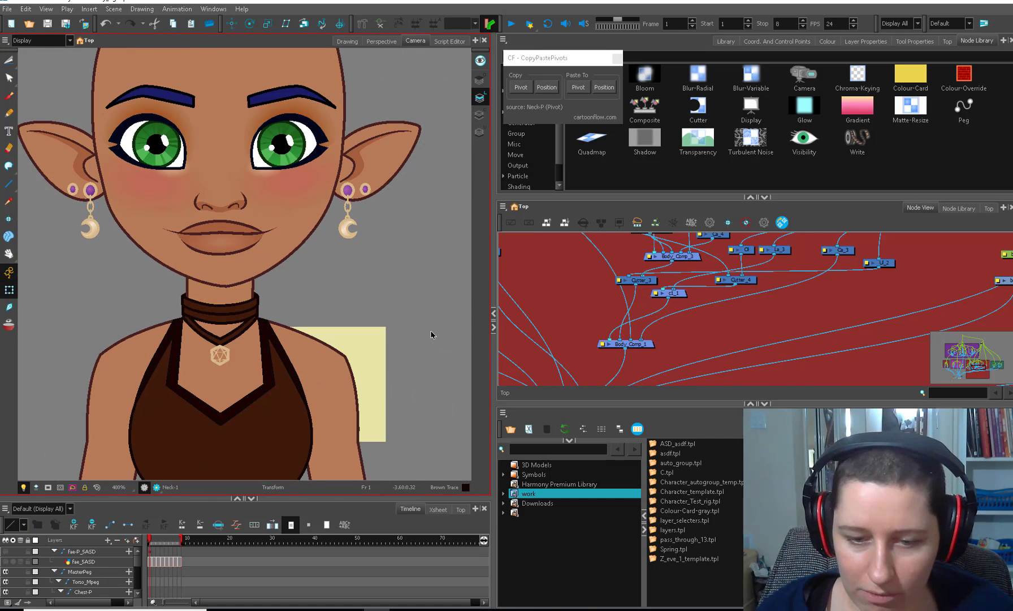
Step: Test the neck peg's pivot by tilting the head sideways repeatedly, returning the head upright and undoing the last rotation
left_click(233, 314)
key("b")
left_click_drag(423, 334, 336, 277)
scroll(290, 279, "down", 2)
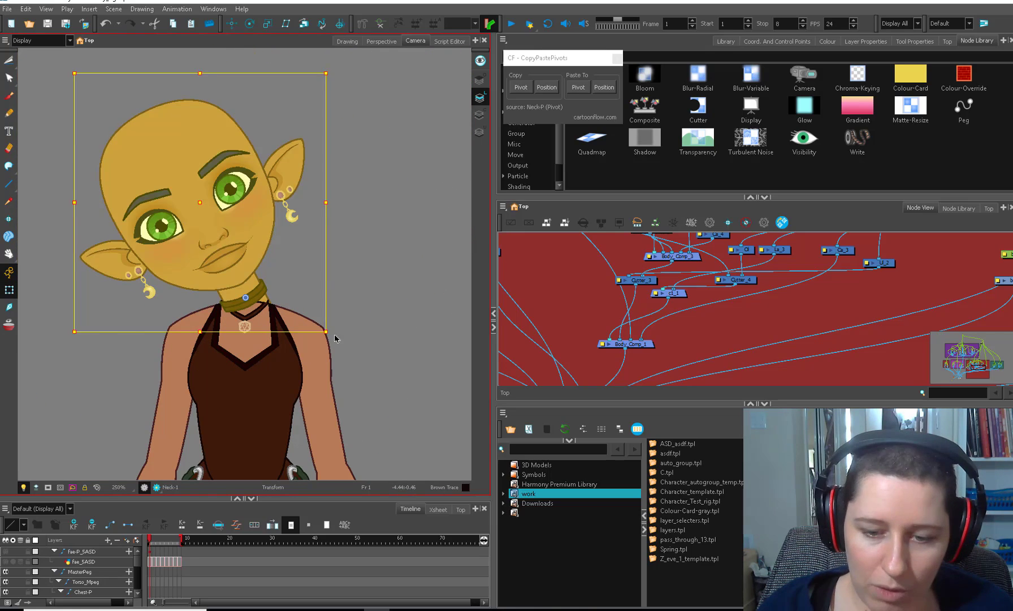
left_click_drag(337, 339, 294, 356)
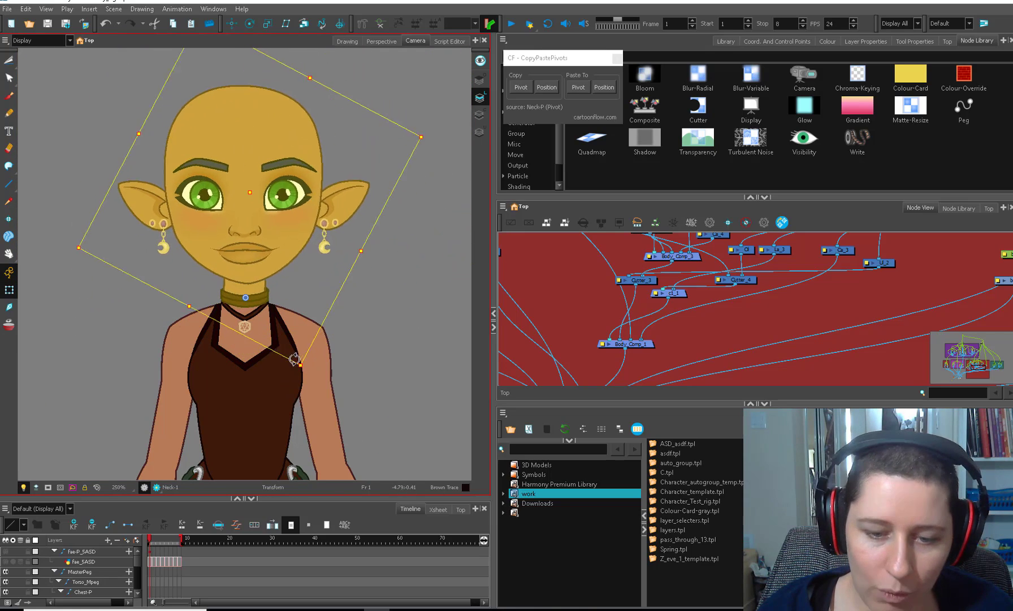
scroll(237, 309, "up", 2)
mouse_move(348, 418)
left_mouse_down()
mouse_move(337, 377)
mouse_move(304, 330)
mouse_move(315, 330)
mouse_move(279, 295)
left_mouse_up()
mouse_move(398, 360)
left_mouse_down()
mouse_move(416, 360)
mouse_move(388, 360)
left_mouse_up()
key("ctrl+z")
Step: Add a Neck-P-P peg between Neck-P and the Neck drawing, and paste the copied Neck-P pivot onto it
left_click_drag(559, 249, 665, 381)
left_click_drag(619, 282, 589, 246)
left_click_drag(667, 314, 662, 316)
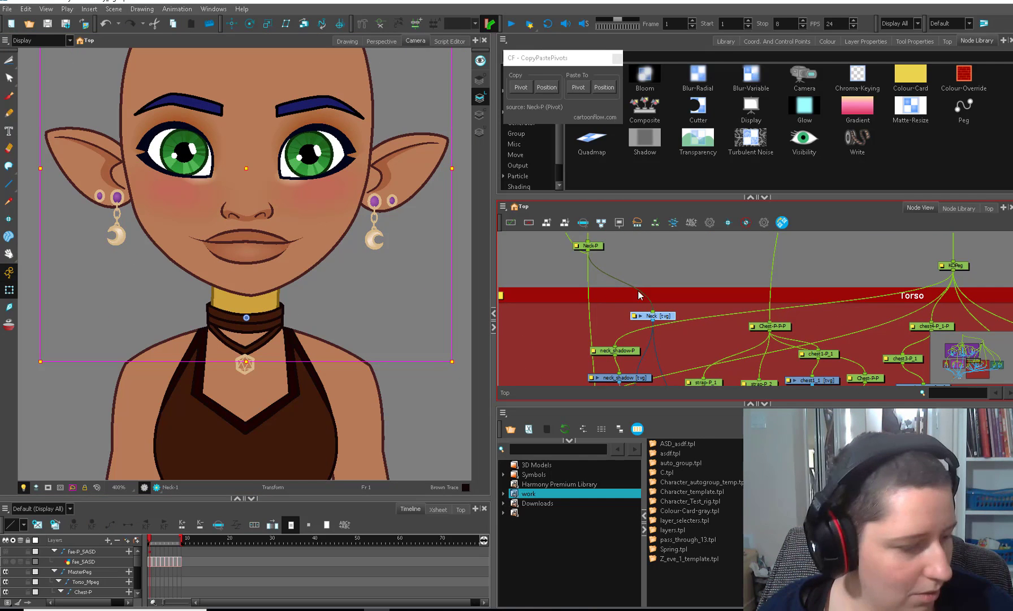
left_click_drag(624, 274, 577, 304)
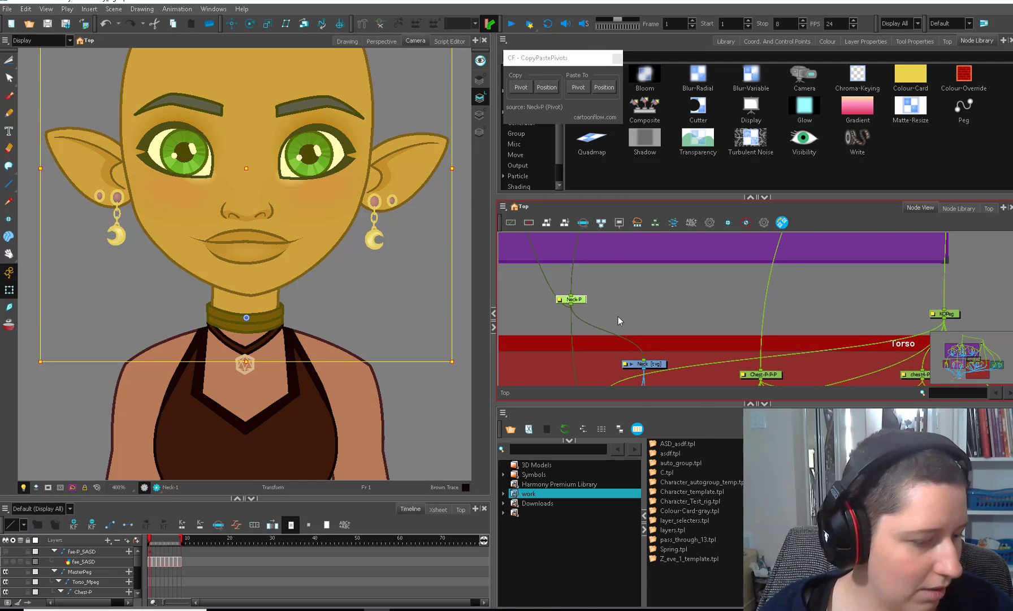
left_click(578, 87)
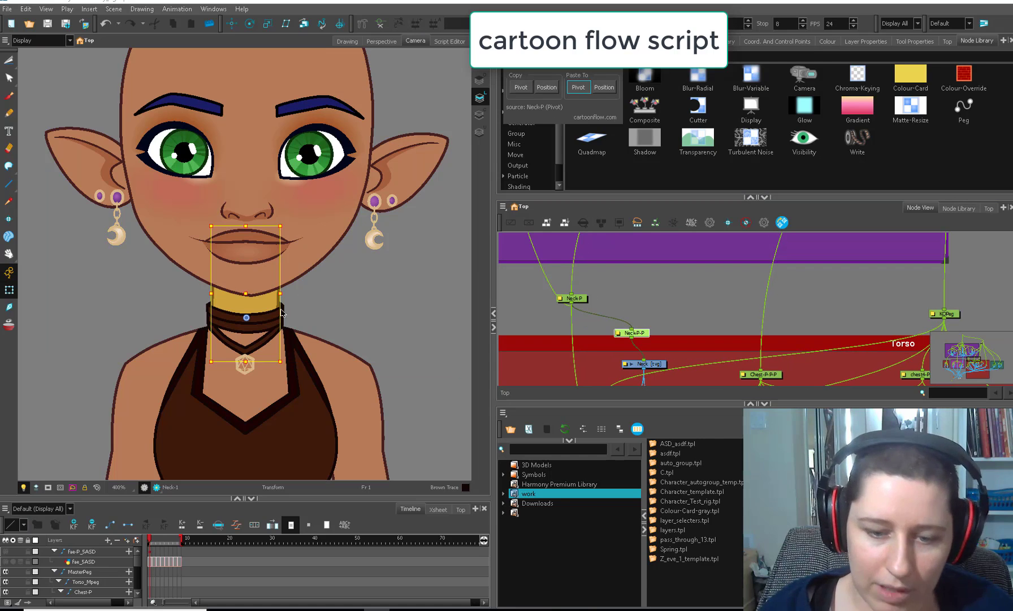
Step: Try transforming only the neck drawing by its upper edge, and undo the change
left_click_drag(269, 228, 295, 227)
key("ctrl+z")
key("ctrl+z")
Step: With the head tilted, rotate the necklace band back towards level, reposition it and skew it to fit the neck
key("b")
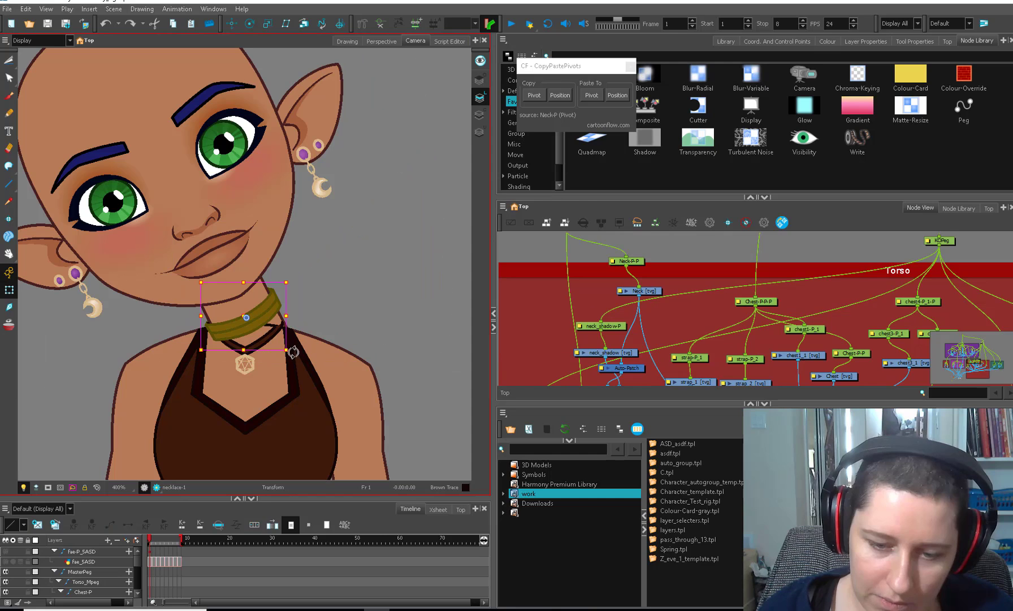
left_click_drag(293, 352, 284, 380)
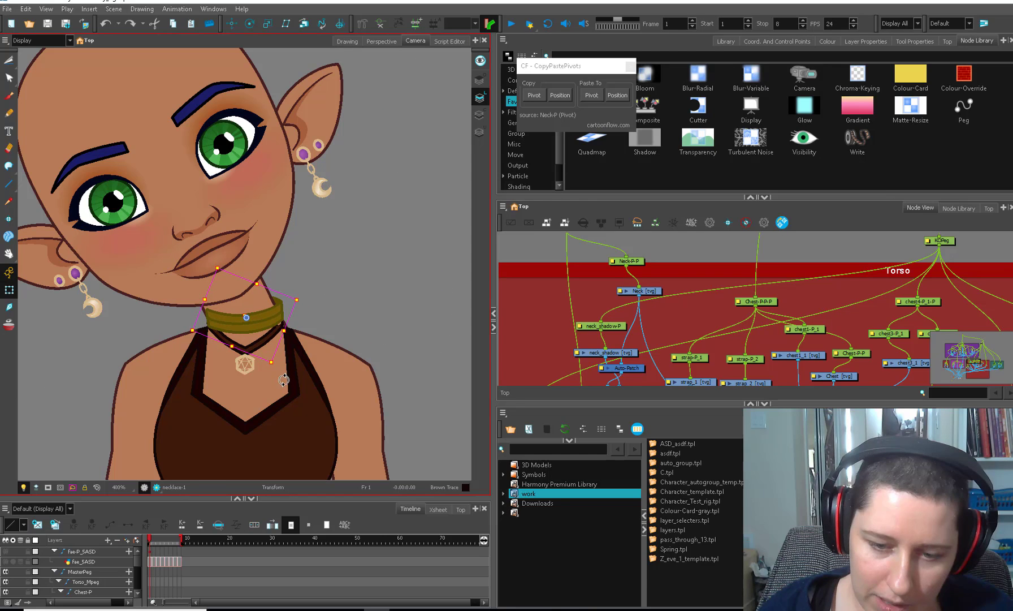
left_click_drag(275, 318, 273, 321)
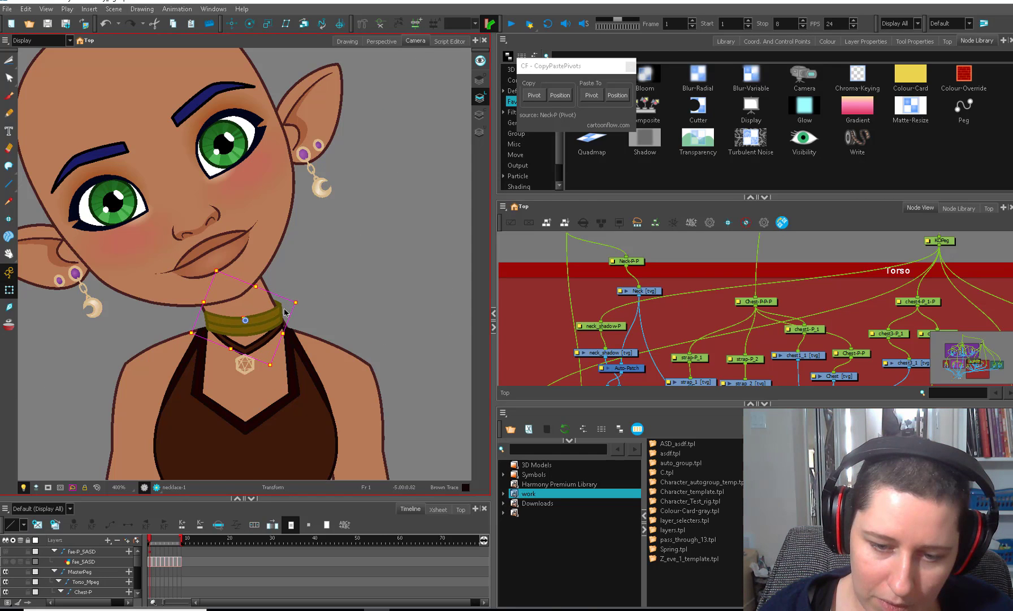
left_click(629, 261)
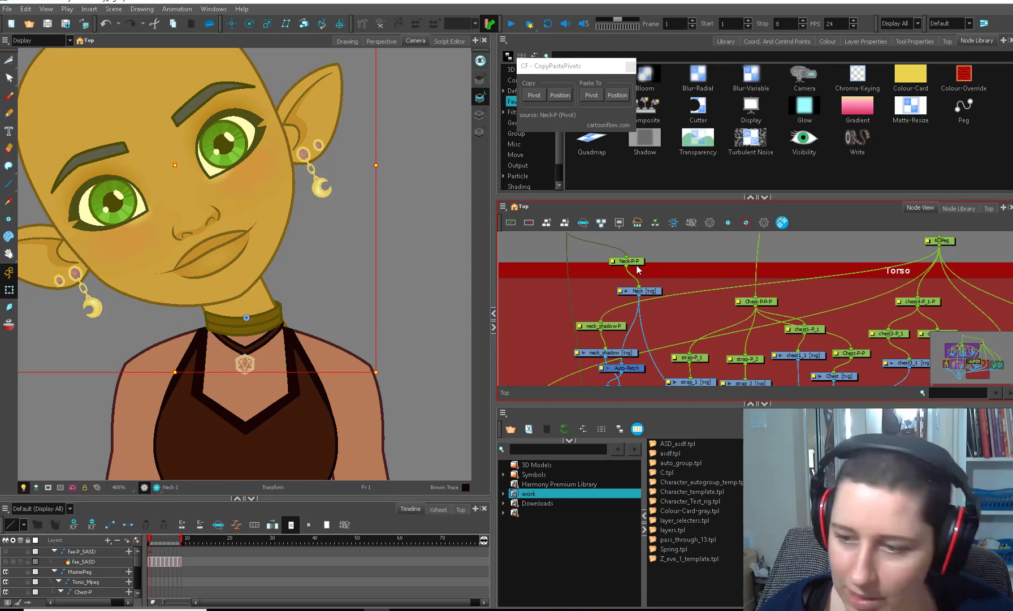
scroll(293, 334, "up", 1)
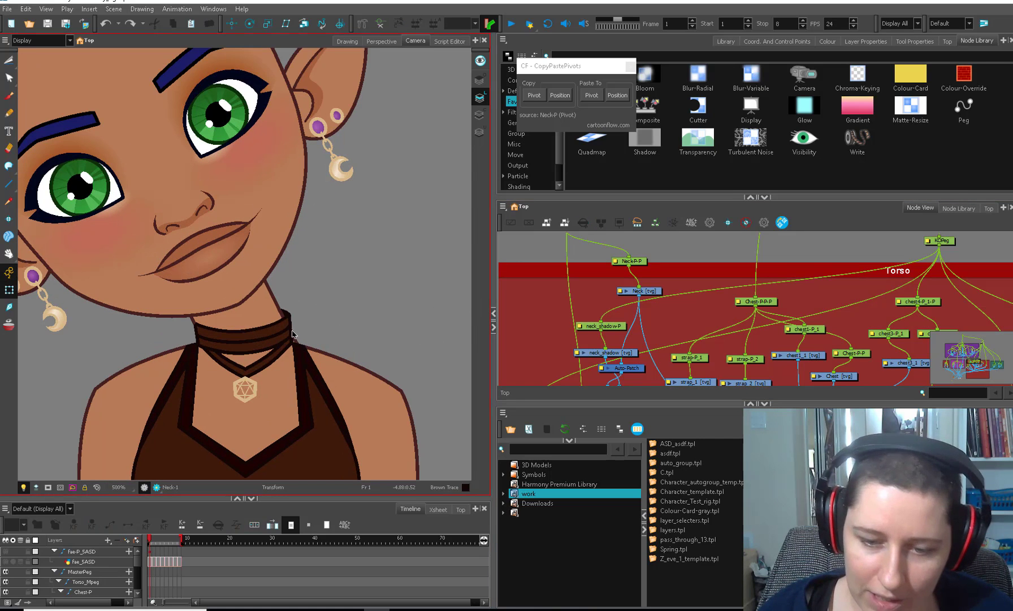
left_click(260, 335)
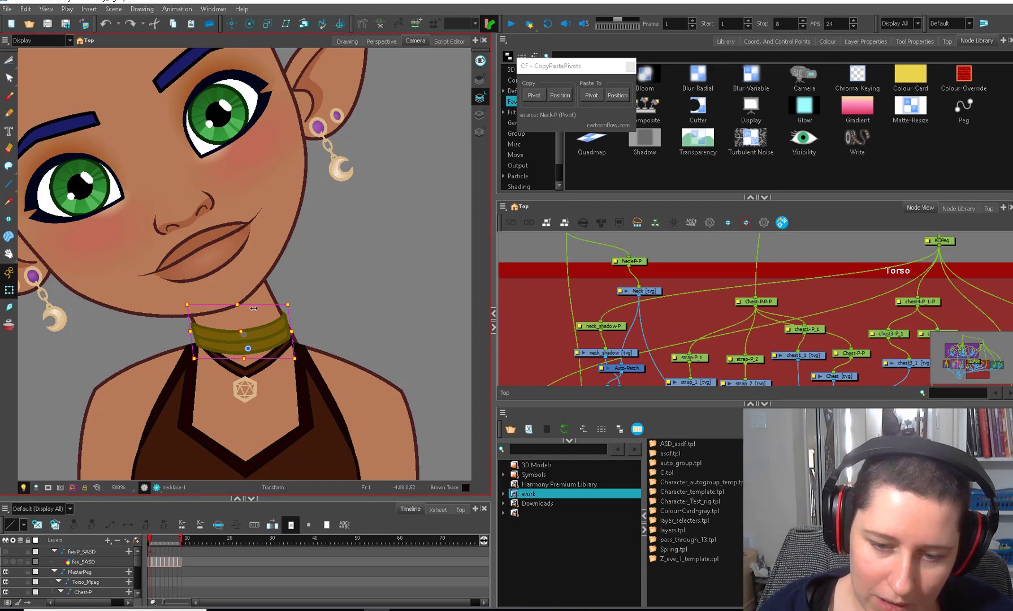
Step: Mark the neck's pivot with a tiny ellipse in the Neck drawing and show the current drawing on top
left_click(290, 335)
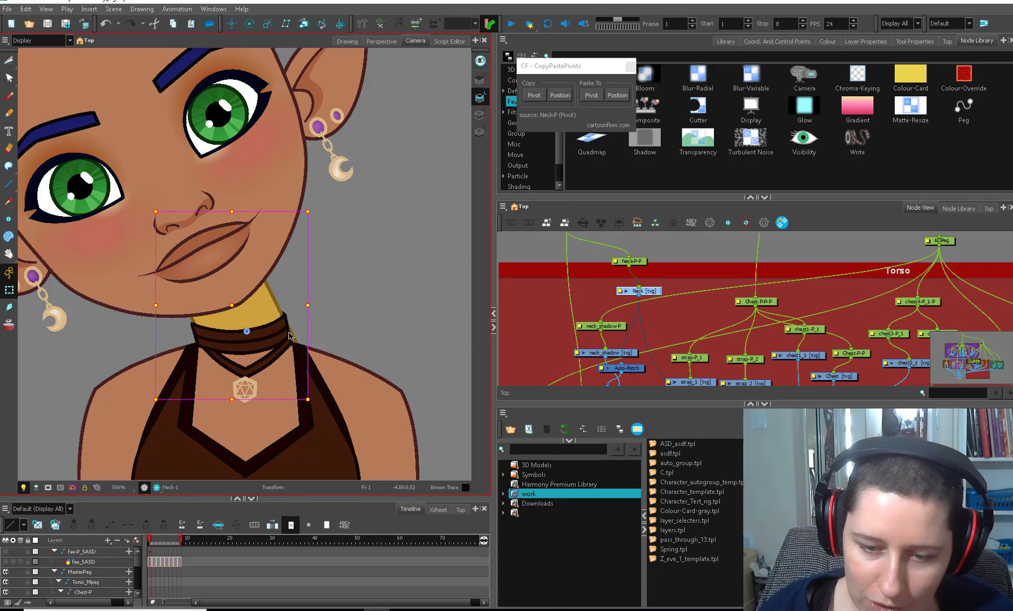
left_click_drag(245, 388, 250, 392)
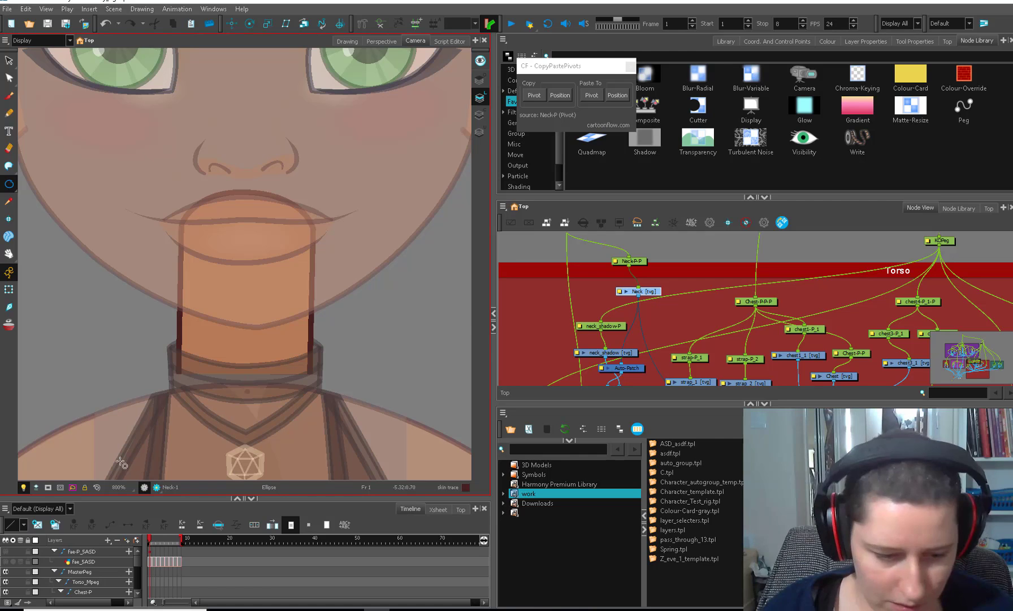
left_click(36, 488)
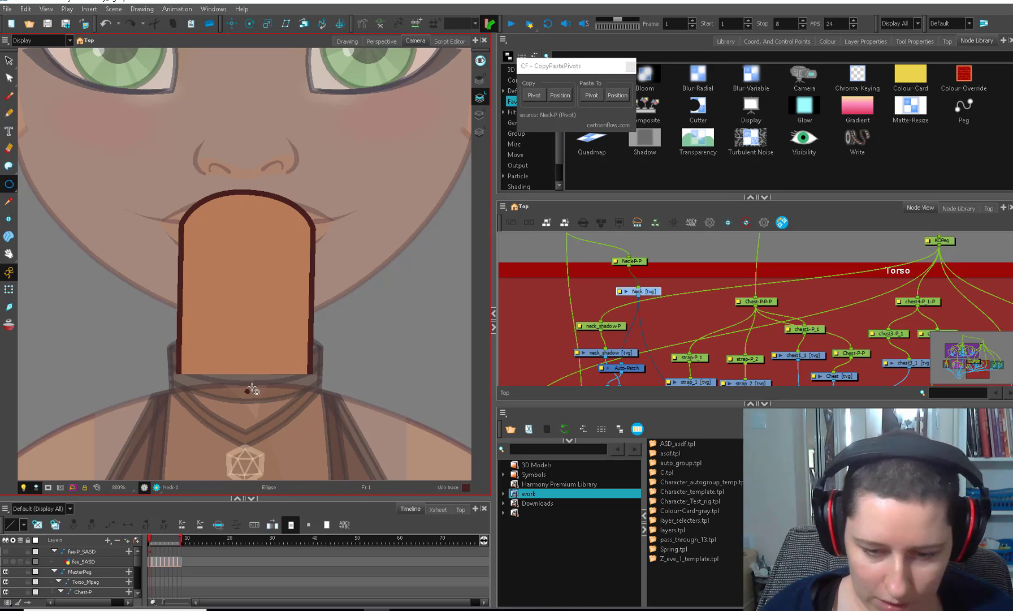
Step: Draw a neck-wide circle around the pivot mark with pencil size 2, and align it with the neck's side lines
left_click(914, 40)
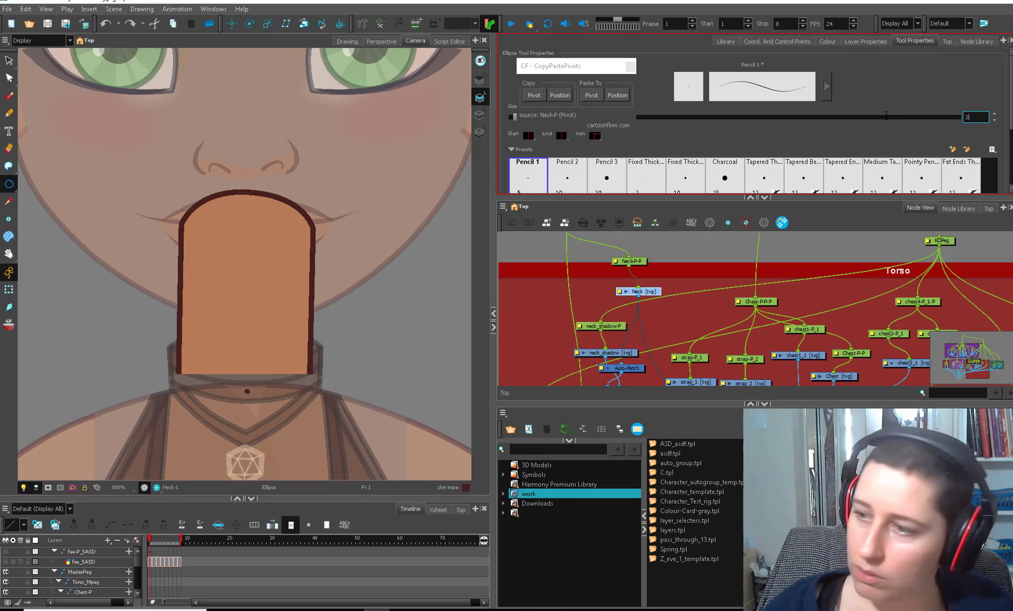
left_click(655, 296)
left_click_drag(262, 362, 368, 437)
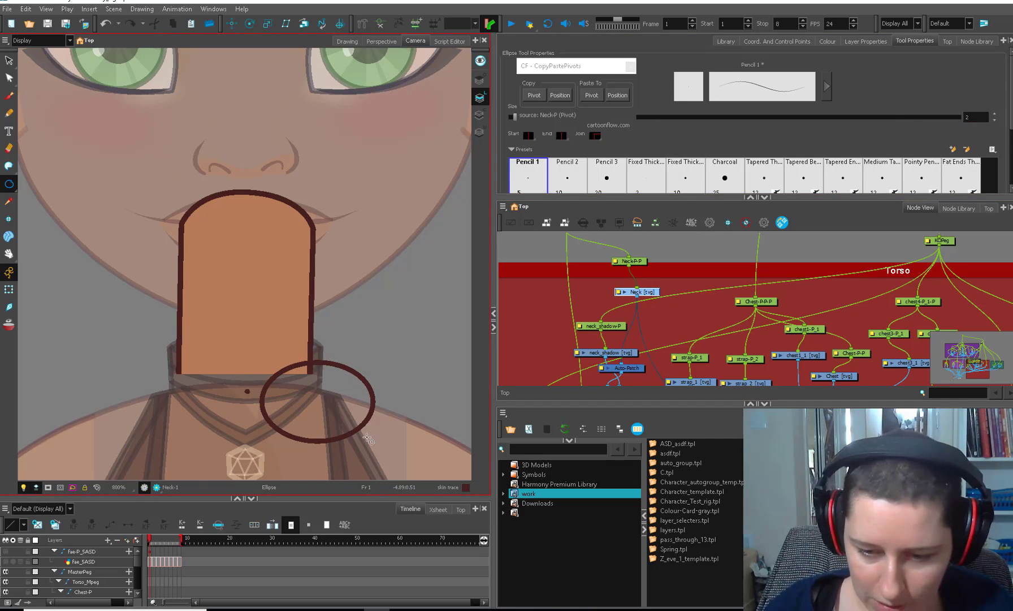
left_click_drag(248, 392, 313, 345)
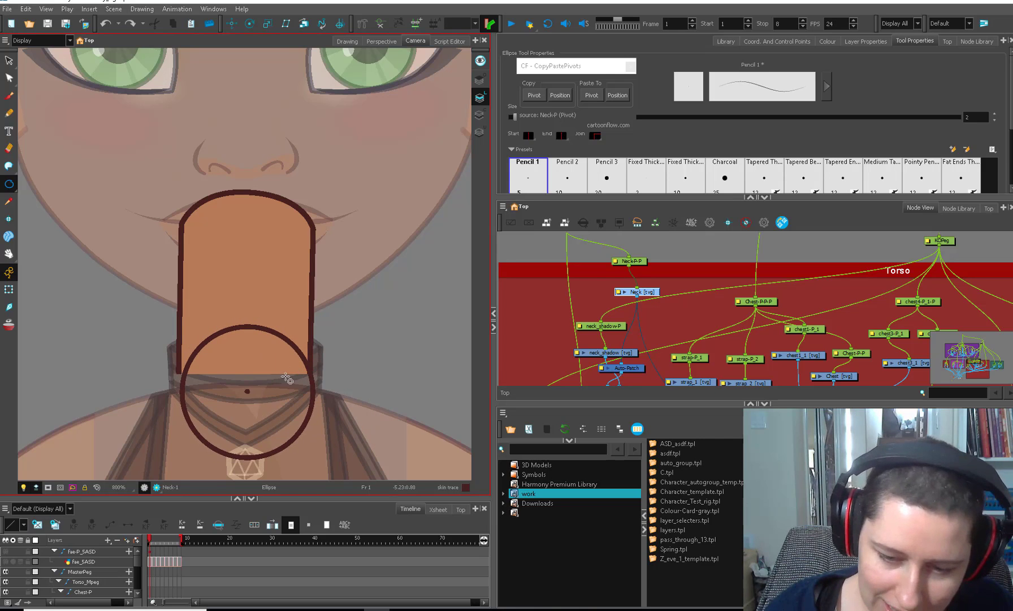
key("alt+s")
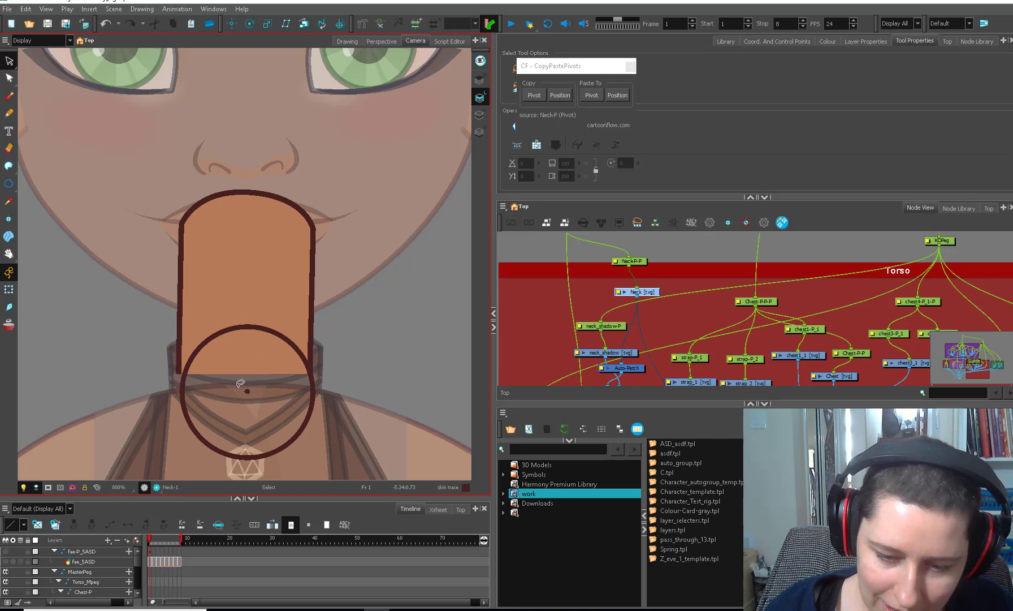
left_click(298, 429)
left_click_drag(298, 429, 292, 415)
Step: Cut away the lines overlapping inside the circle and adjust the contour of the neck's rounded lower end
key("alt+t")
left_click(299, 334)
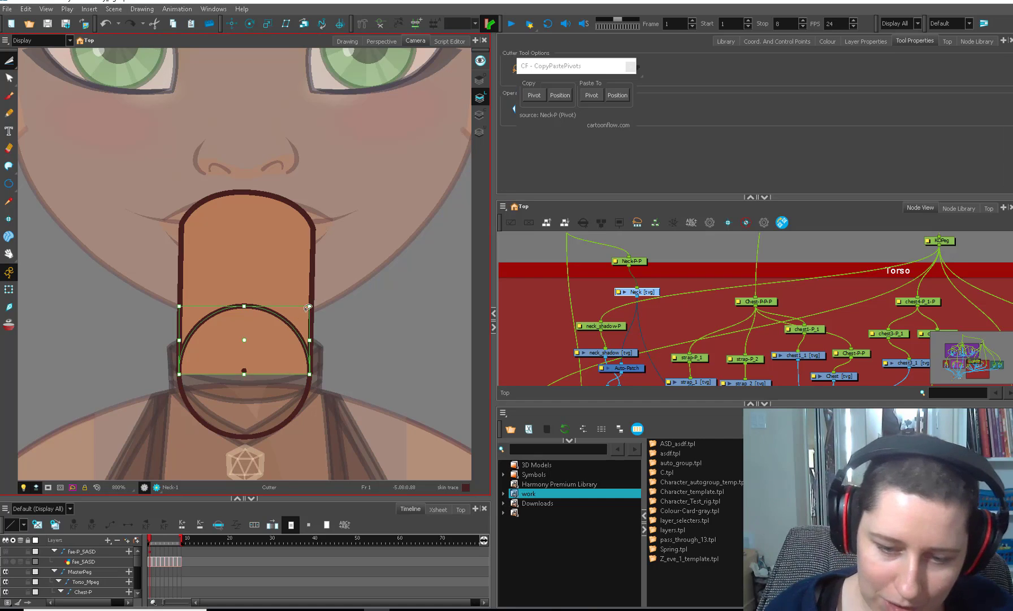
key("Delete")
key("alt+q")
left_click(244, 436)
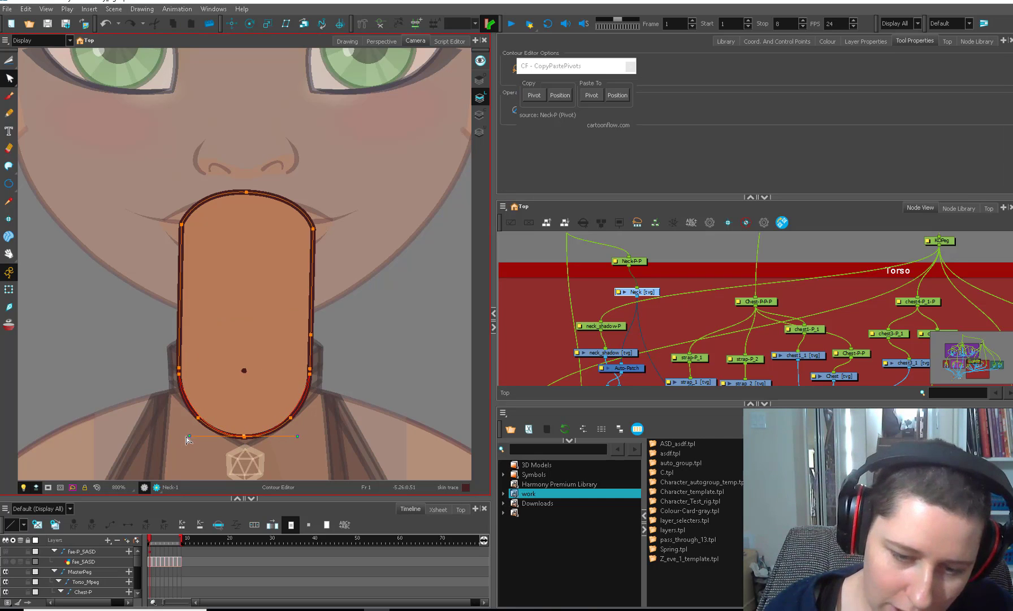
Step: Select the neck's parent peg with the Transform tool and tilt the head sideways to test the rounded neck base
key("shift+t")
key("2")
key("2")
key("b")
key("b")
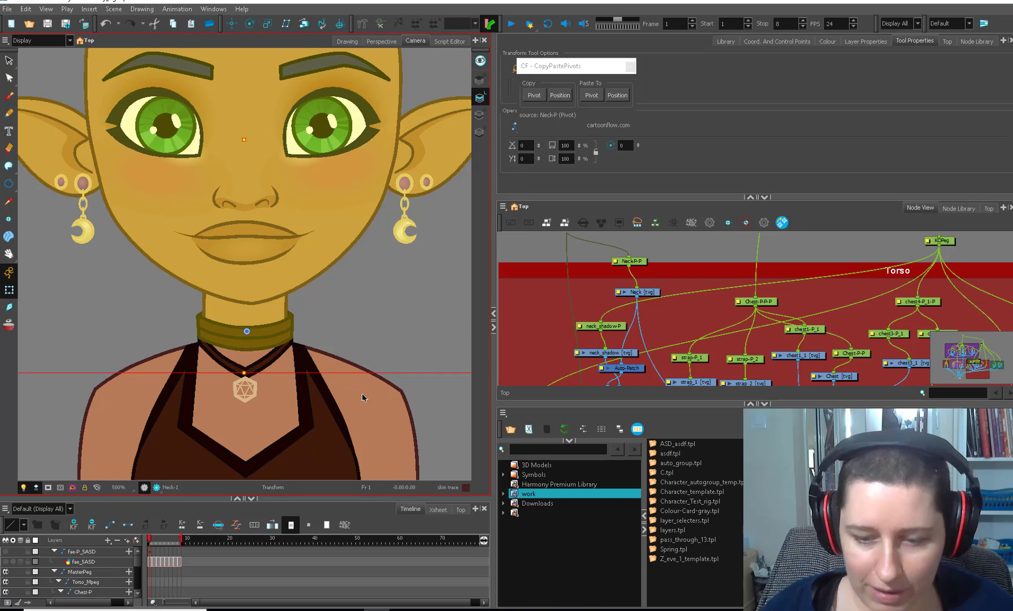
key("2")
left_click_drag(454, 360, 438, 251)
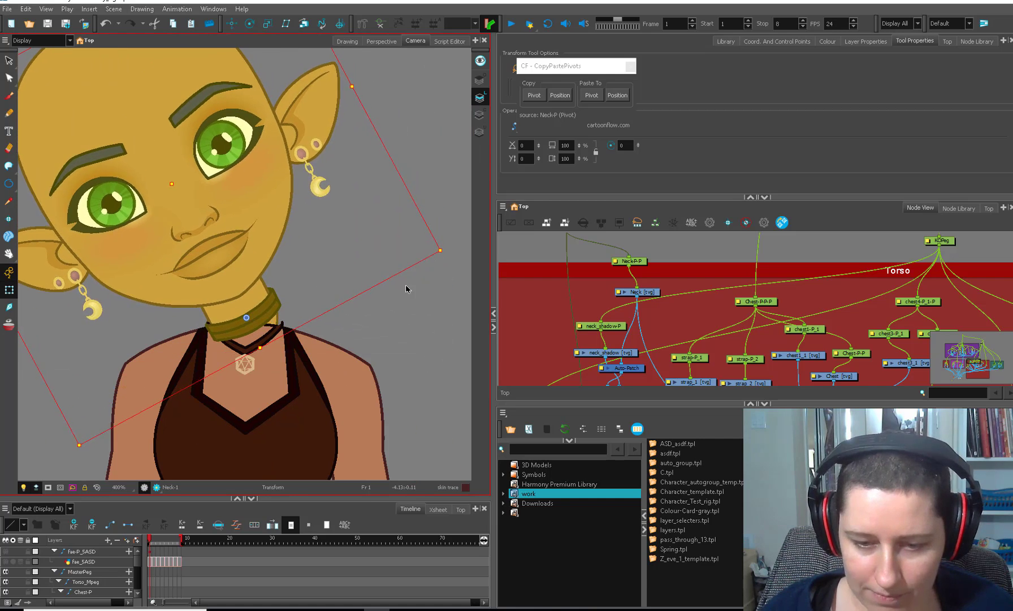
Step: Rotate and nudge the choker so it sits straight around the tilted neck
key("2")
key("2")
left_click(289, 346)
mouse_move(315, 307)
left_mouse_down()
mouse_move(326, 330)
mouse_move(322, 316)
left_mouse_up()
left_click_drag(302, 355, 302, 349)
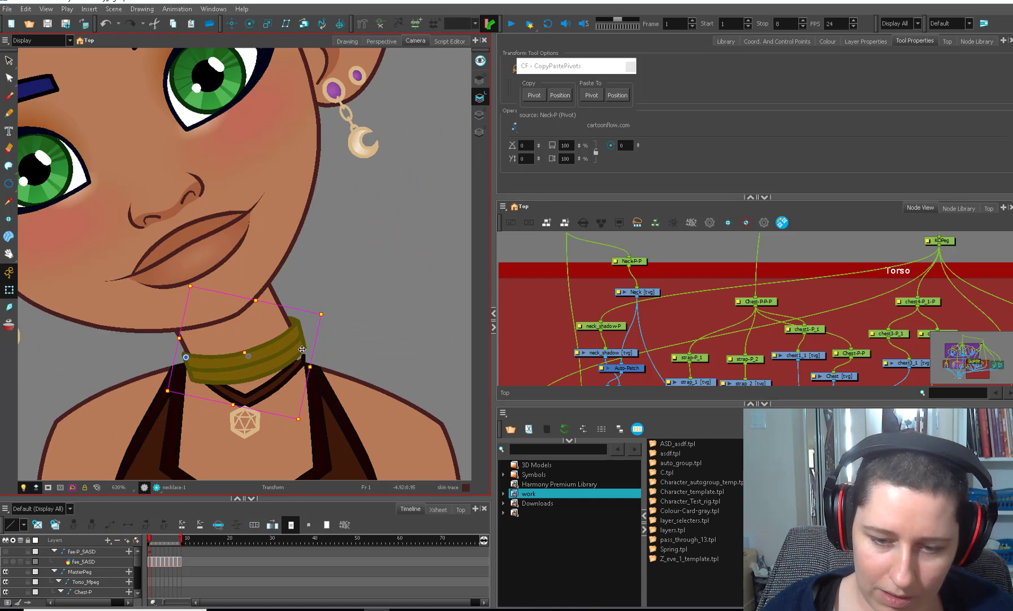
left_click_drag(326, 312, 326, 324)
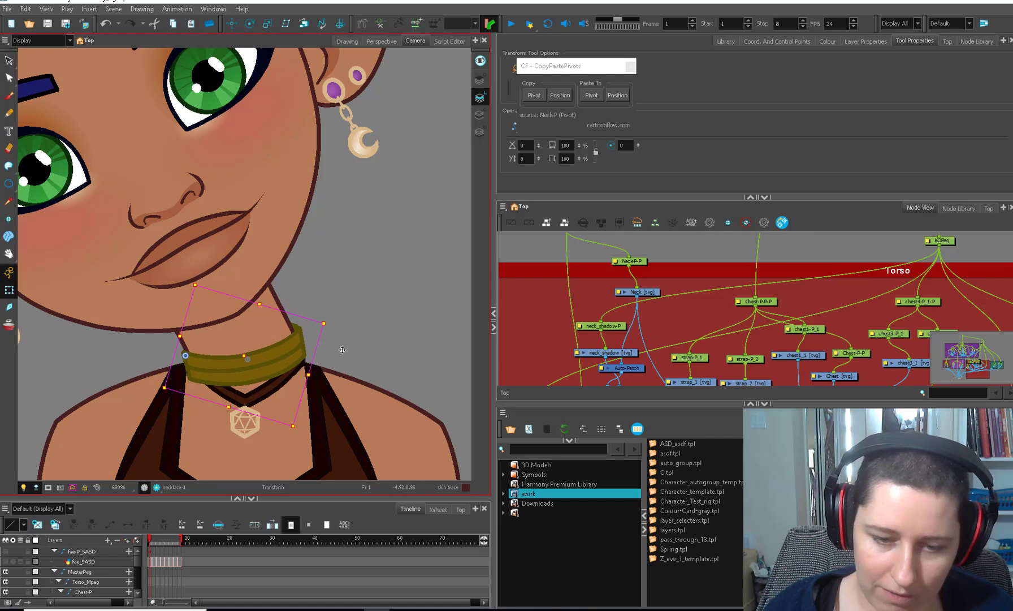
Step: Select all nodes and reset their transformations to return the character to the untilted pose
key("Escape")
key("1")
key("1")
key("1")
left_click(518, 328)
key("ctrl+a")
key("r")
key("Escape")
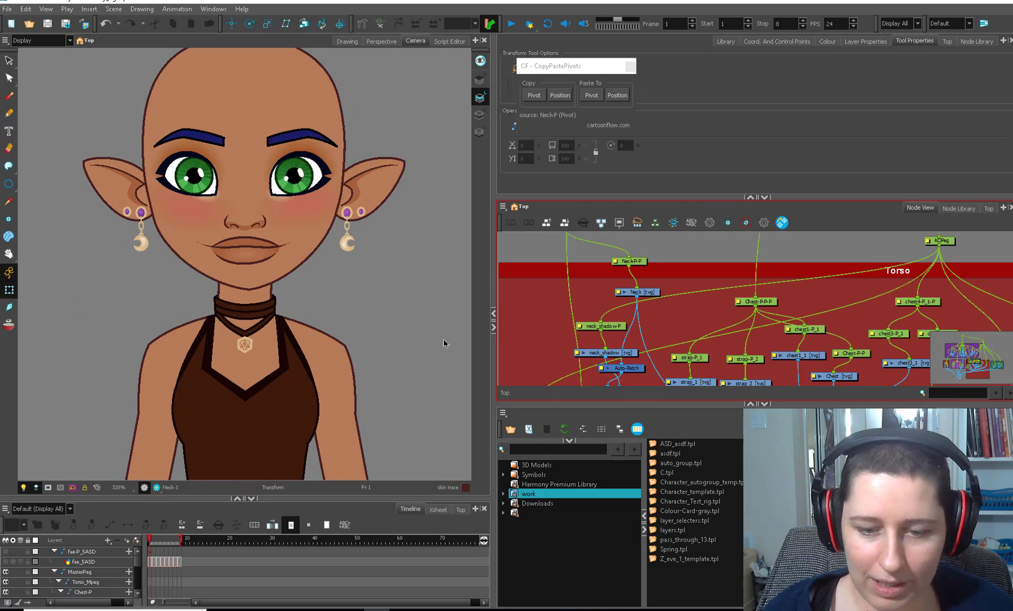
Step: Move the choker up under the chin to expose the base of the neck
key("2")
key("2")
key("2")
left_click(288, 351)
left_click_drag(284, 364, 282, 314)
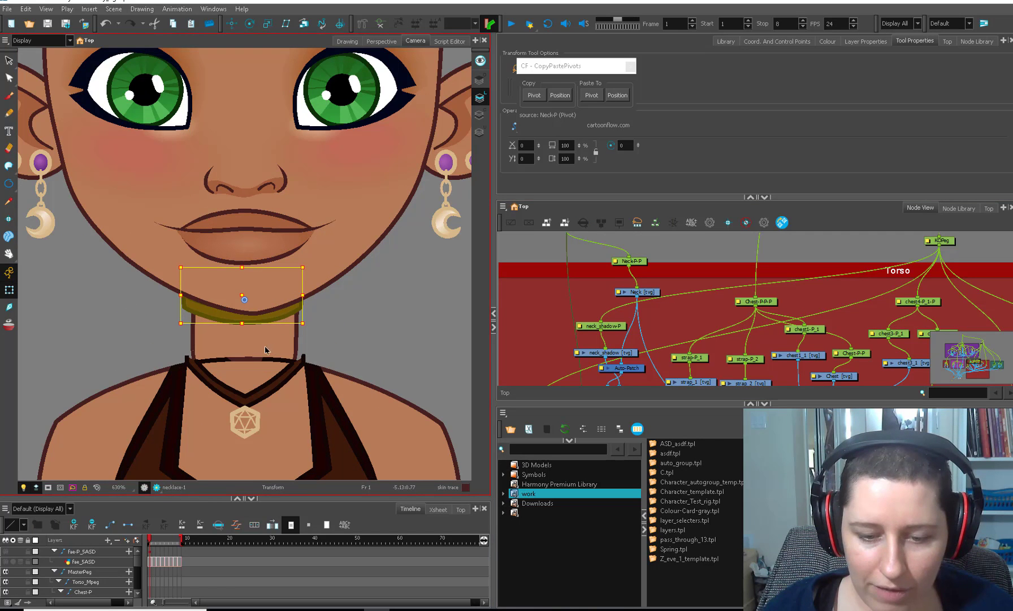
key("2")
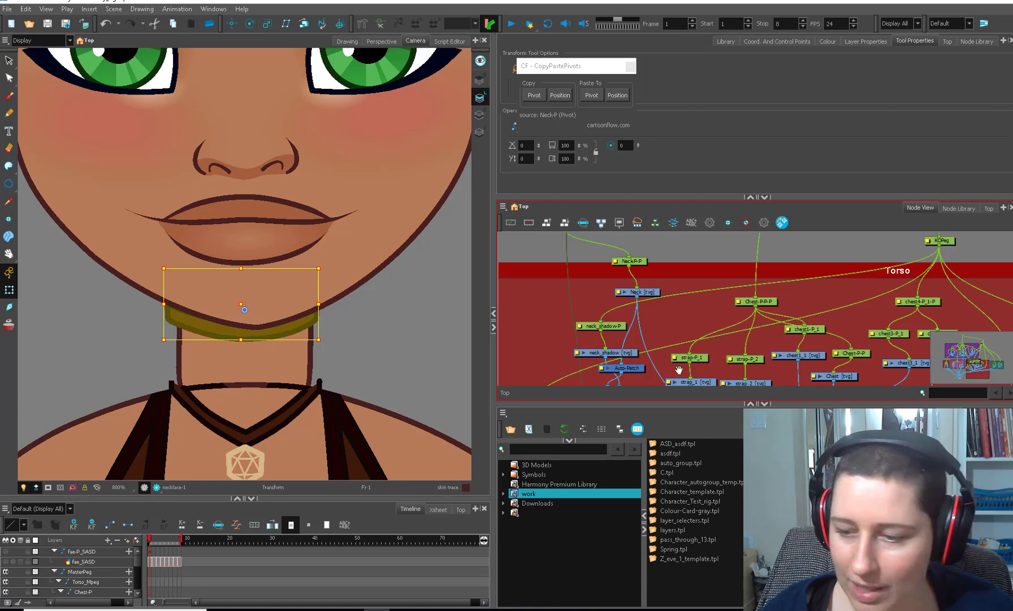
Step: Examine the torso's composite and cutter nodes and locate the choker's necklace-P peg in the network
left_click_drag(679, 368, 638, 296)
key("1")
key("1")
key("2")
key("2")
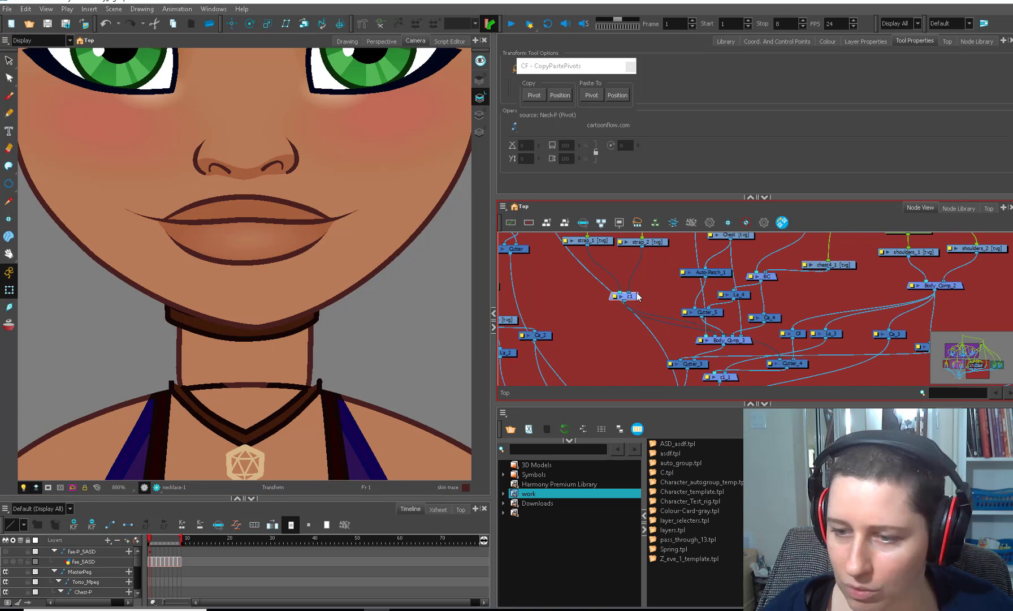
left_click(500, 333)
key("1")
key("1")
left_click(287, 309)
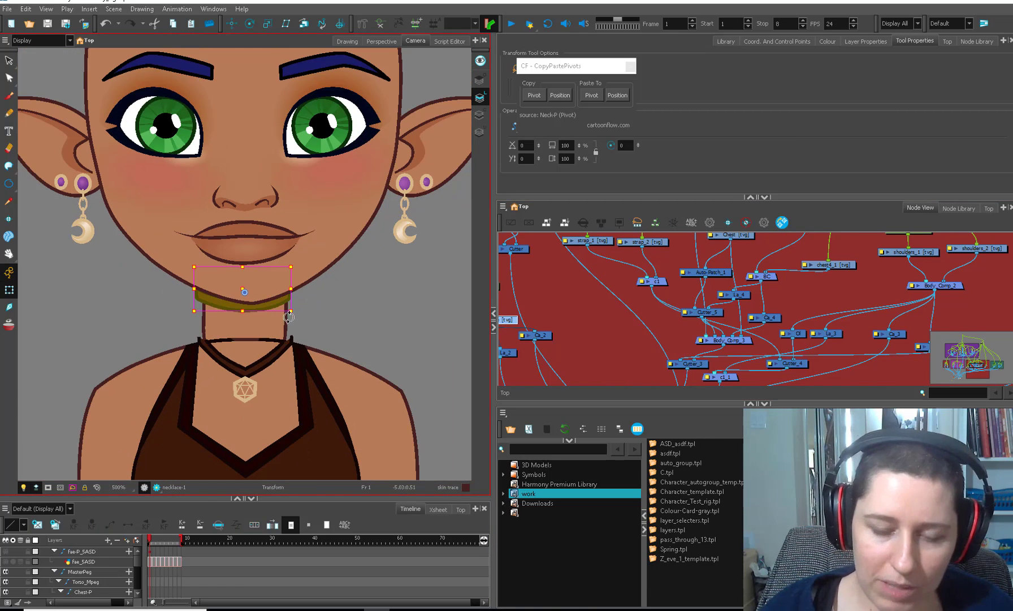
left_click_drag(506, 291, 582, 322)
left_click(561, 316)
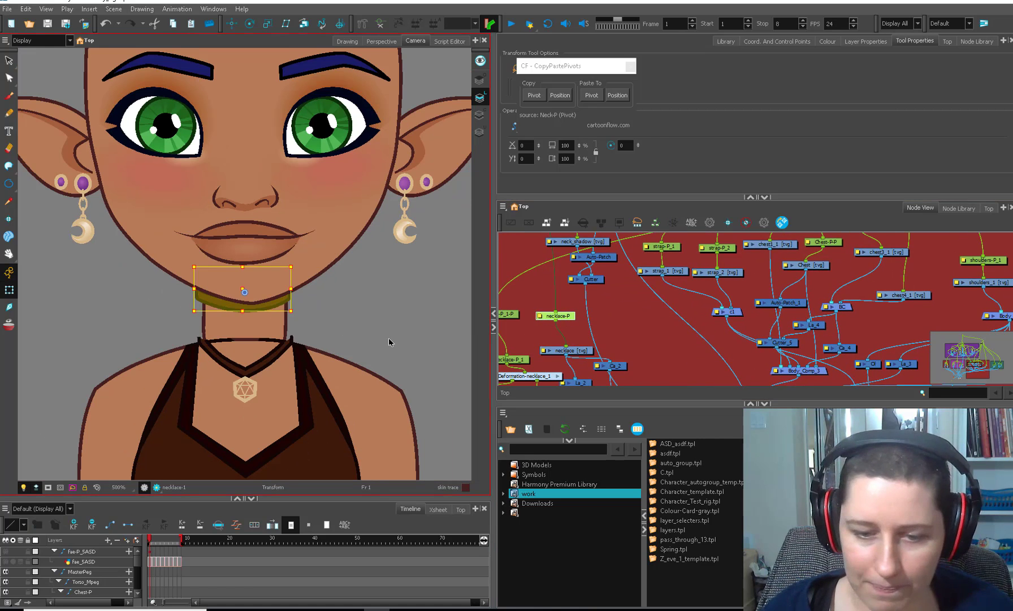
Step: Select every node and reset the transformations to put the choker back on the neck
key("r")
left_click(368, 346)
key("ctrl+a")
left_click(615, 328)
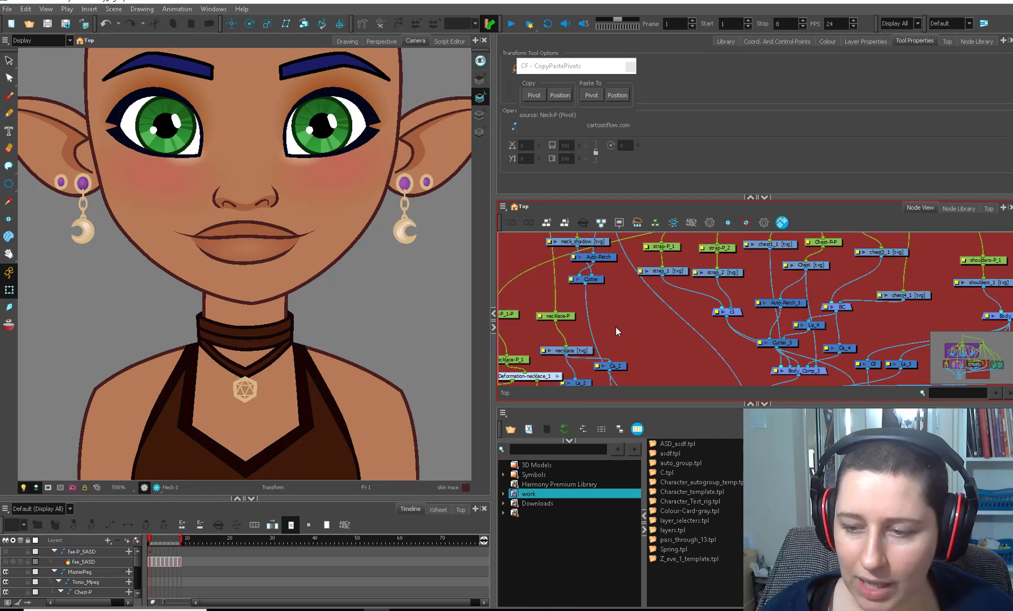
Step: Move the choker and the pendant necklace aside onto the empty background and select the bare neck
left_click_drag(266, 334, 105, 318)
left_click(268, 359, "shift")
left_click(308, 321)
left_click(280, 339)
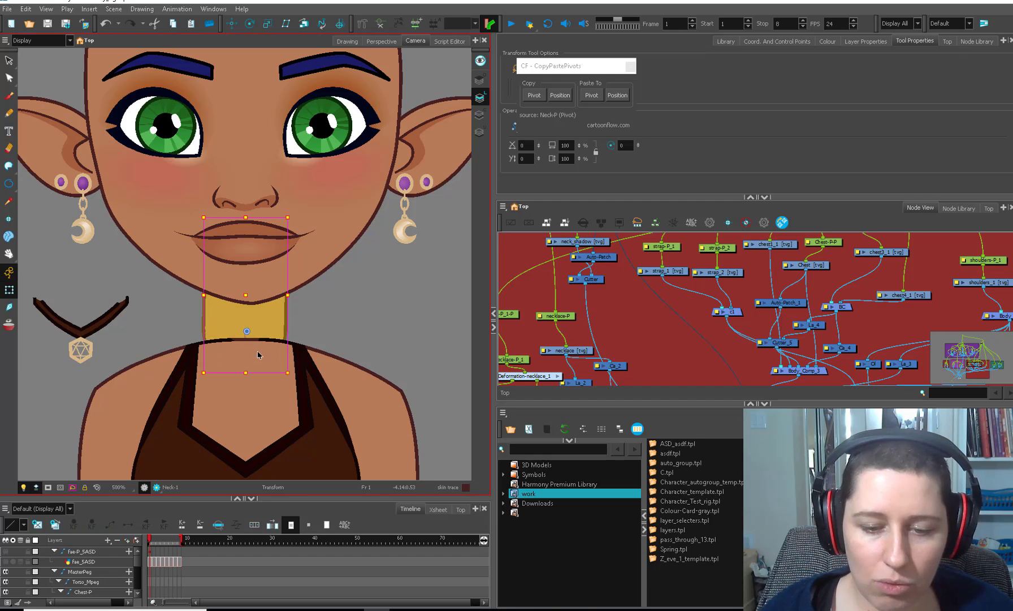
Step: Examine the neck drawing's outline with the Contour Editor where its side lines meet the shoulders
key("alt+q")
key("2")
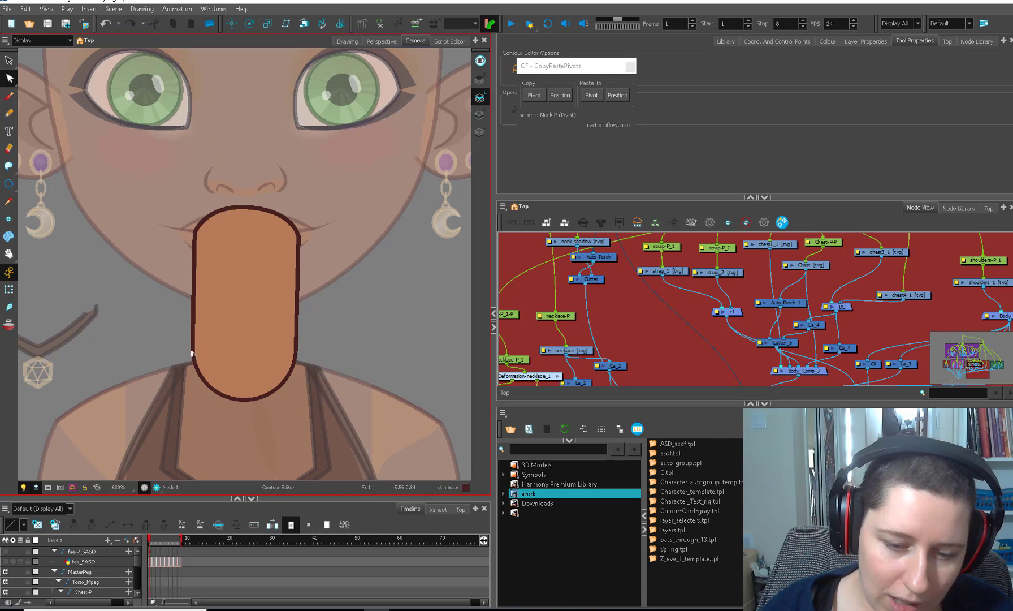
left_click(192, 355)
left_click(195, 340)
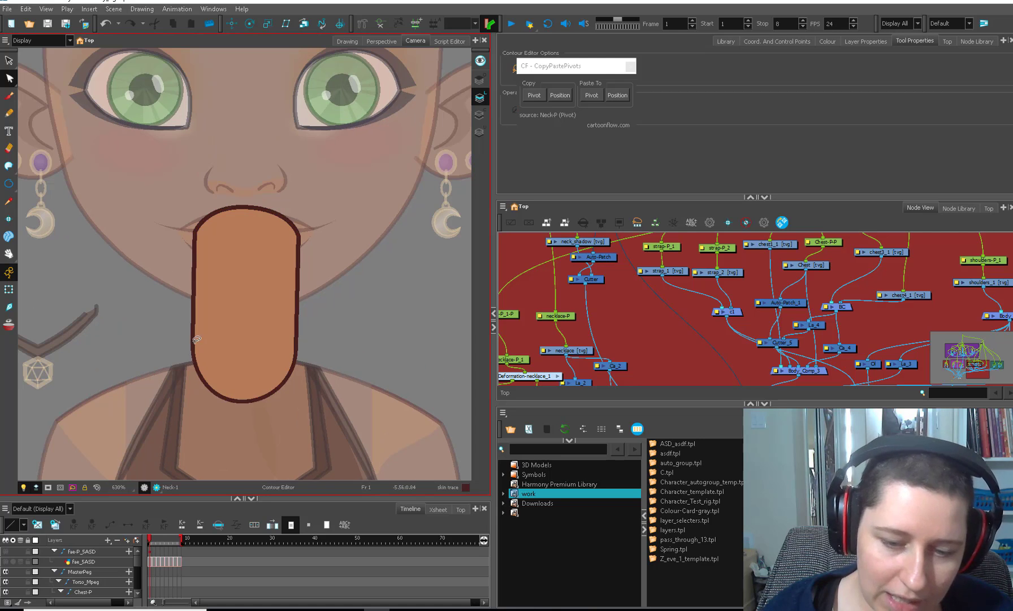
left_click(15, 292)
left_click(201, 339)
key("Escape")
Step: Check the neck_shadow drawing, change the active art layer and return to the Transform tool
left_click_drag(279, 367, 298, 321)
left_click_drag(598, 242, 594, 244)
left_click(484, 99)
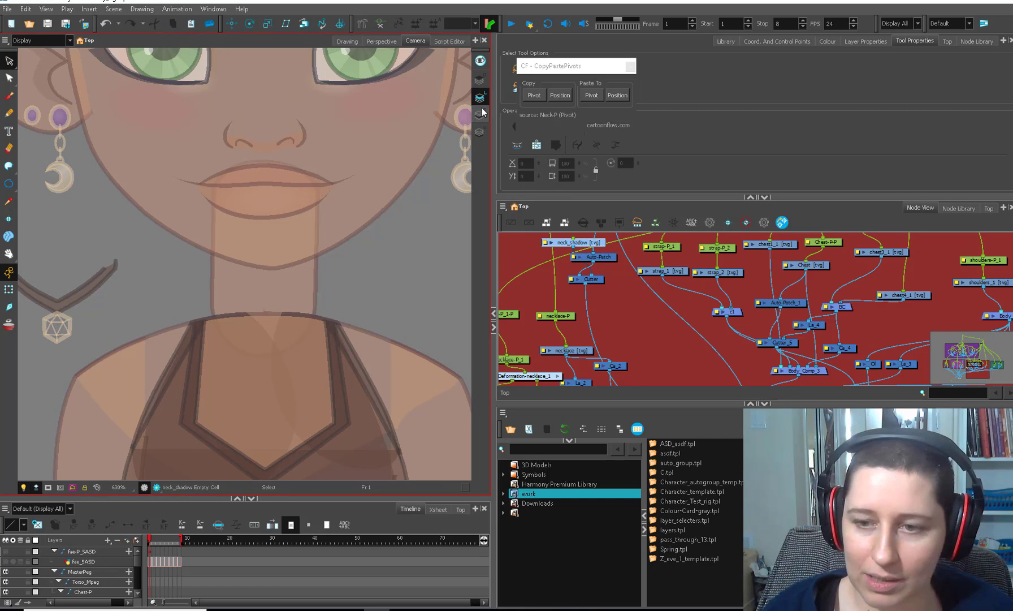
left_click(481, 113)
left_click(9, 289)
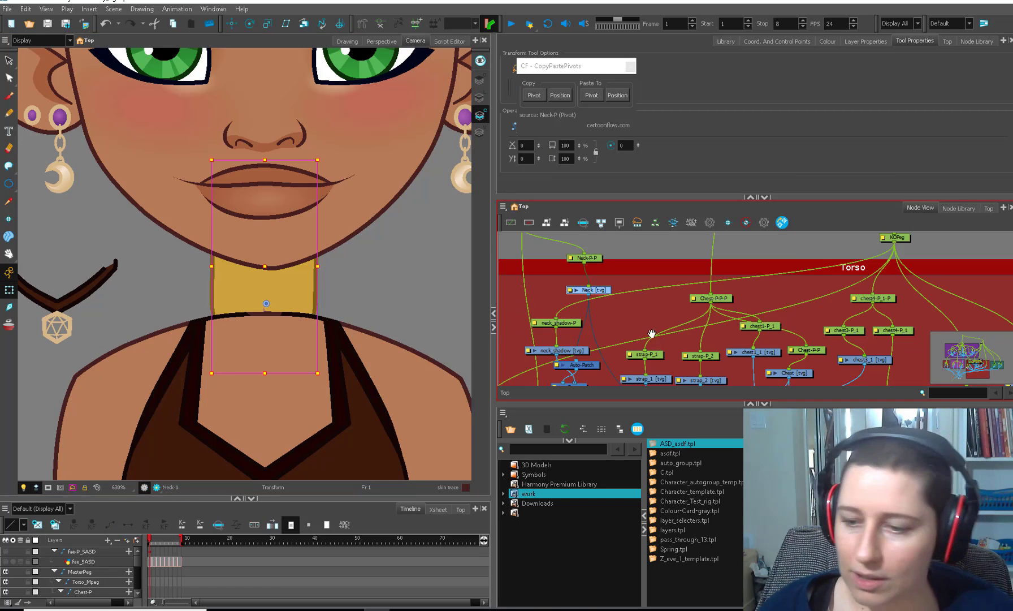
Step: Paste copies of the Auto-Patch and Cutter nodes and place the new Cutter below the c1_1 composite
left_click_drag(683, 374, 658, 307)
left_click_drag(557, 297, 555, 296)
left_click_drag(619, 367, 589, 274)
key("ctrl+v")
mouse_move(701, 342)
left_mouse_down()
mouse_move(681, 347)
mouse_move(700, 343)
left_mouse_up()
left_click_drag(668, 353, 673, 281)
left_click_drag(739, 311, 640, 290)
left_click_drag(668, 294, 630, 318)
left_click_drag(619, 264, 612, 298)
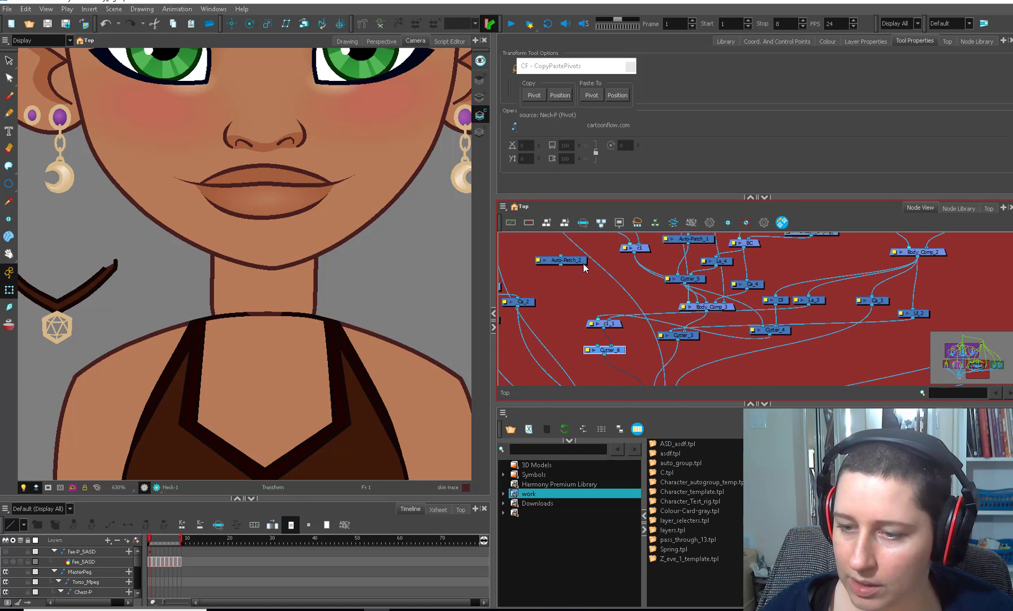
Step: Connect the Neck drawing to Auto-Patch_2 and link the patch into the c1_1 composite above Cutter_6
left_click_drag(570, 254, 601, 319)
scroll(600, 318, "down", 1)
left_click_drag(578, 249, 559, 296)
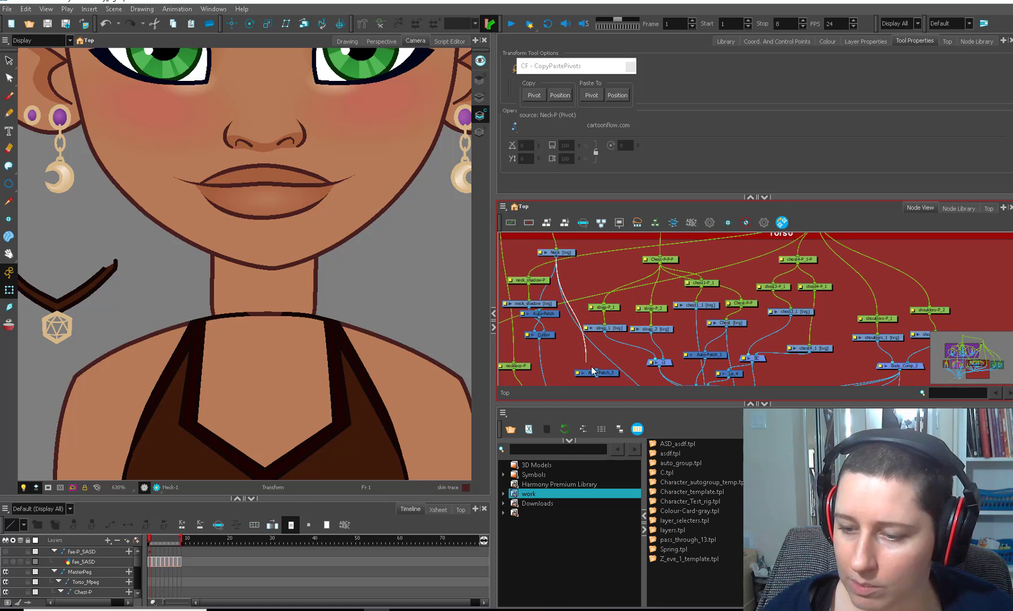
left_click_drag(591, 366, 596, 370)
left_click_drag(606, 371, 585, 301)
left_click_drag(582, 304, 595, 333)
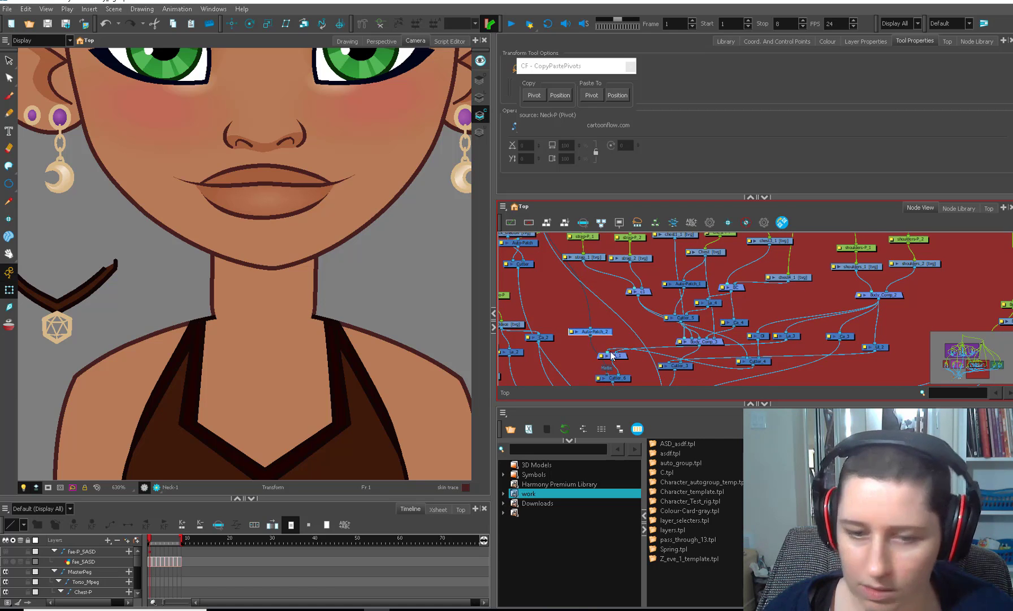
Step: Select the neck to check the patched seam, and inspect the neck base between the two straps
left_click(289, 294)
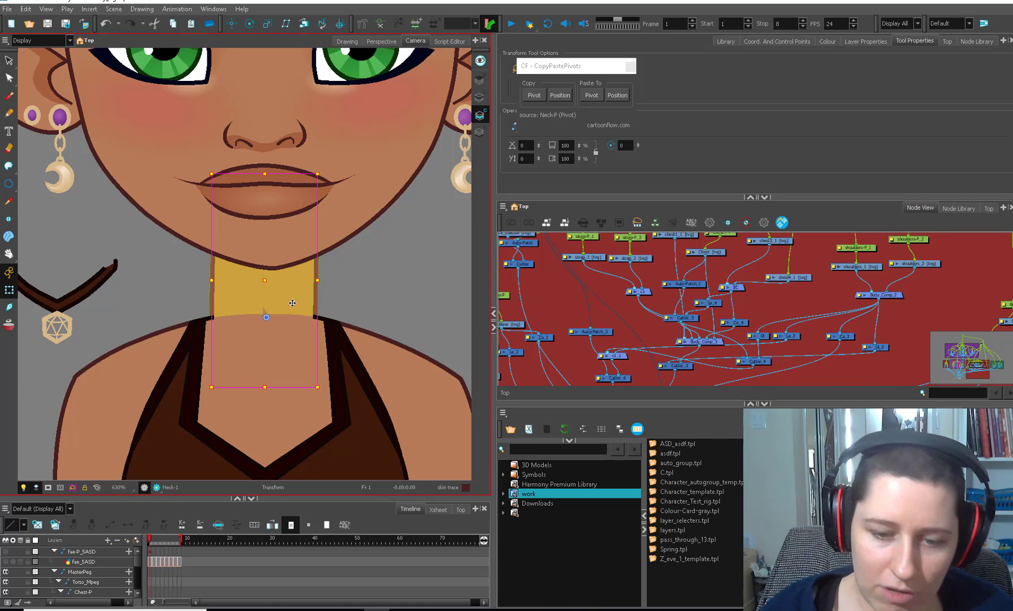
left_click(346, 285)
scroll(321, 384, "down", 2)
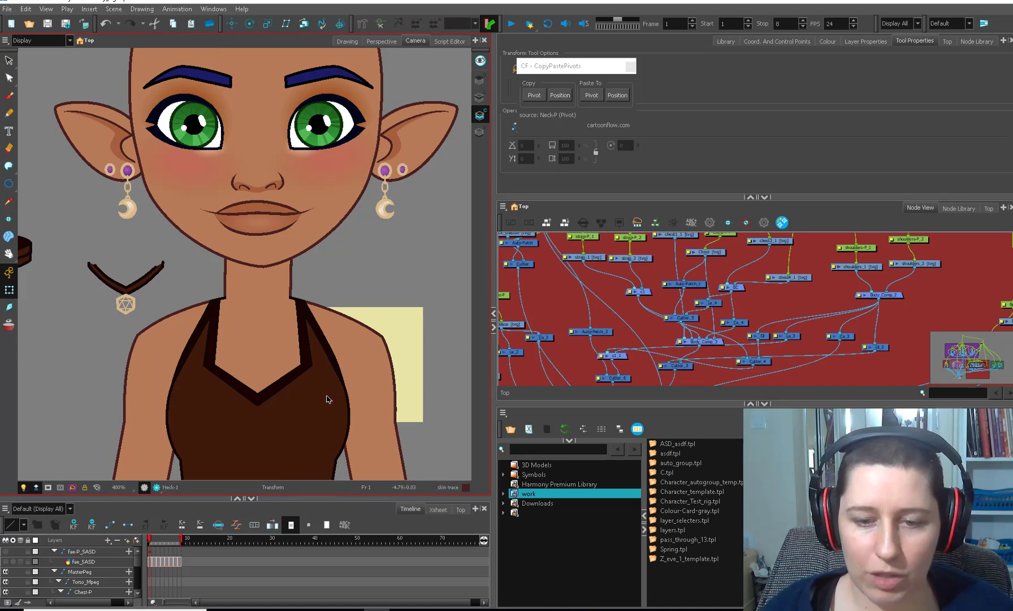
scroll(326, 399, "up", 5)
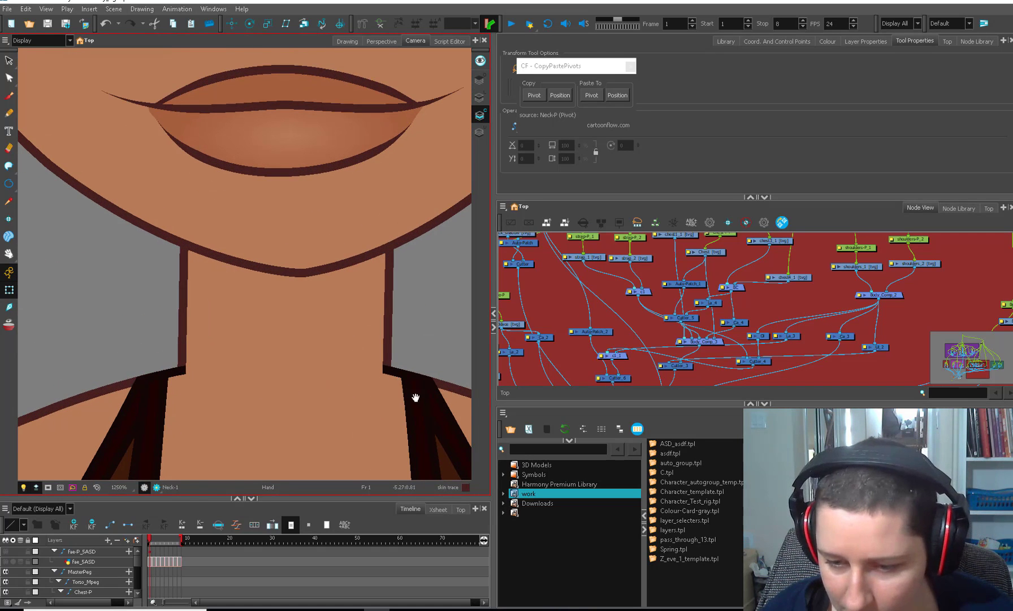
left_click(316, 375)
left_click_drag(415, 398, 204, 500)
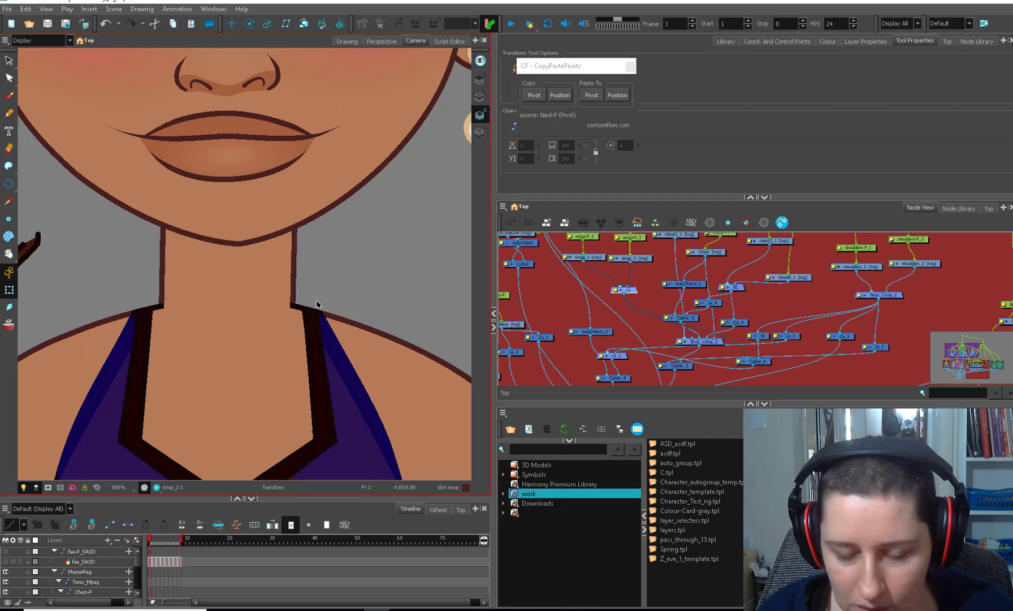
Step: Try to shift the strap_2 drawing inward toward the neck to test how it is cut at the shoulder
left_click(335, 317)
left_click(409, 325)
left_click_drag(380, 309, 315, 275)
left_click(274, 326)
left_click(328, 326)
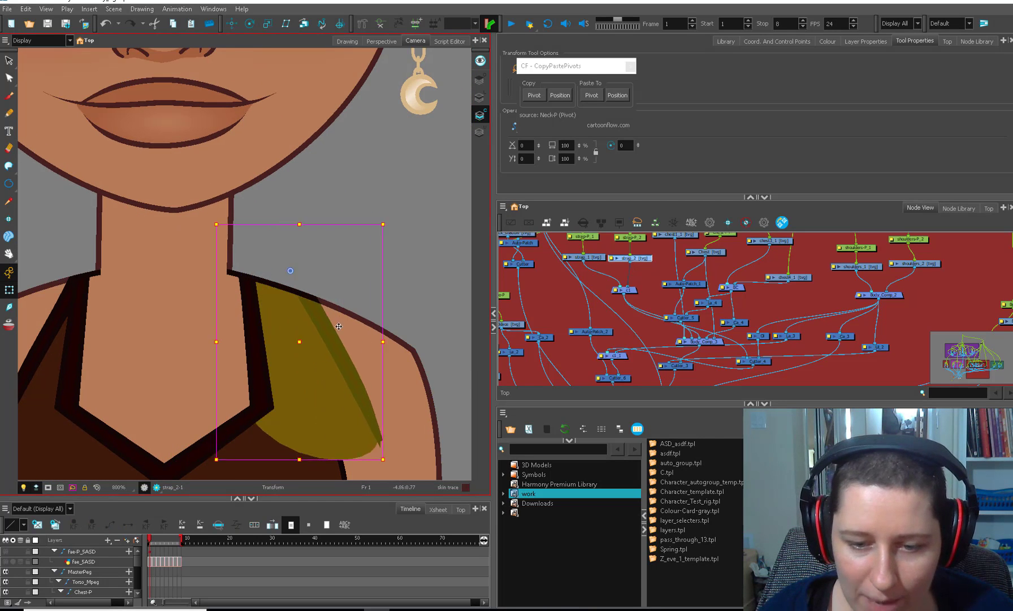
left_click_drag(338, 326, 294, 331)
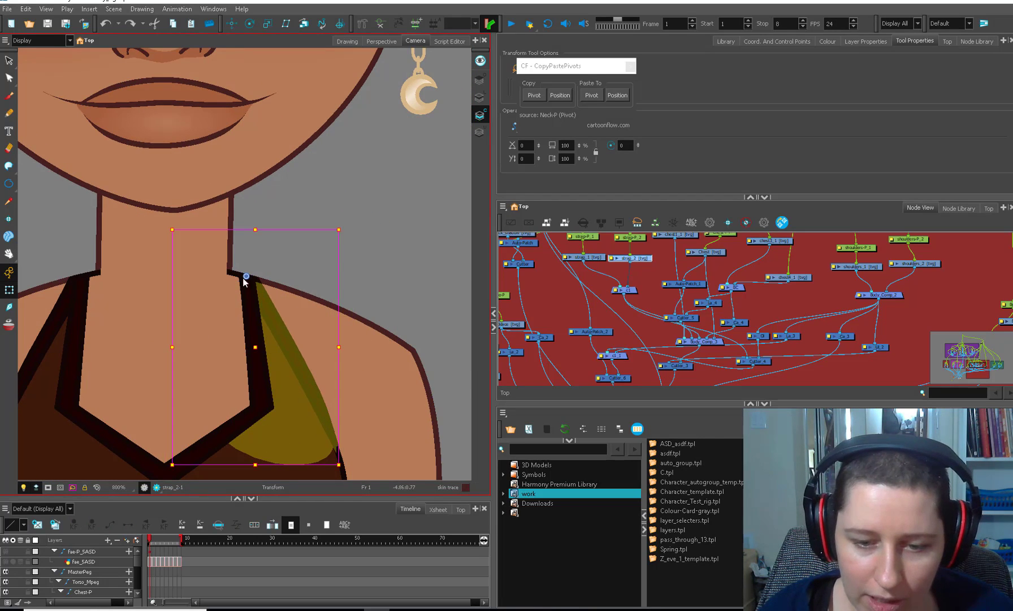
left_click(390, 300)
Step: Examine the strap ends and shoulder outlines on both sides of the neck at close range
key("2")
key("2")
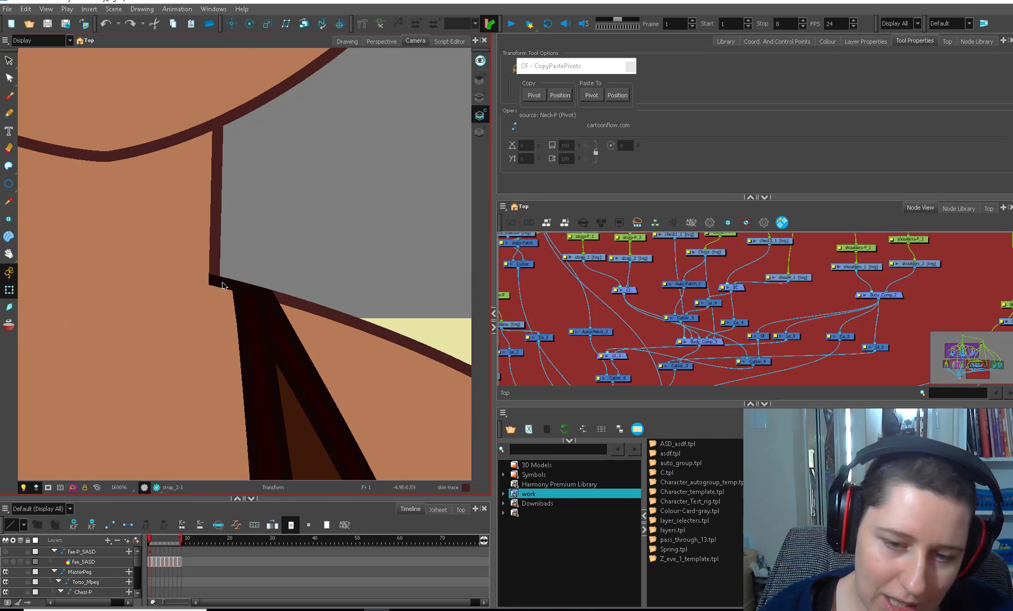
key("1")
key("1")
key("1")
key("1")
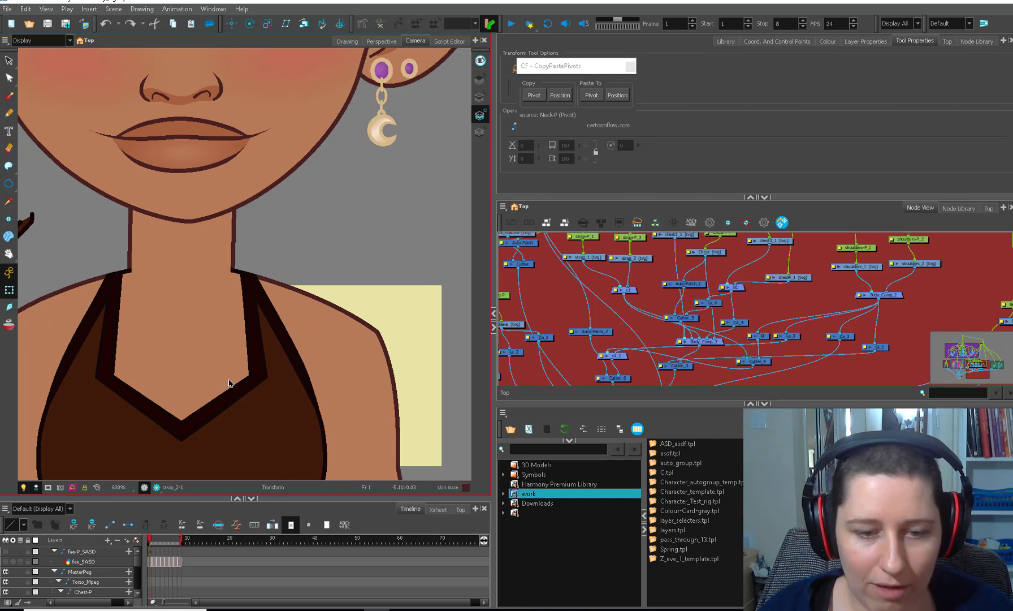
left_click_drag(251, 349, 324, 390)
key("2")
key("2")
key("1")
key("1")
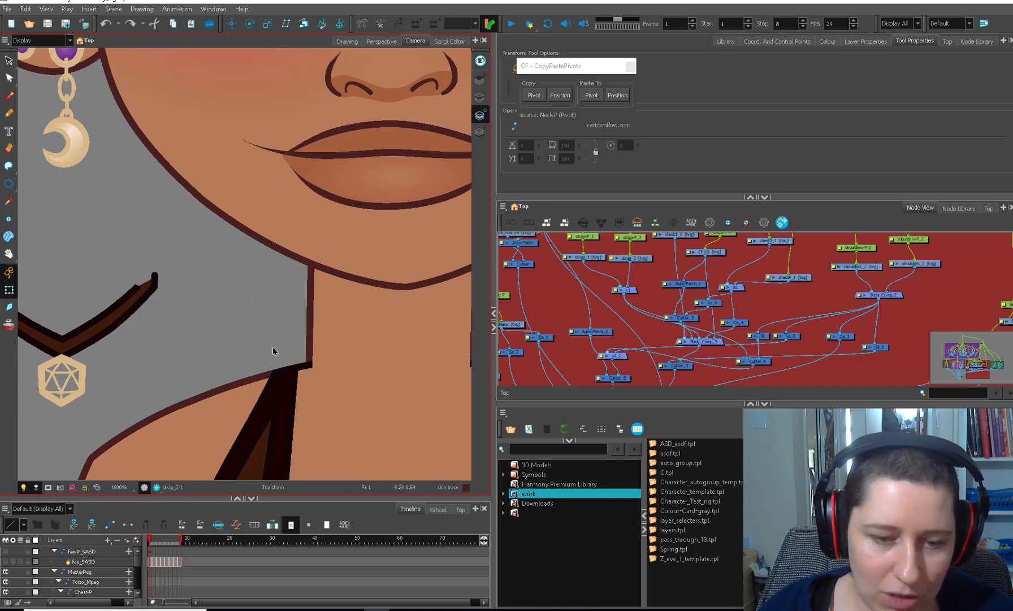
Step: Reset all nodes' transformations to restore the choker and pendant, and check their fit against the neck and straps
left_click(554, 333)
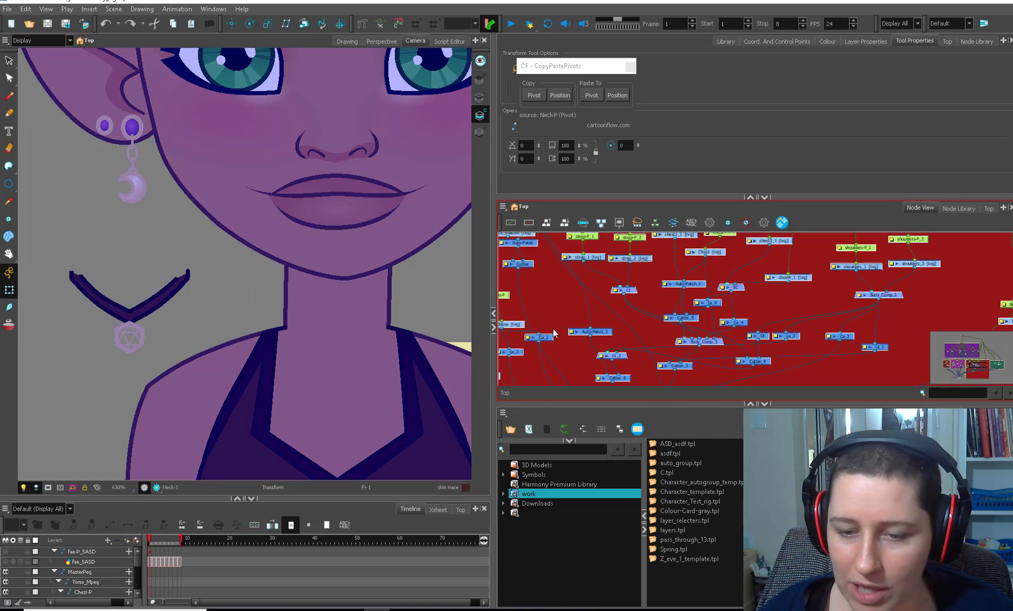
left_click(553, 305)
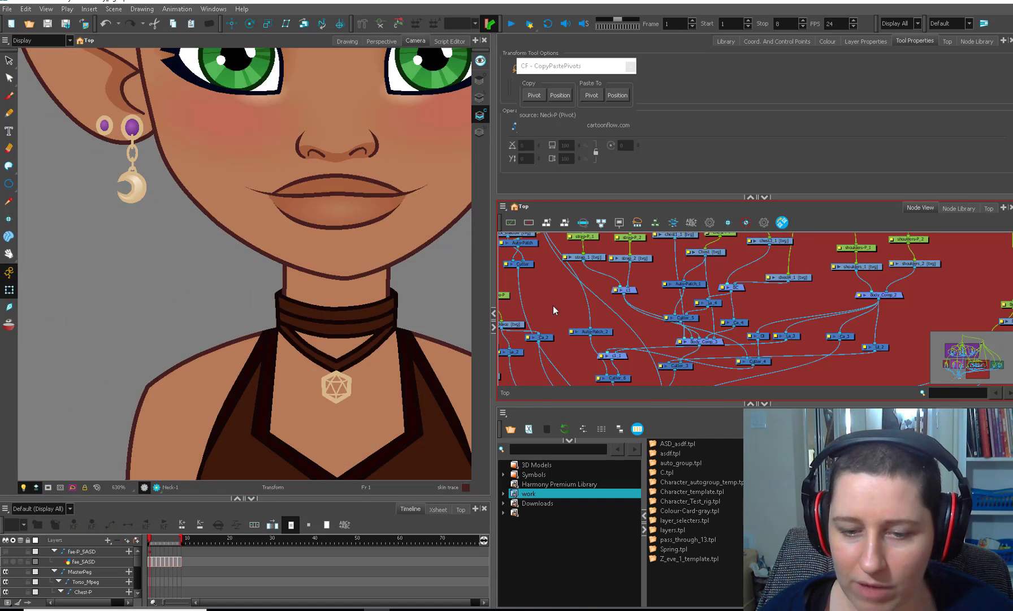
key("1")
key("1")
left_click_drag(384, 300, 358, 292)
key("2")
key("2")
key("2")
key("2")
key("2")
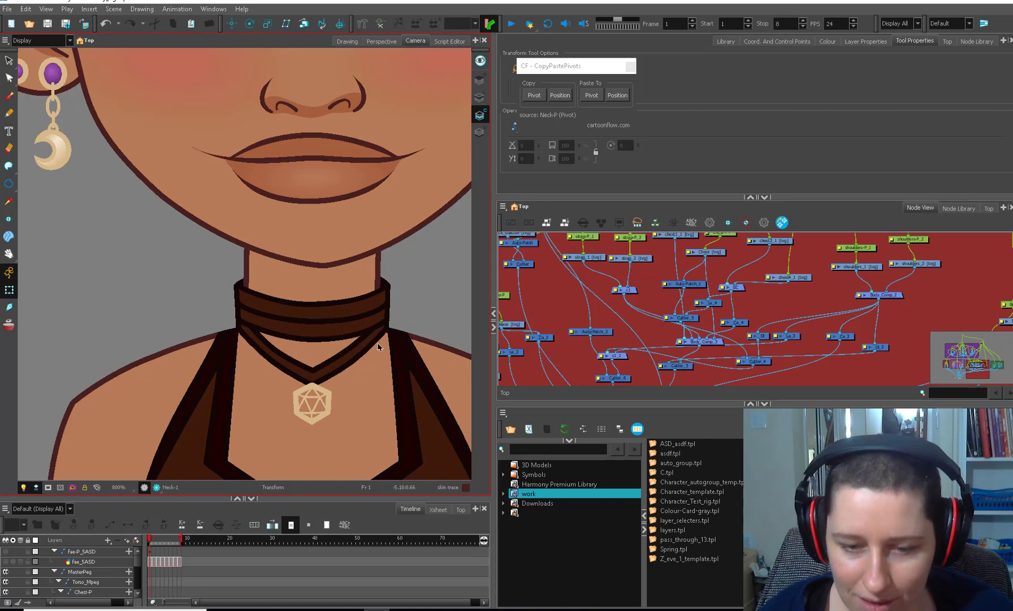
left_click(349, 334)
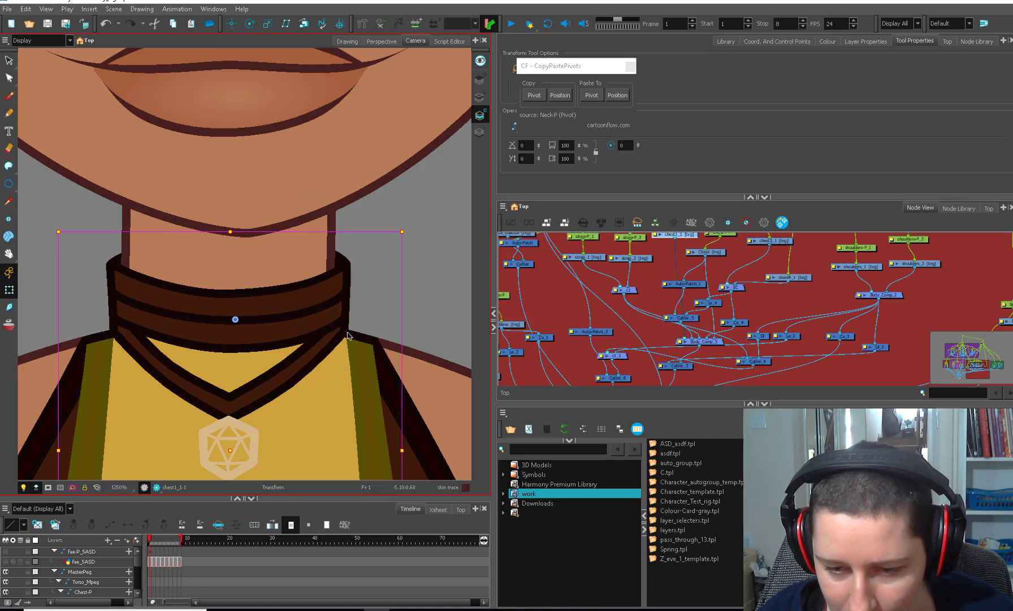
key("Escape")
key("1")
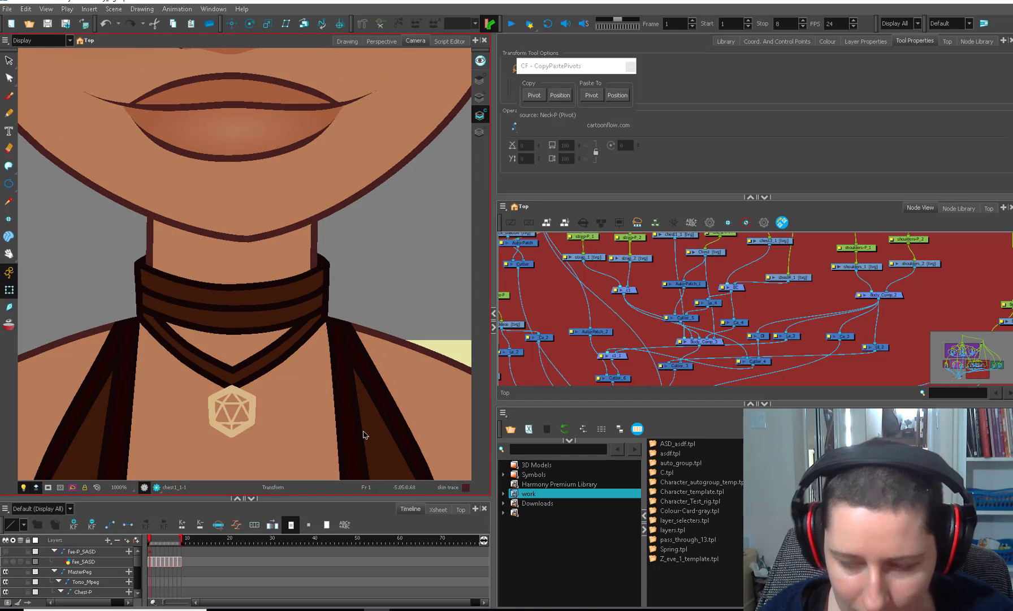
Step: Scrub the timeline through the turnaround frames to check the neck and necklace from the other view angles
left_click_drag(980, 363, 970, 365)
left_click_drag(150, 543, 164, 542)
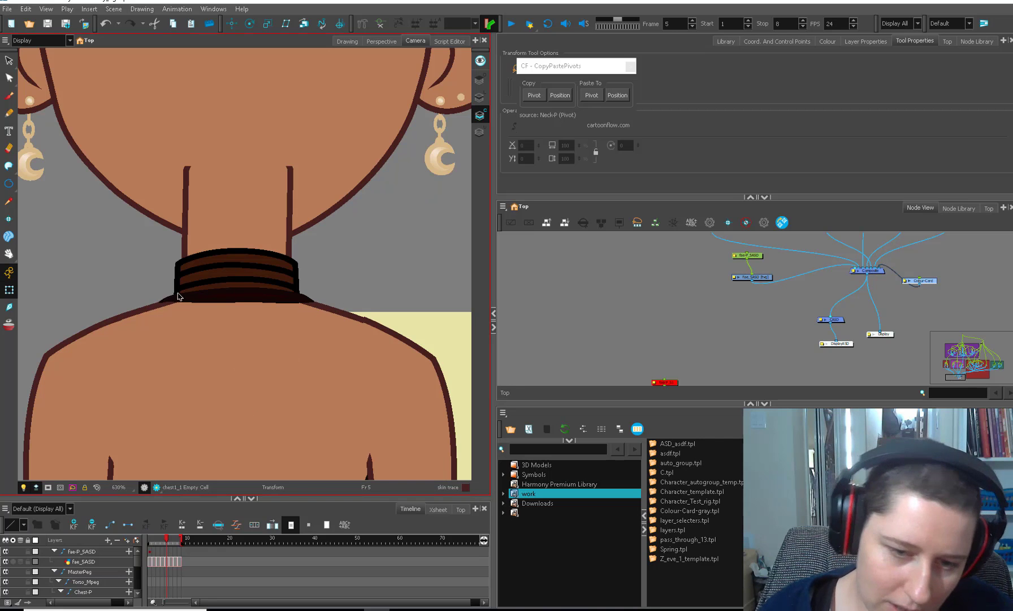
scroll(178, 295, "down", 4)
left_click(146, 543)
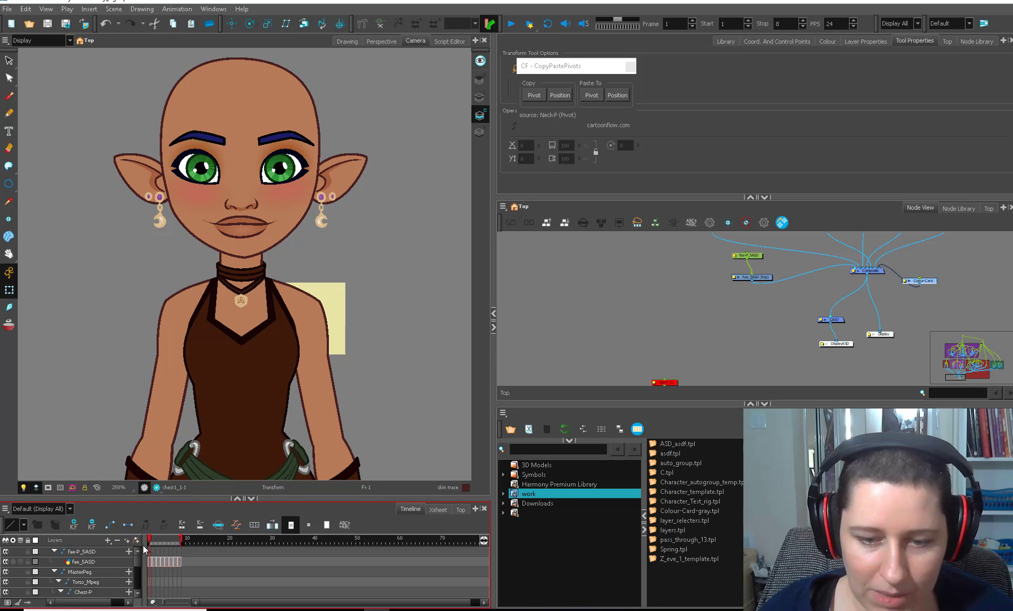
mouse_move(143, 545)
left_mouse_down()
mouse_move(175, 542)
mouse_move(154, 550)
left_mouse_up()
left_click(150, 538)
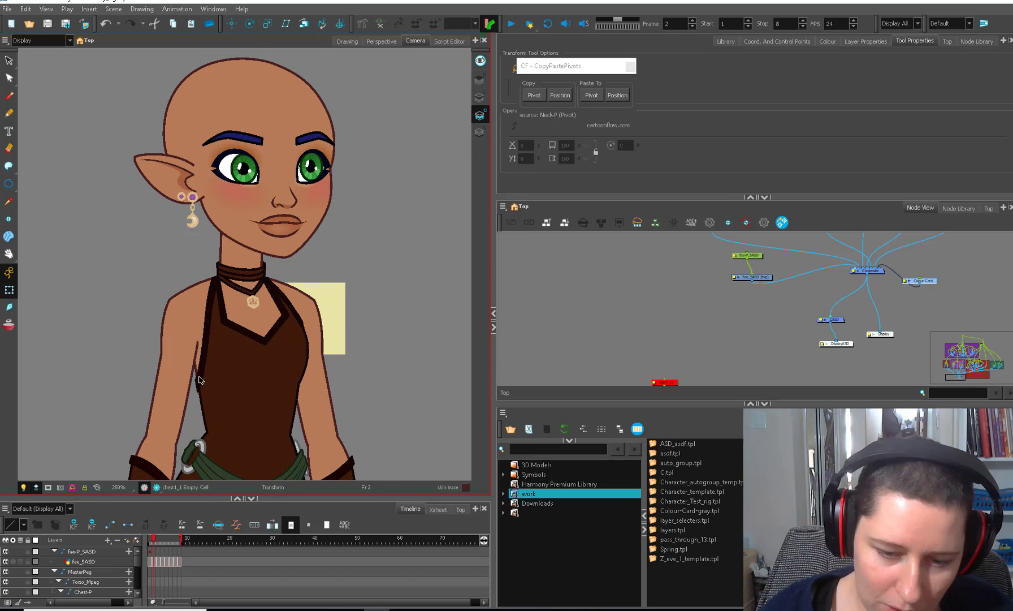
left_click_drag(152, 546, 166, 546)
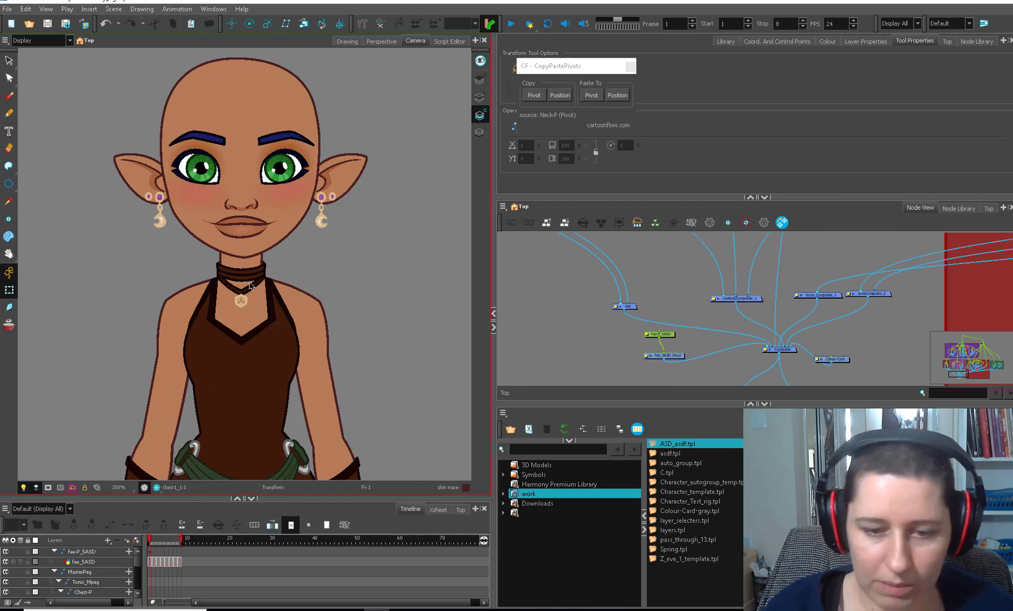
Step: Disable the fae_SASD reference peg and drawing in the node network
scroll(254, 282, "down", 2)
left_click_drag(291, 342, 287, 280)
left_click(289, 281)
key("b")
left_click(329, 356)
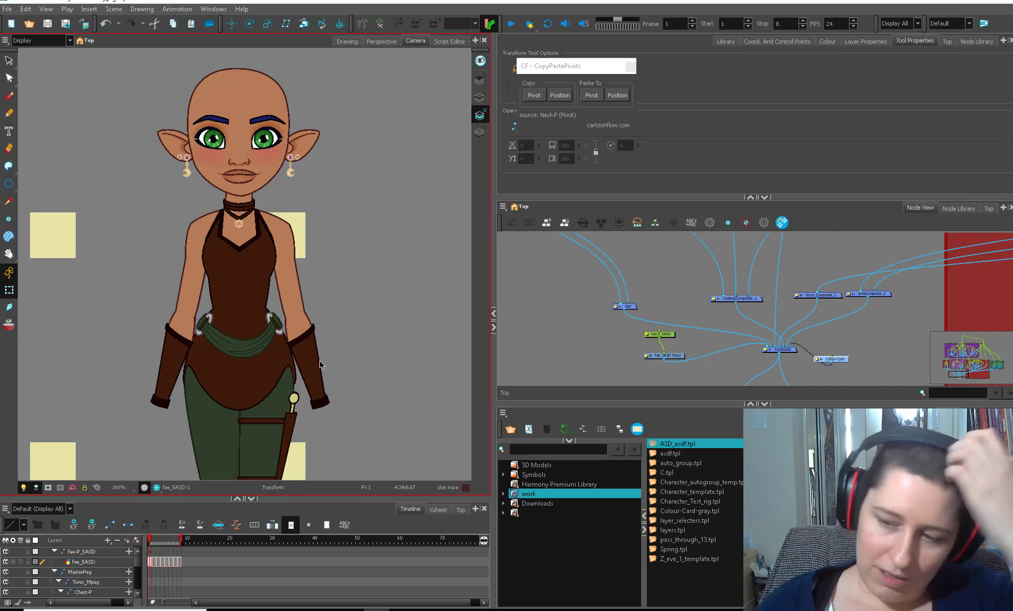
left_click_drag(685, 333, 661, 357)
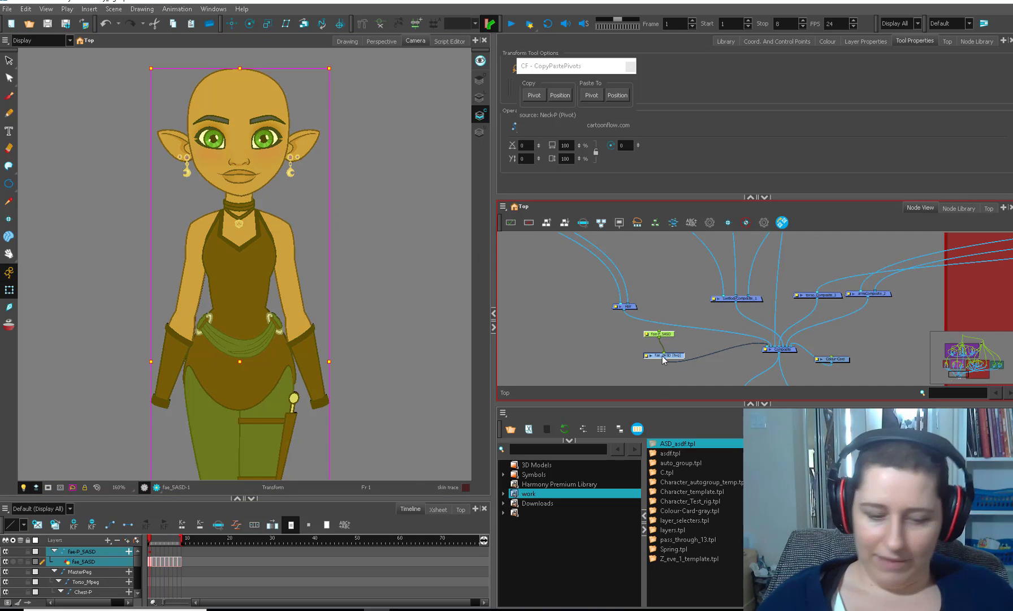
key("d")
Step: Try swinging one leg outward from the hip to test the joint, and undo the rotation
scroll(274, 412, "up", 1)
left_click(273, 411)
left_click_drag(274, 413, 279, 314)
left_click(219, 420)
scroll(226, 420, "down", 3)
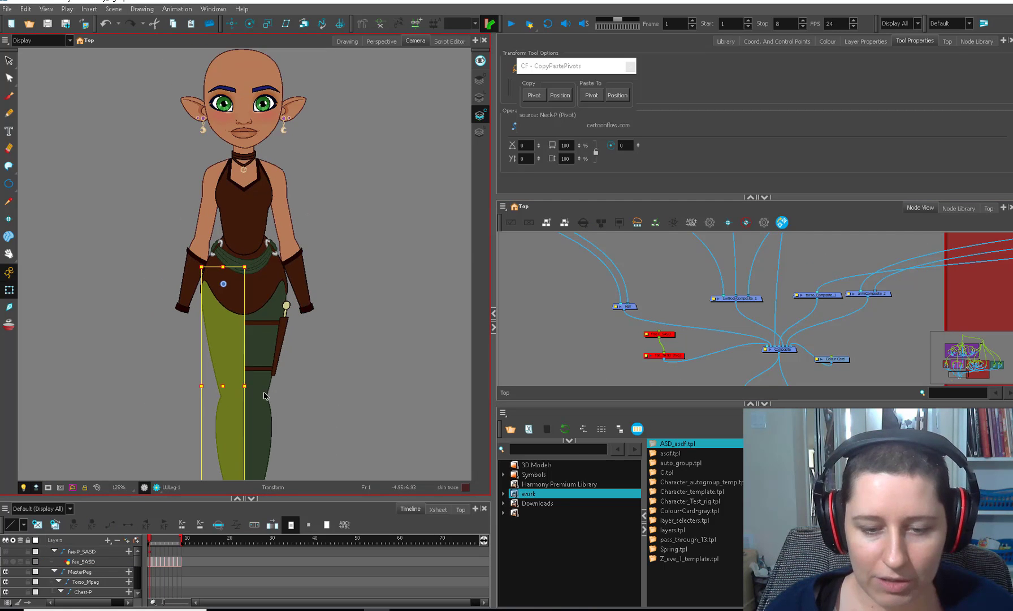
left_click_drag(250, 405, 74, 360)
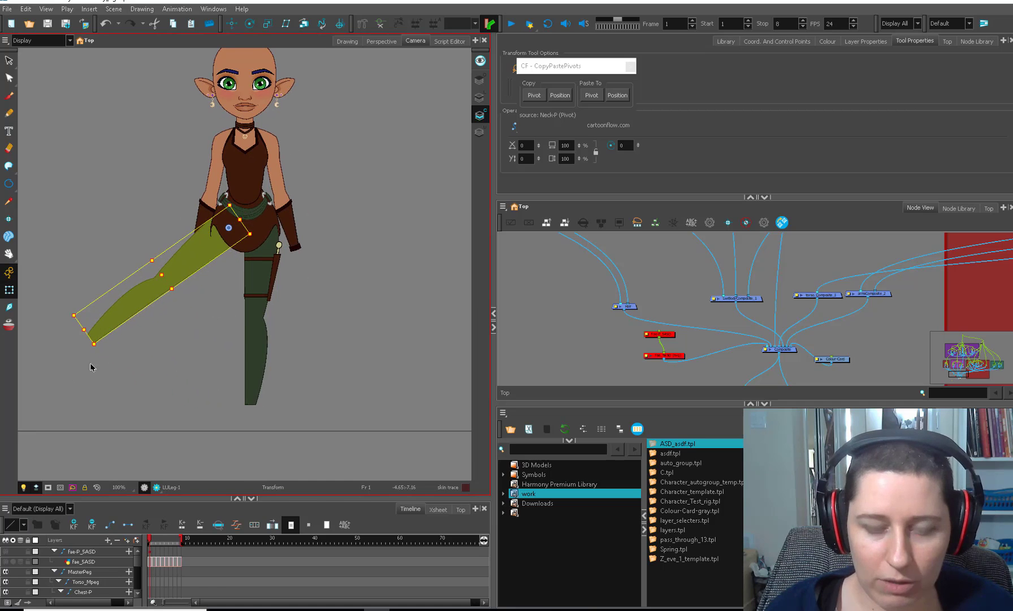
left_click(238, 348)
scroll(238, 349, "up", 2)
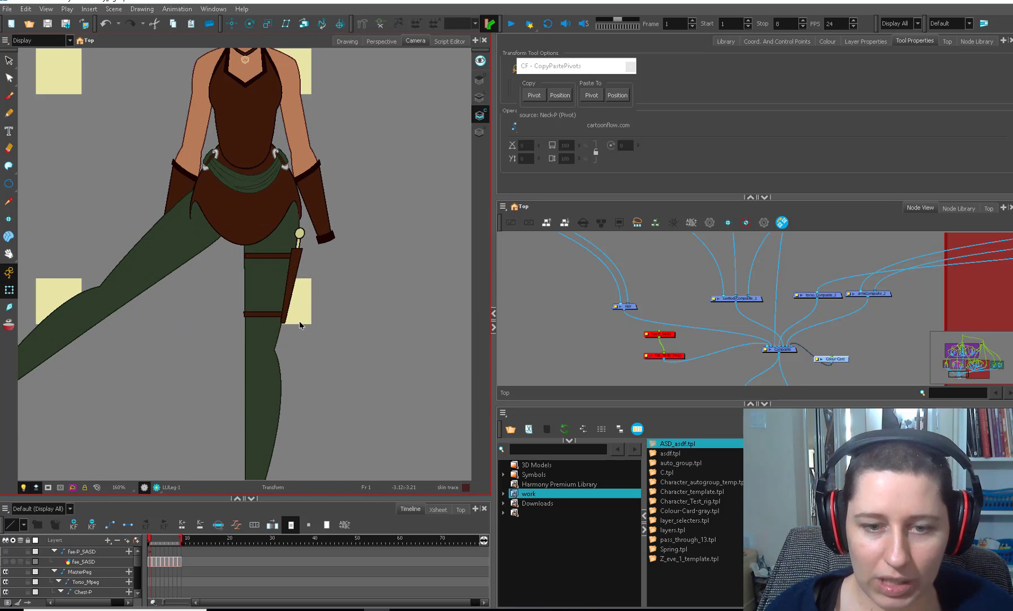
key("ctrl+z")
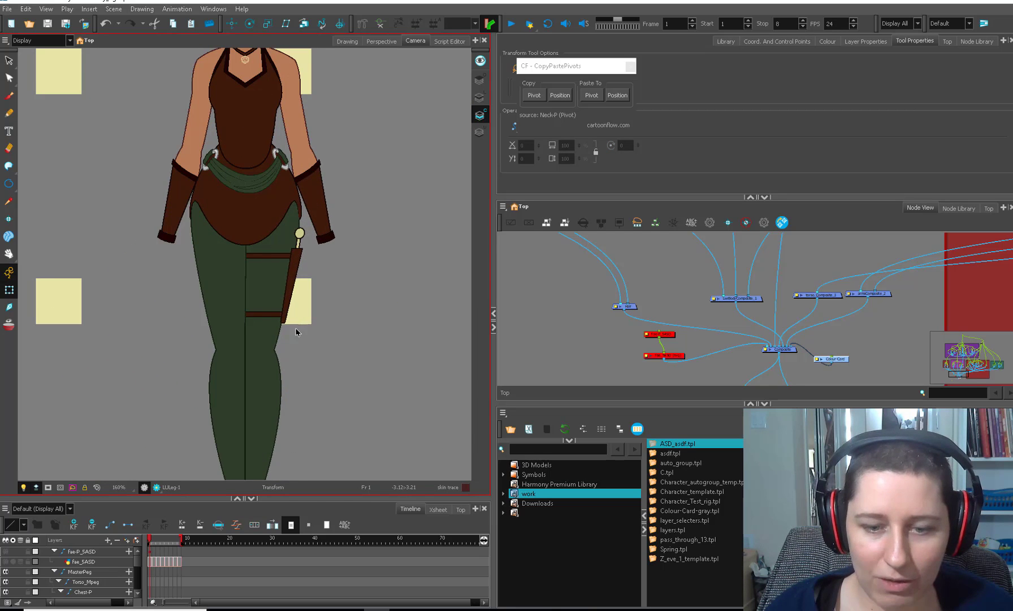
Step: Locate the Belly drawing's node in the network and inspect how the belly shape overlaps the tops of the legs
left_click(268, 294)
left_click_drag(251, 226, 248, 346)
scroll(283, 347, "up", 1)
left_click(288, 370)
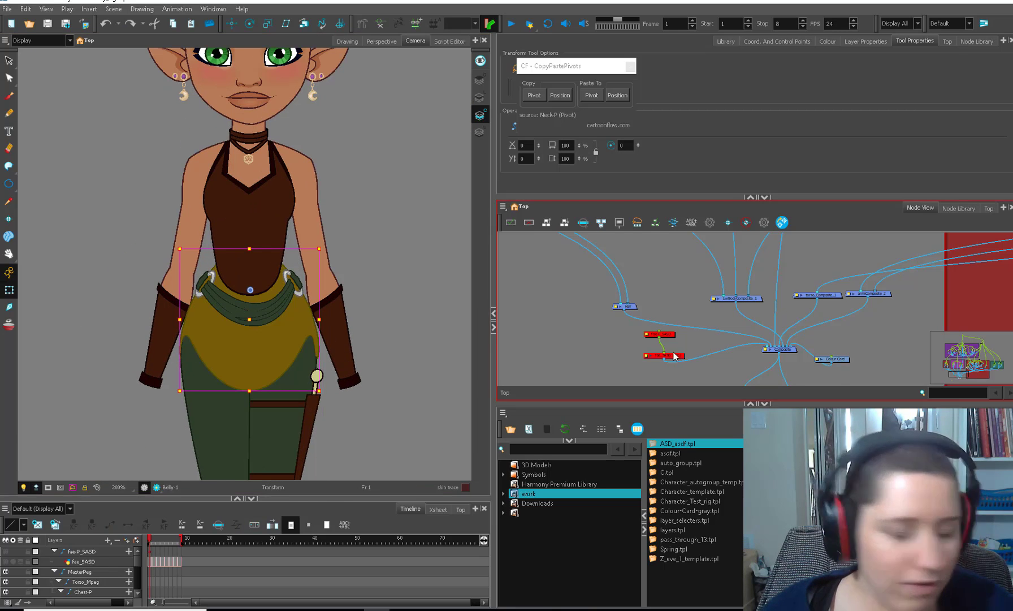
key("o")
left_click_drag(704, 355, 539, 348)
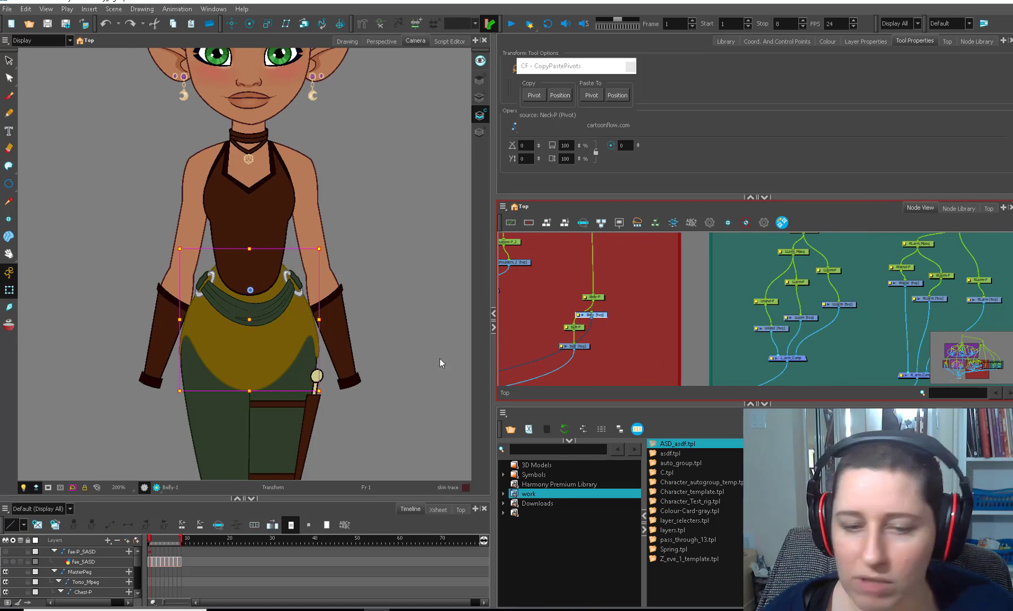
key("2")
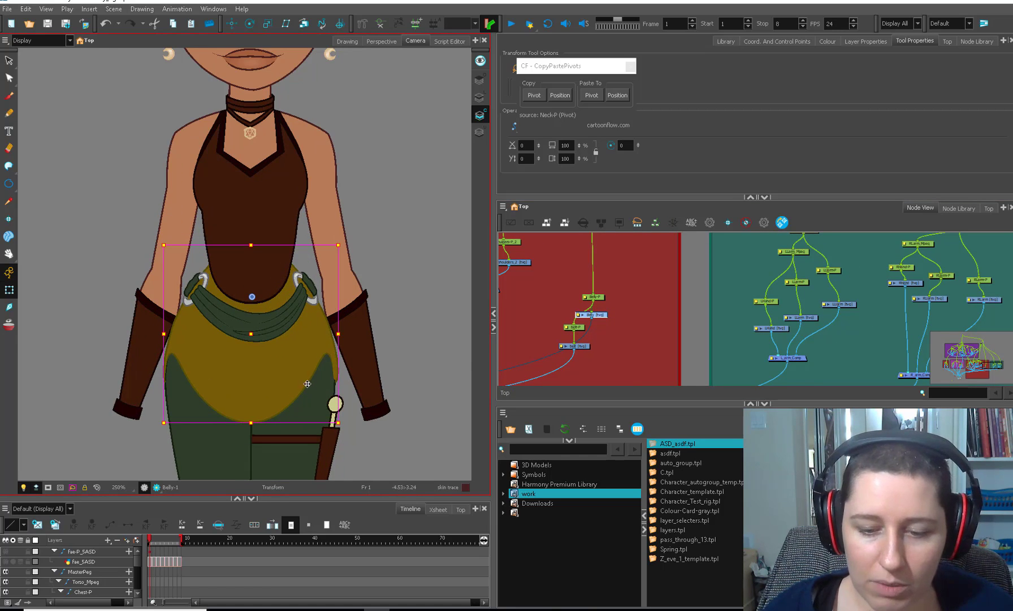
key("alt+q")
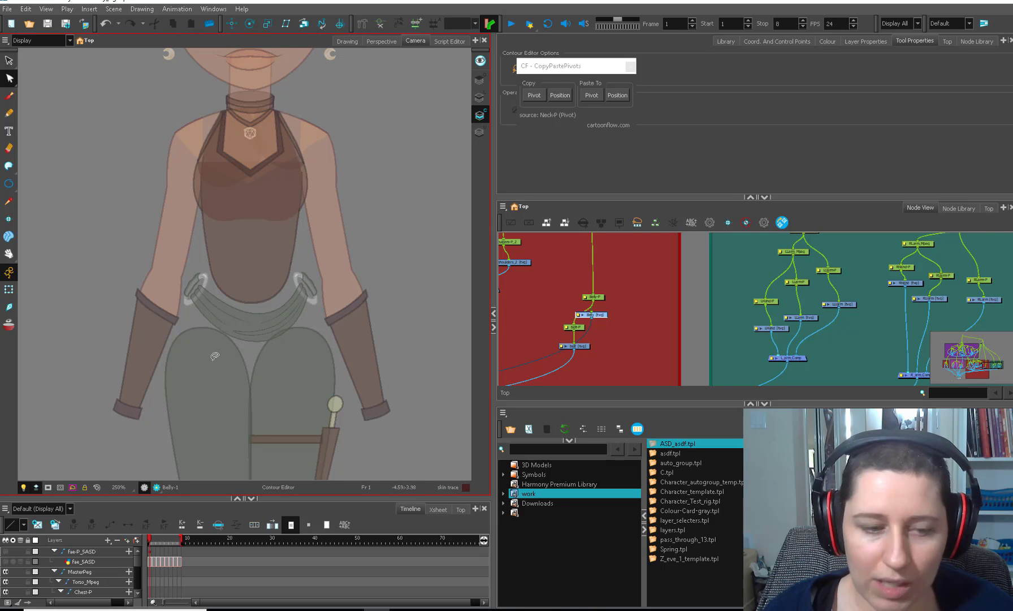
key("shift+t")
Step: Sketch a seated figure with bent legs beside the character using the Brush to illustrate how the thighs meet the hips
left_click(288, 325)
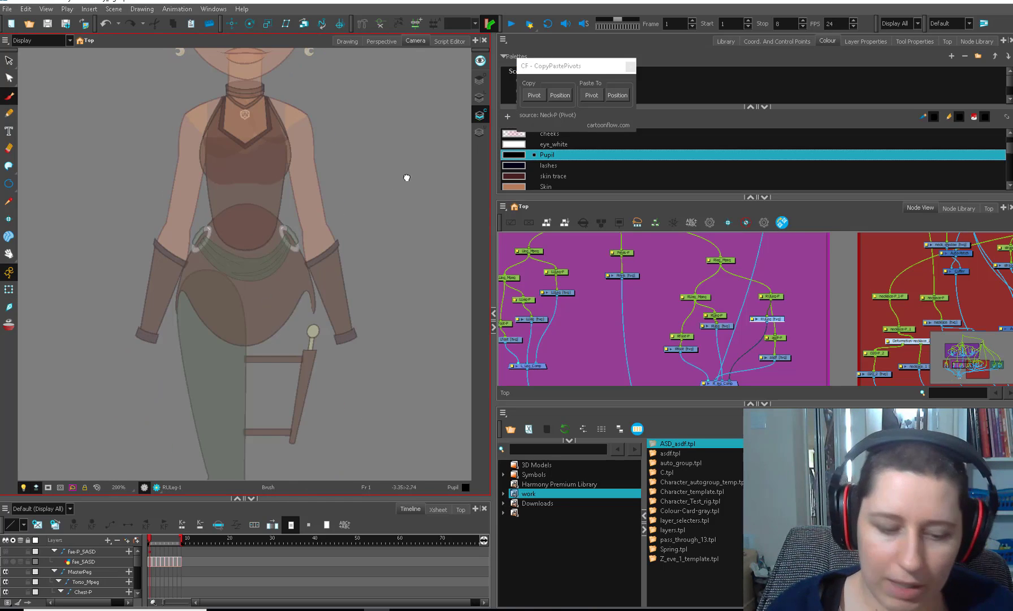
mouse_move(406, 177)
left_mouse_down()
mouse_move(363, 277)
mouse_move(285, 337)
mouse_move(233, 335)
left_mouse_up()
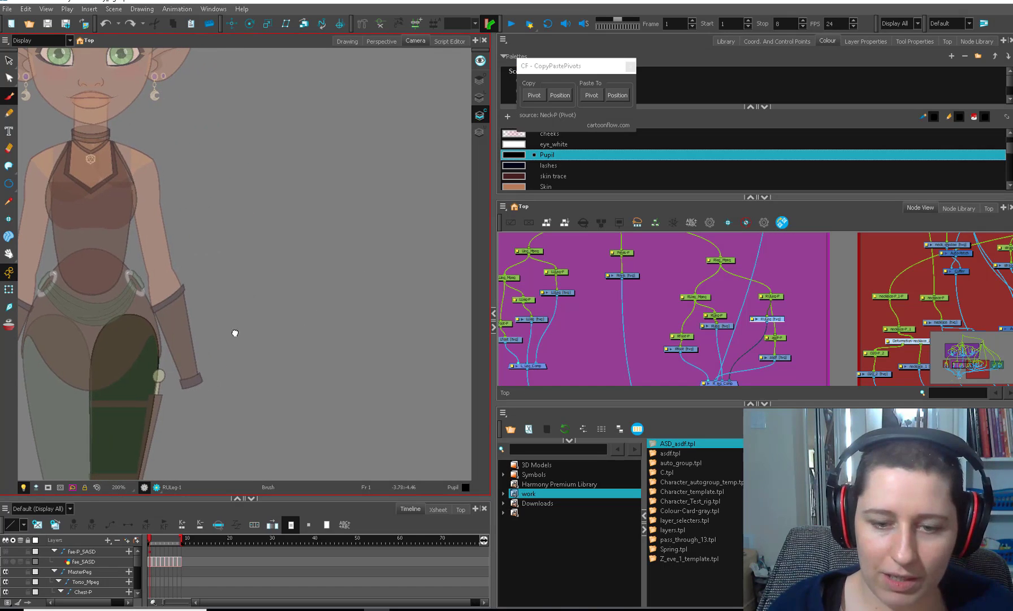
left_click_drag(251, 220, 265, 377)
left_click_drag(237, 313, 234, 320)
mouse_move(282, 276)
left_mouse_down()
mouse_move(316, 287)
mouse_move(298, 441)
left_mouse_up()
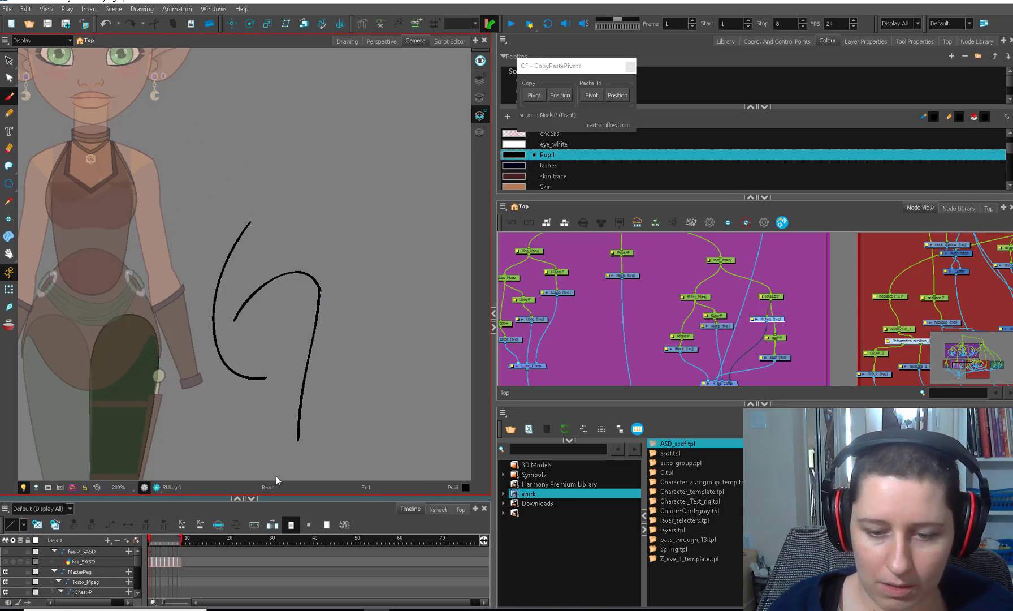
left_click_drag(284, 299, 268, 458)
mouse_move(363, 299)
left_mouse_down()
mouse_move(352, 305)
mouse_move(365, 305)
mouse_move(445, 419)
left_mouse_up()
left_click_drag(291, 376, 366, 356)
left_click_drag(261, 387, 289, 385)
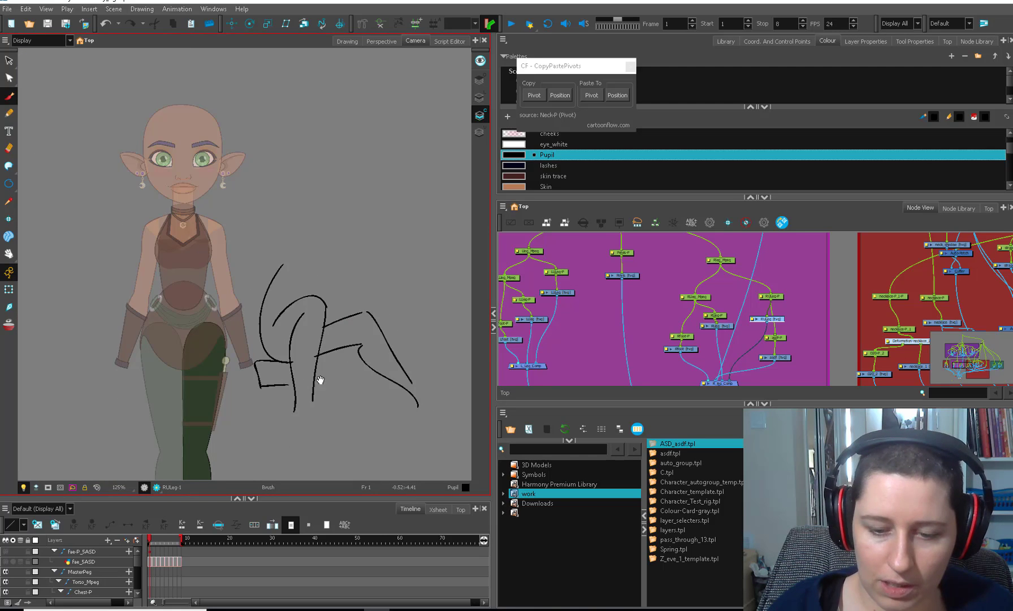
left_click_drag(329, 346, 336, 383)
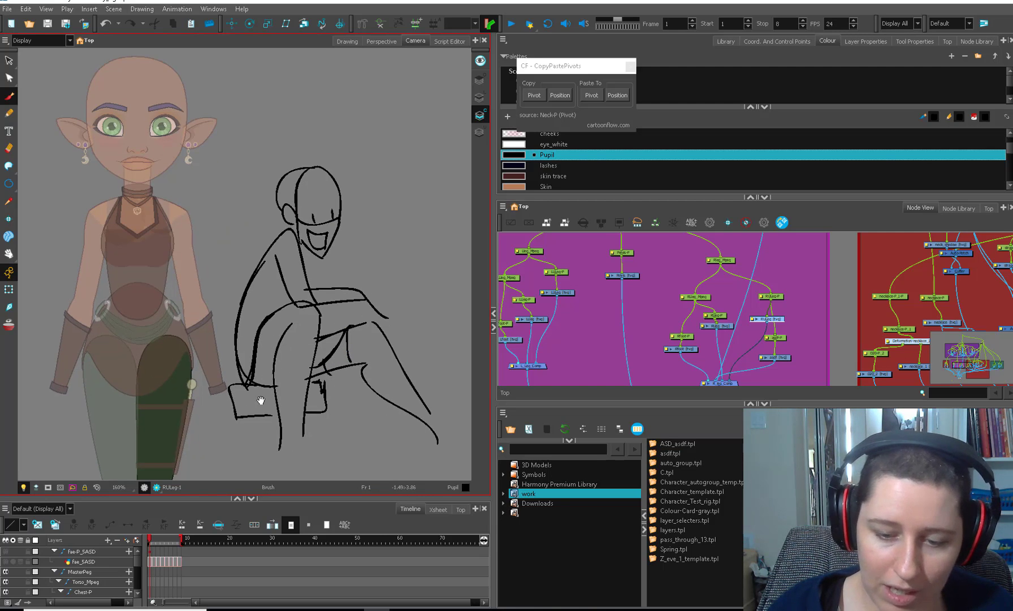
left_click_drag(267, 396, 262, 340)
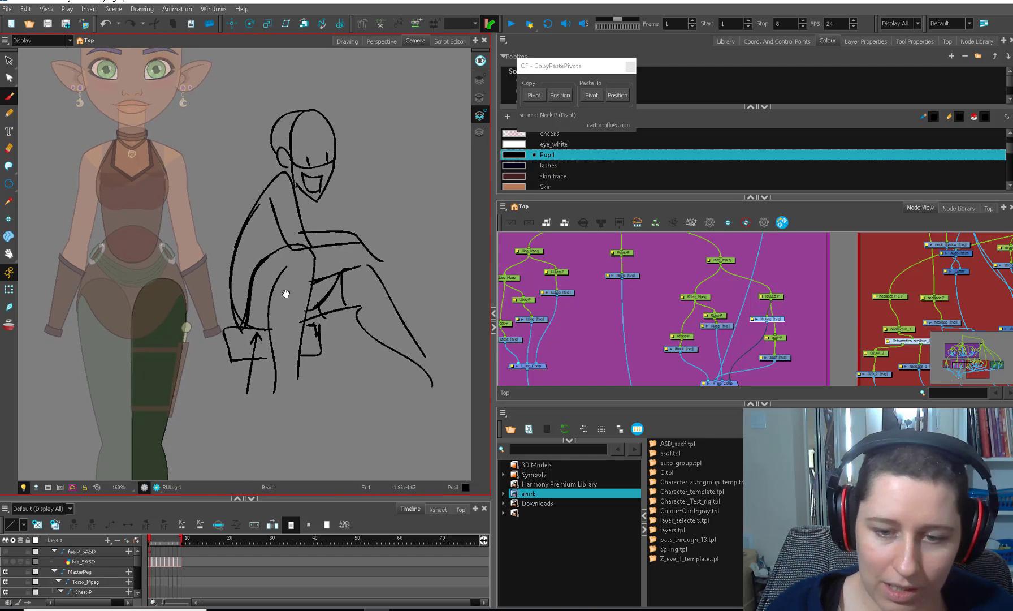
left_click_drag(286, 293, 275, 327)
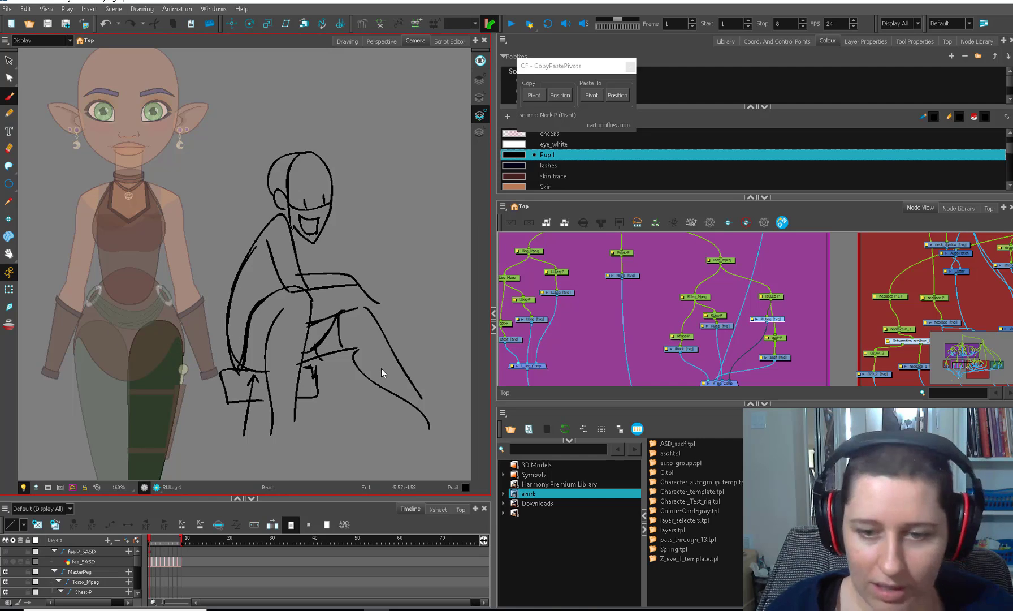
key("1")
key("shift+2")
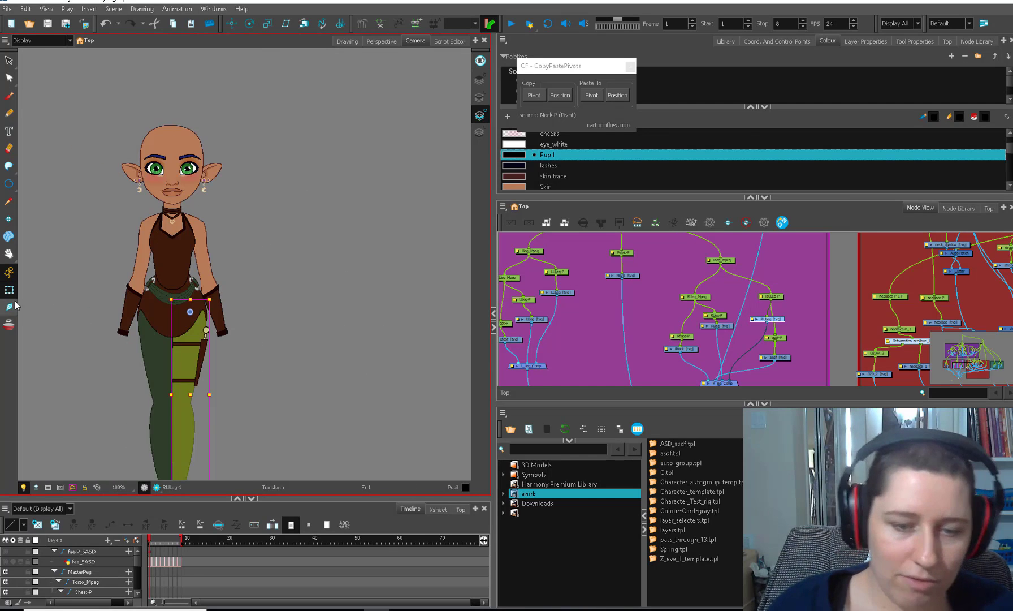
Step: Duplicate a body composite node and place the copy near the Belly and belt nodes
key("2")
left_click_drag(192, 282, 238, 323)
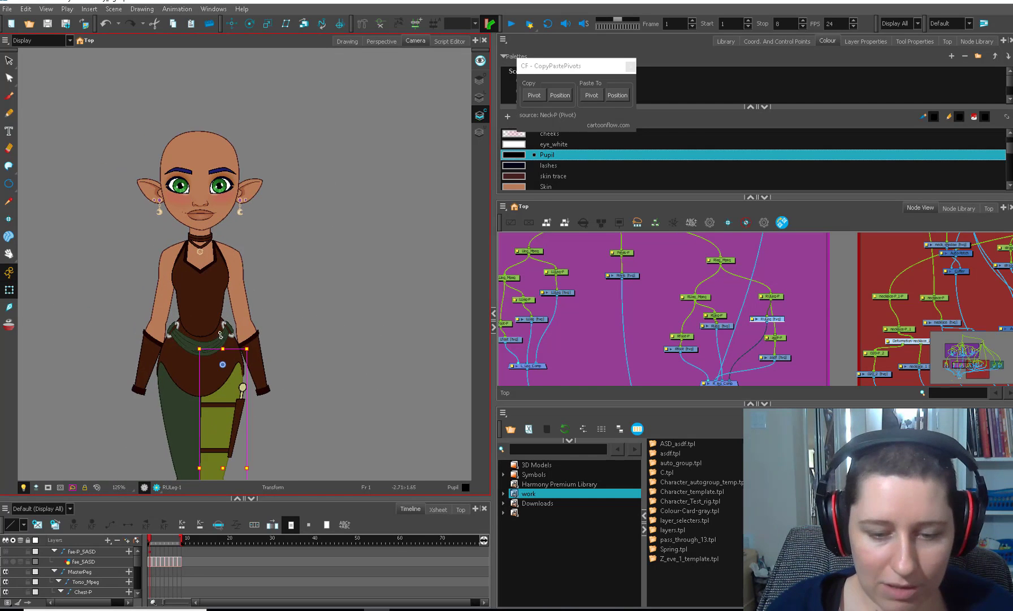
key("2")
left_click(214, 356)
left_click(207, 396)
key("o")
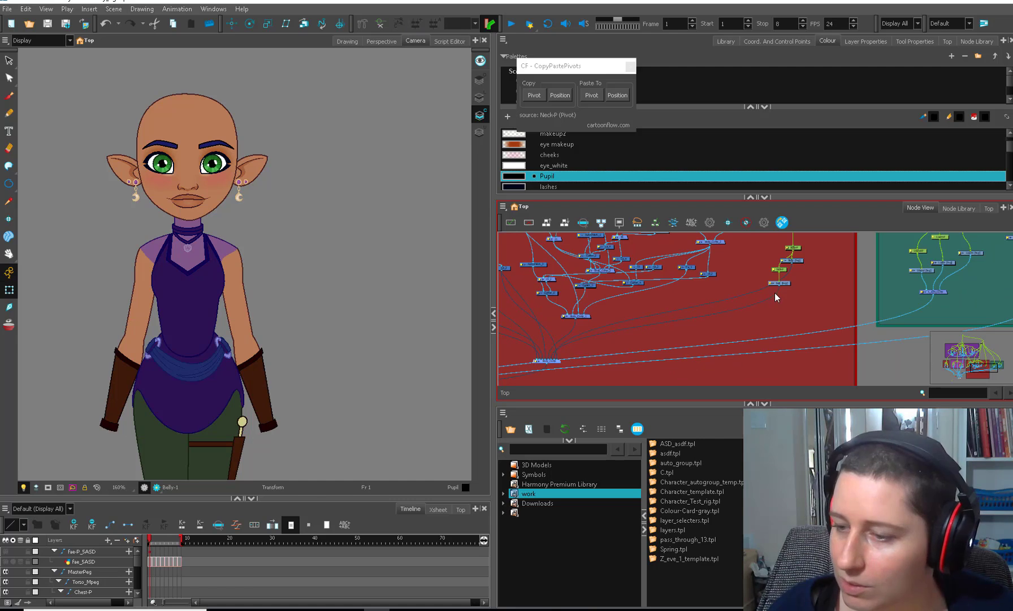
key("ctrl+c")
key("ctrl+v")
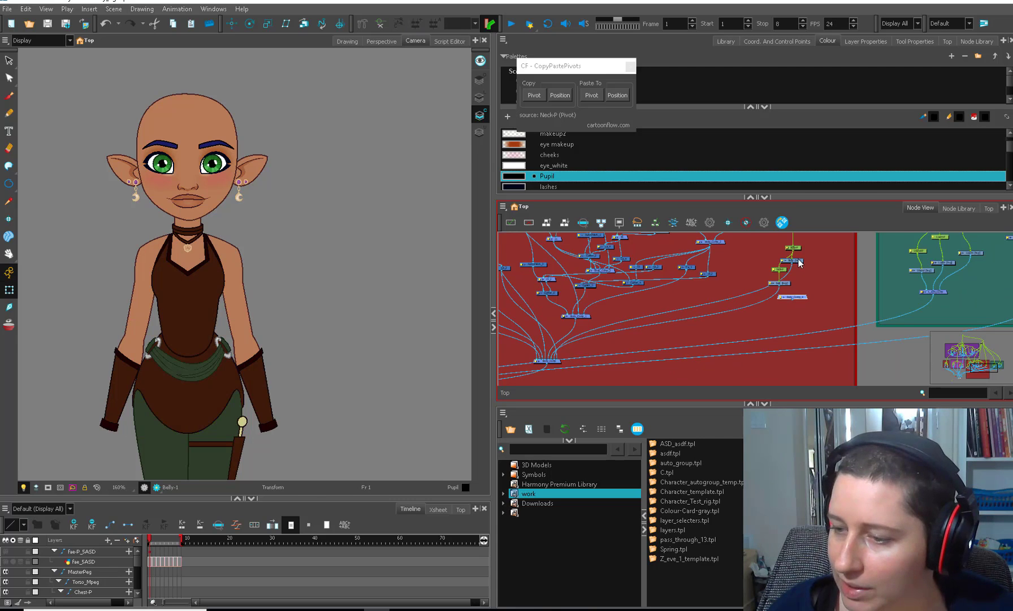
Step: Connect the belt and Belly drawings to the new body composite
left_click(798, 261)
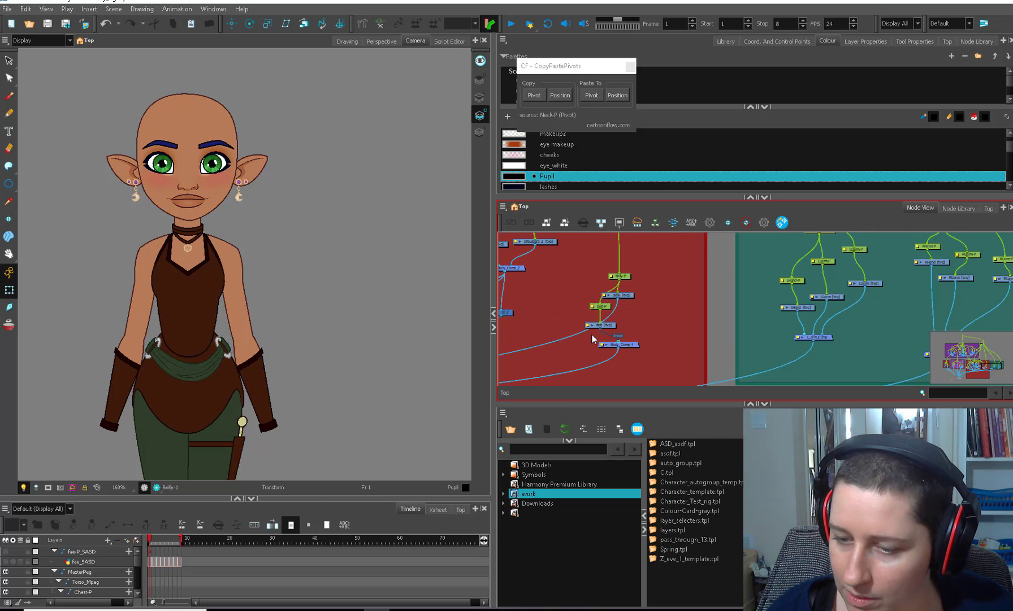
left_click_drag(582, 334, 614, 338)
left_click_drag(618, 298, 624, 338)
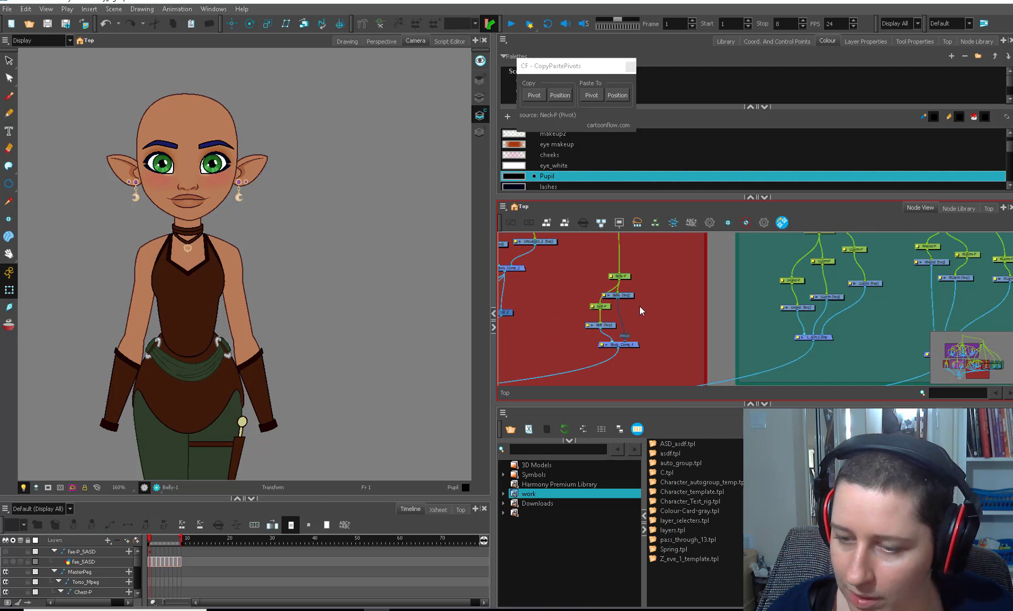
left_click_drag(618, 298, 624, 338)
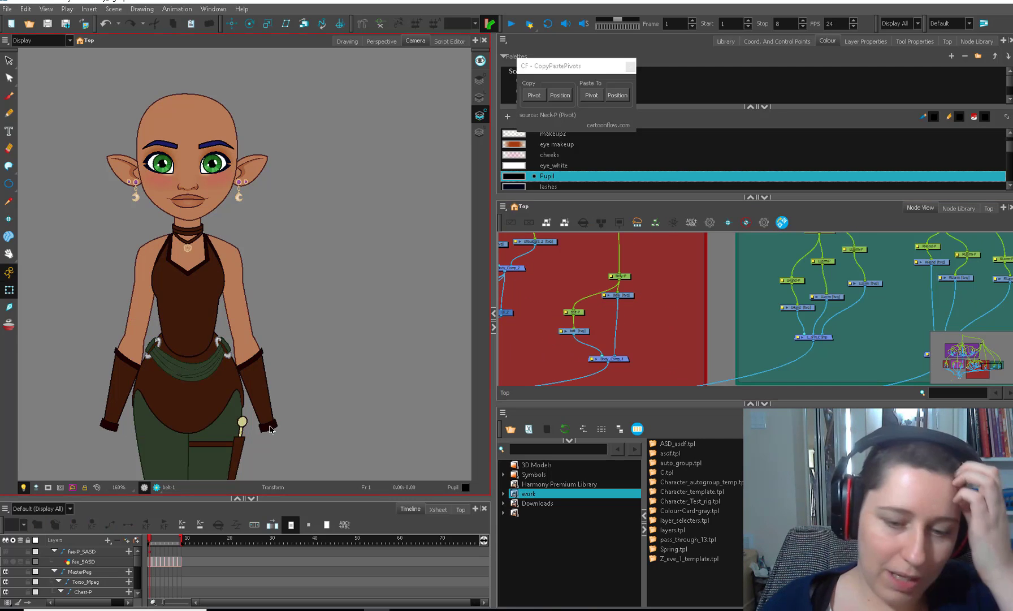
Step: Move the fae_SASD peg and drawing beneath Body_Comp_4 and check the reference in the front and side views
left_click_drag(155, 539, 148, 540)
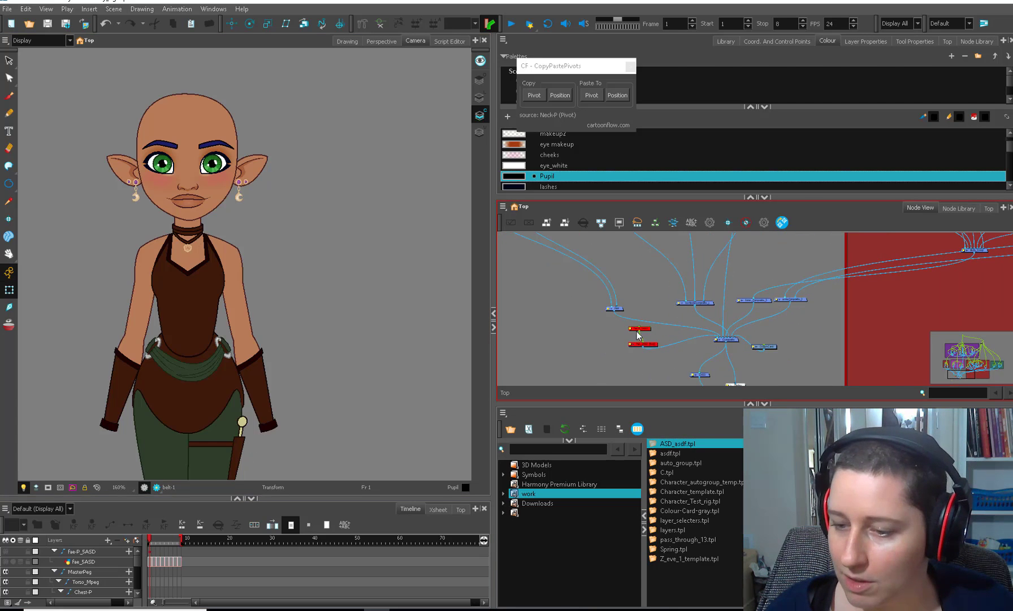
left_click(629, 353)
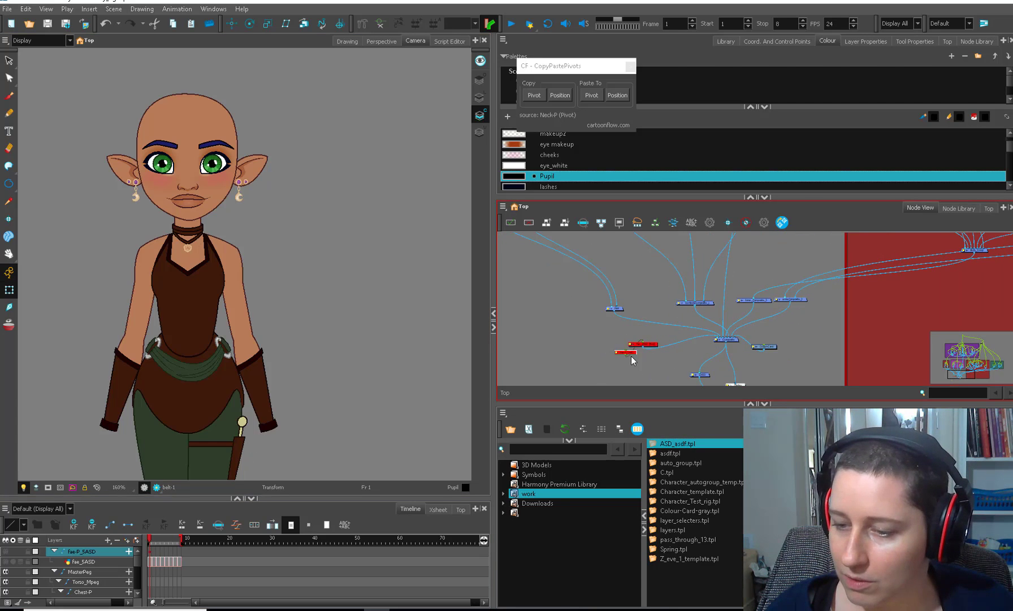
left_click(652, 342, "shift")
left_click_drag(656, 342, 655, 385)
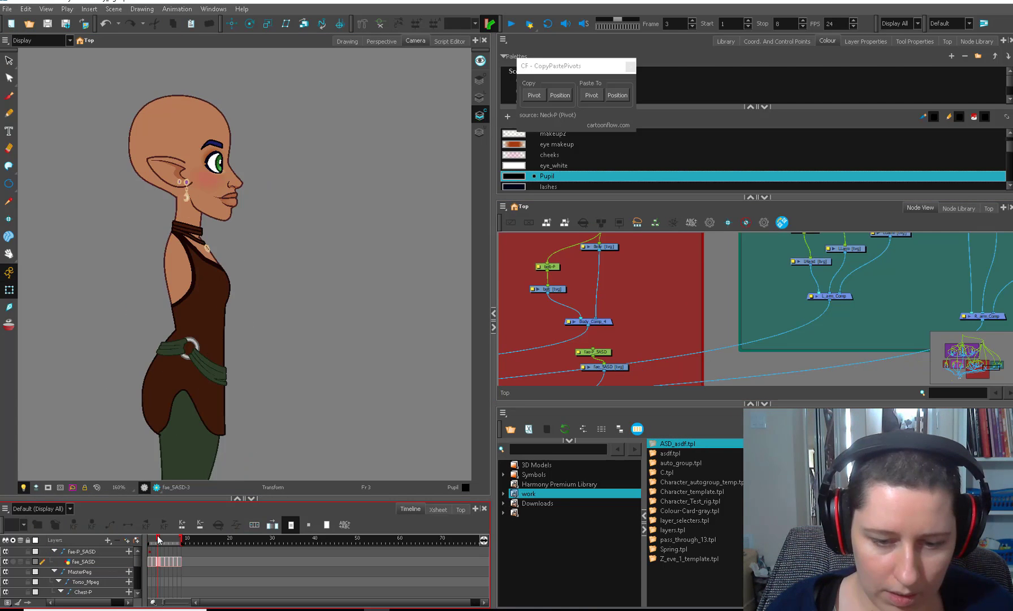
mouse_move(158, 539)
left_mouse_down()
mouse_move(146, 542)
mouse_move(180, 542)
mouse_move(150, 543)
left_mouse_up()
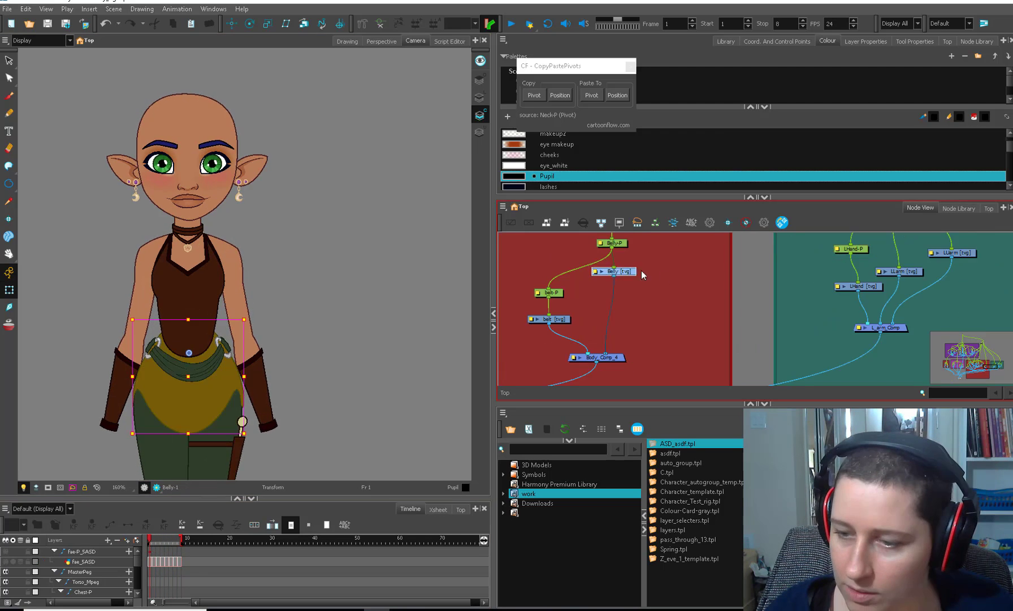
Step: Spread the Belly and belt nodes apart above Body_Comp_4 to make room between them
left_click_drag(628, 271, 720, 282)
left_click_drag(575, 287, 539, 323)
left_click_drag(551, 320, 564, 315)
left_click(521, 376)
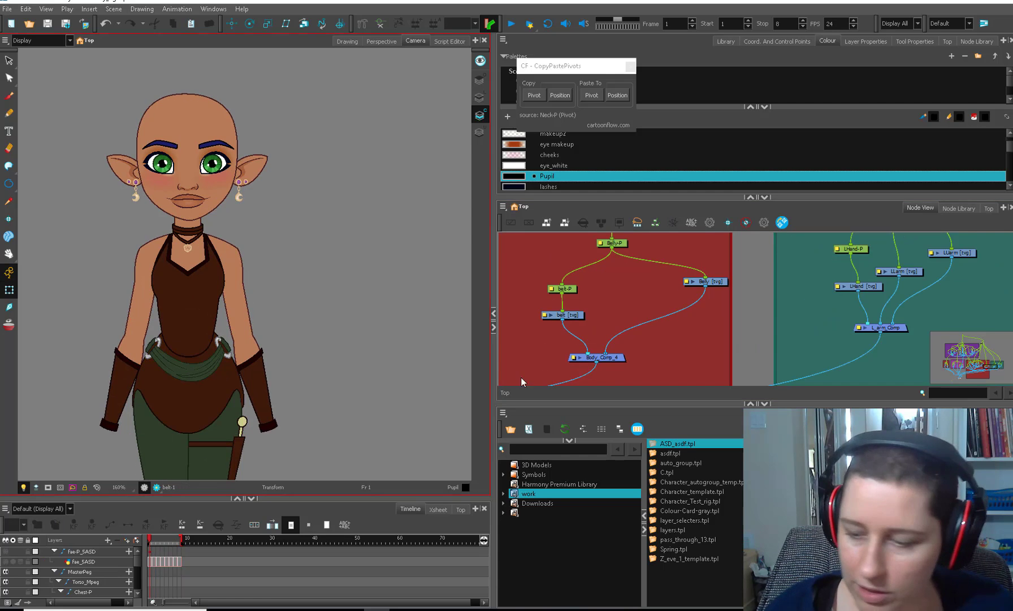
Step: Add two layers from the asdf.tpl template beside the belt nodes and connect them between Belly-P and Body_Comp_4
left_click_drag(668, 453, 692, 327)
left_click(573, 289)
left_click(571, 315, "shift")
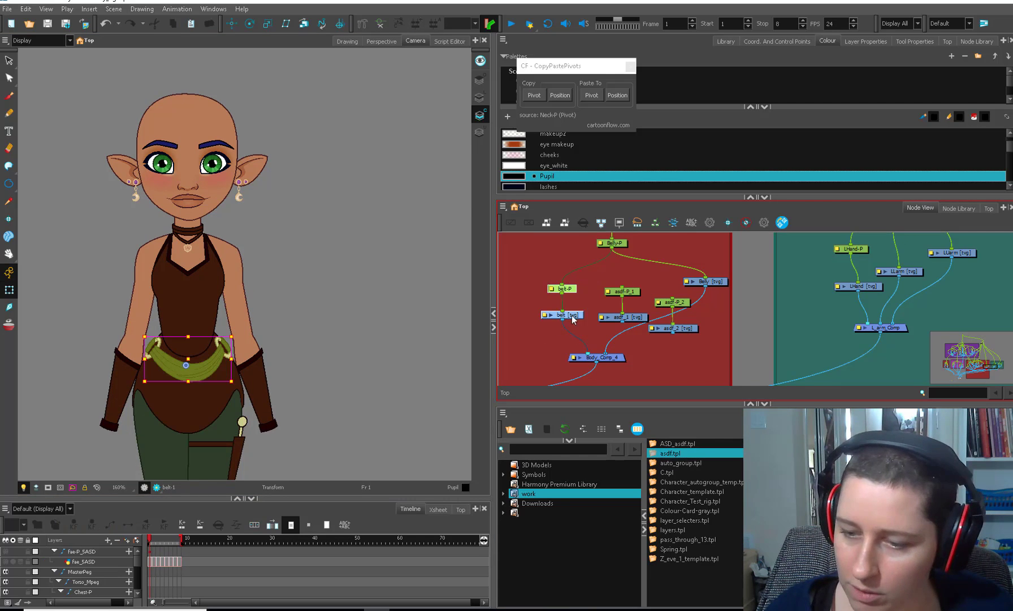
left_click_drag(572, 315, 540, 317)
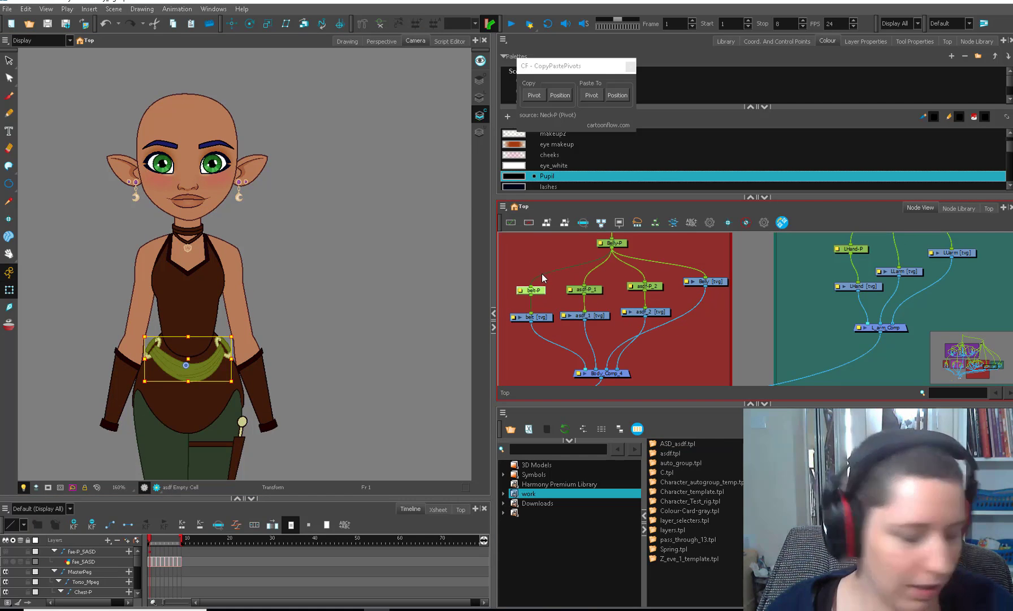
Step: Parent both new layer pegs to a new peg above belt-P, and rename the new layers belt_ring
key("ctrl+p")
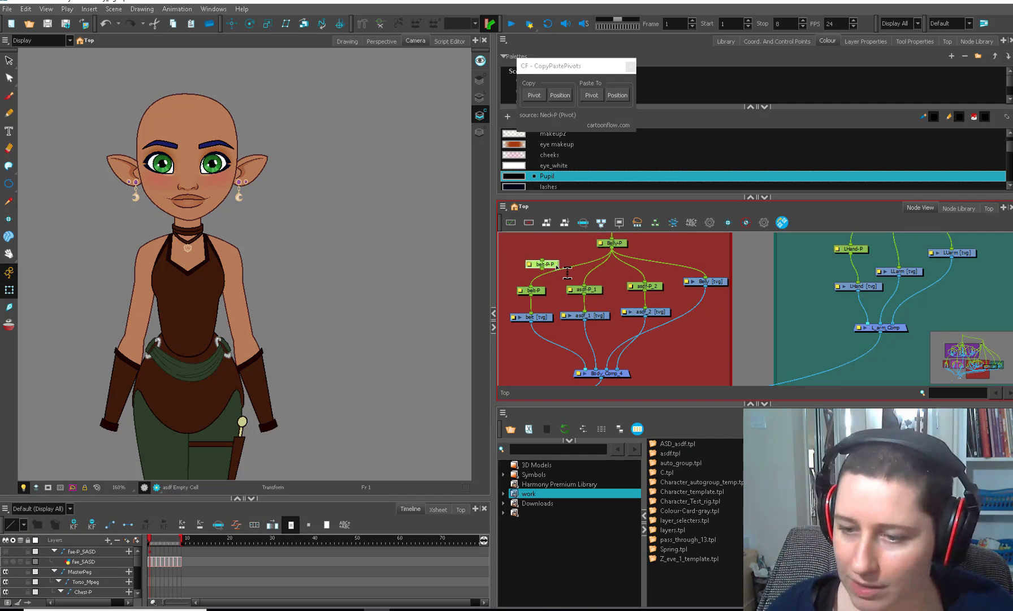
left_click_drag(584, 286, 543, 268)
left_click_drag(644, 281, 542, 268)
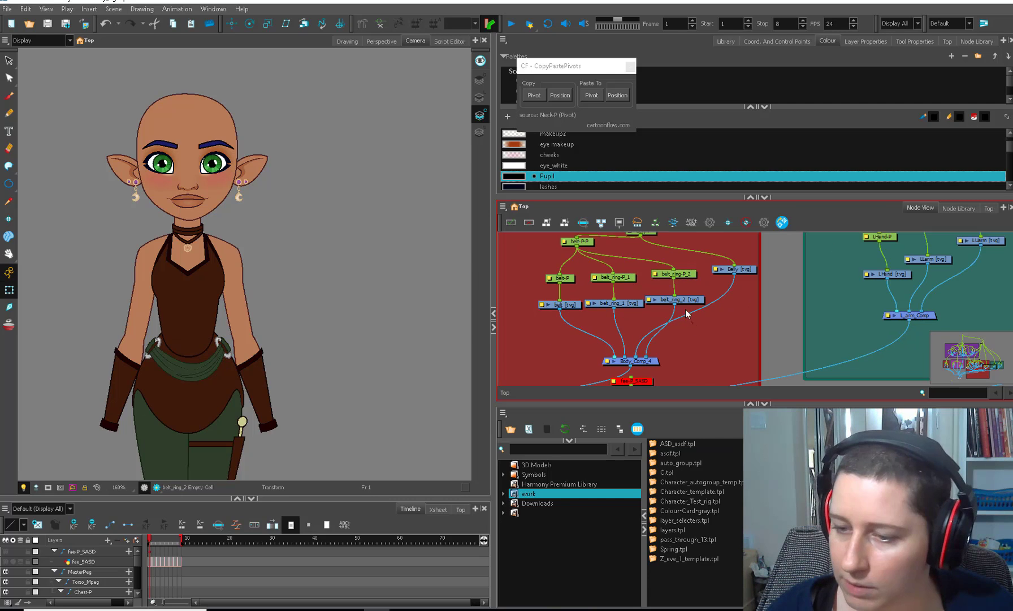
left_click_drag(682, 301, 686, 307)
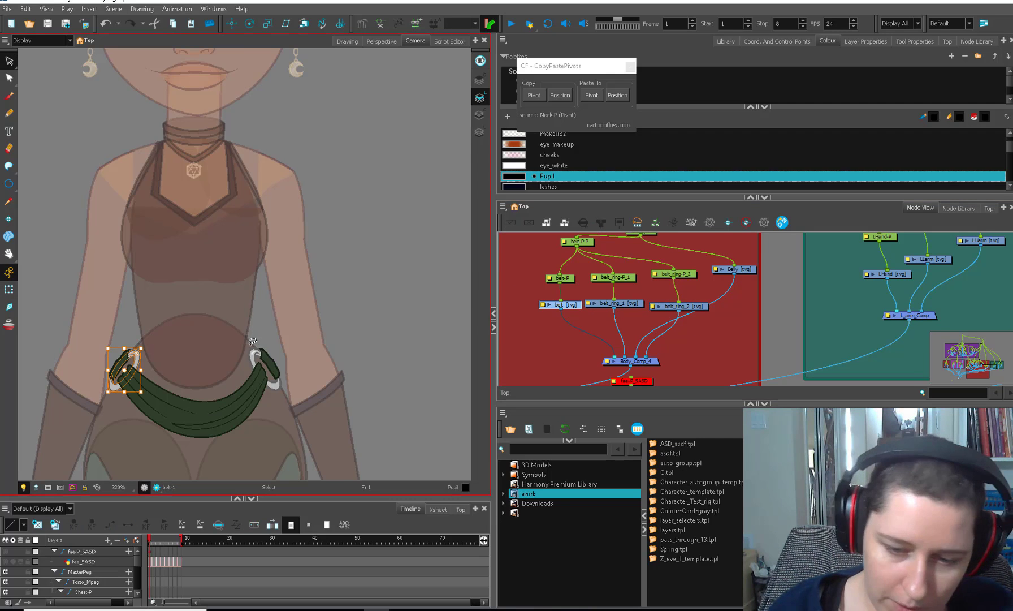
Step: Cut both metal rings out of the belt drawing and paste them into the belt_ring_1 drawing
left_click(256, 354, "shift")
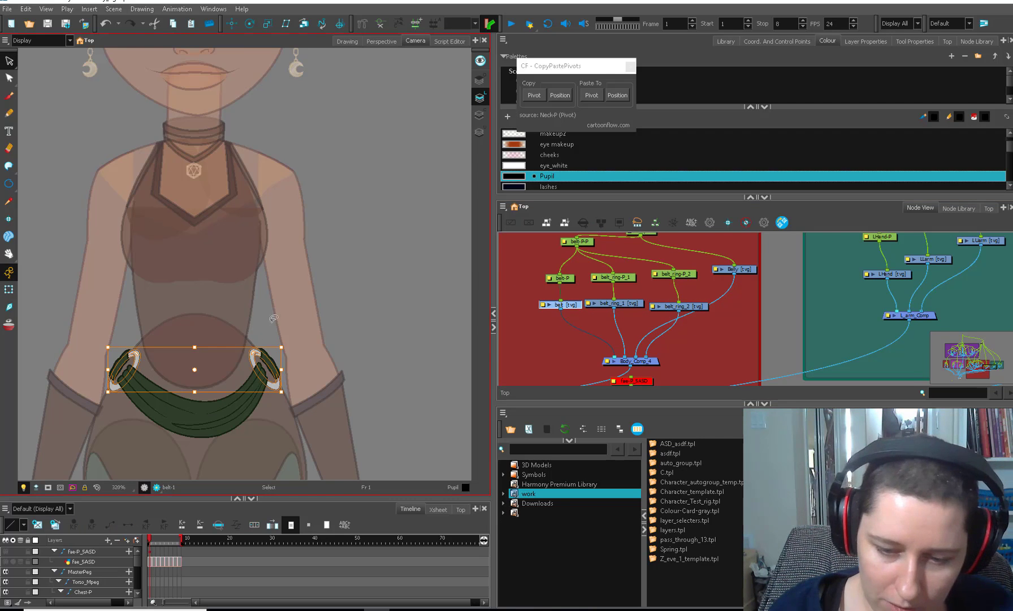
key("ctrl+x")
key("ctrl+z")
key("ctrl+x")
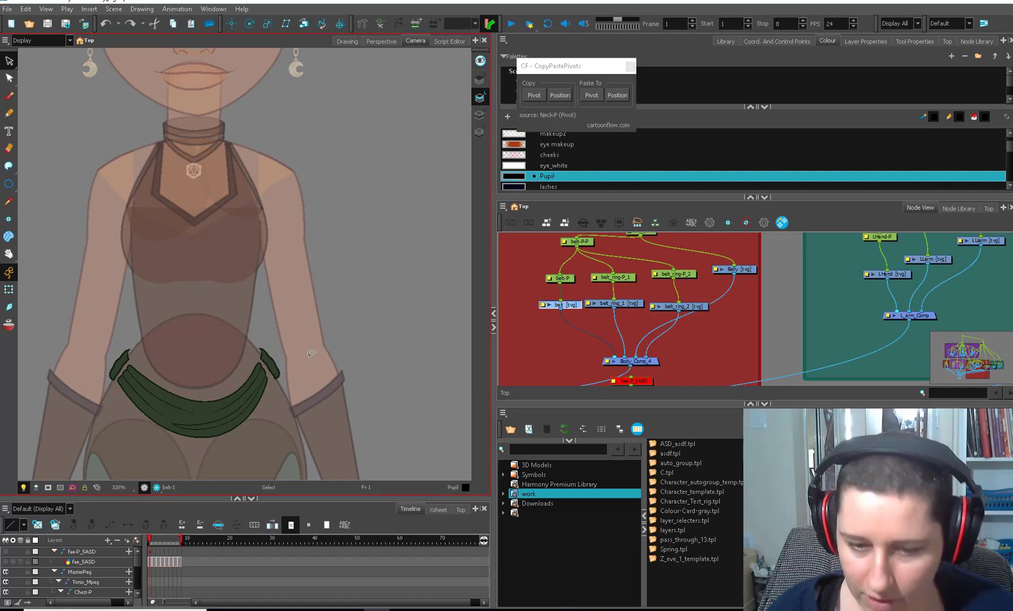
left_click_drag(634, 305, 632, 304)
key("ctrl+v")
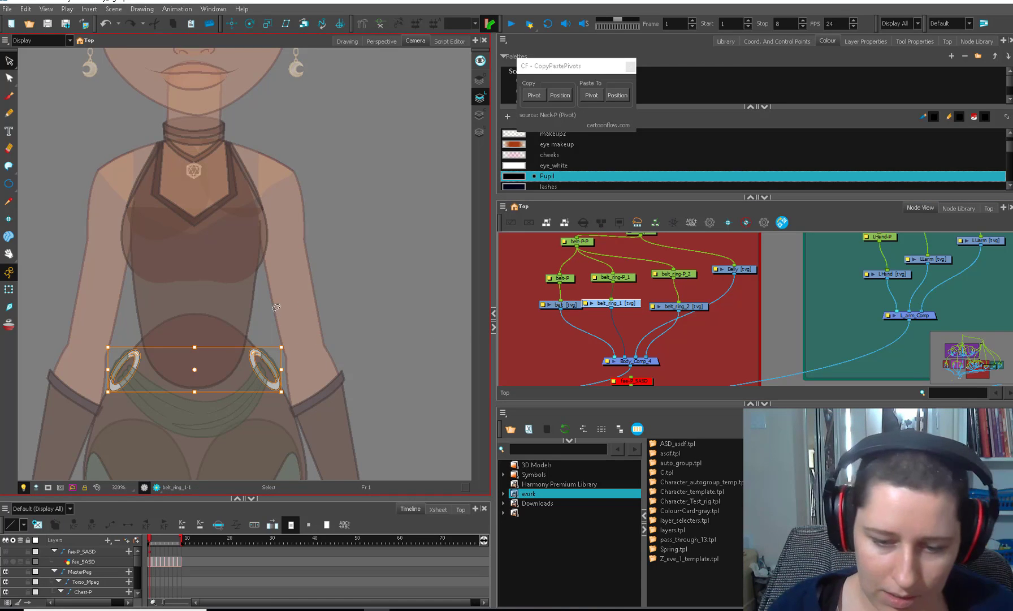
Step: Move the ring on the right-hand side of the canvas from belt_ring_1 into the belt_ring_2 drawing
left_click_drag(272, 320, 432, 342)
key("ctrl+x")
left_click_drag(688, 306, 690, 304)
key("ctrl+v")
left_click(360, 342)
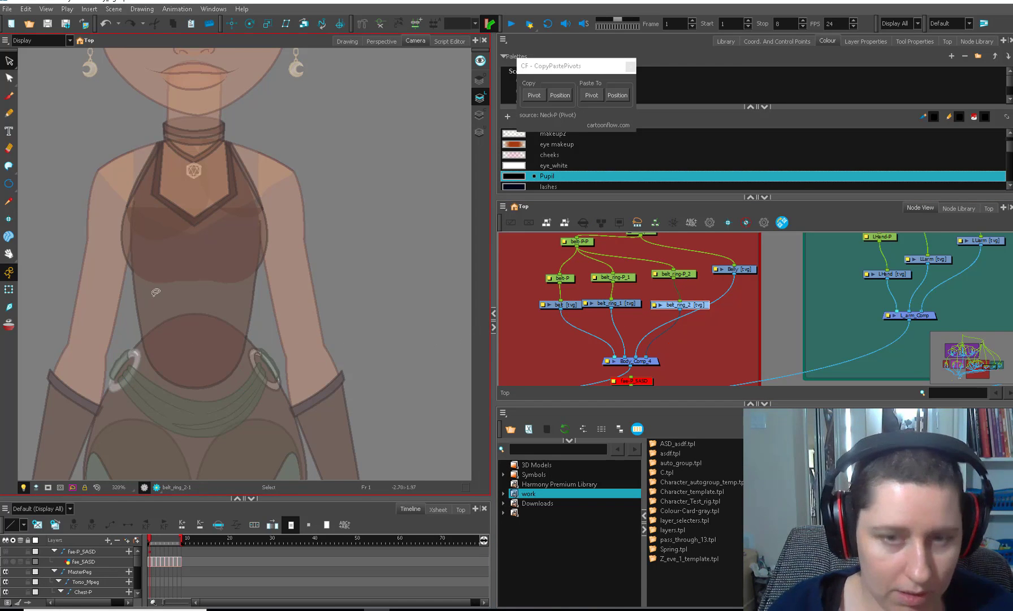
Step: Copy the pivot of belt-P and paste it onto the parent peg belt-P-P
left_click(249, 23)
left_click(563, 278)
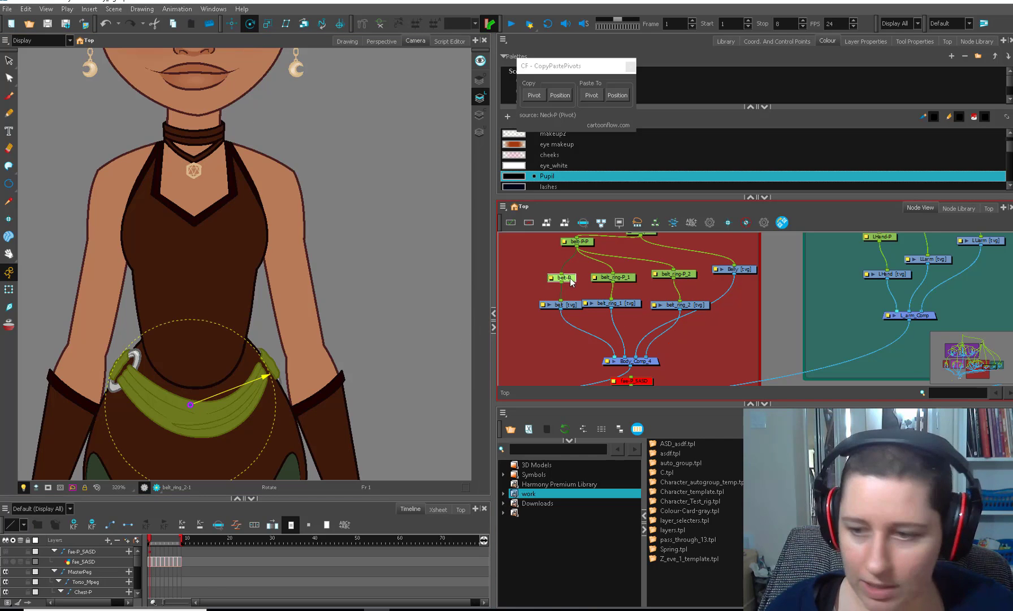
left_click(534, 95)
left_click(628, 260)
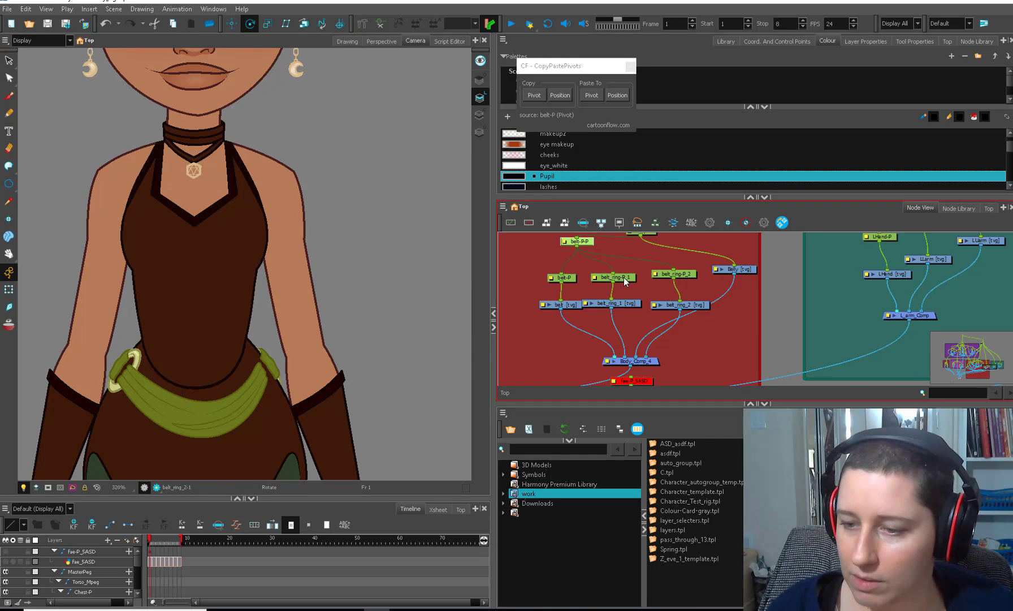
left_click(591, 97)
left_click(600, 258)
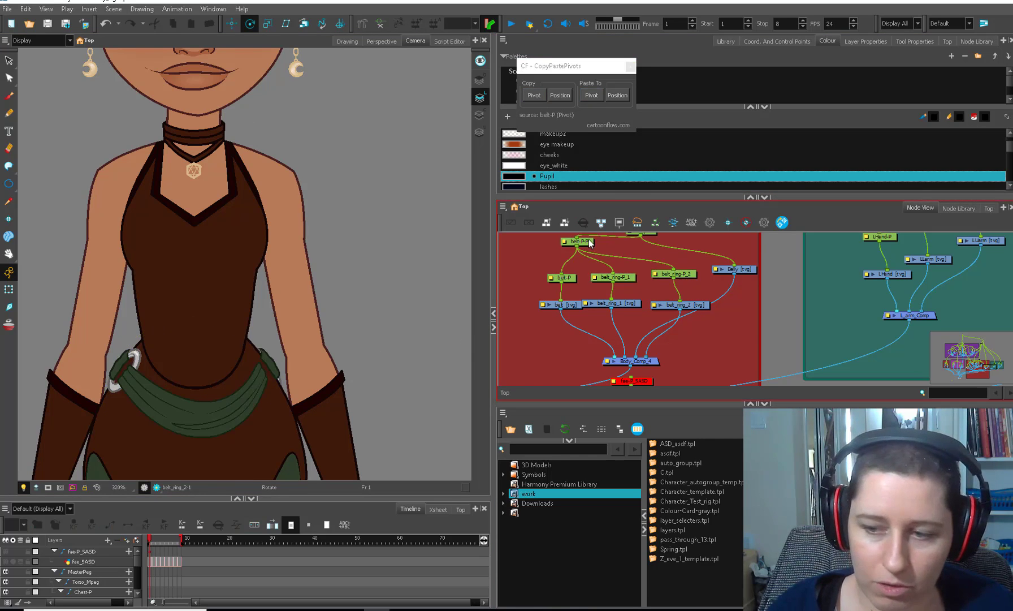
left_click(580, 241)
left_click(618, 276)
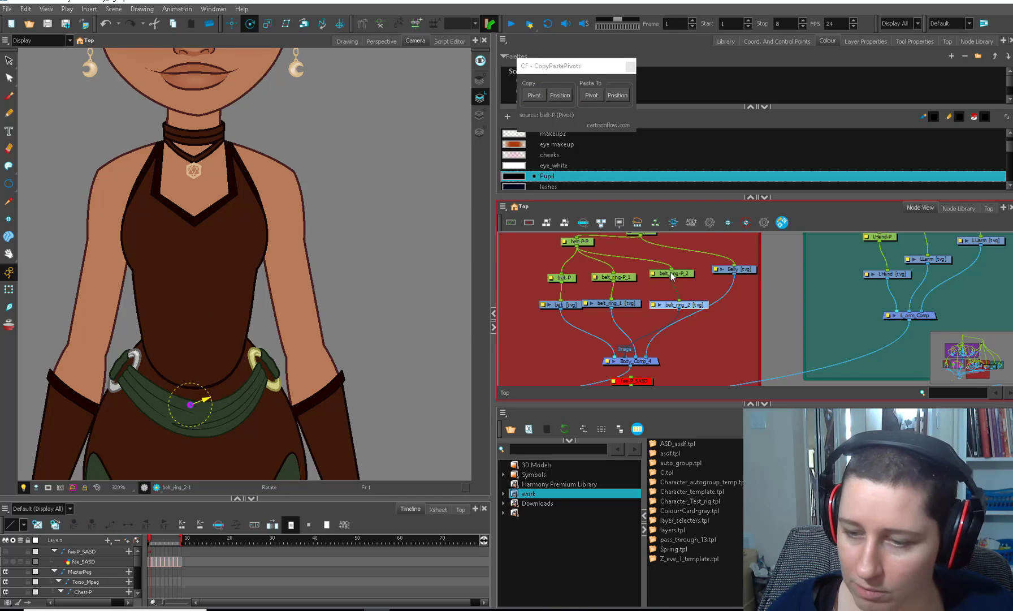
Step: Space out the belt, belt_ring_2 and Belly nodes and shift Body_Comp_4 beneath them
left_click_drag(680, 305, 666, 297)
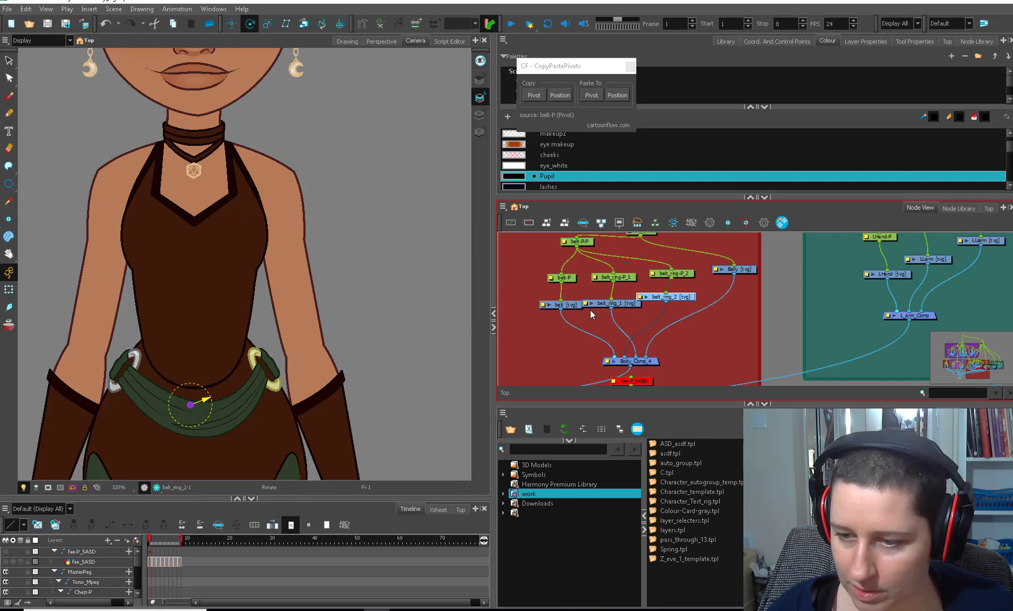
left_click_drag(575, 307, 566, 308)
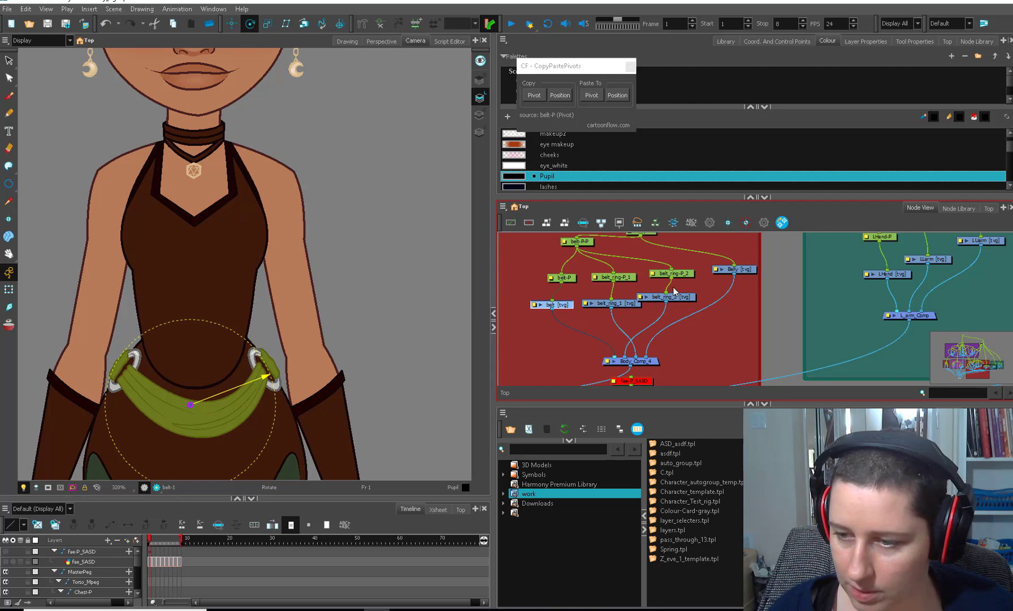
left_click_drag(737, 270, 757, 274)
left_click_drag(649, 362, 641, 359)
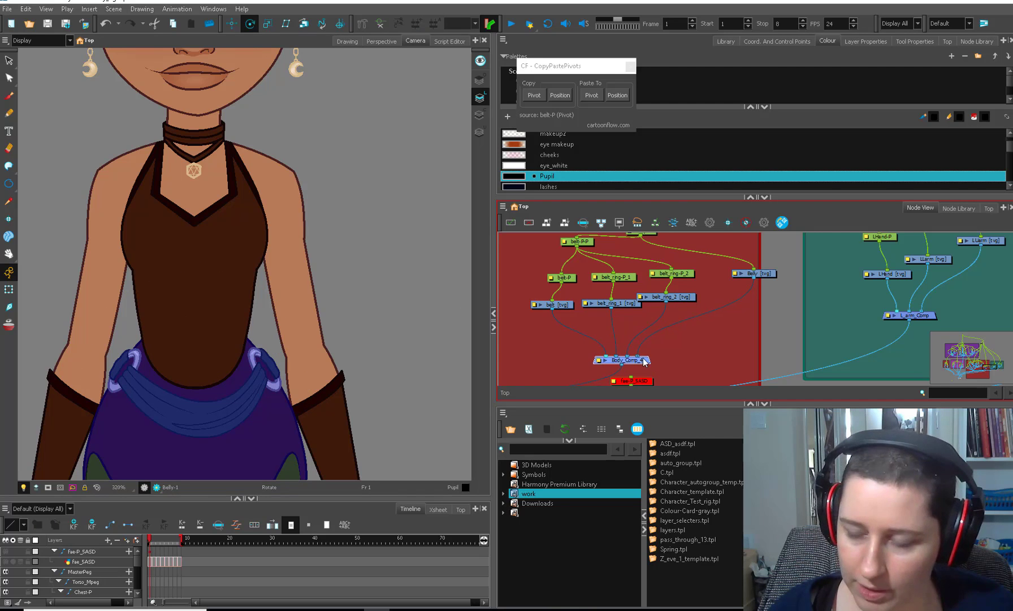
Step: Move the pivots of belt_ring-P_2 and belt_ring-P_1 to the centres of their own rings
left_click(9, 289)
left_click(598, 346)
left_click(278, 389)
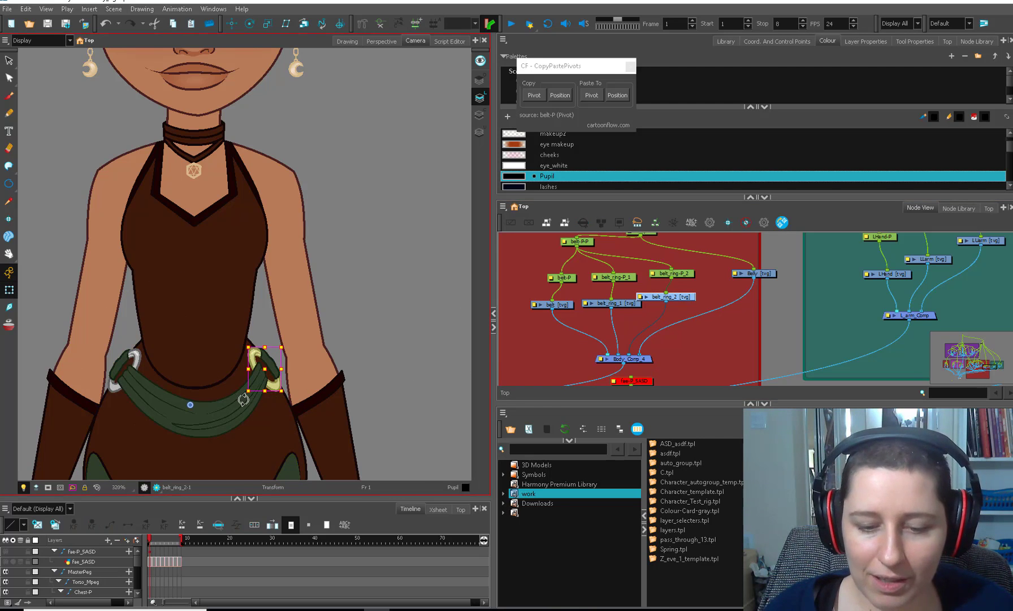
left_click(683, 274)
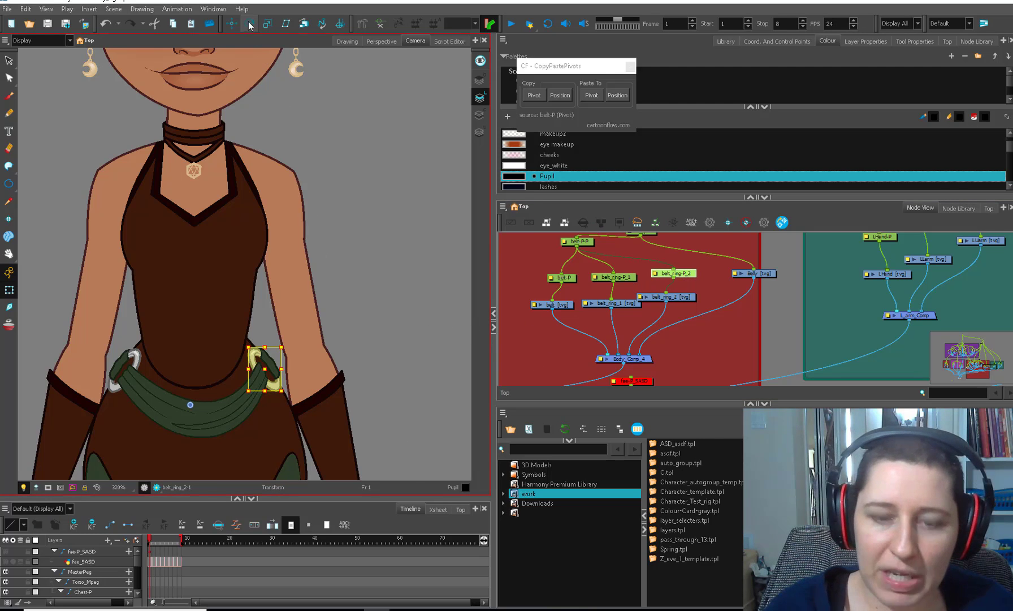
key("alt+3")
left_click_drag(191, 405, 259, 359)
left_click(616, 277)
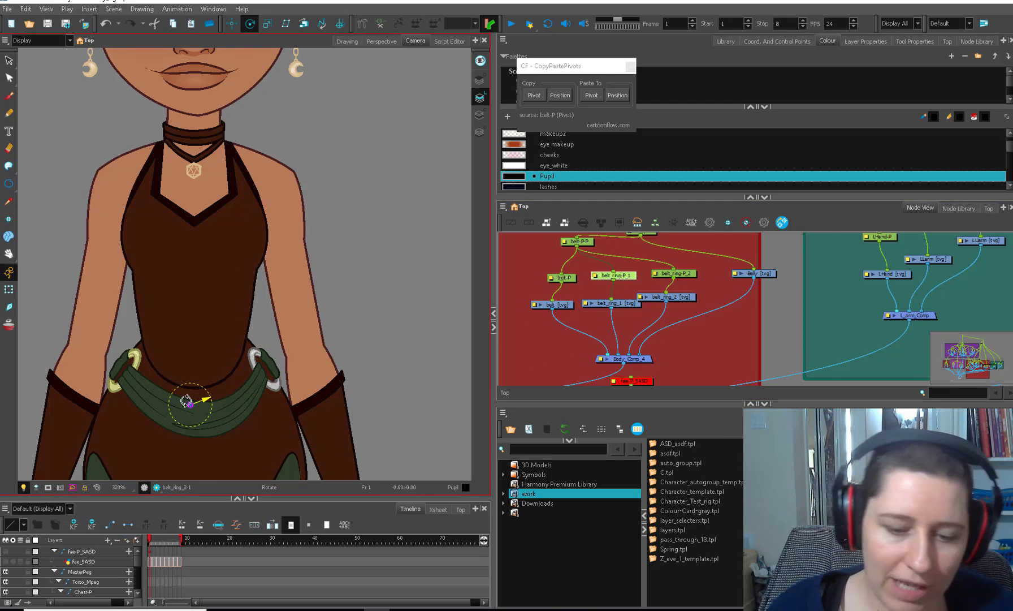
left_click_drag(191, 403, 126, 366)
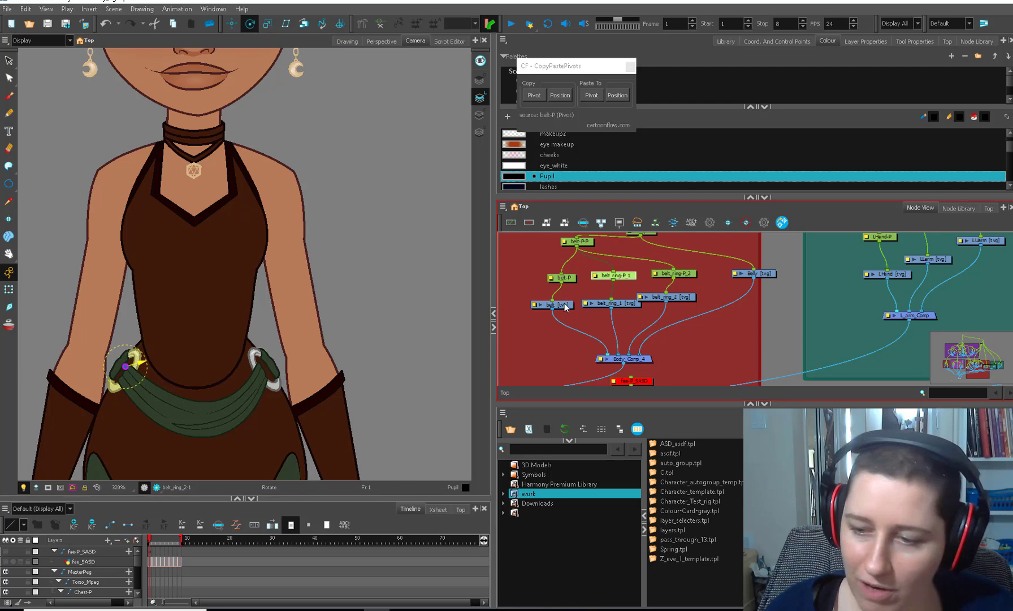
Step: Line up the belt and belt ring drawings in an evenly spaced row with their pegs directly above them
left_click_drag(628, 300, 597, 285)
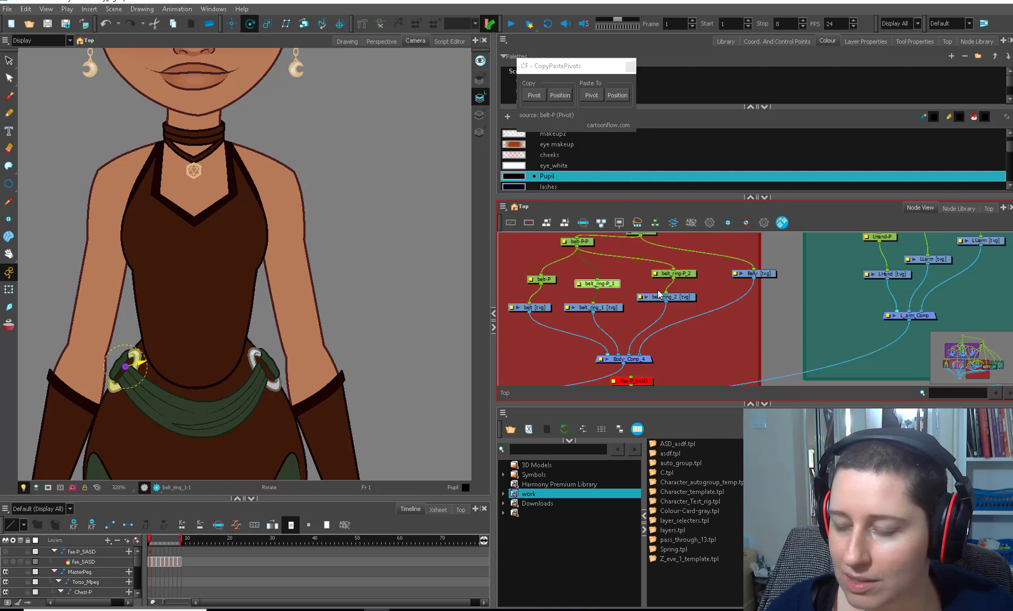
left_click_drag(662, 297, 645, 304)
left_click_drag(681, 275, 665, 283)
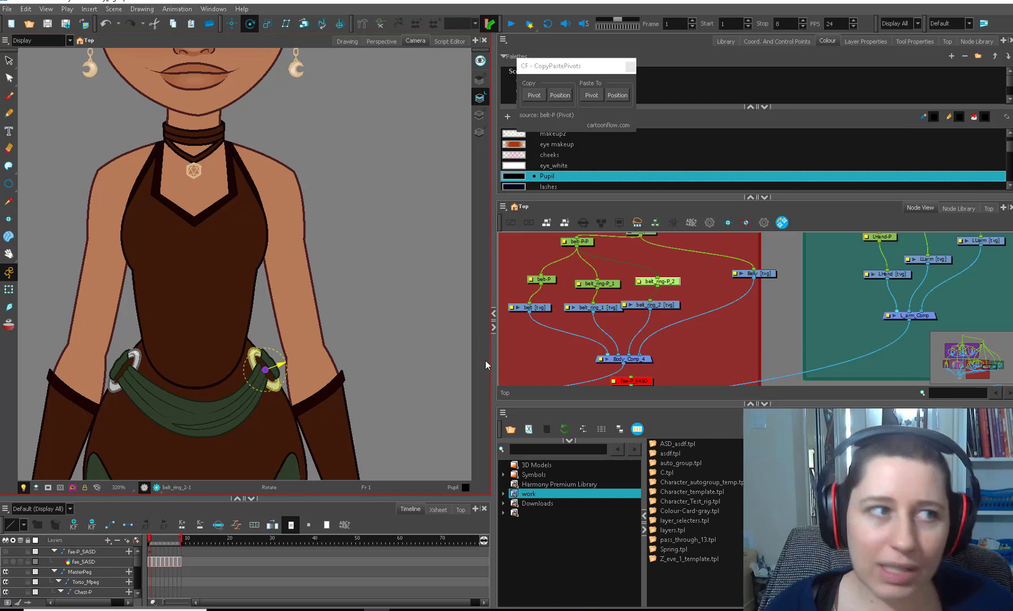
left_click_drag(545, 279, 534, 309)
left_click_drag(607, 307, 596, 308)
left_click_drag(665, 304, 660, 284)
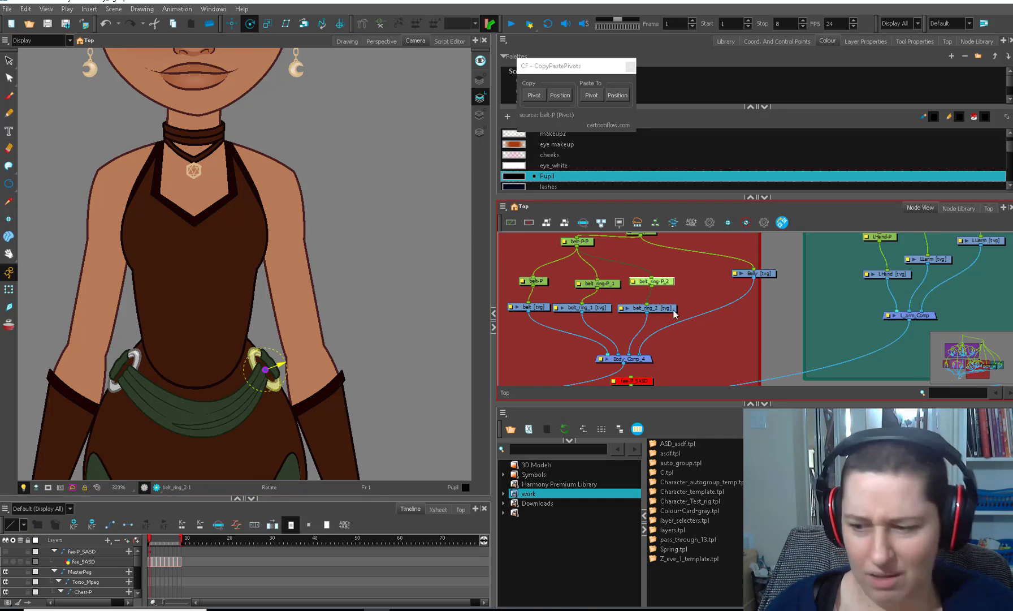
Step: Enable the fae_SASD reference, compare the belt and rings in the front, side and back views, and disable it again
left_click(673, 453)
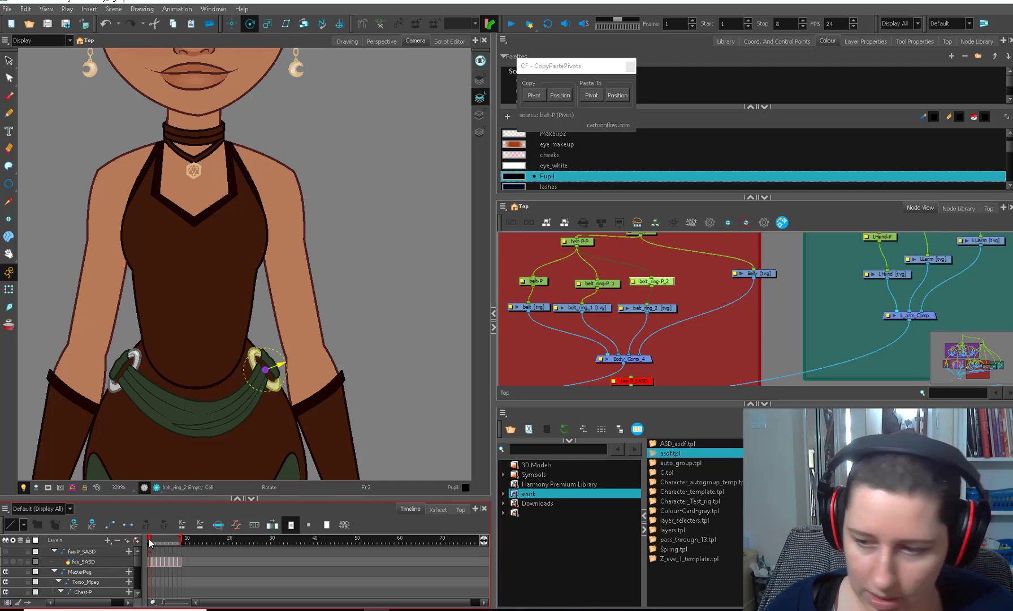
left_click_drag(679, 376, 686, 333)
left_click_drag(686, 334, 641, 362)
key("a")
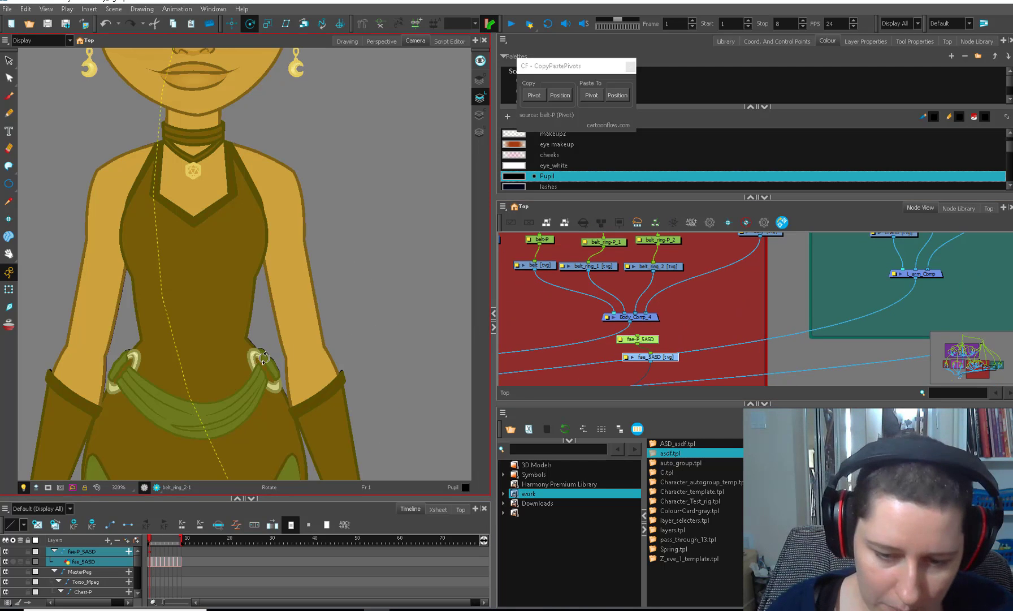
left_click(157, 538)
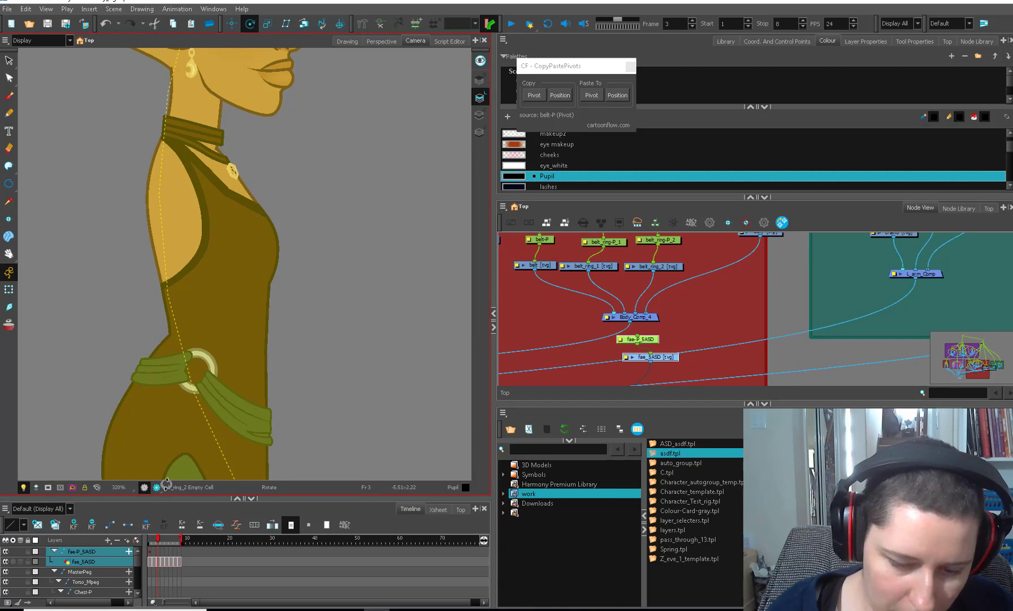
left_click(162, 542)
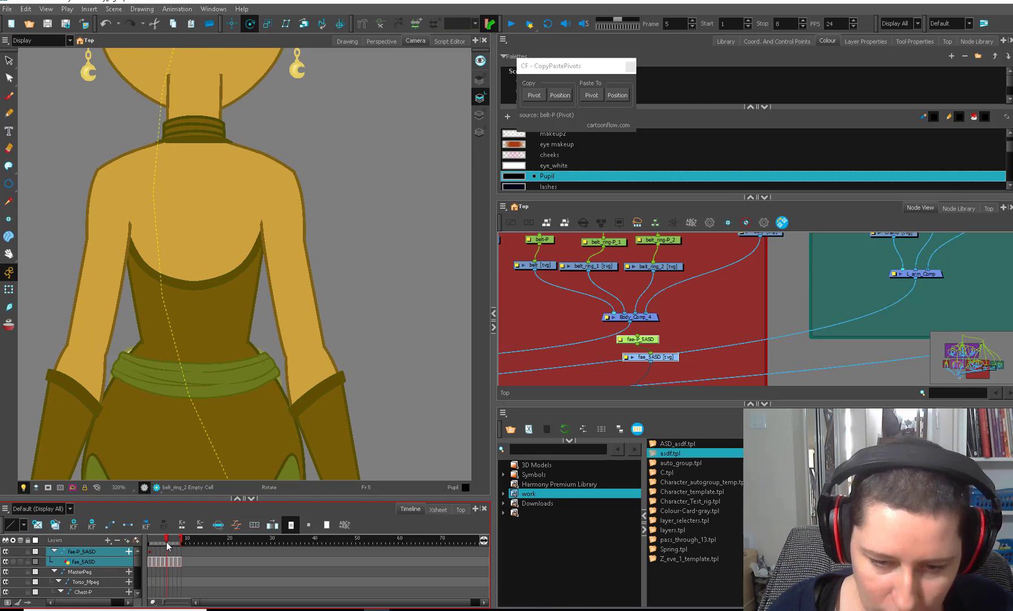
left_click(157, 542)
left_click(150, 541)
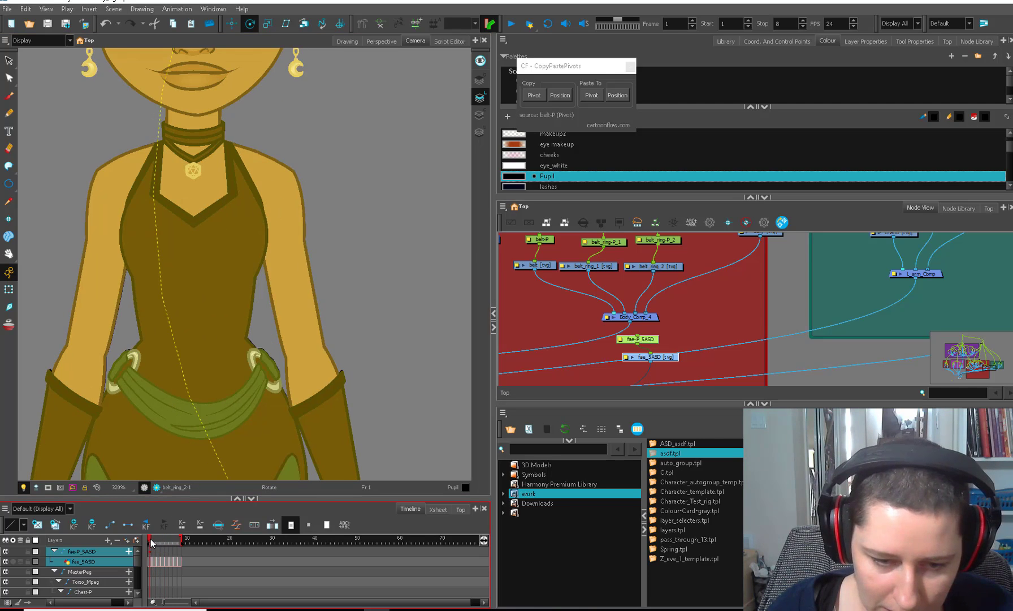
left_click(117, 361)
left_click(159, 542)
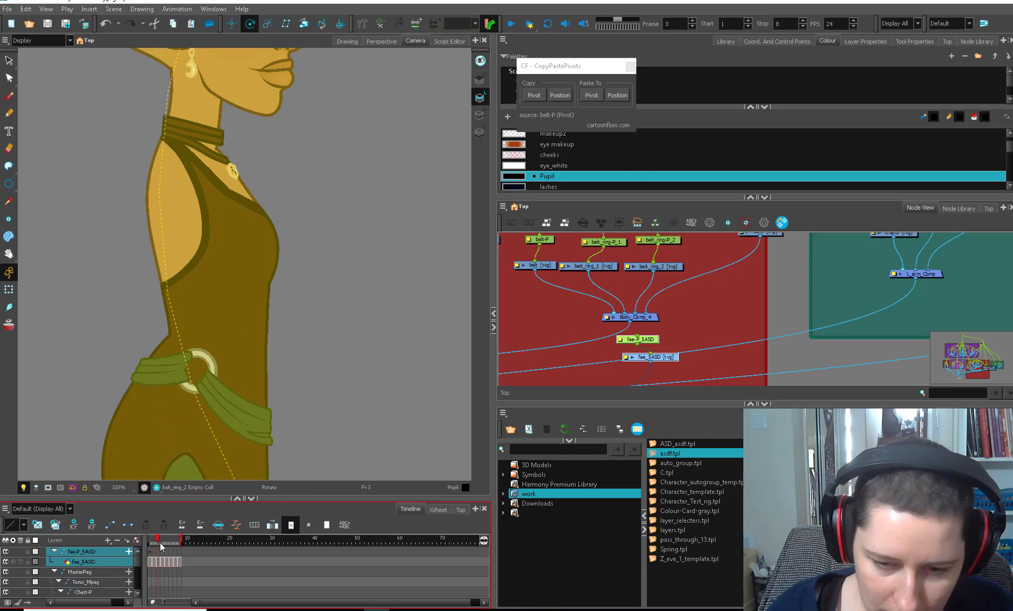
left_click(692, 319)
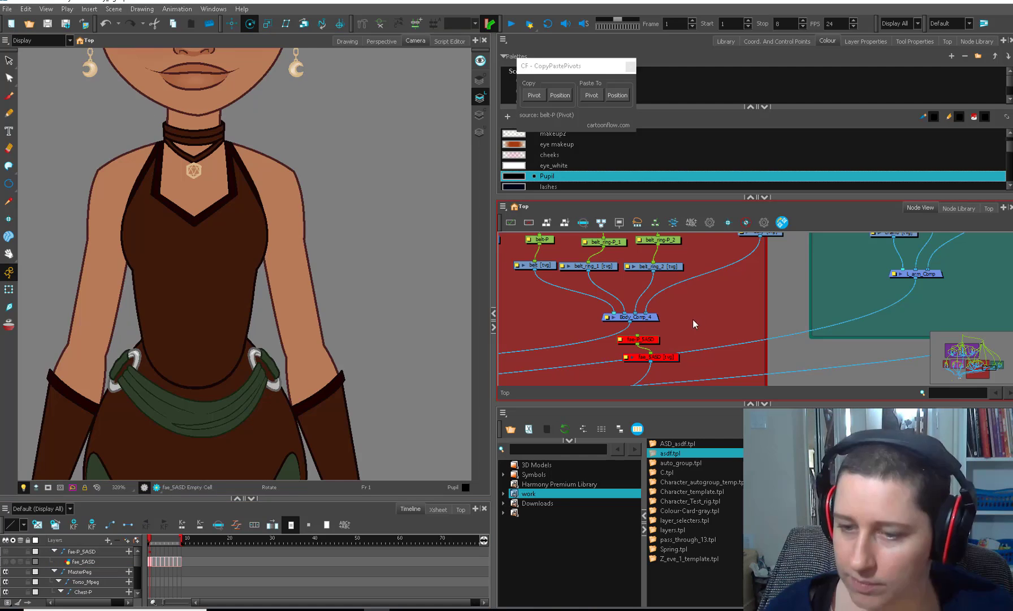
Step: Try adding another asdf.tpl layer beneath the belt drawing and spread the belt ring nodes away from it
left_click_drag(548, 320, 536, 346)
left_click(596, 306)
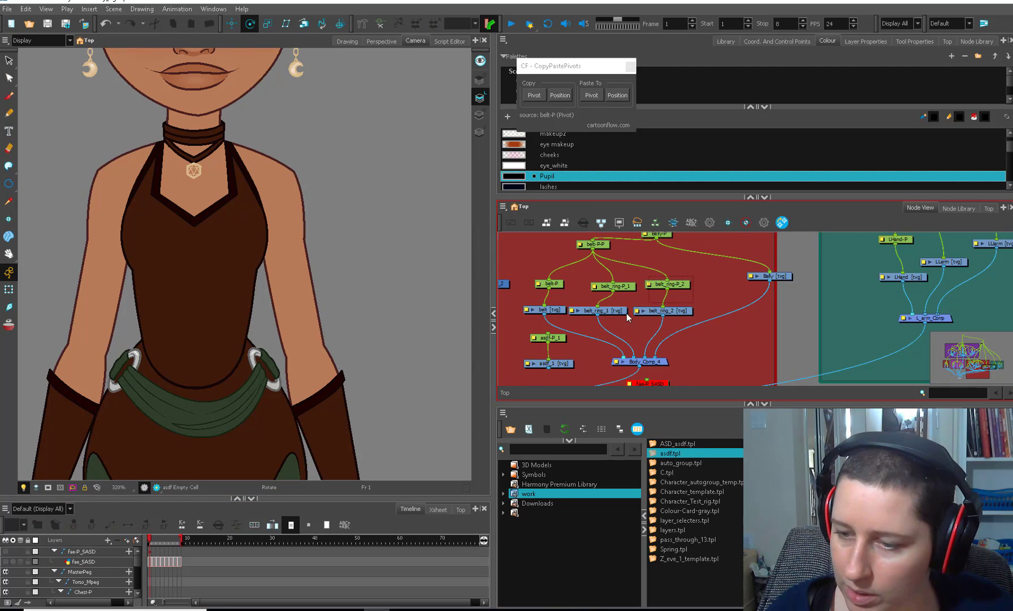
left_click_drag(631, 314, 670, 313)
Step: Examine which artwork sits on the belt, belt_ring_1 and belt_ring_2 layers
left_click(555, 312)
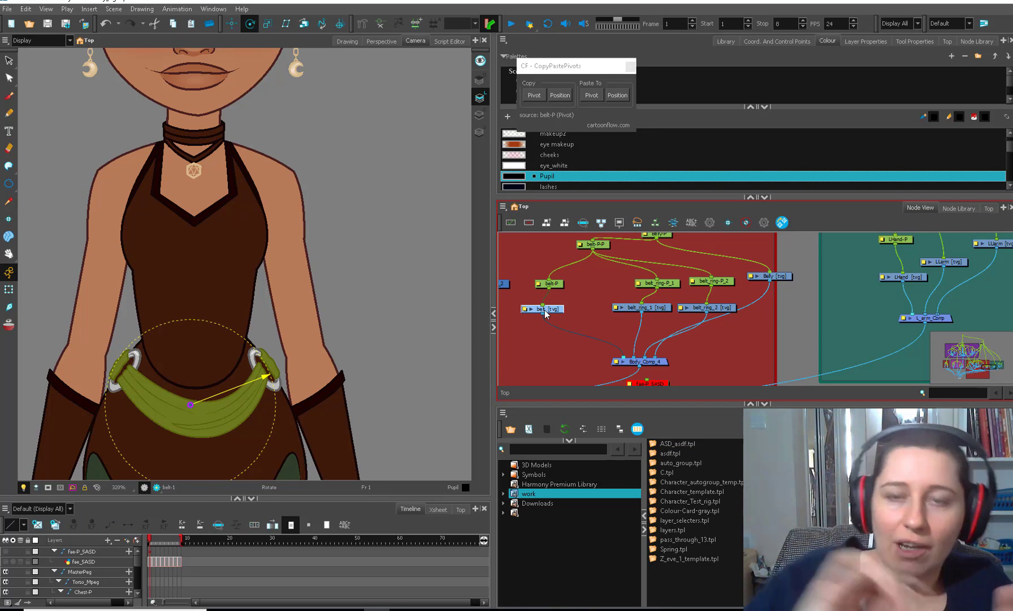
left_click(634, 308)
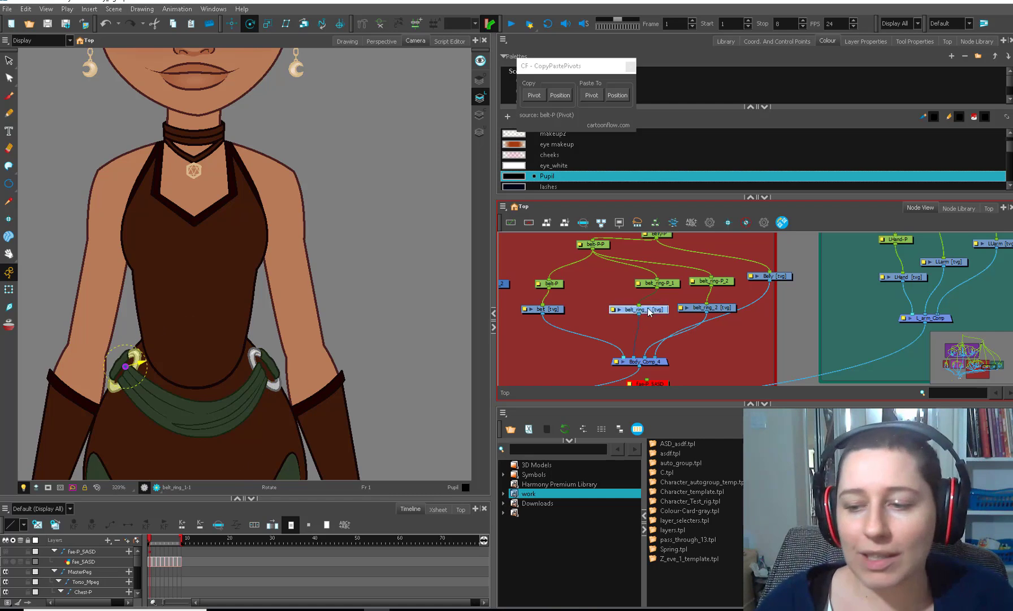
left_click(552, 310)
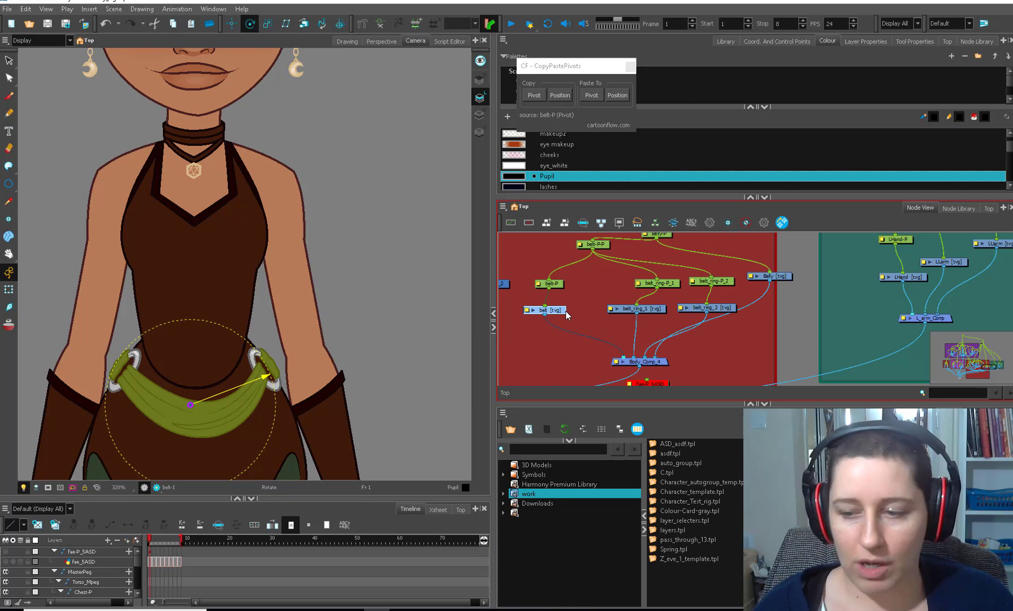
left_click(650, 308)
left_click(706, 307)
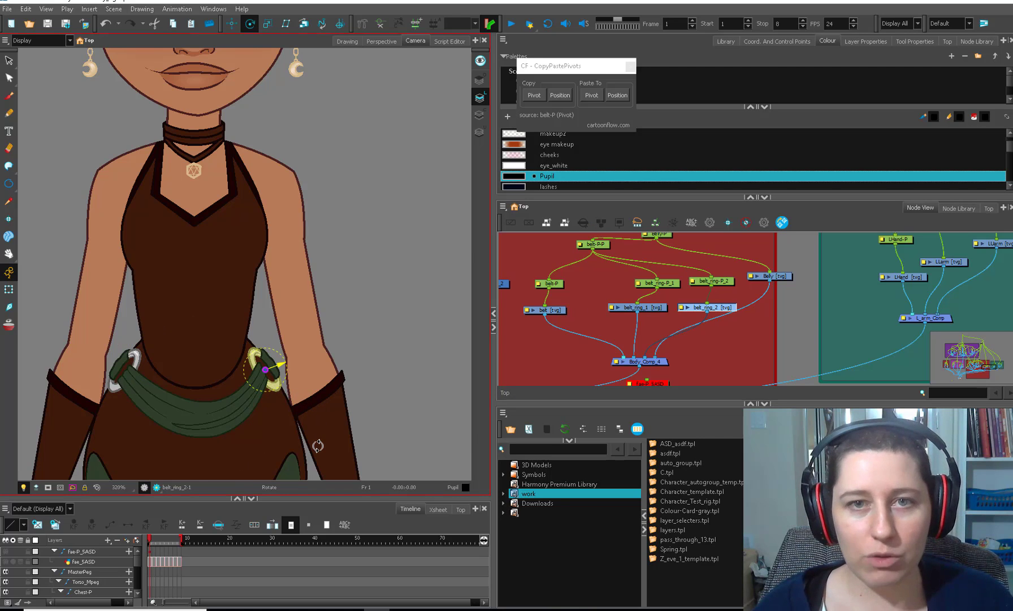
left_click(677, 519)
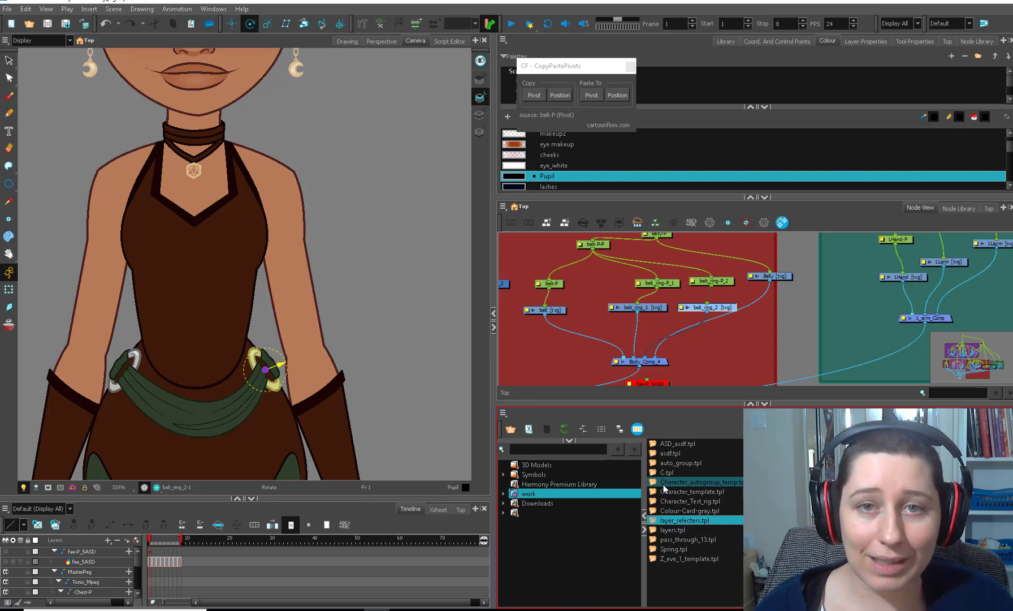
left_click(553, 310)
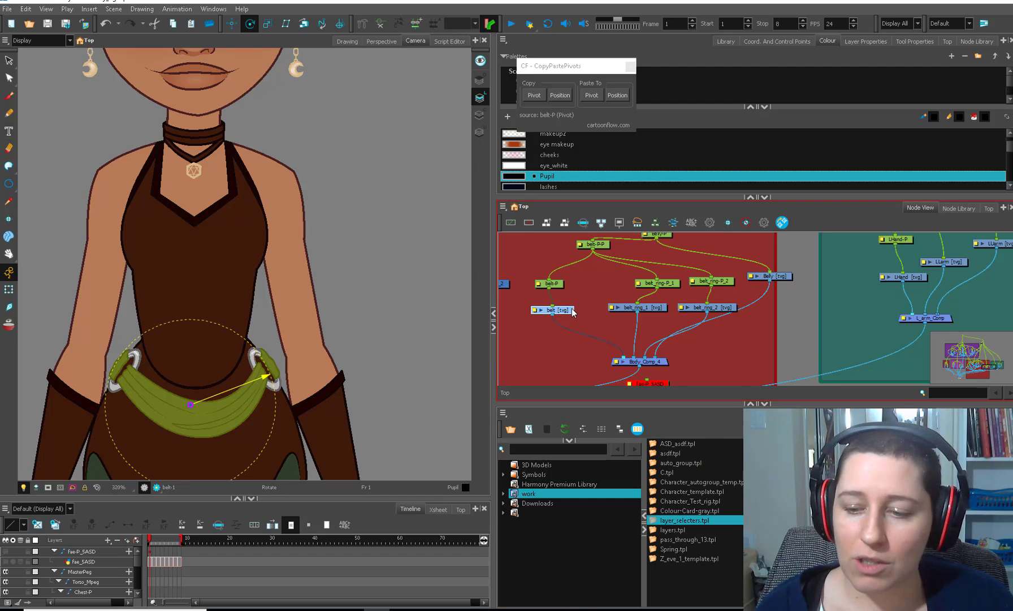
left_click(719, 309)
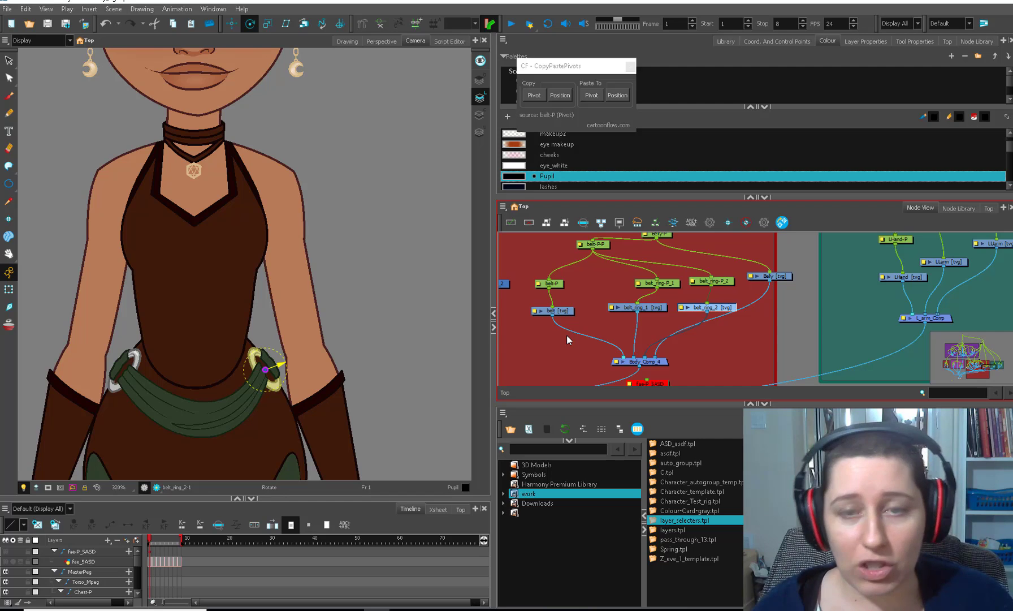
Step: Bring the belt, belt_ring_1 and belt_ring_2 nodes closer together in a row above Body_Comp_4
left_click(8, 289)
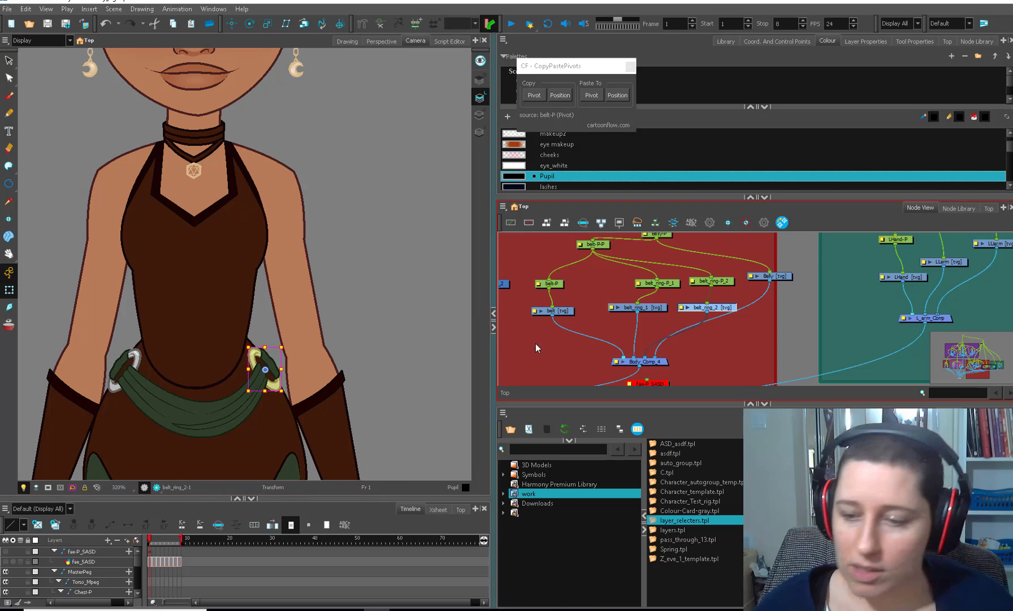
left_click(566, 312)
left_click(644, 333)
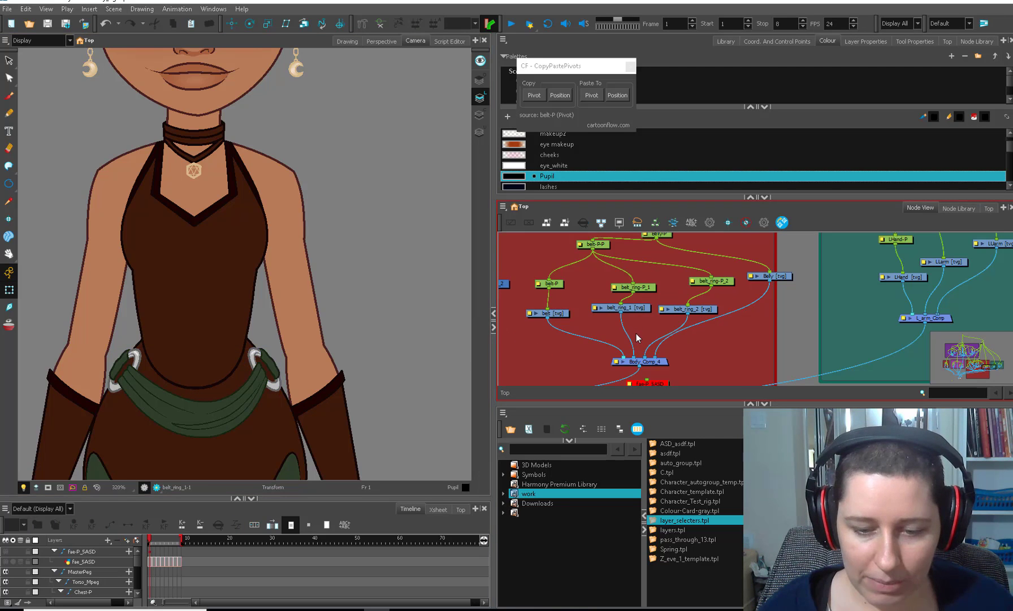
Step: Line up the belt, belt_ring_1 and belt_ring_2 drawings under their pegs and shift them away from the Belly node to free space
left_click(156, 540)
left_click(149, 541)
left_click(595, 333)
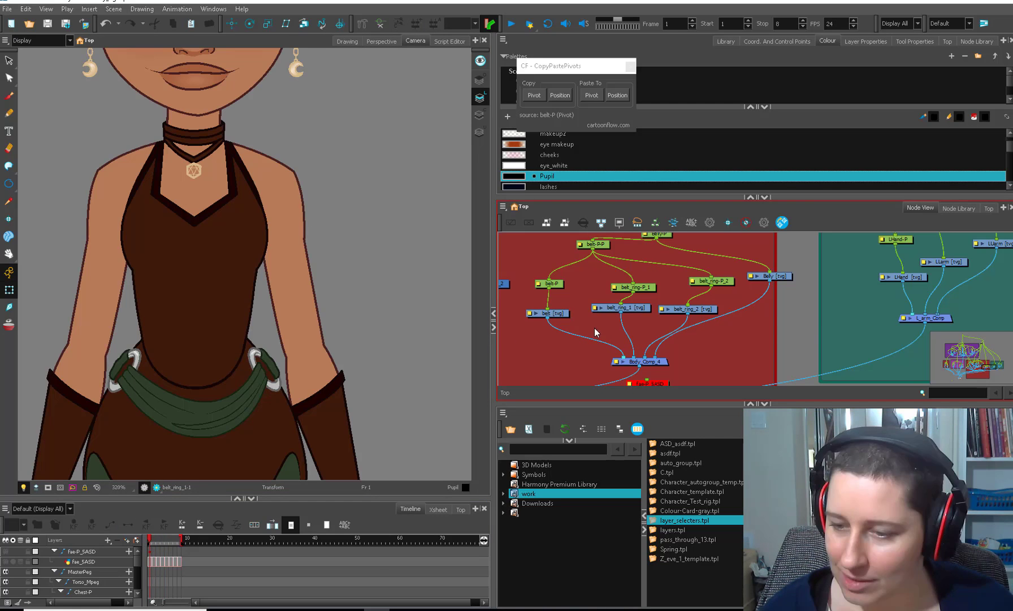
left_click(557, 316)
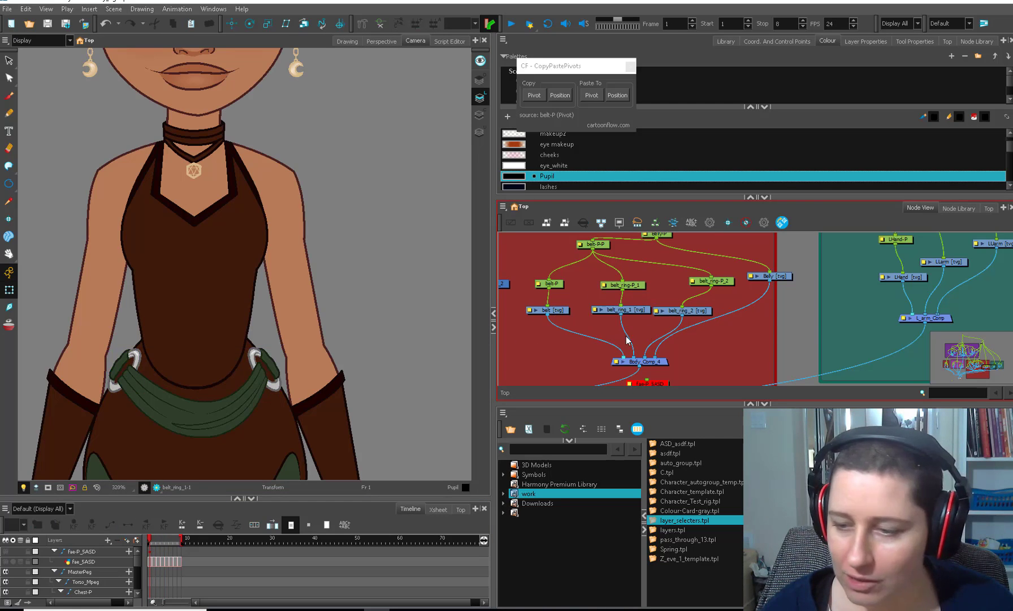
left_click_drag(727, 285, 700, 286)
left_click_drag(552, 310, 539, 318)
left_click_drag(555, 285, 543, 287)
left_click_drag(632, 286, 592, 289)
left_click_drag(633, 310, 599, 316)
left_click_drag(694, 311, 666, 316)
left_click_drag(694, 283, 668, 316)
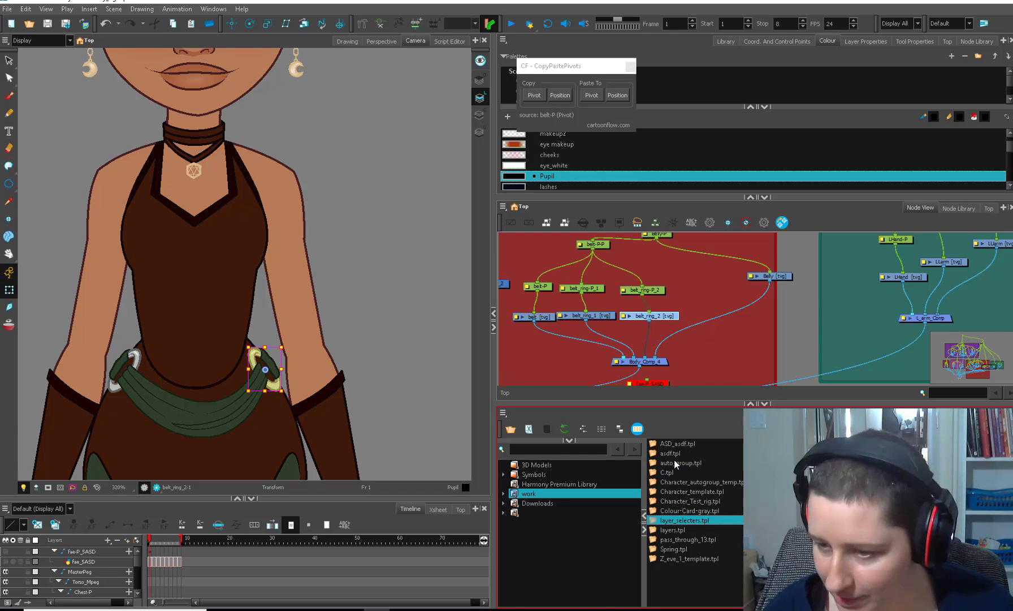
Step: Add an asdf.tpl layer under belt-P-P, feed it into Body_Comp_4, and rename it by replacing asdf with belt_back
left_click_drag(673, 454, 648, 357)
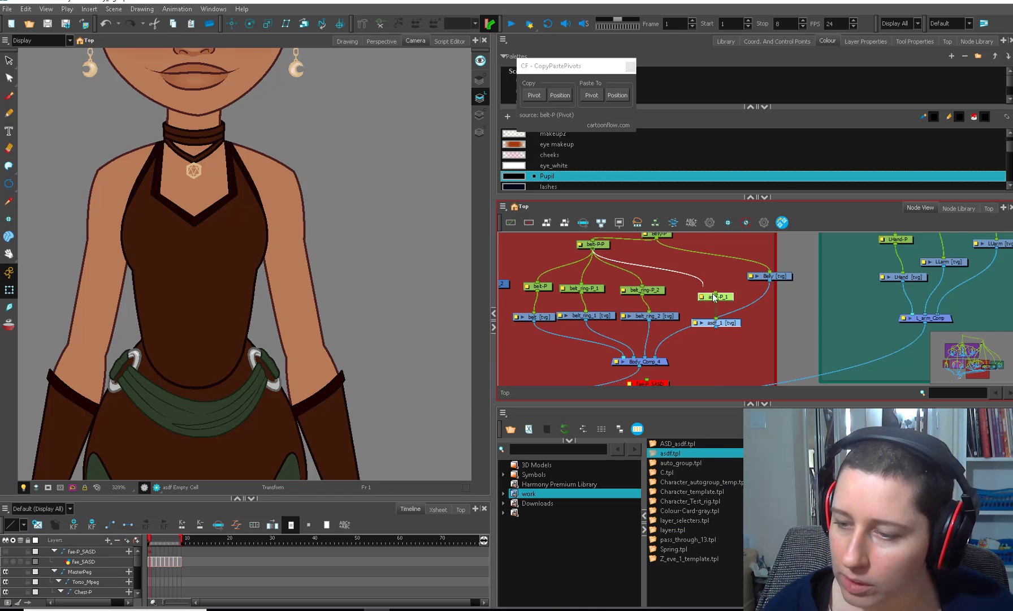
left_click_drag(713, 296, 711, 318)
left_click(709, 222)
left_click(507, 301)
type("be")
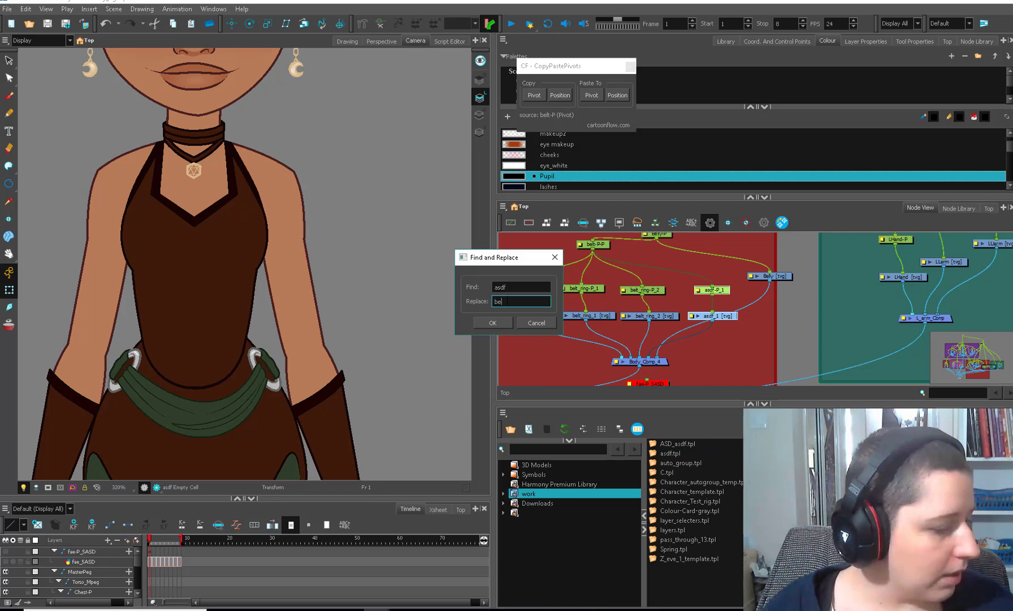
type("lt_back")
key("Return")
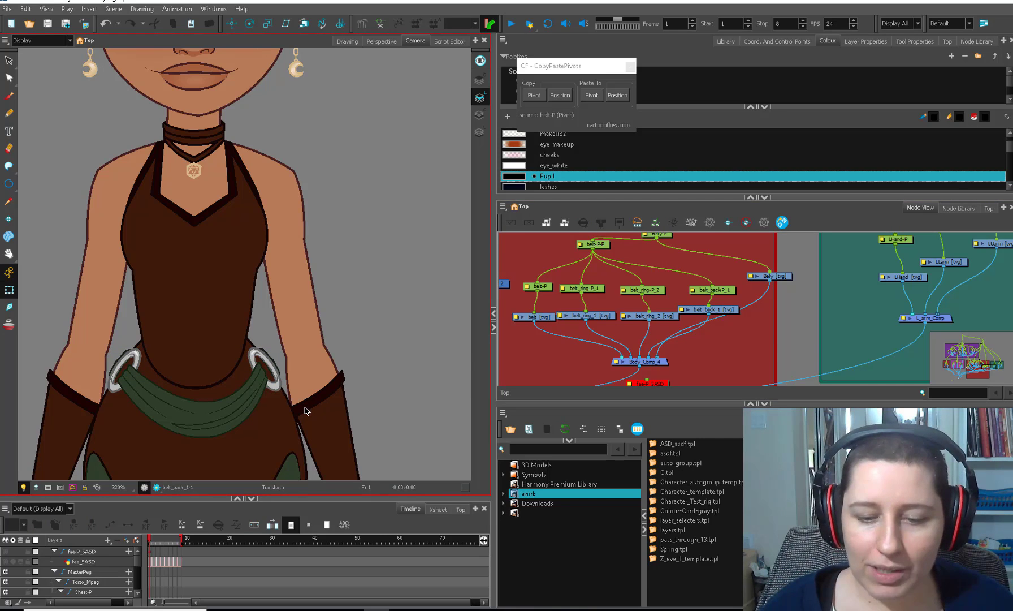
Step: Try cutting the belt ends away from the ring artwork for use on the belt_back_1 layer
mouse_move(719, 310)
left_mouse_down()
mouse_move(720, 293)
mouse_move(720, 314)
left_mouse_up()
left_click(722, 291)
key("alt+s")
mouse_move(158, 301)
left_mouse_down()
mouse_move(97, 384)
mouse_move(138, 375)
left_mouse_up()
left_click_drag(287, 333, 300, 349)
key("ctrl+x")
left_click(579, 316)
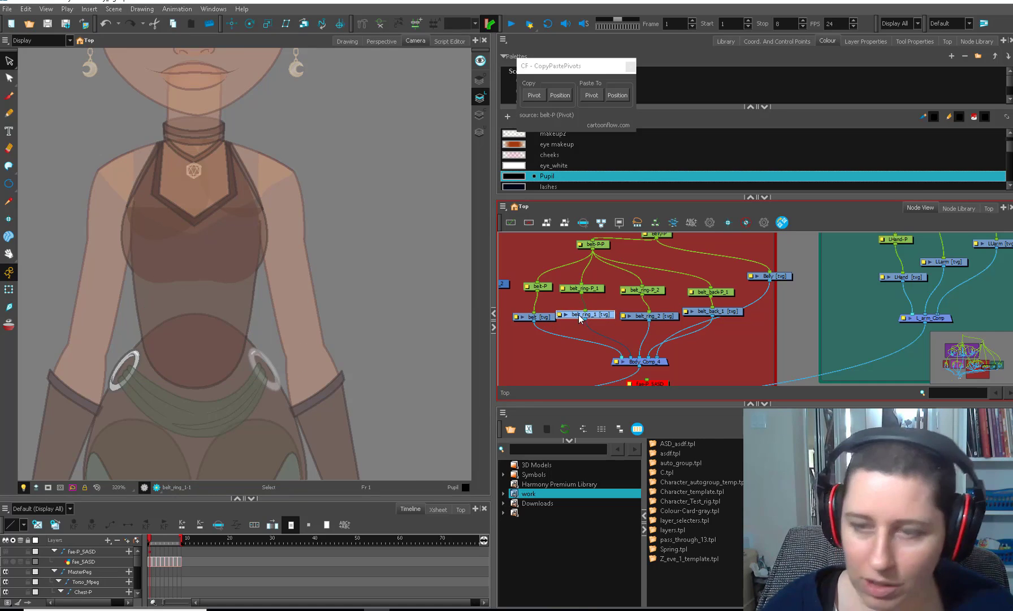
Step: Try moving the belt_ring_2 artwork away from the hip and undo the move
left_click(479, 80)
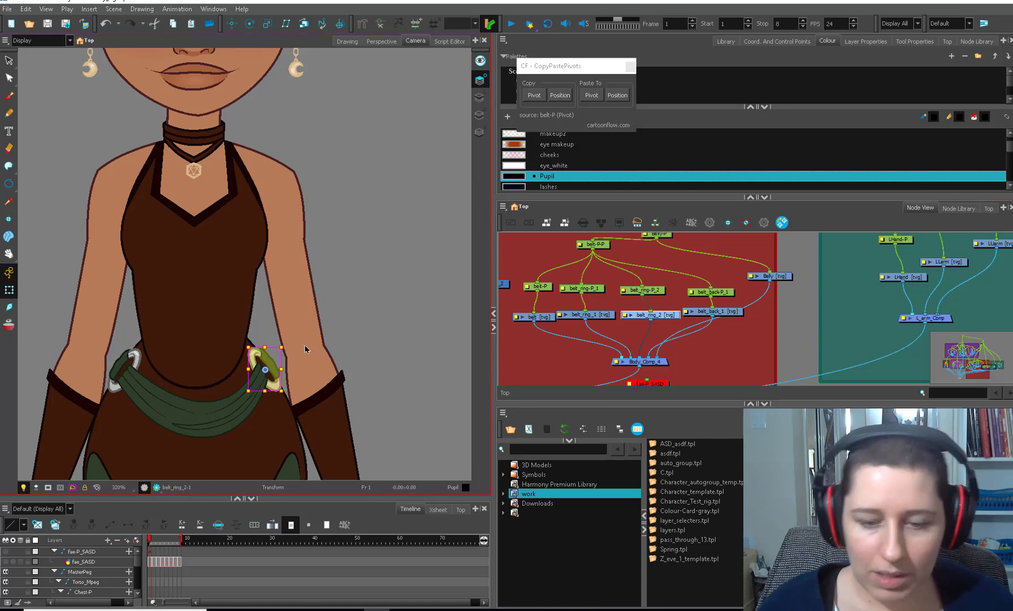
left_click_drag(304, 359, 394, 267)
key("ctrl+z")
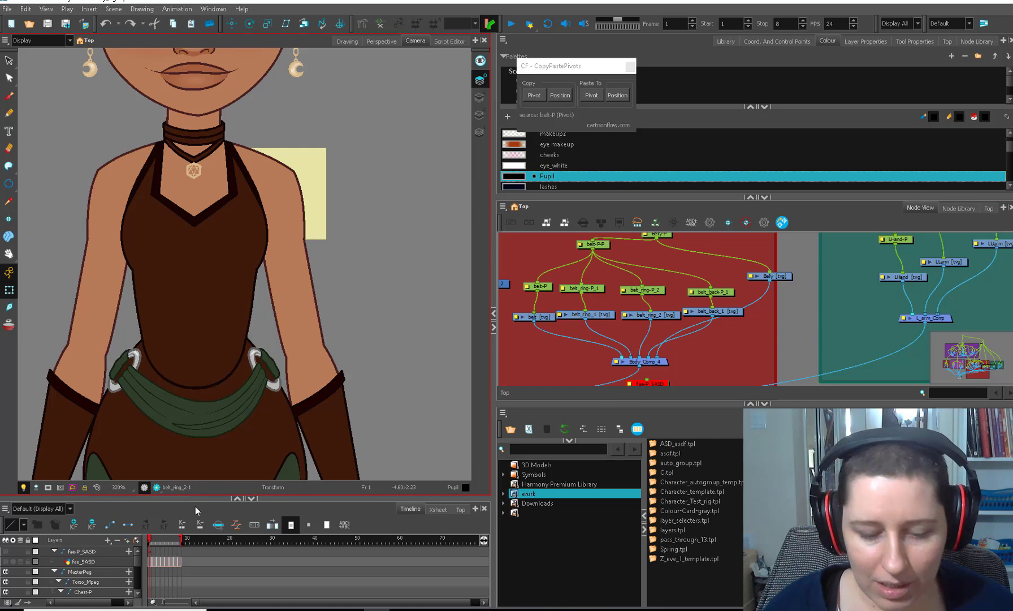
Step: Enable the fae_SASD reference and compare how the belt and rings overlap in the front, three-quarter and side views
left_click(152, 538)
left_click(702, 360)
left_click_drag(701, 361, 703, 325)
left_click_drag(701, 337, 634, 374)
key("a")
left_click(629, 332)
left_click_drag(150, 540, 154, 540)
left_click(142, 354)
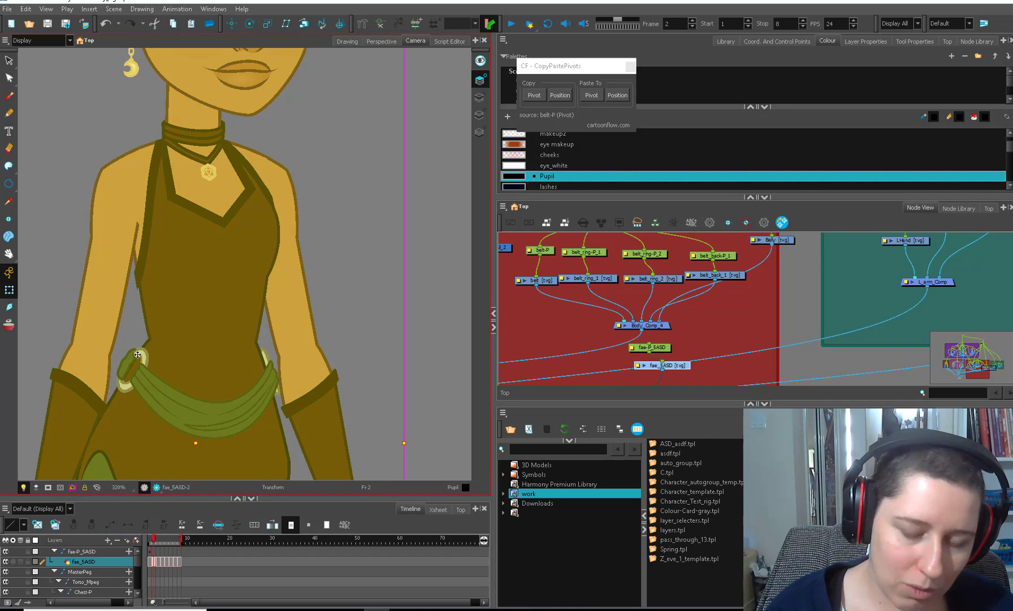
left_click(157, 537)
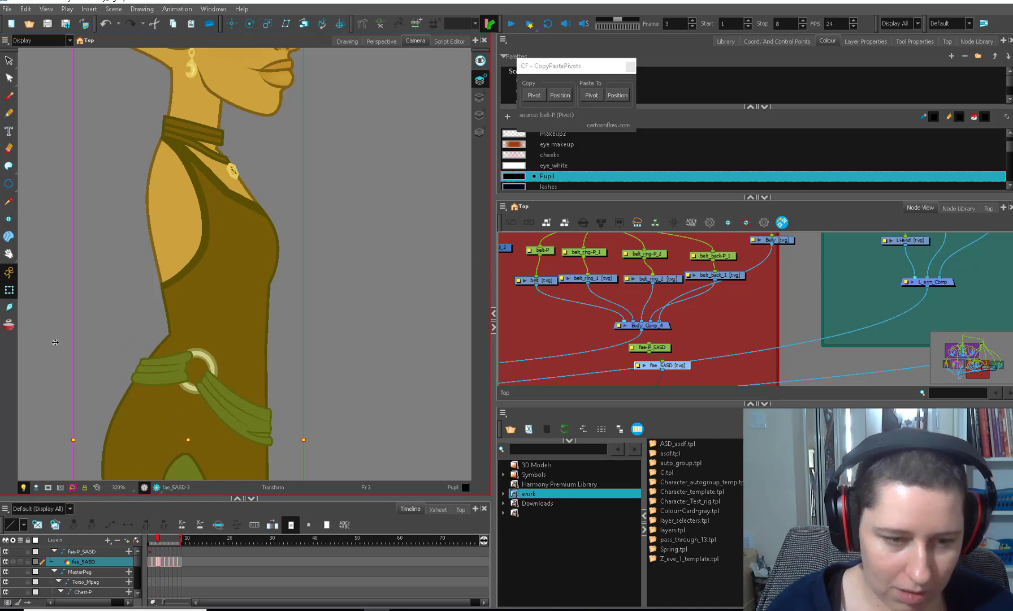
left_click(152, 540)
left_click_drag(154, 544, 151, 543)
left_click(278, 385)
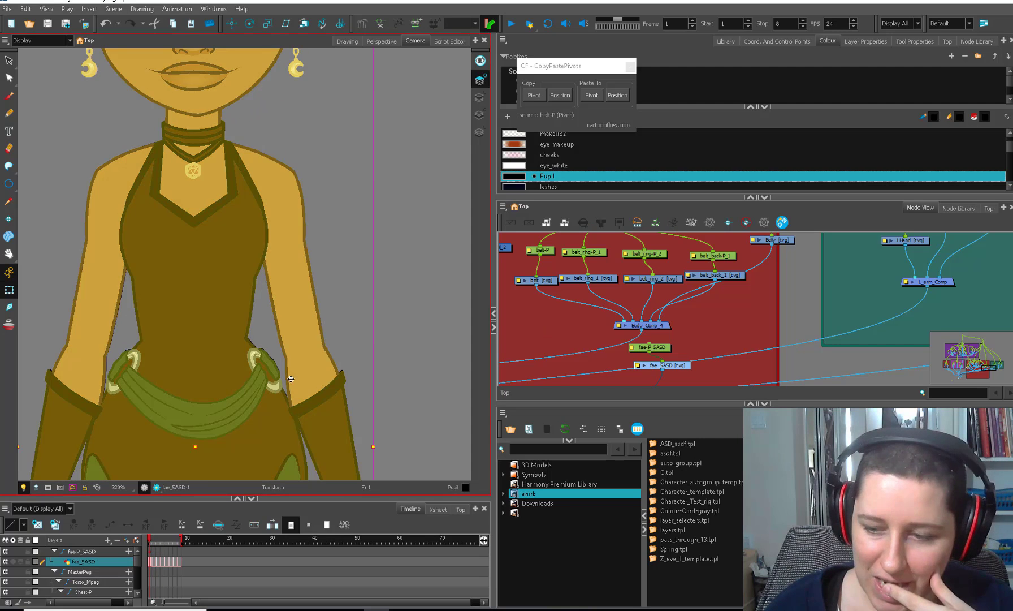
Step: Copy the pivot of the belt_ring-P_2 peg onto the belt_back-P_1 peg
left_click(264, 368)
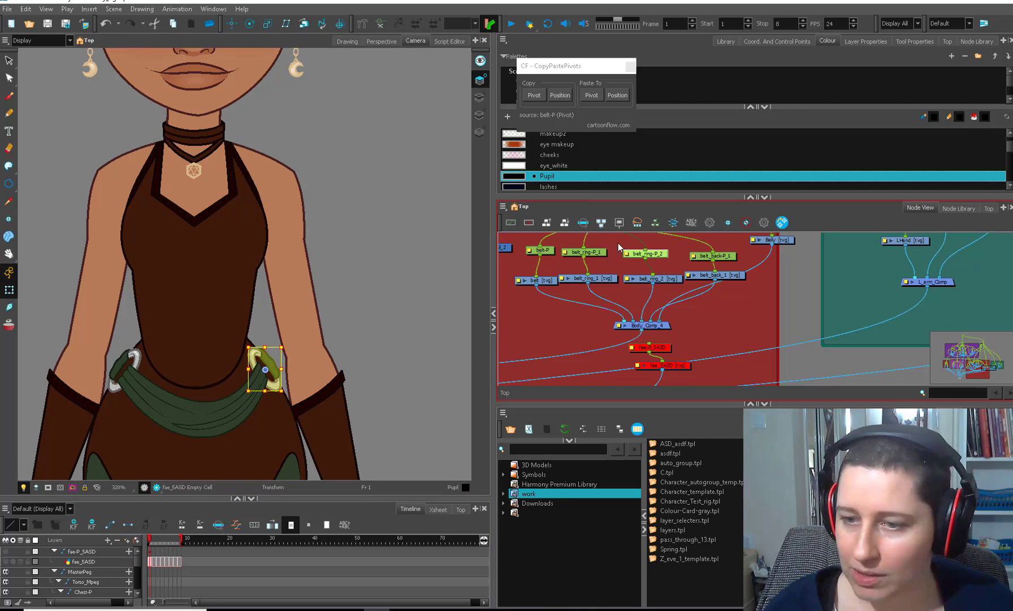
left_click(535, 96)
left_click(715, 275)
left_click(591, 95)
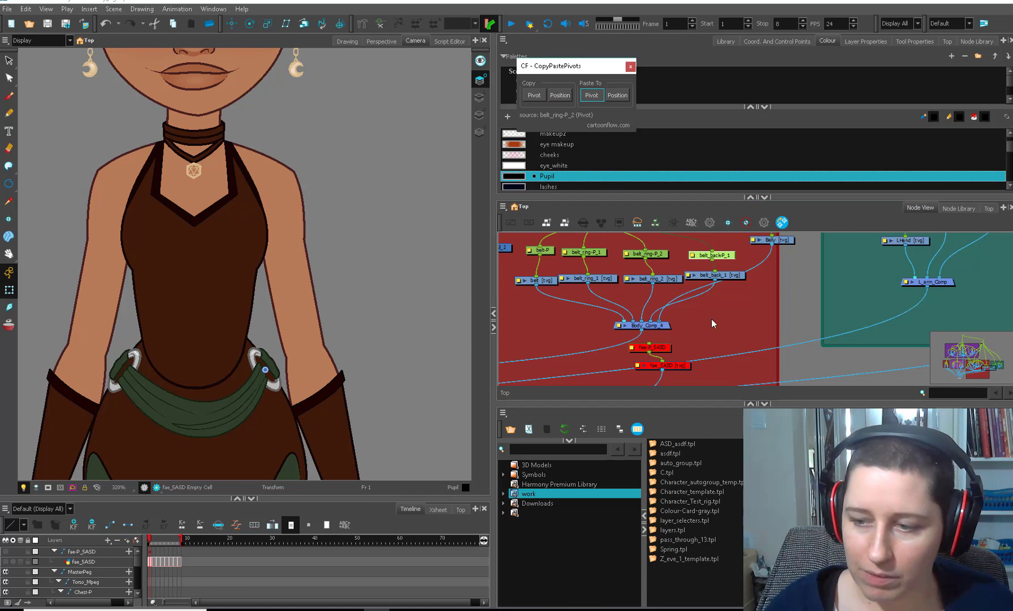
Step: Try squashing the belt vertically through its belt-P peg and undo the change
left_click(533, 306)
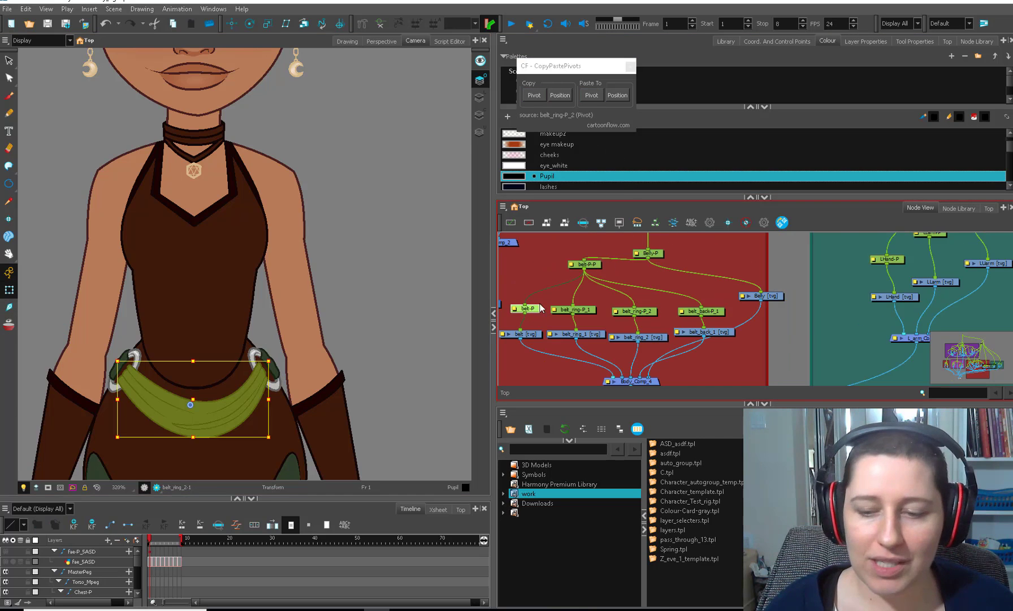
left_click(540, 298)
left_click(533, 306)
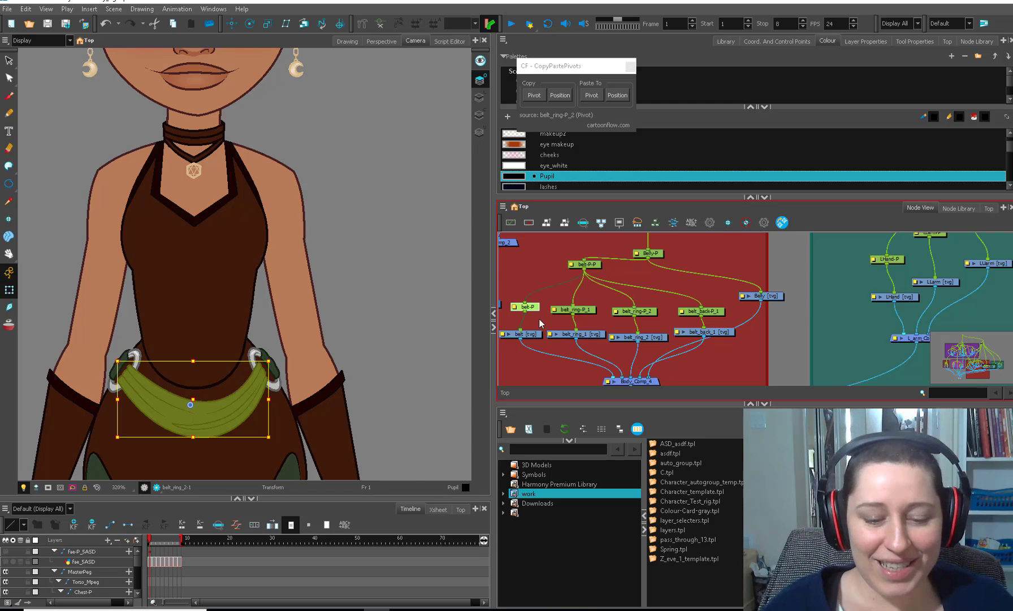
left_click(188, 427)
left_click_drag(265, 412, 283, 368)
left_click(507, 317)
left_click(524, 307)
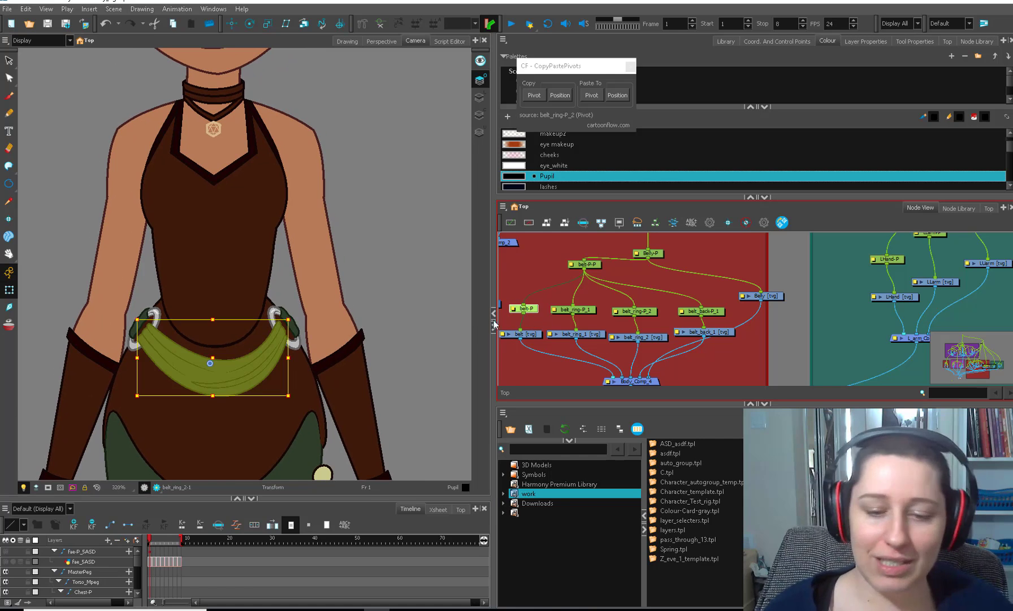
left_click(212, 396)
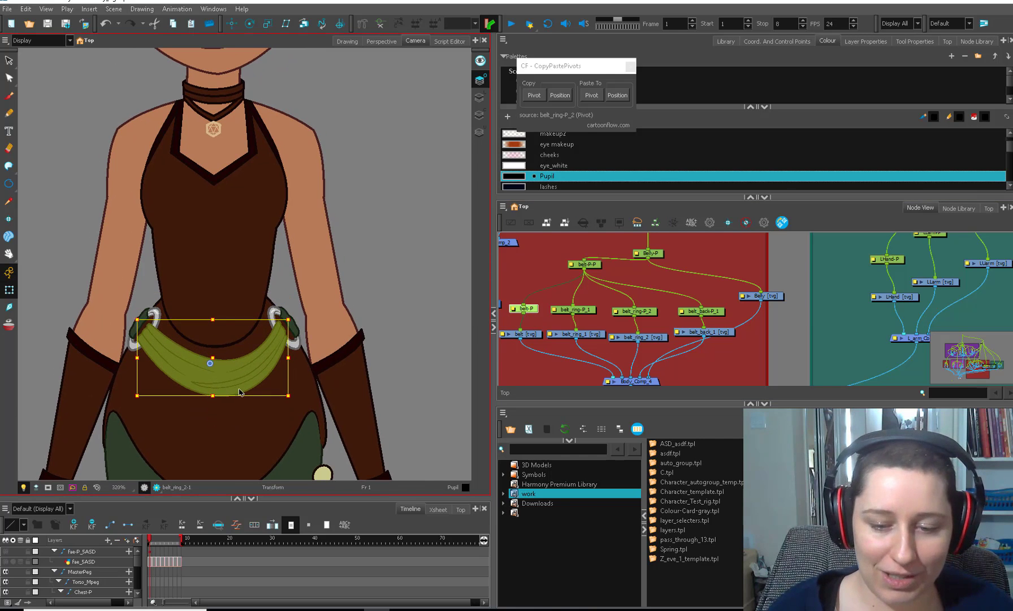
mouse_move(214, 398)
left_mouse_down()
mouse_move(213, 425)
mouse_move(213, 391)
left_mouse_up()
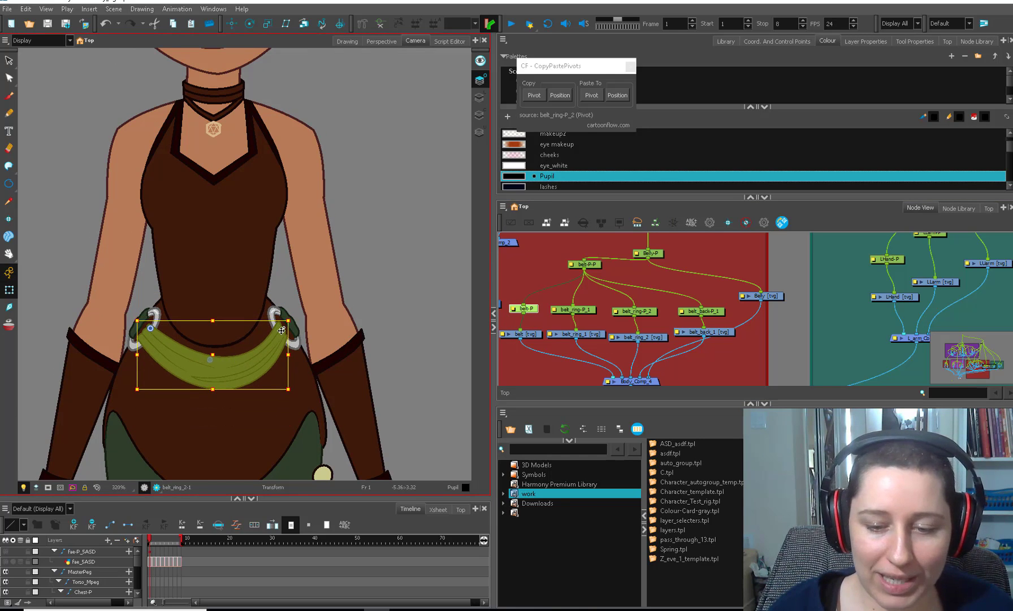
left_click(373, 341)
left_click(267, 338)
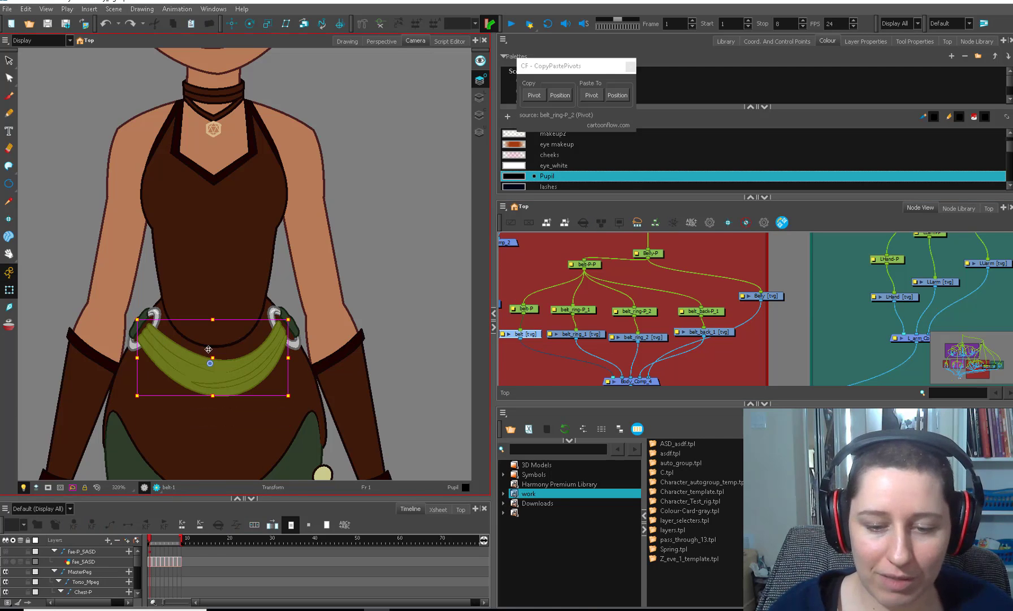
Step: Try adding a curve deformer with the Rigging tool along the belt from one ring to the other and adjust its handles
left_click(363, 24)
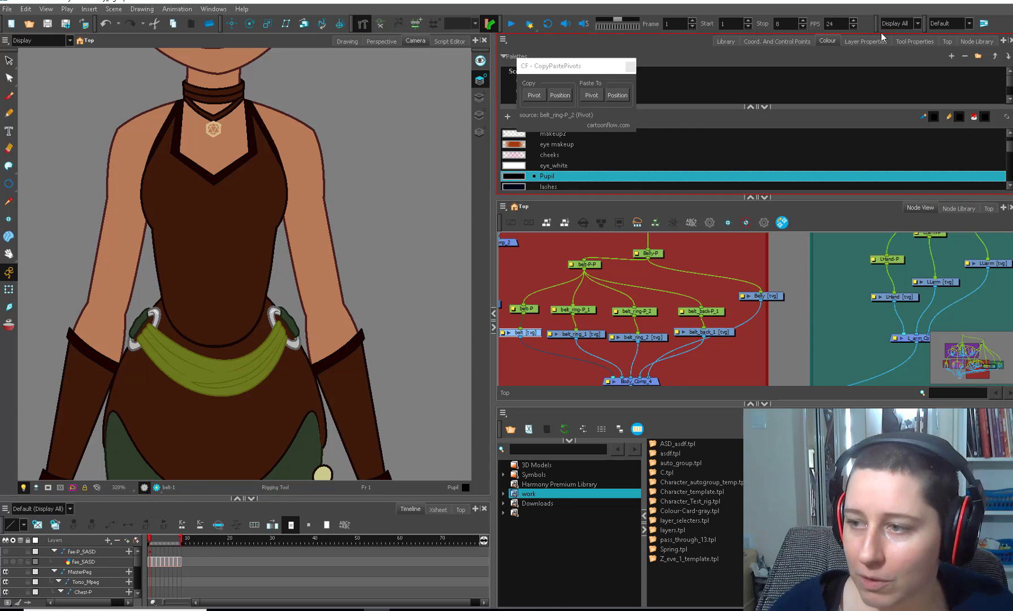
left_click(913, 41)
left_click_drag(554, 66, 696, 49)
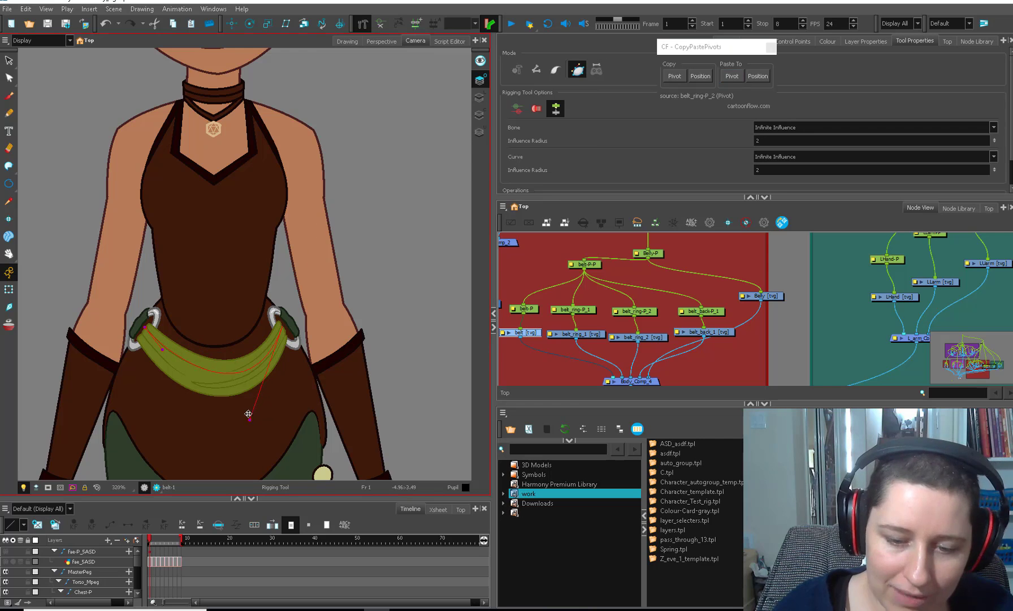
left_click_drag(248, 413, 250, 416)
left_click(9, 290)
left_click_drag(162, 349, 164, 376)
left_click_drag(283, 327, 265, 347)
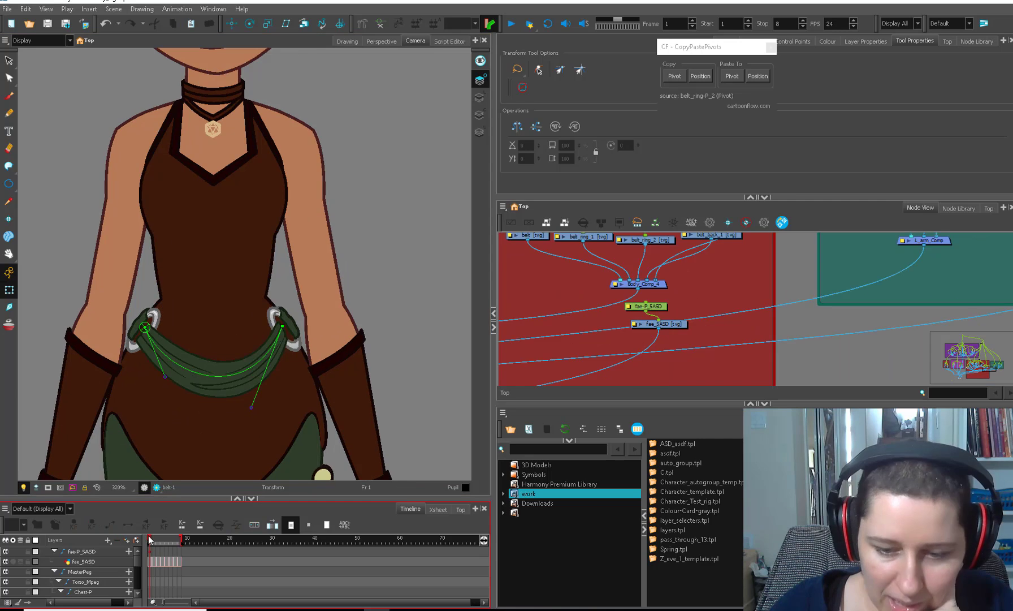
Step: Compare the belt's deformer curve with the fae_SASD reference in the front and three-quarter views, and disable the reference
left_click(152, 539)
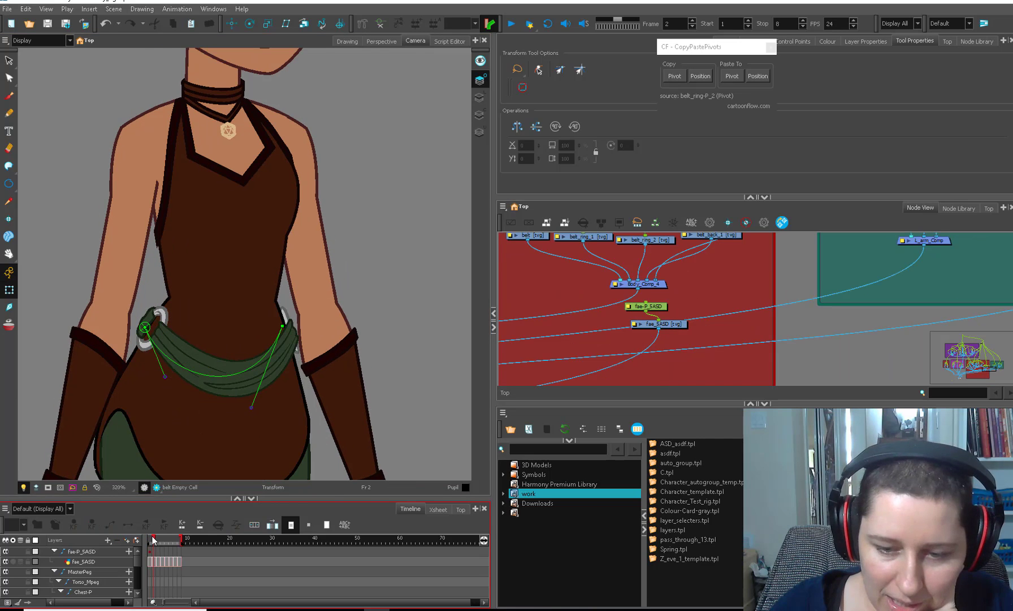
left_click(147, 538)
mouse_move(152, 539)
left_mouse_down()
mouse_move(161, 542)
mouse_move(149, 543)
left_mouse_up()
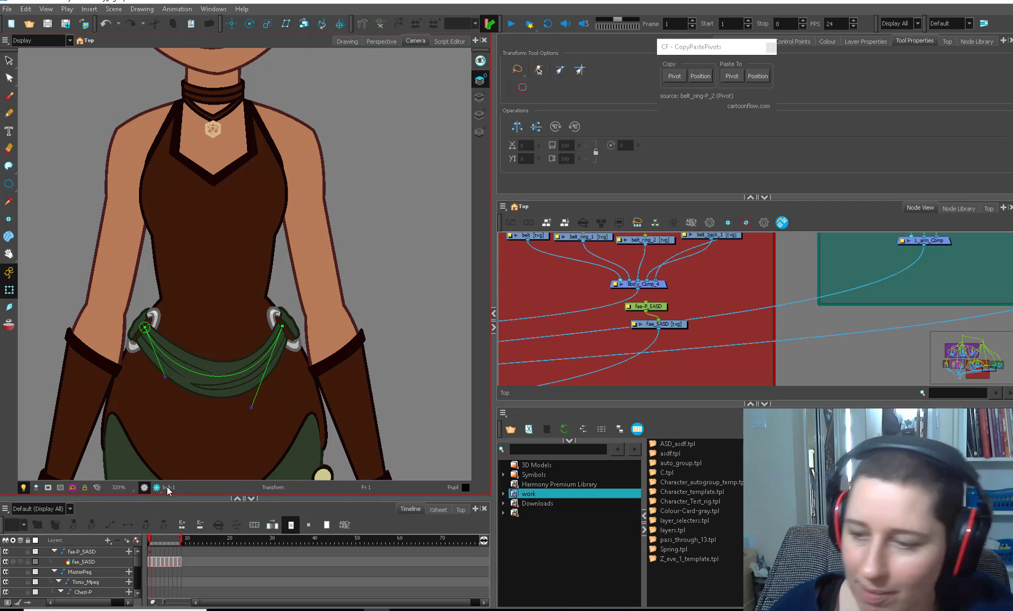
mouse_move(657, 335)
left_mouse_down()
mouse_move(688, 295)
mouse_move(664, 356)
left_mouse_up()
key("d")
Step: Remove the curve deformer from the belt drawing and check the belt across the first frames
left_click(519, 282)
left_click(510, 295)
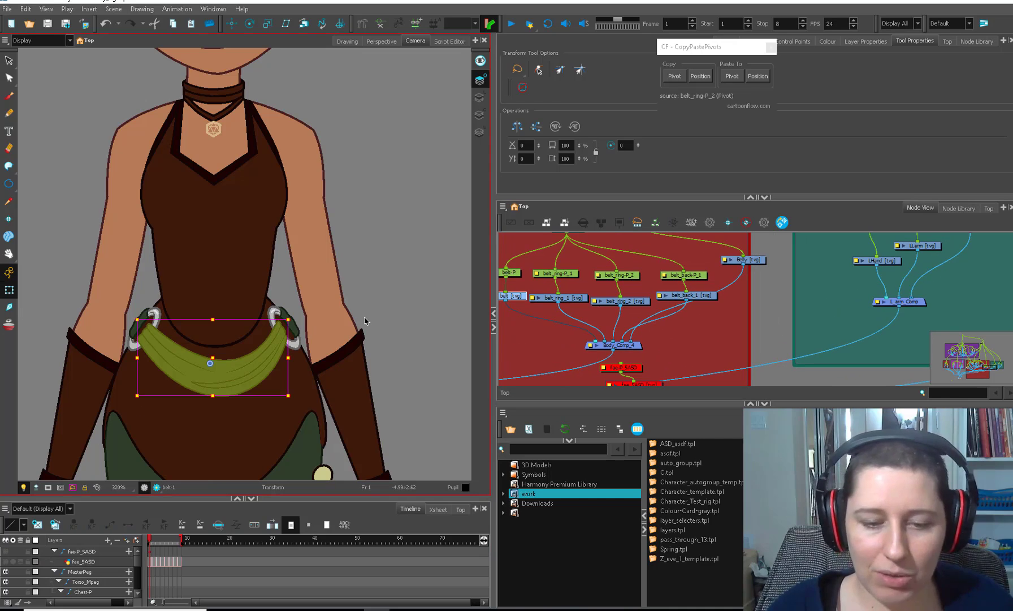
scroll(269, 418, "down", 1)
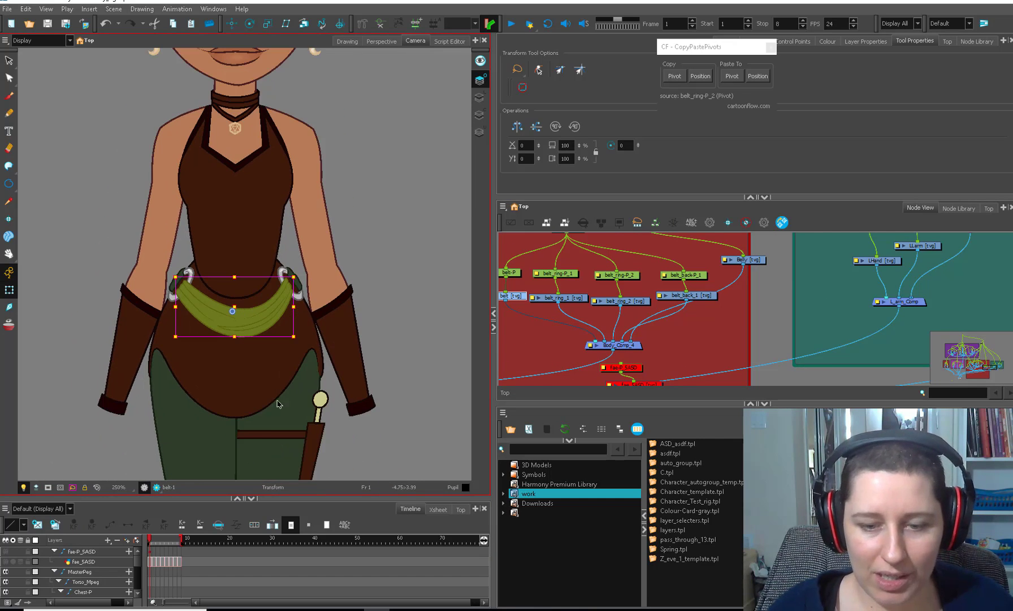
left_click(155, 541)
left_click(149, 542)
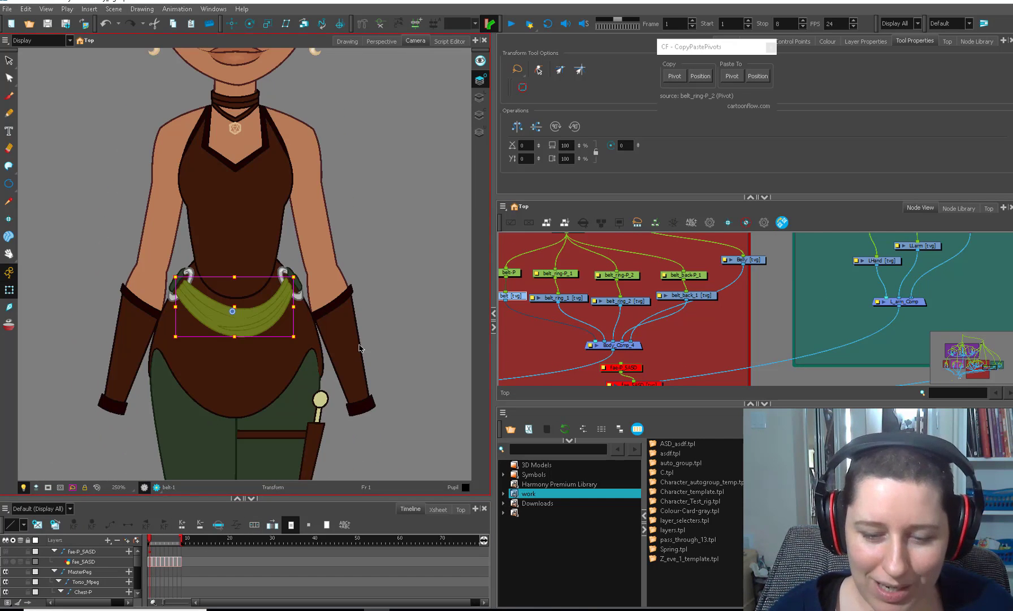
Step: Move the Belly node aside, duplicate the Body_Comp_4 composite, and connect Belly to the copy
left_click(308, 371)
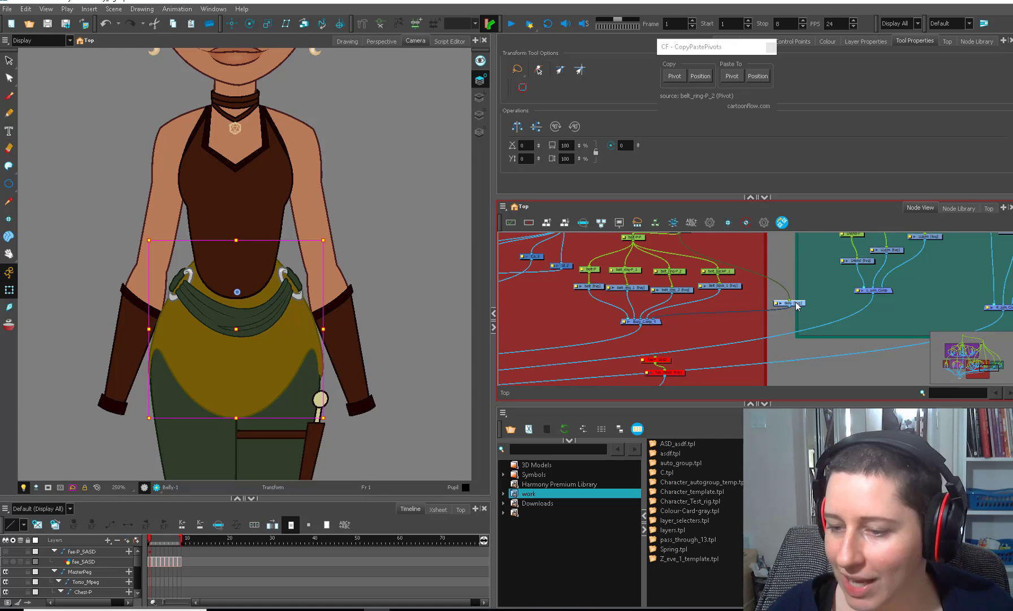
left_click_drag(645, 324, 623, 341)
key("ctrl+c")
key("ctrl+v")
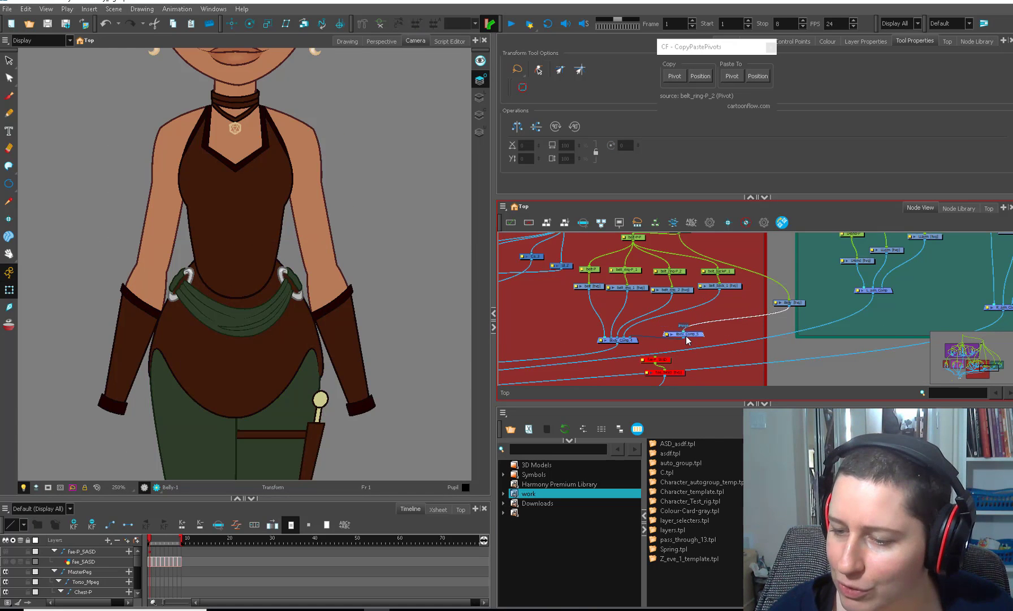
left_click_drag(685, 337, 632, 353)
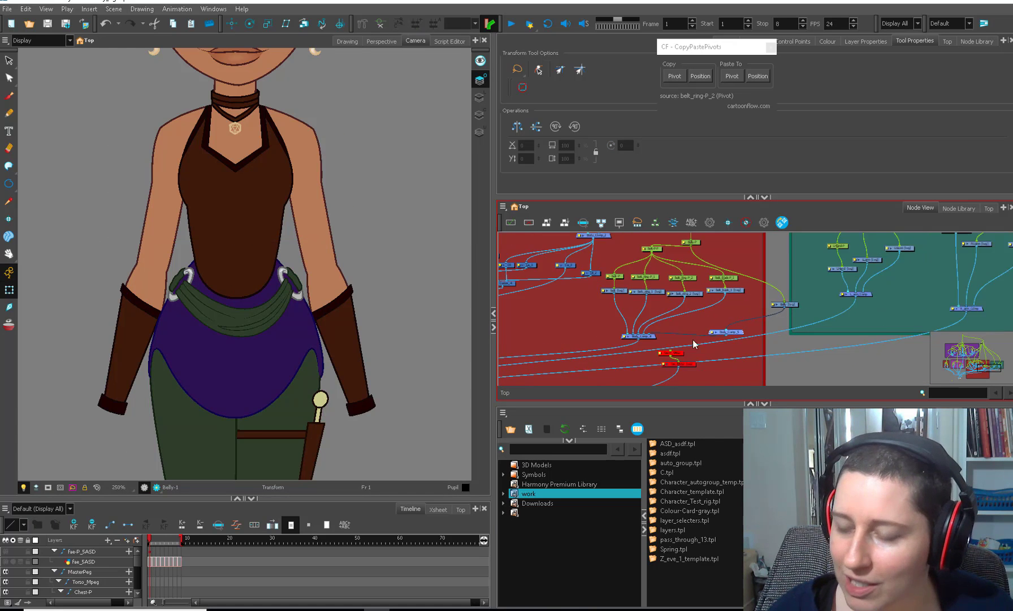
scroll(693, 341, "down", 1)
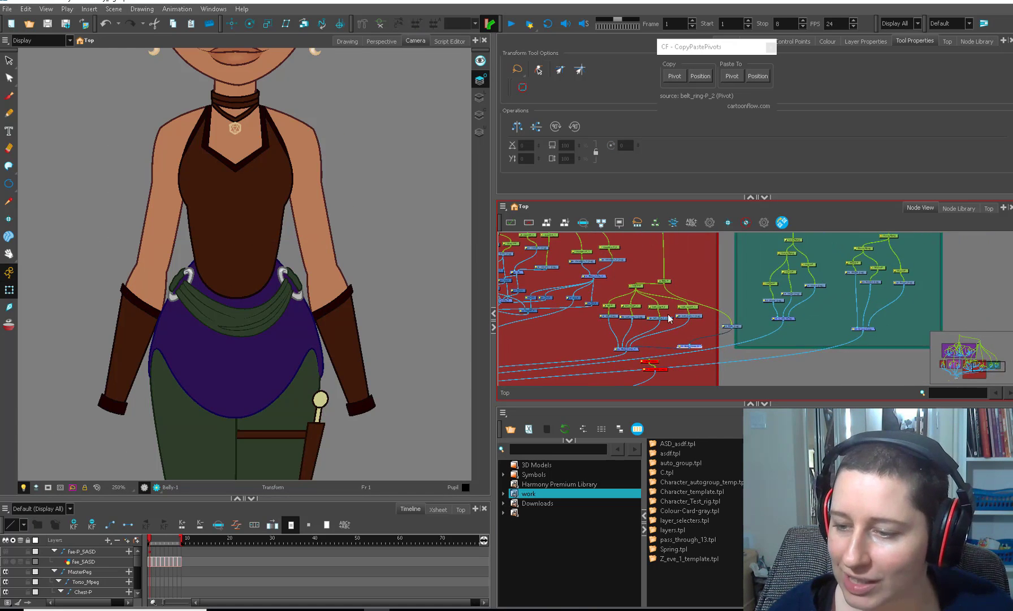
Step: Arrange the Belly node and Body_Comp_5 beside the belt nodes and connect Body_Comp_5 into Body_Comp_4
left_click(729, 327)
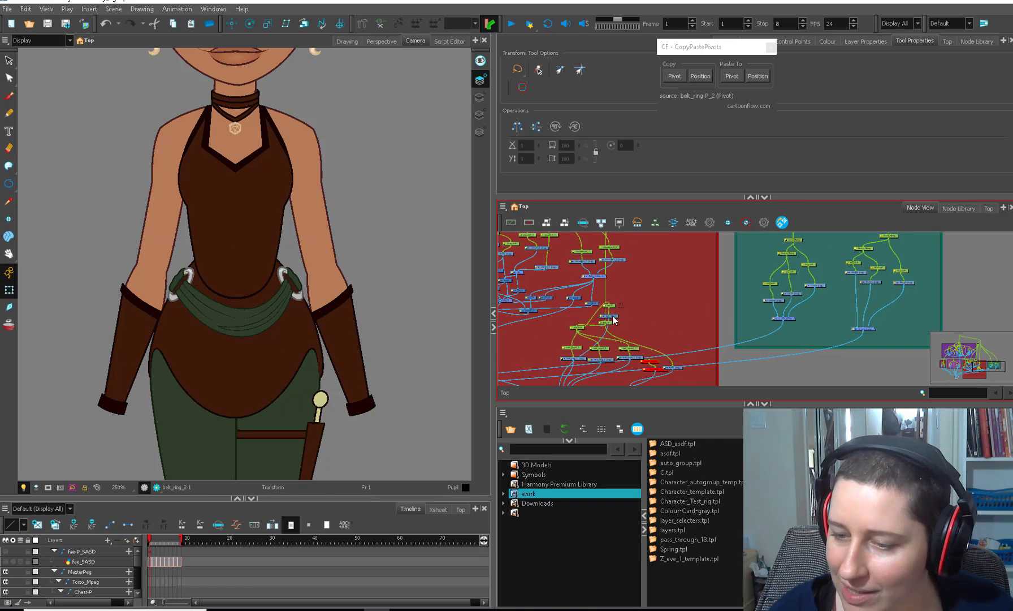
left_click_drag(566, 318, 548, 350)
left_click_drag(589, 377, 597, 329)
left_click_drag(697, 268, 588, 345)
left_click(720, 352)
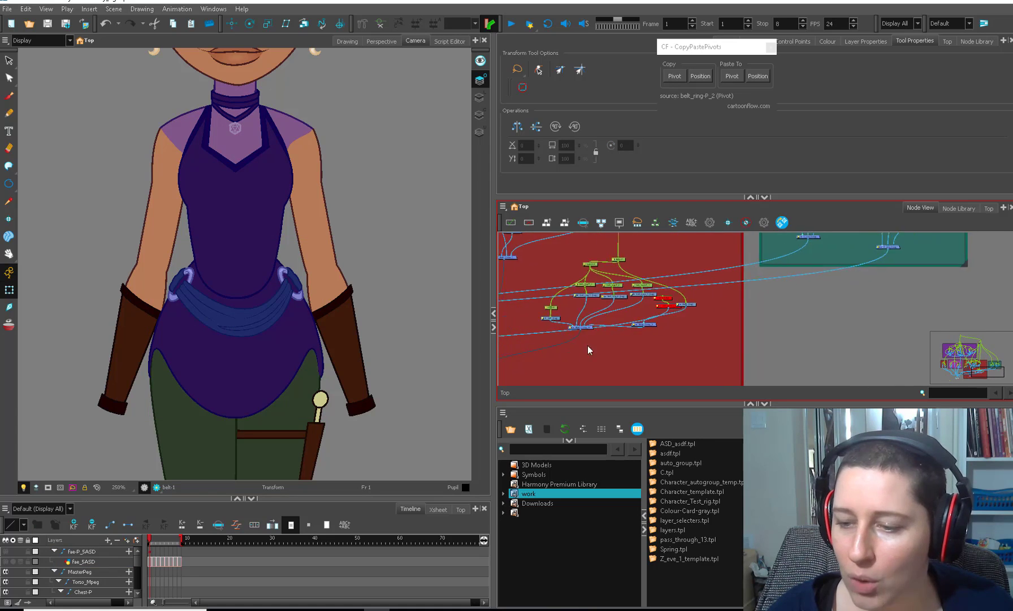
scroll(586, 337, "up", 3)
left_click_drag(526, 341, 613, 362)
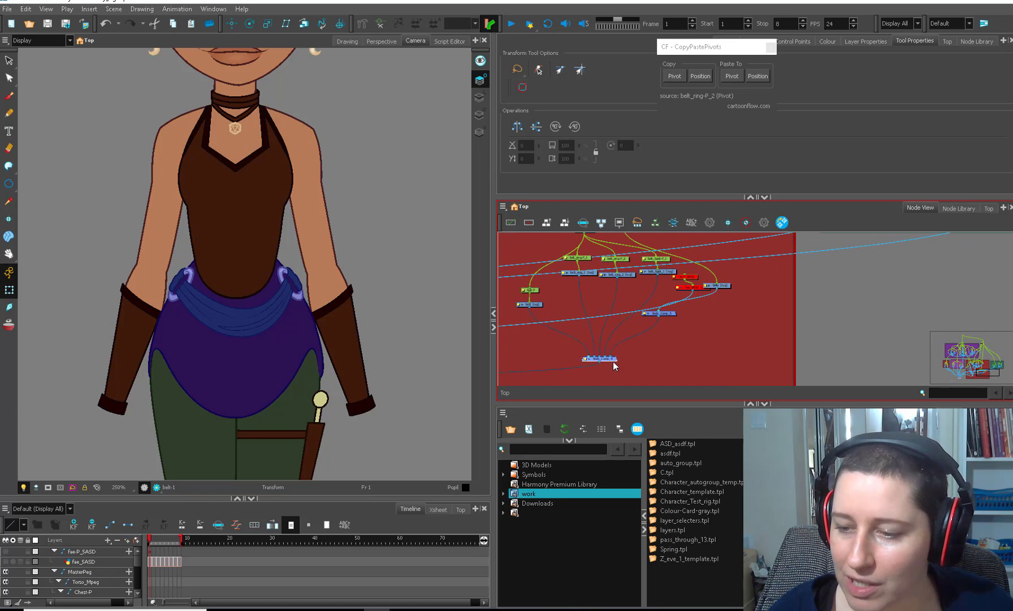
scroll(682, 327, "up", 2)
Step: Move the fae_SASD reference peg and drawing nodes away from the Belly node, to beside the Body_Comp_4 composite
left_click(683, 313)
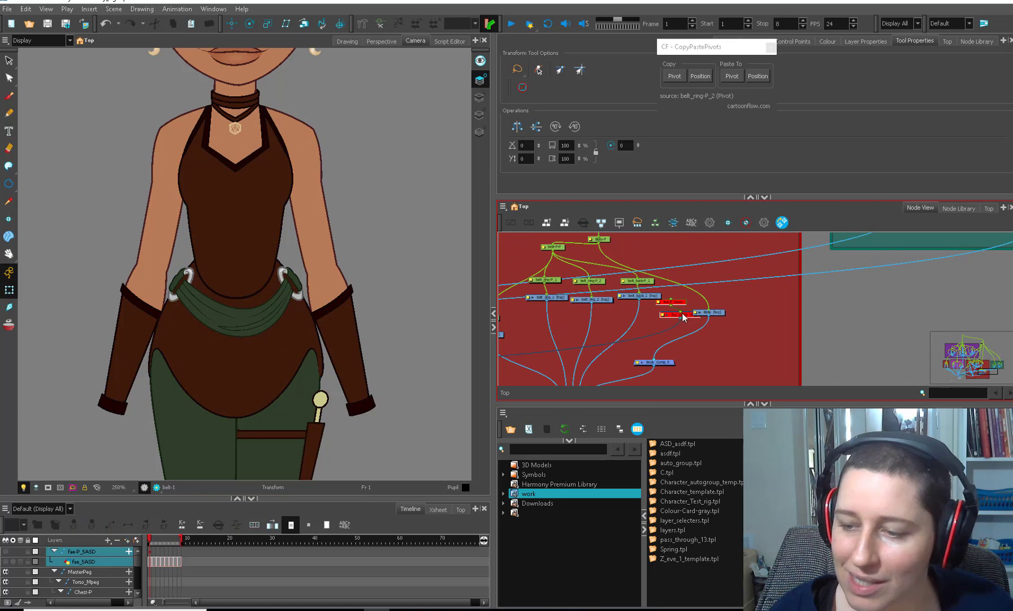
left_click_drag(682, 315, 504, 384)
mouse_move(570, 355)
left_mouse_down()
mouse_move(608, 330)
mouse_move(564, 363)
left_mouse_up()
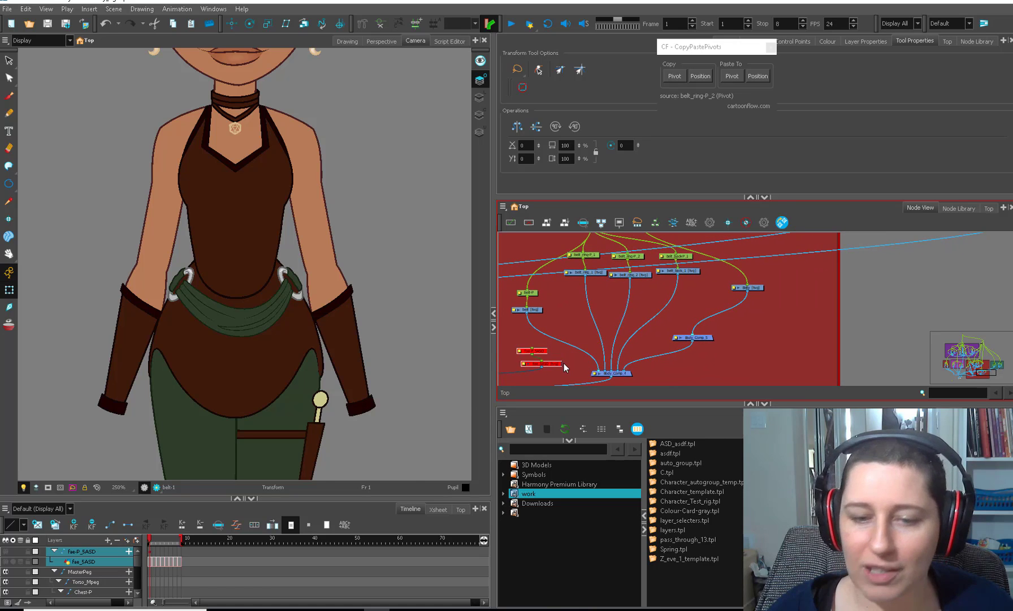
left_click(565, 368)
scroll(374, 434, "down", 1)
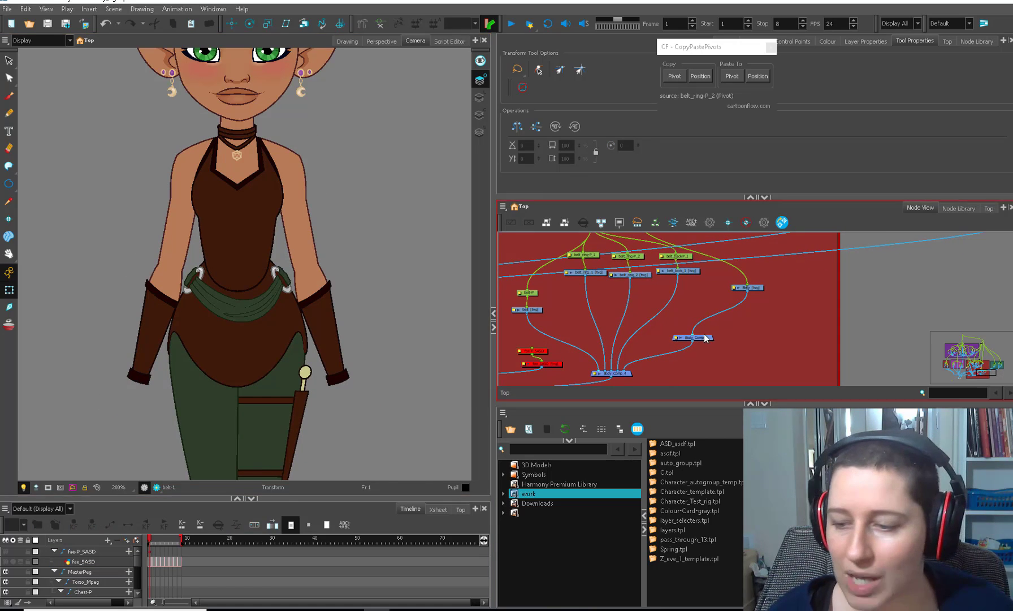
Step: Position the Belly drawing and its Body_Comp_5 composite together in free space away from the belt nodes
left_click_drag(708, 338, 766, 343)
left_click_drag(719, 318, 696, 340)
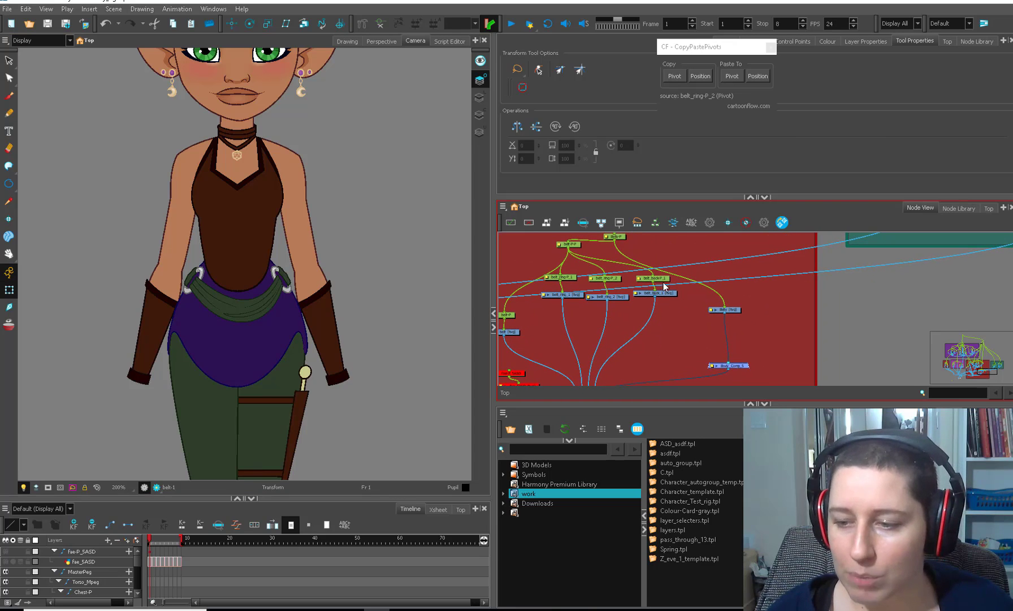
left_click_drag(681, 270, 541, 306)
left_click_drag(664, 293, 501, 341)
left_click(662, 301)
left_click_drag(688, 326, 663, 306)
left_click_drag(773, 312, 660, 327)
left_click(614, 339)
left_click_drag(548, 360, 595, 353)
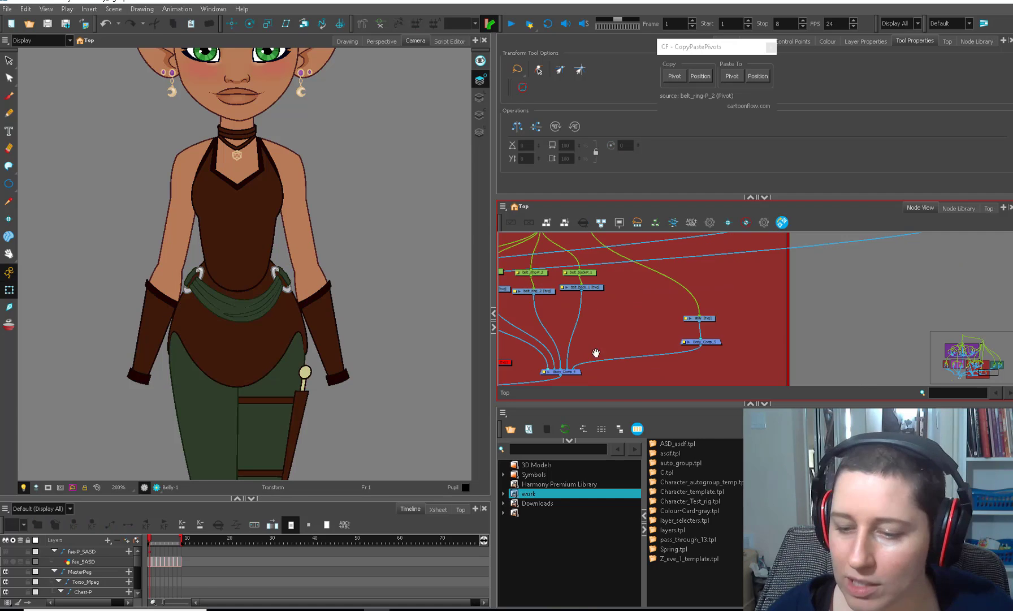
Step: Add the ASD_asdf template to the node network beside the Belly drawing
left_click_drag(508, 362, 537, 346)
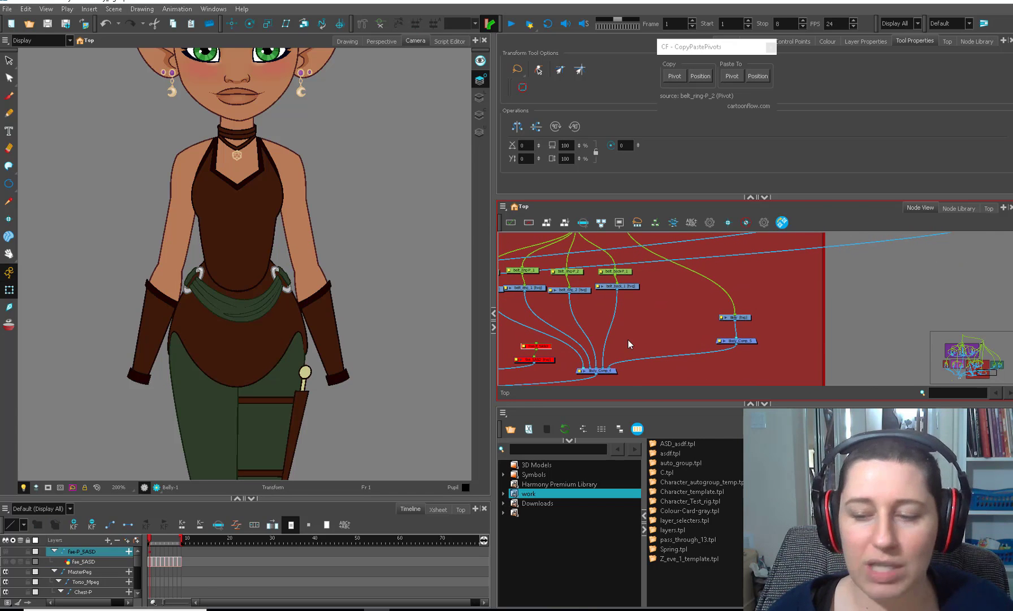
left_click(628, 344)
left_click_drag(629, 347, 582, 351)
left_click(498, 407)
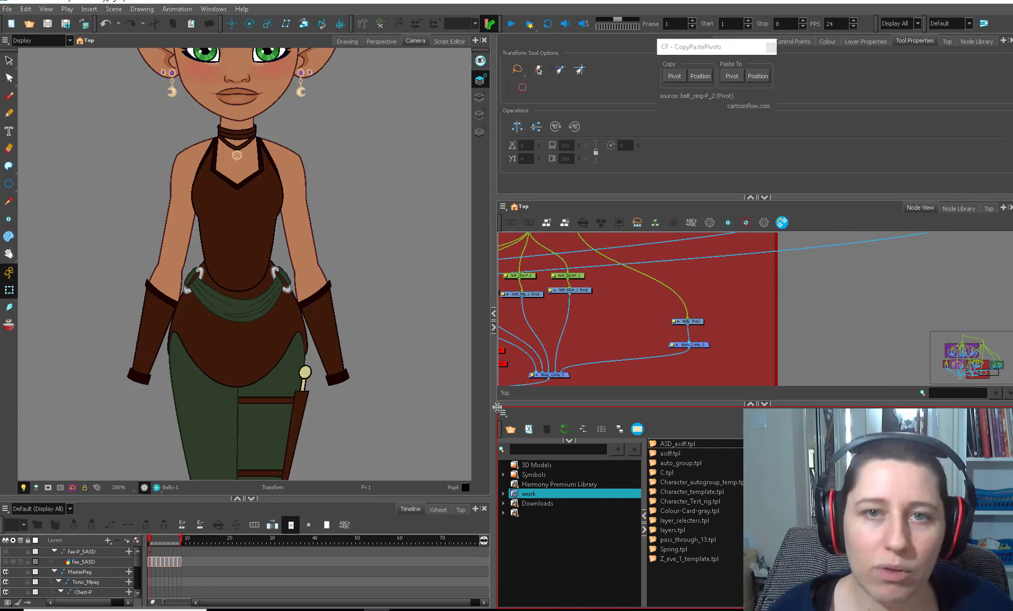
left_click_drag(703, 344, 656, 303)
left_click(672, 445)
left_click_drag(701, 320, 710, 299)
left_click_drag(678, 311, 661, 382)
Step: Add an extra peg named Belly-P-P between the Belly-P peg and the Belly drawing, and place it above the drawing
left_click_drag(565, 289, 574, 275)
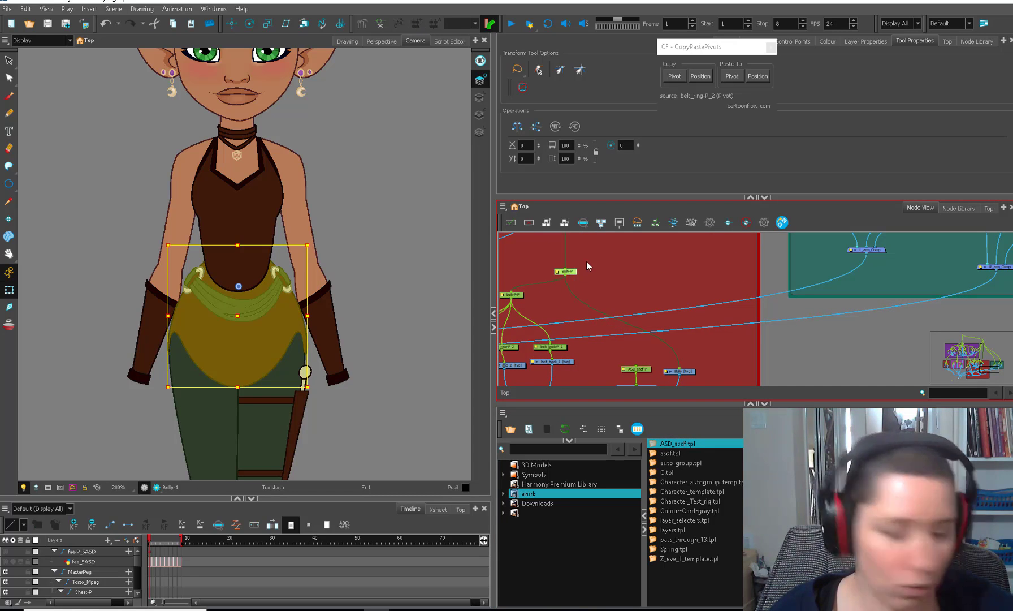
key("ctrl+p")
left_click_drag(694, 314, 604, 306)
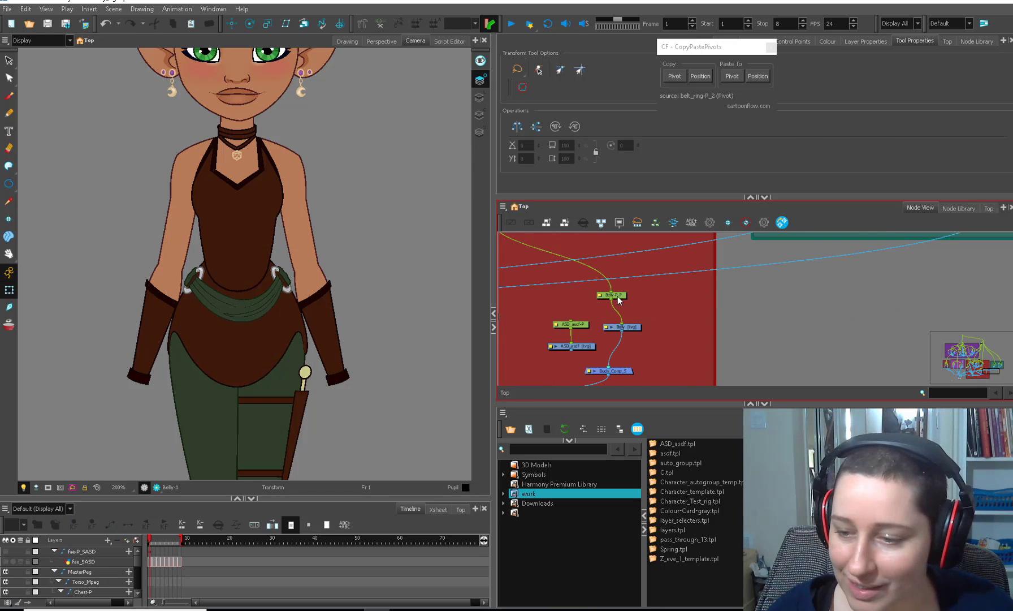
left_click_drag(617, 296, 610, 298)
Step: Delete the Belly_1 duplicate beside the Belly drawing
left_click(581, 325)
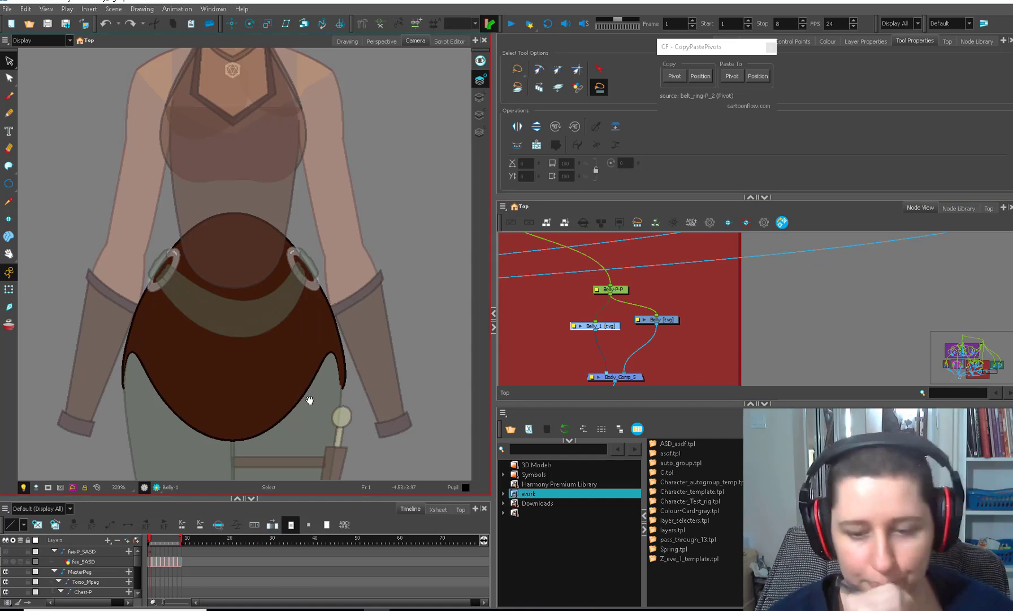
left_click(611, 328)
left_click_drag(602, 348, 570, 325)
key("Delete")
Step: Add the asdf template between Belly-P-P and Body_Comp_5, and replace "asdf" with "skirtF" in its node names
left_click(680, 454)
left_click_drag(610, 294, 591, 320)
left_click_drag(591, 355, 594, 369)
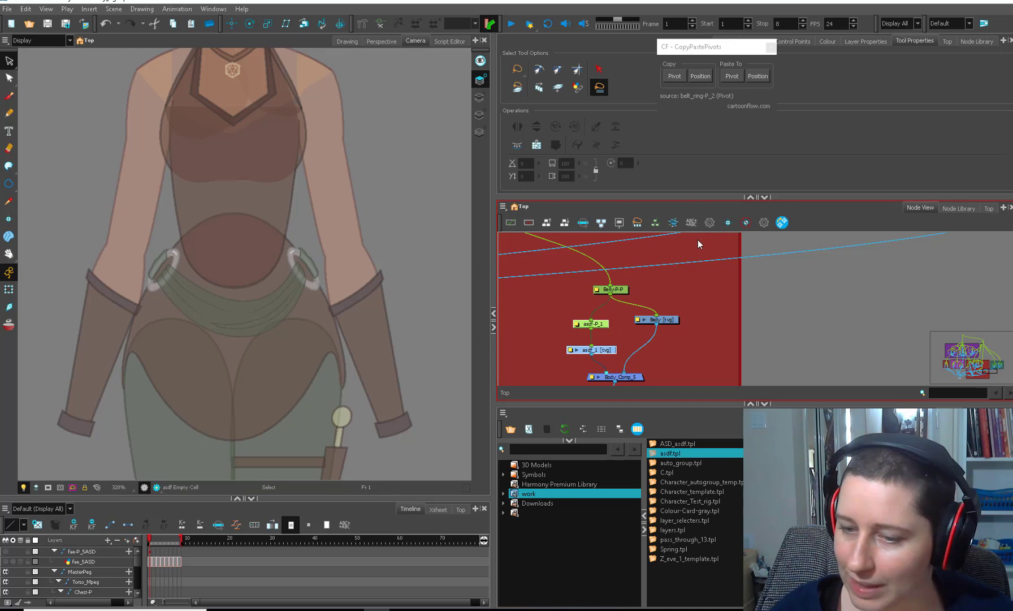
left_click(710, 223)
left_click(520, 287)
type("asdf")
left_click(523, 301)
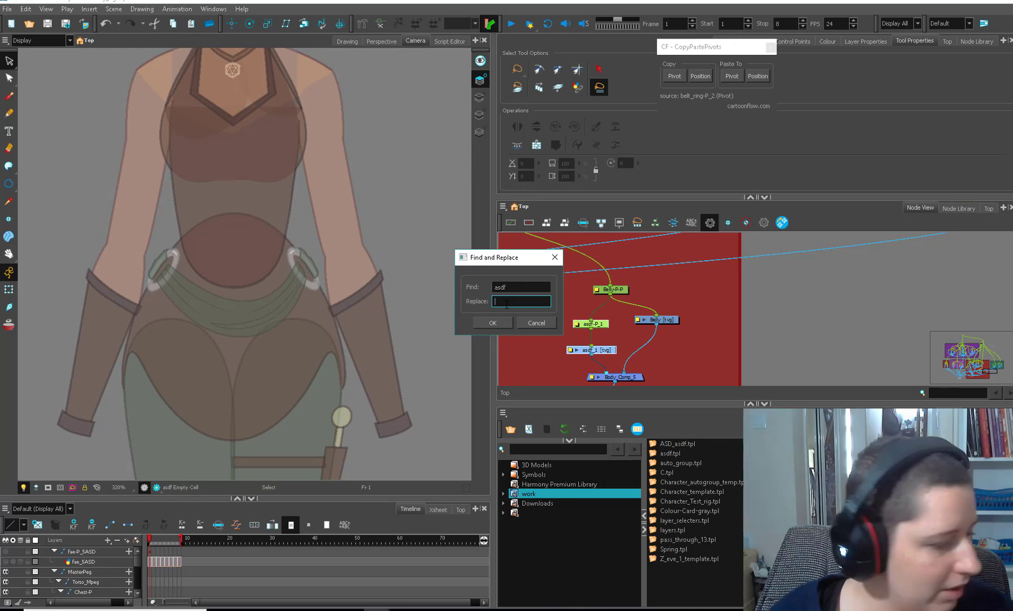
type("skirtF")
left_click(508, 322)
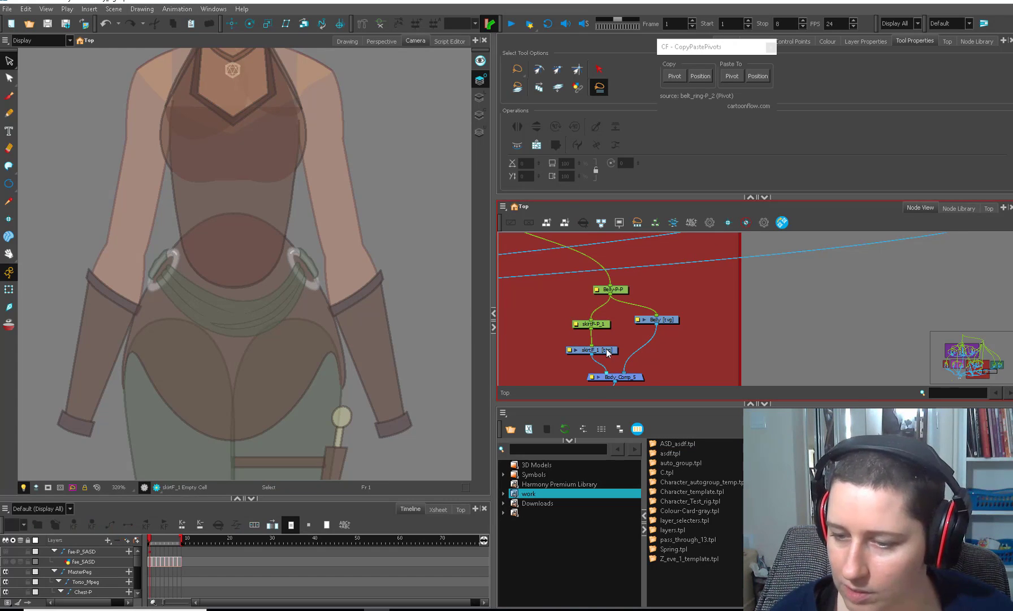
Step: Cut the skirt's curved front hem line out of the Belly drawing and paste it into the skirtF_1 drawing
left_click(324, 355)
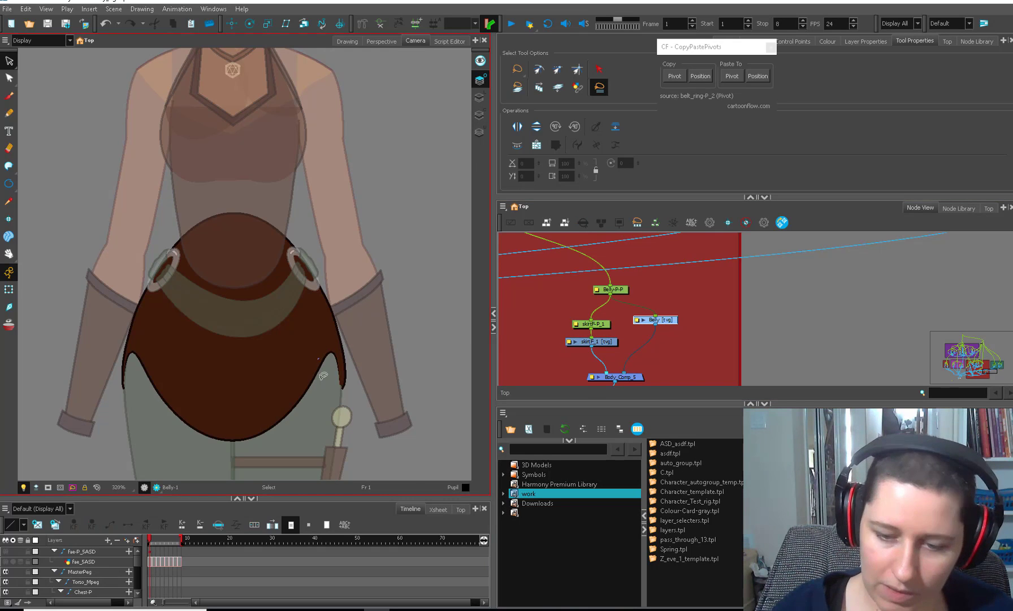
left_click(315, 377)
key("ctrl+x")
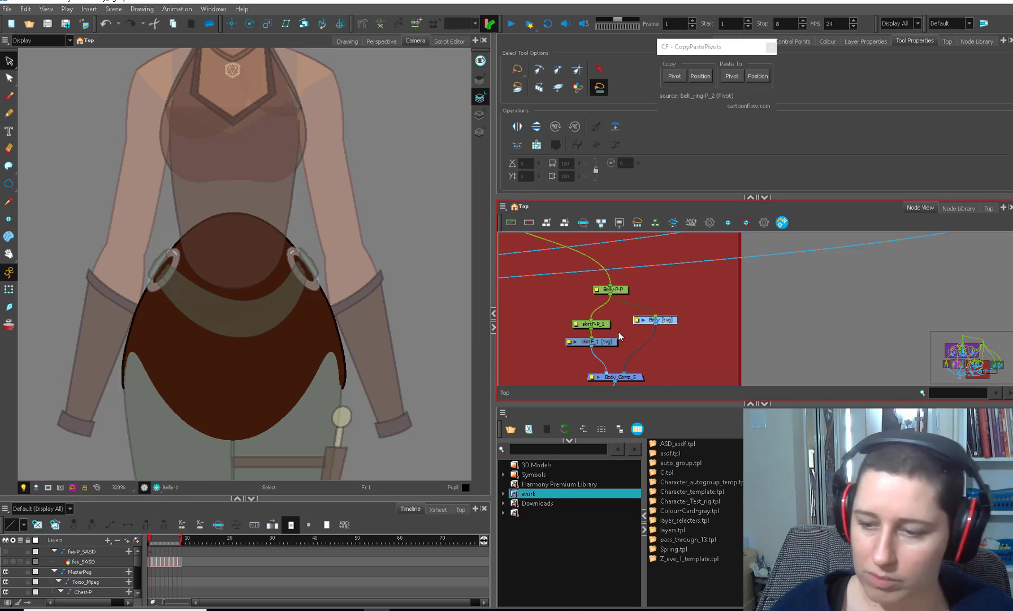
left_click(606, 340)
key("ctrl+v")
Step: Draw a large ellipse around the belly and hips on skirtF_1 and reshape its lower contour to meet the hem's ends
key("alt+e")
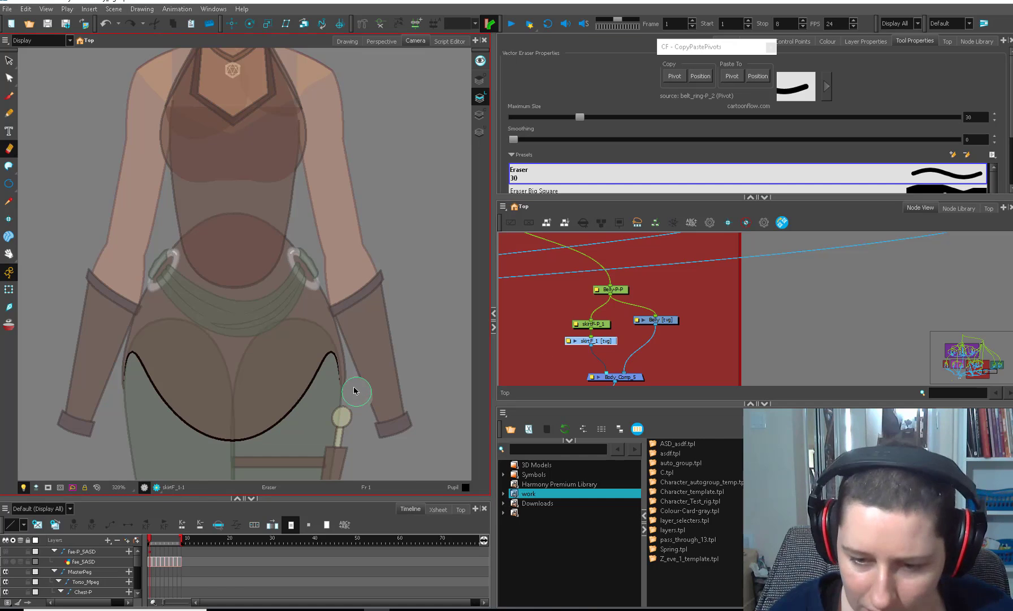
key("alt+v")
scroll(149, 307, "down", 2)
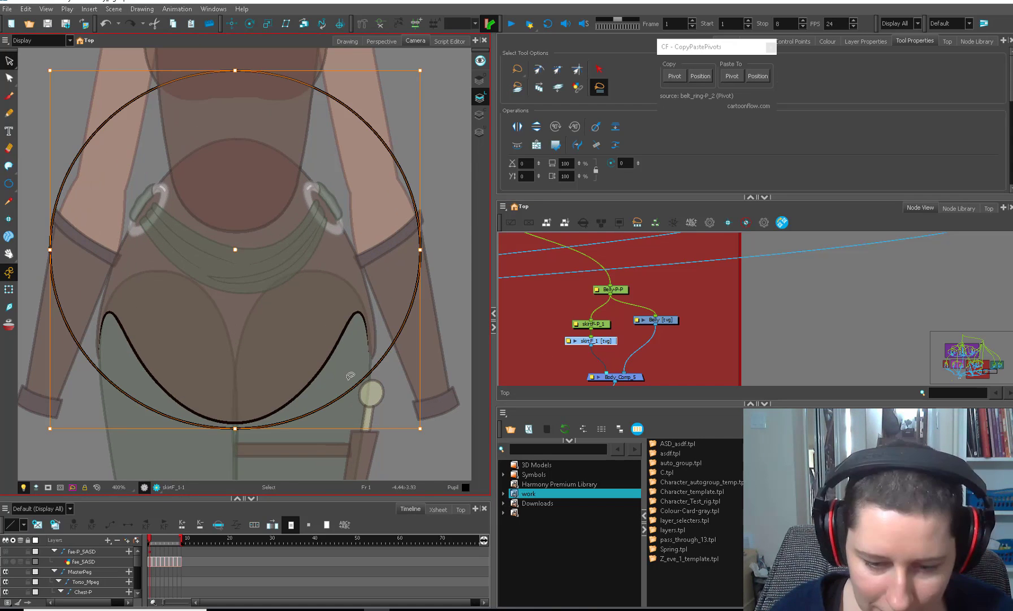
key("alt+q")
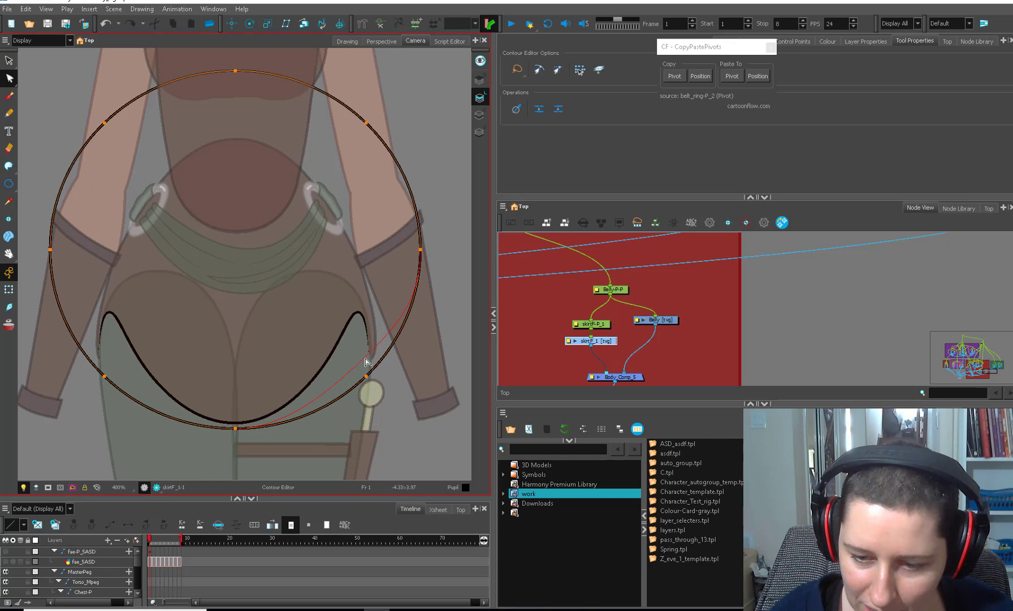
left_click_drag(368, 356, 367, 352)
left_click_drag(107, 373, 104, 349)
left_click(296, 287)
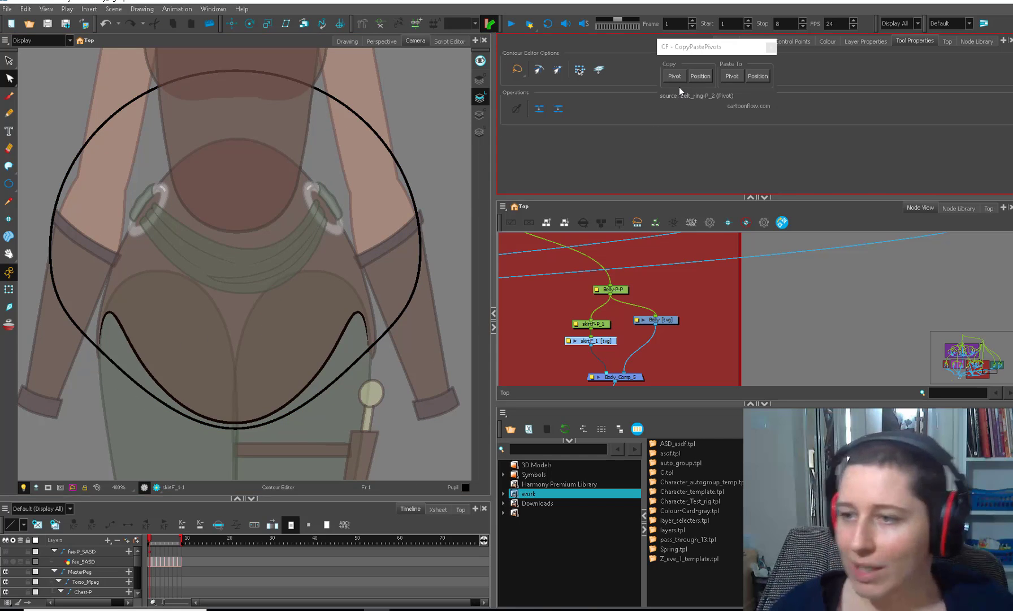
Step: Fill the skirtF_1 area above the hem with the GreenSceen colour and delete the ellipse's guide outline
left_click(828, 42)
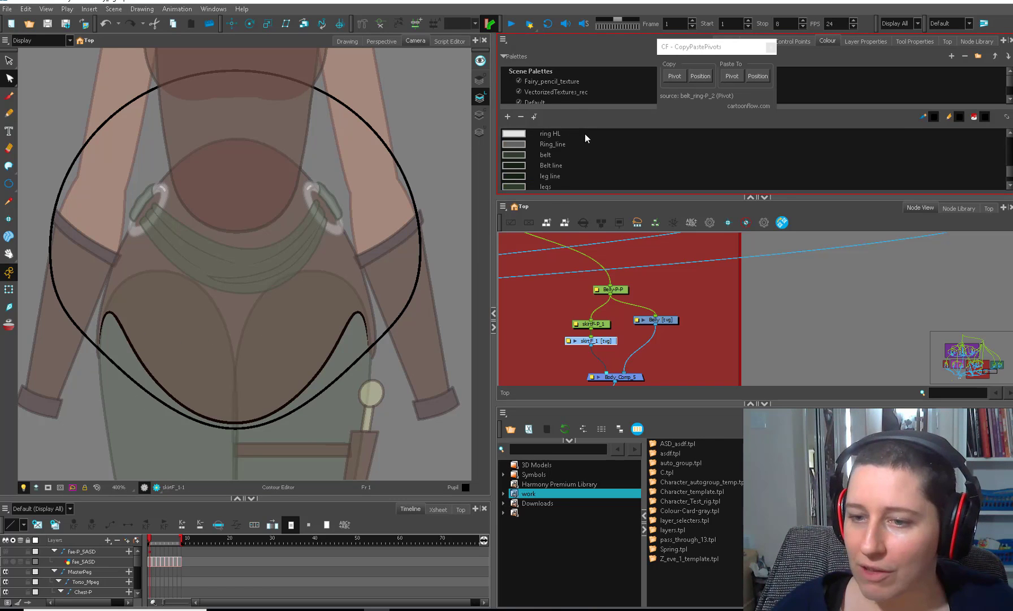
scroll(585, 134, "down", 5)
left_click(521, 174)
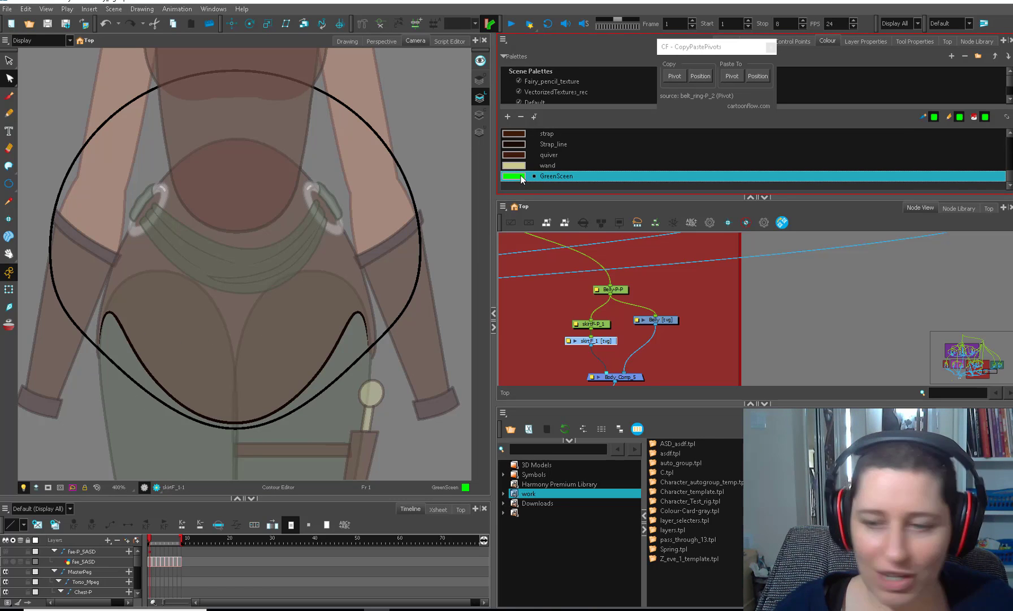
left_click(279, 300)
left_click(346, 376)
key("Delete")
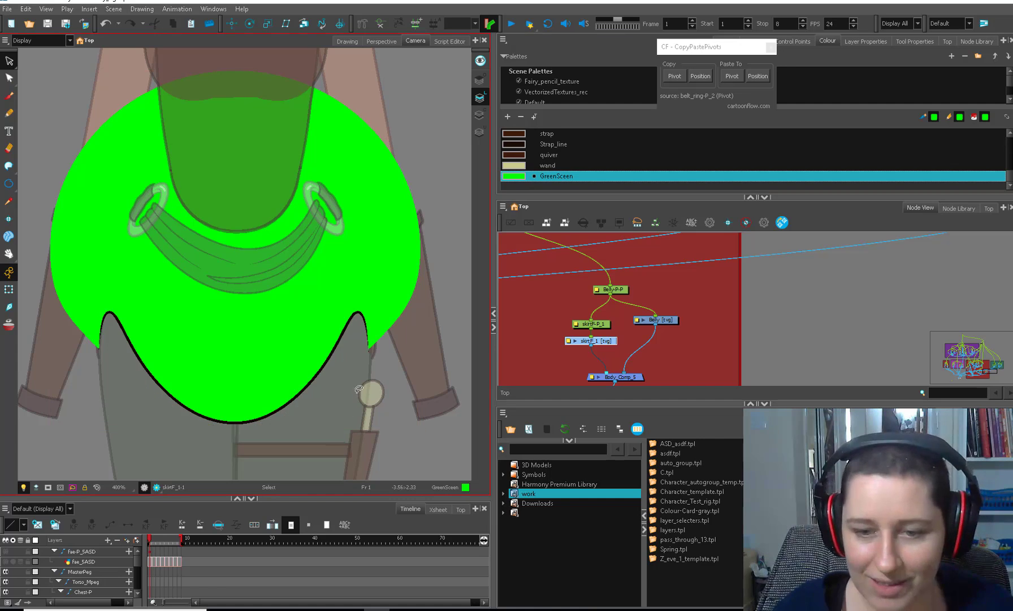
left_click(371, 271)
left_click(479, 98)
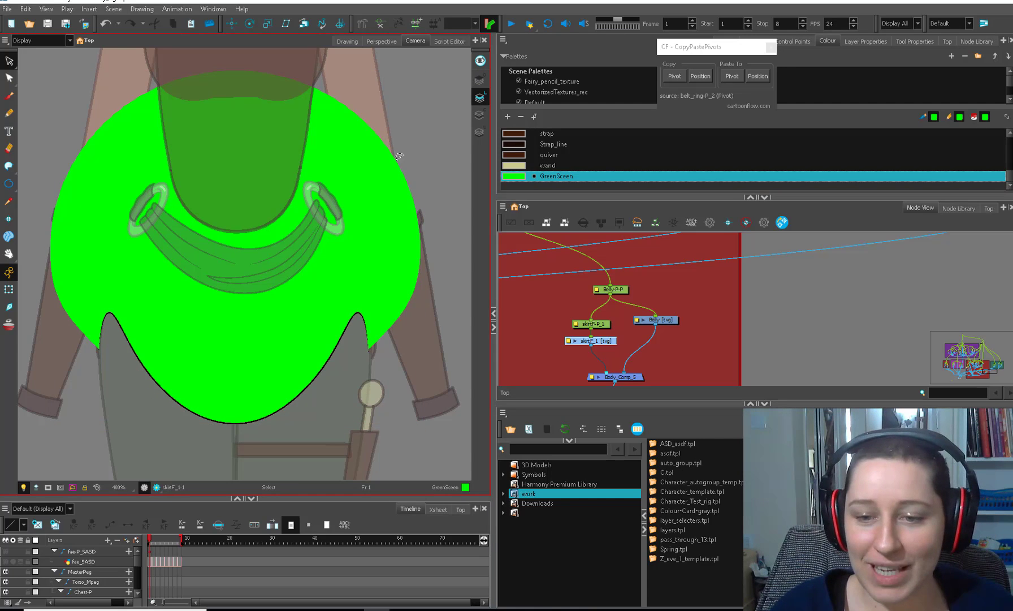
Step: Add the layer_selecters template and wire its La_S node between skirtF_1 and Body_Comp_5
left_click(644, 356)
left_click_drag(686, 520, 593, 357)
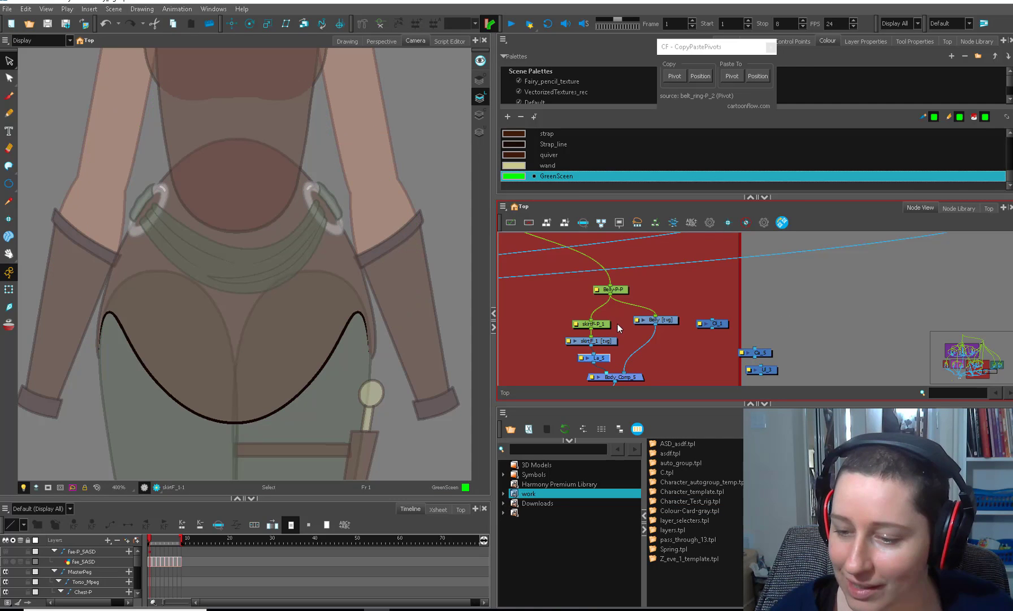
left_click_drag(618, 319, 585, 345)
mouse_move(590, 341)
left_mouse_down()
mouse_move(586, 326)
mouse_move(603, 350)
left_mouse_up()
left_click_drag(699, 346, 569, 342)
Step: Delete the Belly drawing's lower skirt contour points and clean up its bottom edge with the Contour Editor
left_click(675, 308)
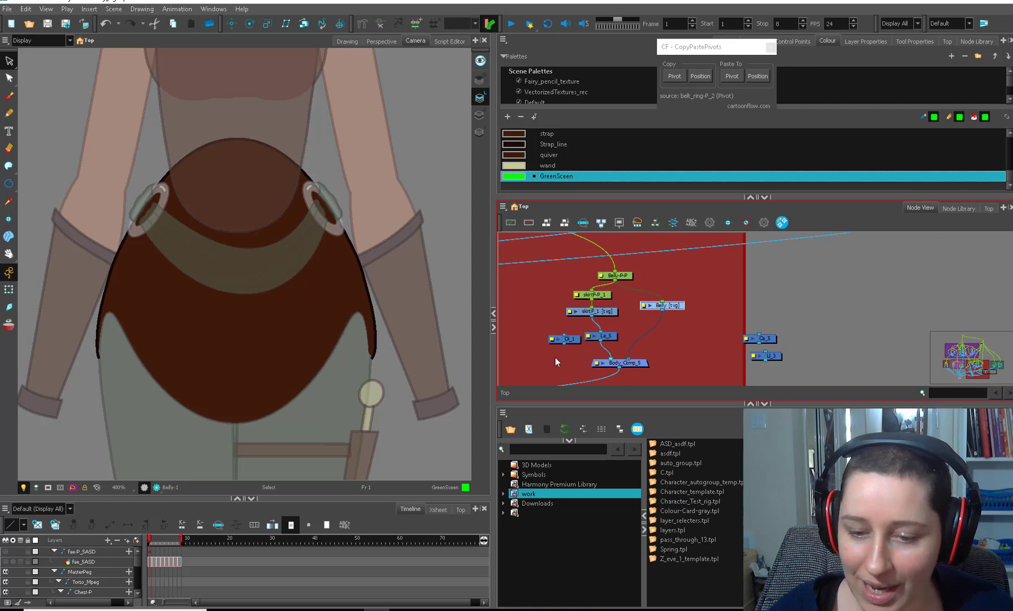
key("alt+q")
mouse_move(121, 280)
left_mouse_down()
mouse_move(126, 414)
mouse_move(309, 423)
left_mouse_up()
left_click_drag(352, 275, 361, 299)
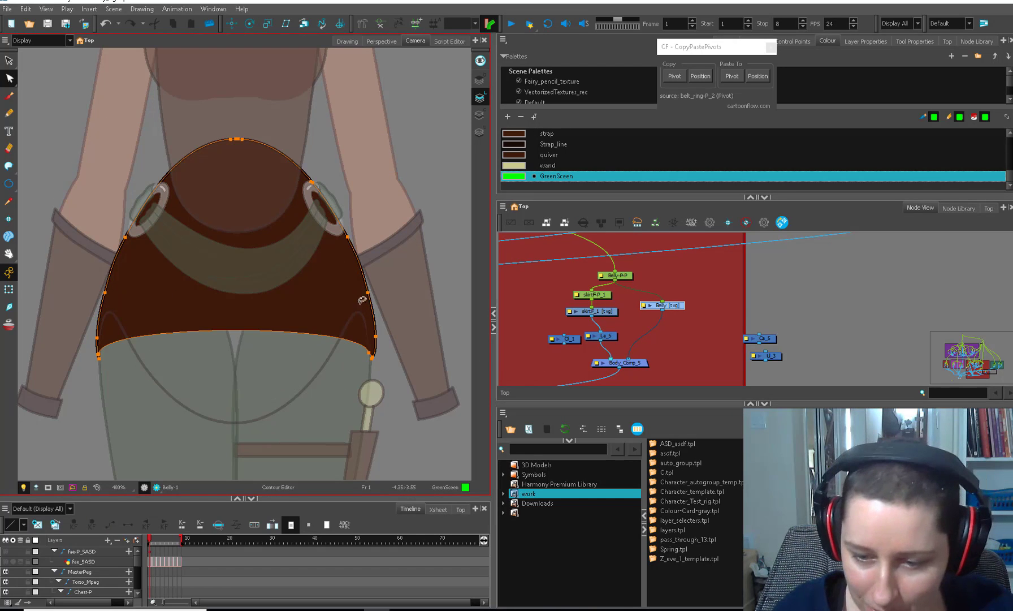
key("Delete")
left_click_drag(117, 320, 104, 331)
key("2")
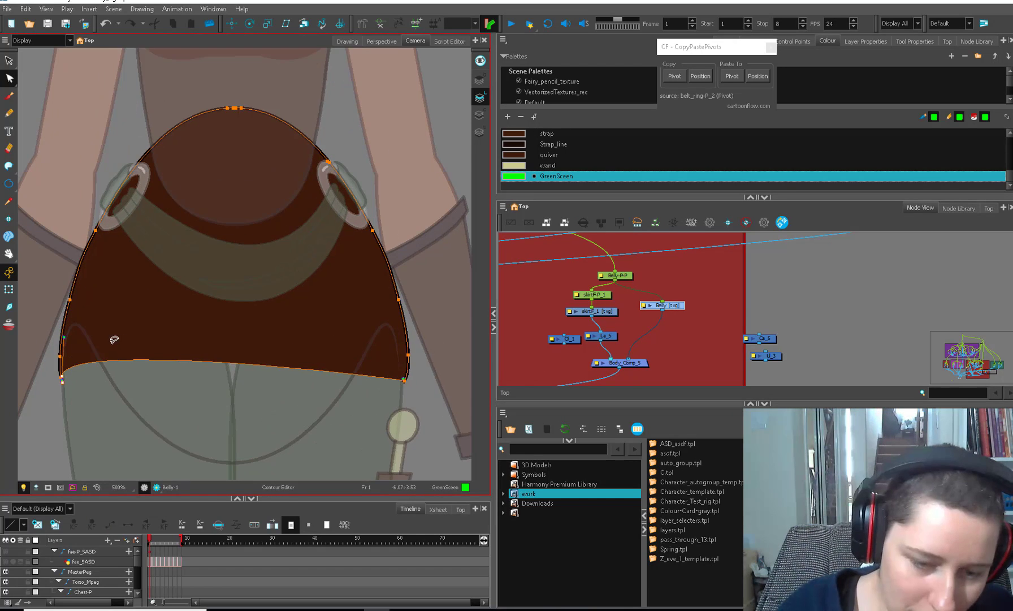
key("1")
left_click_drag(85, 381, 255, 413)
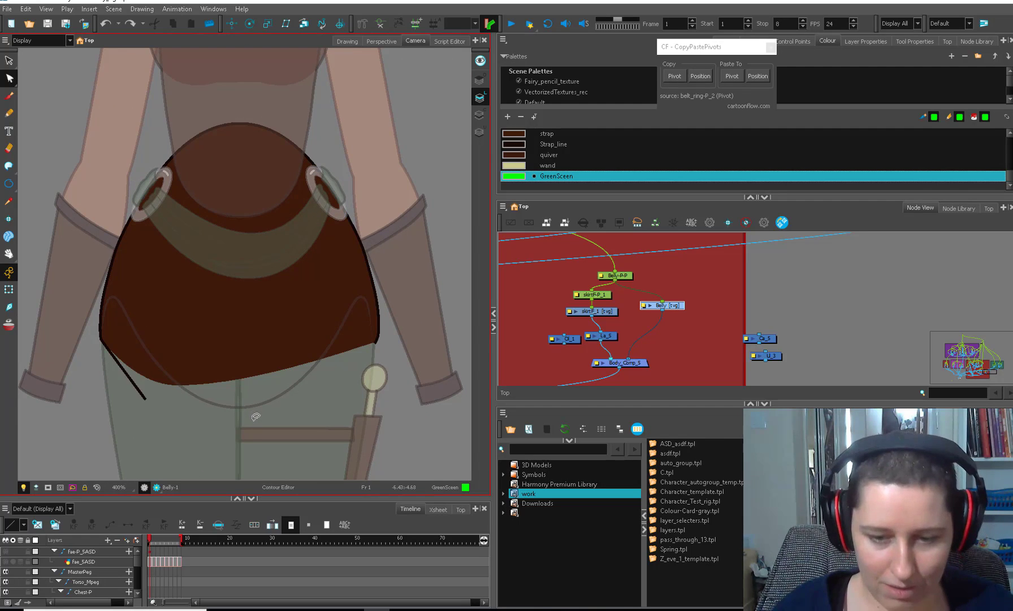
Step: Move the fae_SASD reference nodes below Body_Comp_5 and enable the reference
left_click_drag(656, 381, 710, 300)
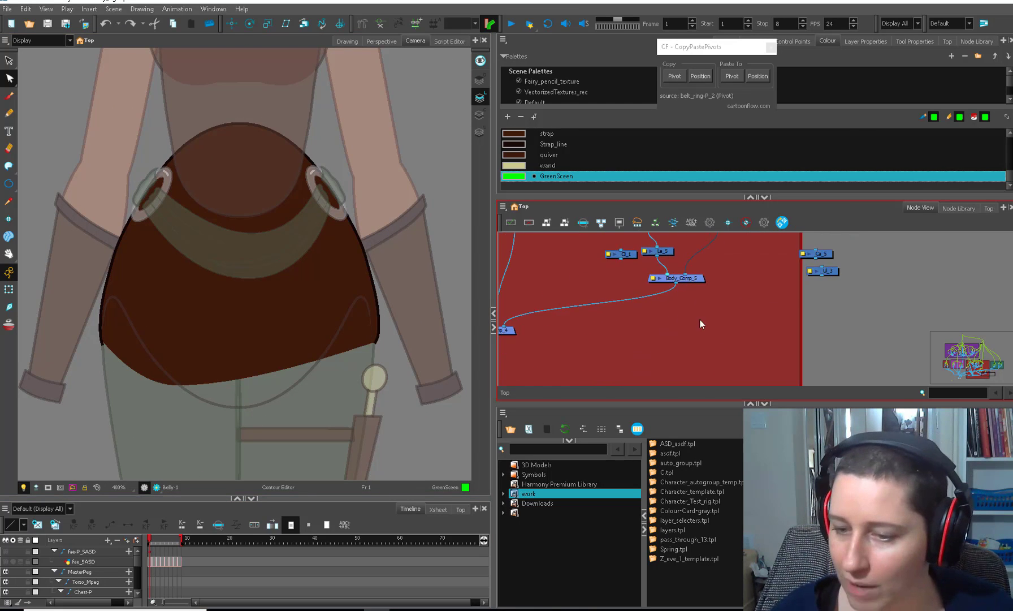
key("1")
left_click_drag(648, 332, 698, 345)
left_click_drag(606, 335, 583, 311)
left_click_drag(584, 315, 613, 325)
key("2")
left_click(664, 333)
key("a")
left_click(613, 341)
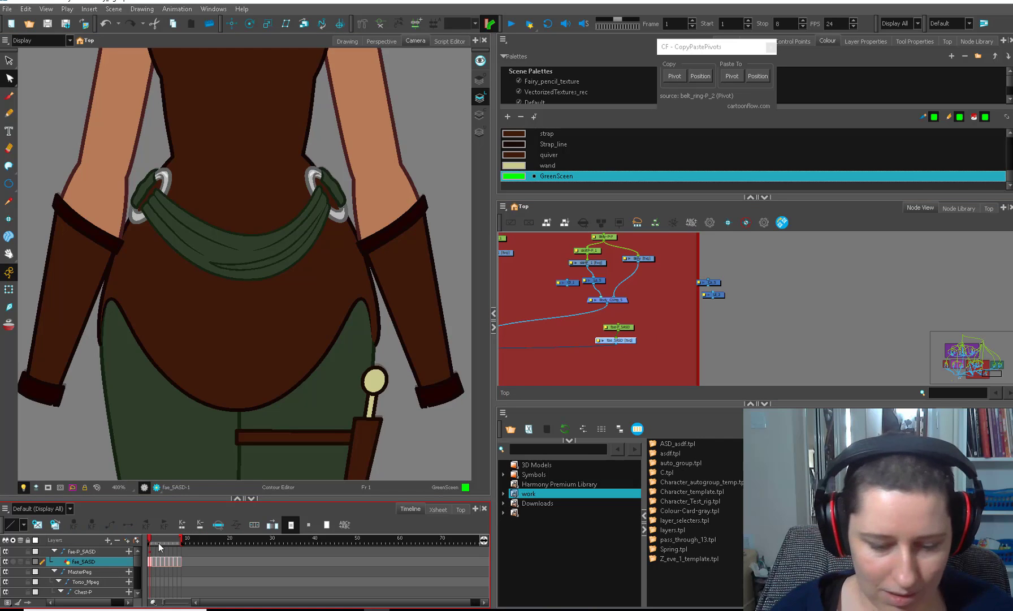
Step: Examine the belt and skirt in the fae_SASD reference's back view at frame 5
left_click(159, 540)
key("alt+s")
left_click_drag(158, 540, 166, 540)
scroll(274, 396, "down", 4)
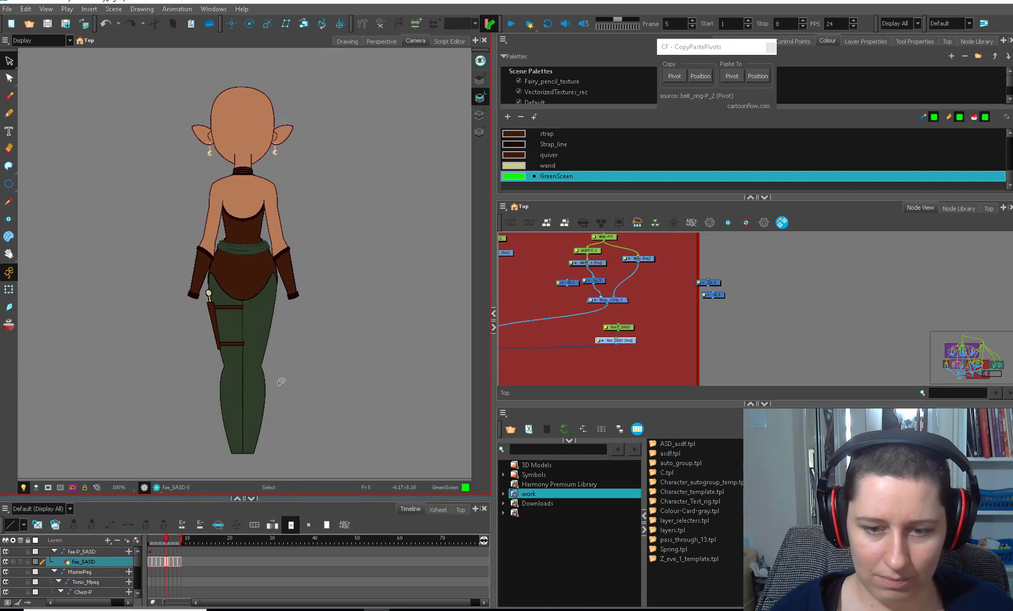
scroll(279, 380, "up", 3)
left_click_drag(168, 541, 168, 542)
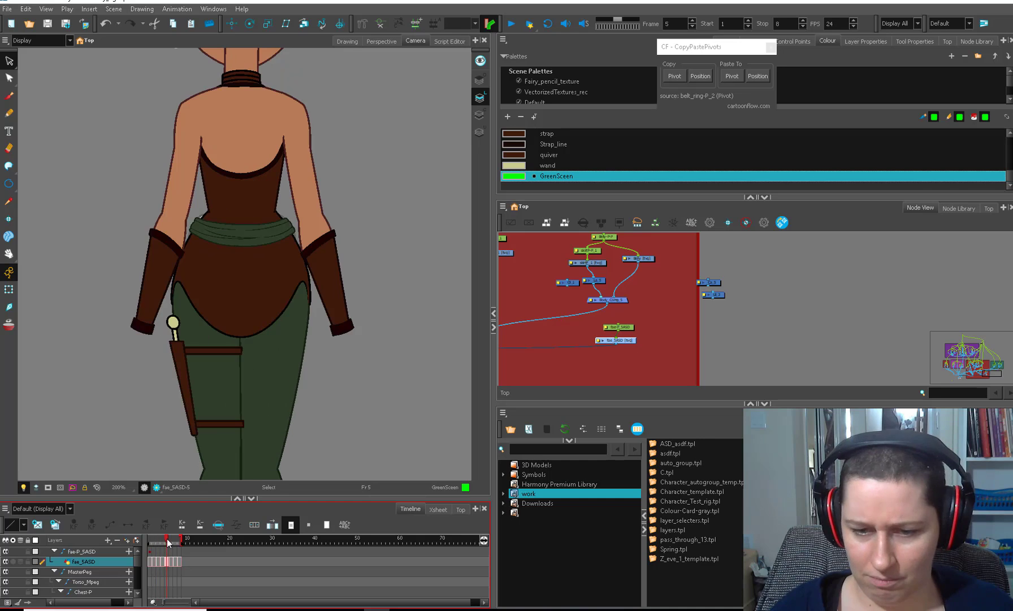
Step: Reshape the left hip corner of the brown skirt in the fae_SASD back-view drawing with the Contour Editor
key("alt+q")
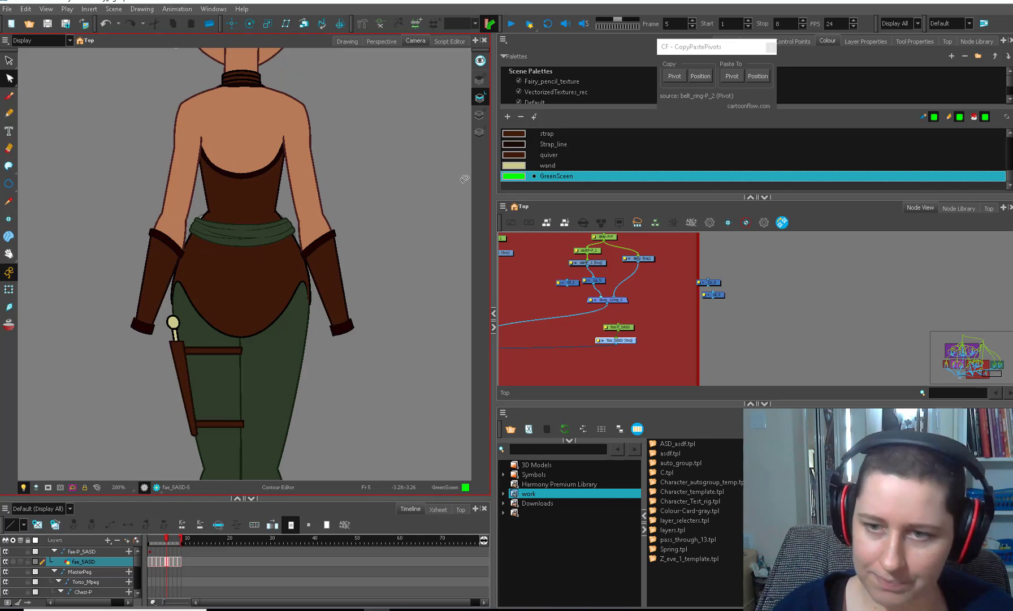
key("alt+t")
scroll(306, 246, "up", 3)
left_click_drag(312, 335, 323, 326)
key("Delete")
left_click_drag(257, 383, 517, 373)
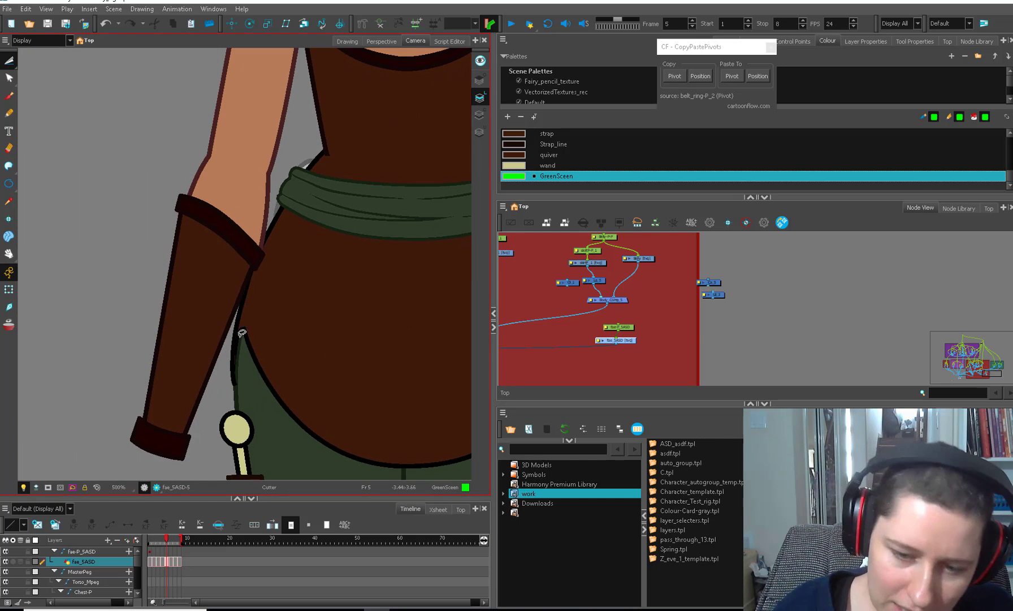
mouse_move(242, 334)
left_mouse_down()
mouse_move(274, 322)
mouse_move(249, 353)
left_mouse_up()
key("alt+q")
left_click(243, 329)
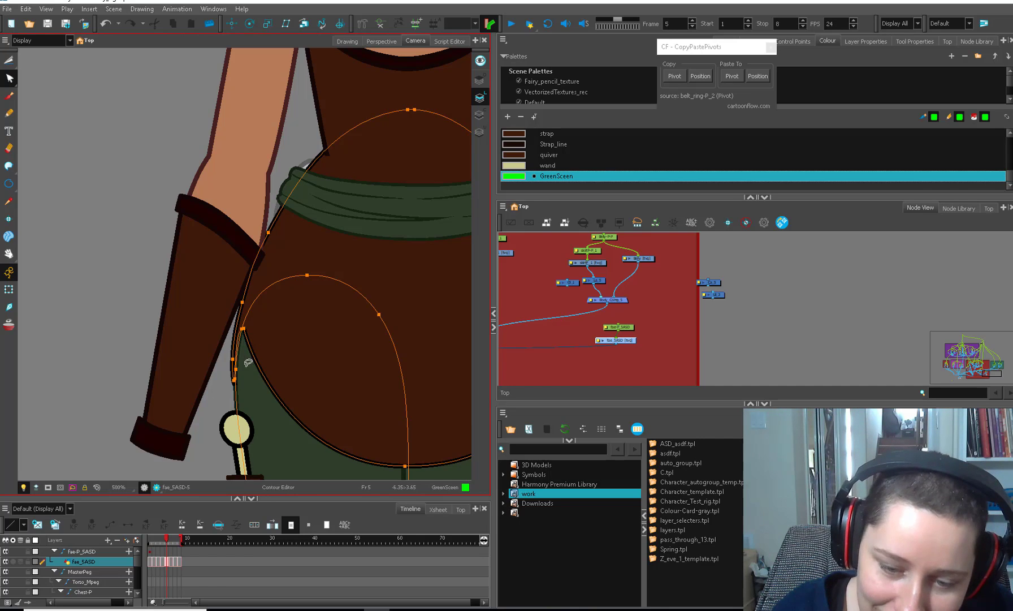
key("Delete")
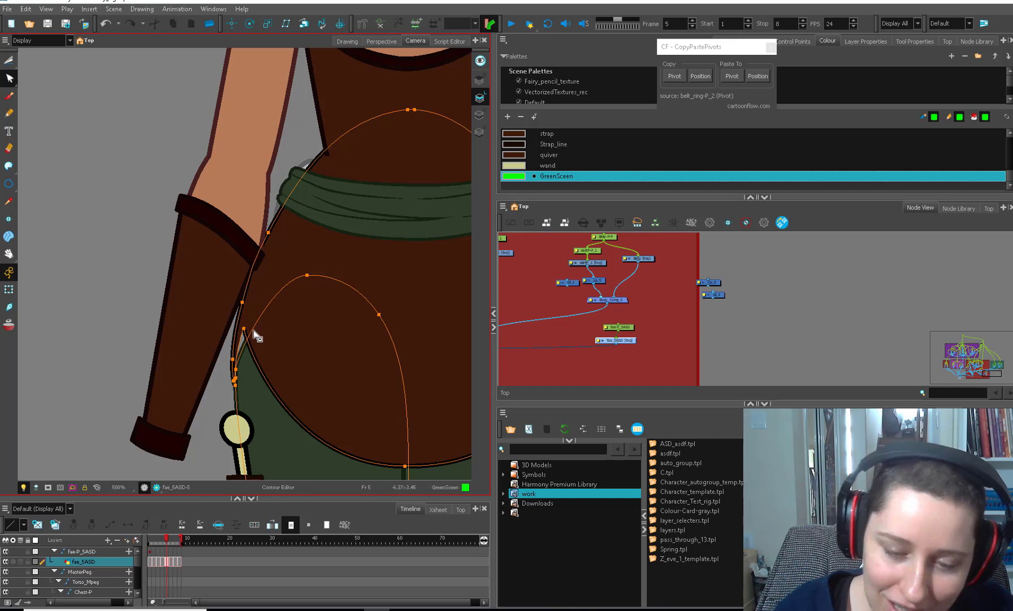
scroll(245, 332, "up", 3)
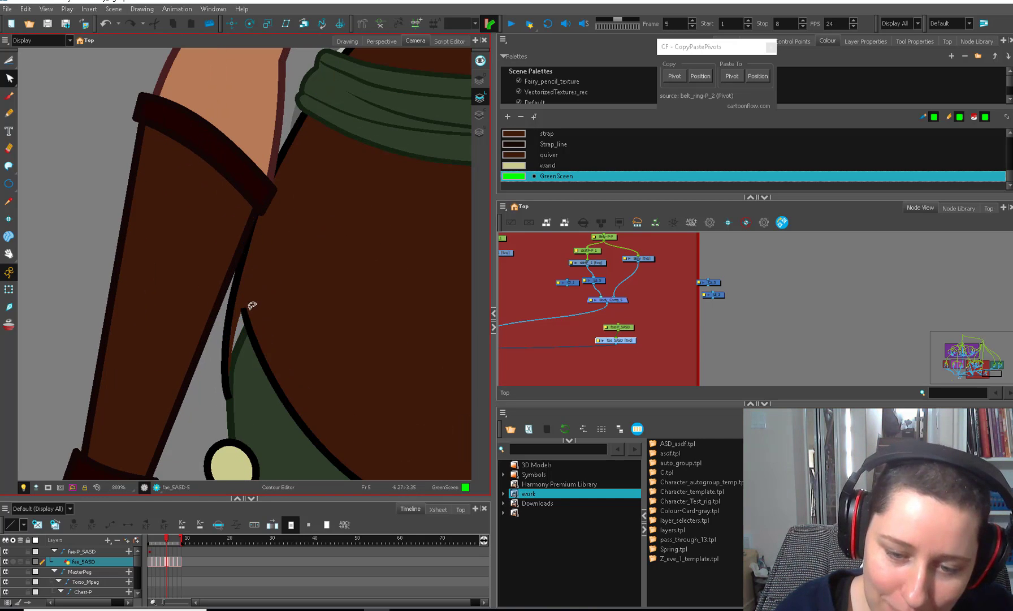
left_click_drag(244, 308, 232, 383)
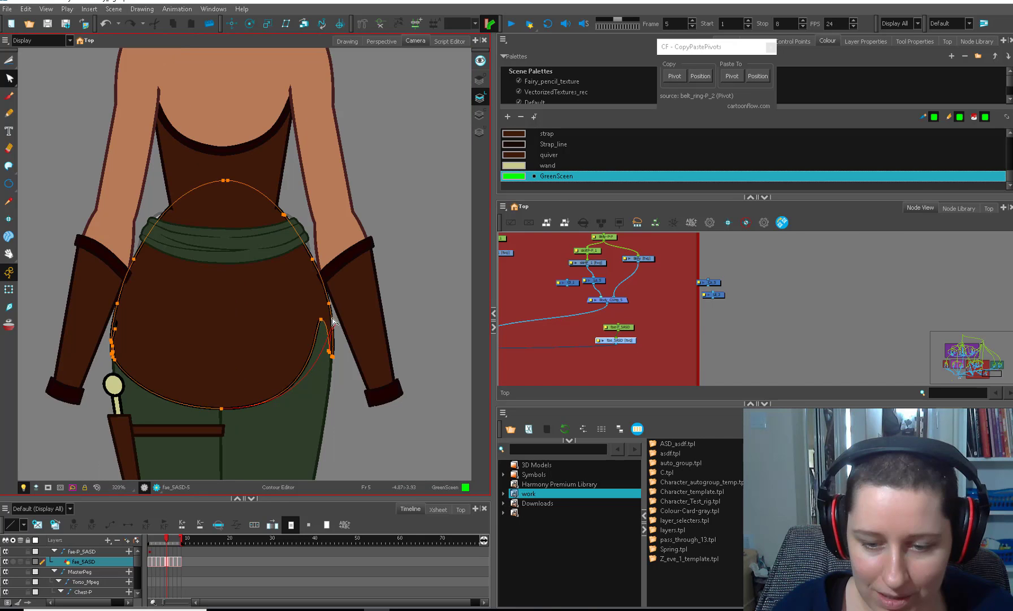
Step: Draw a large hair Trace circle around the back-view skirt with the Ellipse tool on the fae_SASD drawing
left_click_drag(333, 325, 333, 321)
left_click_drag(247, 419, 233, 400)
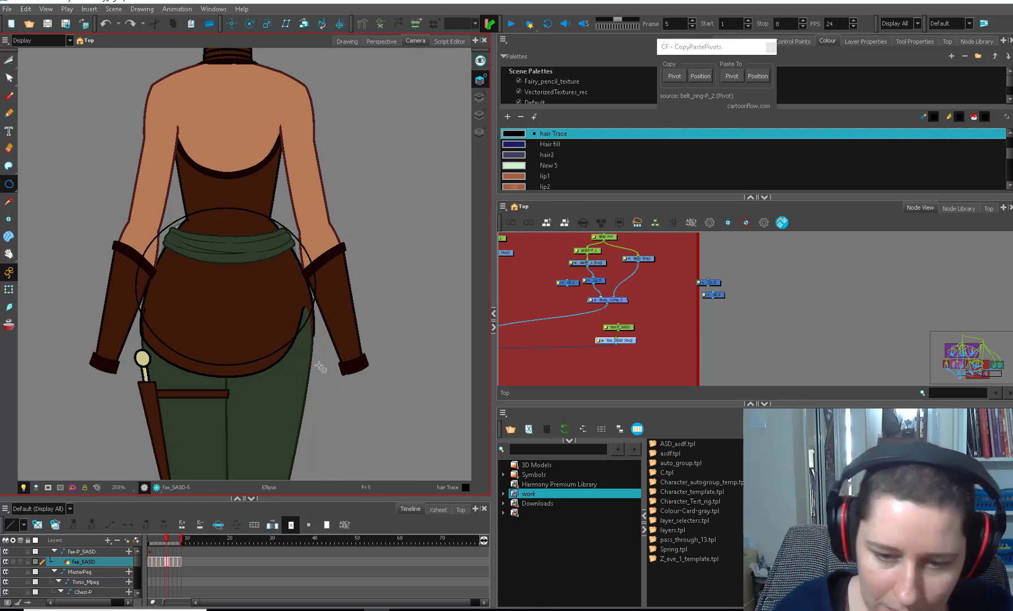
mouse_move(323, 362)
left_mouse_down()
mouse_move(313, 385)
mouse_move(312, 375)
left_mouse_up()
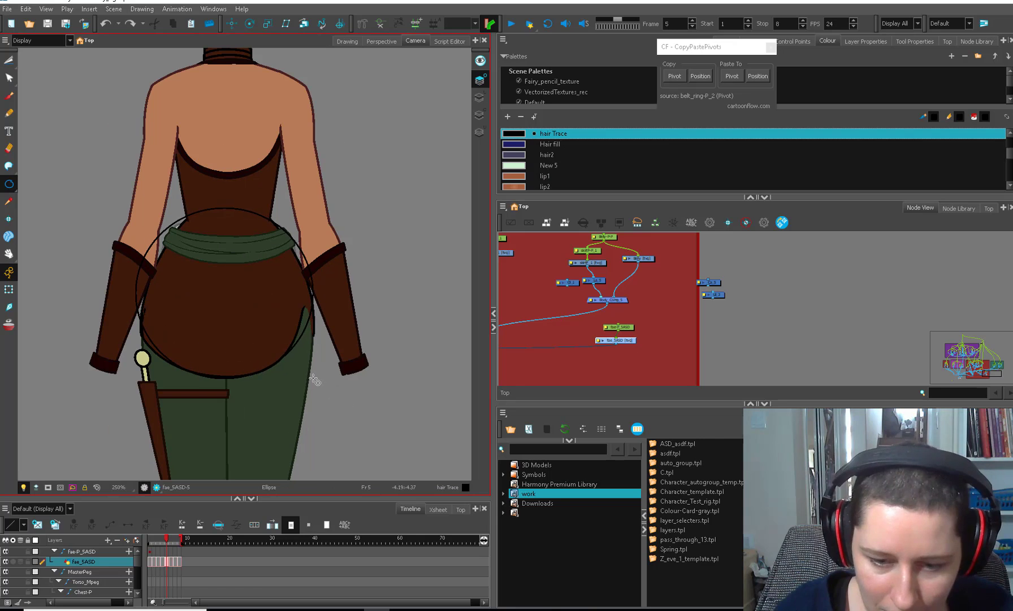
key("ctrl+z")
Step: Disable the fae_SASD reference nodes and paste the circle into the Belly drawing at frame 1
key("alt+s")
left_click_drag(595, 346, 646, 323)
key("d")
left_click_drag(638, 257, 637, 260)
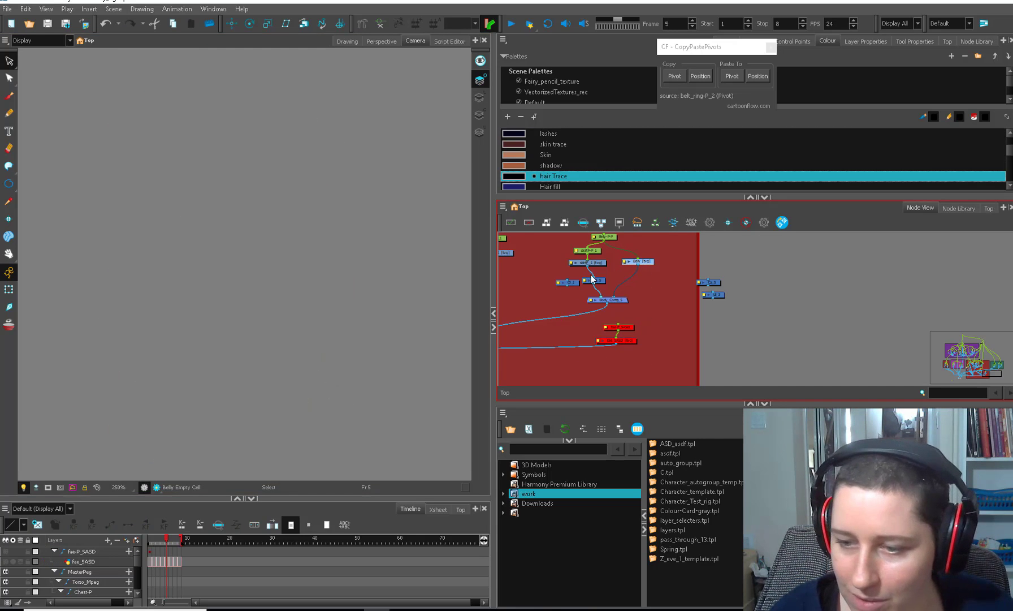
key("ctrl+c")
left_click(151, 538)
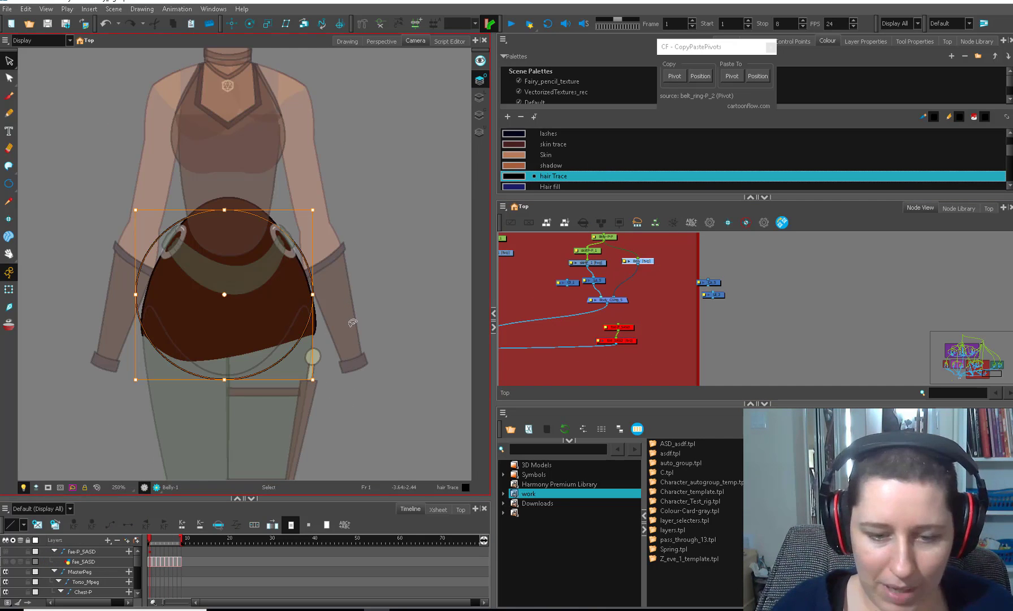
Step: Nudge the pasted circle right to centre it over the Belly shape
scroll(302, 349, "up", 2)
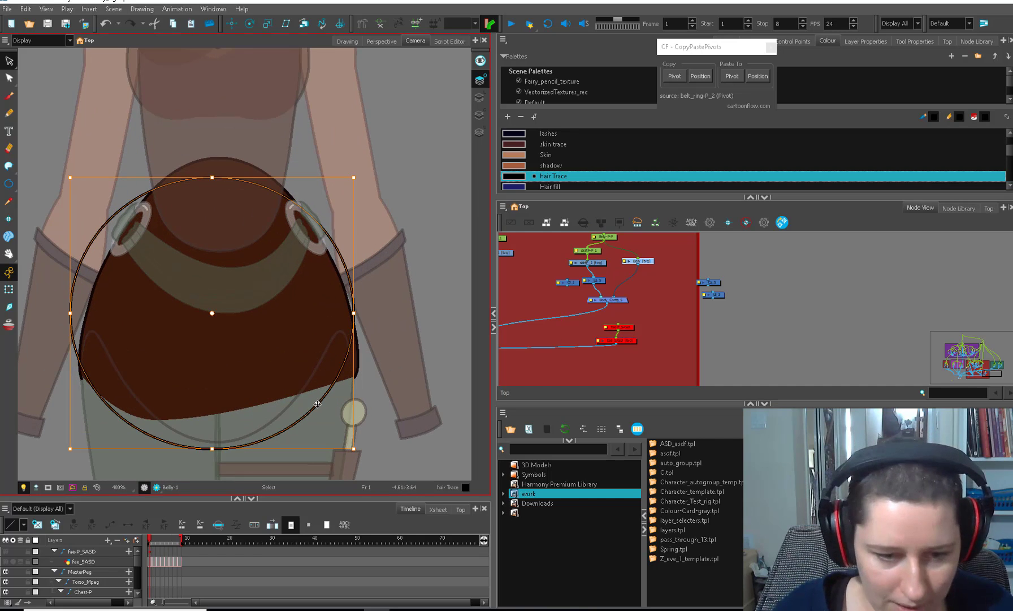
key("Escape")
key("ctrl+a")
key("Right")
key("Right")
key("Right")
key("Right")
key("Right")
key("Right")
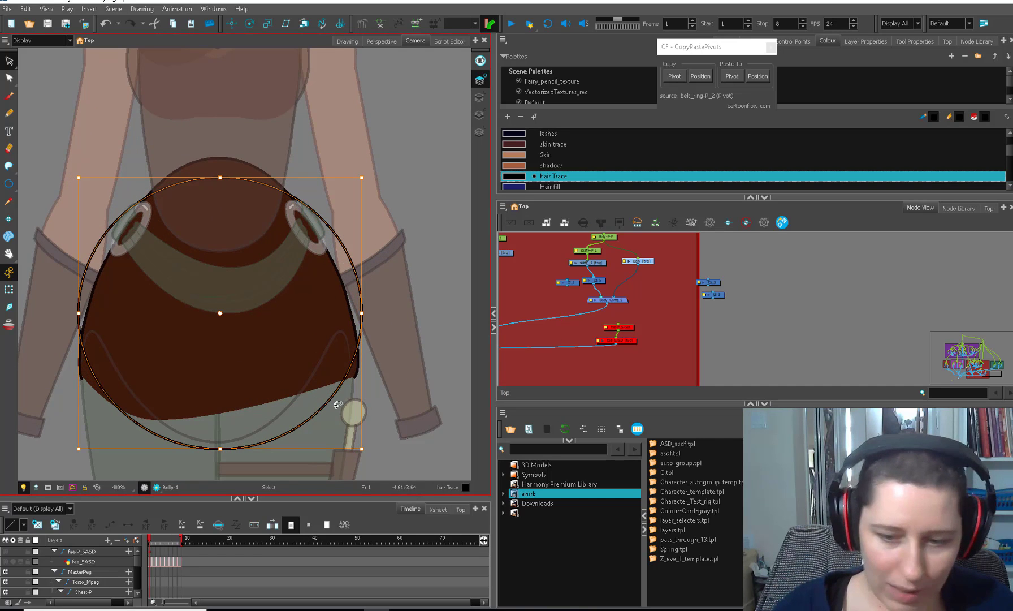
Step: Move the circle slightly lower so its bottom arc sits below the Belly's slanted lower edge
key("alt+t")
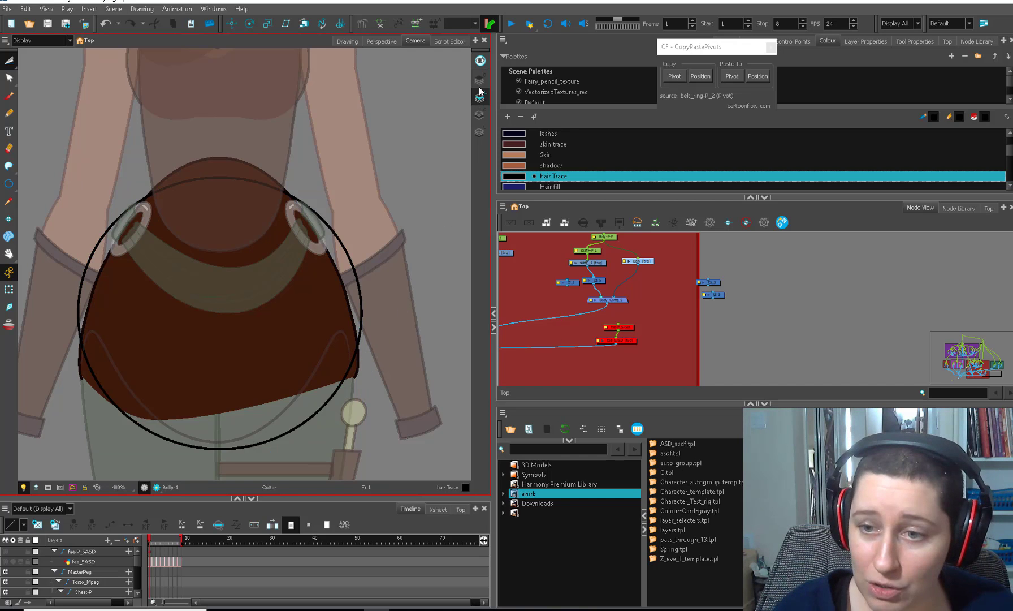
left_click(358, 355)
key("alt+s")
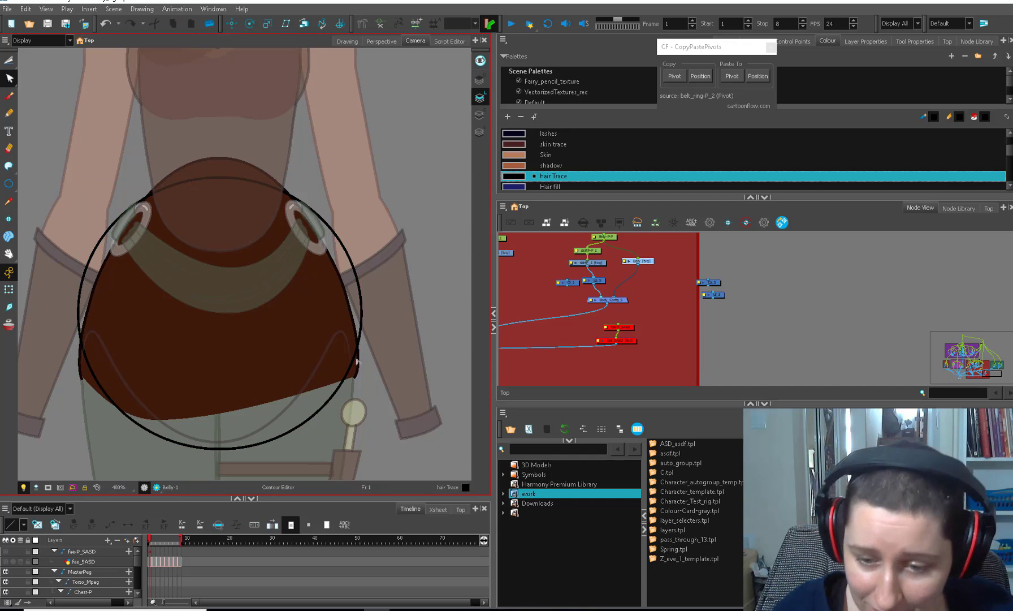
left_click_drag(327, 410, 327, 411)
key("alt+t")
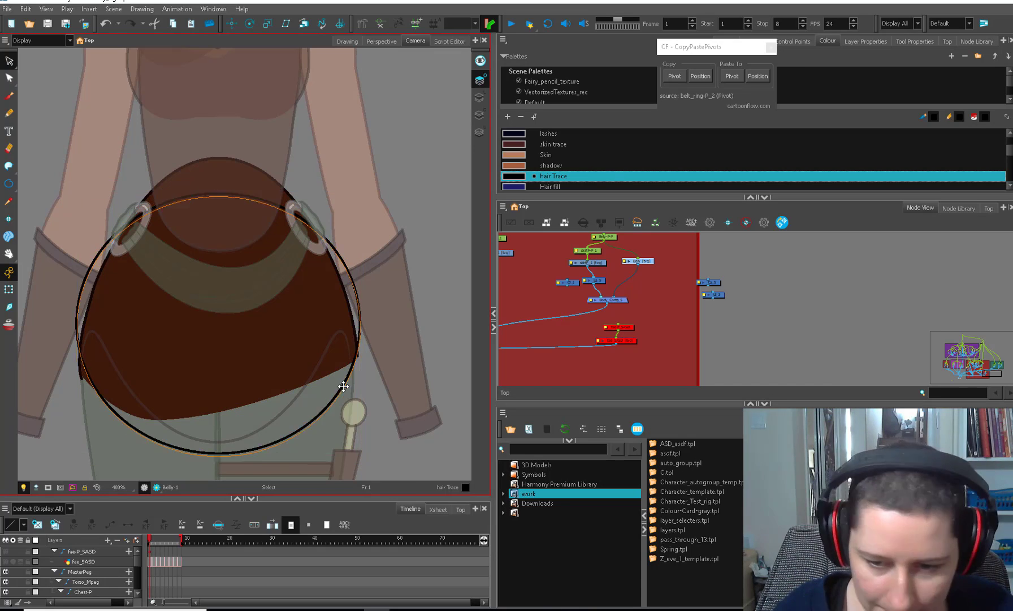
Step: Trim away the circle's upper arc and join its bottom arc to the Belly's side contours as one closed outline
left_click(153, 210)
key("Delete")
key("alt+q")
left_click_drag(84, 427, 220, 389)
key("2")
key("2")
left_click(183, 382)
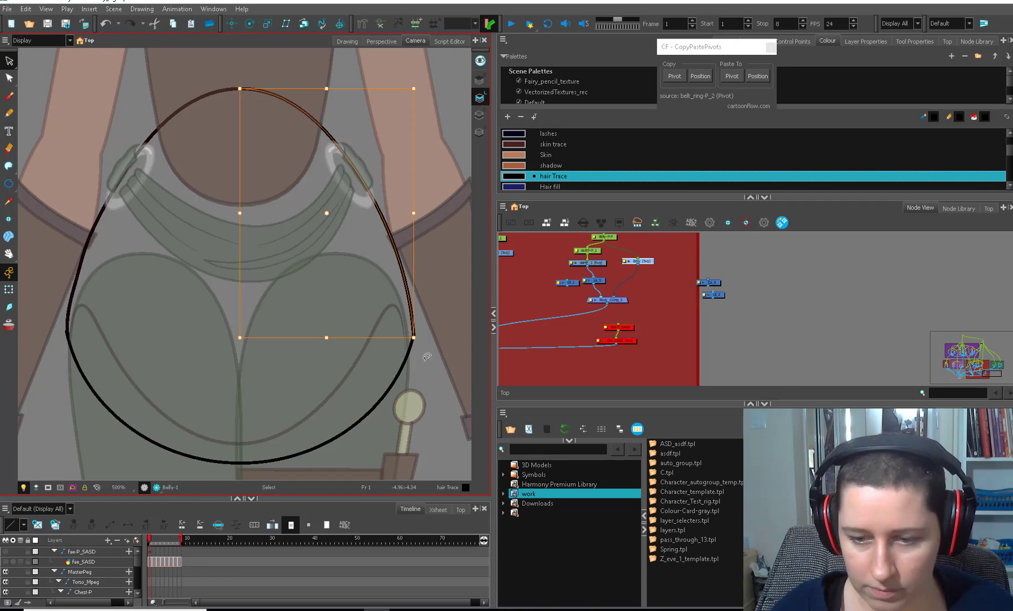
Step: Select all the Belly outline strokes and flatten them into one contour
left_click(412, 350)
key("ctrl+a")
left_click(428, 282)
key("ctrl+a")
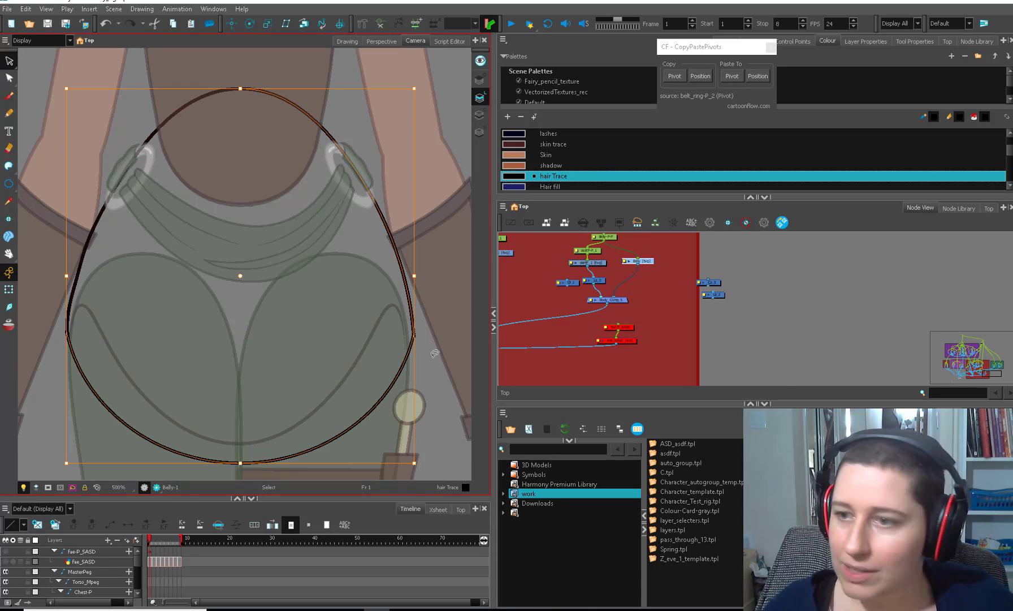
left_click(910, 40)
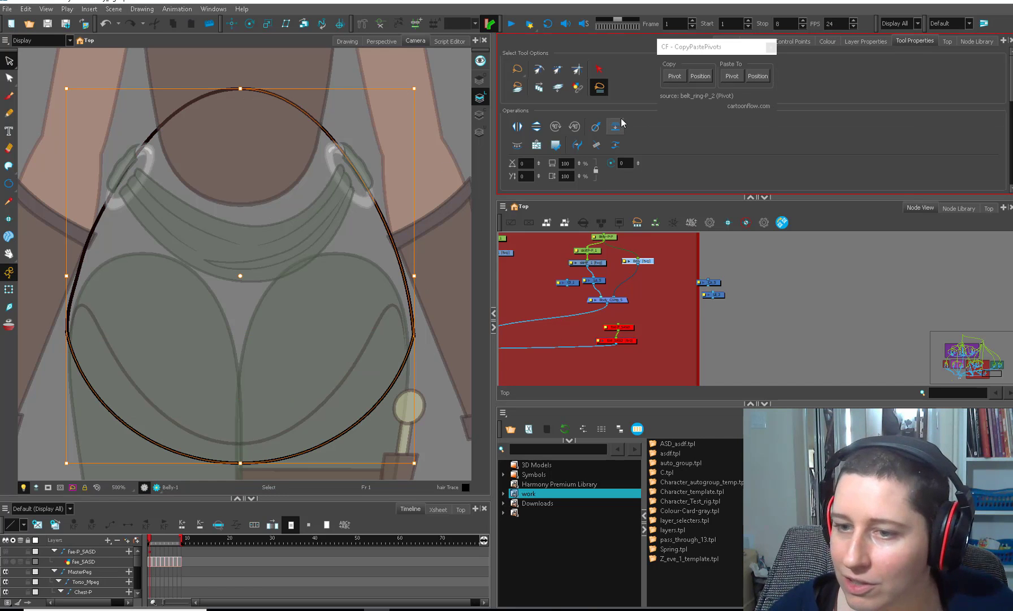
Step: Clean up the Belly outline where the strokes meet at both hips, using the Contour Editor
key("alt+q")
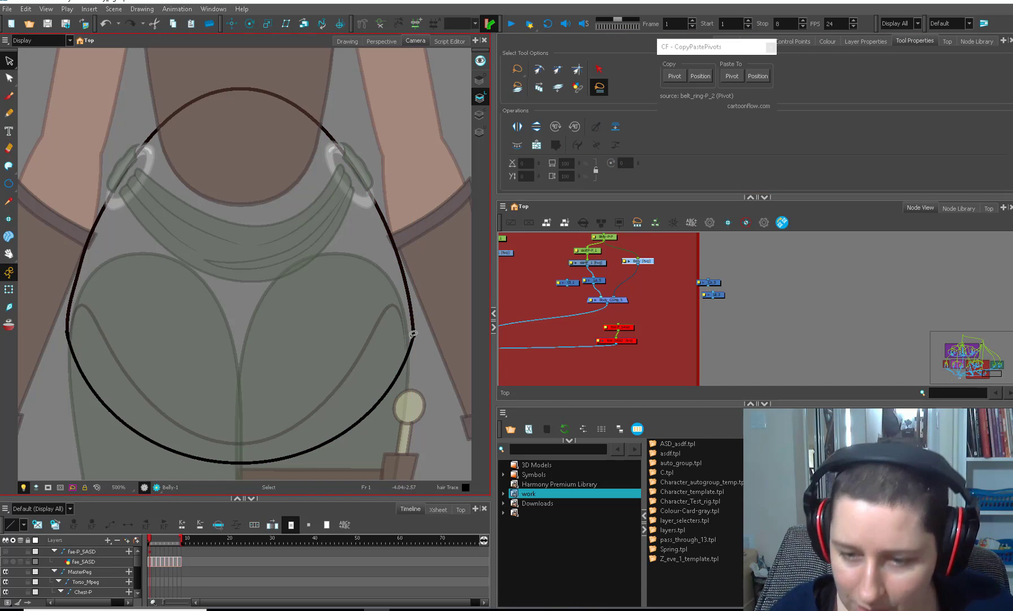
left_click(413, 341)
scroll(417, 347, "up", 3)
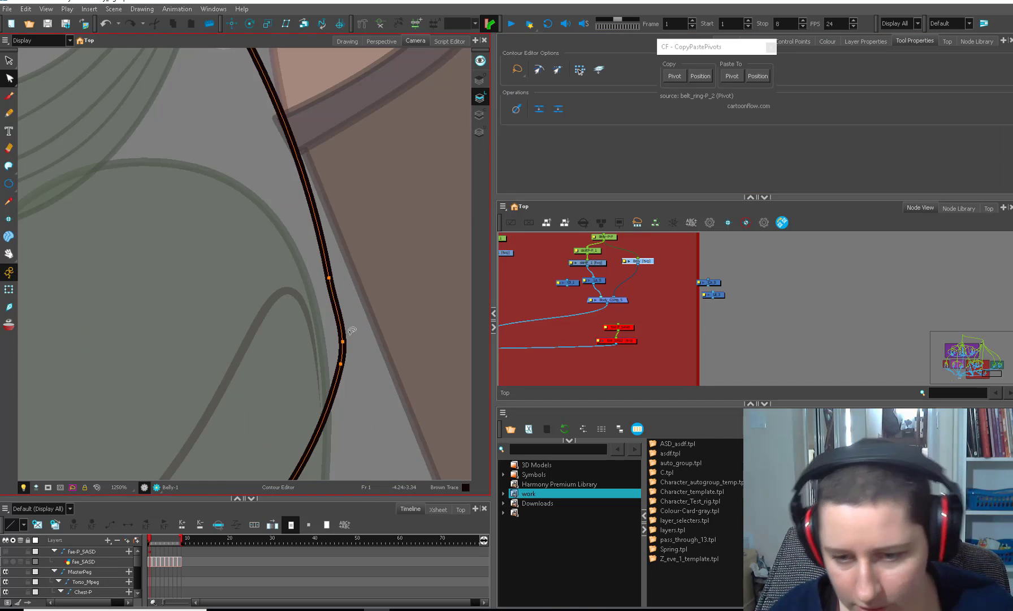
left_click(354, 322)
scroll(349, 331, "down", 4)
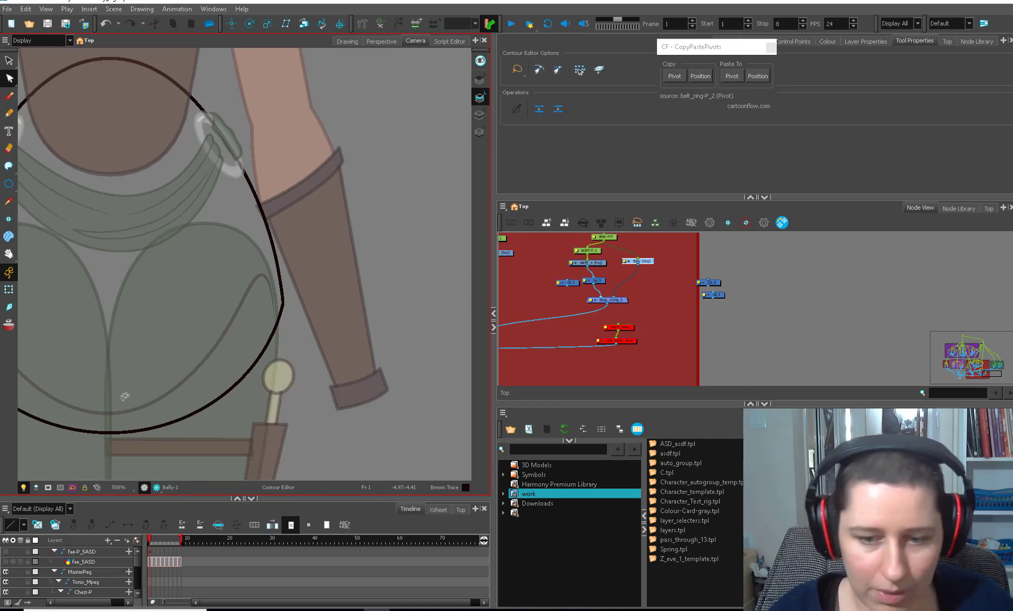
left_click(172, 294)
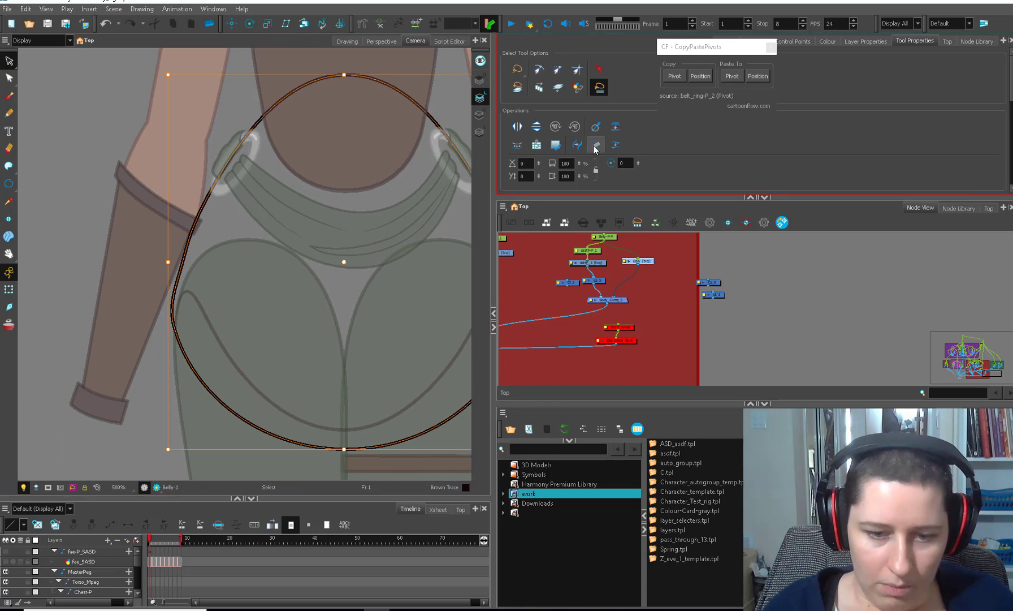
left_click(182, 298)
scroll(380, 272, "down", 3)
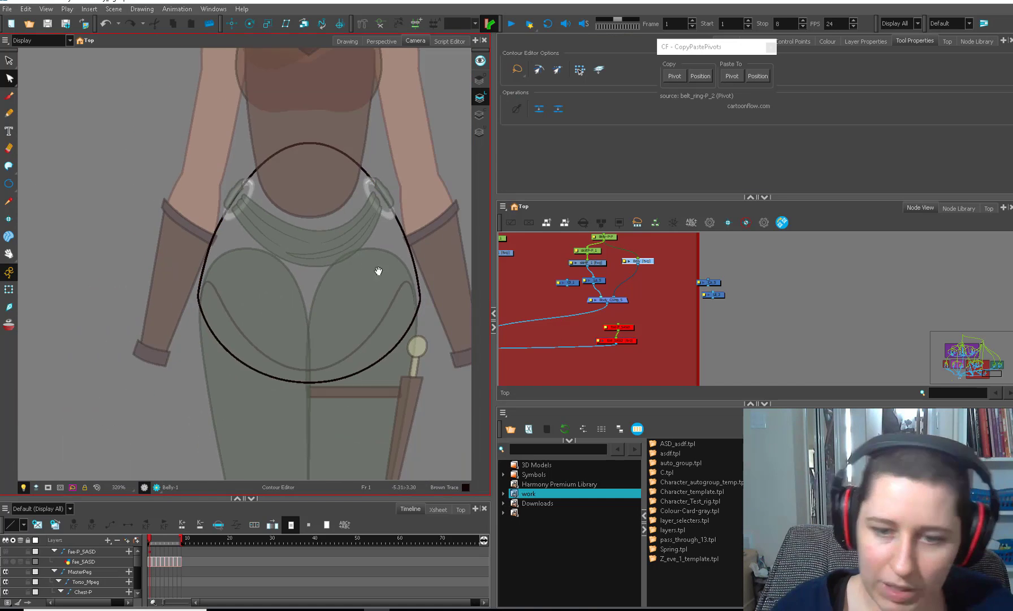
Step: Fill the closed Belly outline with the Top colour and select the Belly layer in the full character view
key("alt+s")
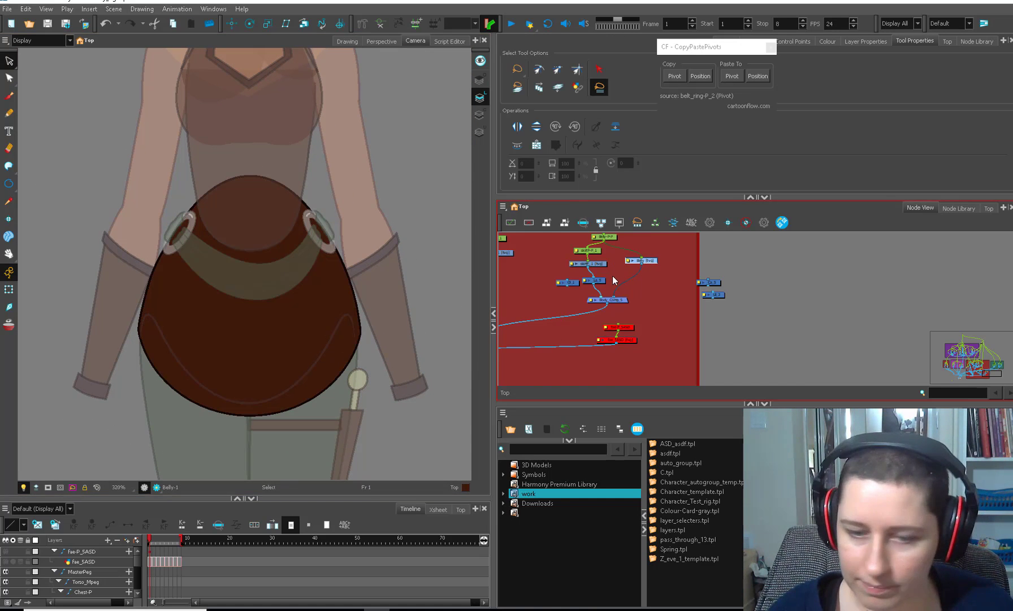
key("shift+t")
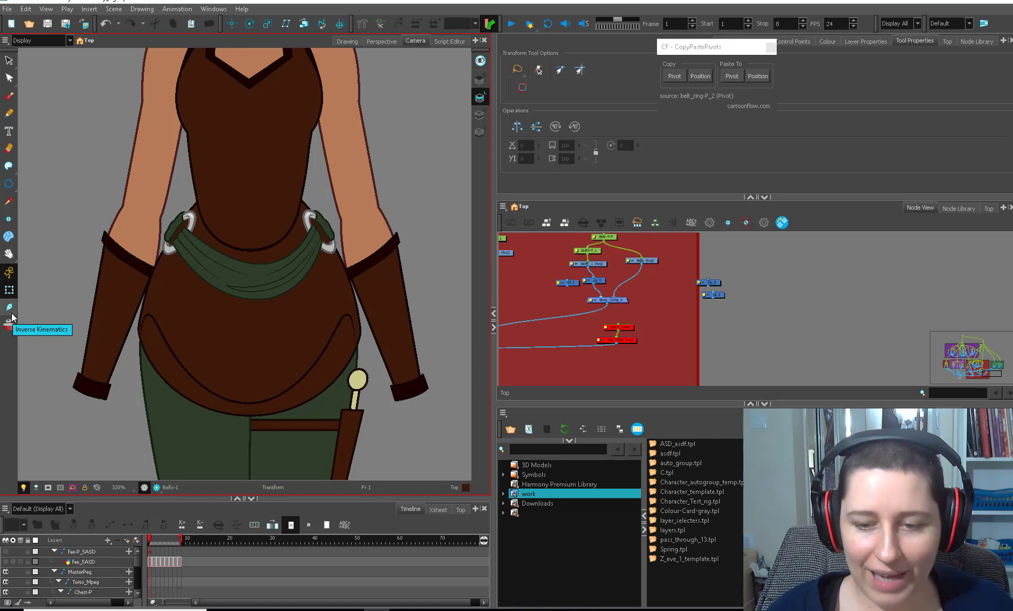
left_click(334, 365)
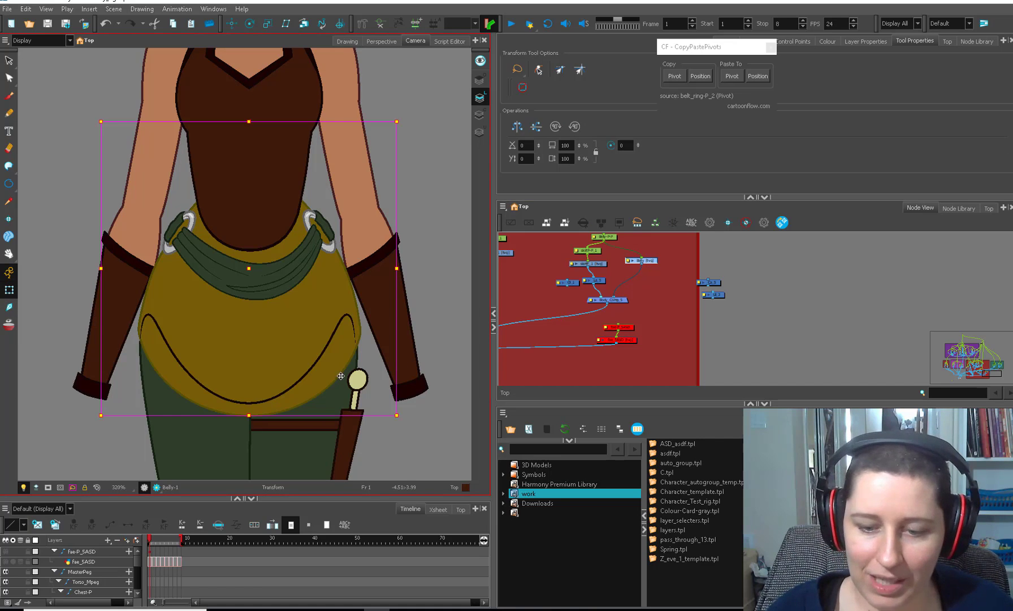
Step: Move the disabled fae_SASD reference nodes to the left of Body_Comp_4
left_click_drag(600, 311, 685, 305)
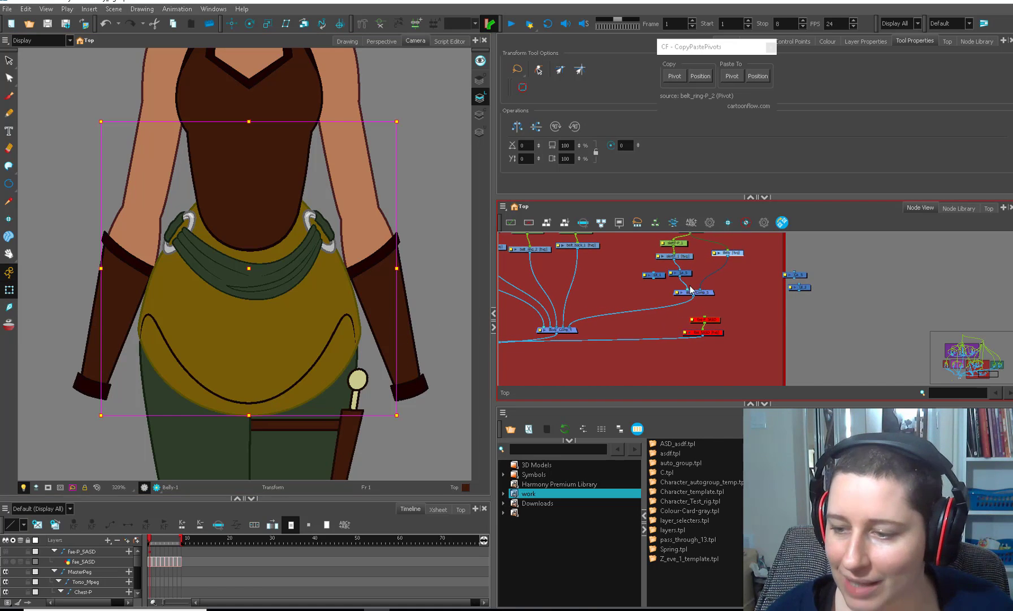
left_click(713, 333)
left_click_drag(532, 314, 500, 312)
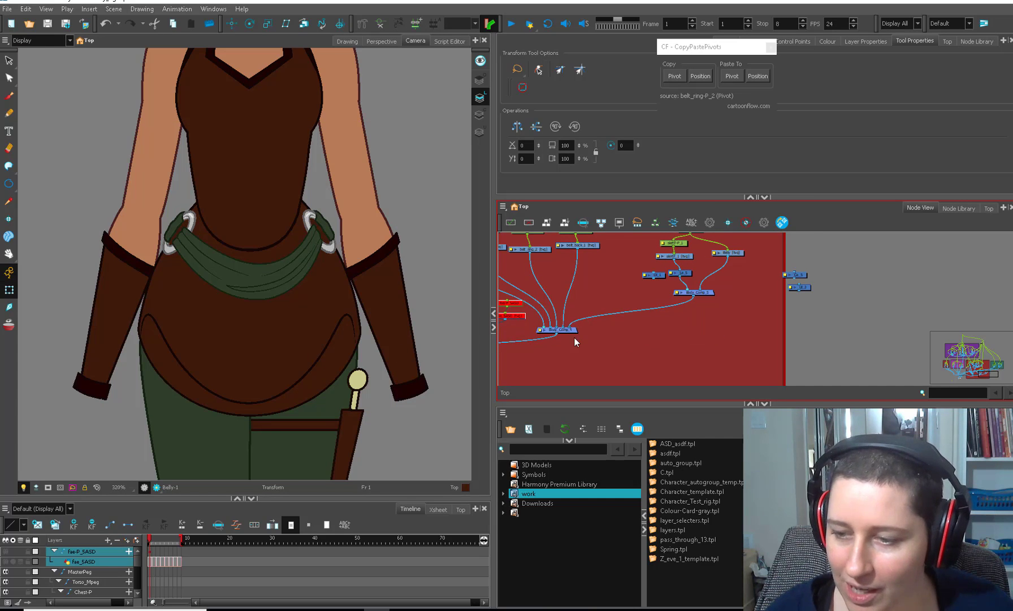
Step: Duplicate the Body_Comp_5 composite and place the copy beside it
scroll(576, 337, "down", 2)
left_click(717, 298)
key("ctrl+c")
key("ctrl+v")
scroll(723, 304, "up", 2)
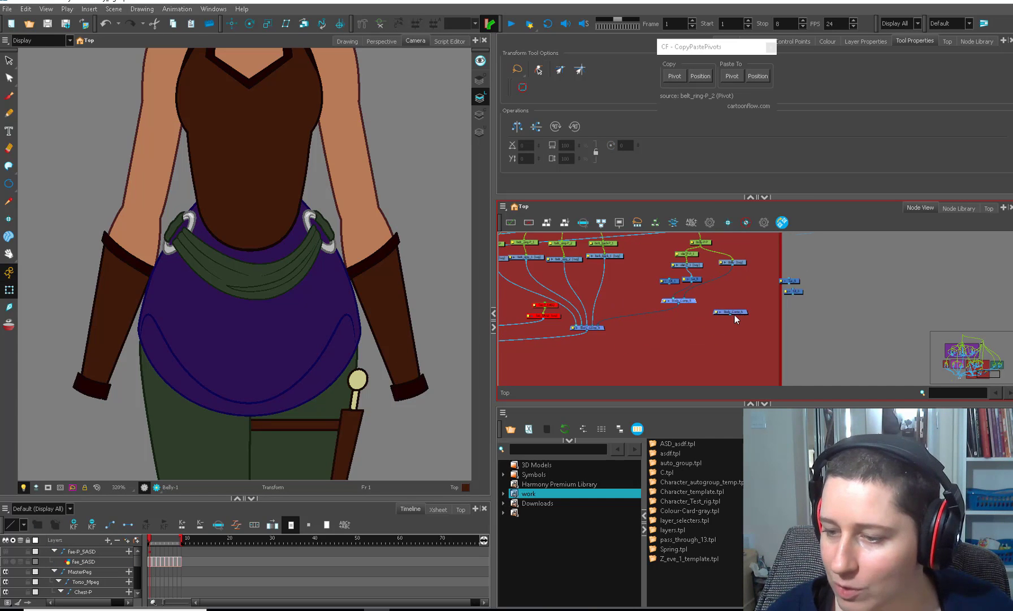
Step: Rename Body_Comp_5 as Body_Front and its duplicate composite as Body_Behind
double_click(648, 294)
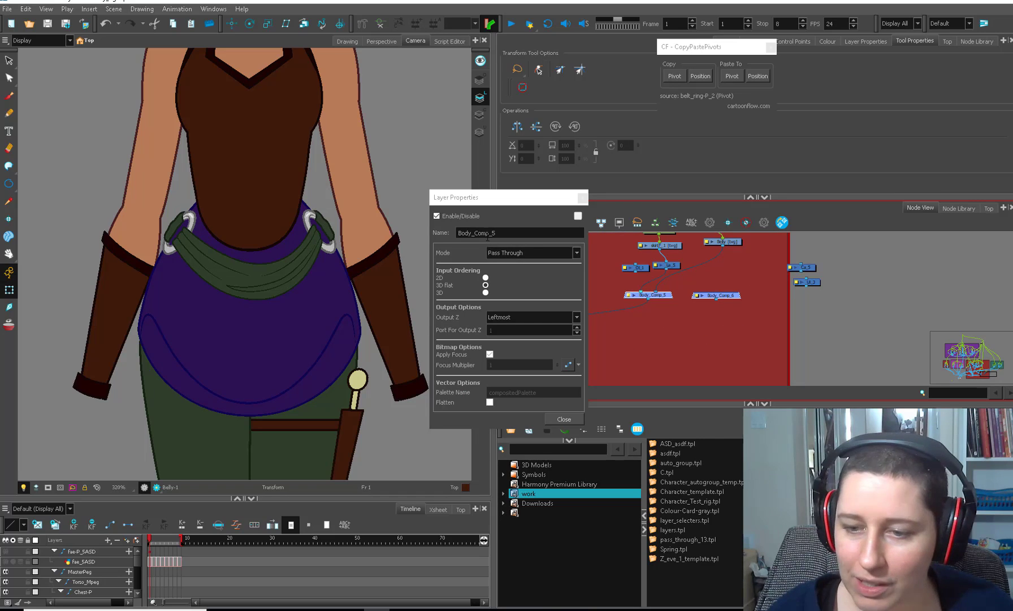
left_click_drag(475, 233, 536, 234)
left_click(582, 197)
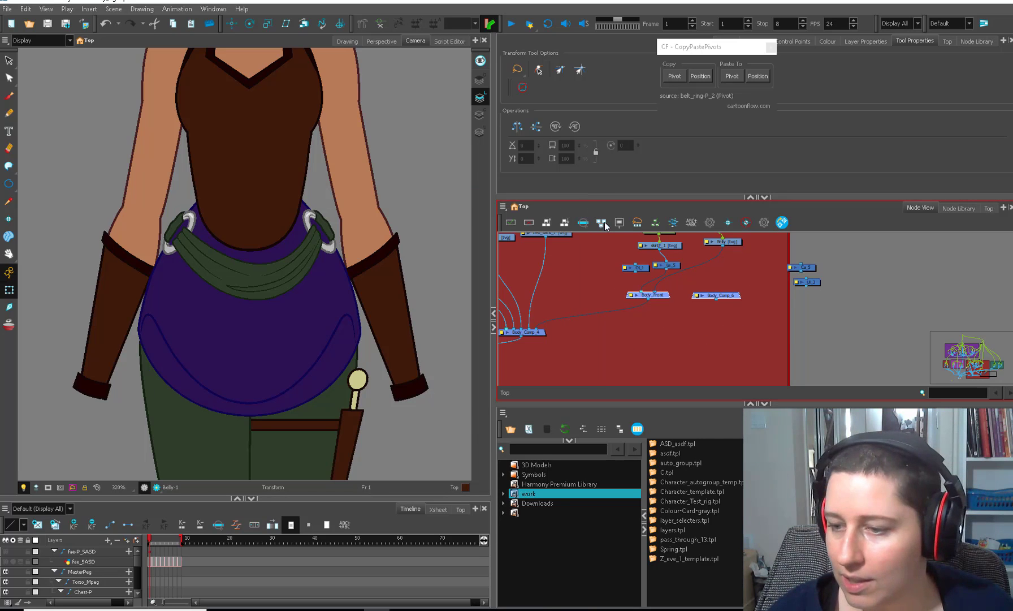
double_click(697, 295)
left_click_drag(473, 233, 546, 230)
type("_Behind")
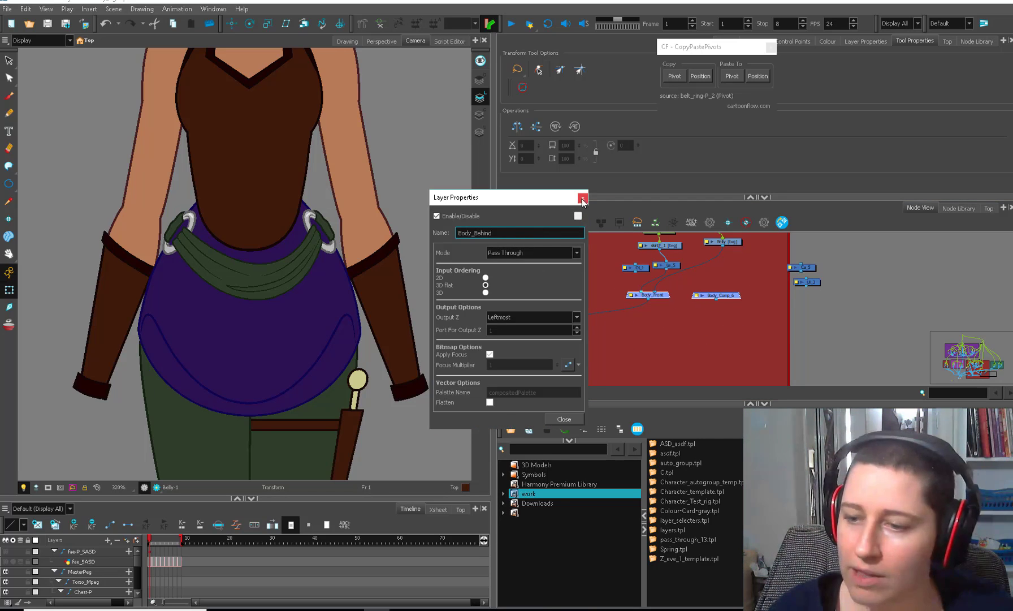
key("Return")
Step: Connect Body_Behind to the character's main composite behind the legs and disconnect the Belly drawing from Body_Front
left_click_drag(718, 294, 710, 305)
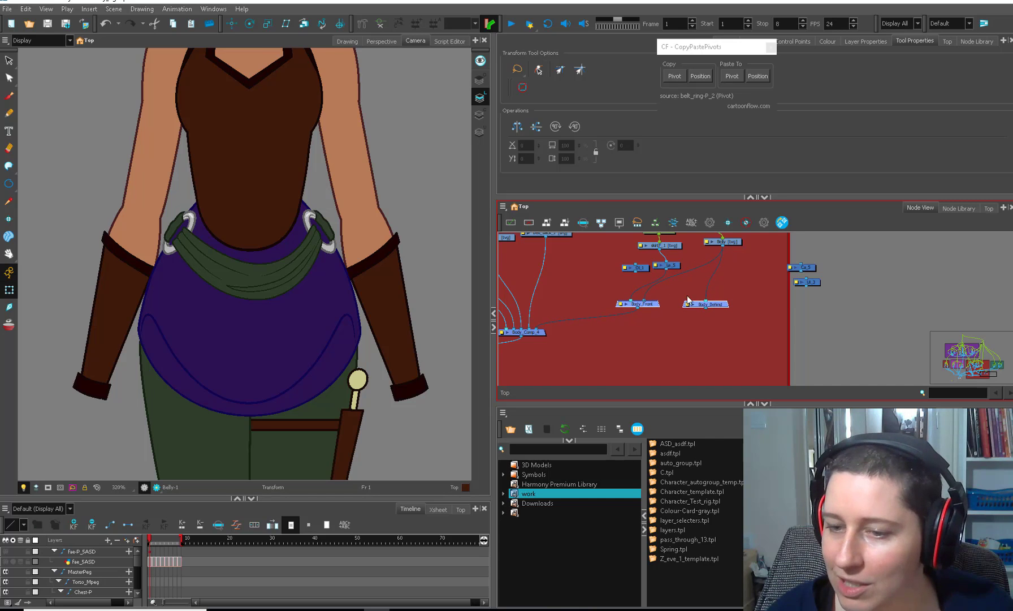
scroll(613, 306, "down", 5)
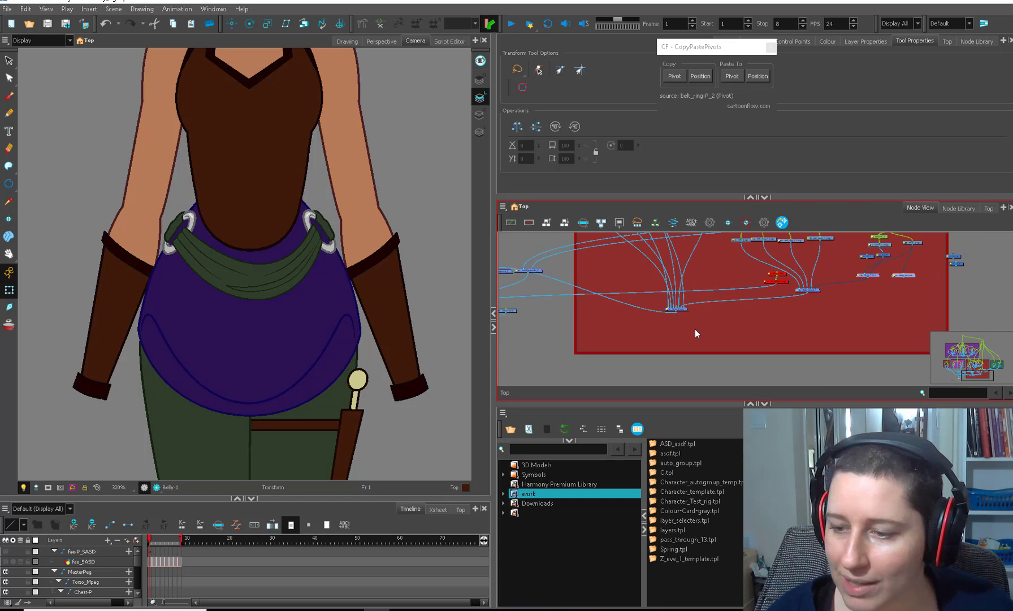
scroll(760, 316, "down", 1)
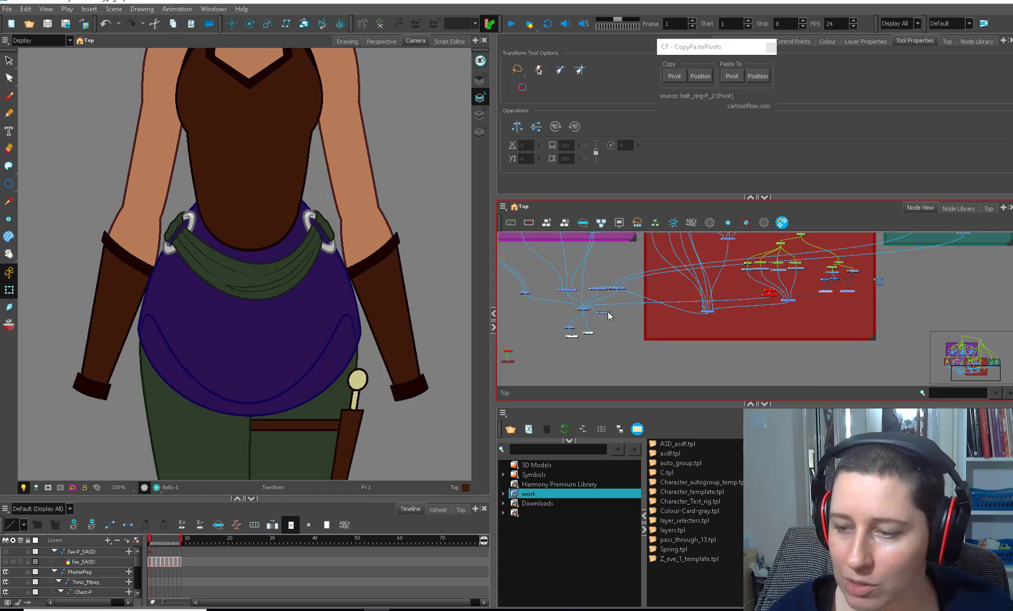
scroll(589, 309, "up", 5)
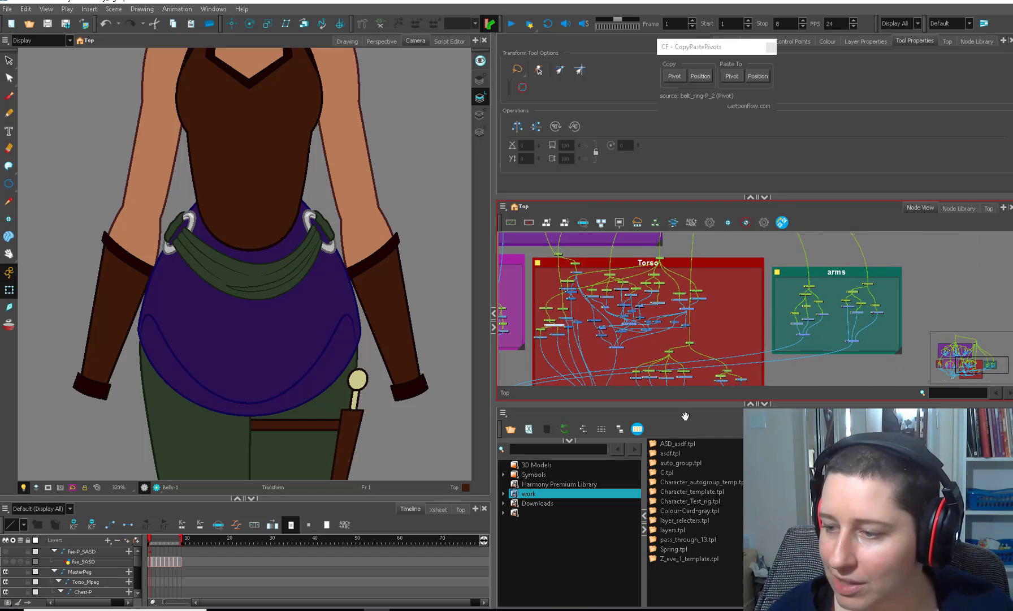
scroll(647, 339, "up", 6)
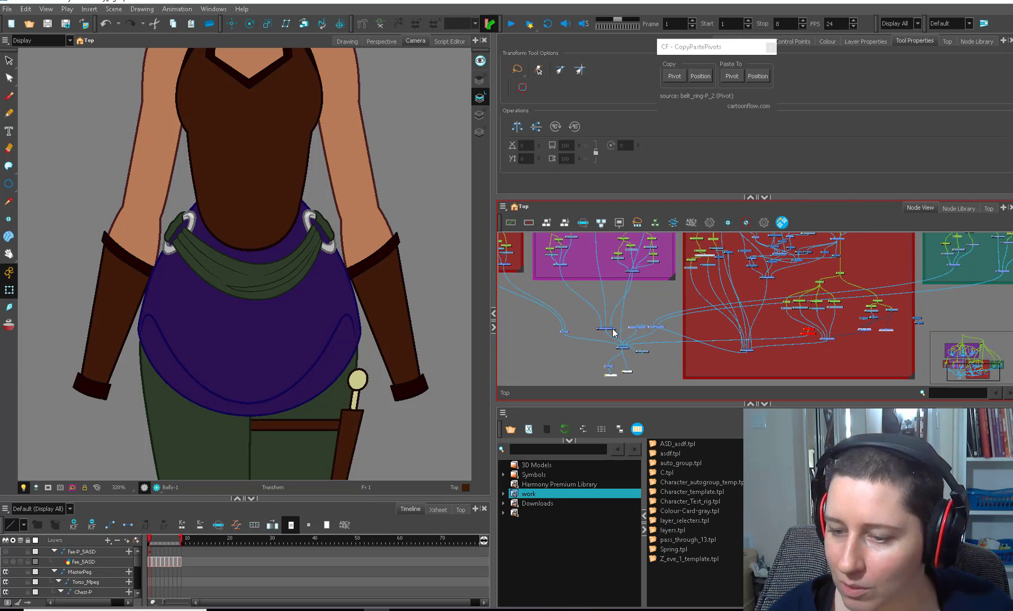
left_click_drag(647, 367, 671, 334)
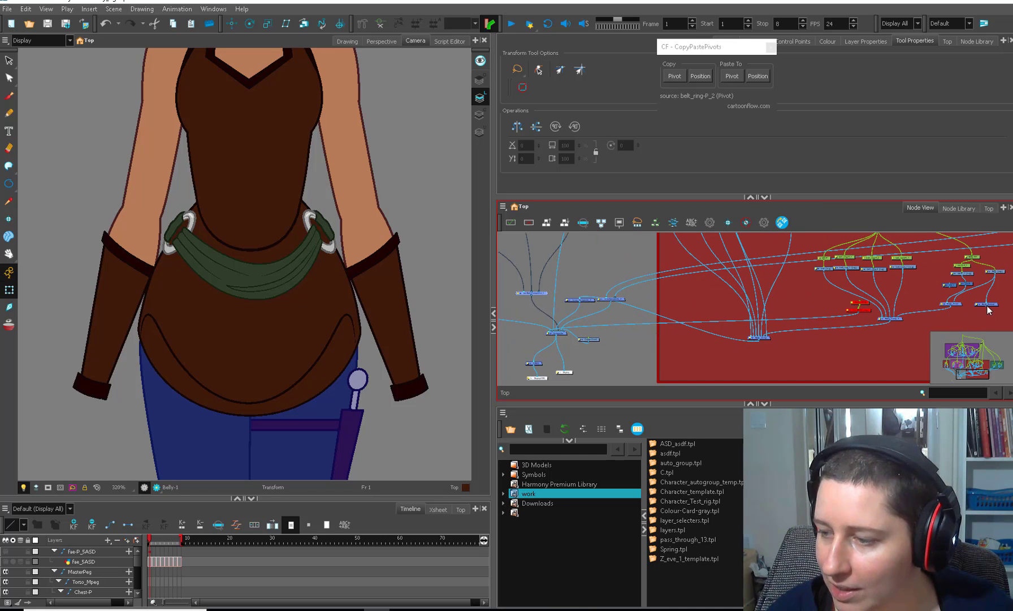
left_click_drag(563, 341, 558, 334)
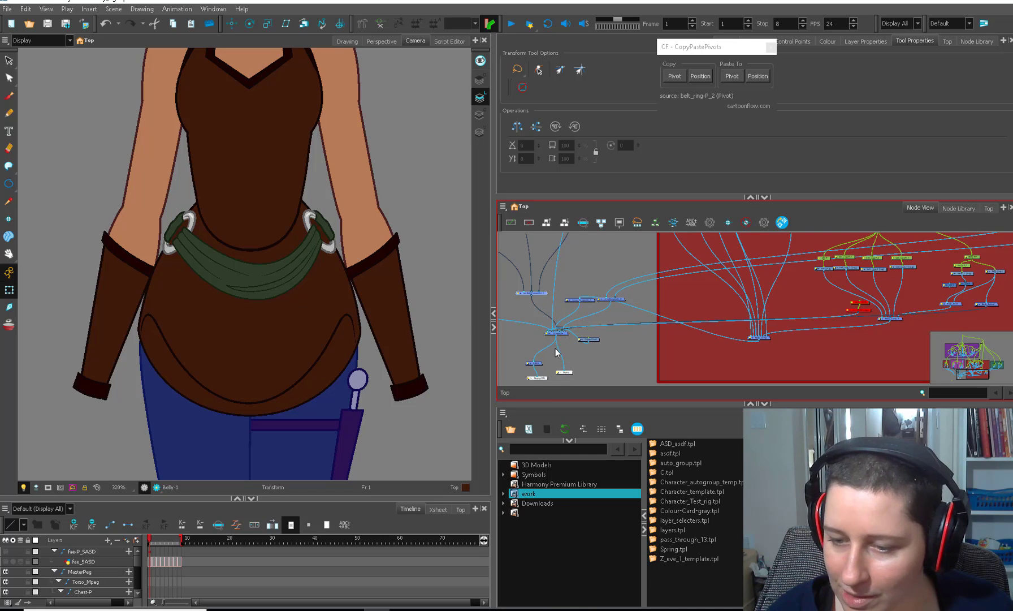
left_click(578, 358)
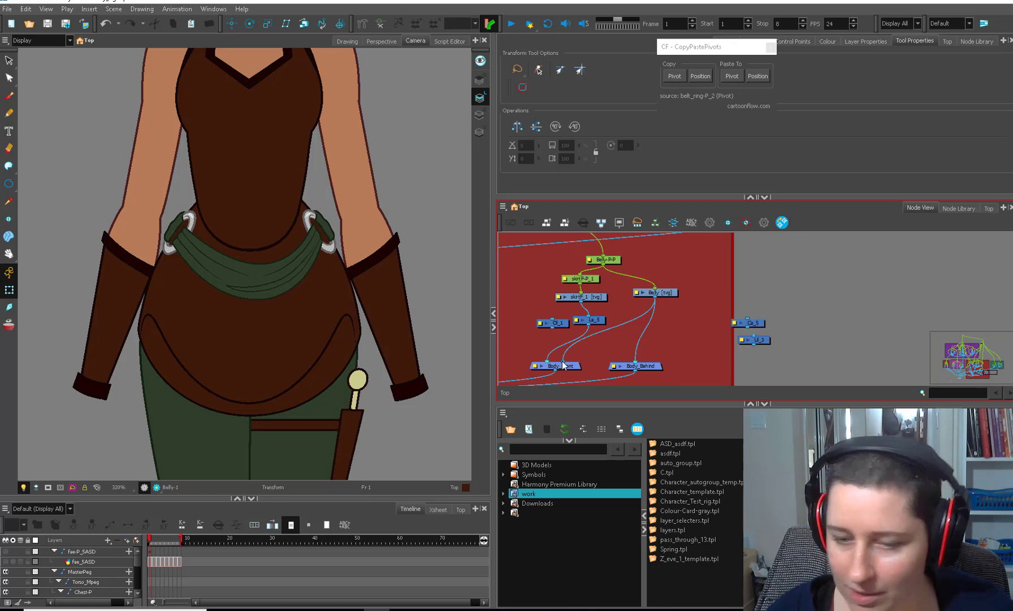
left_click_drag(562, 362, 599, 353)
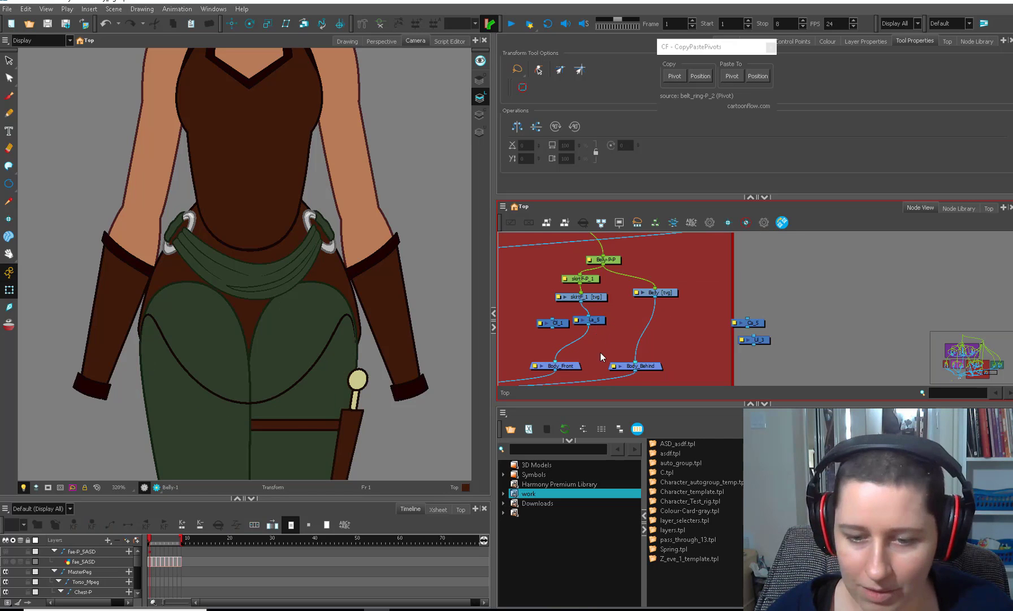
Step: Examine the Belly drawing's outline around the hips with the Contour Editor
left_click_drag(672, 294, 668, 298)
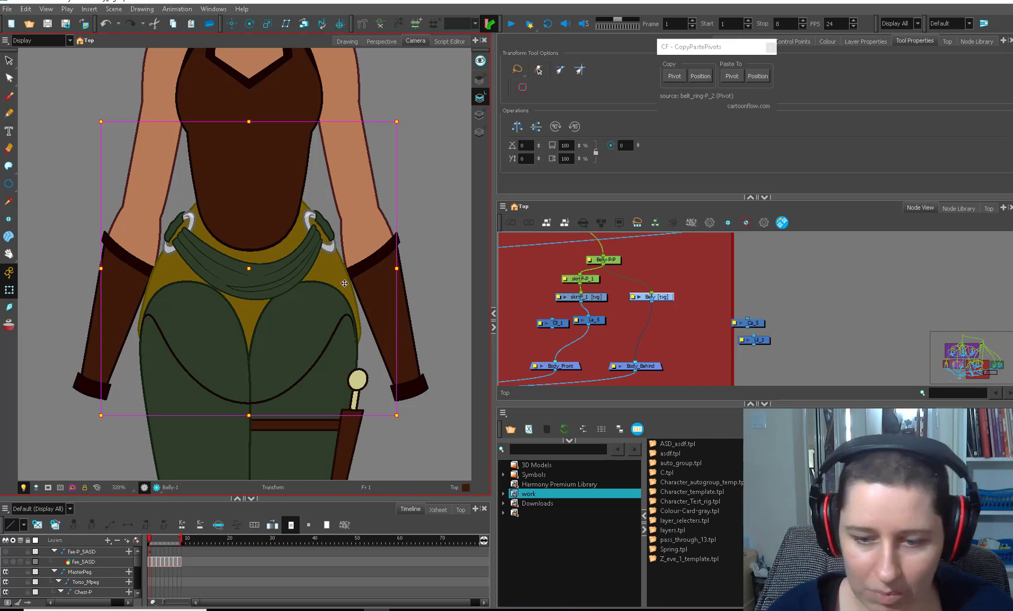
key("alt+q")
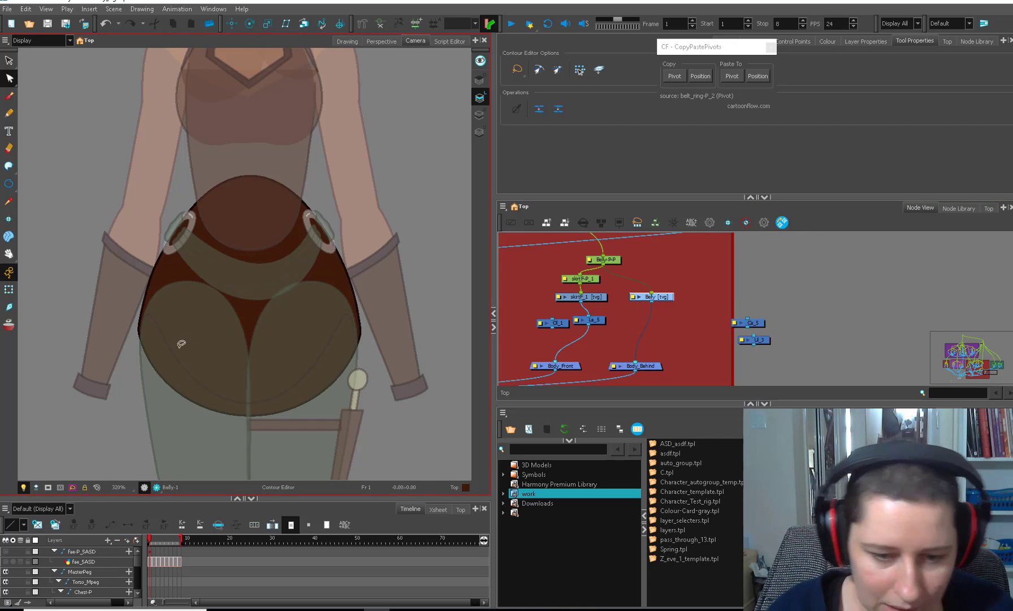
left_click(138, 362)
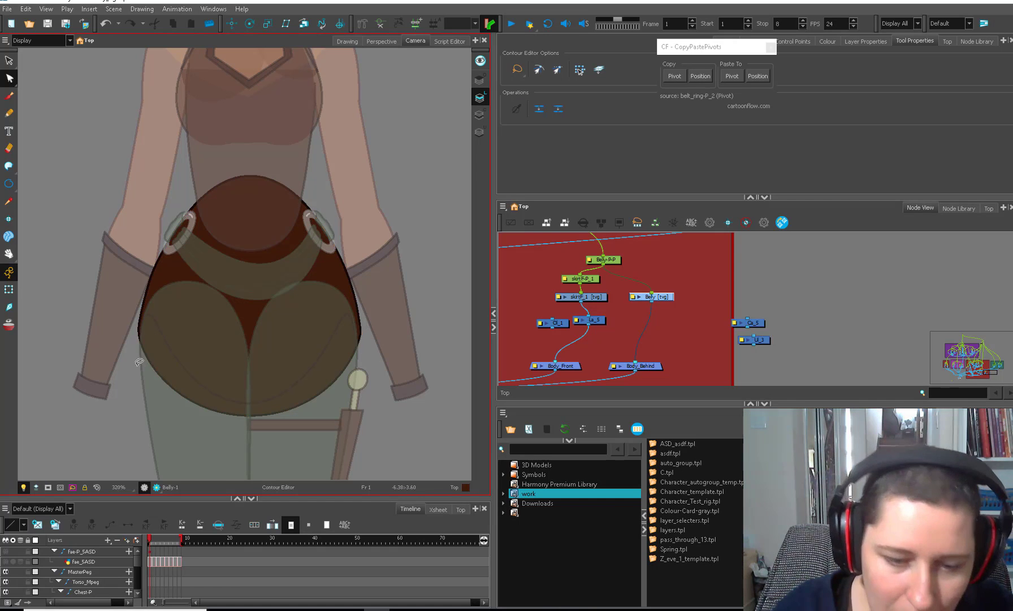
left_click(364, 340)
left_click(385, 339)
key("1")
key("1")
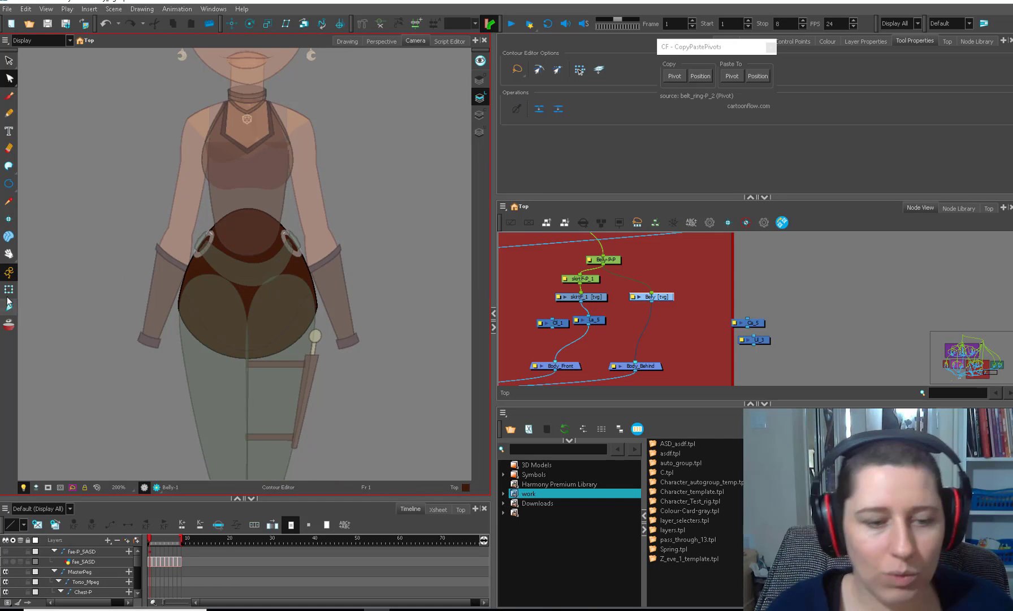
key("shift+t")
Step: Move the fae_SASD reference peg and drawing nodes below Body_Behind
left_click_drag(664, 345, 682, 305)
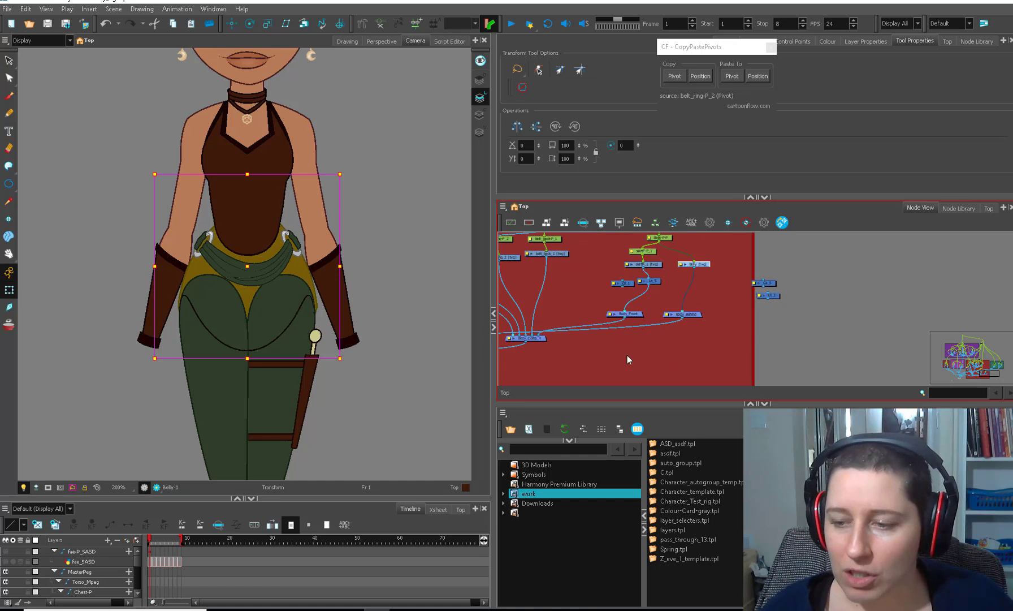
scroll(627, 356, "down", 3)
left_click(579, 265)
left_click_drag(578, 264, 582, 266)
left_click_drag(580, 264, 756, 293)
left_click_drag(737, 294, 554, 344)
scroll(554, 343, "up", 1)
Step: Compare the fae_SASD reference on frames 1 and 5 by enabling its nodes temporarily
key("a")
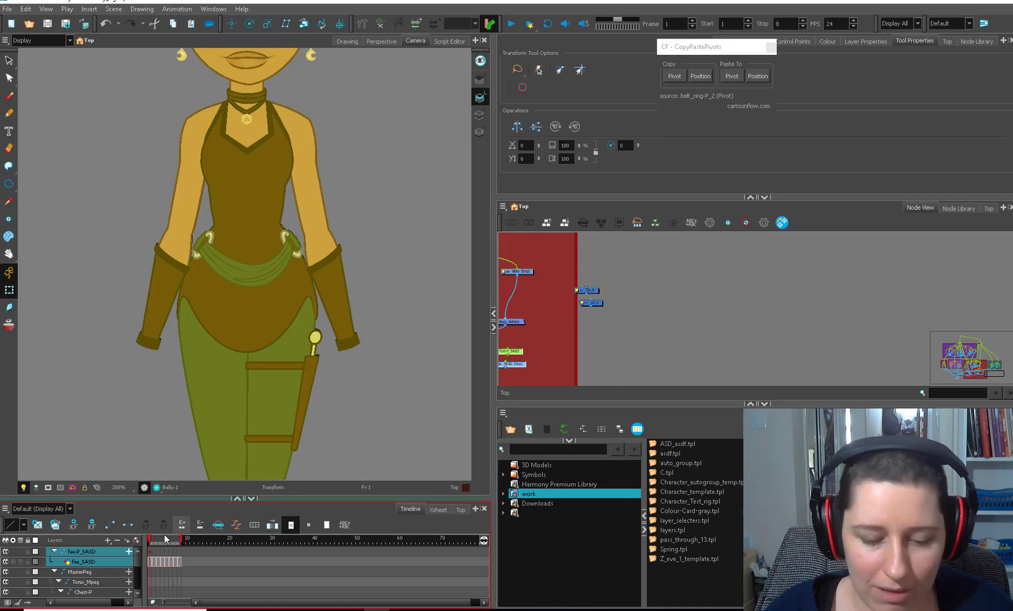
left_click(165, 538)
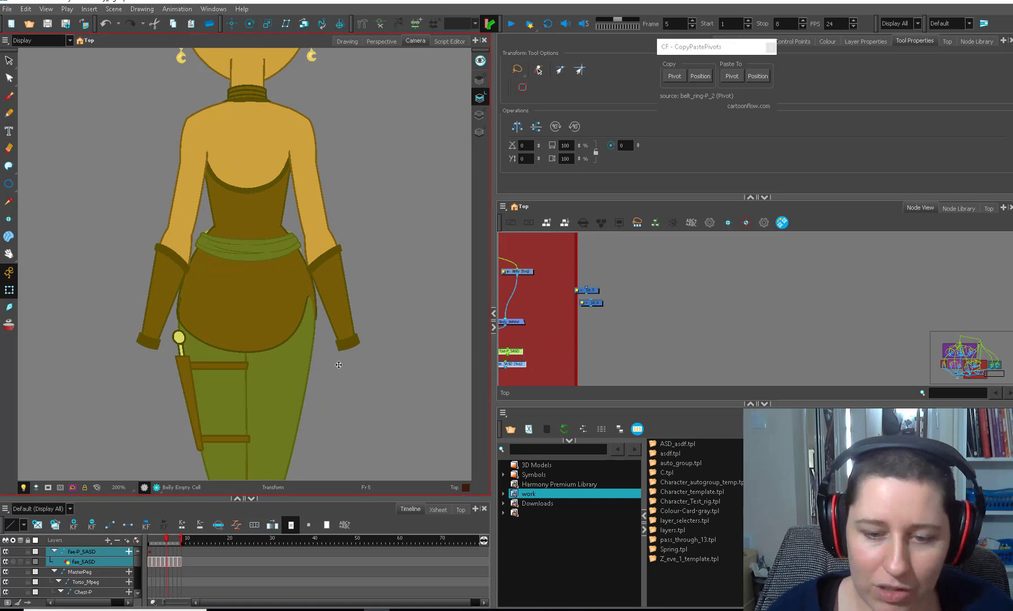
left_click(149, 538)
left_click(539, 338)
scroll(548, 338, "up", 1)
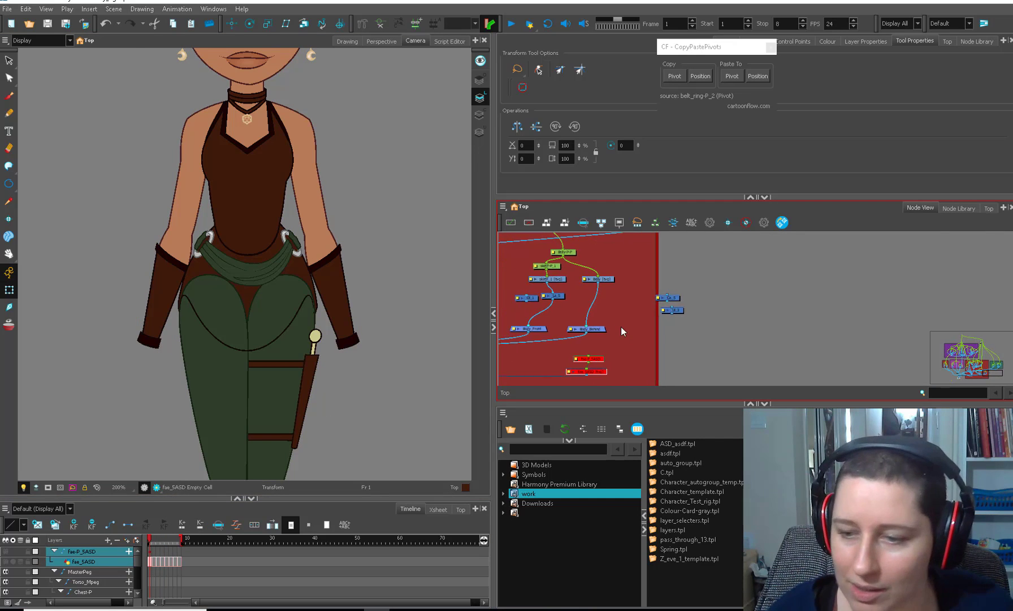
Step: Delete the unconnected selector node beside the one that links skirtF_1 to Body_Front
left_click(604, 301)
left_click(608, 329)
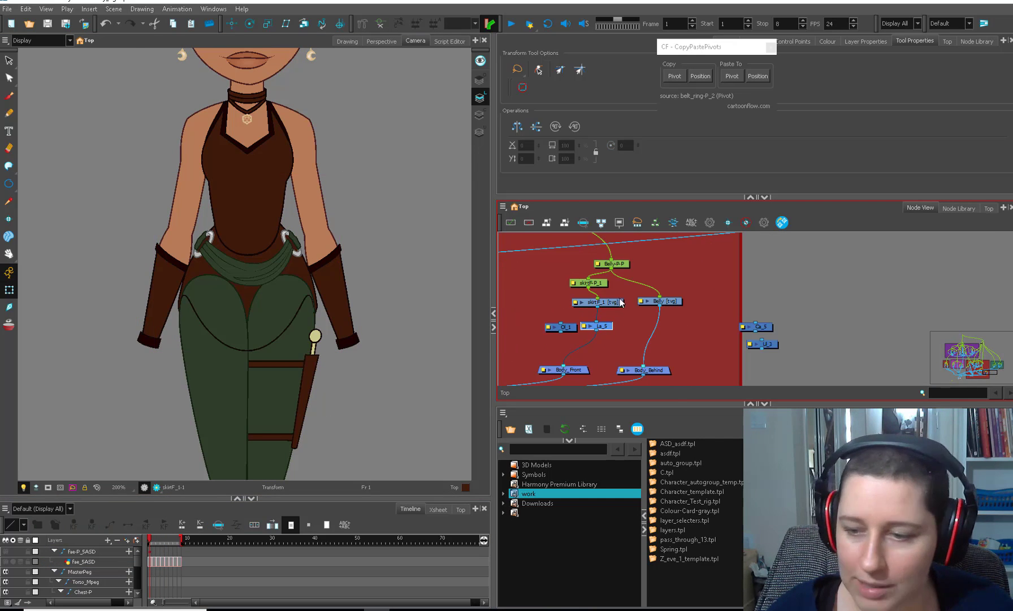
left_click(621, 302)
scroll(207, 389, "up", 2)
left_click(565, 328)
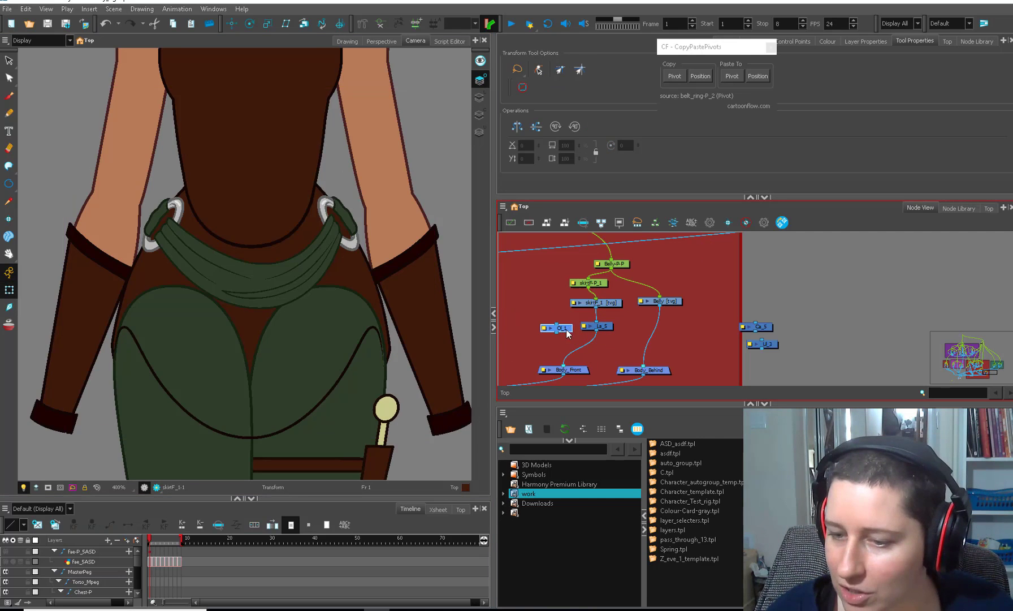
left_click_drag(565, 329, 935, 310)
scroll(560, 332, "down", 3)
scroll(795, 345, "down", 2)
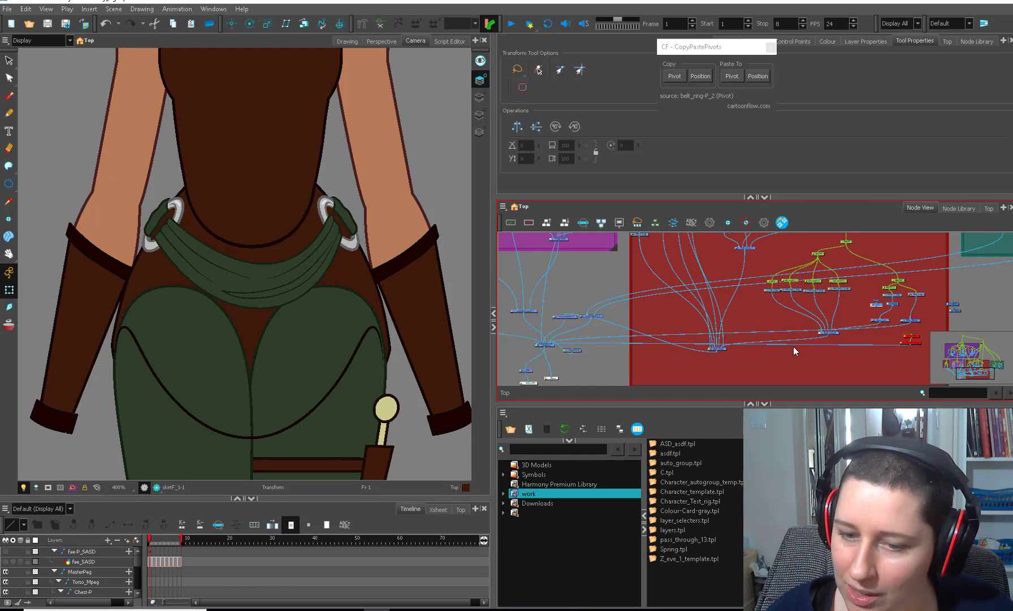
scroll(793, 346, "up", 5)
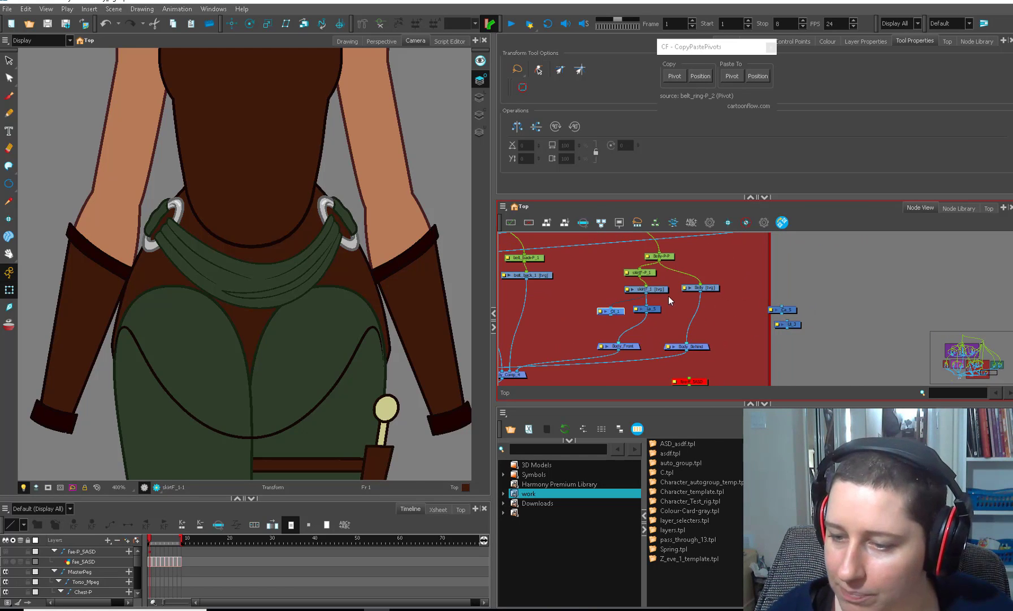
key("Delete")
Step: Extend the skirtF_1 drawing from both ends of the hem line up over the belly as a brown filled area
left_click(650, 290)
key("alt+v")
scroll(137, 395, "up", 1)
scroll(137, 390, "down", 1)
left_click_drag(140, 343, 87, 356)
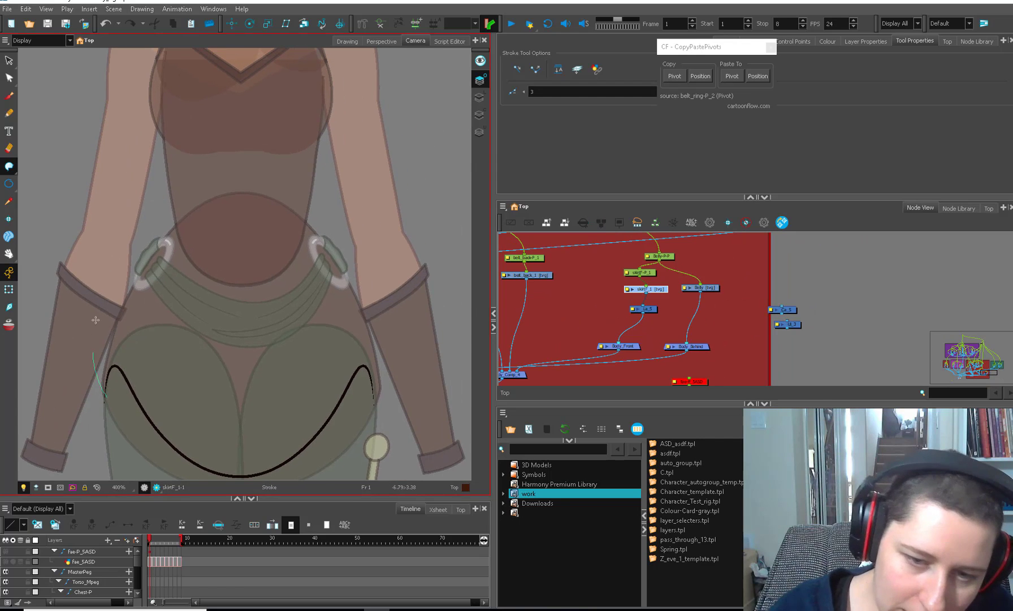
left_click_drag(358, 255, 374, 403)
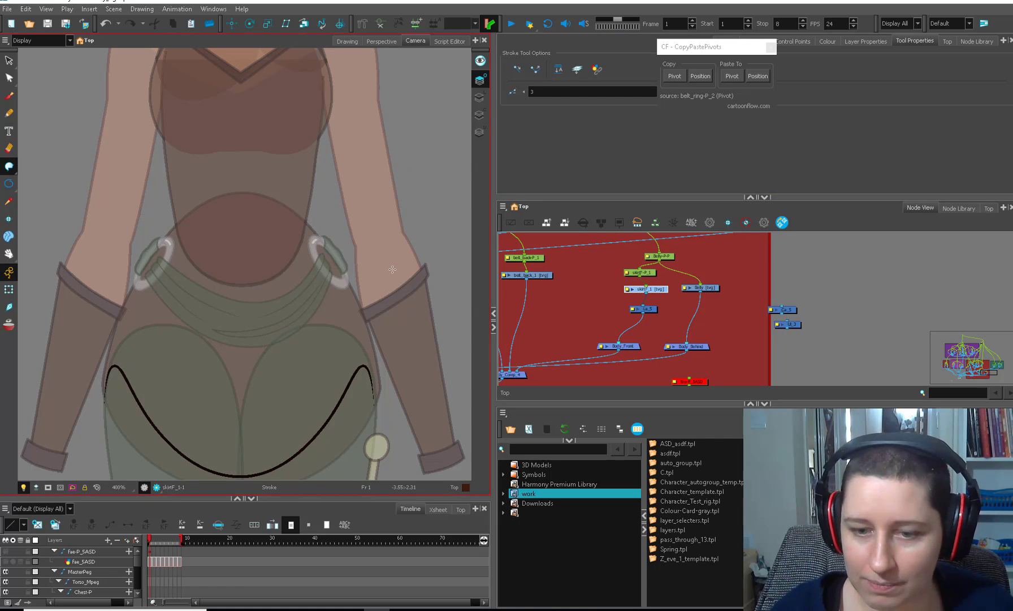
key("l")
key("2")
Step: Widen the upper contour of the skirtF_1 fill beyond the belly and hips and trim its edge with the Eraser
key("alt+q")
left_click(113, 207)
left_click_drag(113, 207, 141, 229)
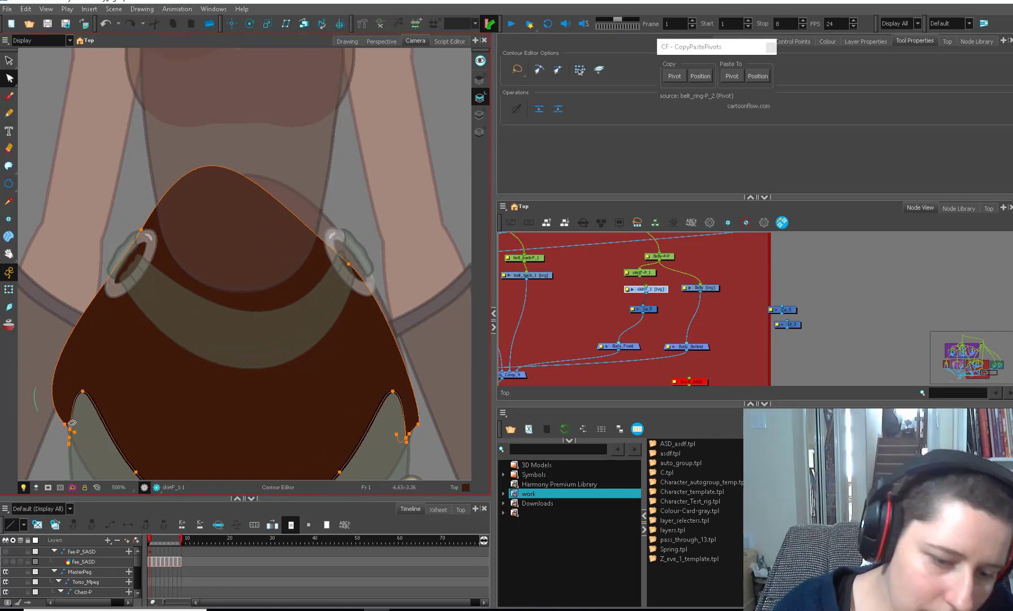
left_click_drag(77, 343, 101, 333)
key("ctrl+z")
left_click_drag(141, 230, 97, 238)
left_click_drag(349, 264, 396, 213)
key("1")
left_click_drag(407, 322, 387, 285)
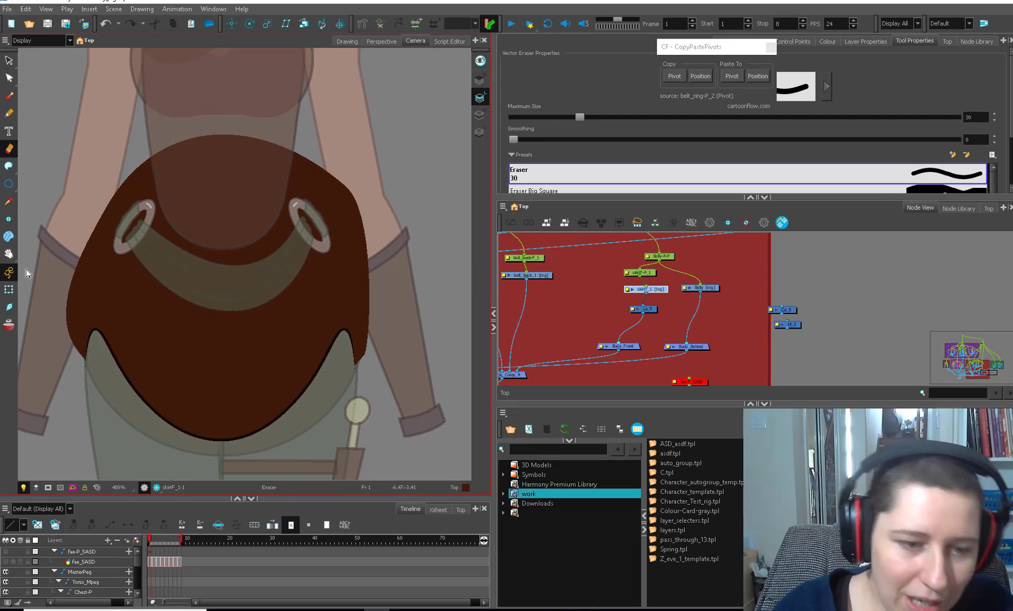
left_click(9, 290)
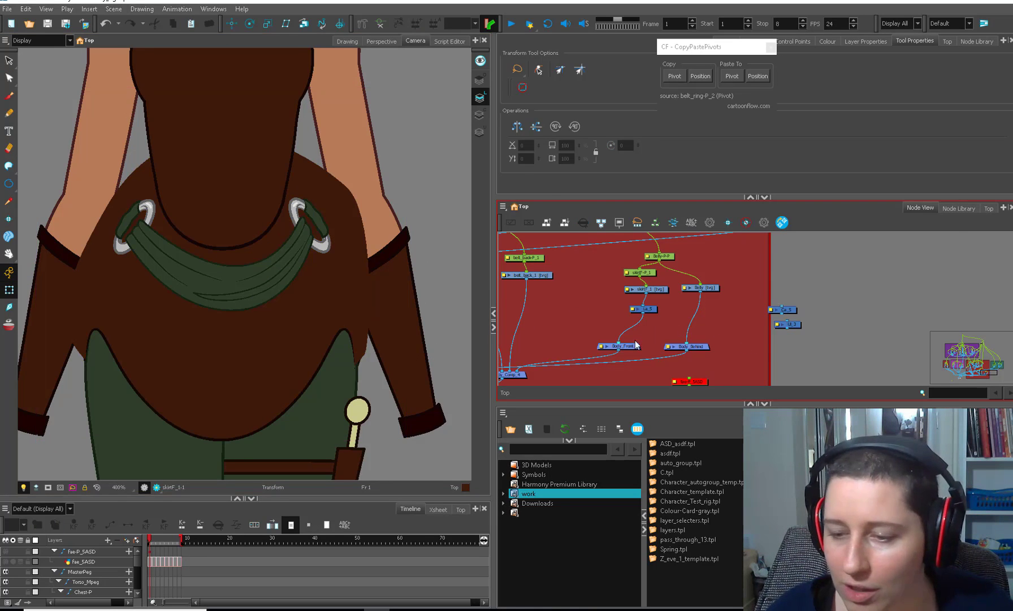
Step: Insert an inverted Cutter before Body_Front, using the Belly drawing as the matte for the skirtF_1 image
left_click(636, 345)
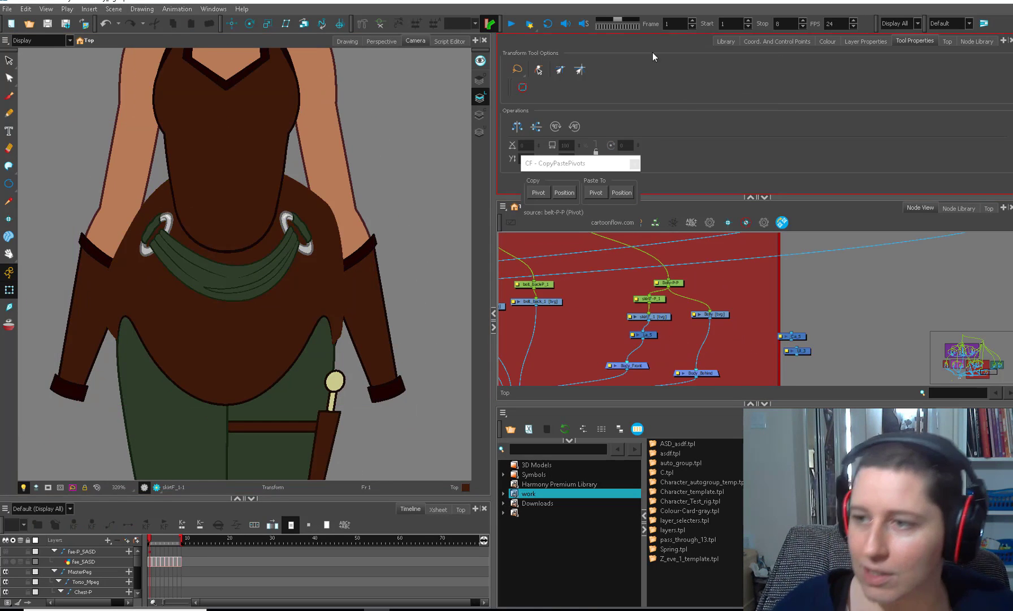
left_click(975, 41)
left_click_drag(698, 109, 617, 361)
double_click(591, 359)
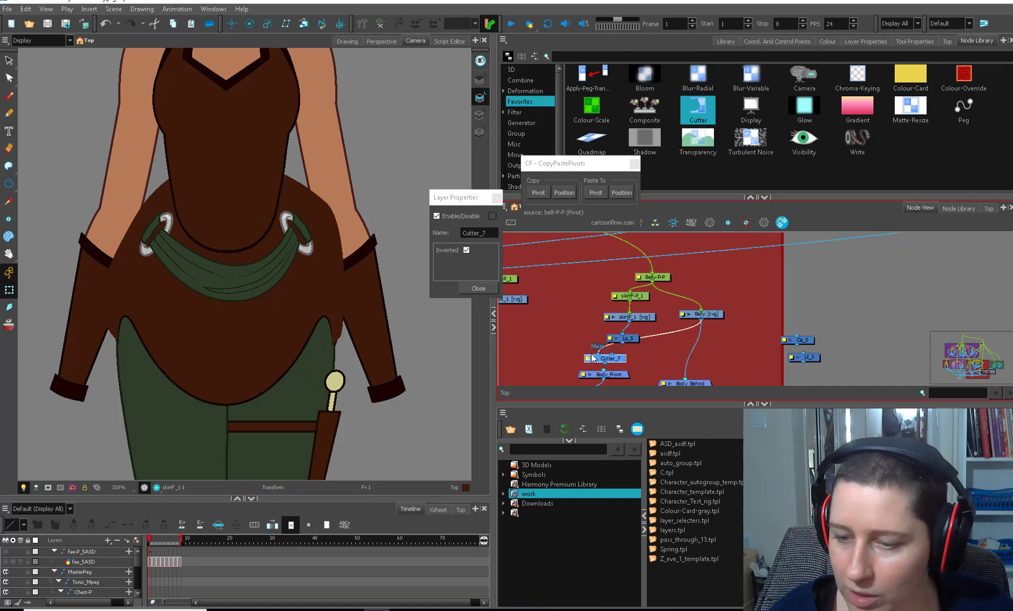
left_click(467, 249)
left_click(478, 288)
left_click(321, 288)
key("ctrl+z")
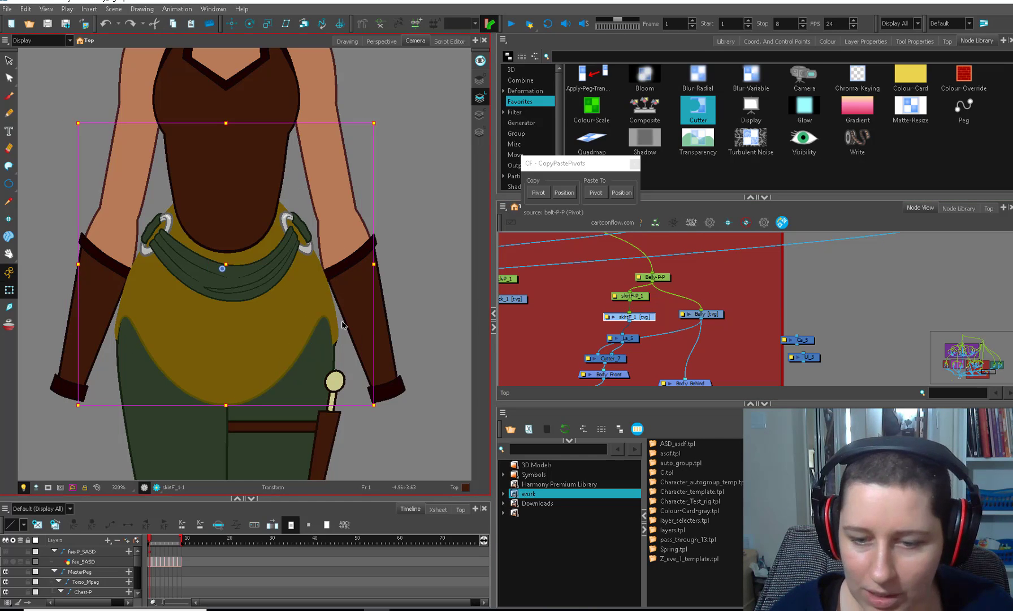
Step: Reposition the skirt's selector node and the Belly drawing node above the new Cutter
left_click(687, 346)
left_click_drag(722, 337, 718, 310)
left_click_drag(626, 314, 623, 311)
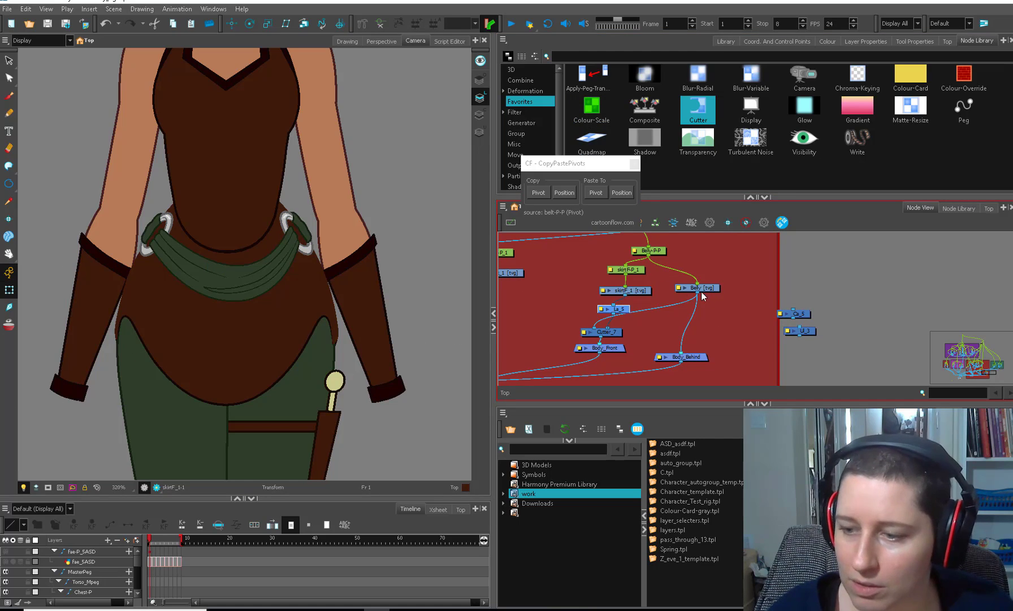
left_click_drag(697, 288, 697, 286)
Step: Move the Belly's brown fill onto the drawing's Colour Art layer, leaving the outline on its own layer
left_click(284, 298)
key("Delete")
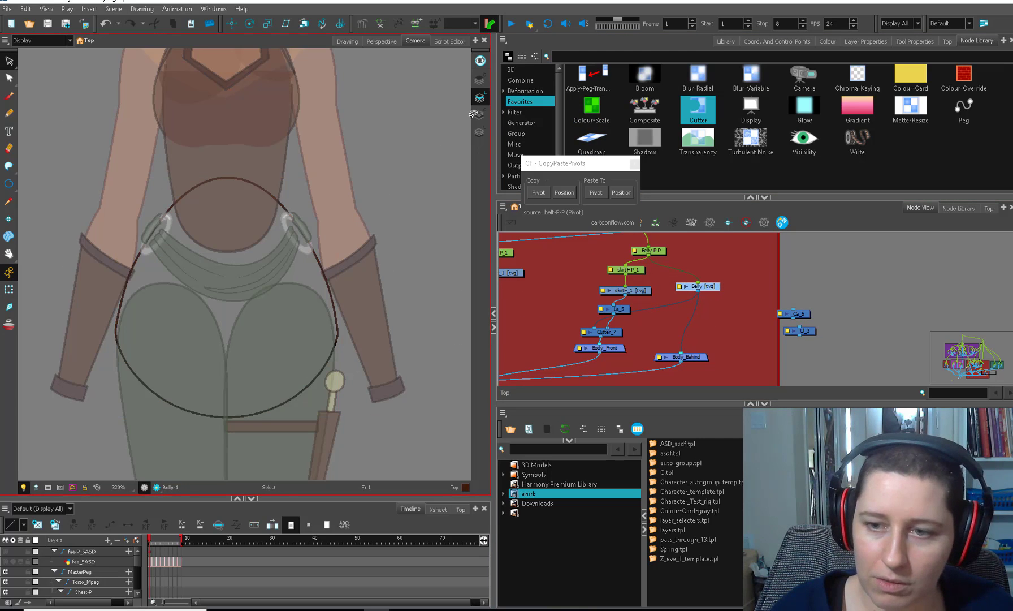
key("ctrl+z")
key("ctrl+shift+z")
key("ctrl+z")
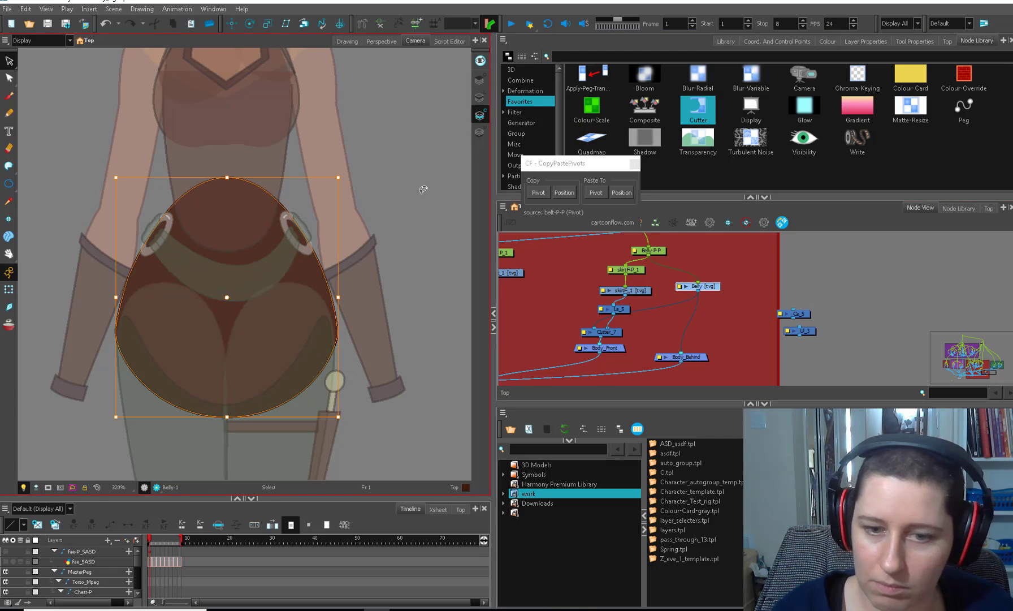
left_click(9, 289)
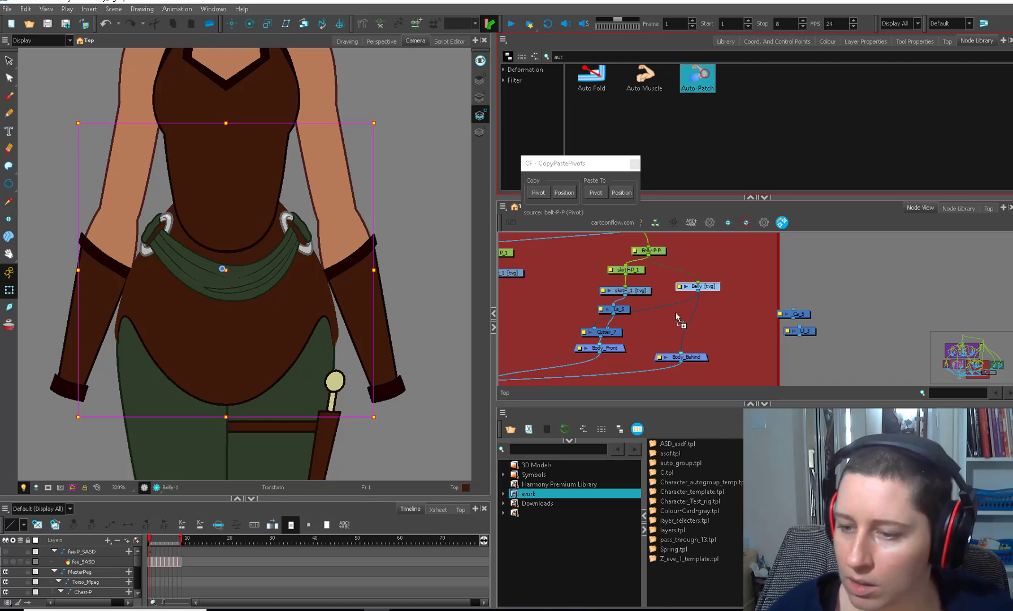
Step: Insert an Auto-Patch node between the Belly drawing and the Cutter's matte input, and select the skirtF_1 layer
left_click_drag(676, 312, 669, 316)
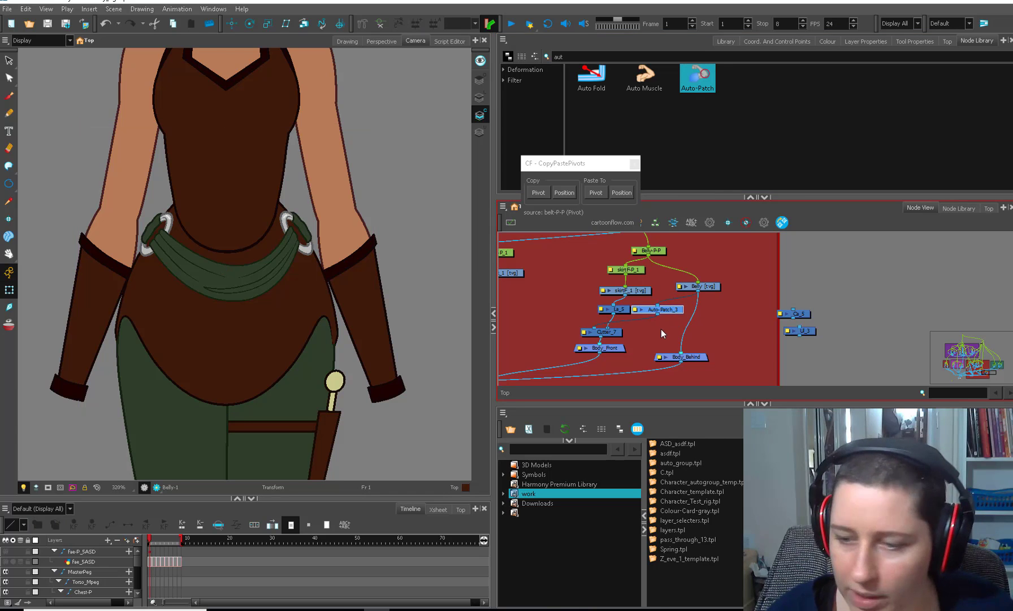
left_click(661, 329)
scroll(187, 198, "up", 1)
left_click(338, 334)
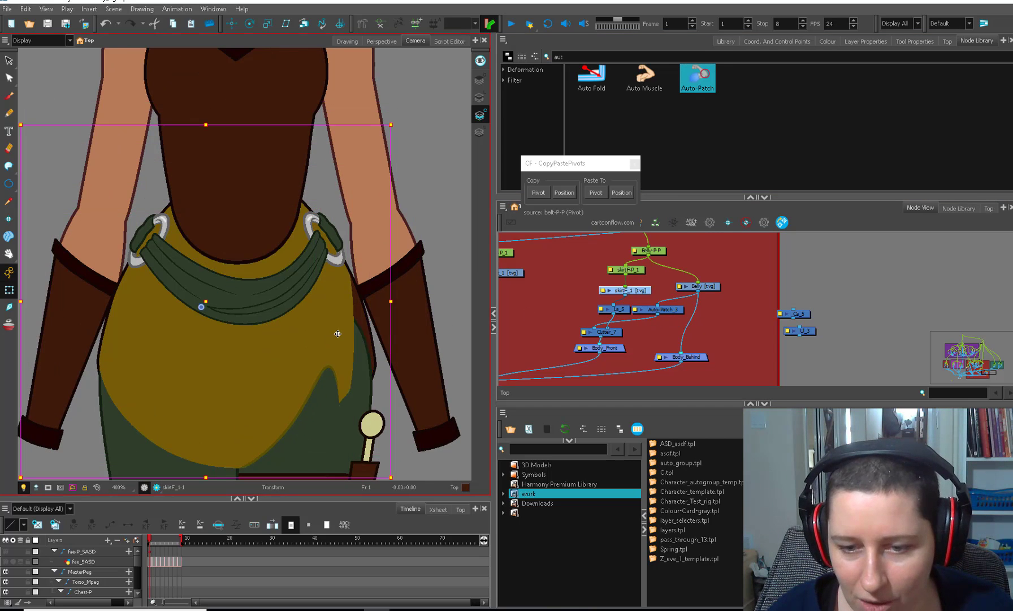
Step: Try moving the skirtF_1 drawing sideways and up over the belly to test the mask, undo the moves and deselect
left_click_drag(337, 334, 354, 317)
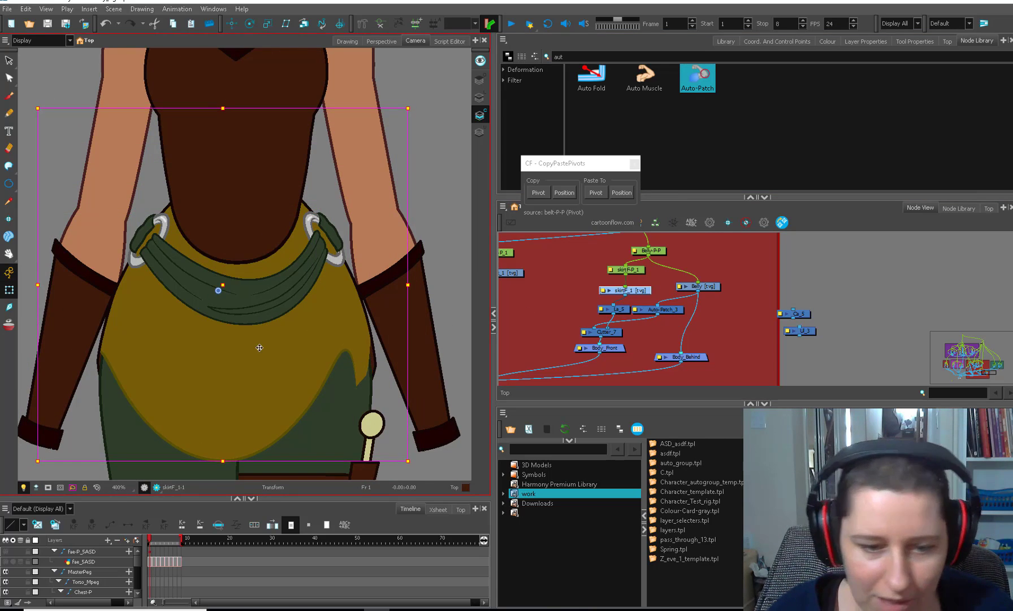
scroll(109, 374, "up", 1)
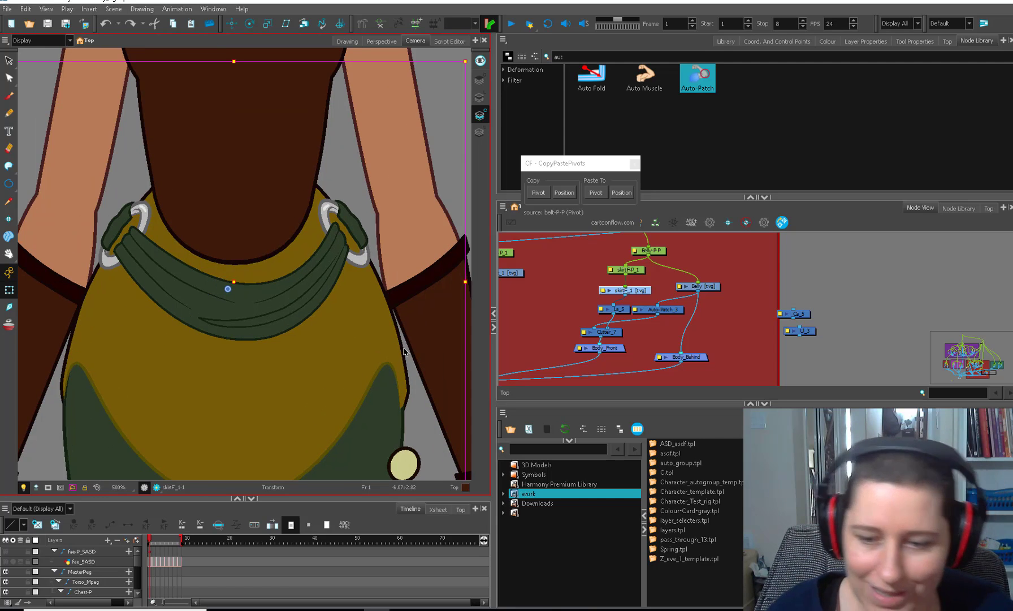
key("space")
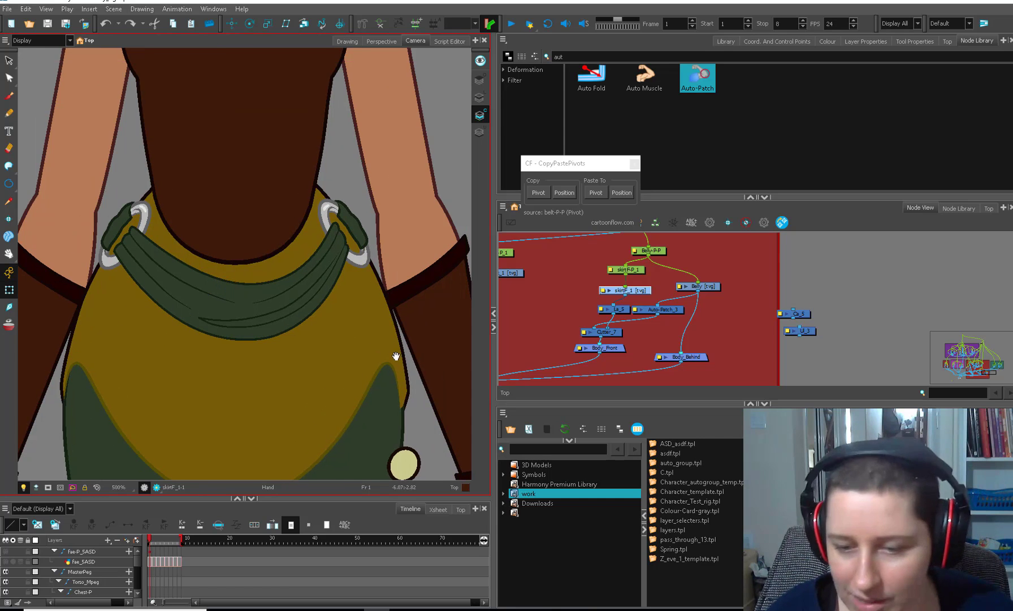
mouse_move(396, 355)
left_mouse_down()
mouse_move(344, 347)
mouse_move(178, 450)
left_mouse_up()
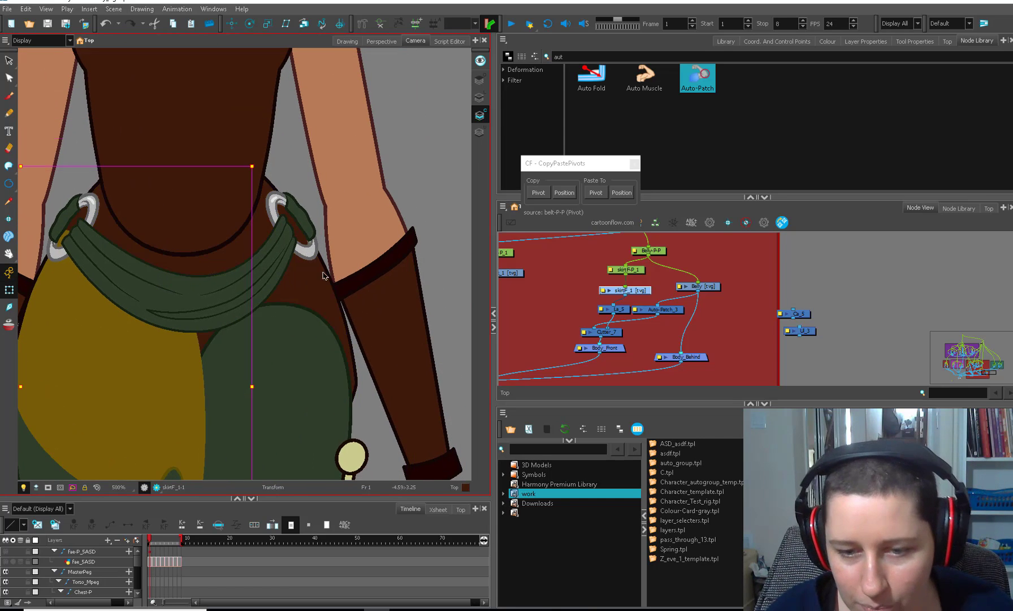
left_click(330, 317)
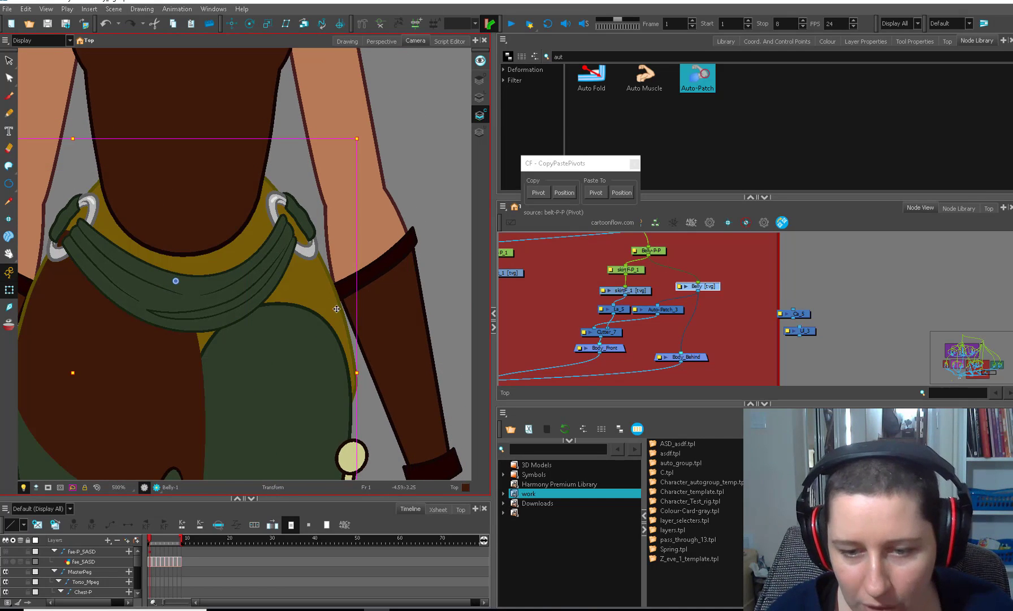
key("ctrl+z")
left_click(523, 317)
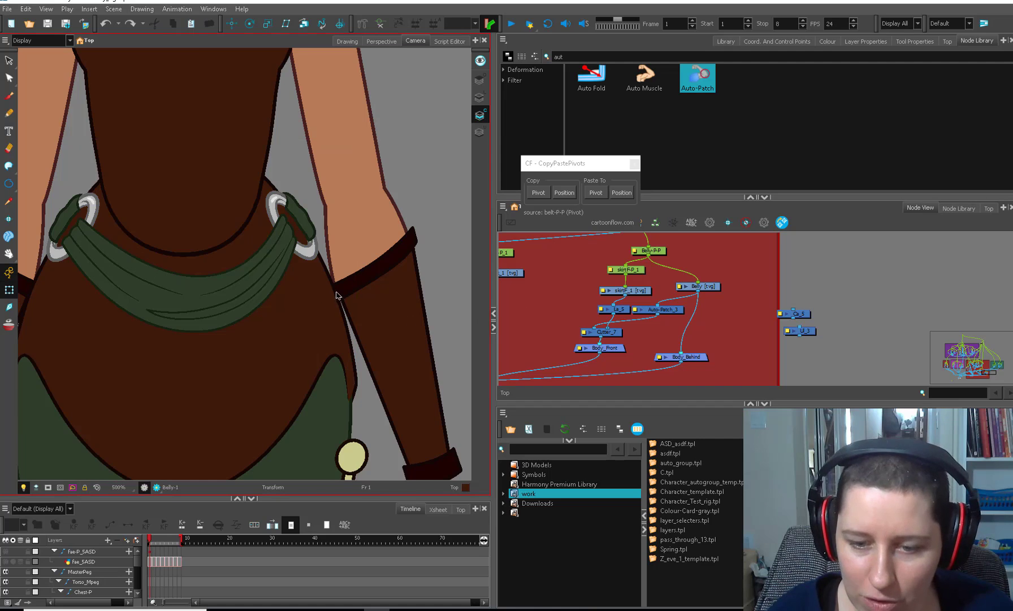
Step: Nudge the Auto-Patch node slightly away from the skirt's selector node and deselect it
scroll(364, 323, "down", 2)
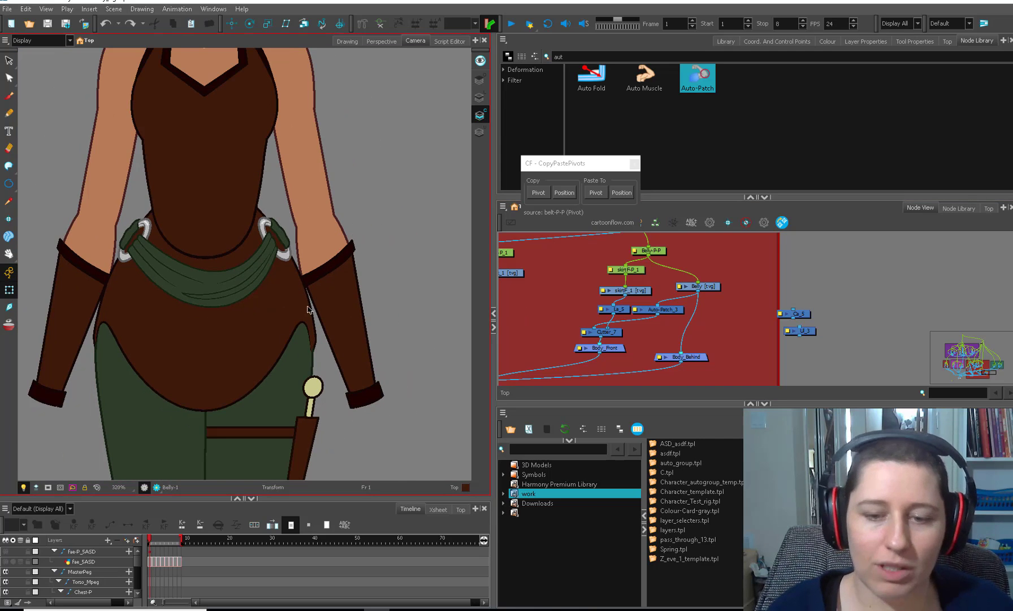
scroll(293, 390, "down", 1)
left_click_drag(338, 366, 383, 410)
left_click_drag(670, 311, 677, 312)
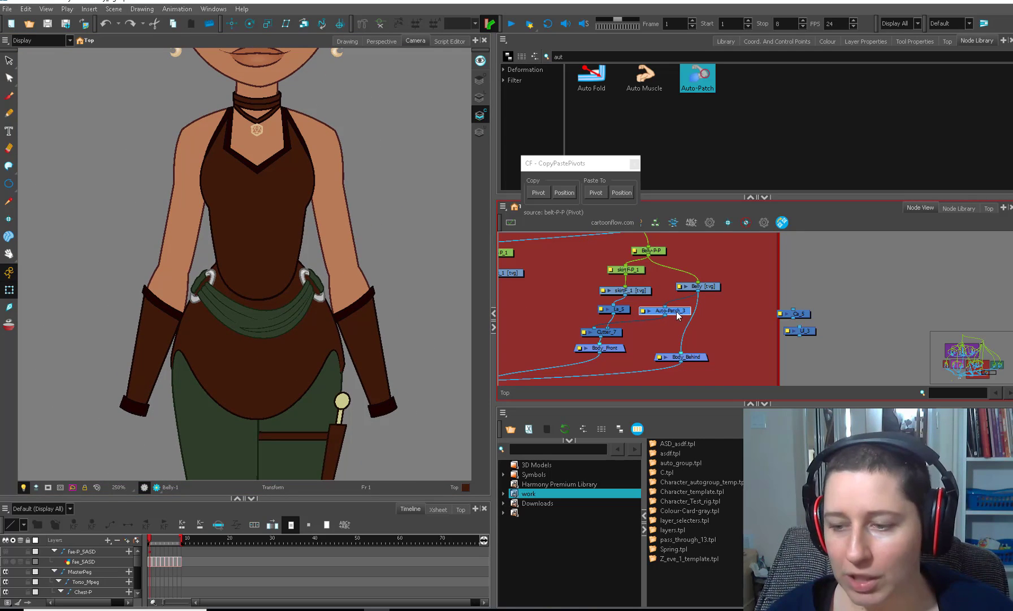
left_click(574, 320)
Step: Examine the belly outline and skirt overlap in Render View, and return to the OpenGL view
left_click(157, 487)
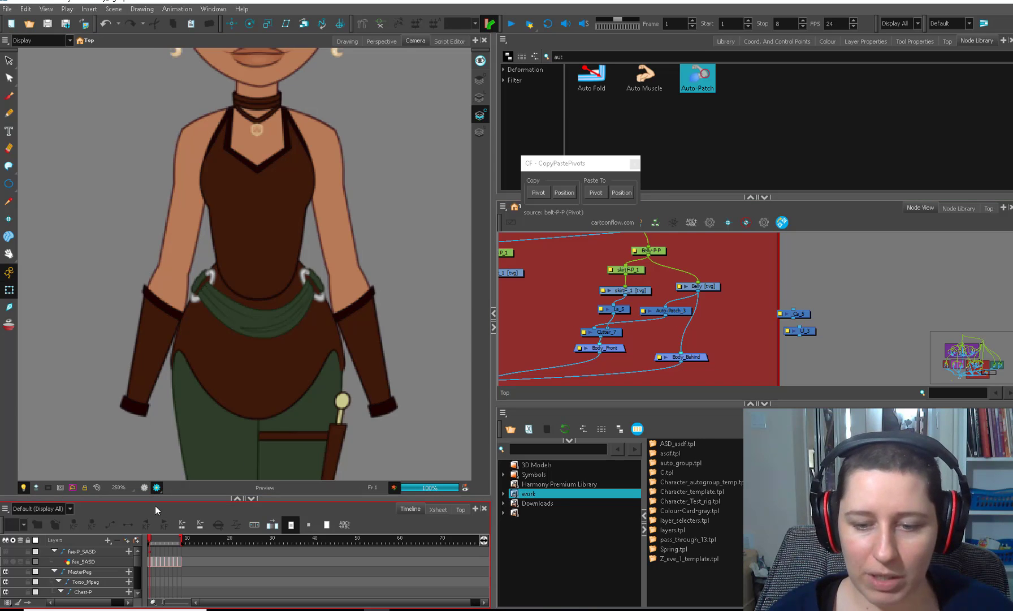
scroll(420, 361, "up", 3)
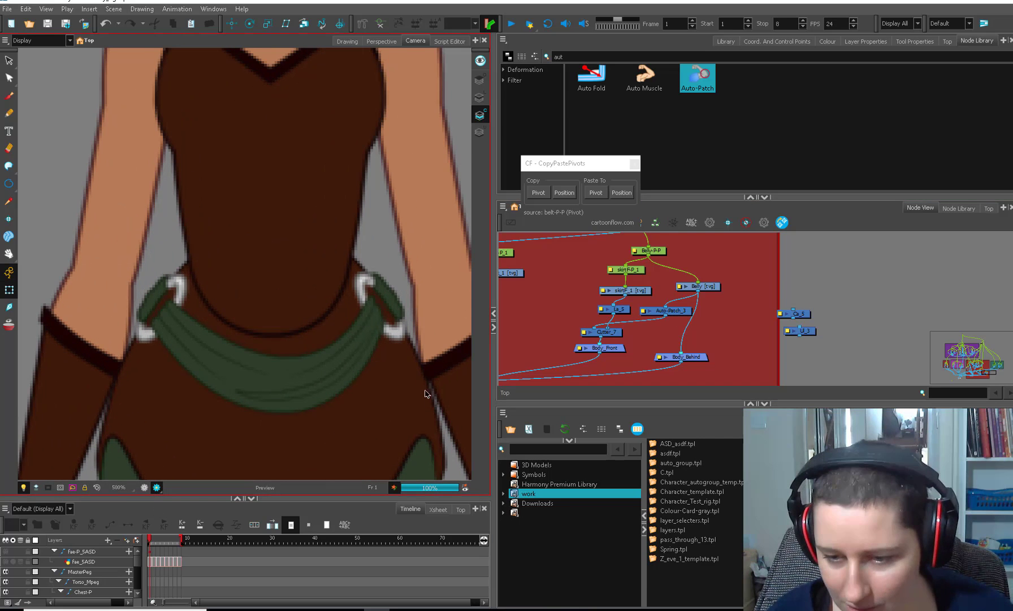
left_click(156, 487)
key("2")
Step: Try shifting the skirtF_1 drawing down and across the hips, undo the move and deselect
left_click(290, 362)
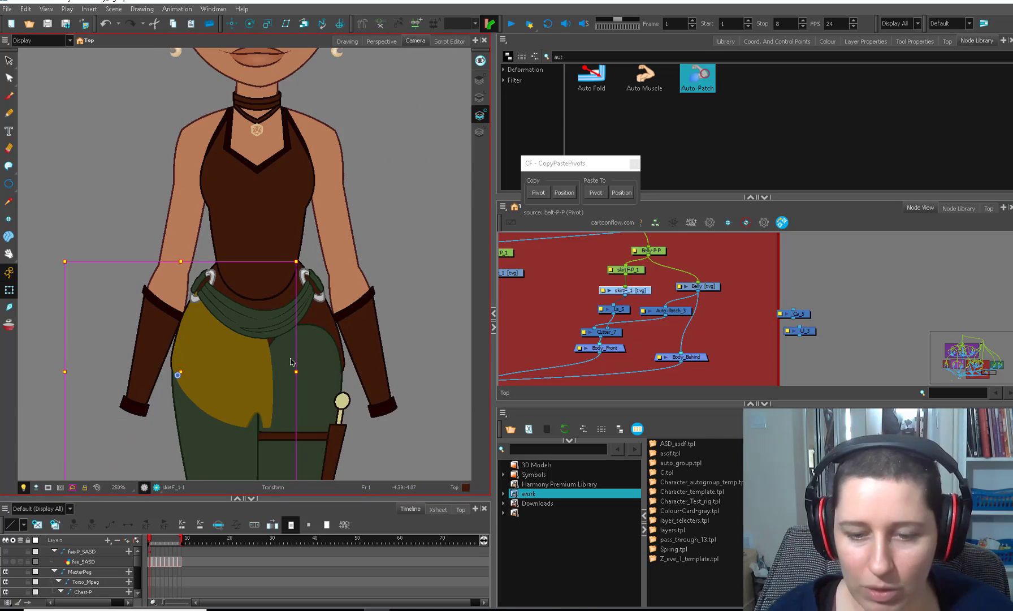
key("ctrl+z")
left_click(502, 340)
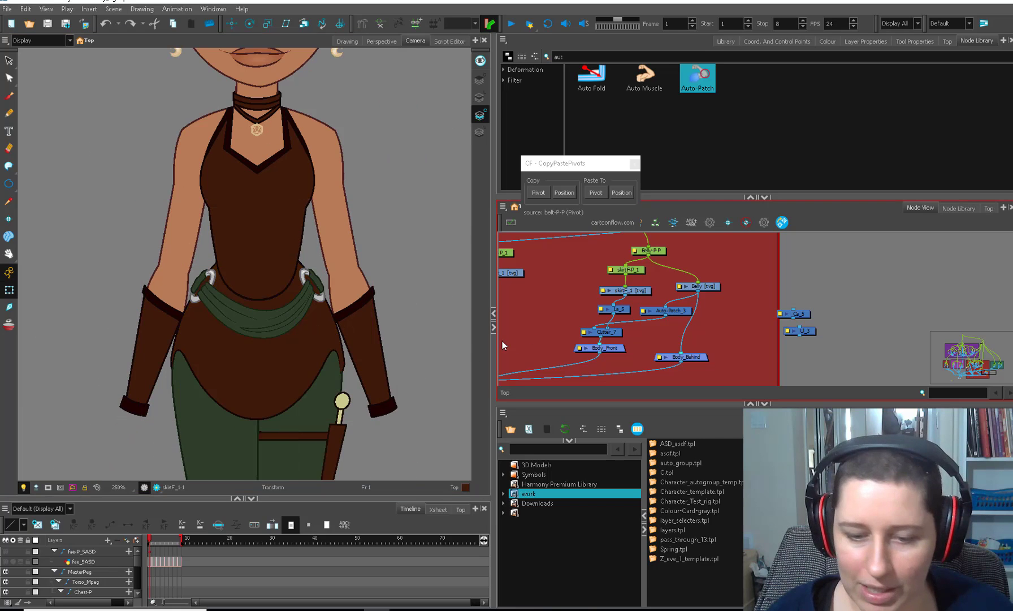
Step: Build a curve deformation chain on skirtF_1 with the Rigging tool, following the skirt's curved lower edge from hip to hip
left_click(271, 418)
left_click_drag(268, 424, 273, 378)
left_click(362, 24)
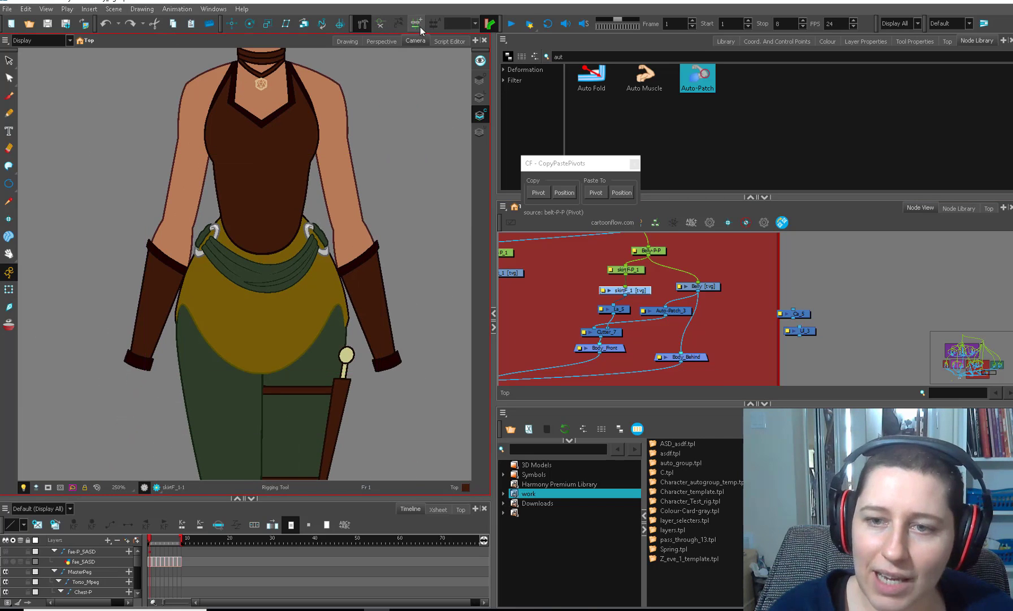
left_click(379, 27)
key("1")
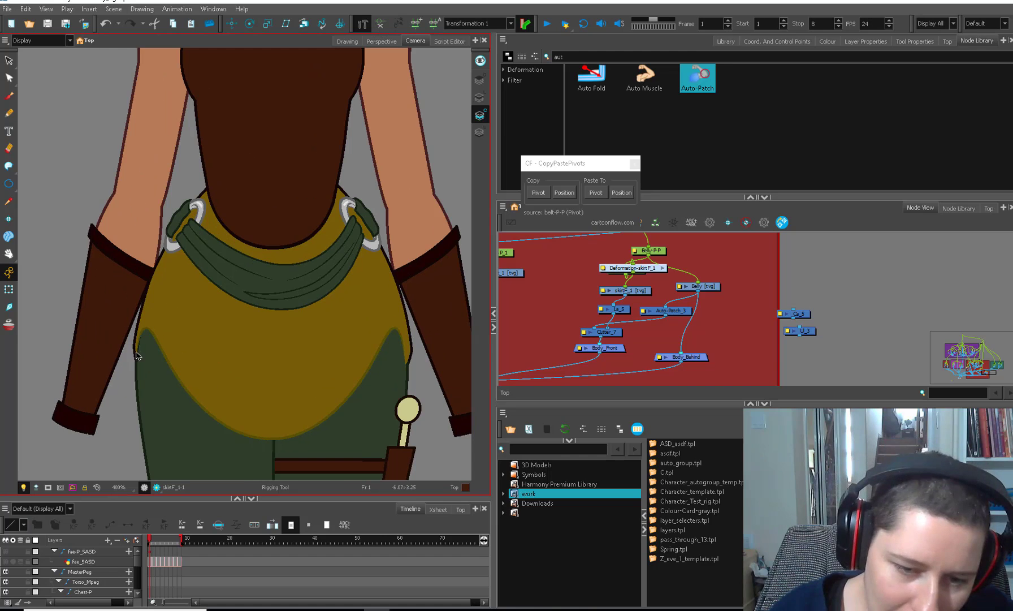
left_click(161, 347)
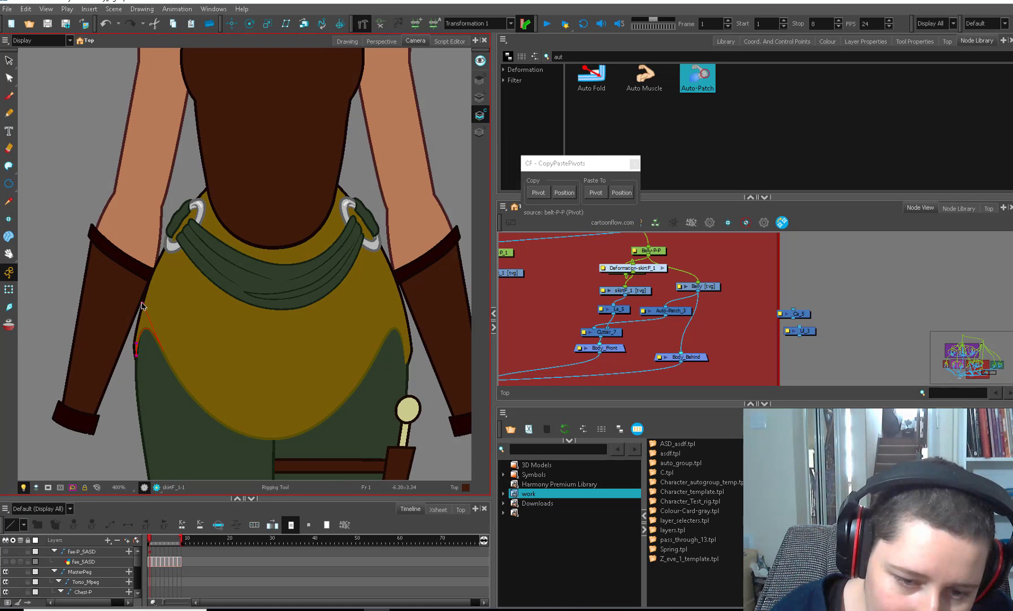
left_click_drag(142, 304, 164, 350)
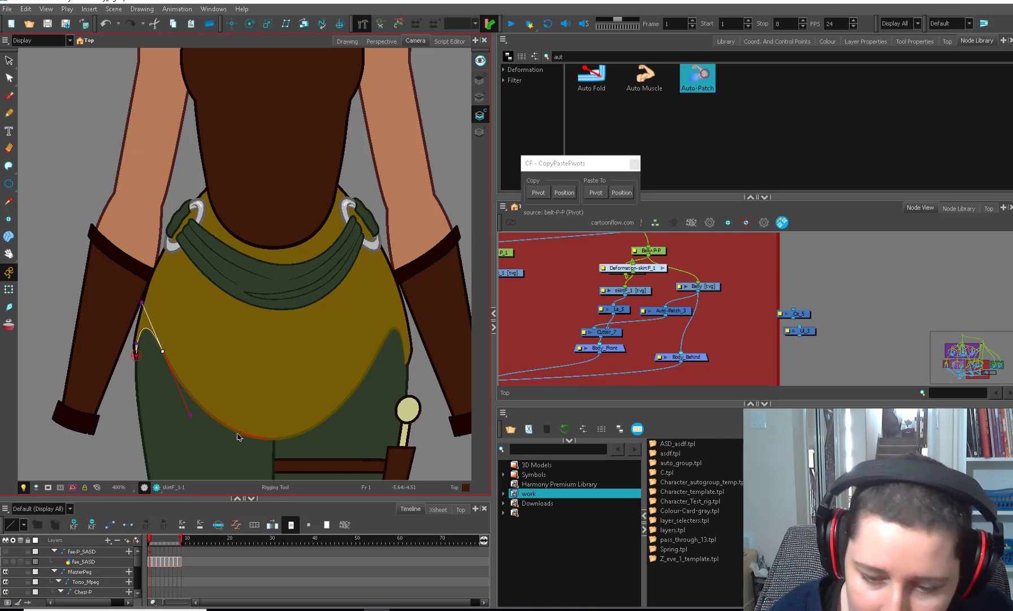
left_click_drag(237, 434, 235, 434)
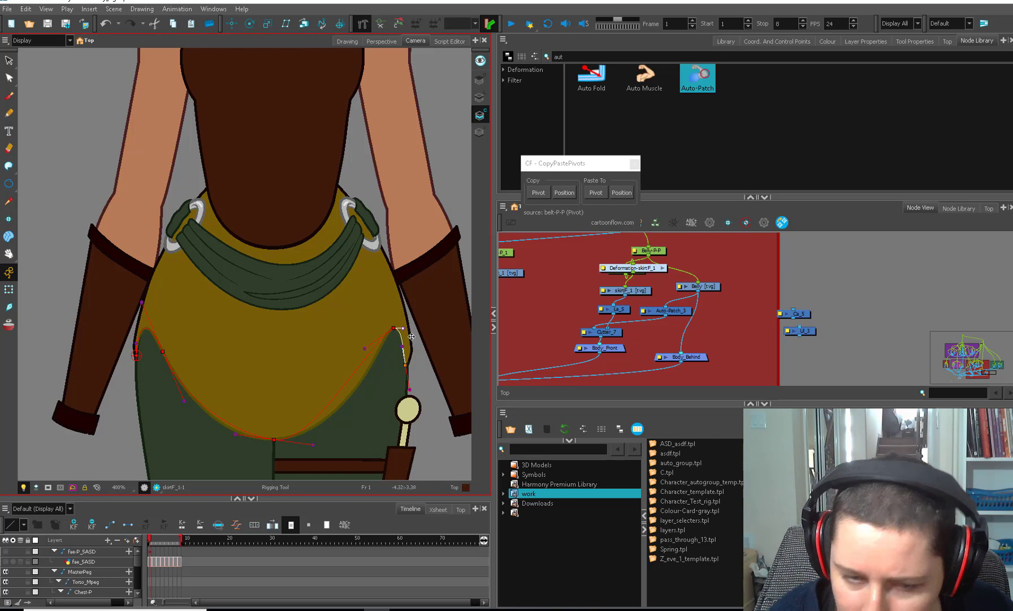
Step: Refine the deformation curve's first points and handles to follow the rounded skirt outline at the starting hip
scroll(413, 325, "up", 4)
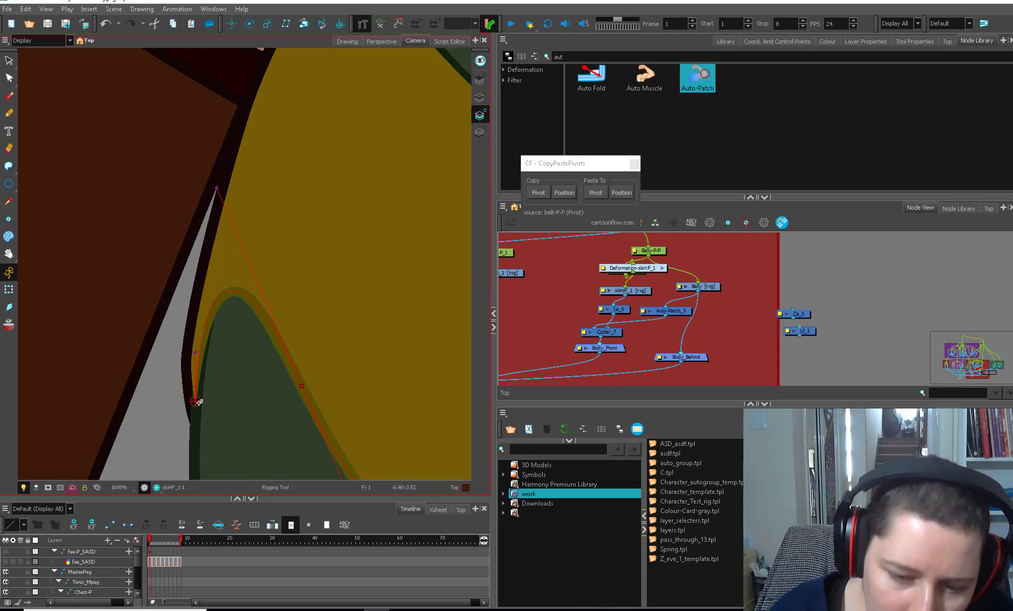
left_click(195, 401)
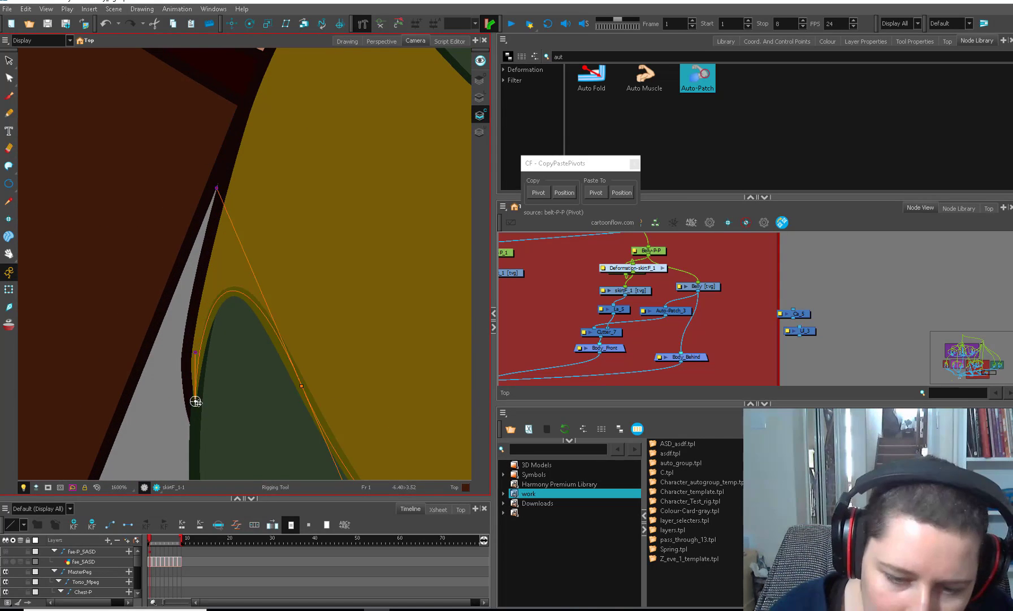
left_click_drag(197, 356, 201, 361)
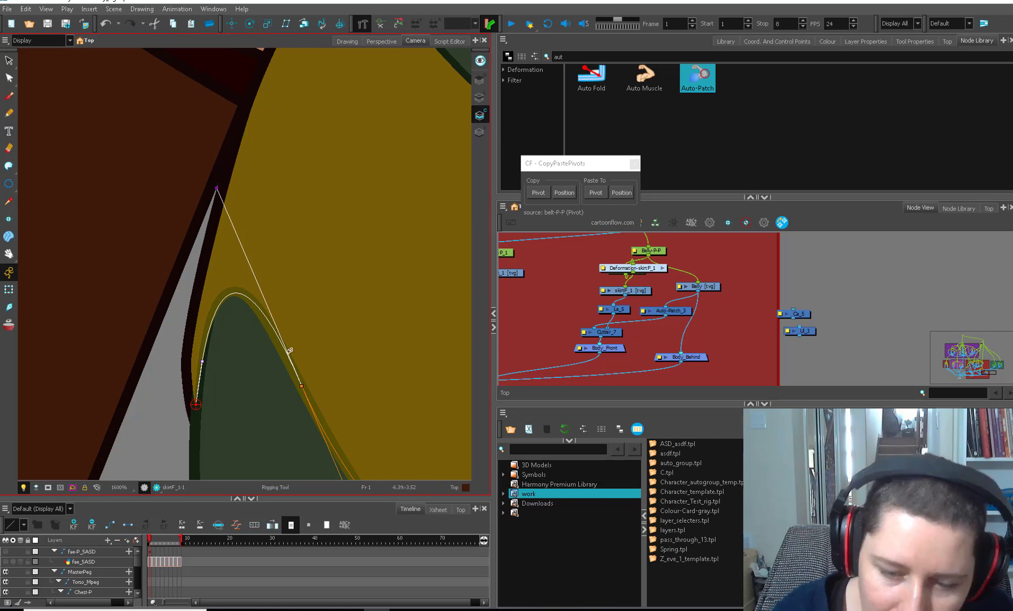
left_click_drag(301, 385, 298, 392)
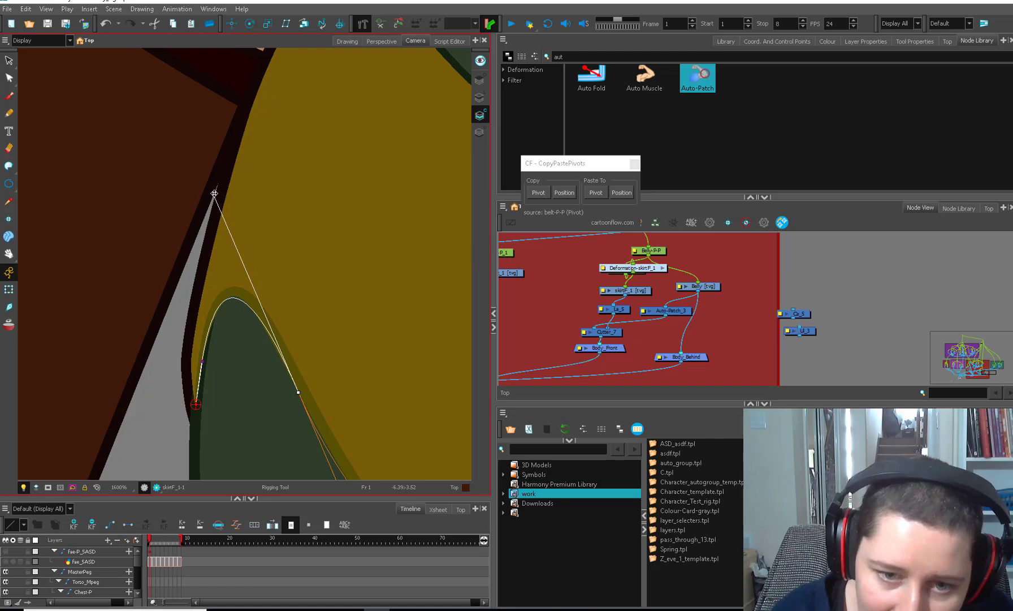
left_click_drag(214, 194, 219, 193)
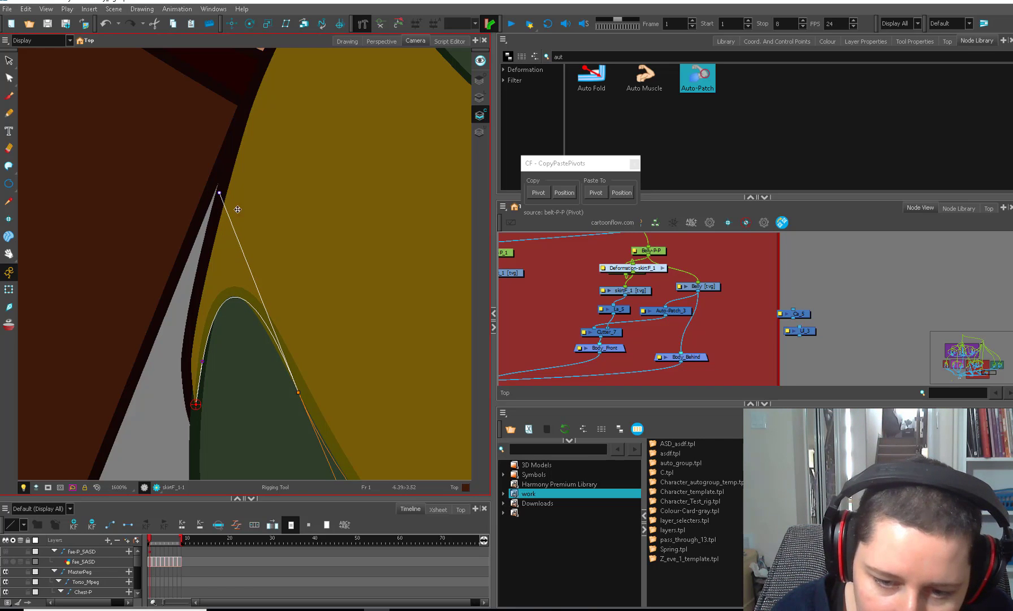
left_click_drag(298, 392, 305, 403)
scroll(350, 408, "down", 1)
Step: Adjust the deformation curve's handles along the hem and its point at the opposite hip to match the outline
left_click_drag(363, 425, 291, 332)
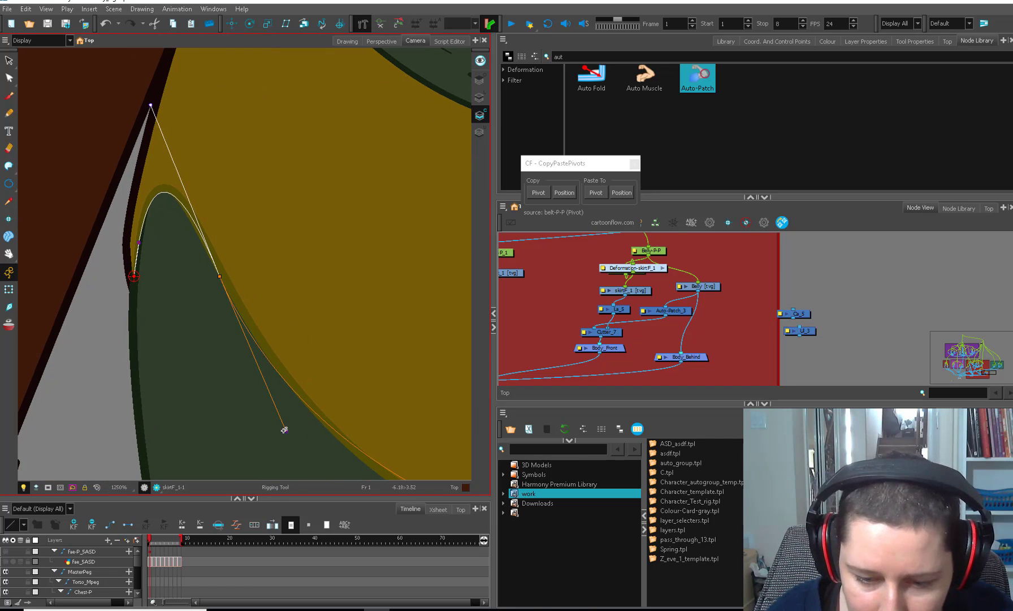
left_click_drag(284, 429, 361, 502)
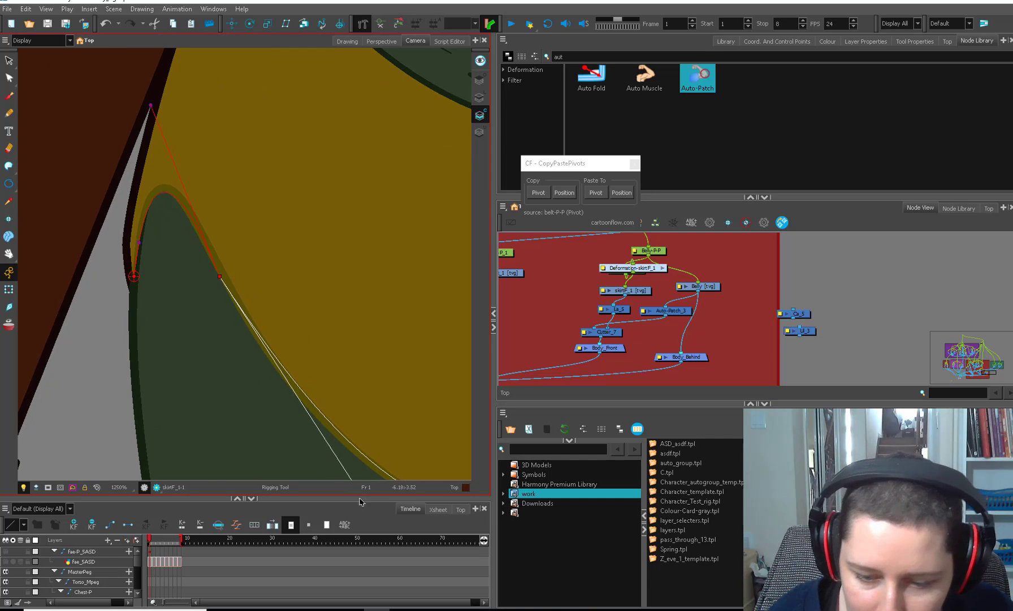
left_click_drag(360, 501, 353, 510)
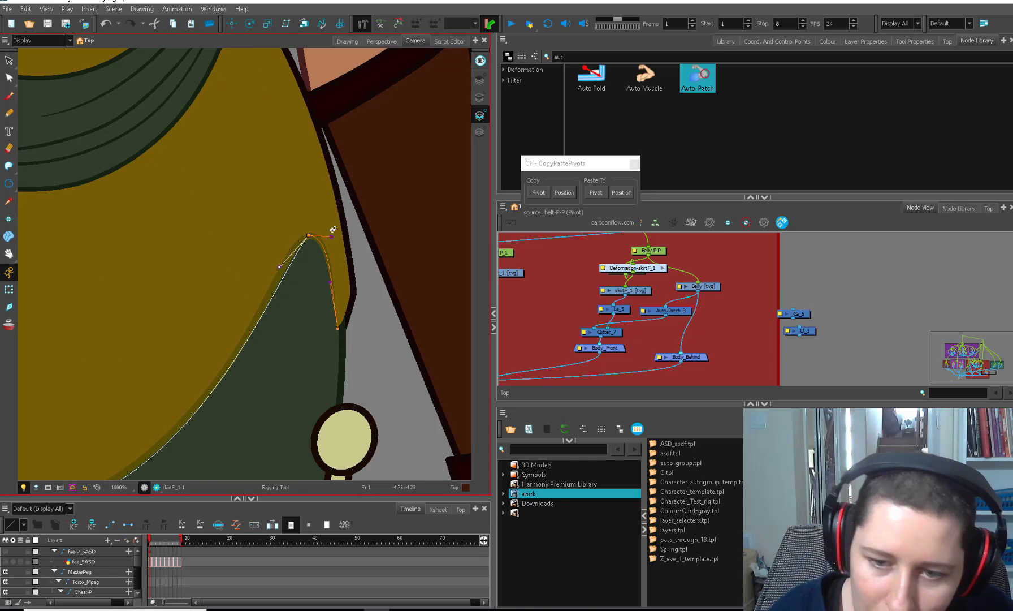
scroll(324, 237, "up", 1)
left_click_drag(325, 229, 325, 233)
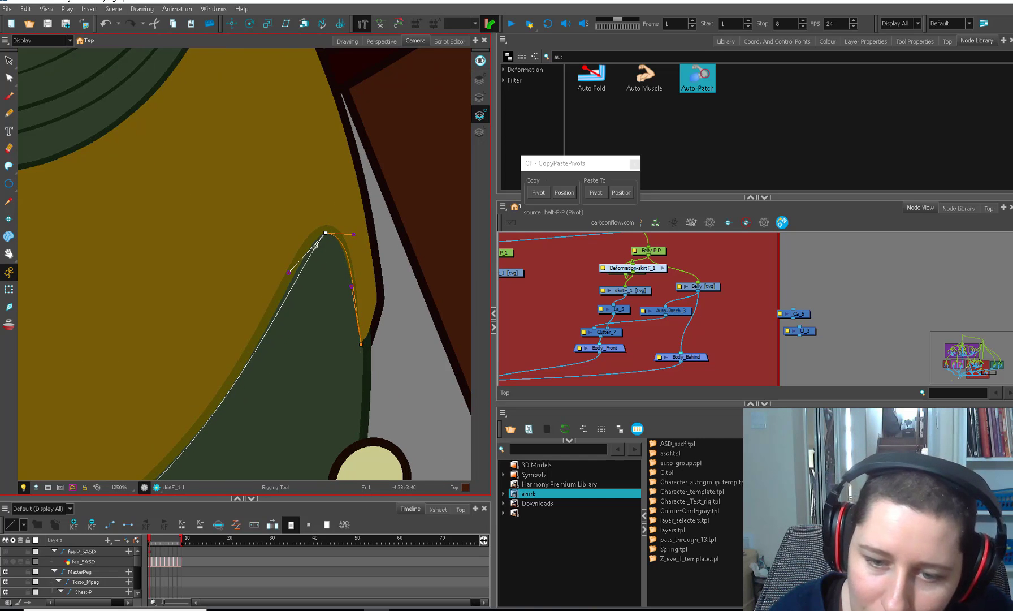
scroll(286, 272, "down", 4)
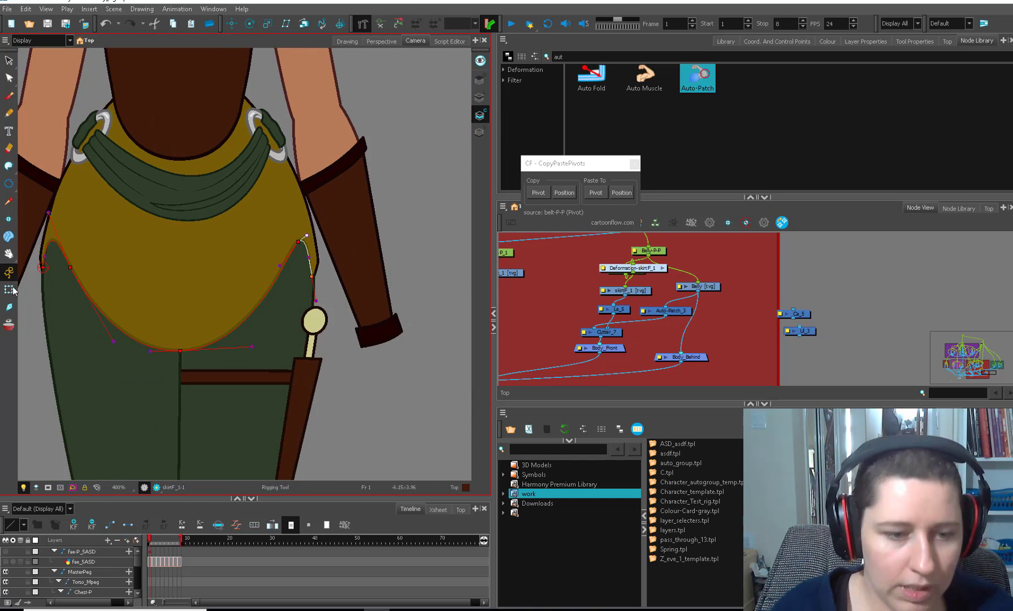
Step: Try bending the skirt's lower edge through the deformer's handles with the Transform tool, and undo the bend
left_click(9, 290)
left_click_drag(639, 271, 662, 334)
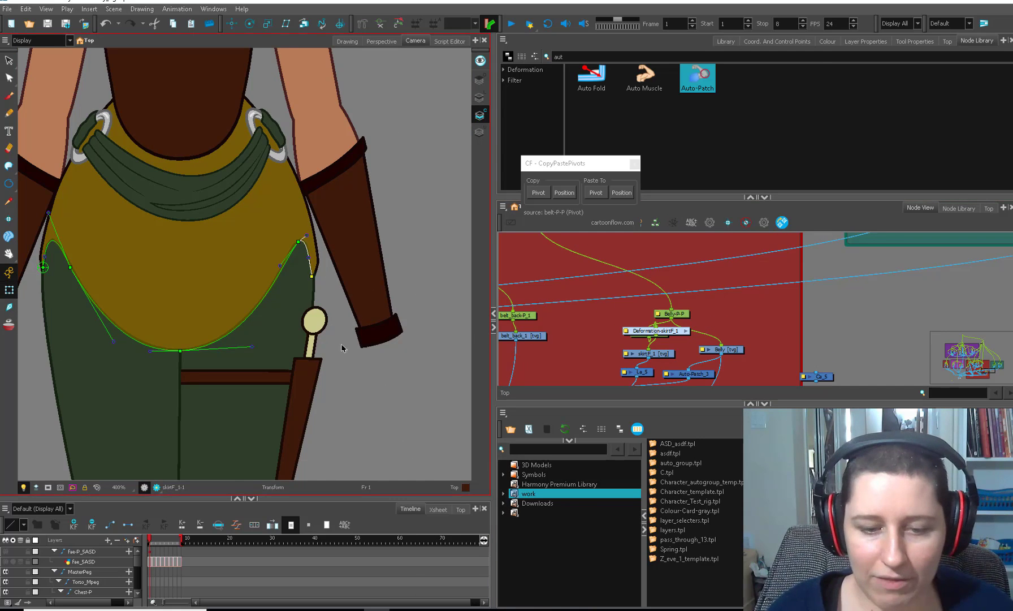
key("1")
key("space")
left_click_drag(271, 305, 290, 232)
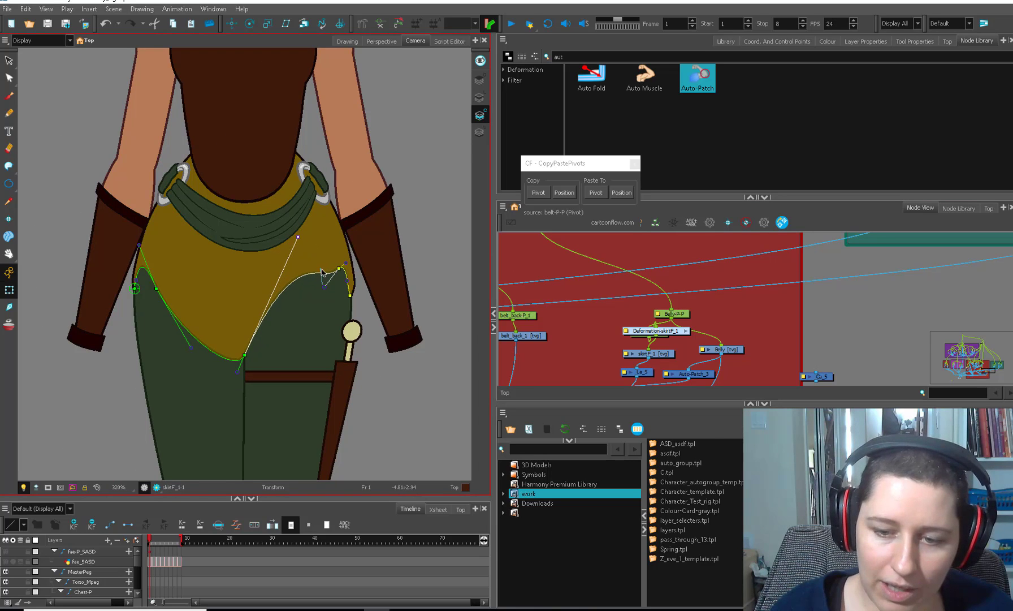
left_click_drag(324, 286, 328, 260)
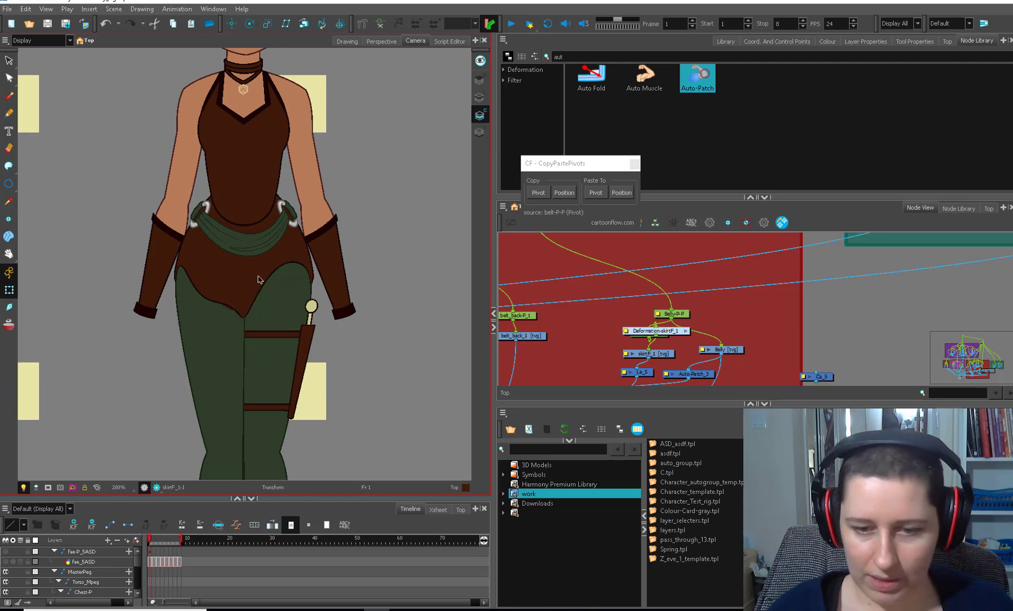
scroll(258, 275, "up", 1)
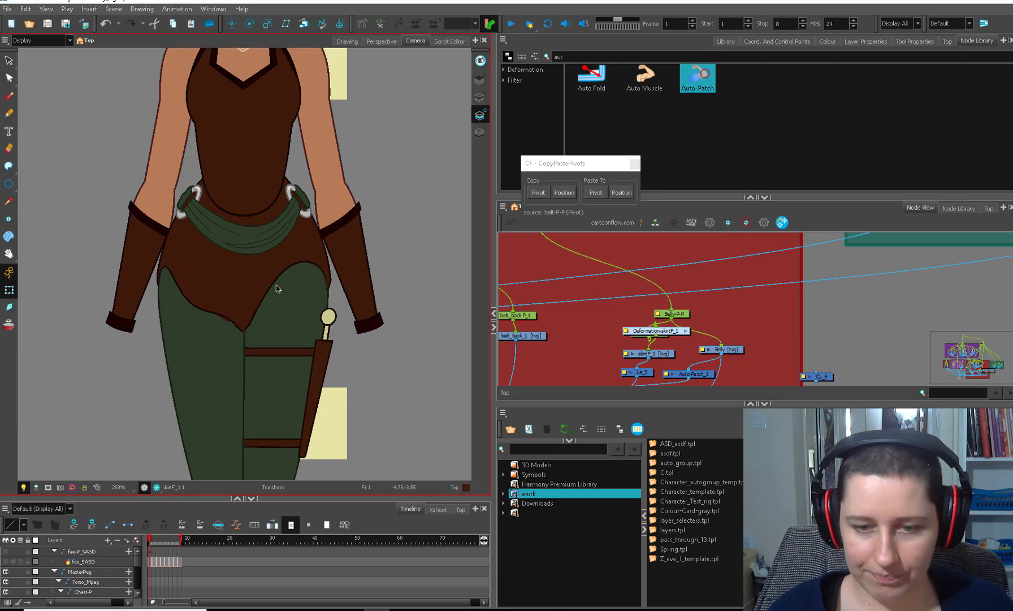
left_click(277, 277)
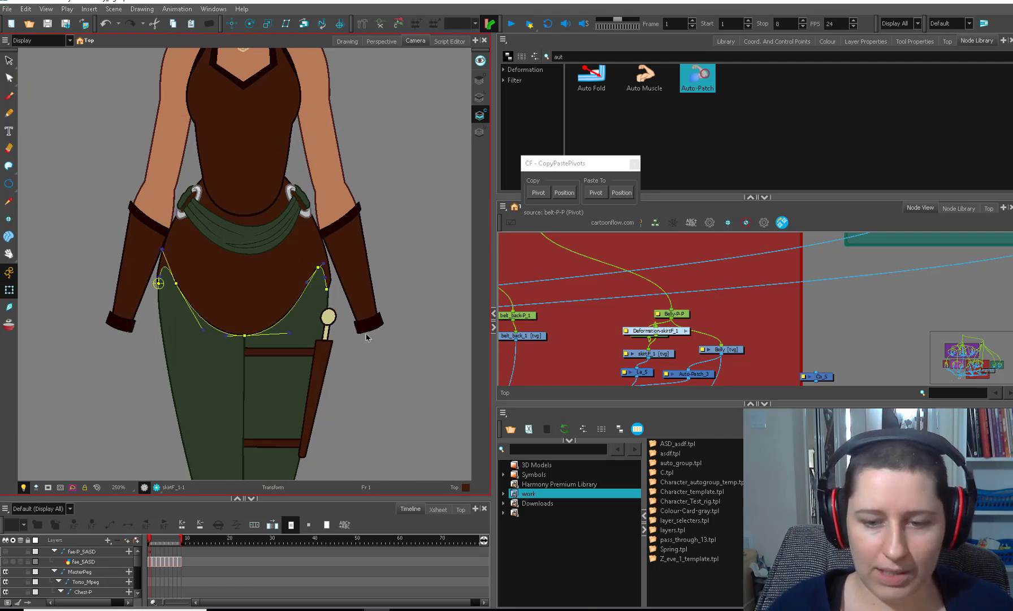
Step: Delete the Deformation-skirtF_1 group from the skirt's node chain
left_click(638, 333)
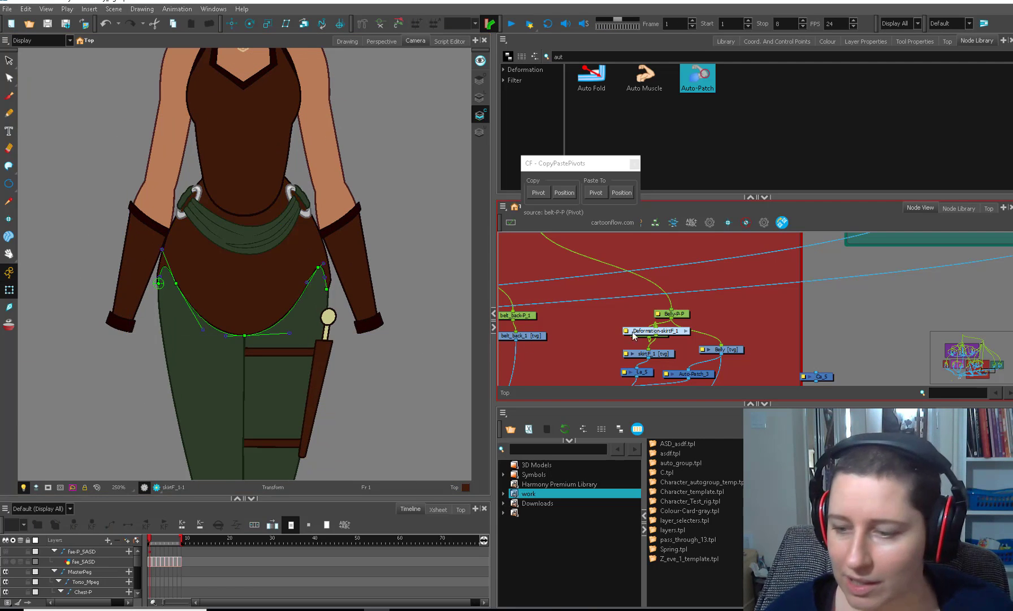
left_click_drag(671, 332, 653, 338)
key("Delete")
Step: Select the skirtF-P_1 peg and move its pivot up from the belt to the bodice's lower tip
left_click(653, 333)
left_click(654, 354)
left_click(653, 331)
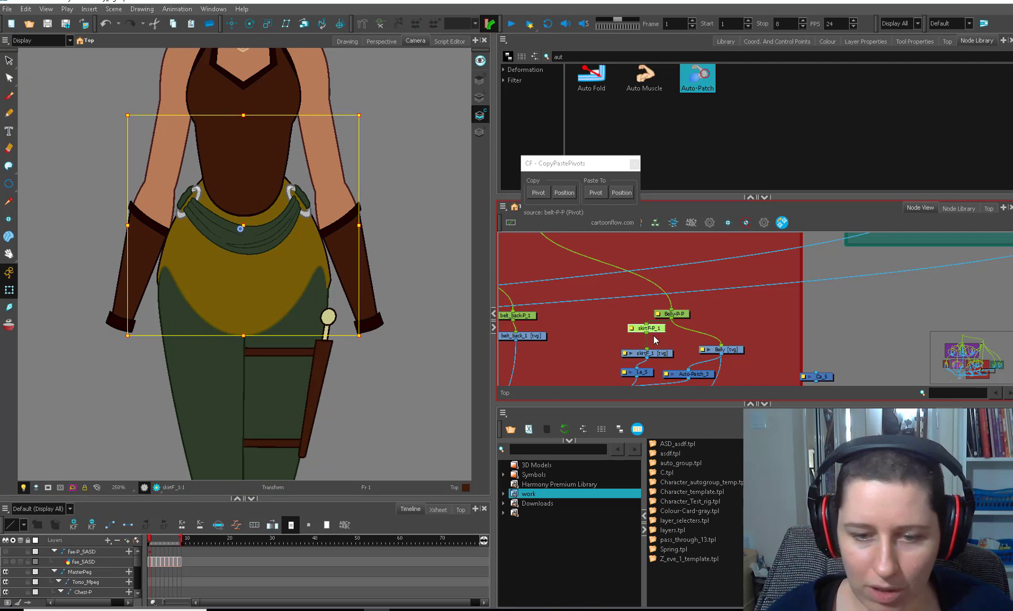
left_click_drag(240, 228, 243, 205)
key("2")
key("2")
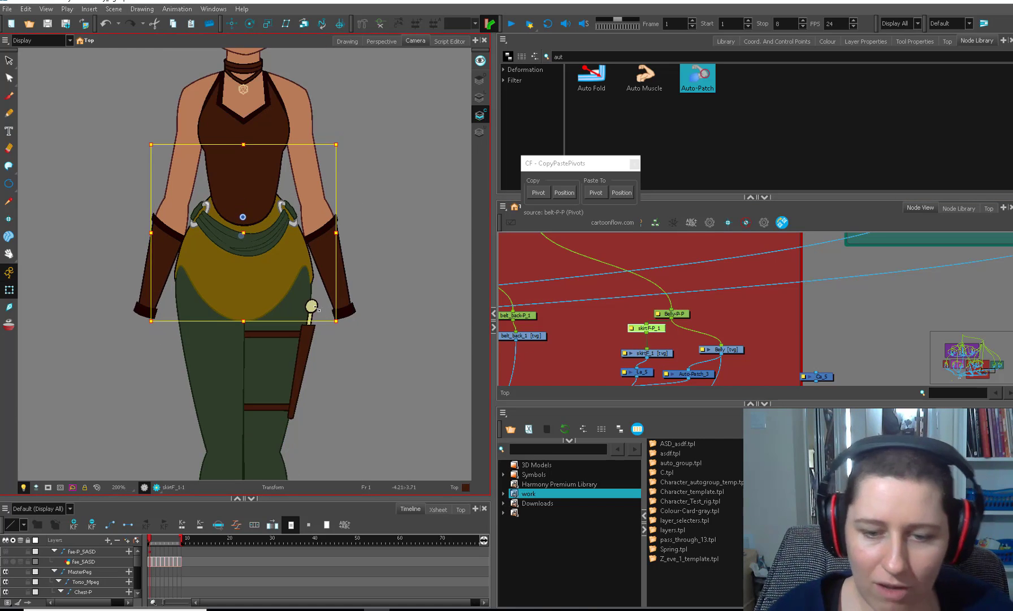
Step: Try moving the skirt slightly with its peg, and undo the move
mouse_move(245, 310)
left_mouse_down()
mouse_move(245, 280)
mouse_move(247, 332)
mouse_move(248, 306)
left_mouse_up()
key("ctrl+z")
key("1")
key("1")
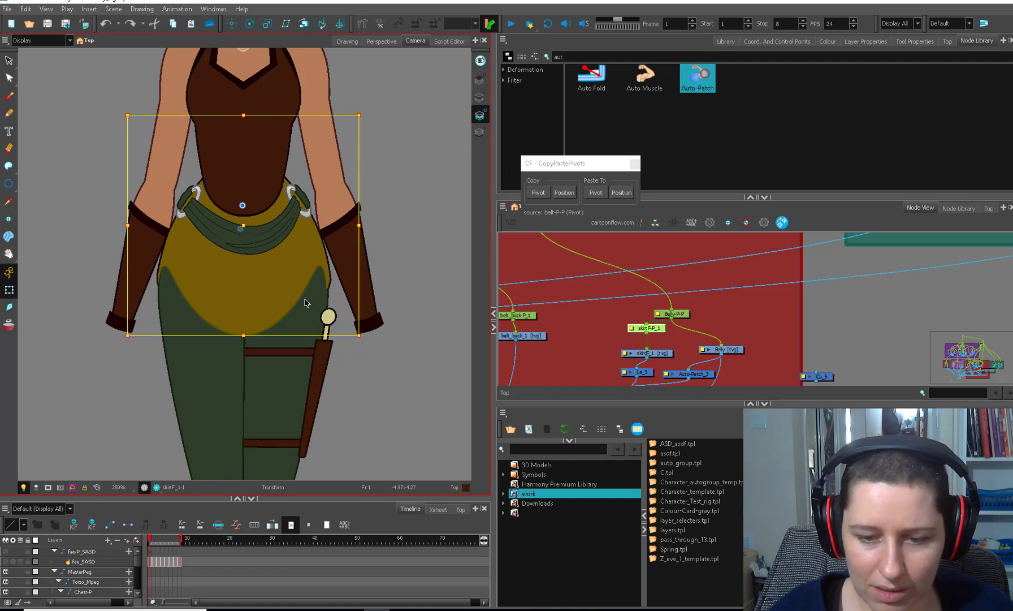
key("1")
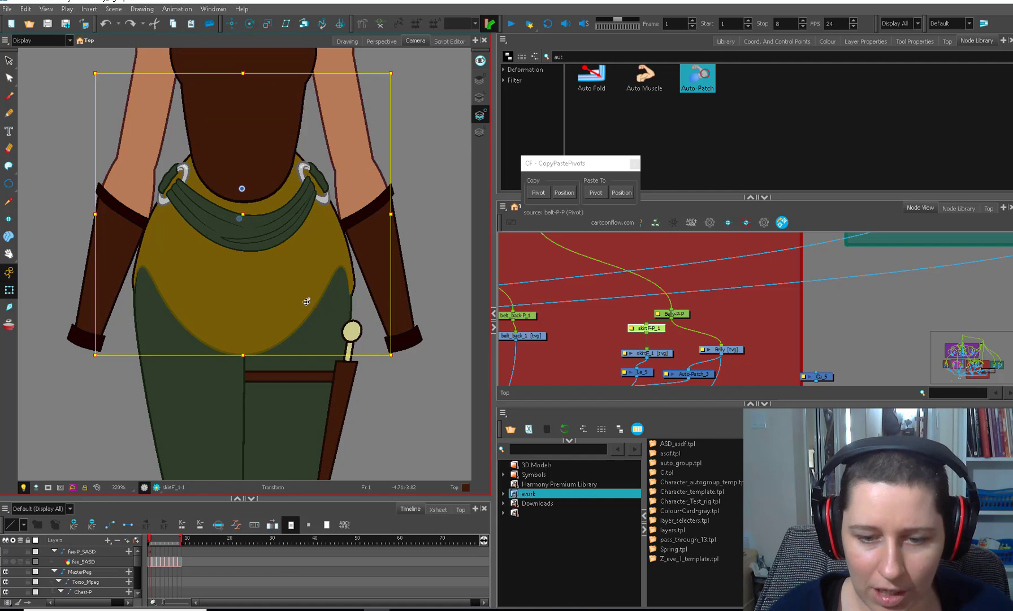
Step: Enable the fae_SASD reference drawing and compare the character's skirt between frames 1 and 2
left_click(154, 538)
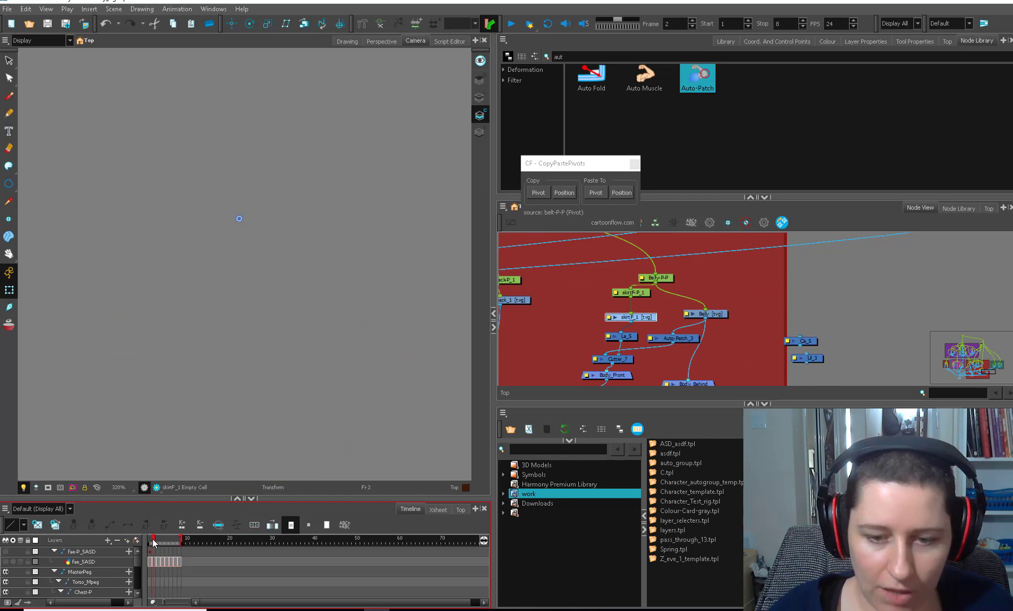
left_click_drag(677, 333, 692, 251)
left_click_drag(737, 327, 687, 368)
key("a")
left_click(744, 325)
left_click_drag(149, 539, 145, 538)
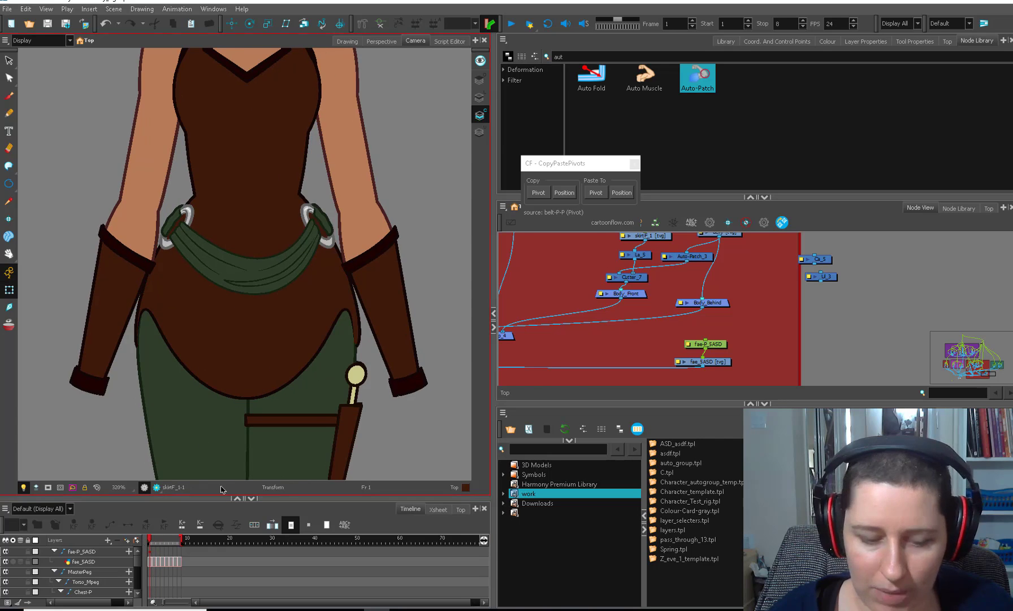
left_click(156, 539)
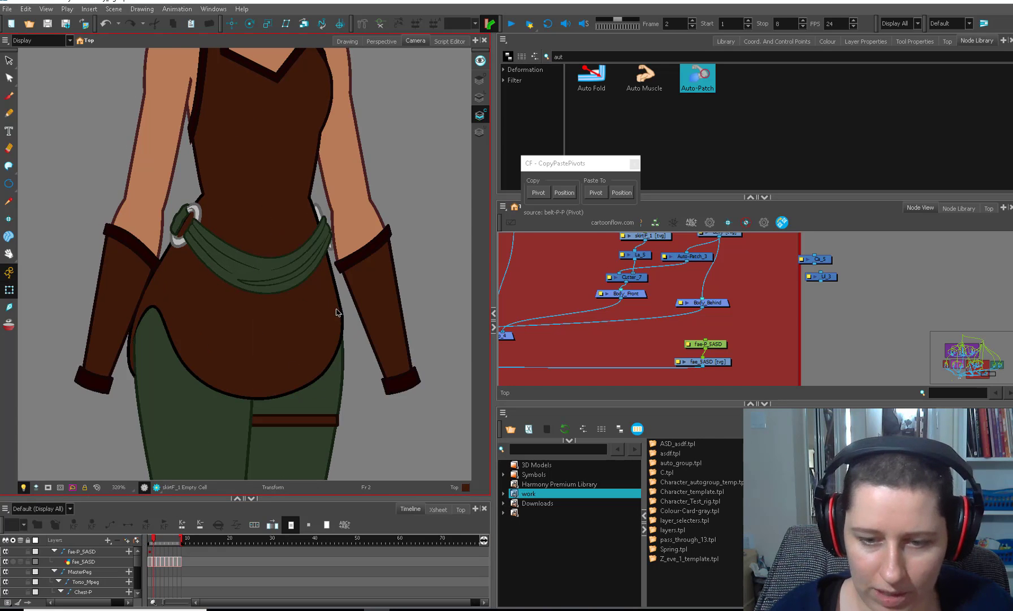
scroll(336, 351, "down", 3)
left_click(151, 541)
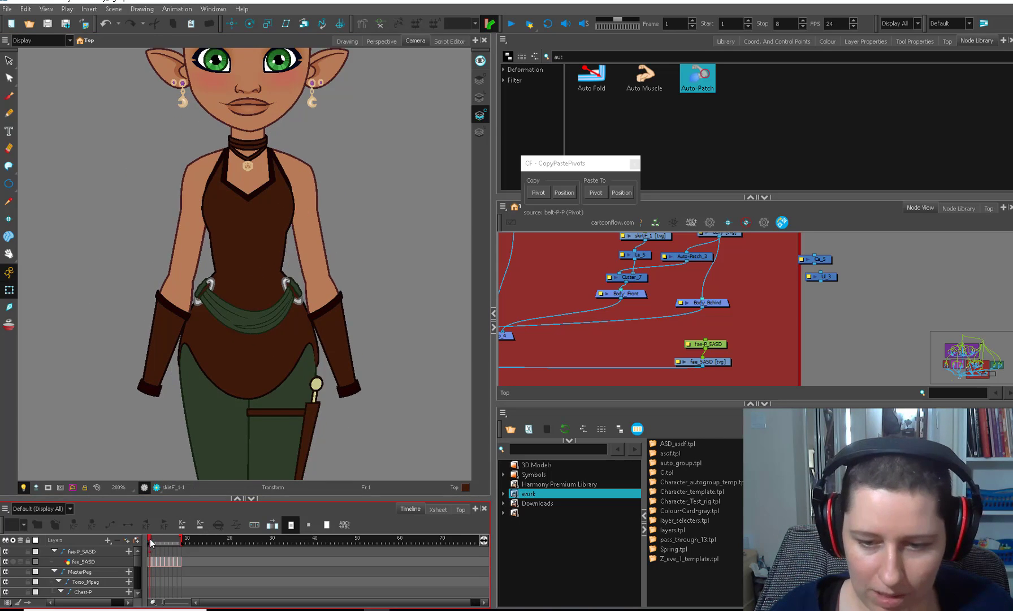
mouse_move(151, 541)
left_mouse_down()
mouse_move(164, 541)
mouse_move(148, 543)
left_mouse_up()
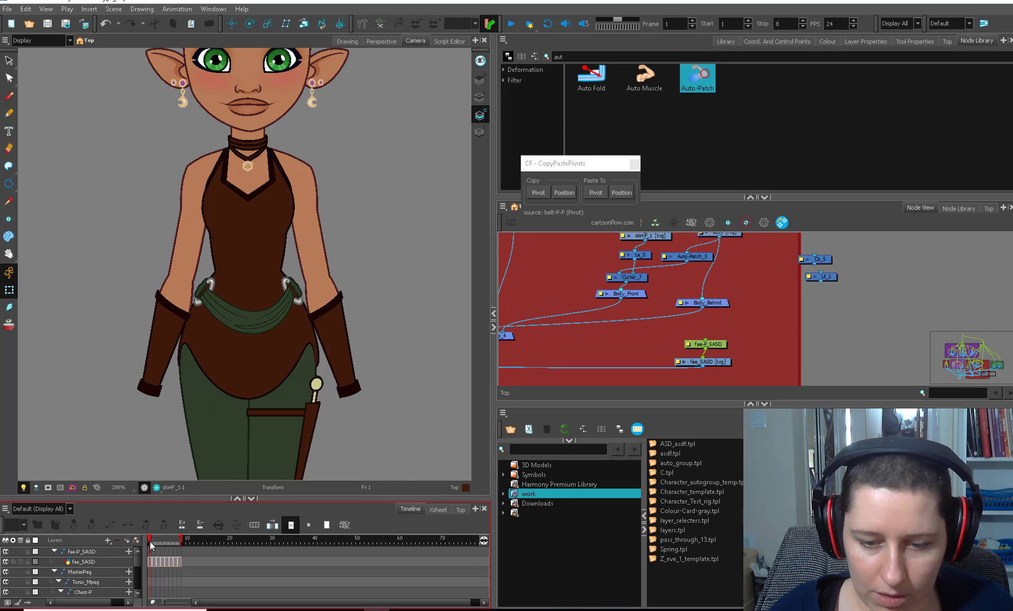
left_click(153, 544)
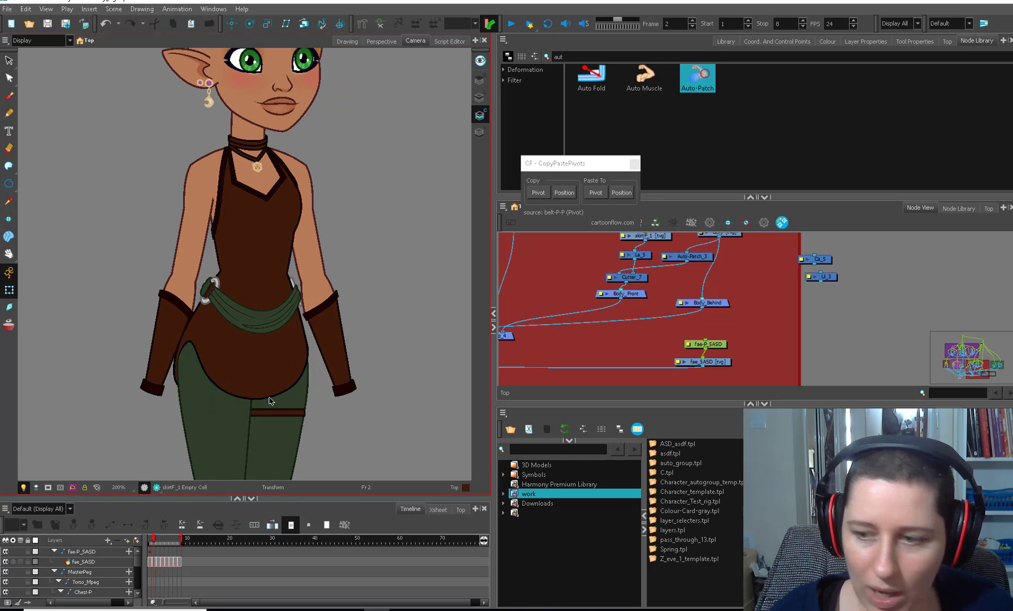
Step: Return to frame 1 and move the Cutter_7 node lower, away from the skirt drawing and Auto-Patch nodes
left_click_drag(657, 240, 612, 320)
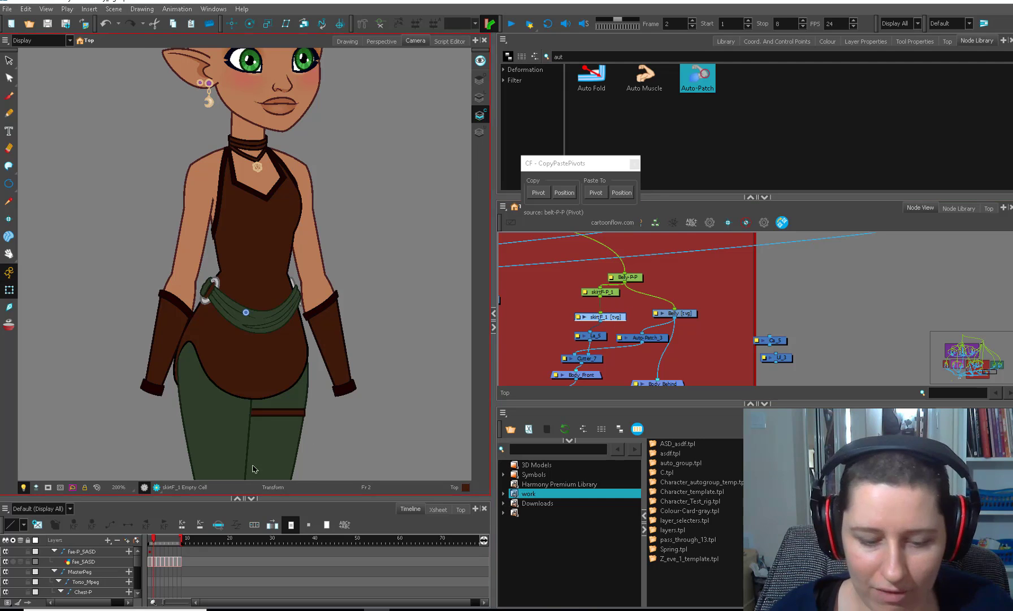
left_click(150, 539)
left_click_drag(602, 317, 599, 321)
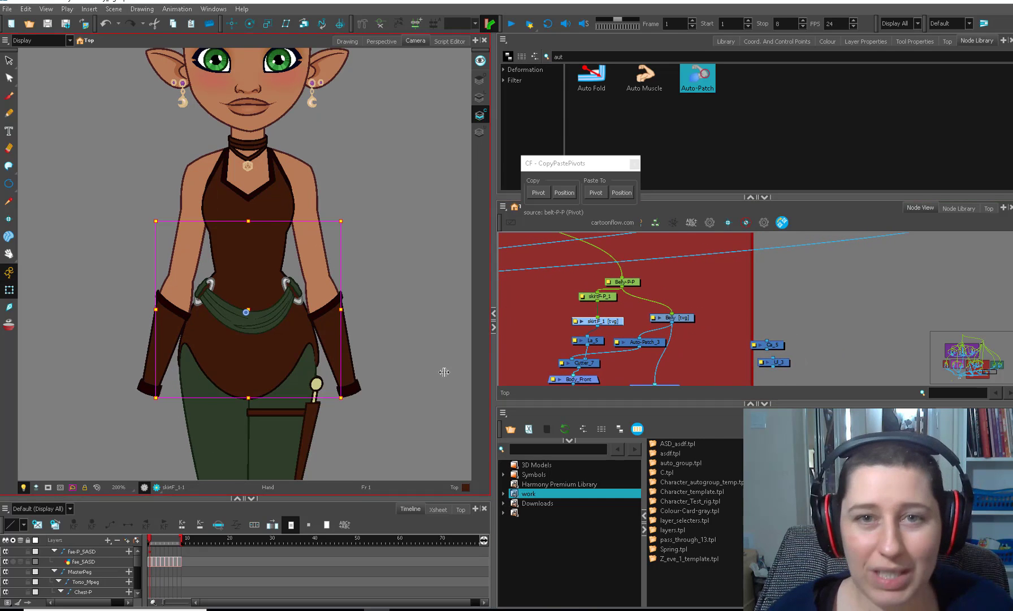
left_click(532, 309)
left_click_drag(589, 381, 621, 348)
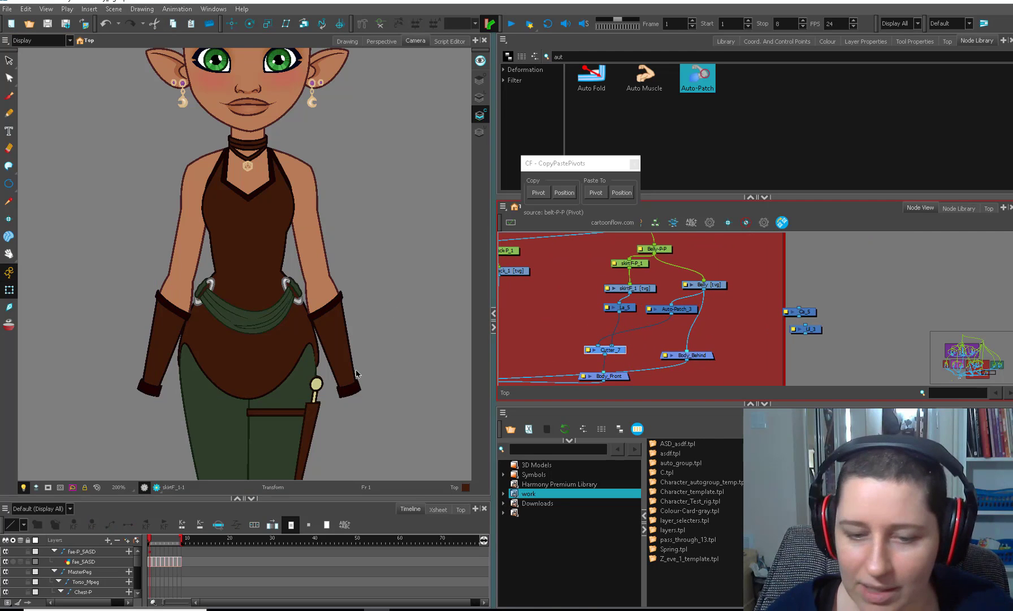
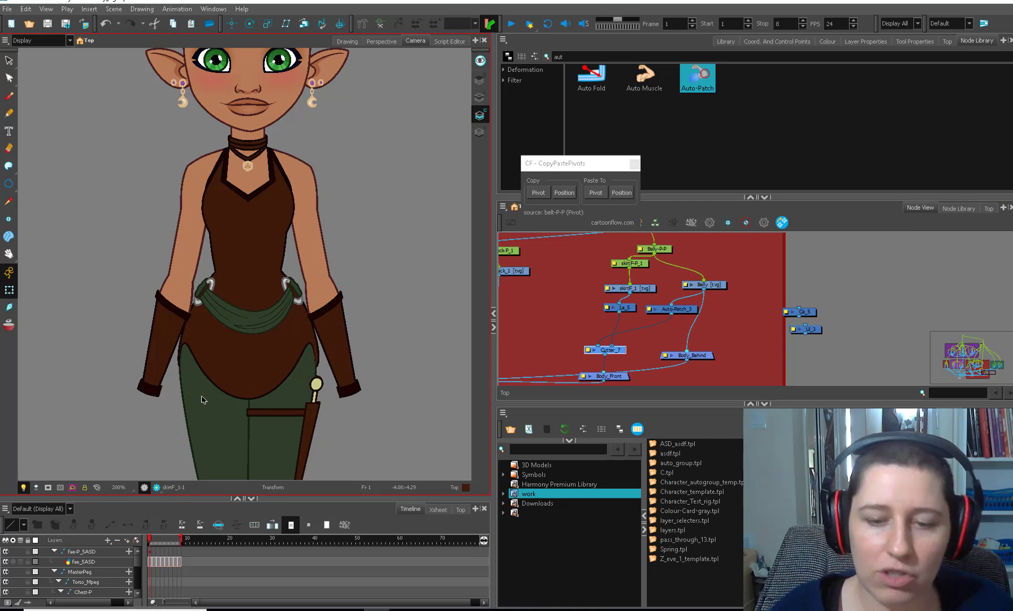
Step: Find the fae_SASD reference drawing in the node network and disable it
left_click(228, 421)
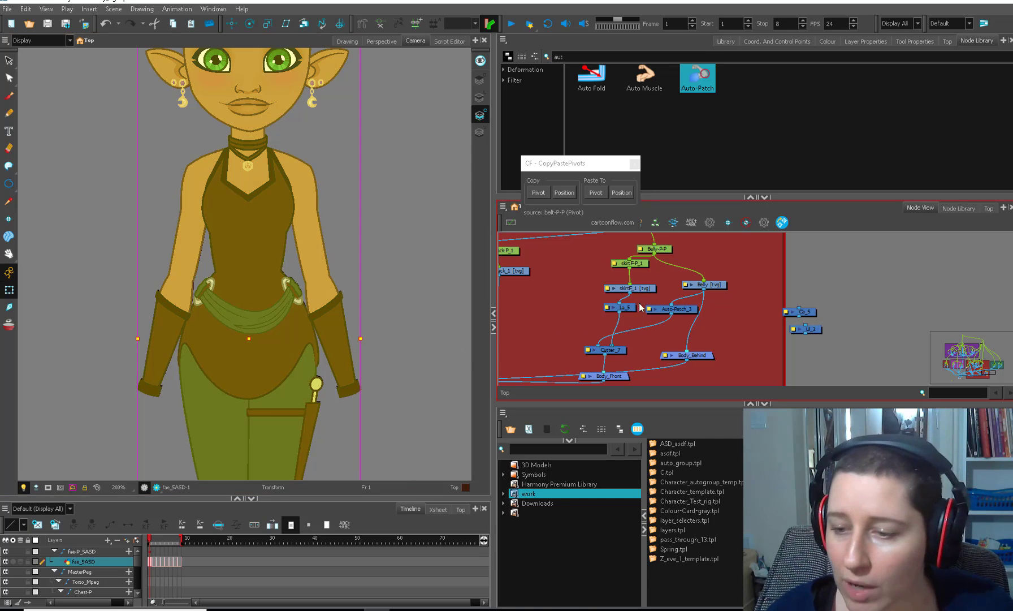
key("f")
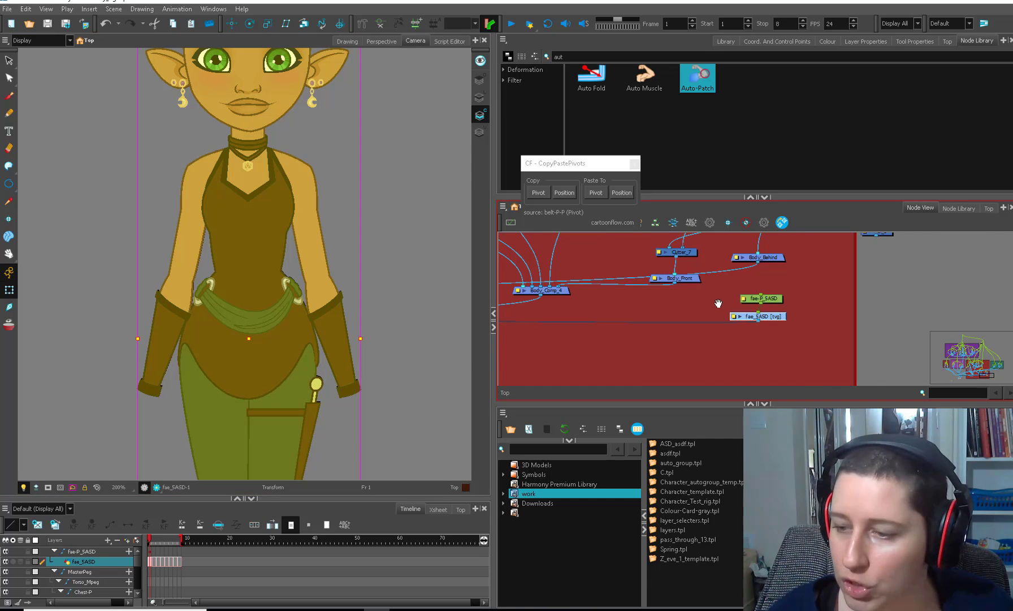
left_click_drag(718, 304, 671, 352)
left_click_drag(752, 377, 677, 324)
key("d")
Step: Duplicate the skirt's drawing and peg as skirtf2_1 and skirtf2-P_1, and join both drawings in a composite named skirt
left_click_drag(669, 261, 653, 341)
left_click(636, 318)
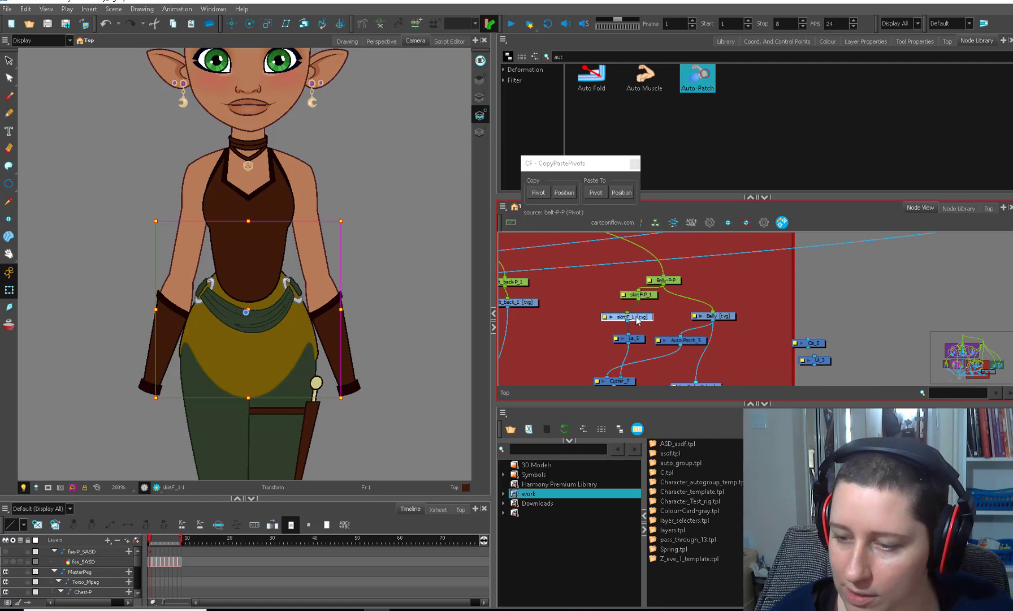
left_click_drag(670, 453, 623, 314)
Step: Cut away opposite halves of skirtF_1 and skirtf2_1 along the skirt's centre line with the Cutter tool
mouse_move(353, 224)
left_mouse_down()
mouse_move(320, 320)
mouse_move(249, 421)
left_mouse_up()
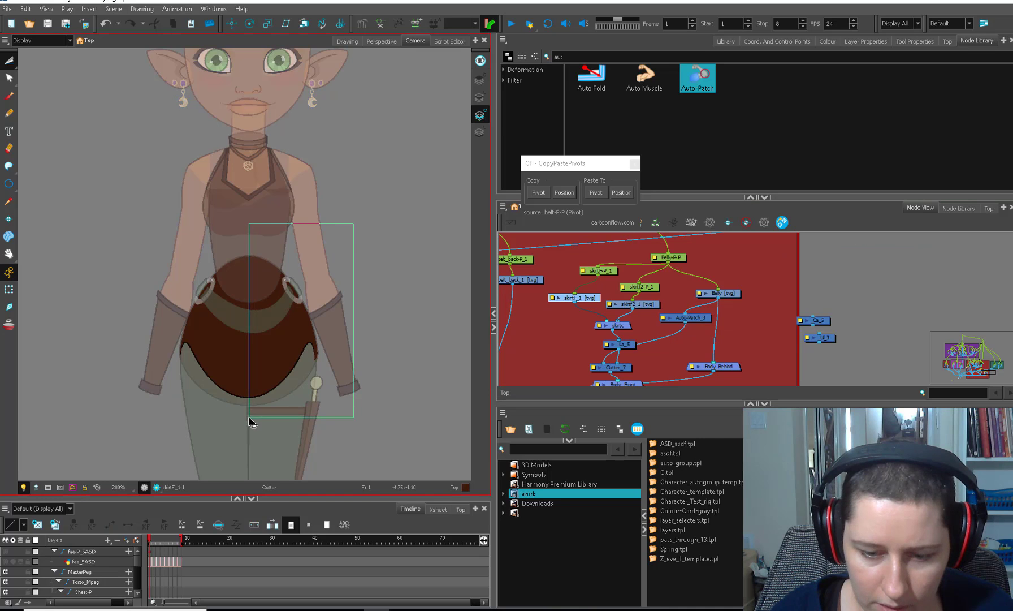
left_click(404, 188)
left_click_drag(336, 326, 247, 462)
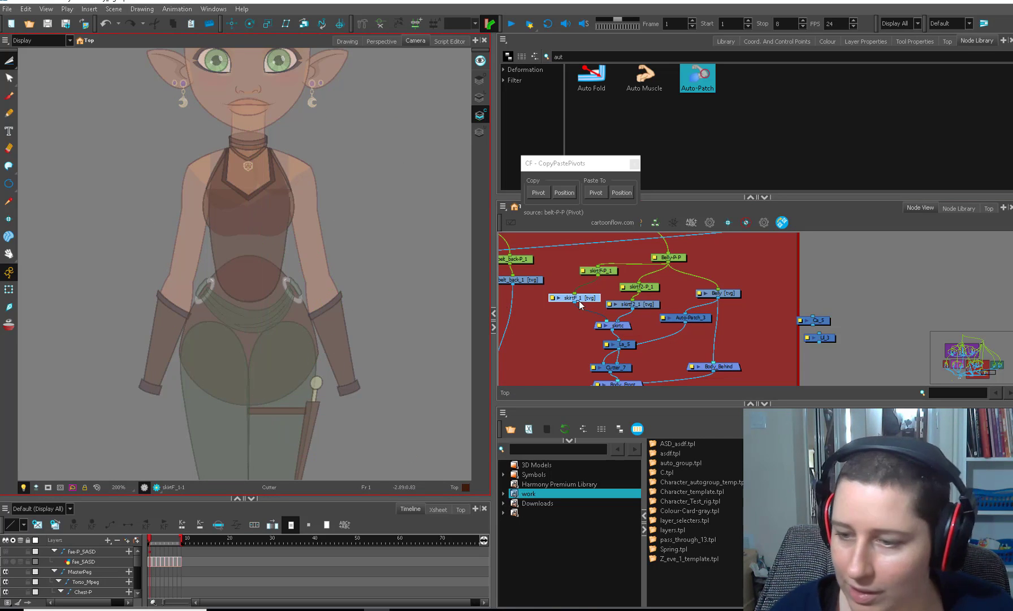
Step: Move the skirtf2_1 half's artwork from the Colour Art layer to the Line Art layer in the Drawing view
key("alt+s")
left_click(338, 358)
left_click(392, 326)
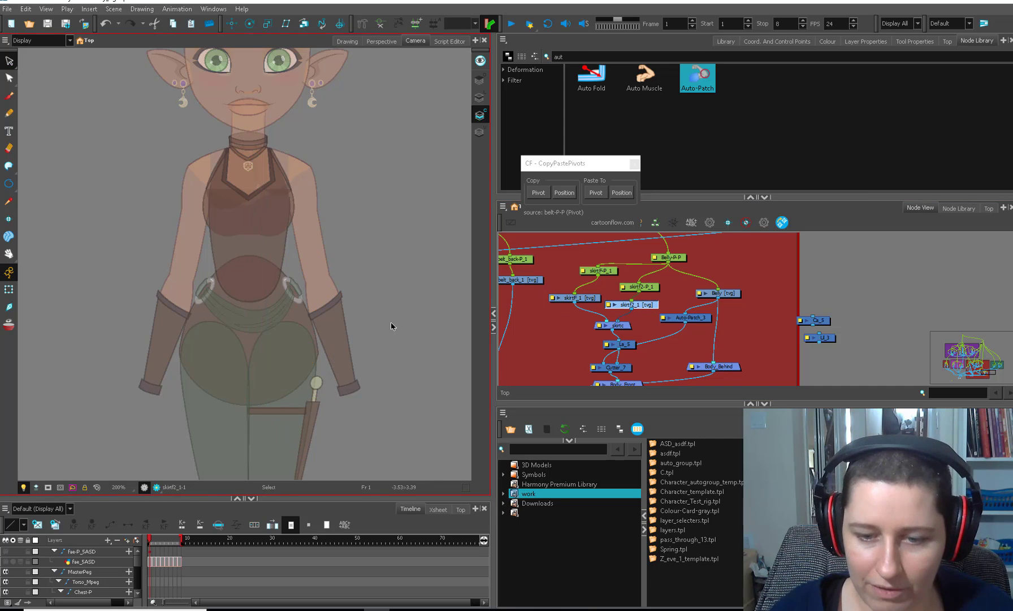
left_click(347, 41)
scroll(333, 283, "up", 5)
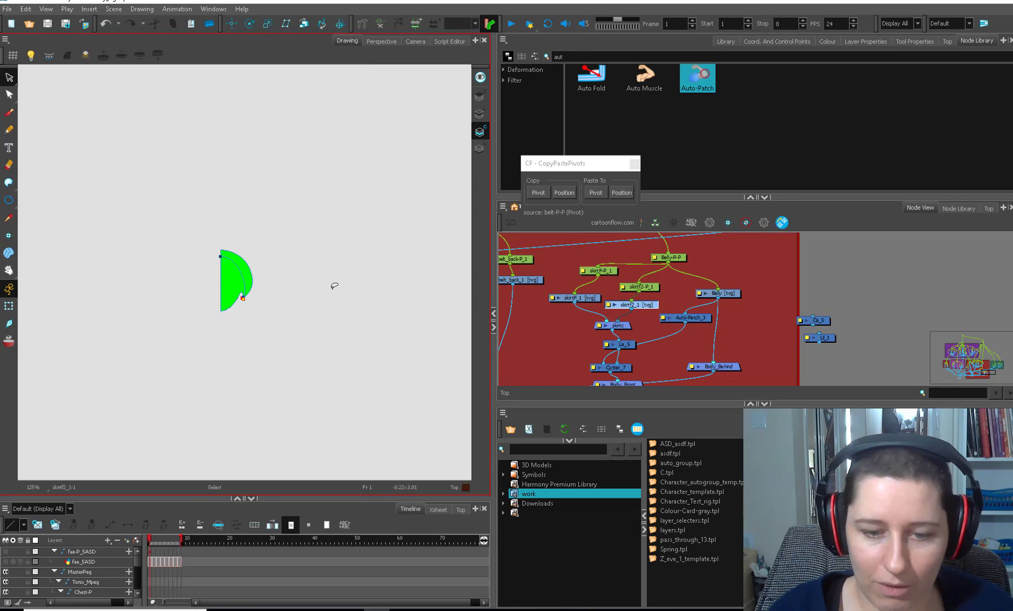
left_click(260, 282)
left_click_drag(282, 324, 303, 333)
scroll(303, 332, "up", 1)
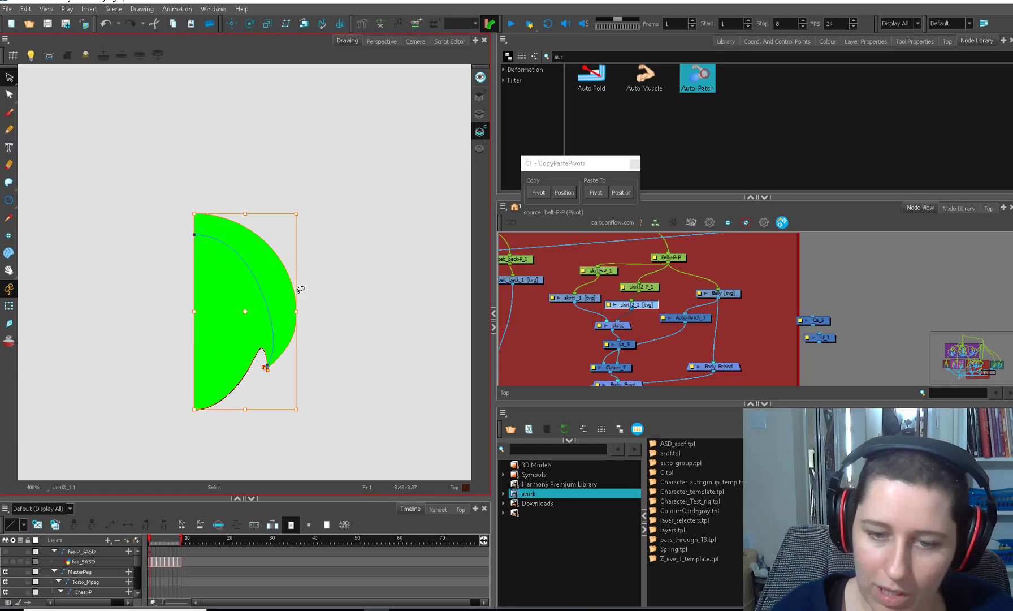
key("ctrl+x")
left_click(480, 96)
left_click(479, 114)
left_click(478, 130)
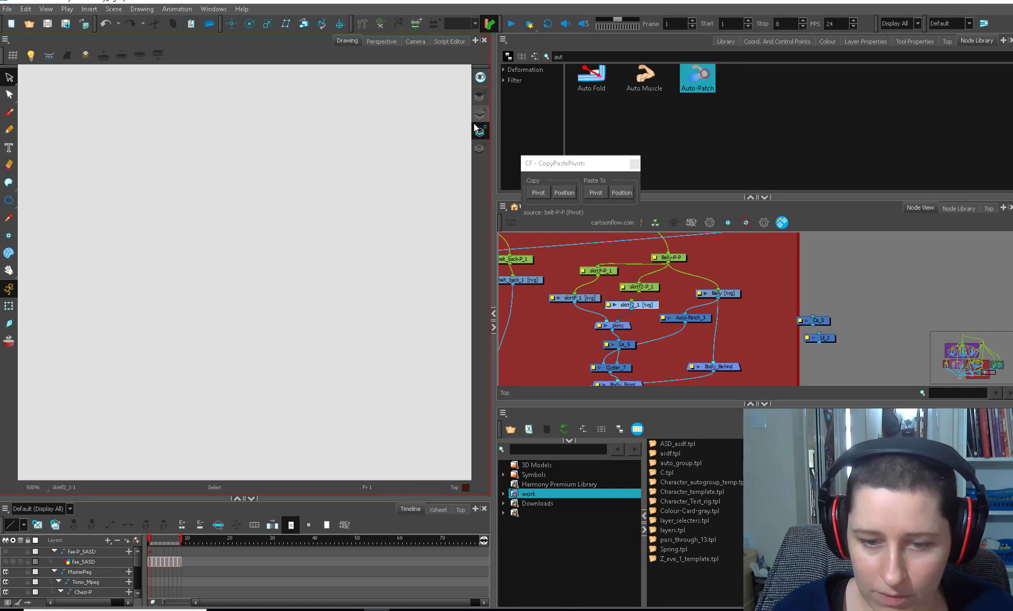
key("ctrl+v")
key("alt+q")
left_click(478, 131)
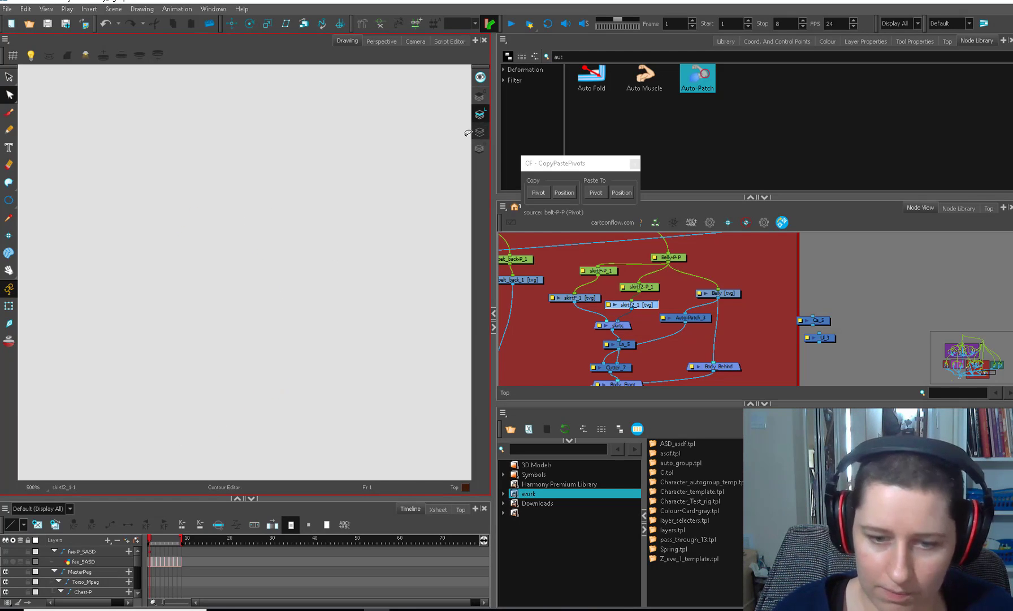
key("alt+s")
key("ctrl+a")
left_click(423, 181)
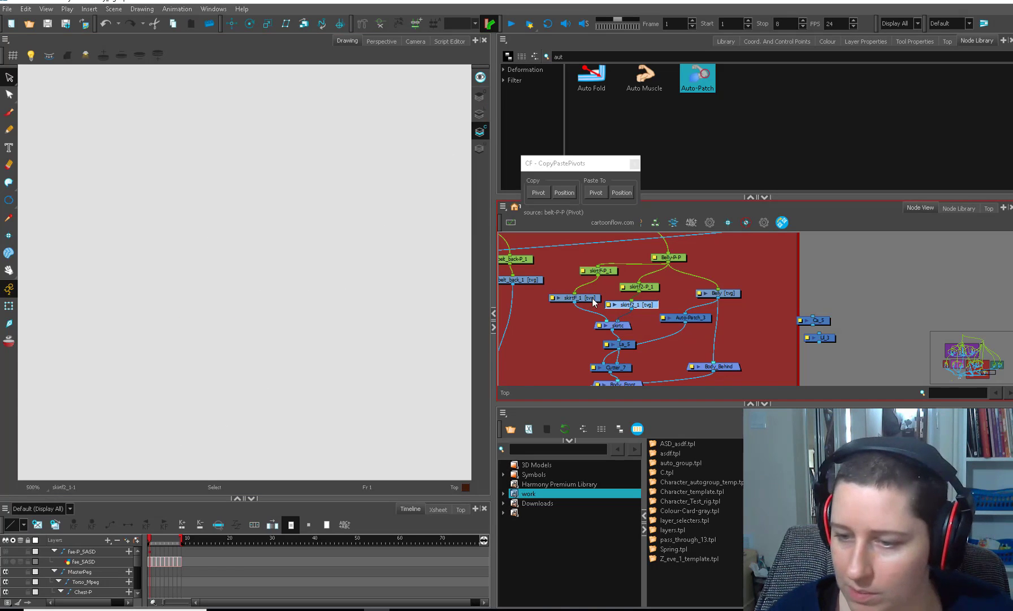
Step: Move the skirtF_1 half's artwork from Colour Art to Line Art, leaving nothing on Colour Art
left_click(562, 298)
left_click(90, 331)
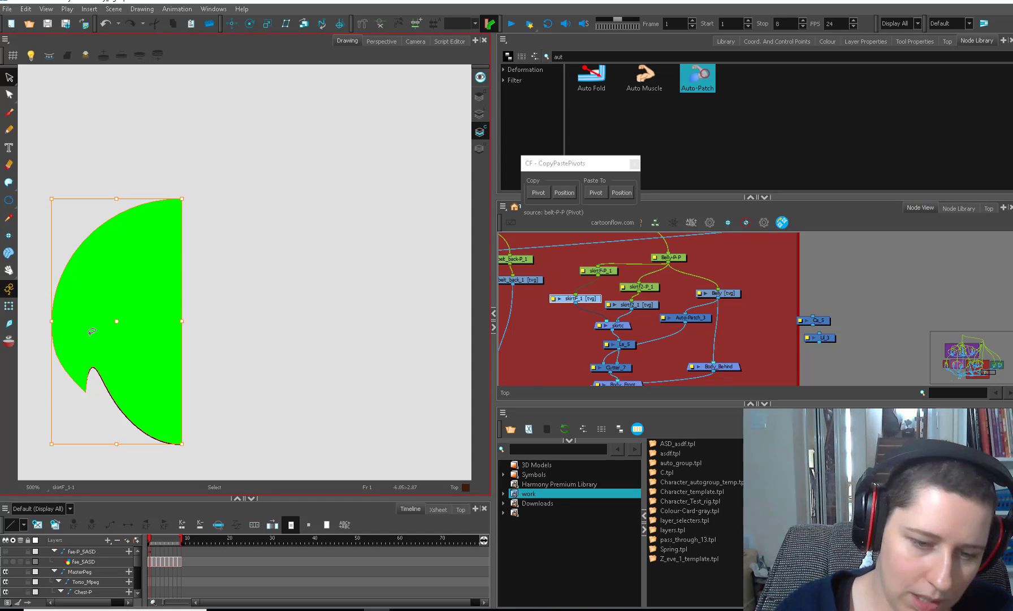
key("ctrl+x")
left_click(479, 96)
left_click(479, 114)
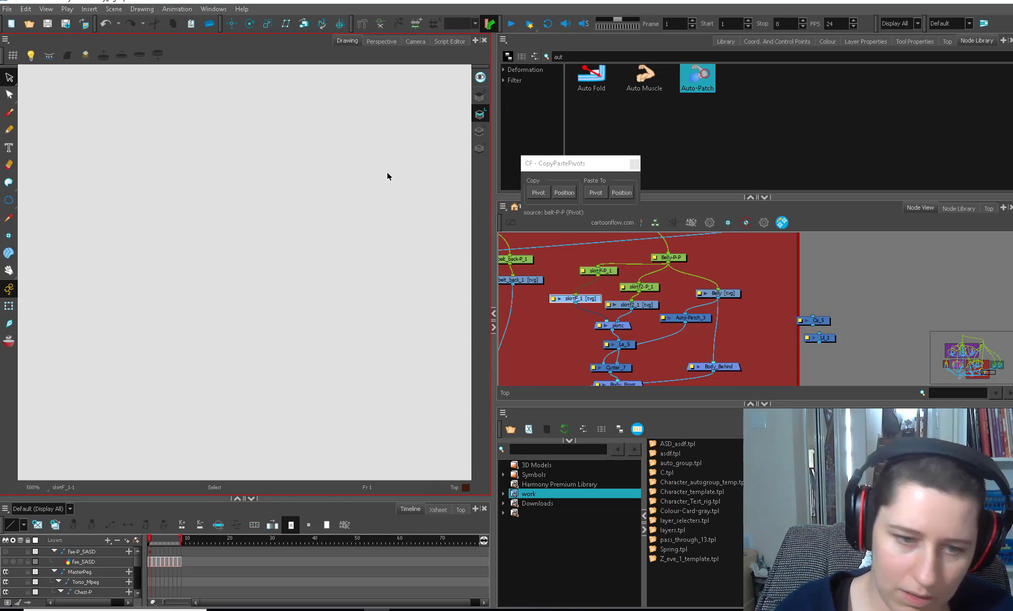
key("ctrl+v")
left_click(480, 131)
key("ctrl+v")
key("Delete")
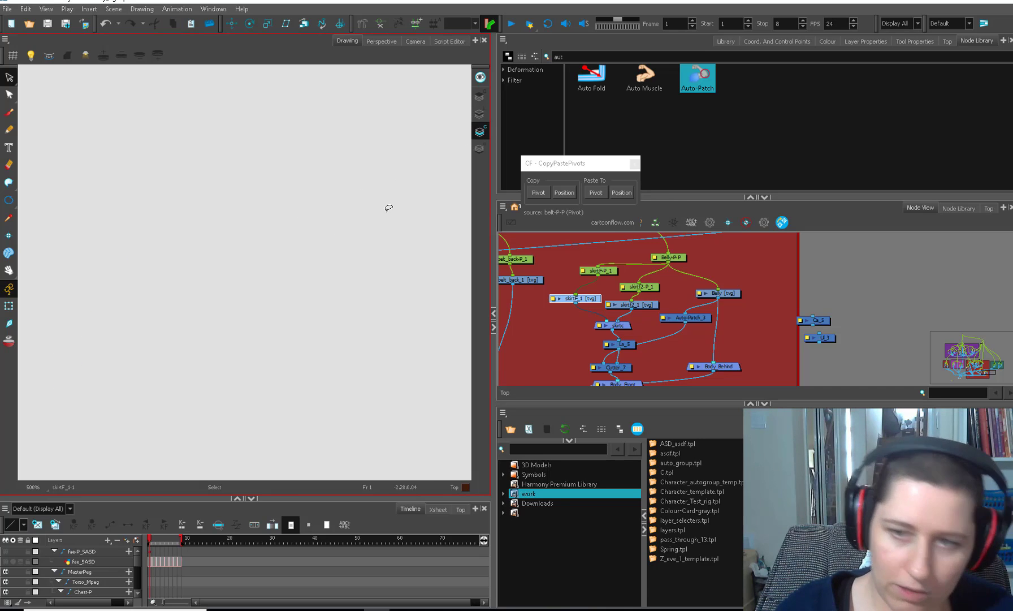
Step: In the Camera view, bulge the straight centre edge of skirtF_1 outward over the other skirt half with the Contour Editor
left_click(408, 44)
left_click(11, 289)
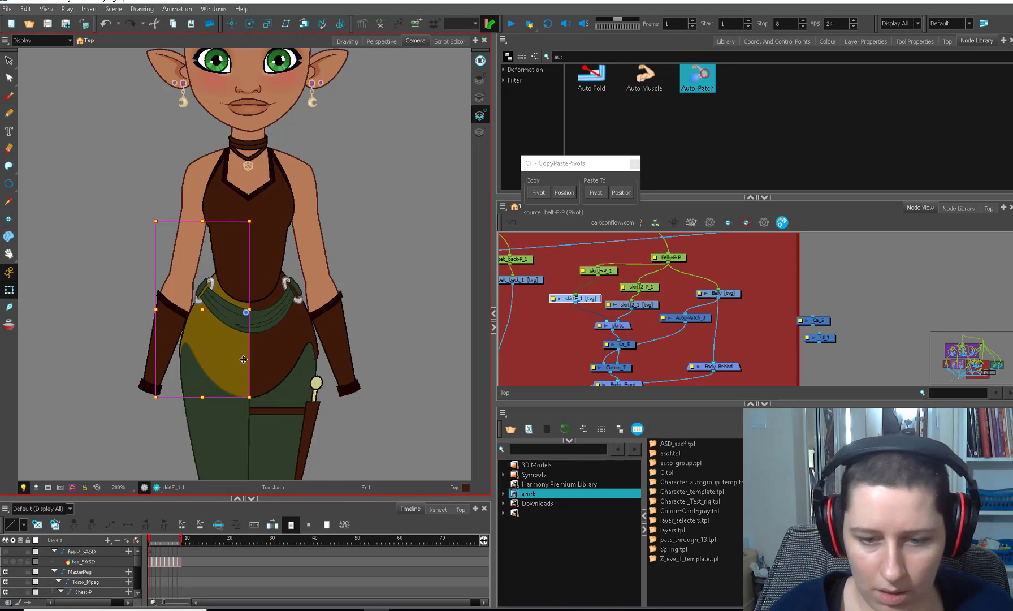
key("2")
left_click(581, 308)
left_click(580, 299)
key("alt+q")
left_click_drag(268, 358, 305, 329)
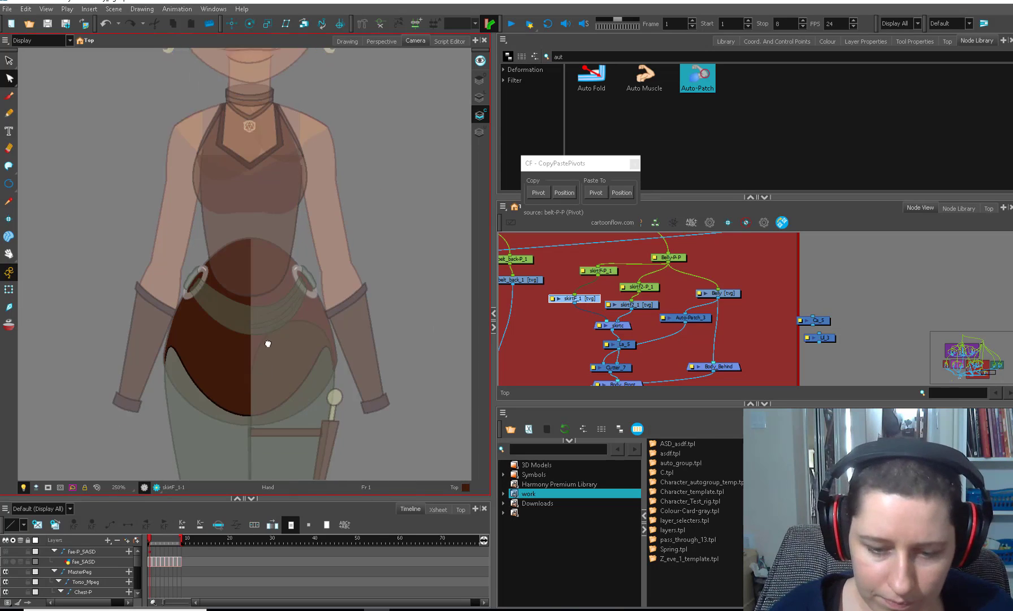
key("2")
key("2")
key("l")
left_click_drag(305, 345, 295, 430)
Step: Bulge the straight centre edge of skirtf2_1 outward so it overlaps the skirtF_1 half
left_click(631, 306)
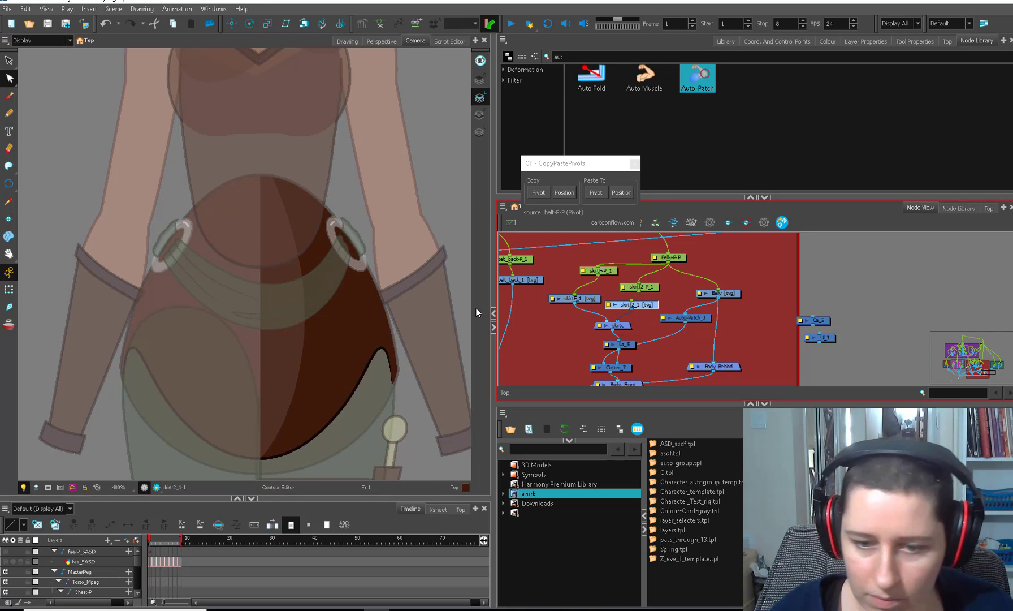
left_click(261, 312)
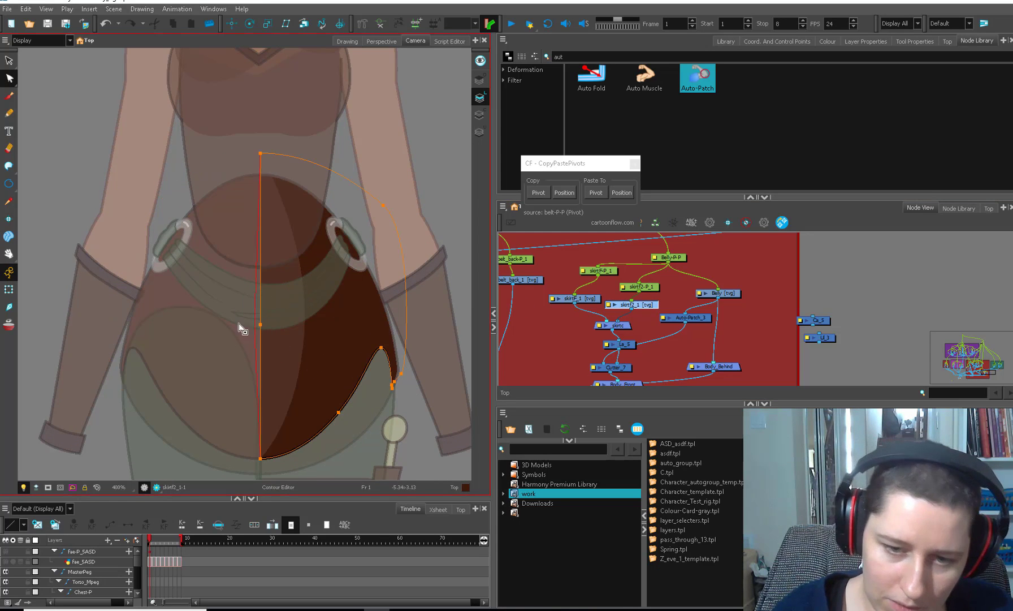
left_click_drag(260, 325, 212, 323)
scroll(257, 409, "up", 1)
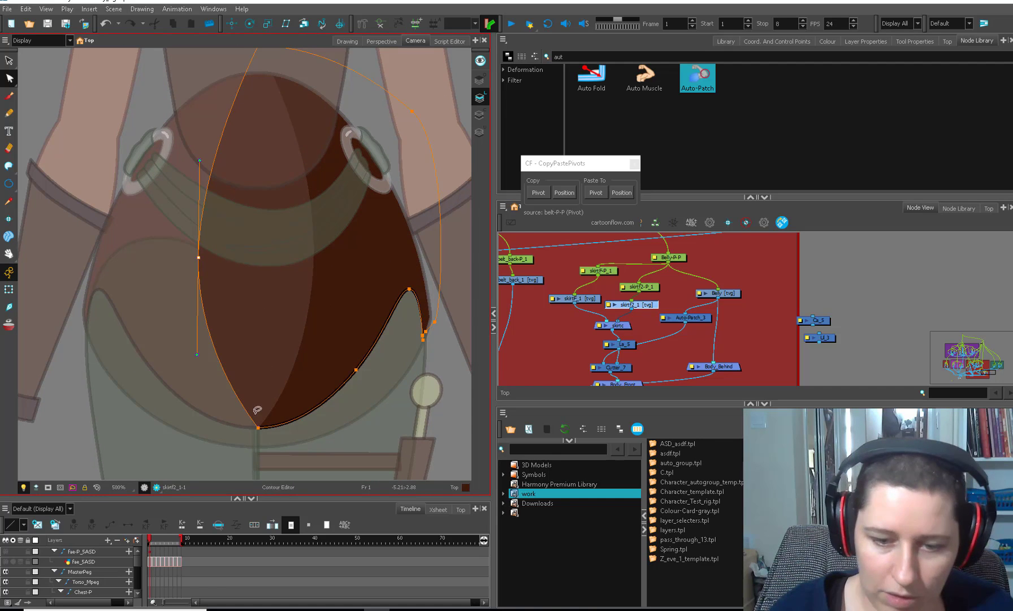
Step: Move skirtf2_1's lowest contour point onto the inner corner of its hem outline, matching the tip of the skirtF_1 half
left_click(300, 410)
scroll(285, 385, "up", 4)
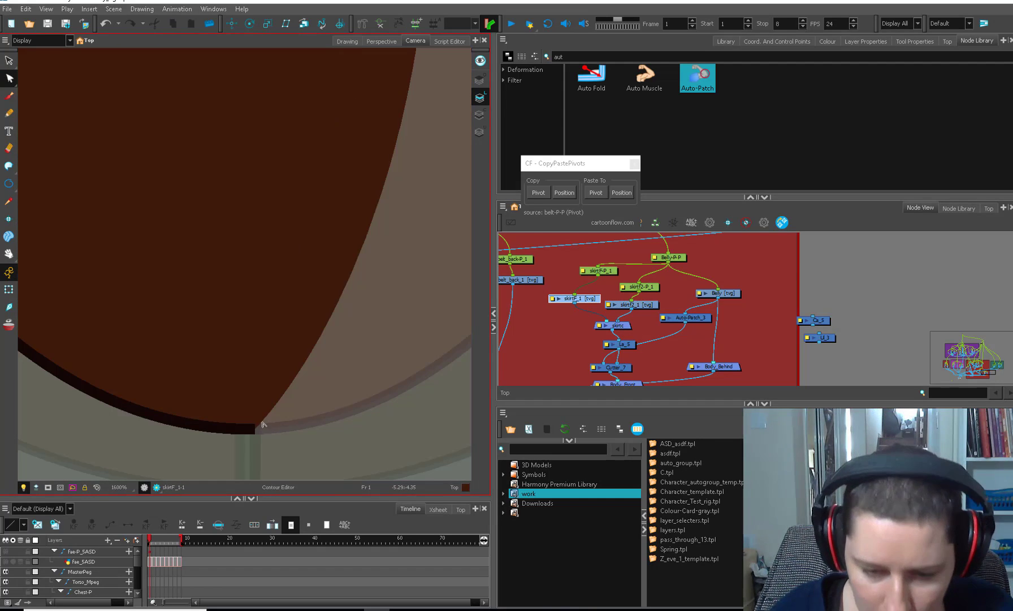
left_click(262, 425)
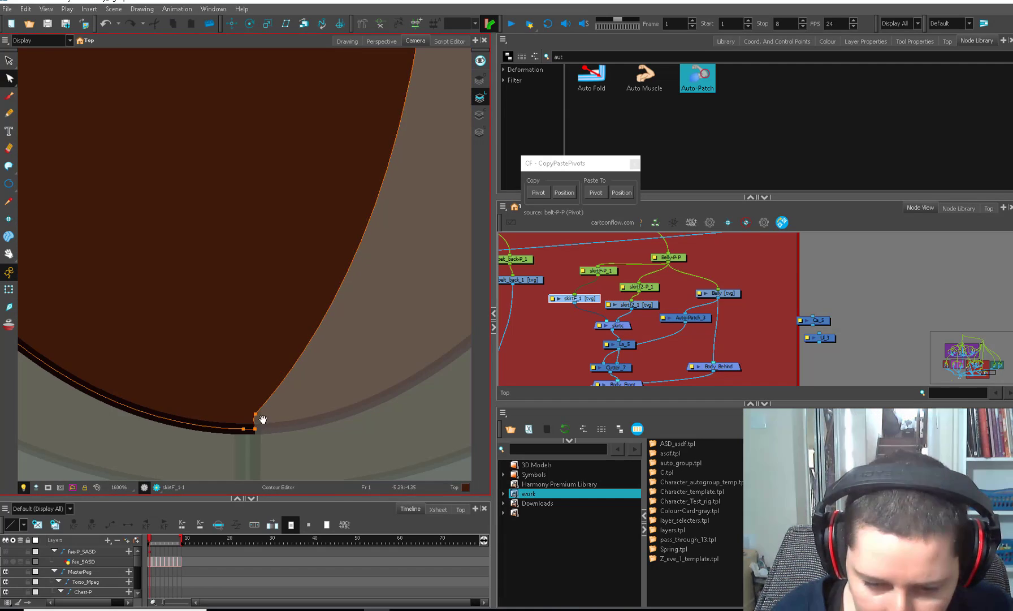
scroll(257, 418, "up", 2)
scroll(278, 410, "up", 2)
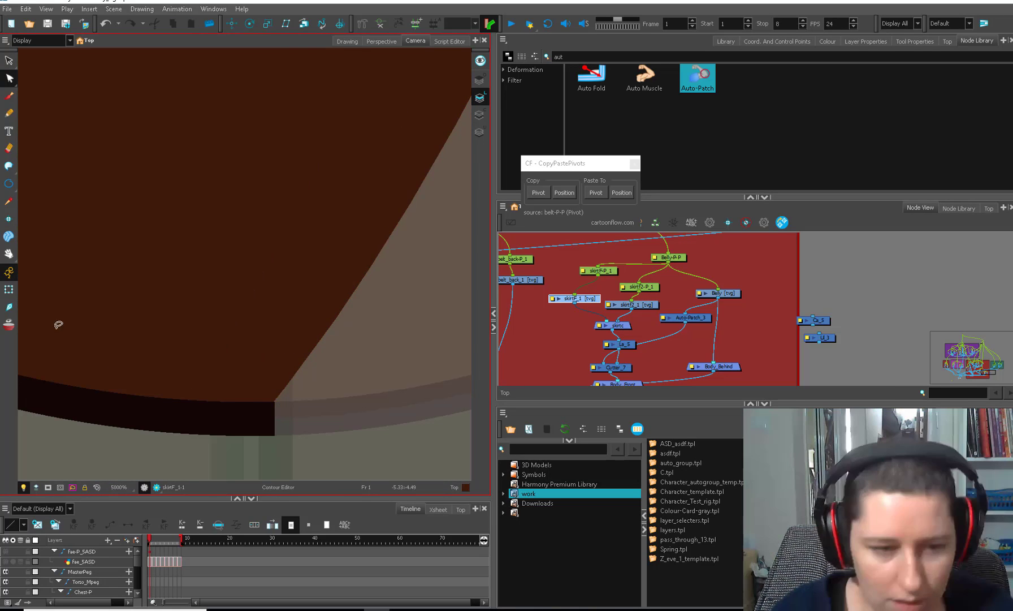
left_click(316, 396)
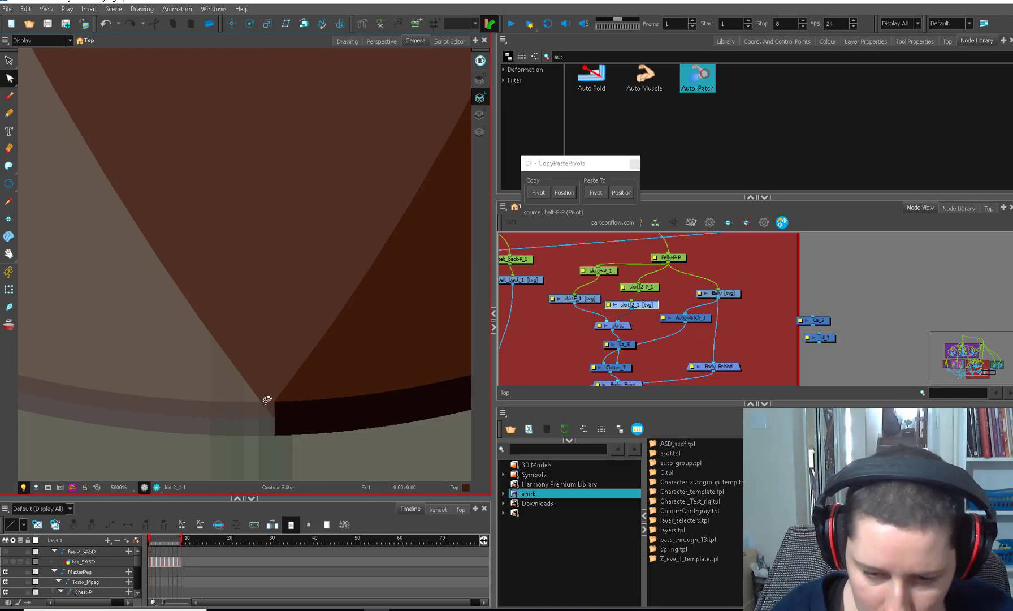
left_click(267, 404)
left_click_drag(268, 406, 275, 399)
key("1")
Step: Copy the pivot of the skirtF-P_1 peg and paste it onto the skirtf2-P_1 peg
left_click(9, 290)
key("1")
key("1")
key("1")
key("1")
key("1")
key("1")
key("1")
key("1")
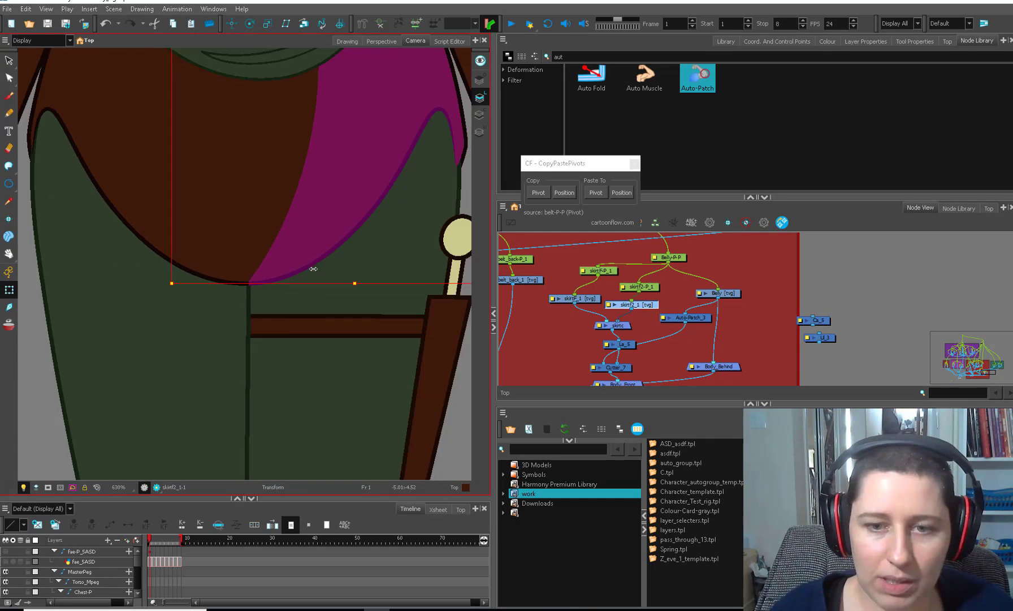
left_click_drag(315, 228, 294, 378)
key("1")
key("1")
key("1")
key("1")
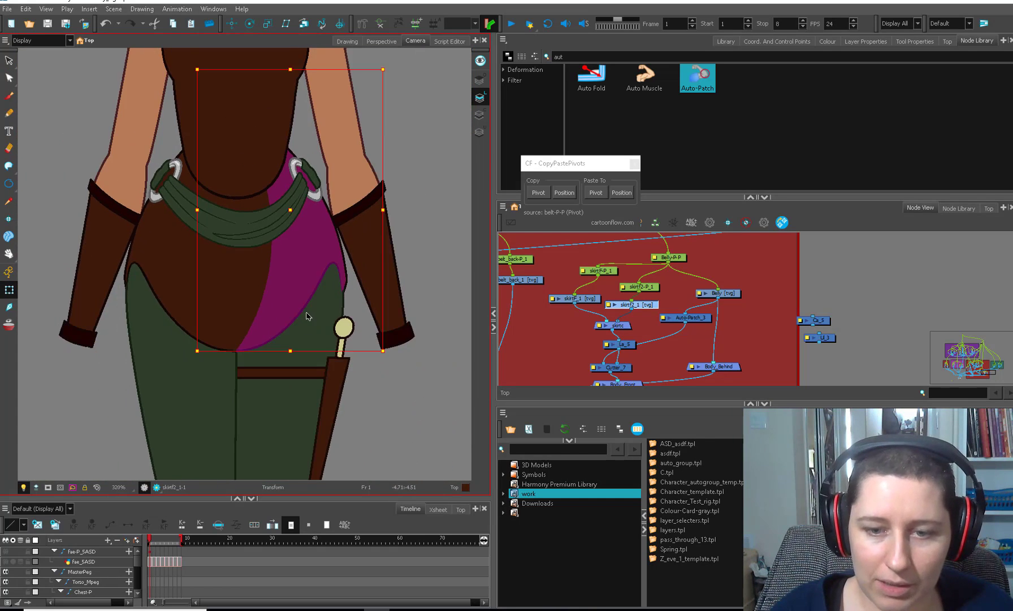
left_click_drag(280, 230, 275, 266)
key("b")
key("alt+3")
left_click_drag(598, 271, 593, 274)
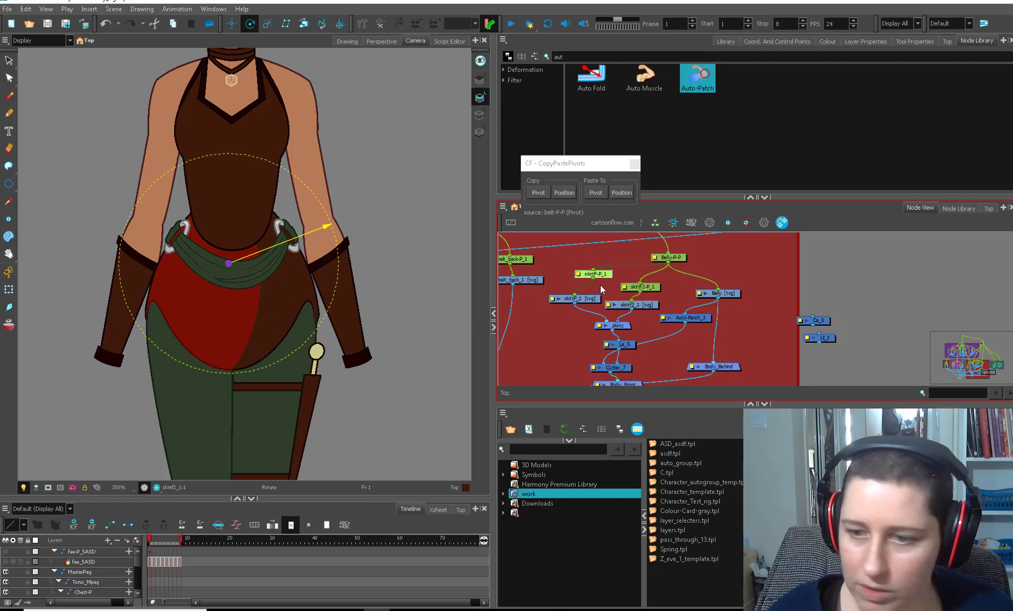
left_click(539, 193)
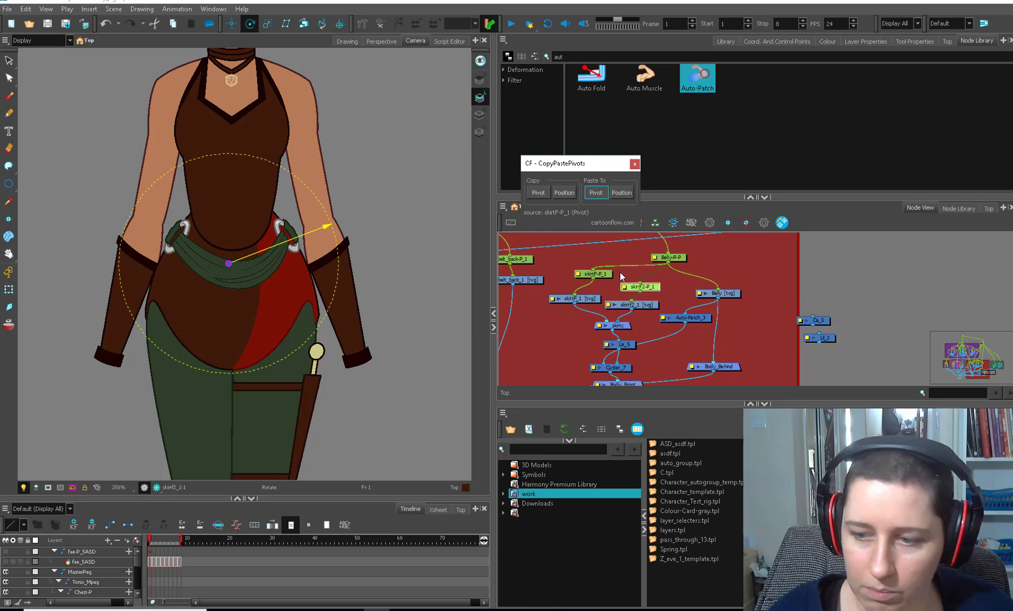
Step: Move the skirtF-P_1 peg's pivot to the bottom centre tip of the skirt and copy it onto skirtf2-P_1
key("2")
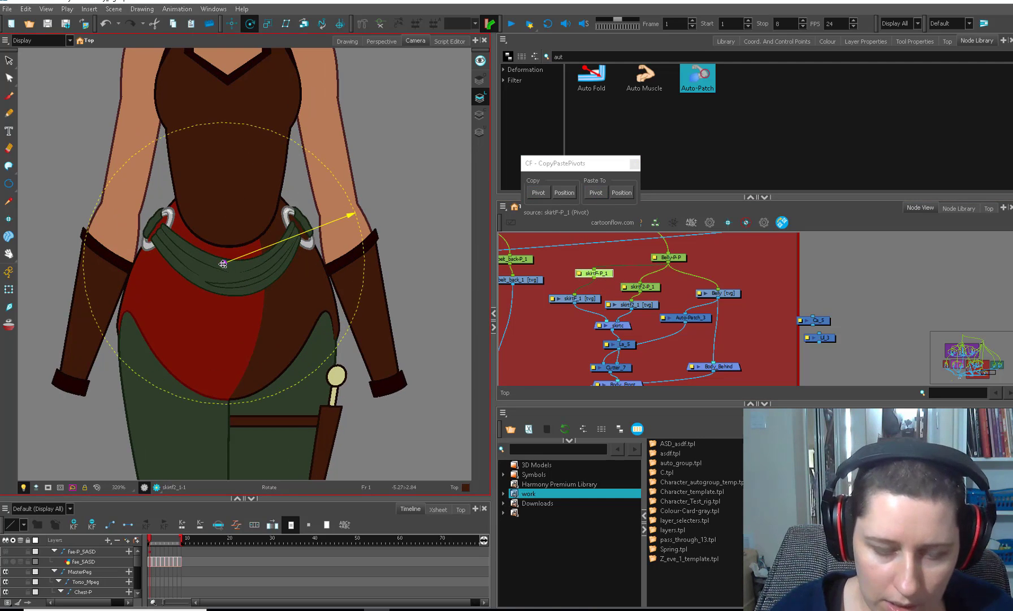
left_click_drag(224, 264, 262, 335)
key("2")
key("2")
key("2")
key("2")
key("2")
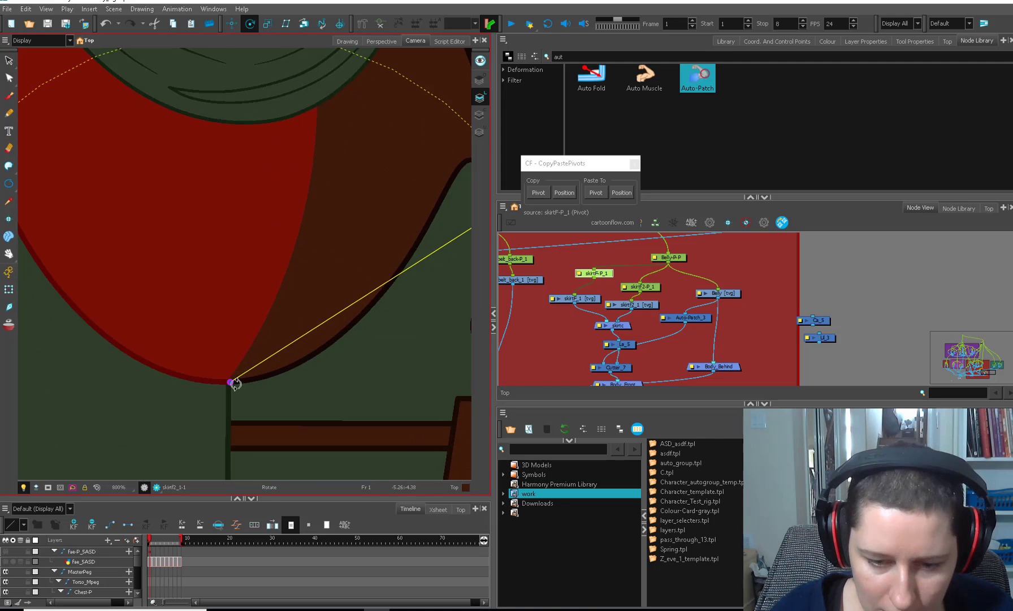
left_click_drag(227, 412, 226, 408)
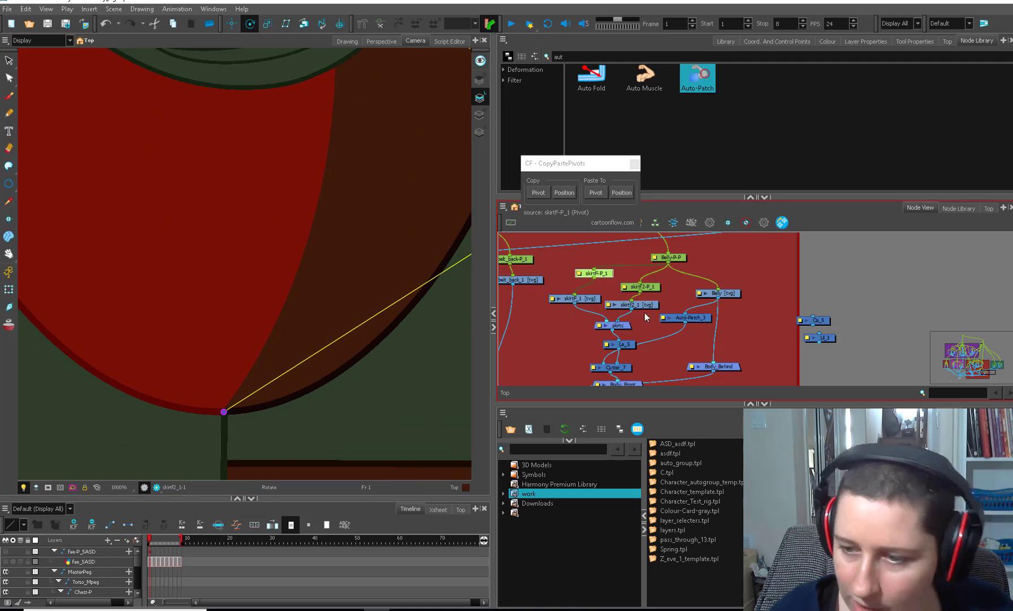
key("1")
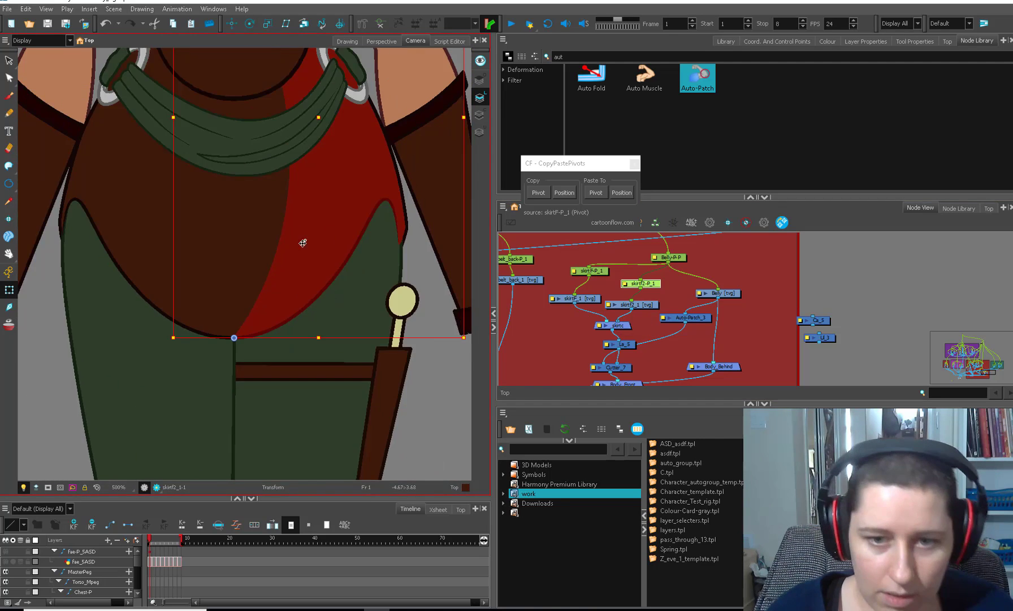
Step: Add a shared parent peg above skirtF-P_1 and skirtf2-P_1, connected beneath the Belly-P-P peg
left_click_drag(303, 242, 260, 390)
key("1")
left_click(9, 272)
key("1")
key("1")
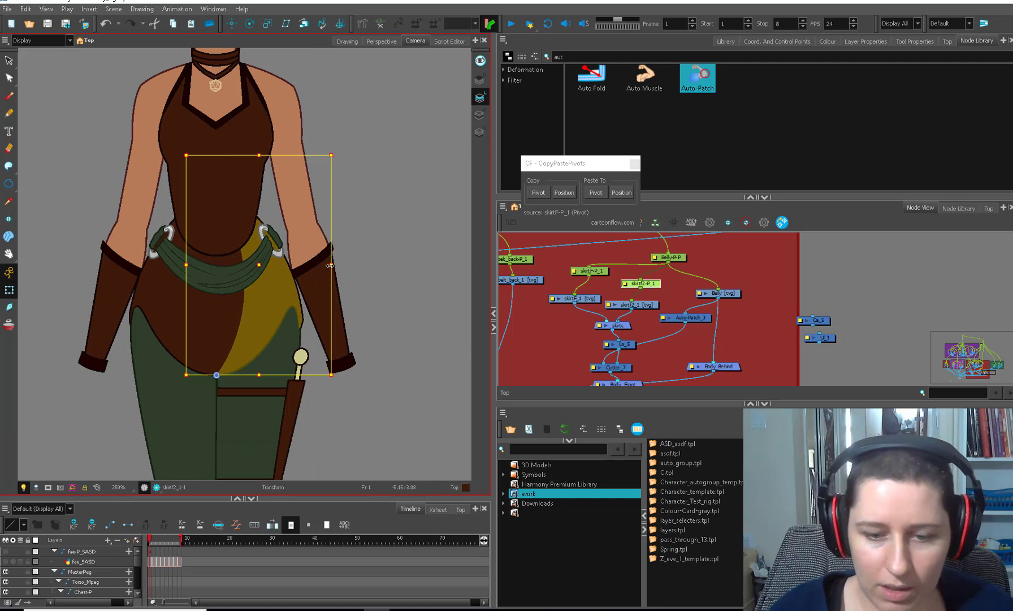
left_click_drag(329, 265, 318, 285)
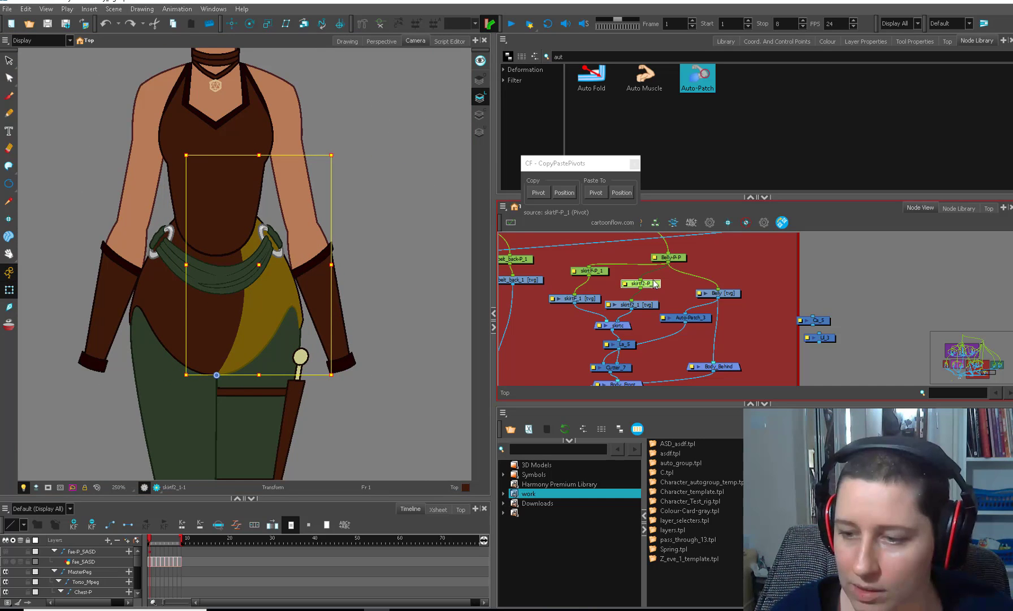
left_click_drag(676, 258, 655, 280)
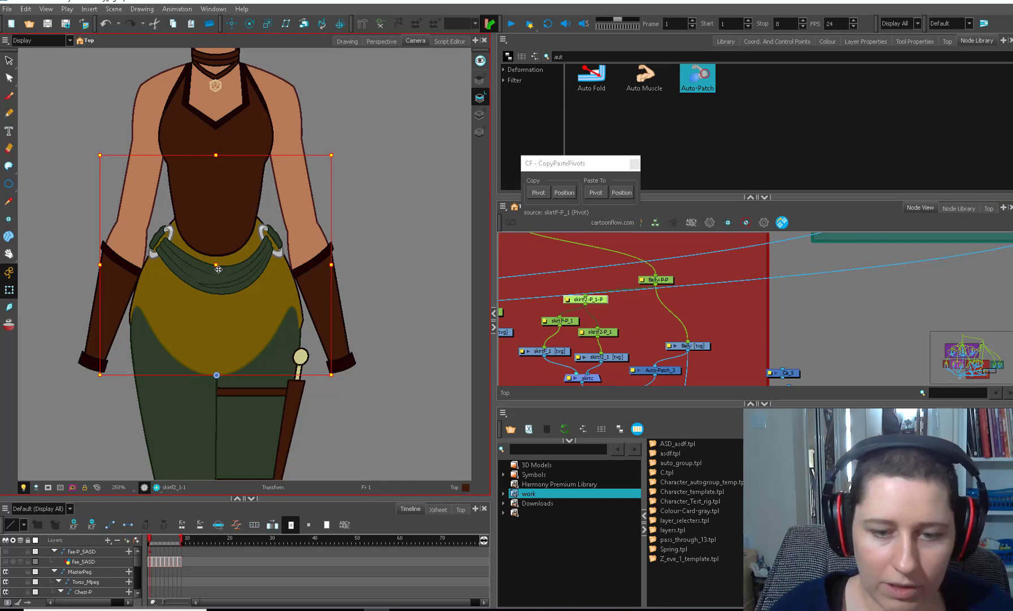
Step: Test a skirt turn by shifting both halves sideways with the parent peg, widening skirtF_1 and narrowing skirtf2_1
left_click_drag(220, 270, 249, 274)
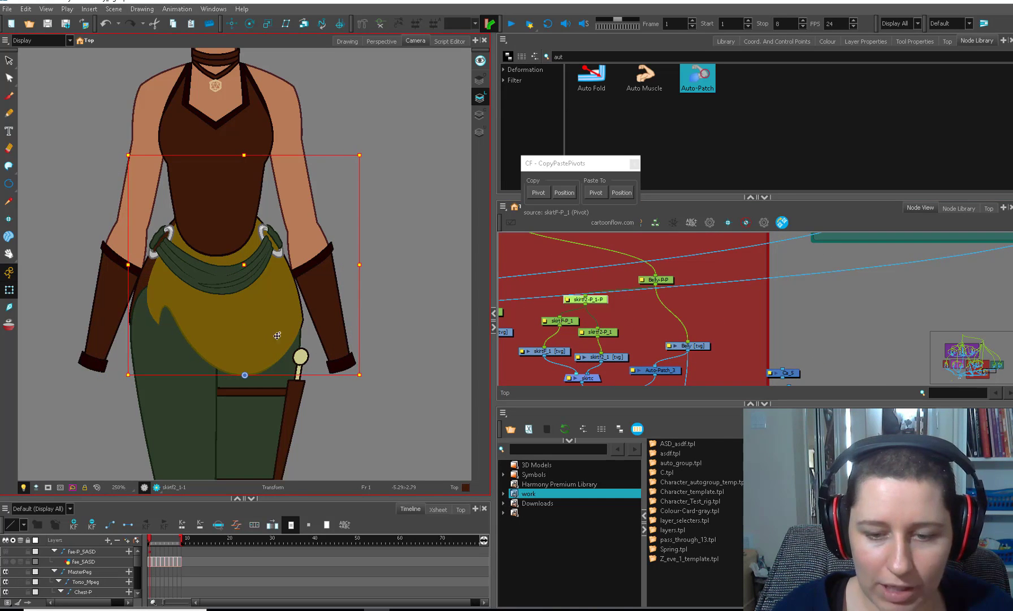
left_click(385, 423)
left_click(173, 306)
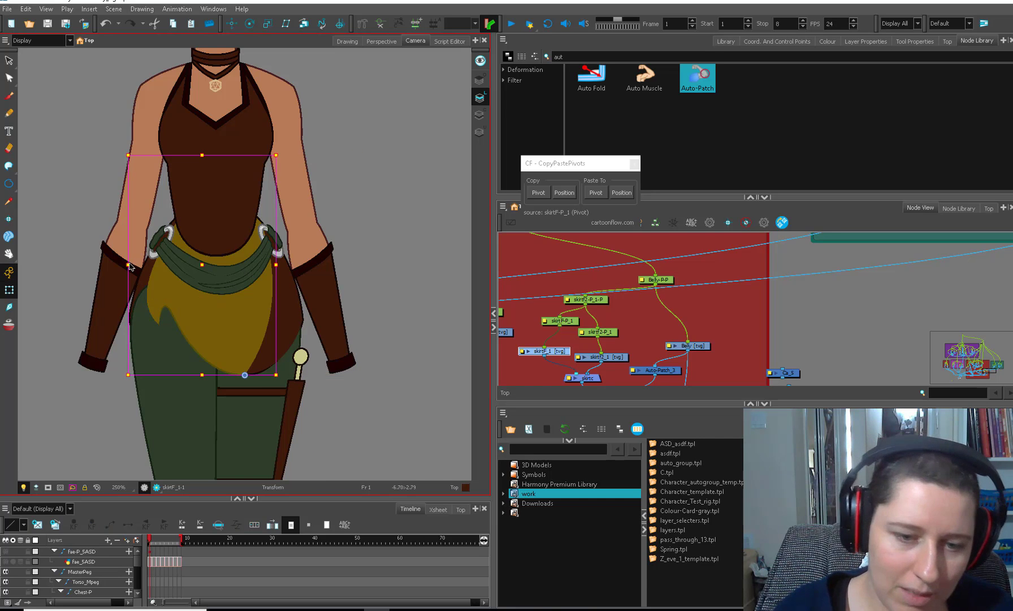
left_click_drag(130, 266, 85, 276)
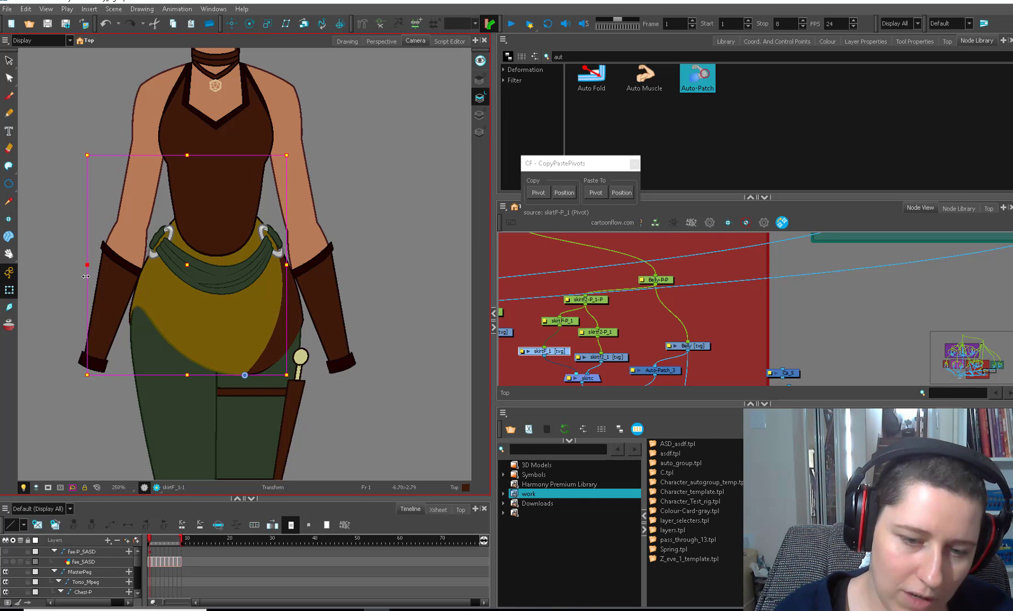
left_click(340, 450)
left_click(257, 362)
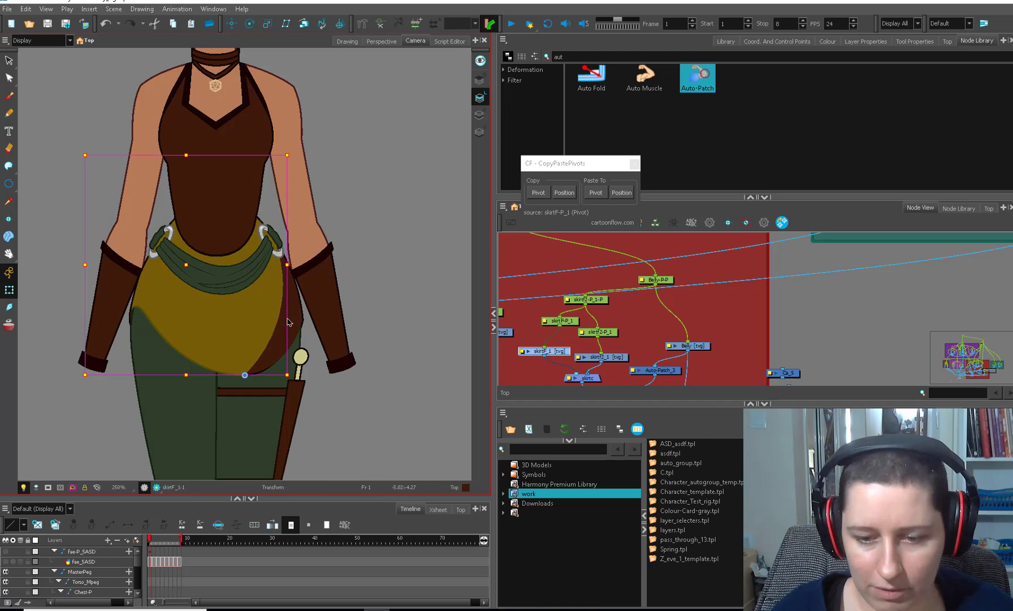
left_click(277, 351)
left_click_drag(359, 265, 333, 266)
left_click(501, 293)
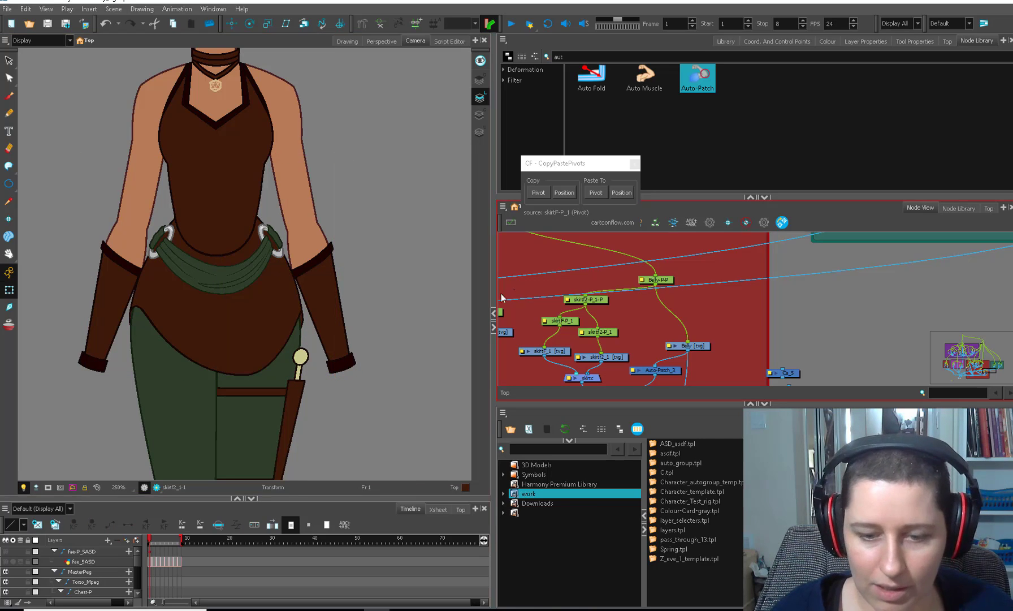
Step: Reset the test transformations on the skirt's parent peg and both half pegs
left_click(338, 381)
key("2")
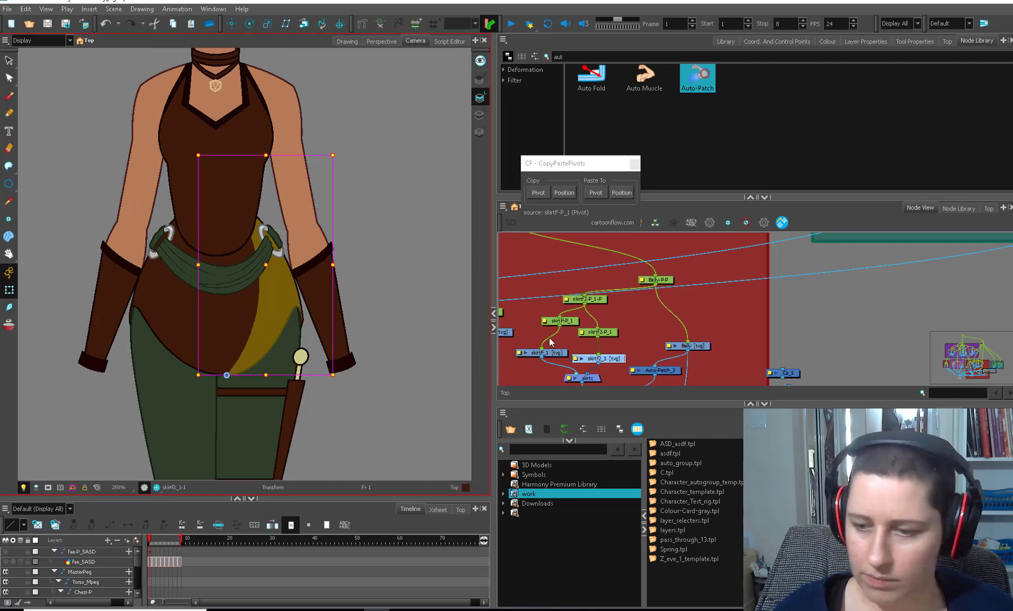
left_click_drag(621, 294, 540, 337)
key("r")
left_click(534, 306)
left_click(263, 339)
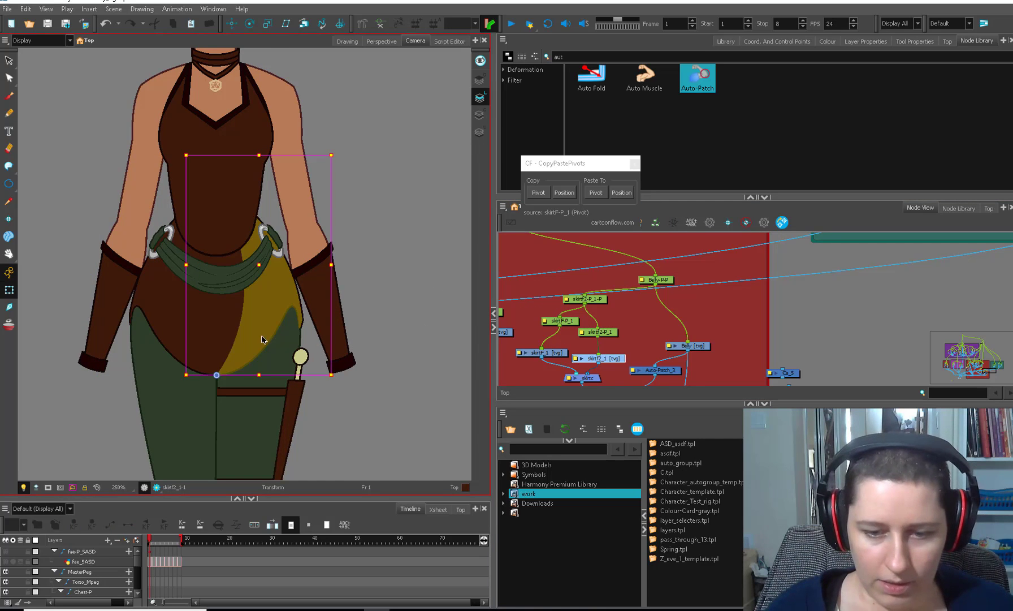
left_click(200, 352)
key("1")
key("space")
left_click_drag(252, 344, 252, 465)
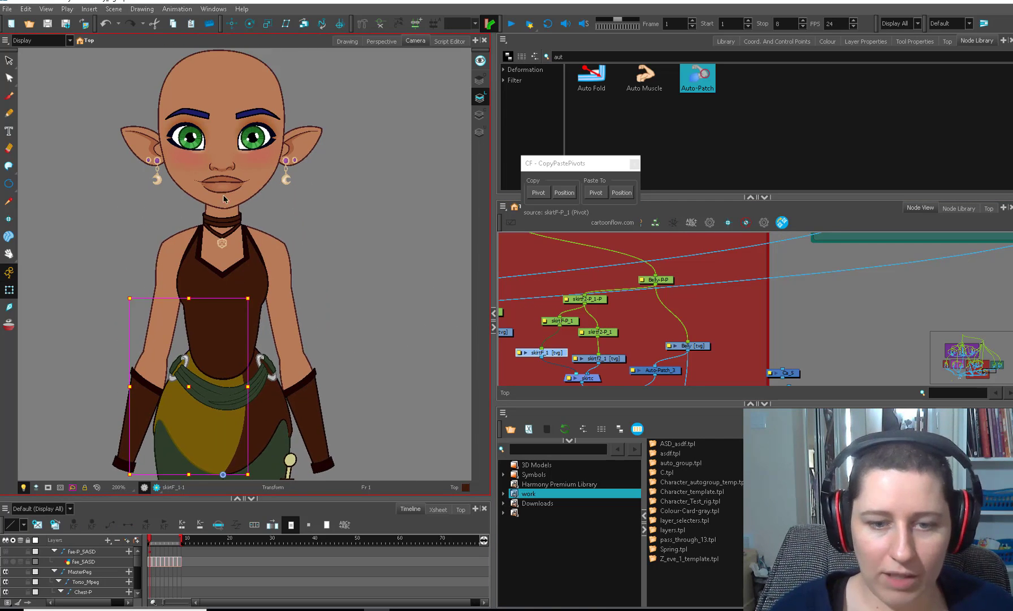
left_click(228, 205)
left_click_drag(272, 400, 259, 282)
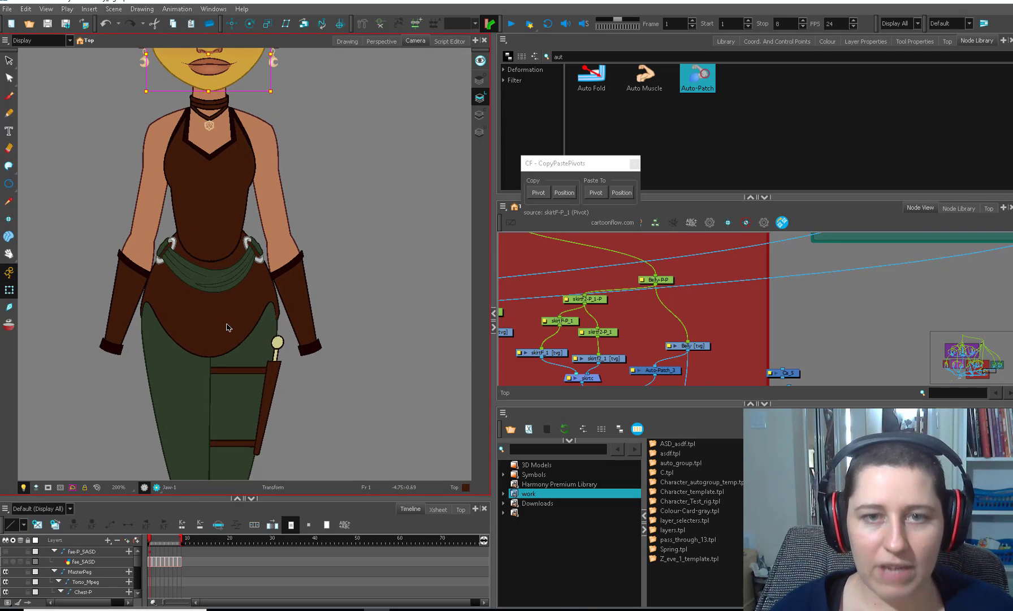
left_click(232, 335)
left_click(192, 336)
key("2")
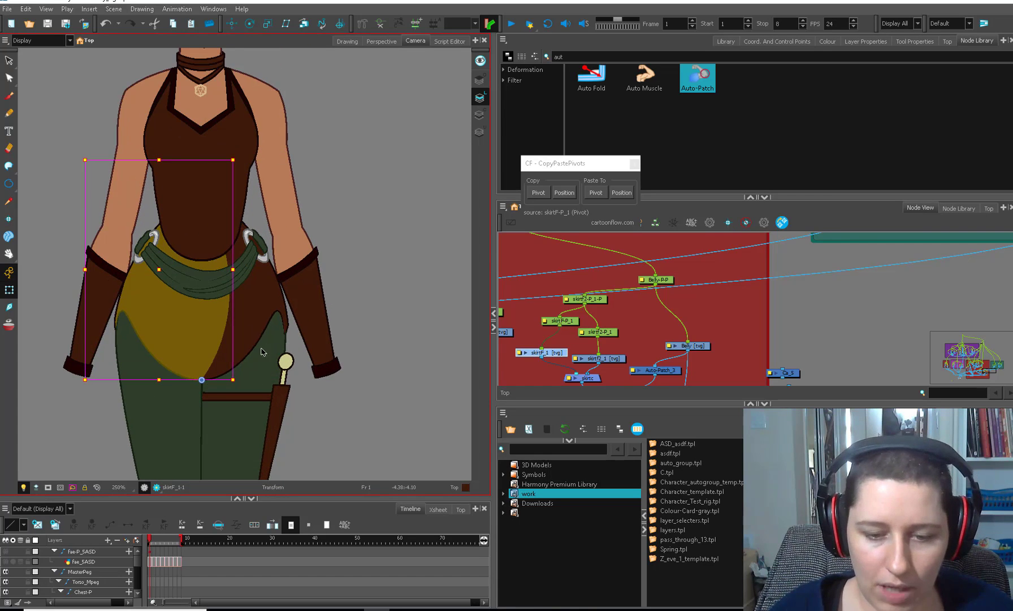
scroll(237, 342, "up", 5)
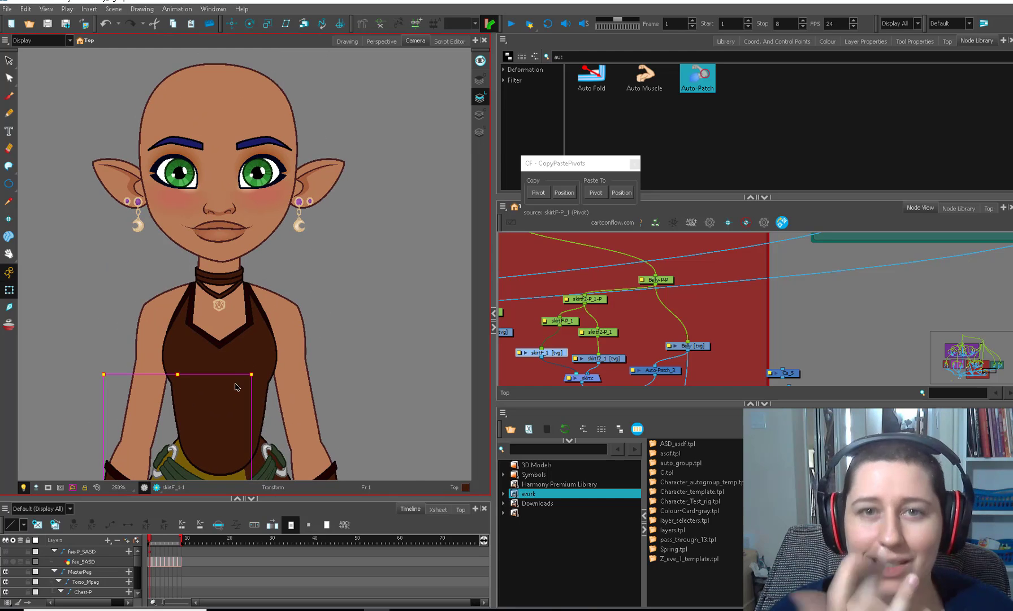
left_click_drag(281, 420, 313, 296)
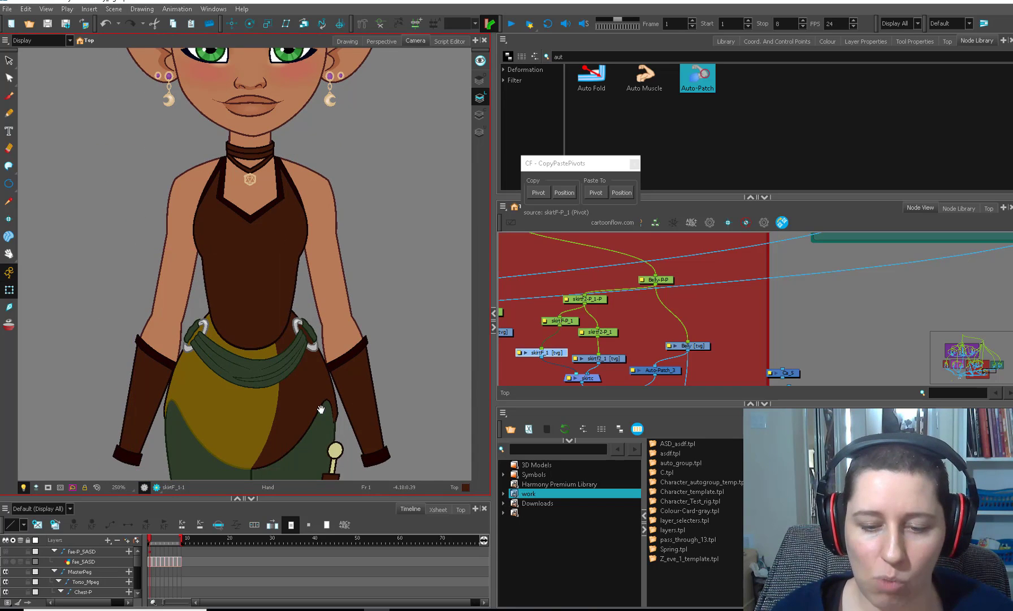
left_click_drag(296, 396, 275, 344)
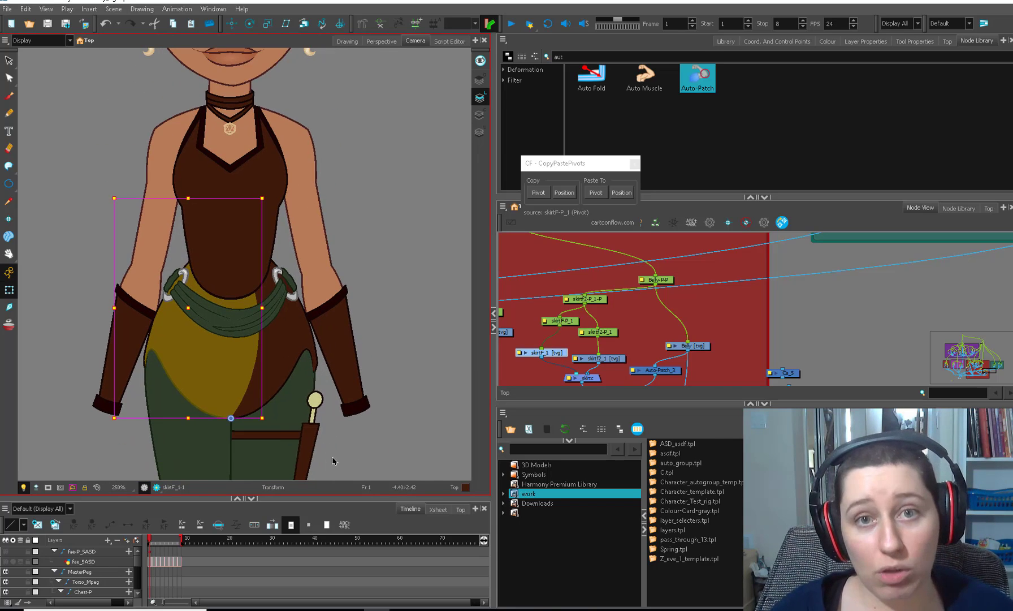
left_click(221, 401)
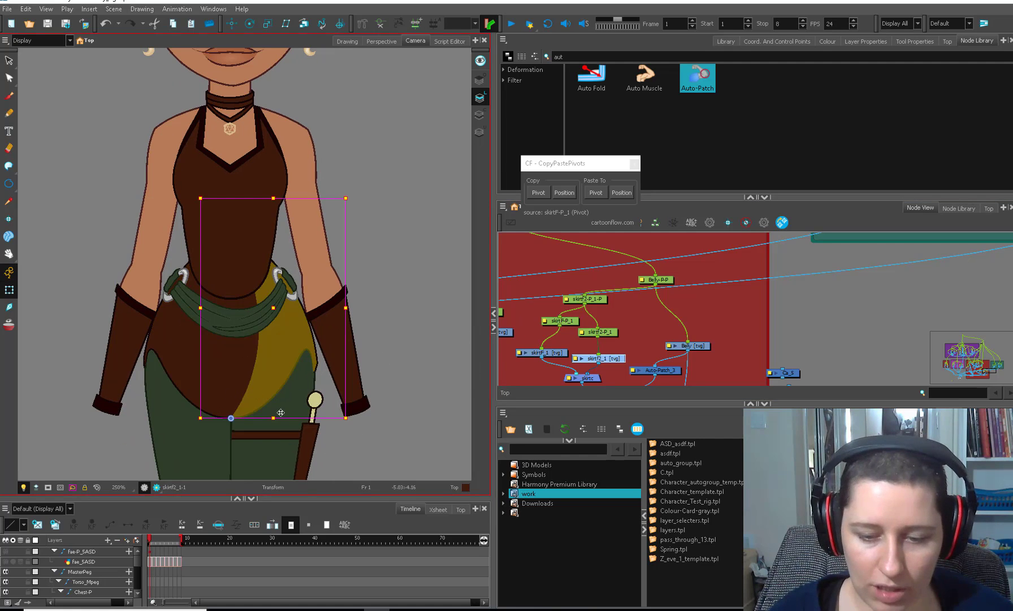
left_click(415, 424)
left_click_drag(635, 352, 639, 328)
left_click(260, 414)
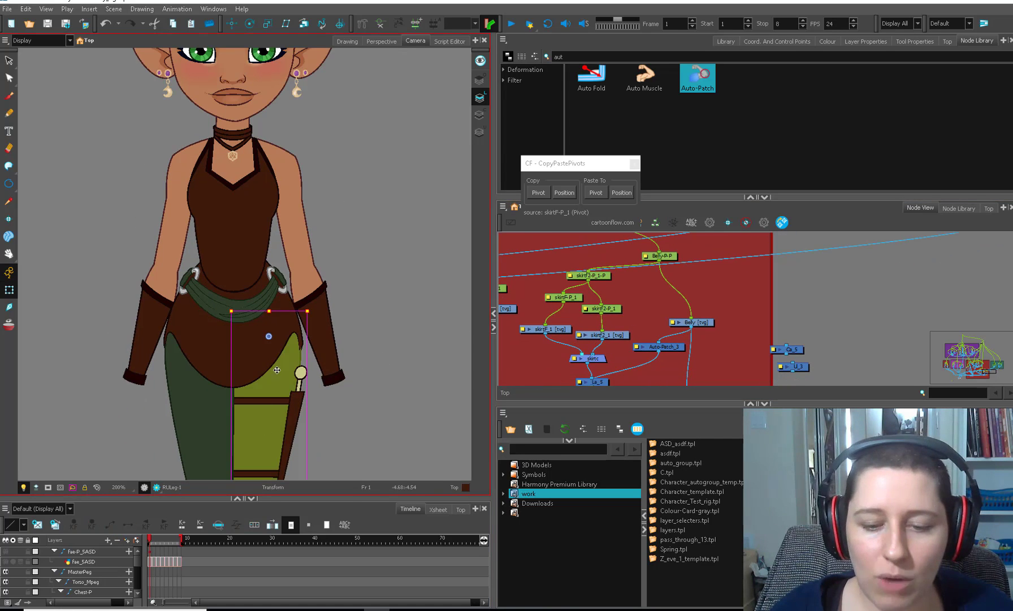
left_click(322, 389)
left_click(259, 376)
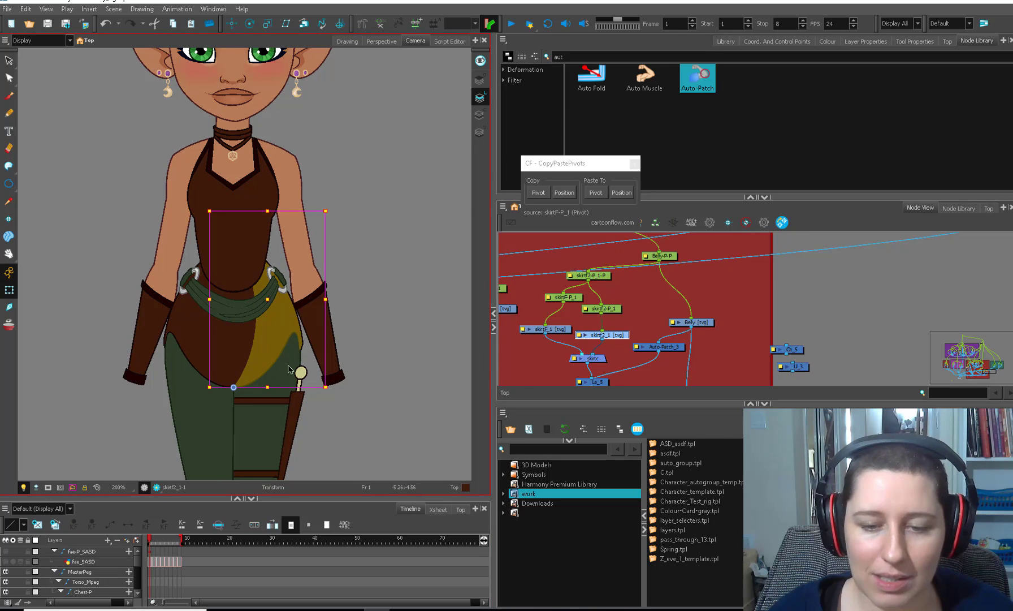
left_click(269, 310)
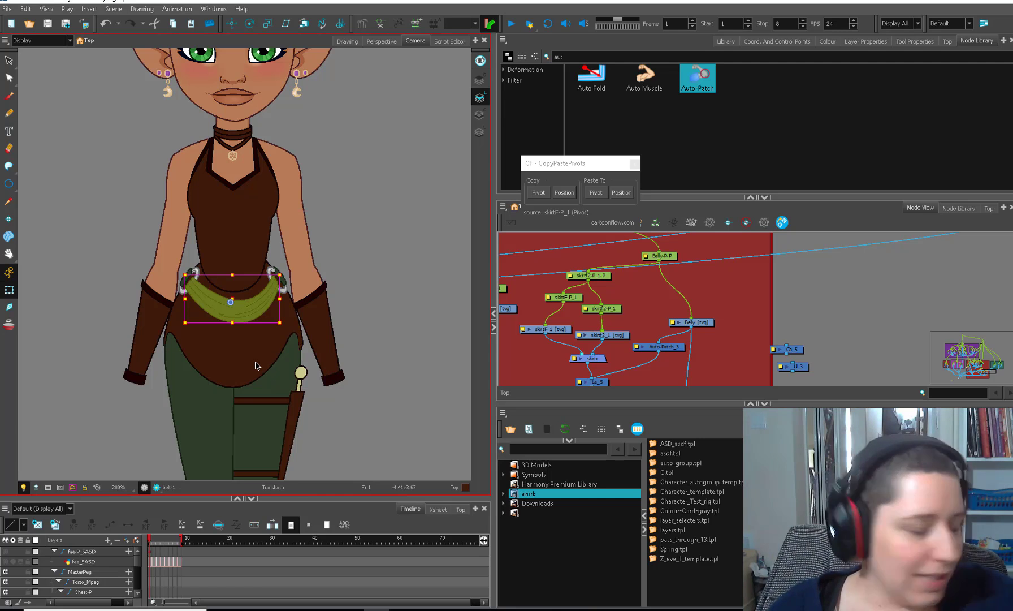
left_click(513, 368)
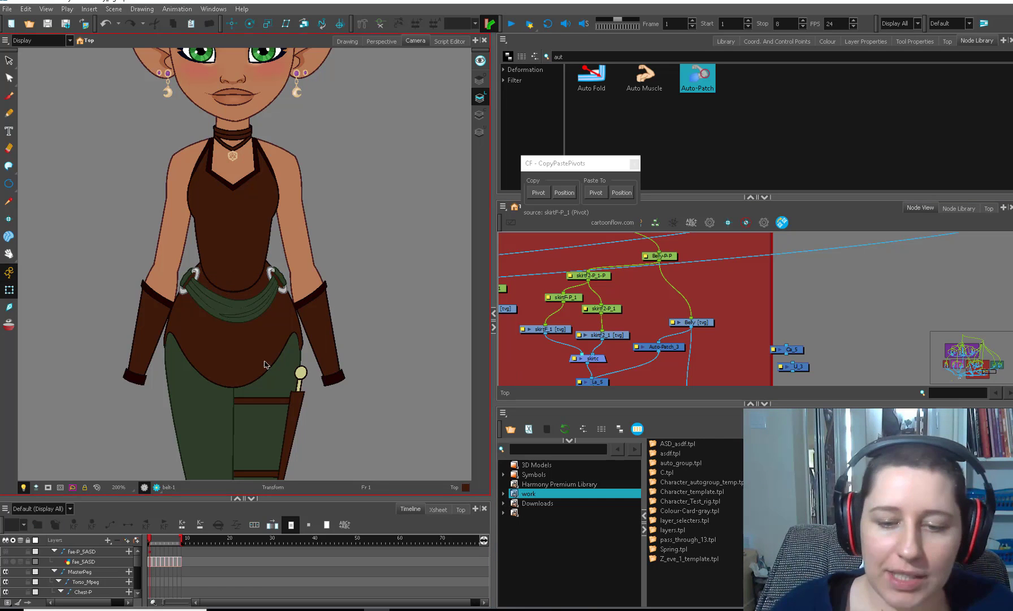
left_click(264, 363)
left_click_drag(284, 347, 304, 507)
left_click(512, 365)
left_click(271, 282)
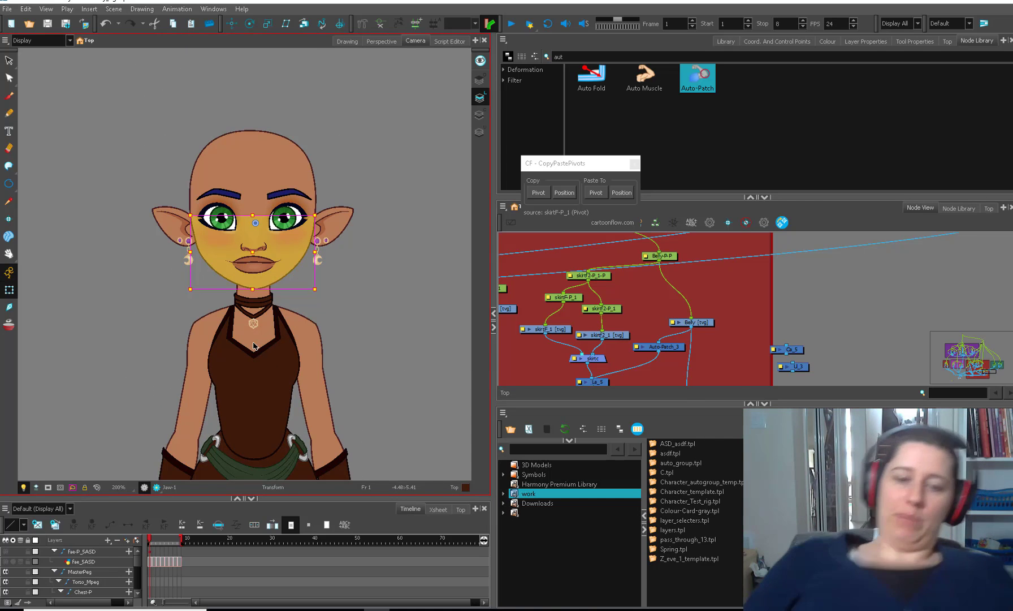
left_click(409, 389)
left_click_drag(278, 411, 284, 304)
Step: Select the skirtF_1 half and locate its drawing node in the skirt network of the Node view
left_click(275, 354)
left_click(274, 355)
key("2")
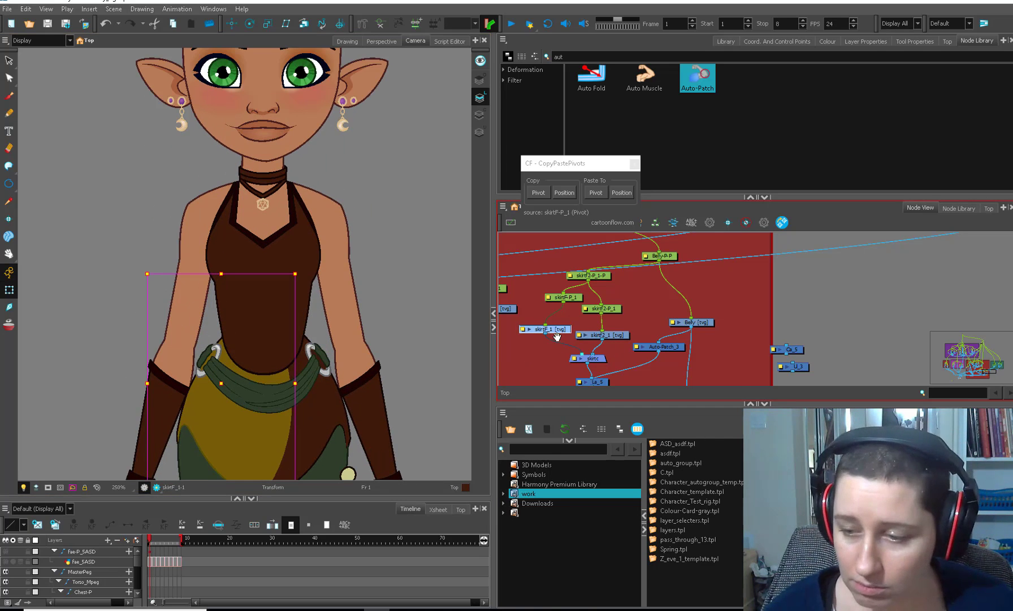
left_click_drag(557, 337, 568, 319)
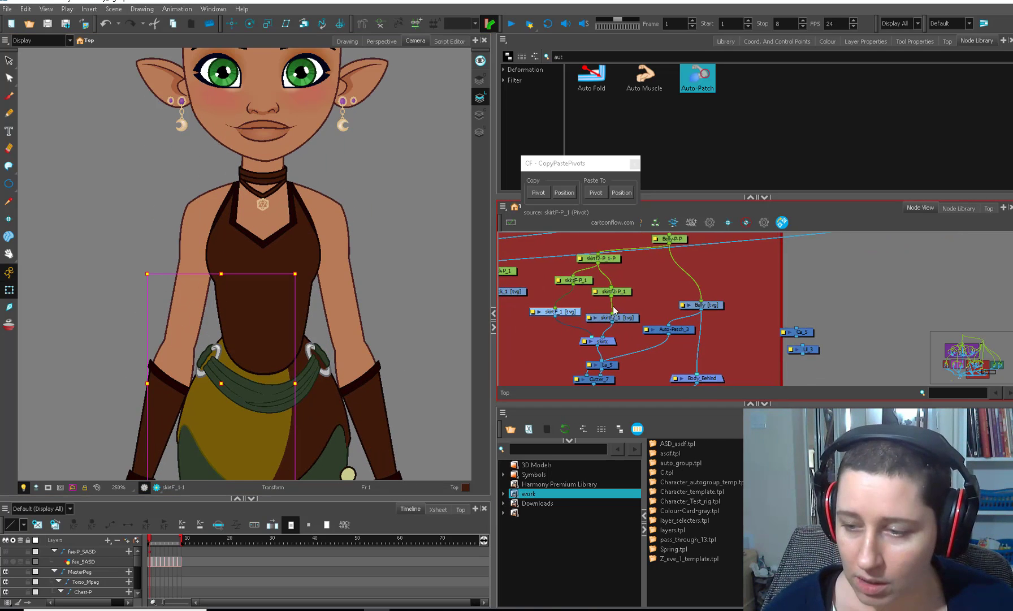
Step: Select the Belly and Chest drawings and examine how their nodes connect in the torso network
left_click(711, 304)
left_click_drag(430, 338, 429, 318)
left_click(282, 305)
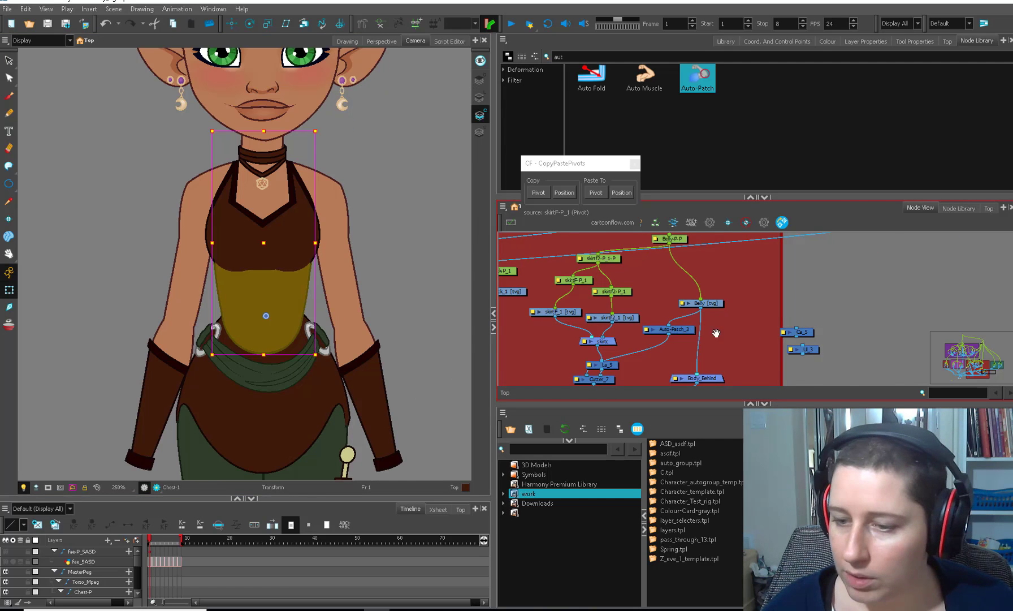
left_click_drag(716, 332, 833, 325)
key("1")
left_click_drag(672, 356, 783, 324)
key("1")
left_click_drag(687, 340, 665, 364)
left_click(724, 351)
left_click_drag(724, 351, 699, 328)
key("2")
Step: Reorder the chest composite's connection on Body_Comp so the chest sits behind the belly and skirt
left_click_drag(597, 333, 651, 374)
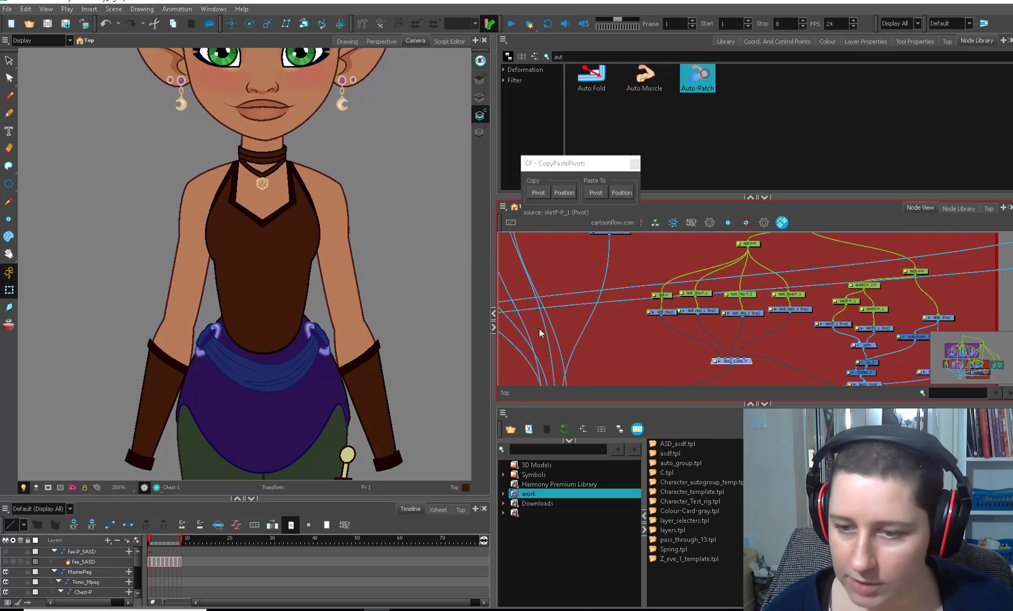
left_click_drag(567, 288, 630, 394)
left_click(670, 334)
left_click_drag(673, 366, 629, 274)
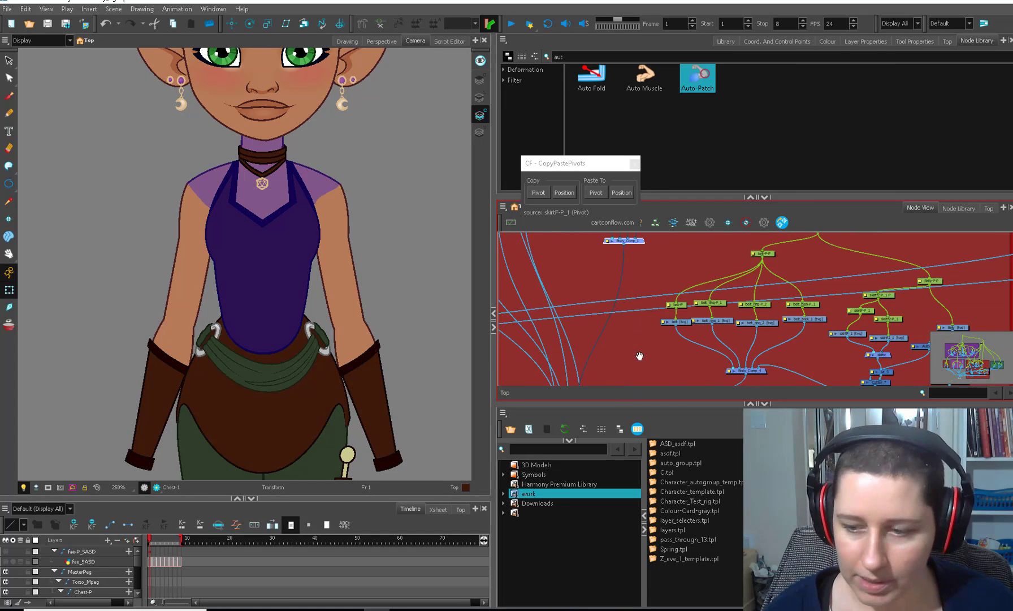
left_click_drag(640, 355, 637, 284)
key("2")
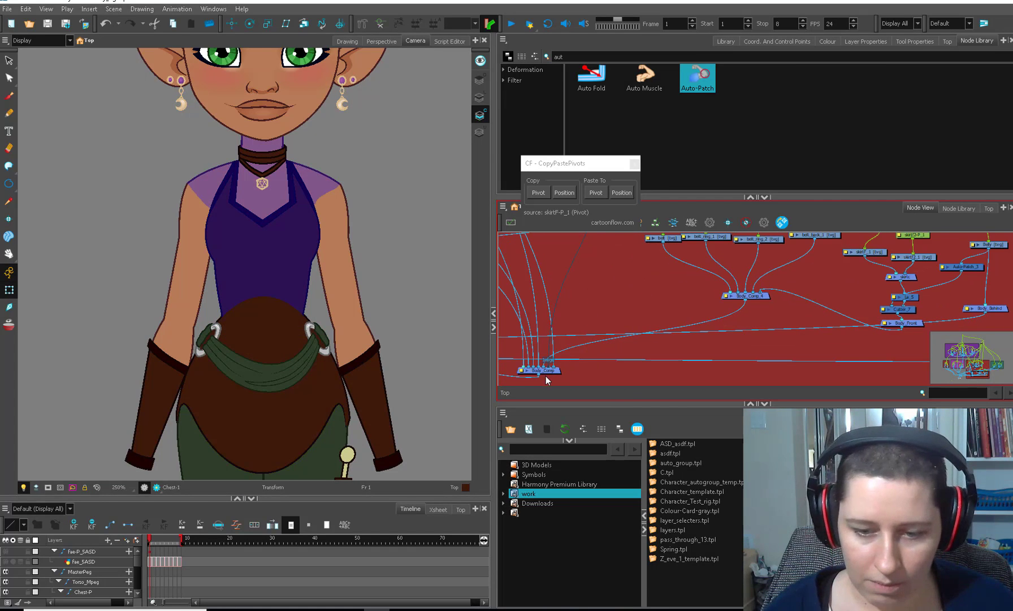
left_click(574, 371)
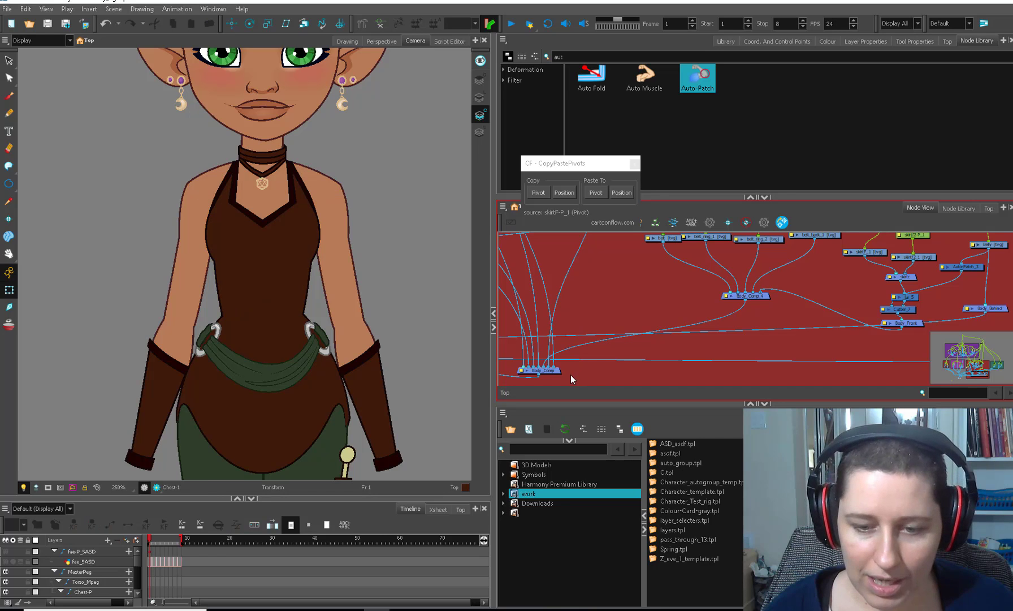
Step: Examine the Body_Comp connection order and select the Chest drawing to check its overlap with the belly
left_click_drag(777, 321, 764, 316)
key("2")
left_click_drag(519, 361, 623, 349)
key("2")
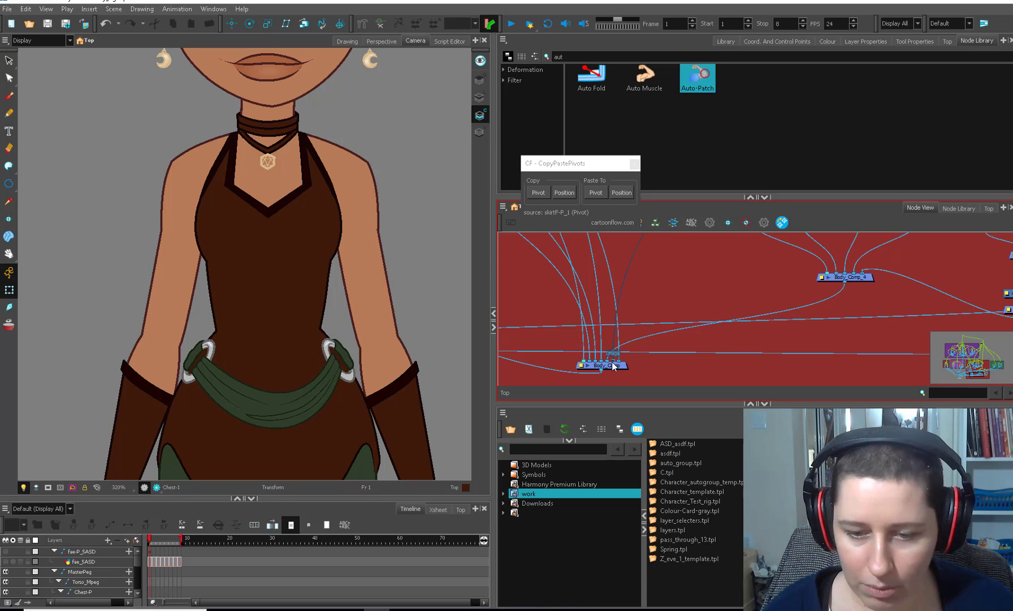
left_click(313, 315)
key("1")
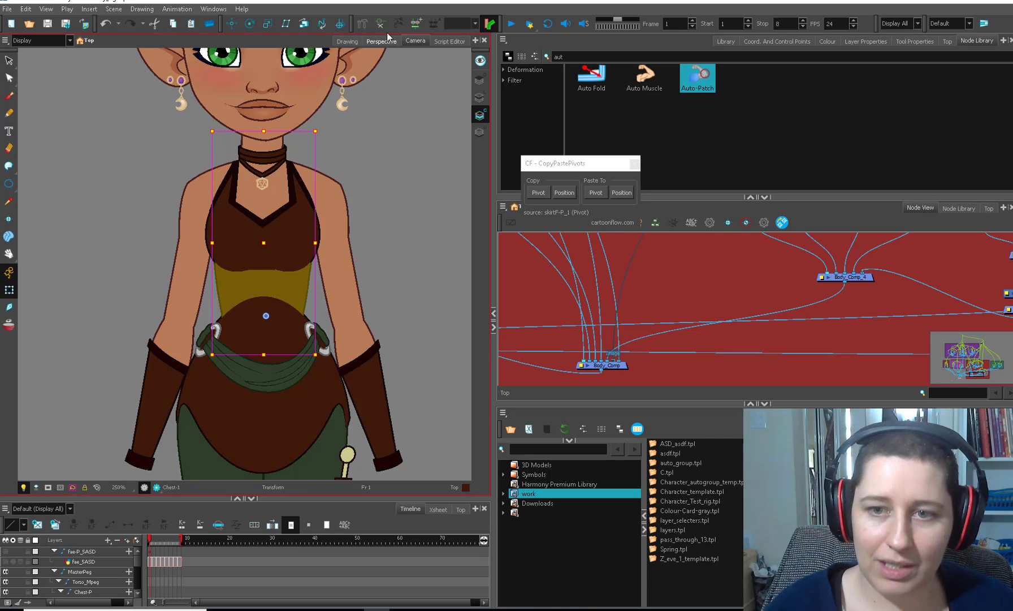
Step: Try bending the torso sideways by moving the spine deformer's neck point, and undo the bend
left_click(365, 169)
left_click_drag(261, 155, 428, 231)
left_click_drag(429, 287, 379, 256)
mouse_move(427, 232)
left_mouse_down()
mouse_move(449, 251)
mouse_move(440, 243)
left_mouse_up()
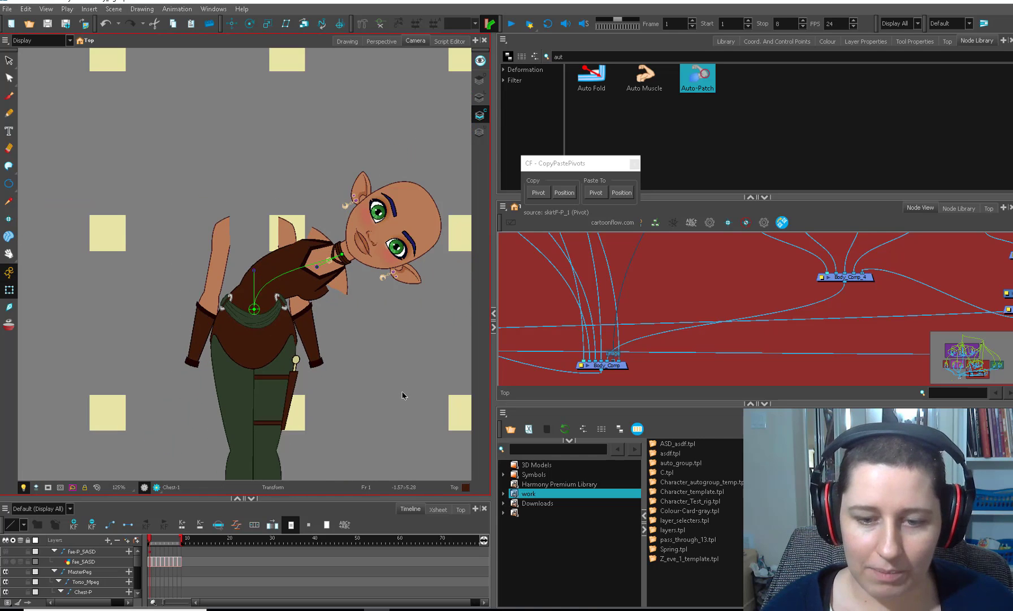
key("ctrl+z")
key("ctrl+z")
key("ctrl+z")
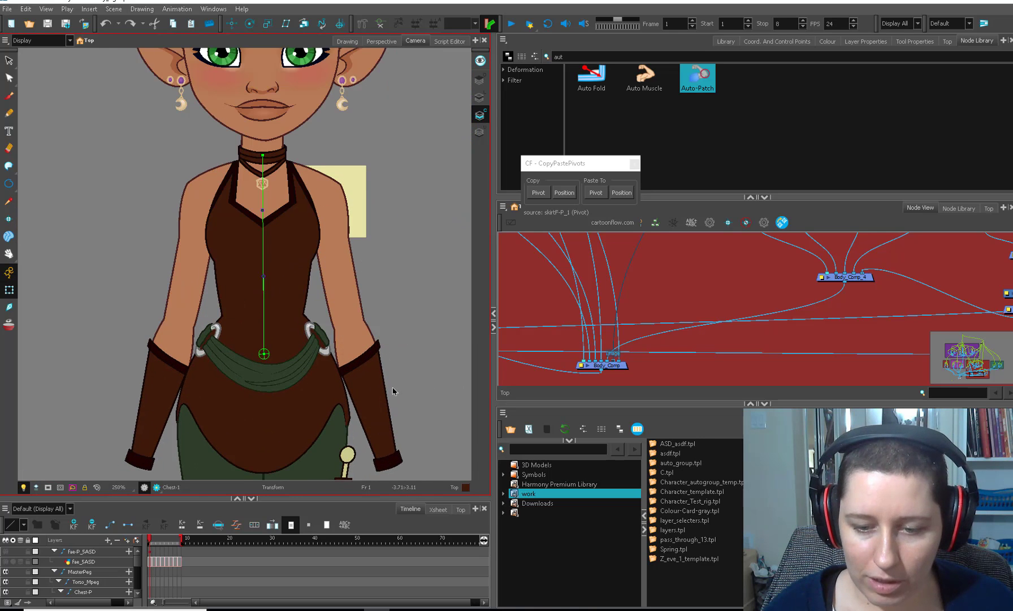
Step: Try rotating the whole upper body around the waist to test the layering, and undo the rotation
scroll(311, 350, "up", 1)
left_click(332, 296)
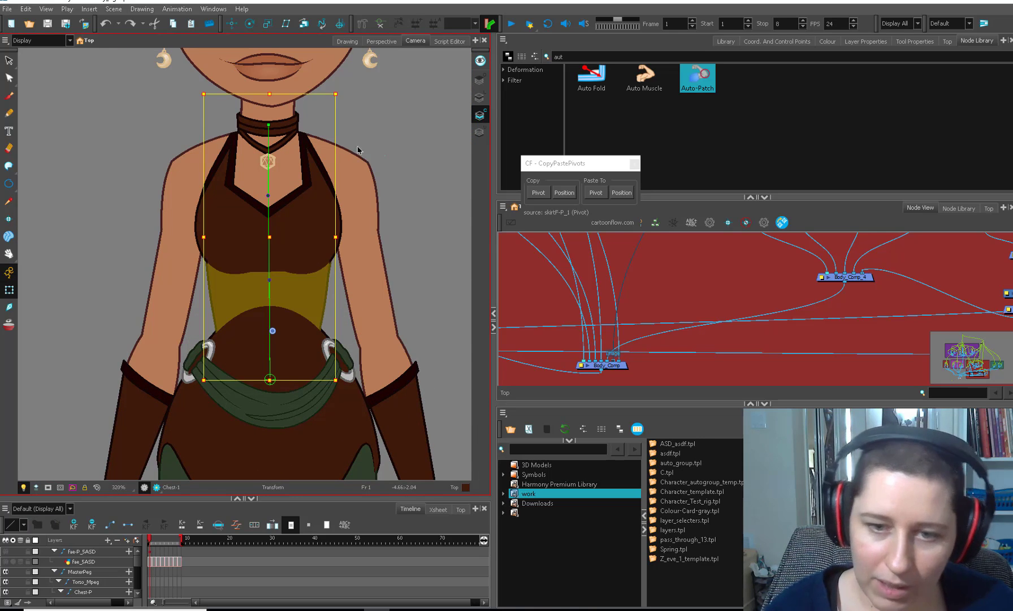
scroll(358, 150, "down", 1)
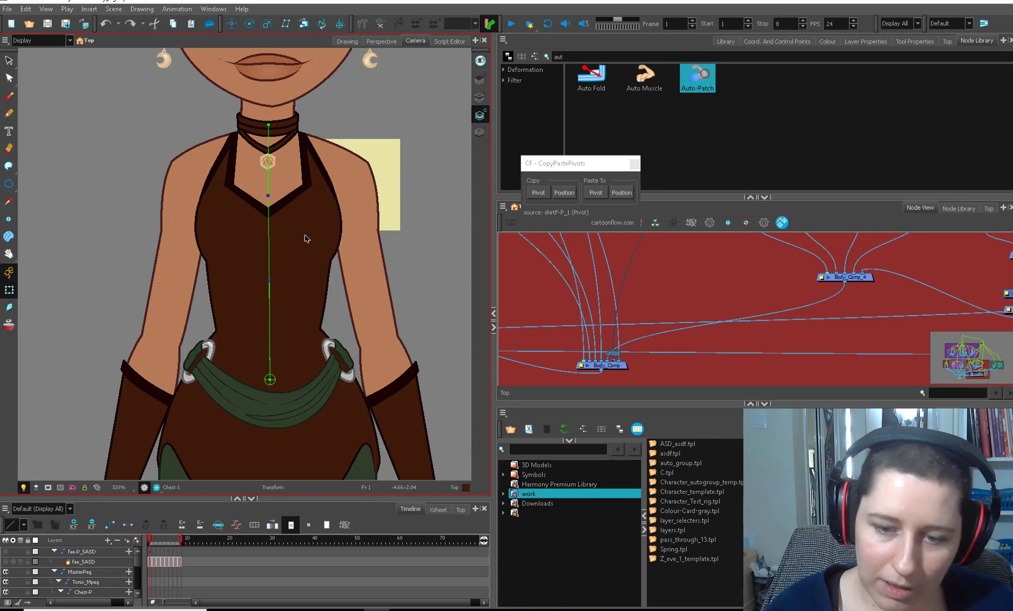
left_click(385, 343)
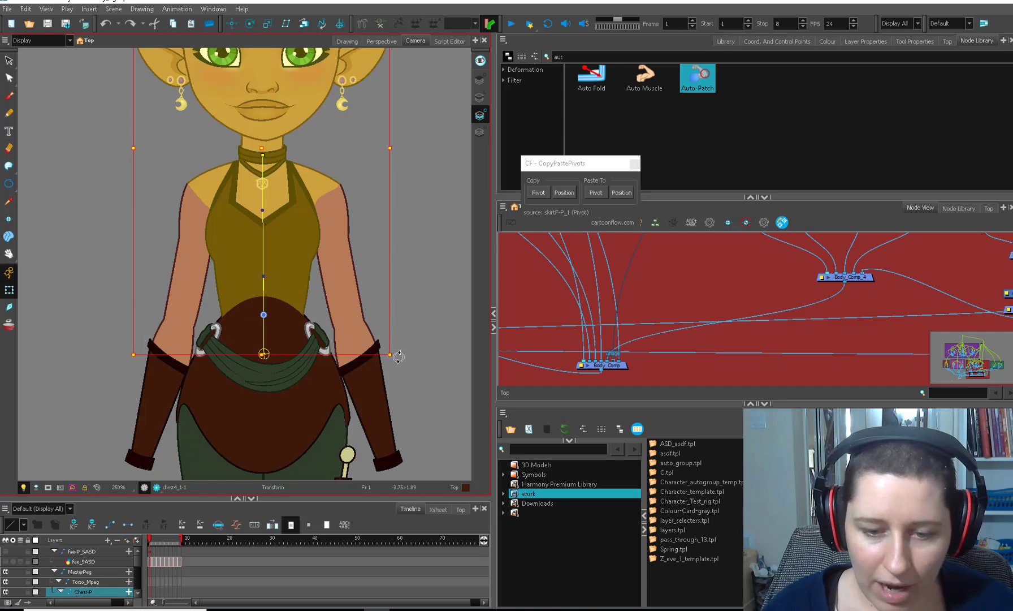
mouse_move(399, 356)
left_mouse_down()
mouse_move(373, 257)
mouse_move(393, 337)
mouse_move(339, 259)
mouse_move(326, 262)
left_mouse_up()
scroll(393, 337, "down", 2)
left_click(377, 389)
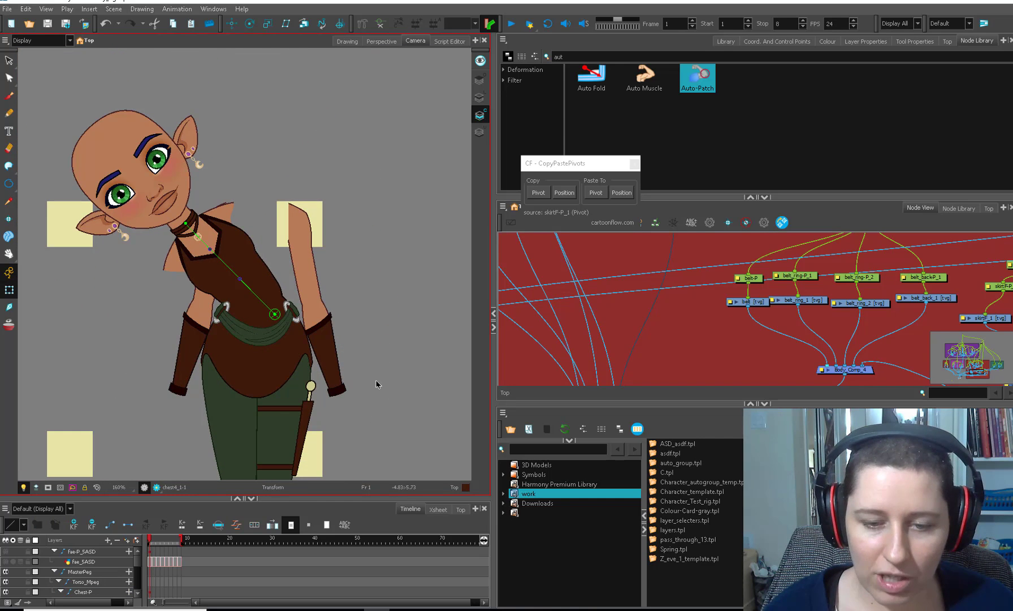
key("ctrl+z")
left_click(283, 273)
key("b")
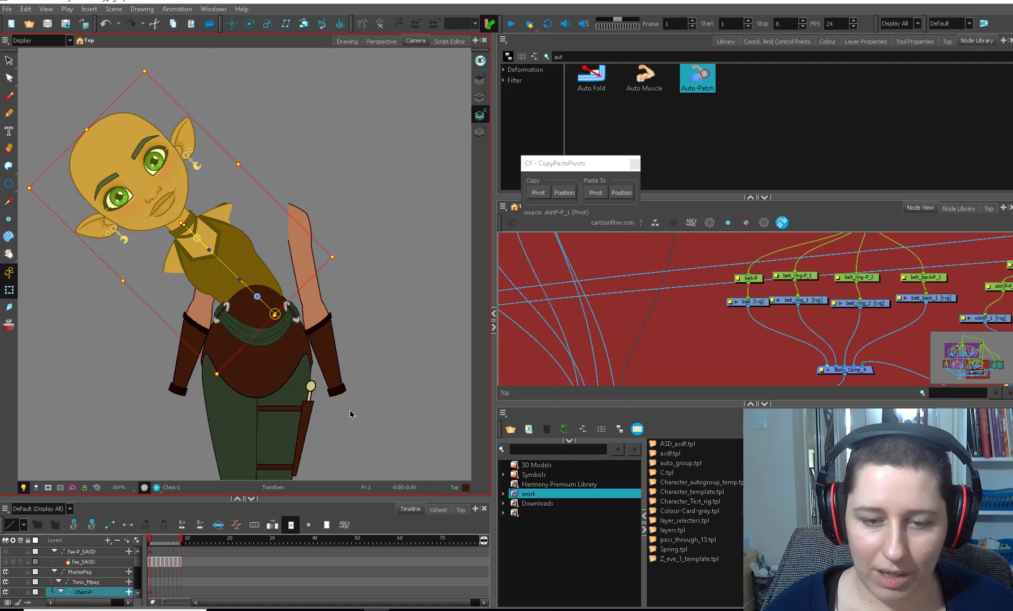
left_click(349, 413)
key("ctrl+z")
scroll(369, 264, "up", 1)
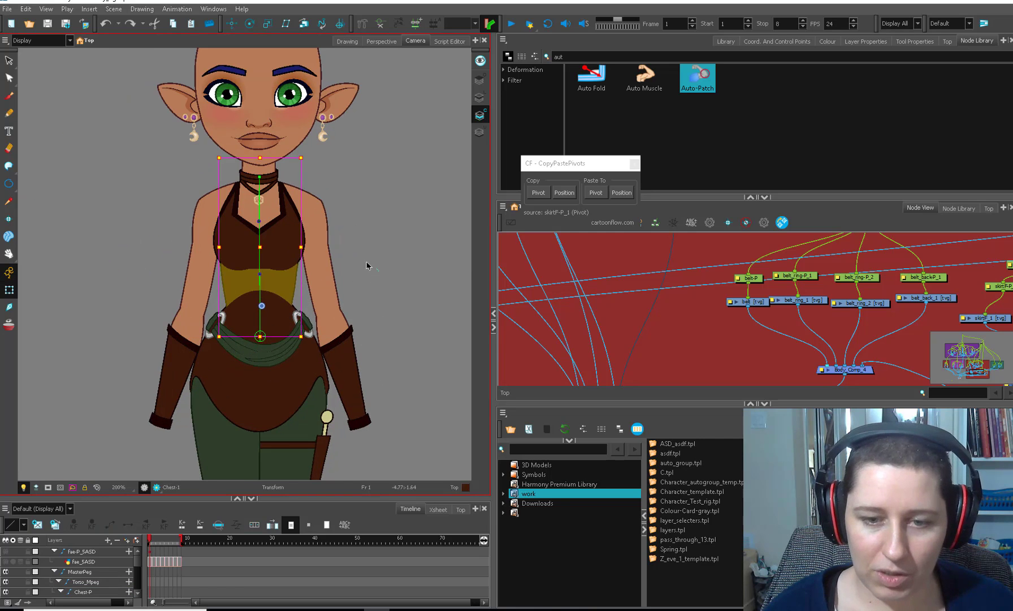
Step: Try compressing the torso with the spine deformer's neck point, and undo the compression
left_click(257, 177)
left_click_drag(259, 178, 278, 265)
key("ctrl+z")
scroll(334, 289, "up", 1)
Step: Select the Chest drawing node in the network and trace its output down to the chest composite
left_click(680, 318)
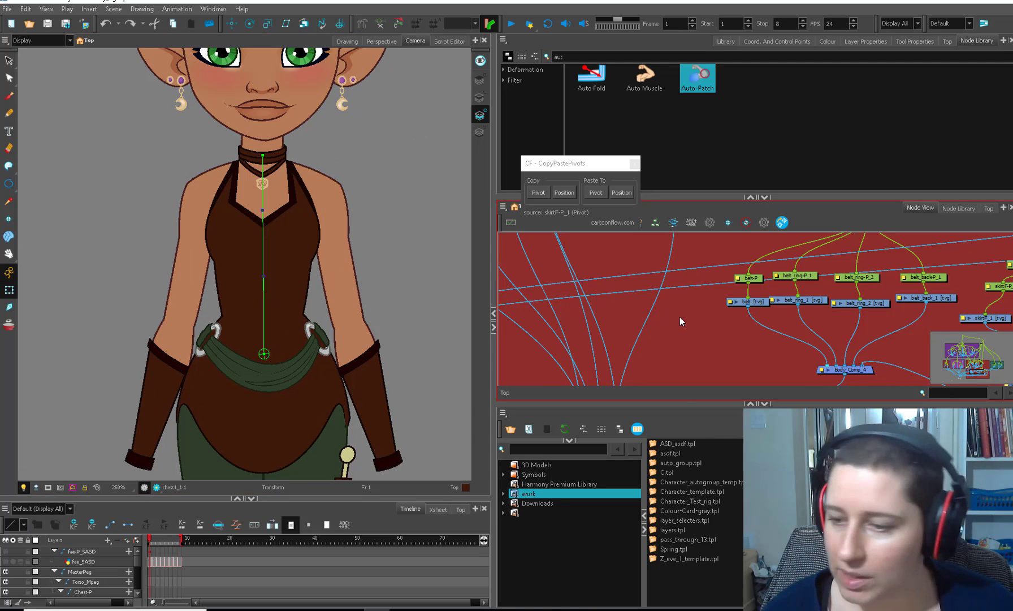
scroll(681, 319, "down", 1)
left_click_drag(698, 357, 666, 485)
mouse_move(679, 314)
left_mouse_down()
mouse_move(640, 377)
mouse_move(531, 430)
left_mouse_up()
left_click(634, 307)
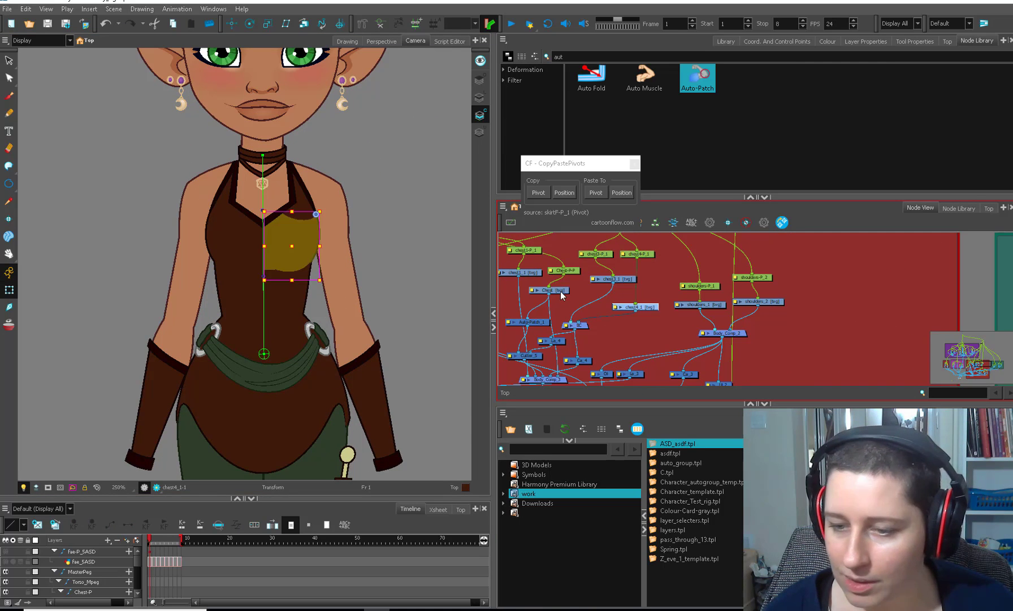
left_click(565, 290)
key("d")
key("d")
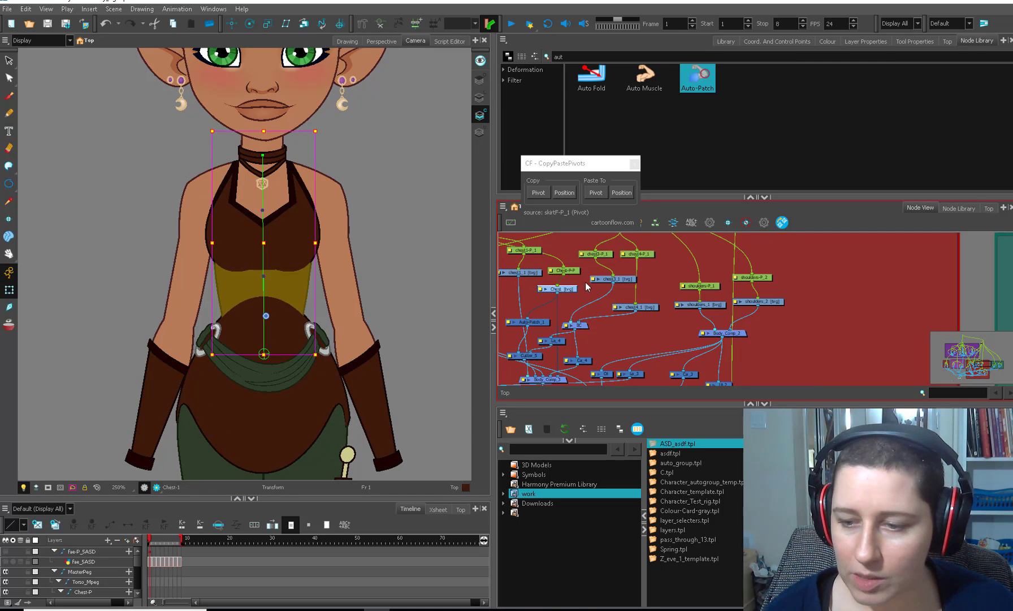
left_click_drag(563, 343, 576, 266)
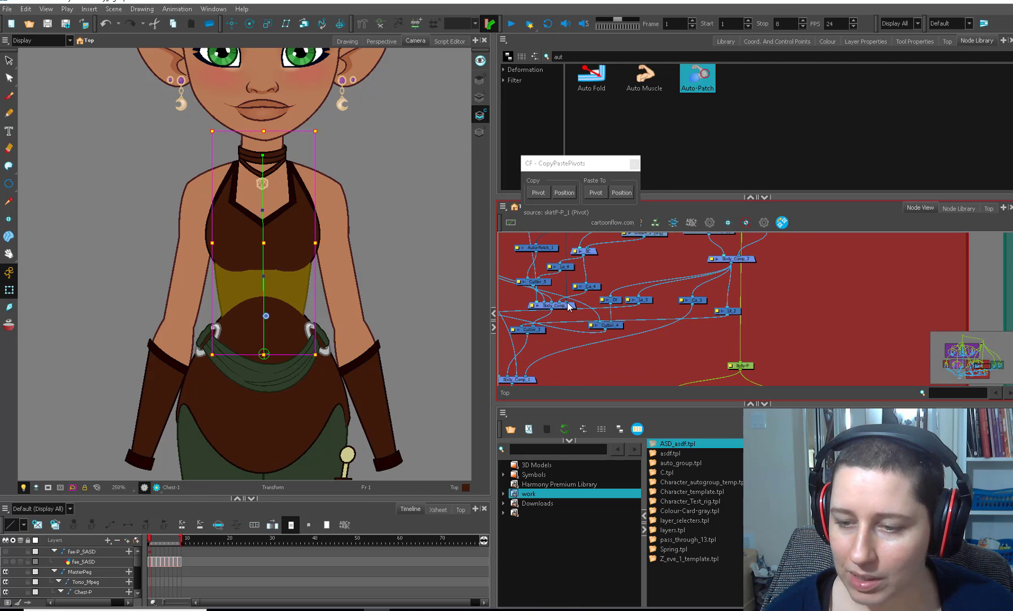
scroll(582, 330, "down", 1)
left_click_drag(576, 356, 584, 257)
mouse_move(554, 374)
left_mouse_down()
mouse_move(581, 312)
mouse_move(558, 384)
left_mouse_up()
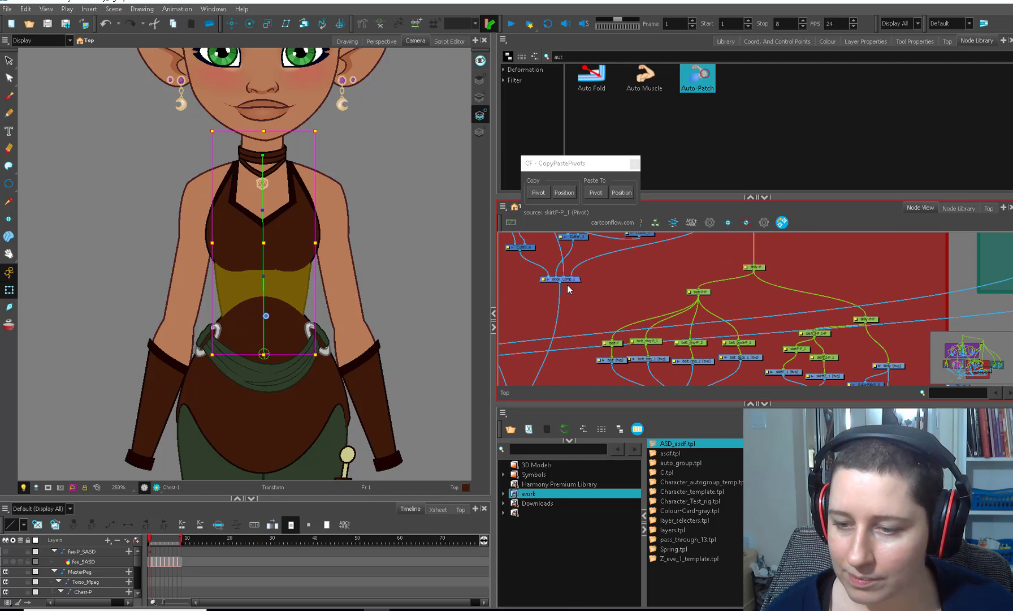
Step: Reorder the chest composite's connection on Body_Comp so the chest sits in front of the belly and skirt
left_click_drag(566, 280, 555, 278)
left_click_drag(556, 366, 582, 260)
left_click_drag(549, 330, 579, 321)
scroll(570, 360, "up", 1)
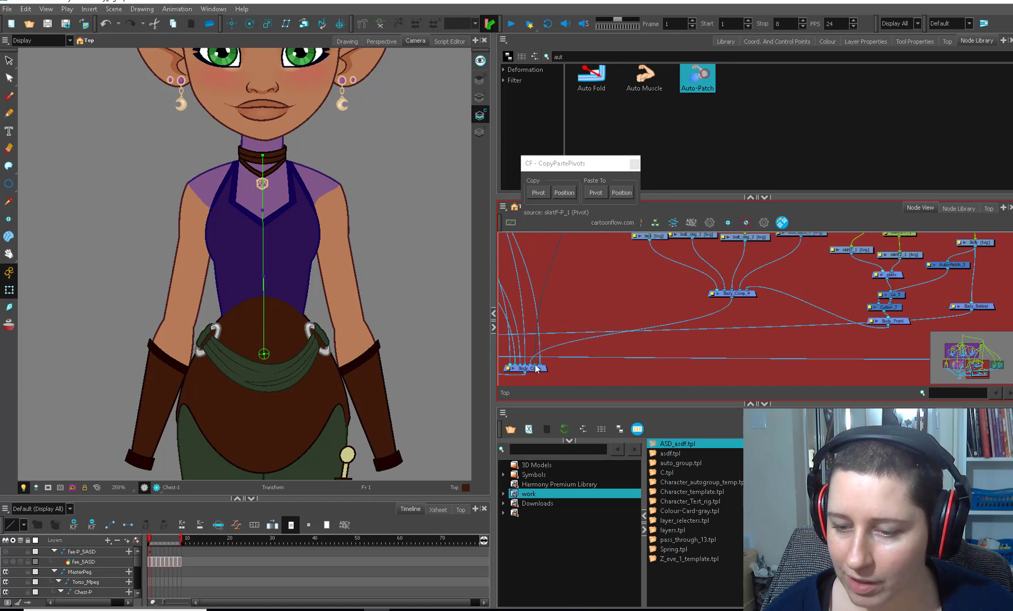
left_click_drag(536, 369, 550, 359)
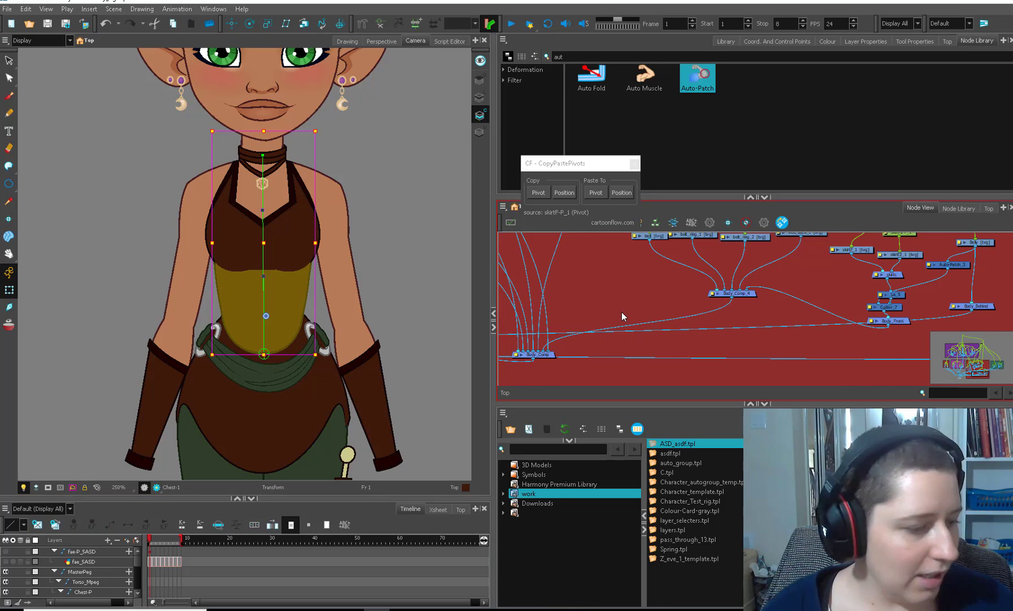
Step: Reroute the Chest drawing's output into the belt composite Body_Comp_4 and check what Body_Comp combines
scroll(621, 312, "up", 6)
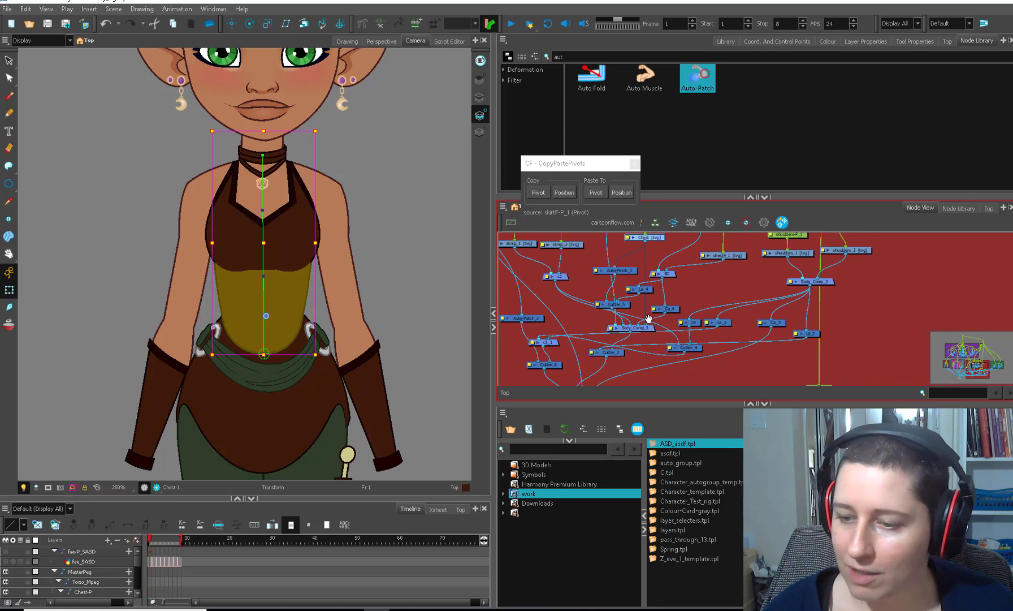
left_click_drag(648, 318, 632, 285)
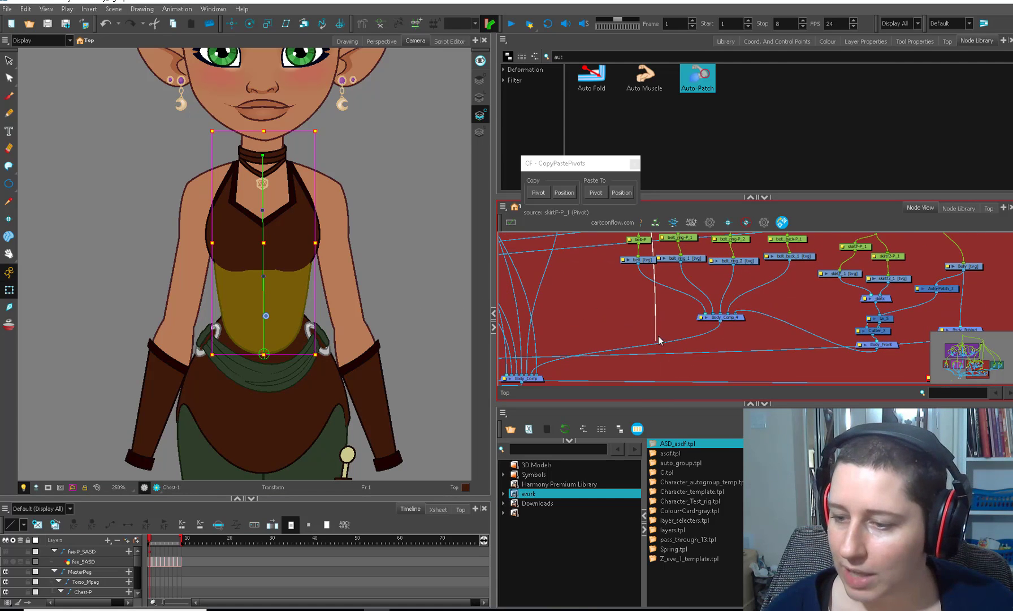
left_click_drag(659, 340, 612, 361)
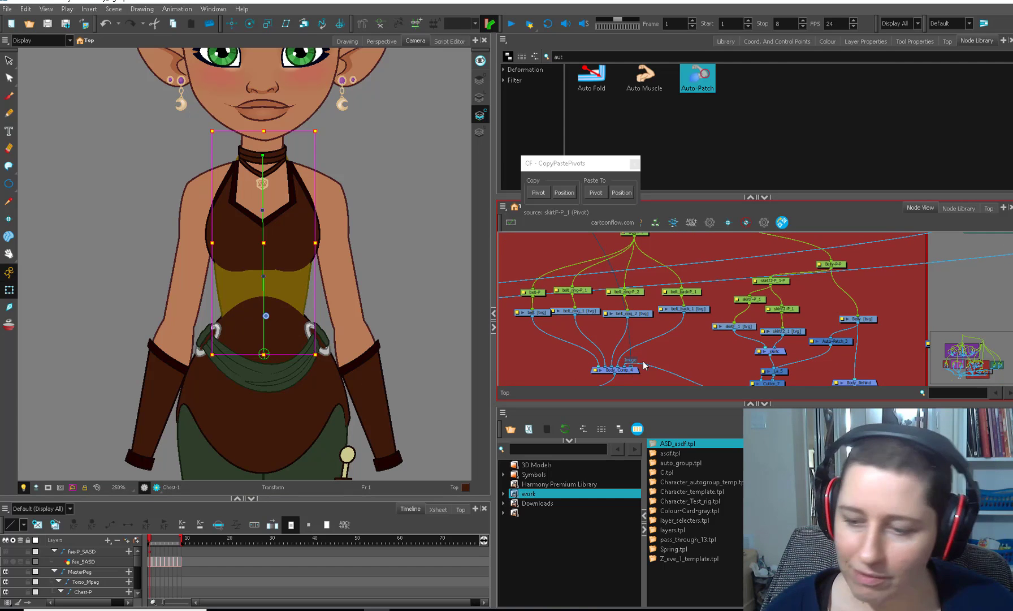
left_click_drag(674, 346, 785, 309)
left_click_drag(585, 365, 636, 328)
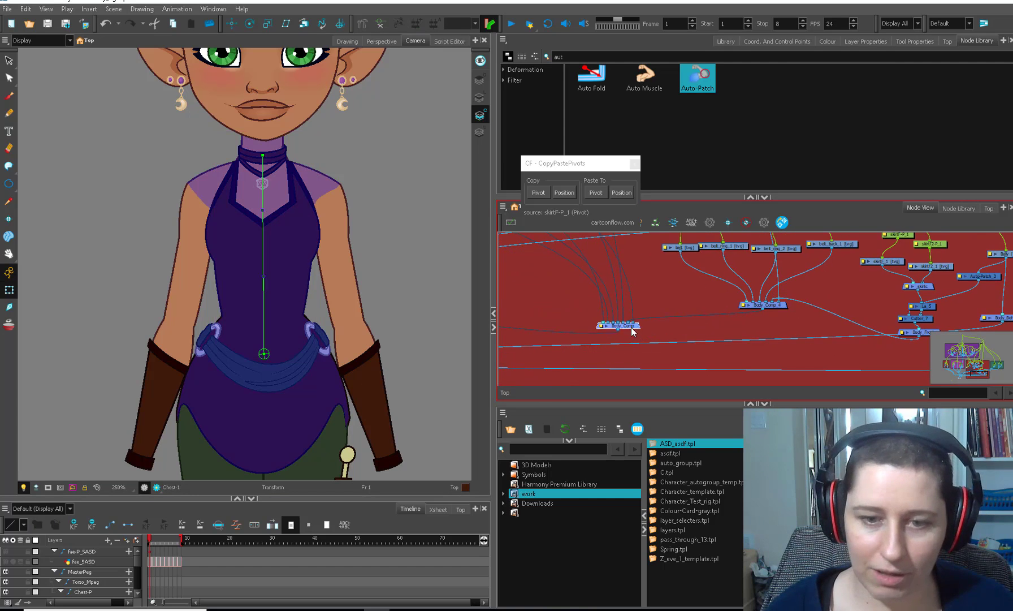
Step: Try squashing the torso by moving the spine deformer's neck point straight down towards the waist
scroll(233, 184, "down", 1)
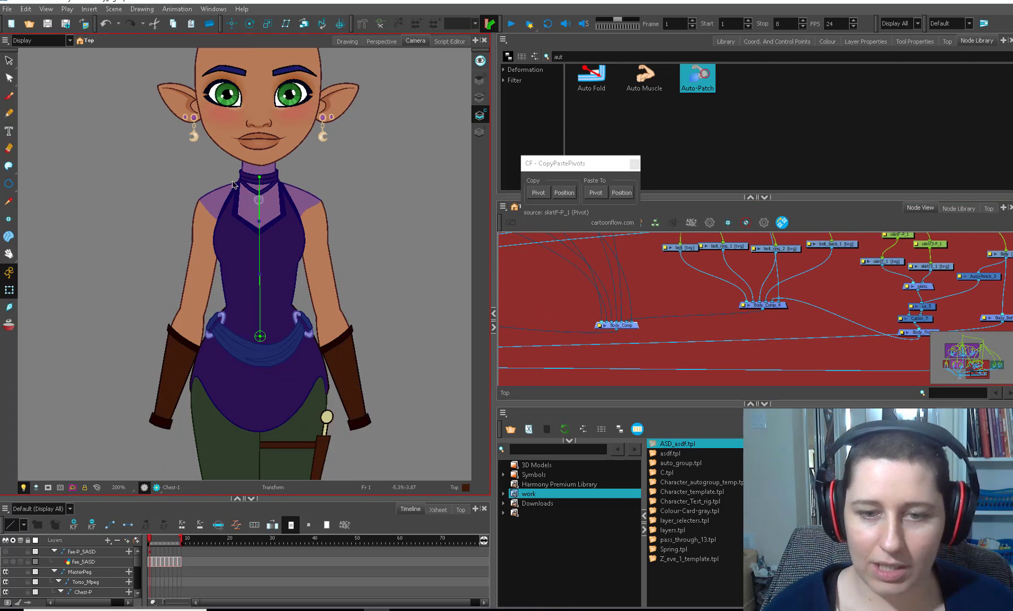
scroll(233, 185, "down", 2)
left_click(562, 318)
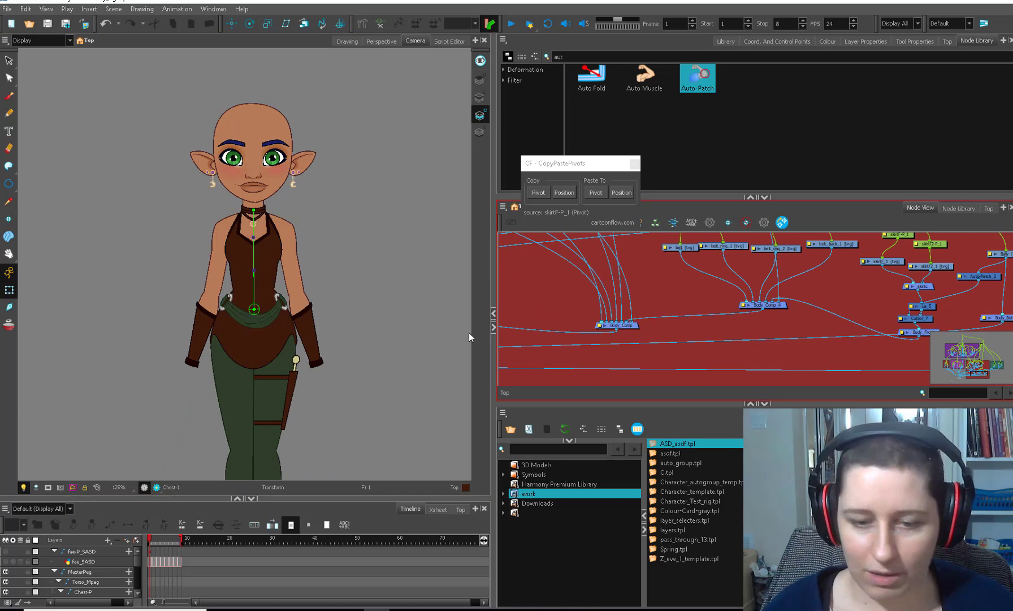
scroll(272, 271, "up", 3)
scroll(322, 317, "down", 1)
left_click(258, 173)
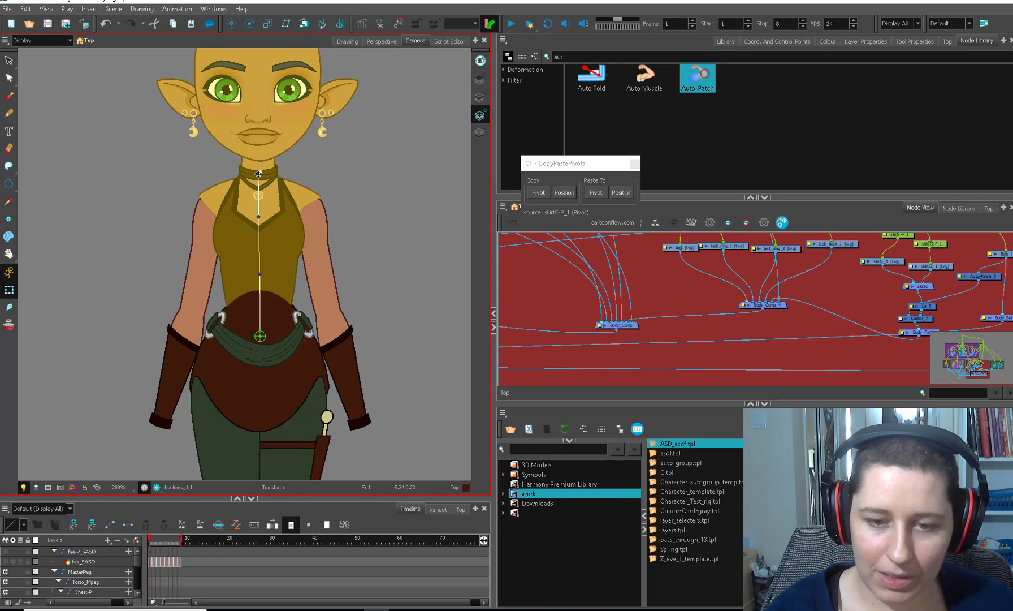
left_click_drag(259, 174, 259, 248)
left_click(282, 280)
scroll(243, 264, "up", 2)
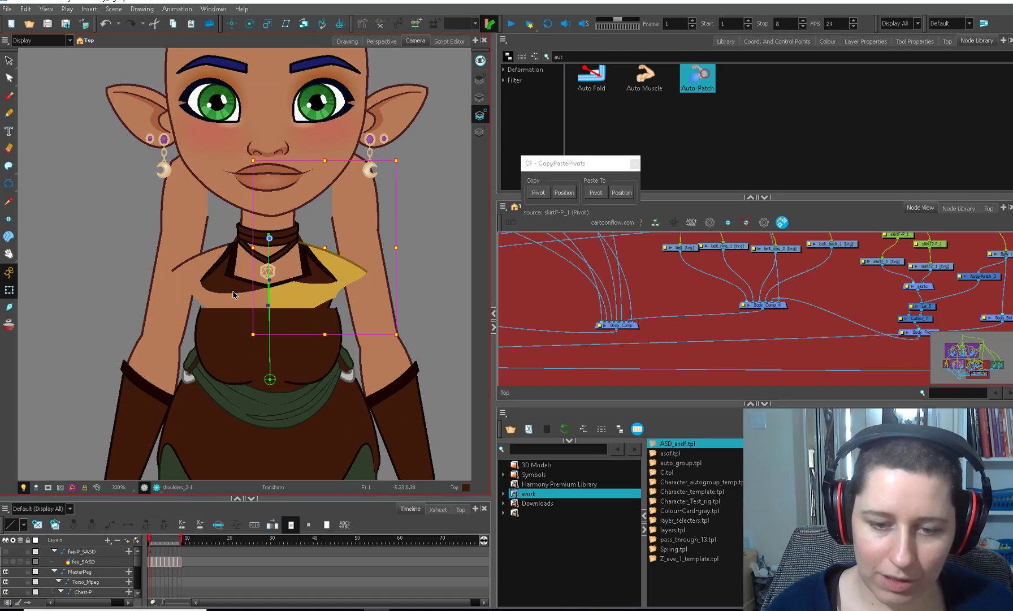
Step: Try shifting the upper torso sideways with the neck deformer, and undo the test deformations
left_click(233, 294, "shift")
left_click_drag(274, 334, 179, 261)
key("ctrl+z")
scroll(274, 275, "down", 2)
scroll(319, 325, "up", 1)
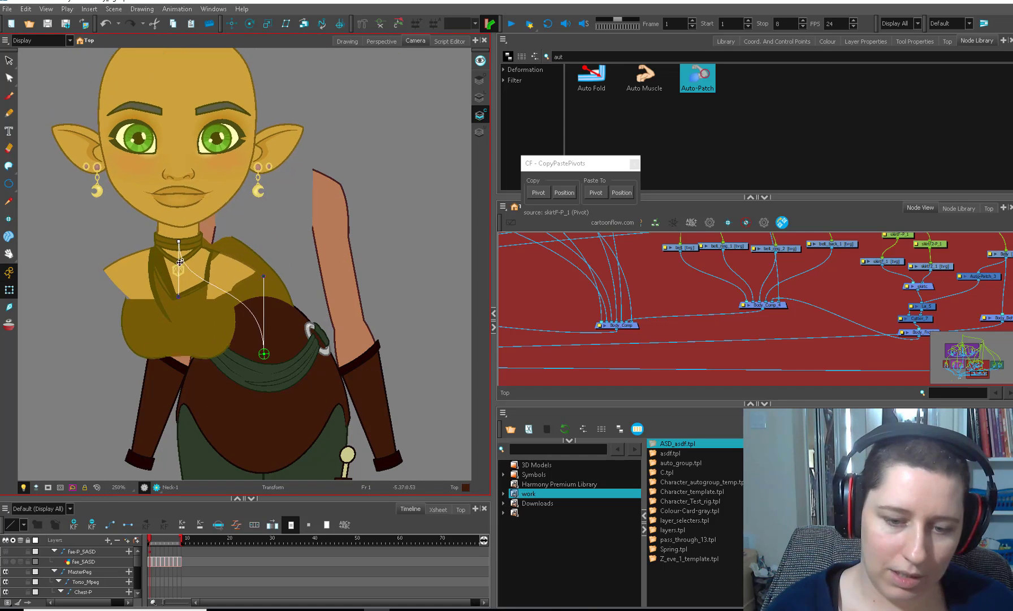
key("ctrl+z")
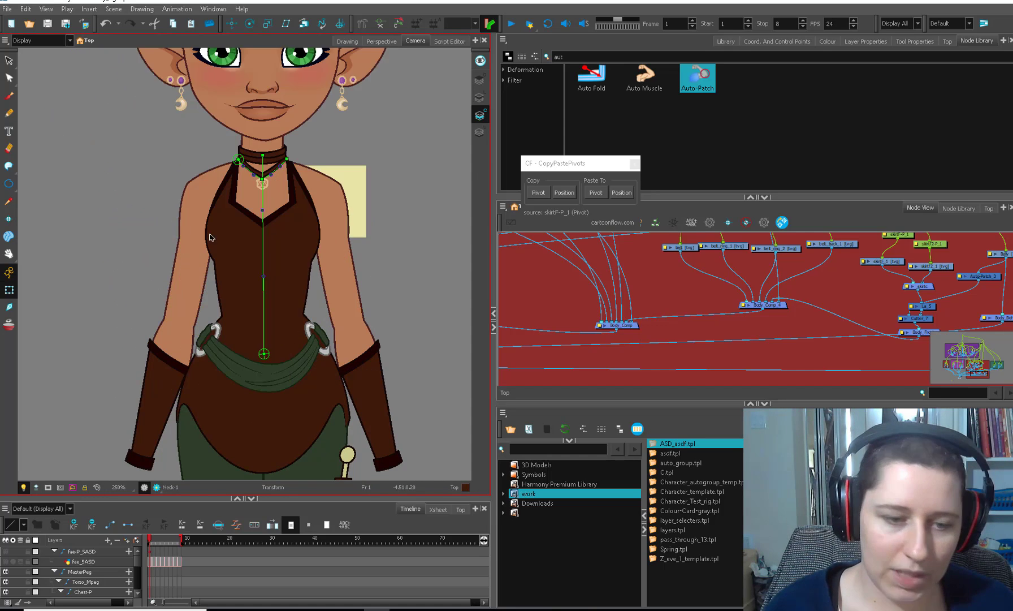
Step: Examine the waist layering by selecting the belt and a belt ring on the restored character pose
scroll(22, 296, "up", 1)
left_click(425, 295)
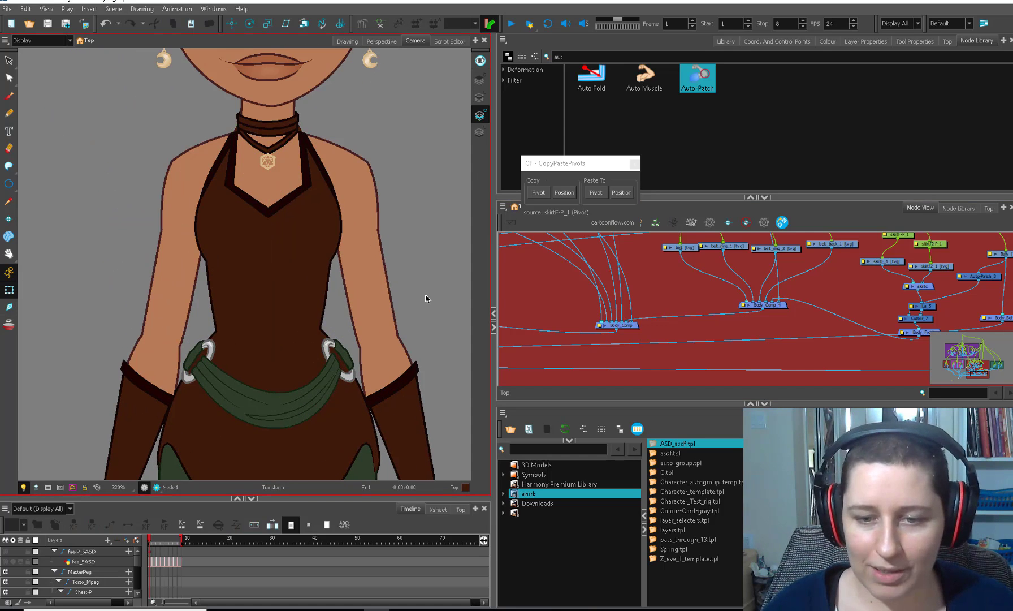
scroll(330, 286, "down", 2)
scroll(316, 349, "up", 2)
left_click(318, 361)
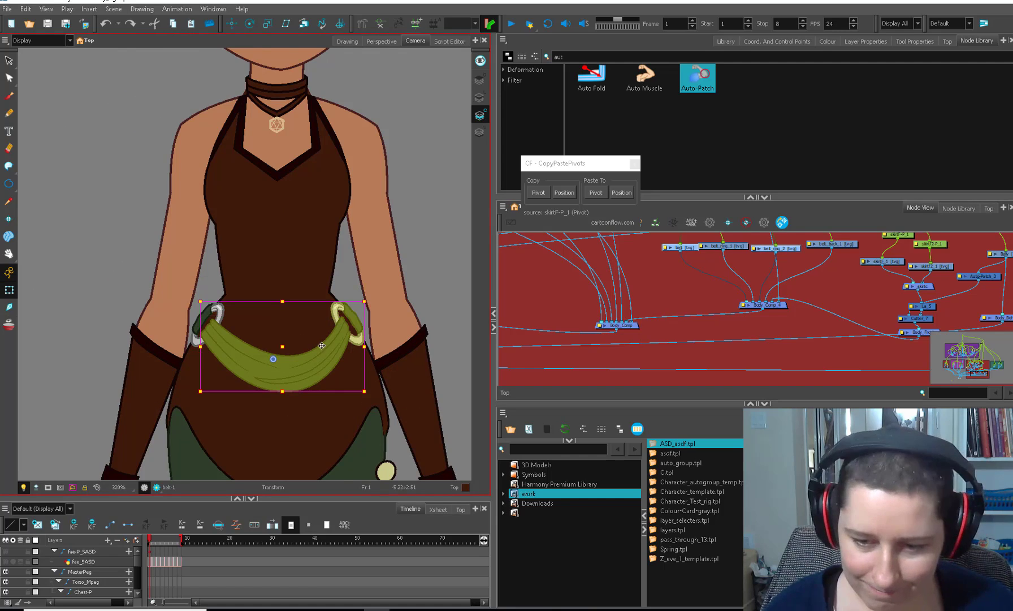
scroll(294, 350, "down", 2)
left_click(222, 311)
scroll(232, 334, "up", 2)
scroll(242, 353, "down", 3)
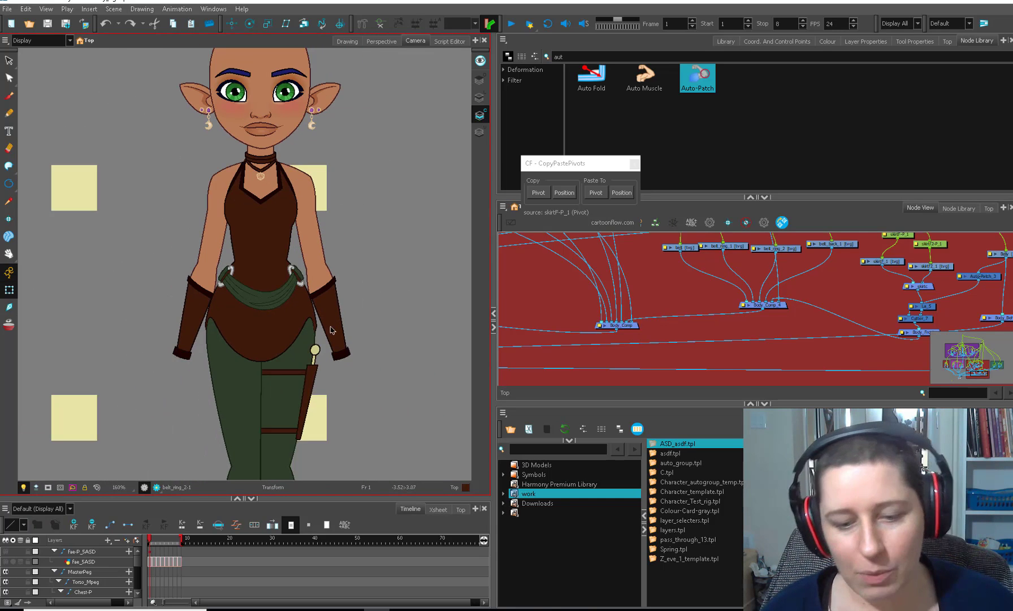
Step: Examine how the arm and skirt layers overlap around the waist by selecting them on the character
left_click(293, 402)
scroll(339, 351, "down", 1)
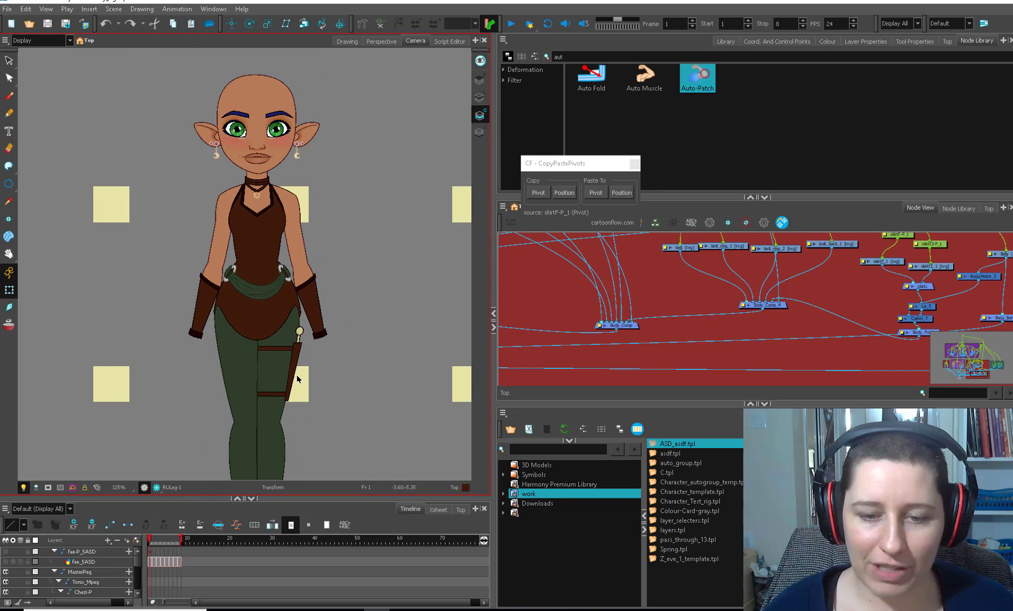
scroll(296, 374, "up", 1)
left_click(243, 290)
scroll(244, 290, "up", 3)
left_click(362, 317)
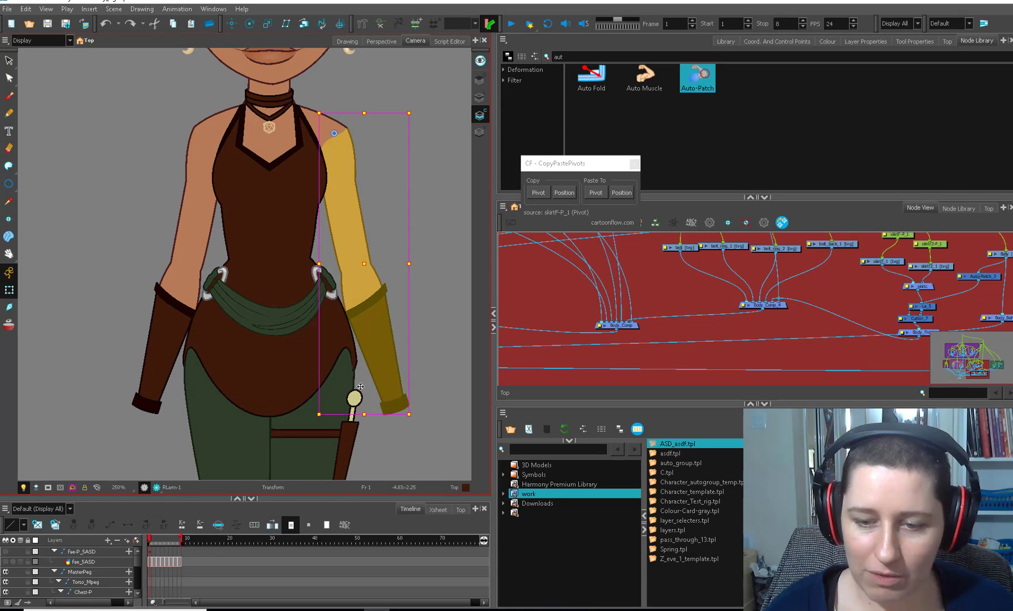
scroll(343, 369, "down", 1)
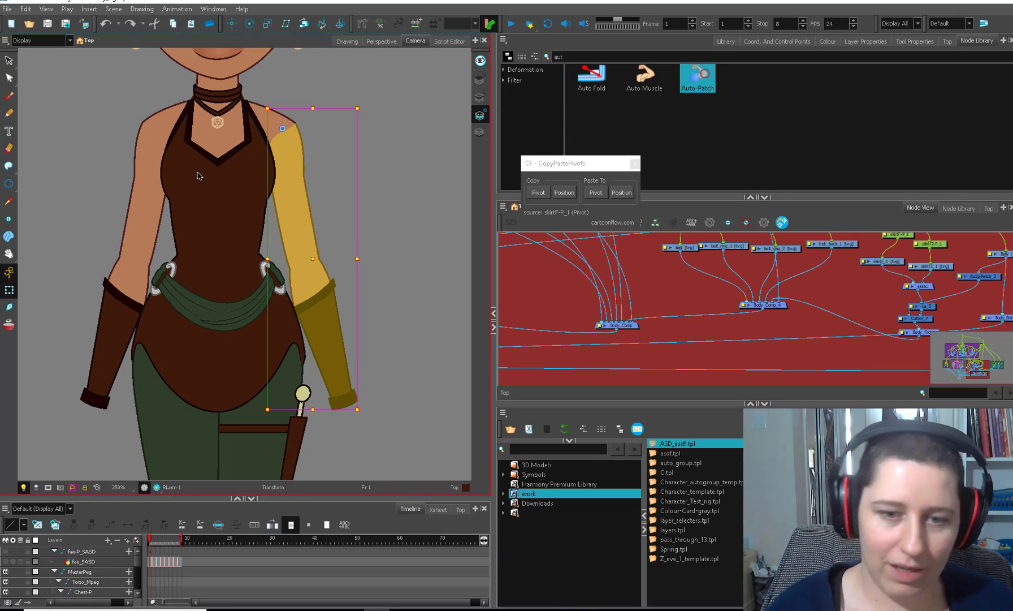
scroll(282, 407, "down", 2)
scroll(282, 407, "up", 2)
left_click(294, 392)
scroll(294, 393, "down", 1)
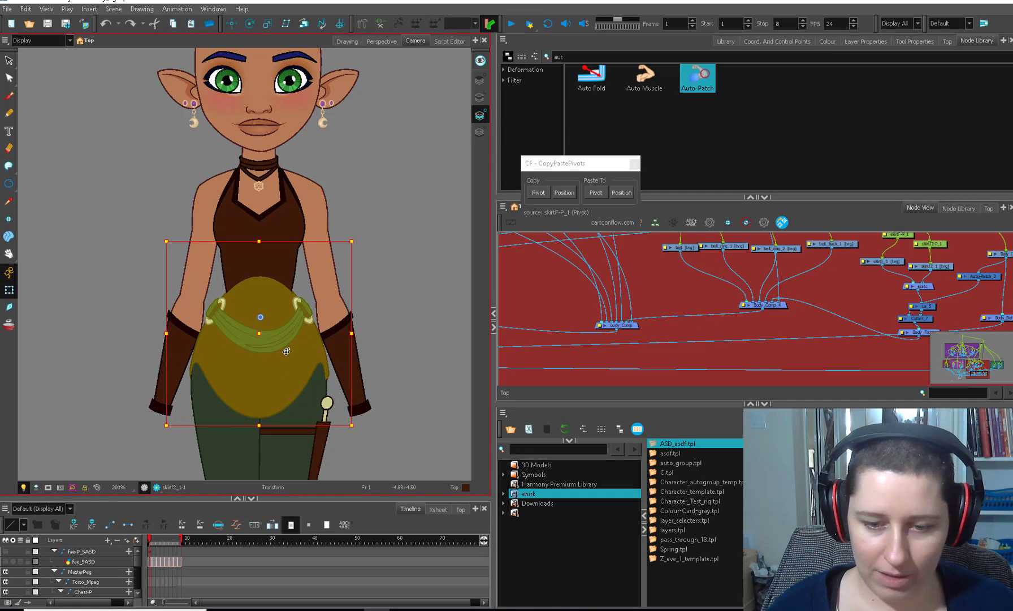
Step: Select both skirt halves and shift the pivot of their shared parent peg slightly down, just above the belt
left_click(287, 393)
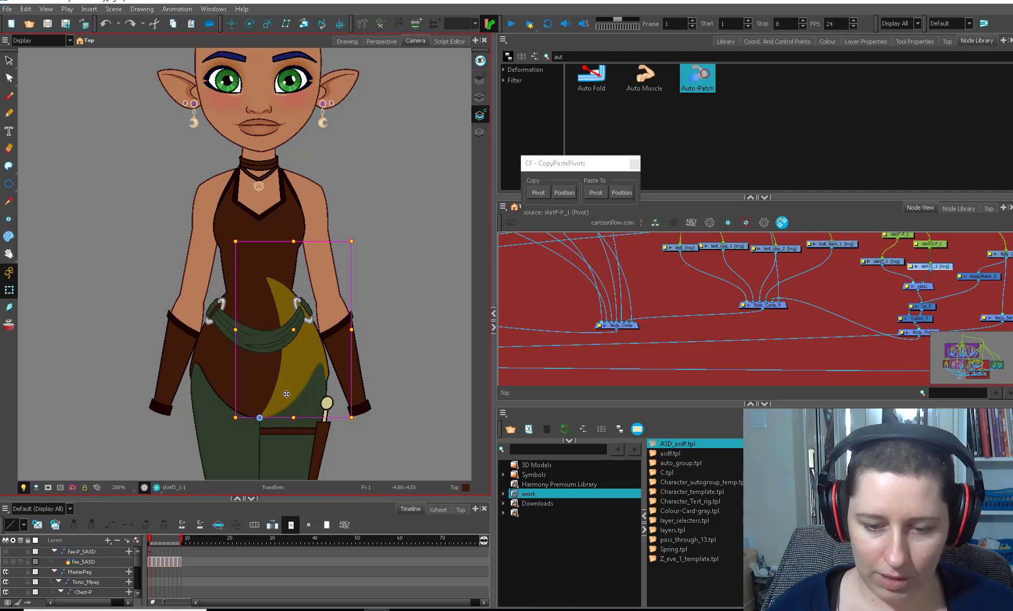
left_click(252, 373)
left_click(305, 360, "shift")
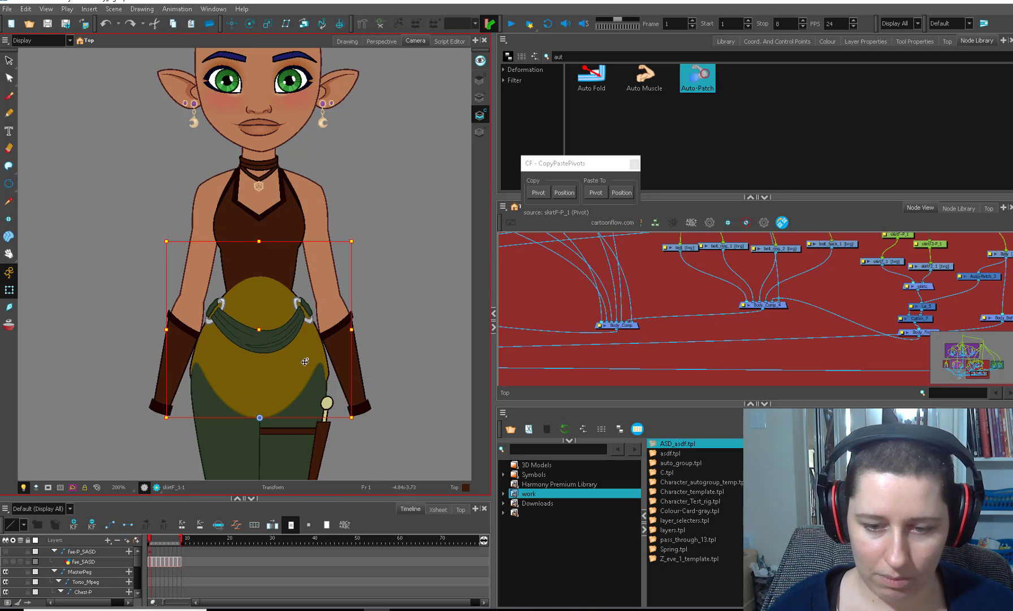
left_click_drag(363, 244, 271, 251)
key("ctrl+z")
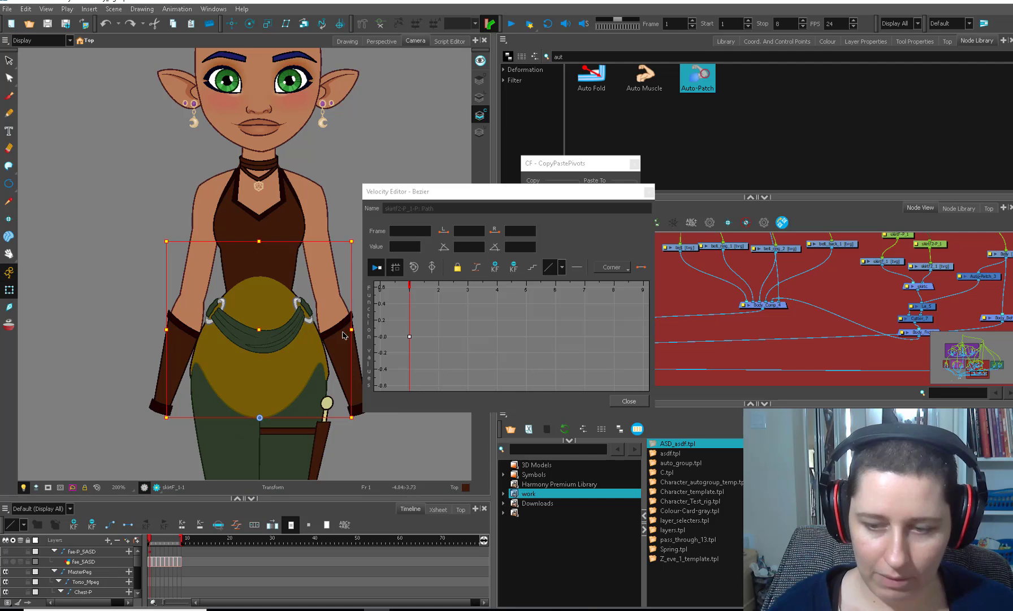
left_click(632, 402)
key("alt+3")
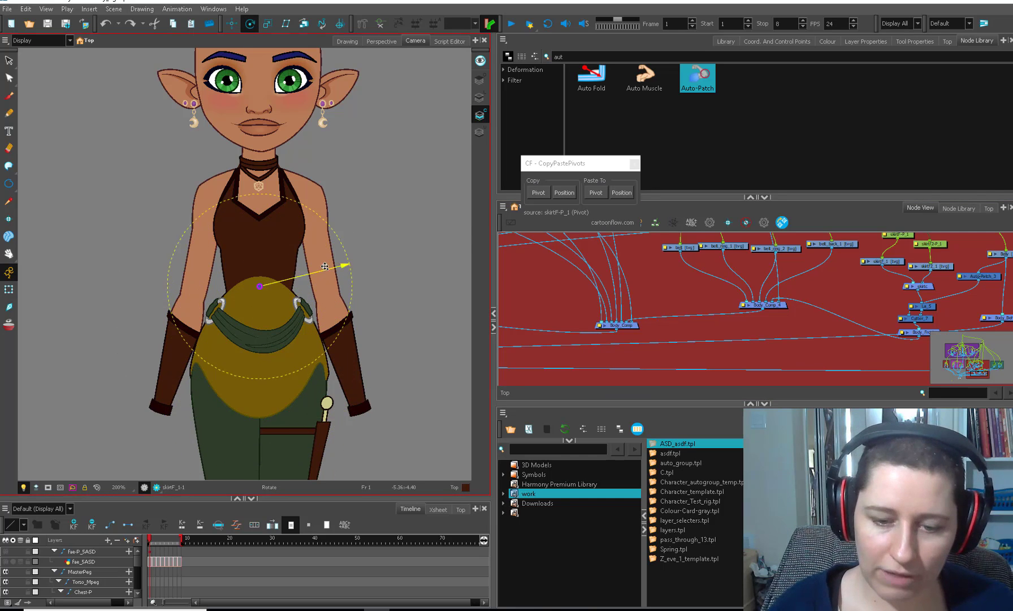
left_click_drag(360, 257, 347, 417)
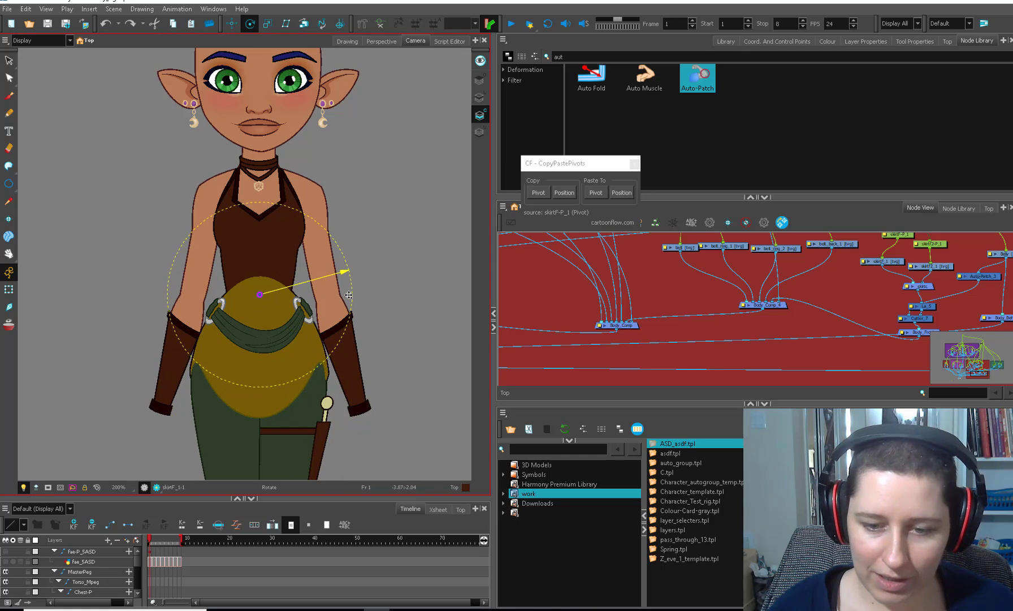
left_click(8, 289)
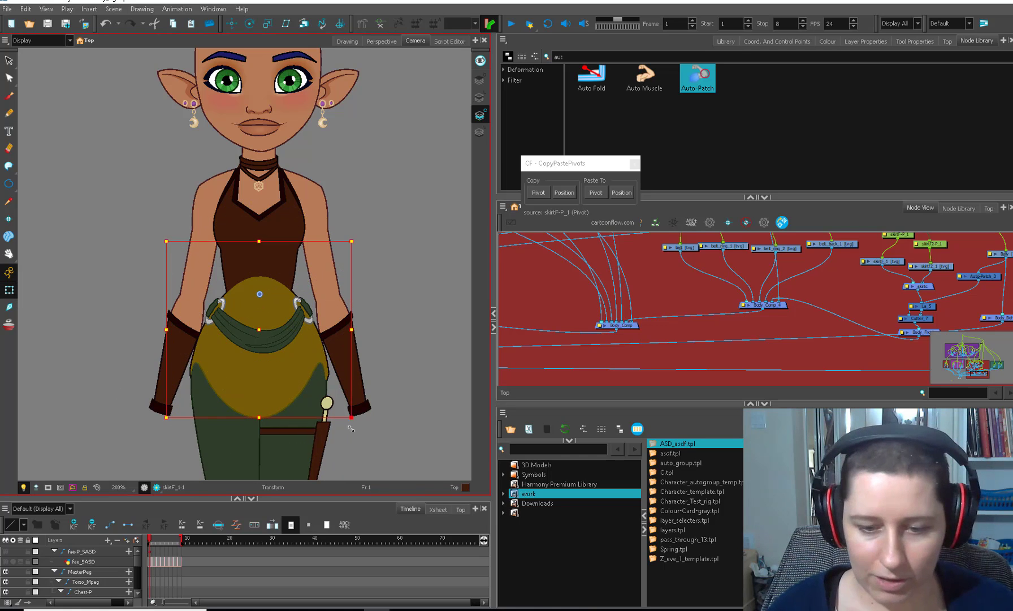
mouse_move(351, 428)
left_mouse_down()
mouse_move(339, 459)
mouse_move(378, 385)
mouse_move(341, 440)
left_mouse_up()
key("ctrl+z")
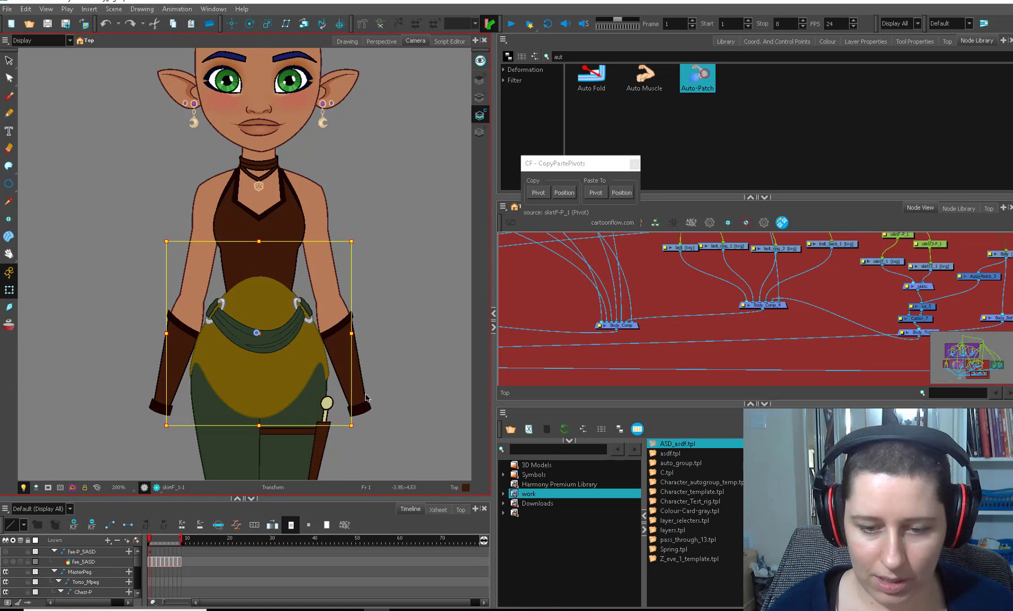
Step: Copy the pivot of the skirt's parent peg and paste it onto the belly peg above it
key("o")
left_click_drag(789, 331, 692, 315)
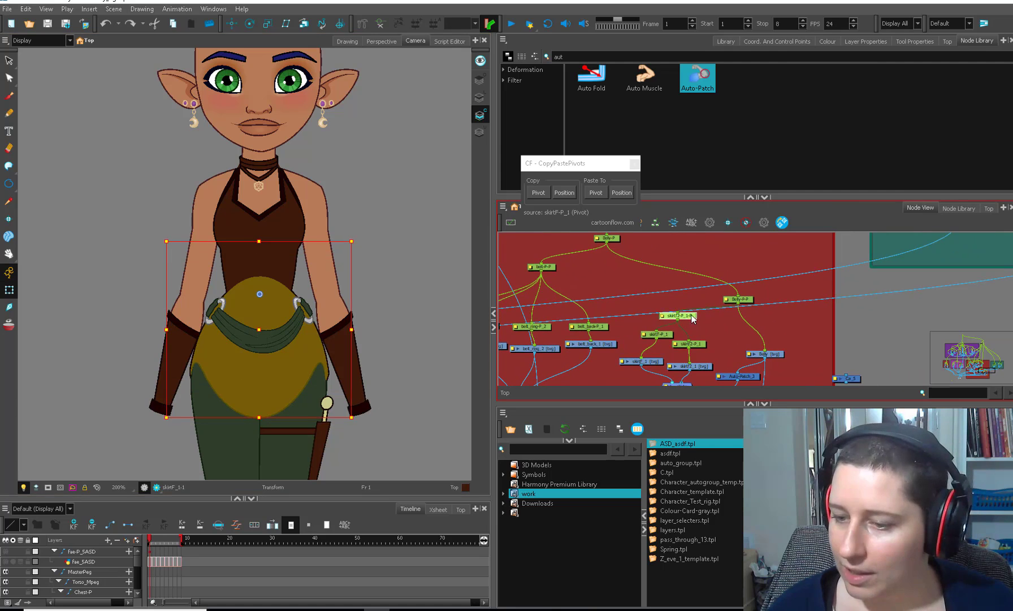
left_click(539, 194)
left_click(738, 300)
left_click(596, 193)
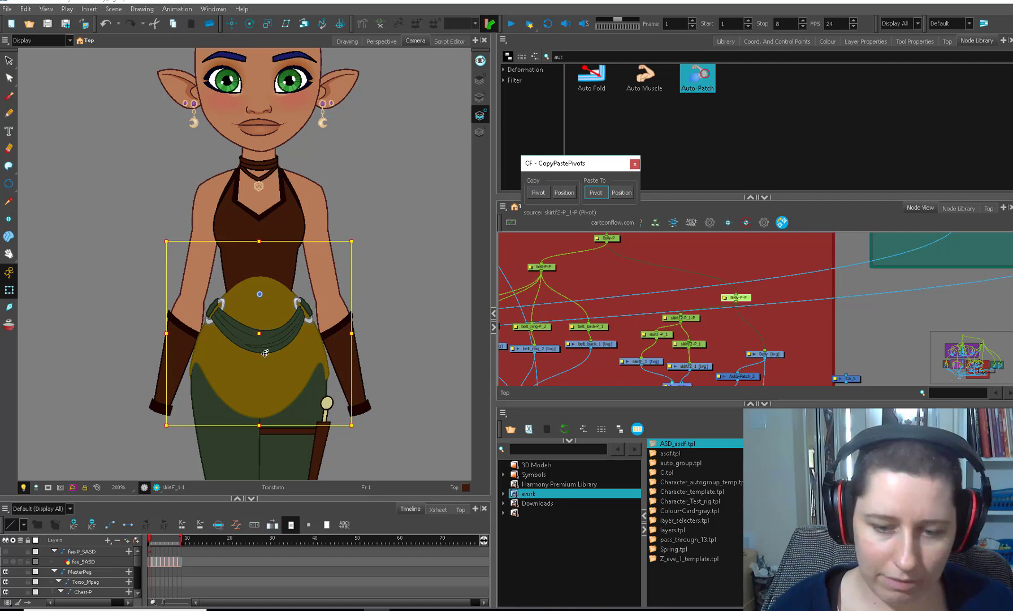
Step: Try flaring the belly and skirt outward by scaling them wider, and undo the test deformation
left_click_drag(351, 424, 406, 391)
key("ctrl+z")
left_click(417, 399)
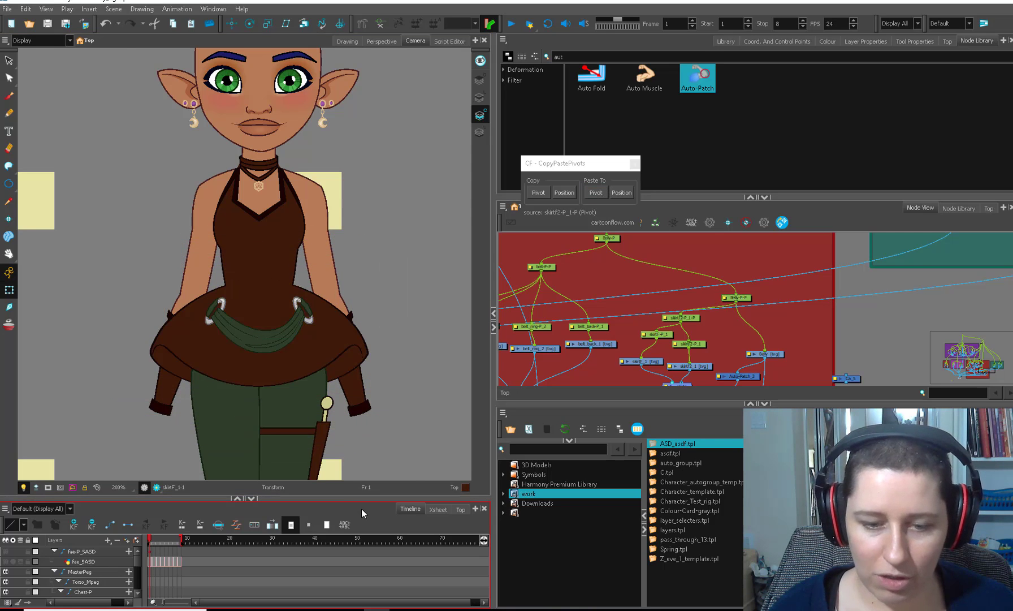
key("1")
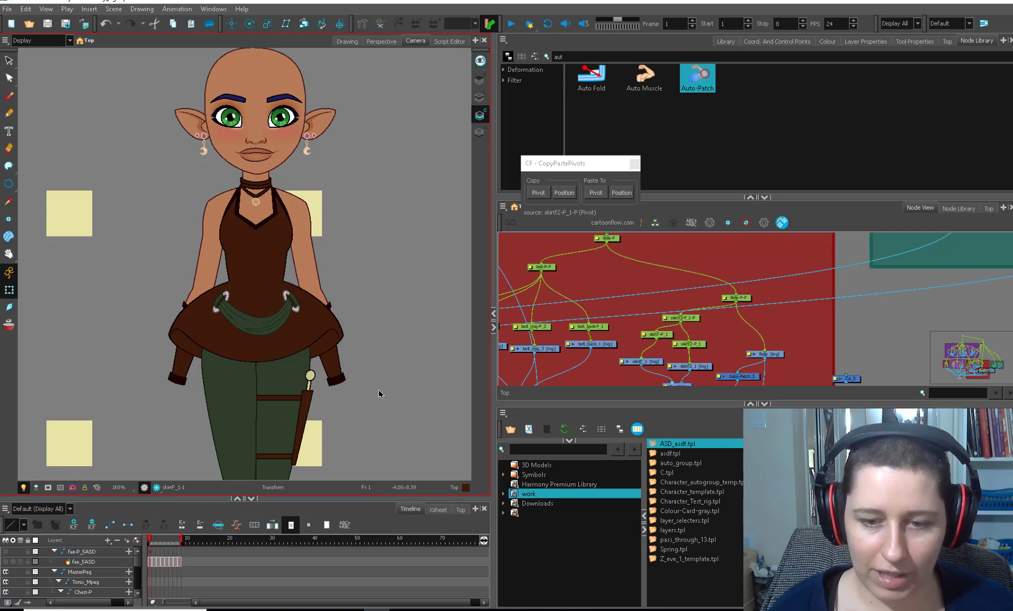
key("1")
key("ctrl+z")
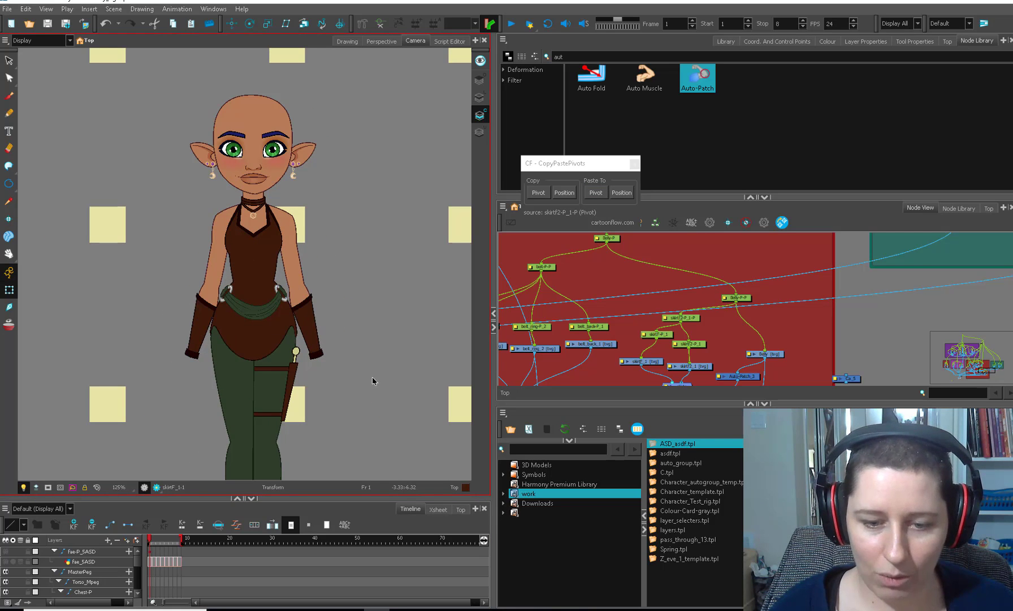
Step: Check the skirt's peg hierarchy by selecting one half and stepping up to its parent peg
left_click(293, 328)
left_click_drag(318, 365, 348, 344)
left_click(355, 376)
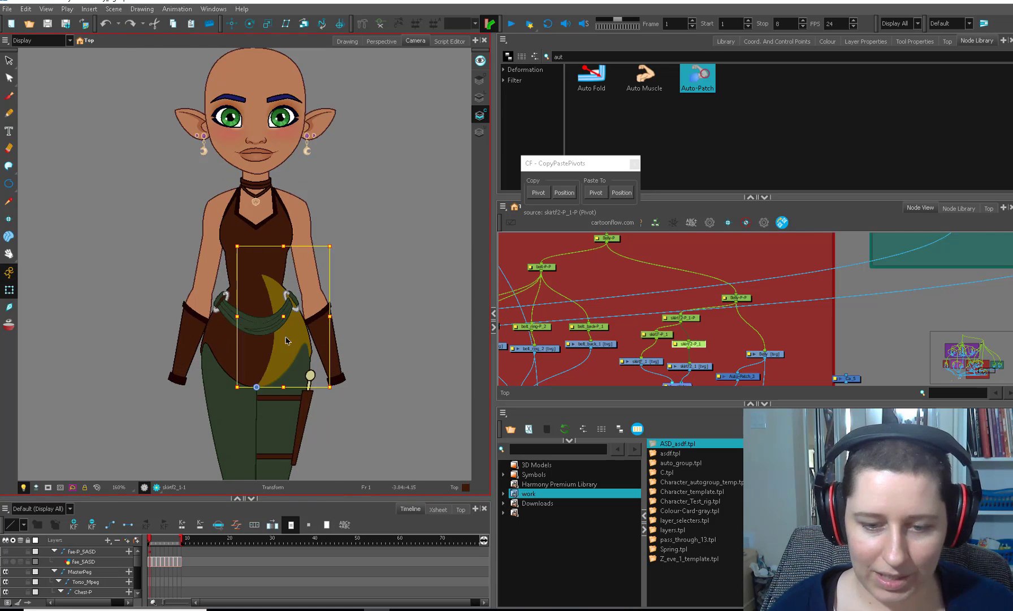
key("b")
key("b")
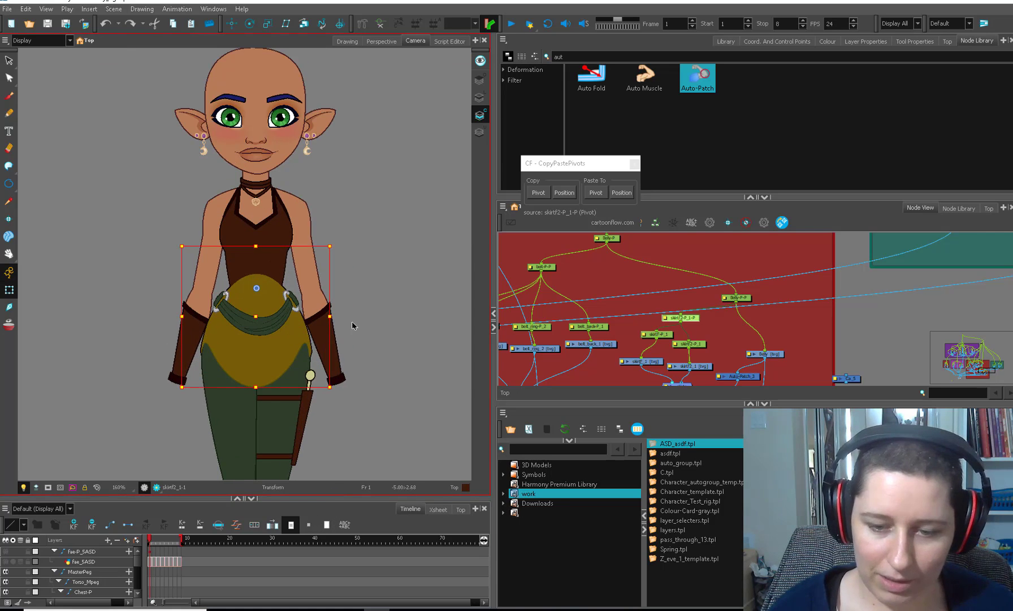
left_click(352, 322)
left_click(576, 360)
Step: Locate the nodes of the upper arm and the Chest drawing in the node network
left_click(201, 333)
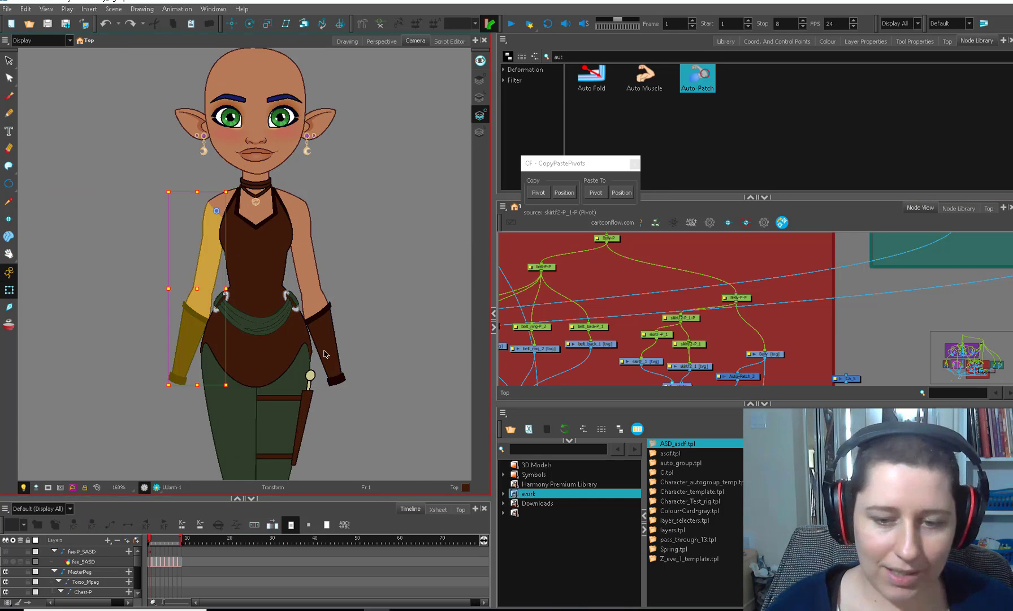
key("o")
left_click_drag(696, 339, 633, 367)
left_click_drag(247, 227, 274, 344)
key("2")
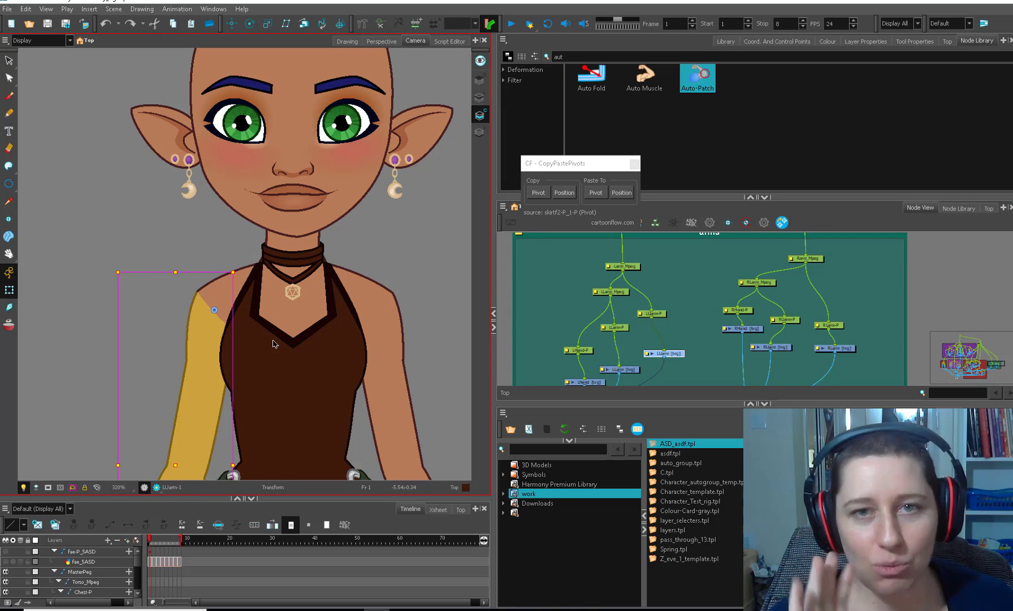
left_click_drag(261, 343, 264, 279)
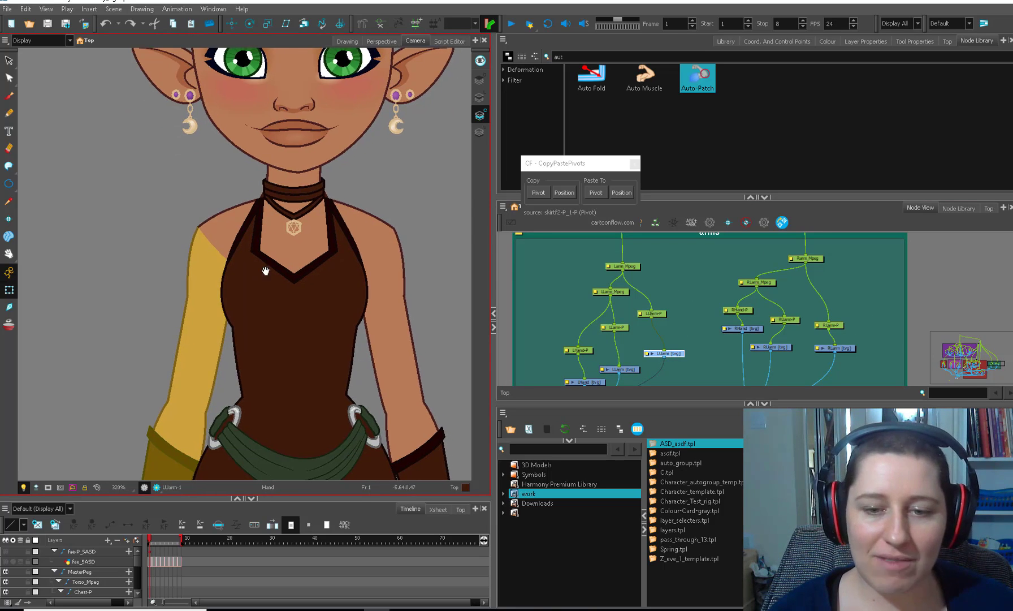
left_click(269, 212)
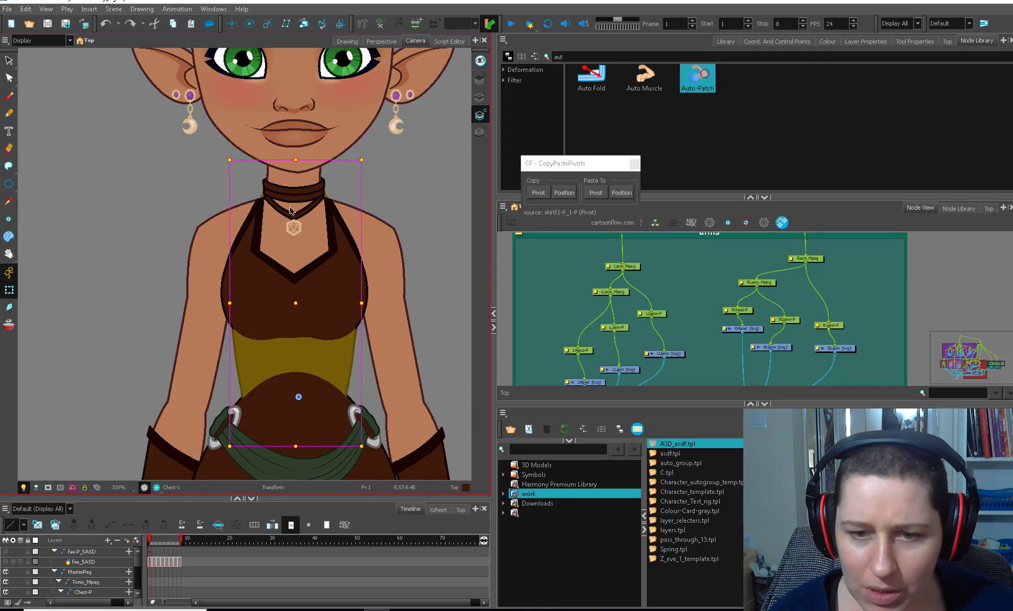
key("o")
left_click_drag(617, 339, 652, 334)
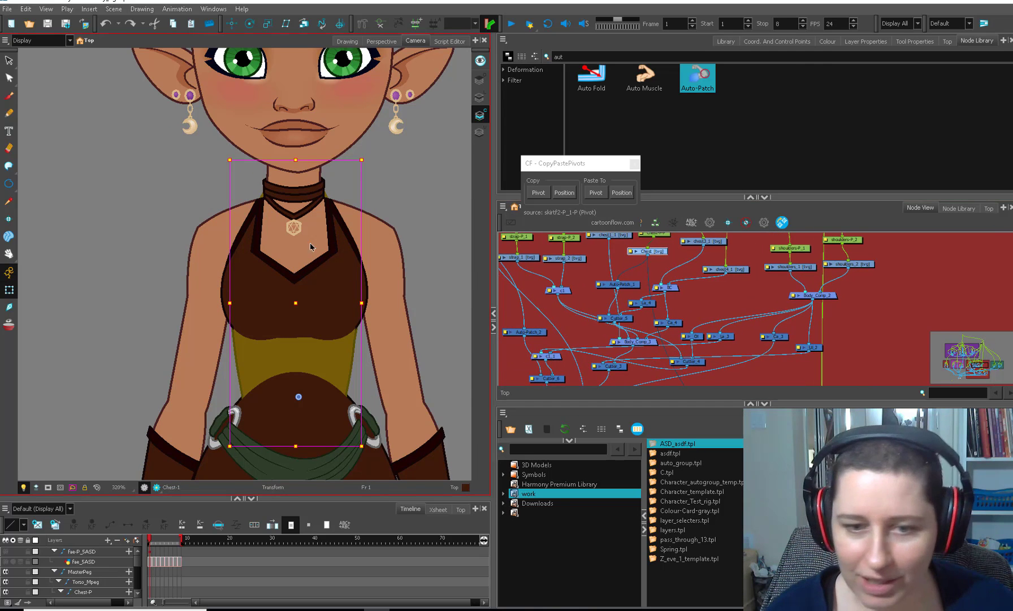
Step: Examine up close how the Chest drawing meets the choker, neck and shoulders
key("2")
left_click_drag(273, 238, 258, 302)
key("2")
key("2")
left_click(252, 228)
key("2")
key("2")
left_click(255, 212)
key("1")
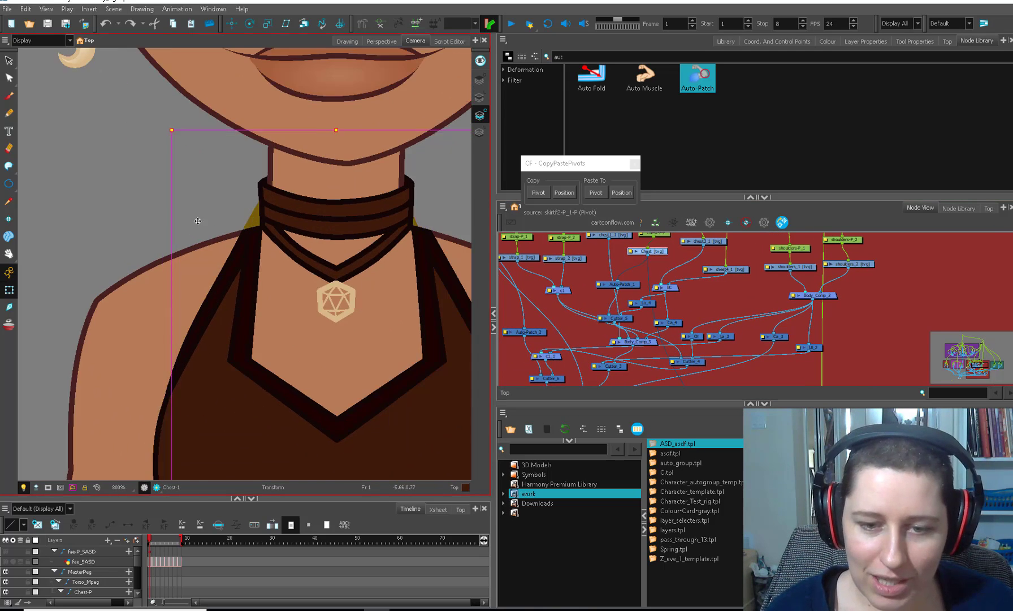
left_click_drag(255, 214, 173, 225)
key("1")
key("1")
key("1")
key("1")
key("ctrl+z")
Step: Move the lowest node fed by Body_Comp_2 up beside that composite, towards the chest nodes
left_click_drag(696, 273, 664, 302)
key("2")
left_click_drag(624, 350, 650, 290)
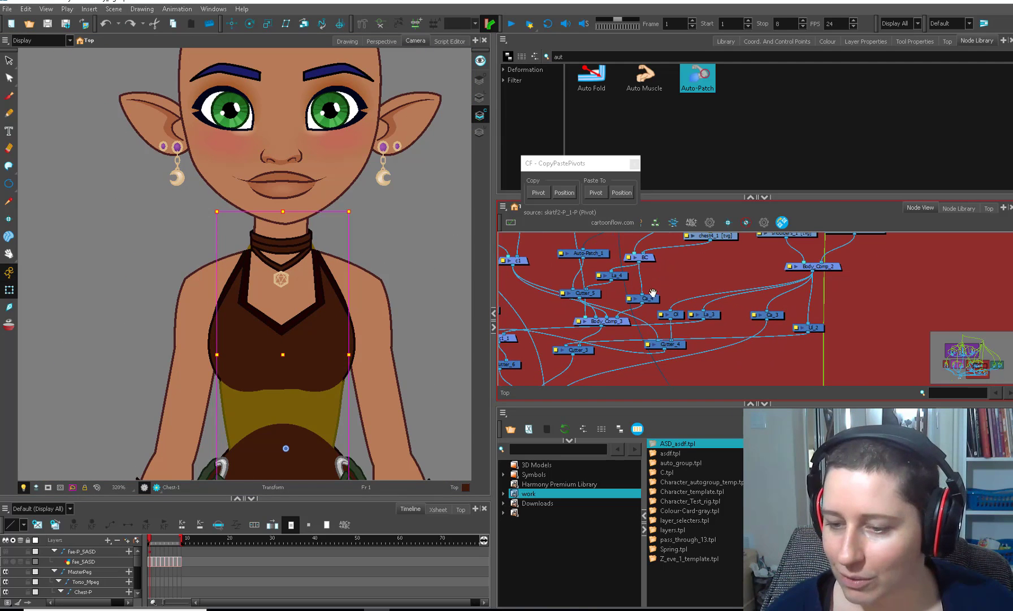
left_click(610, 315)
left_click_drag(579, 351, 568, 383)
key("ctrl+z")
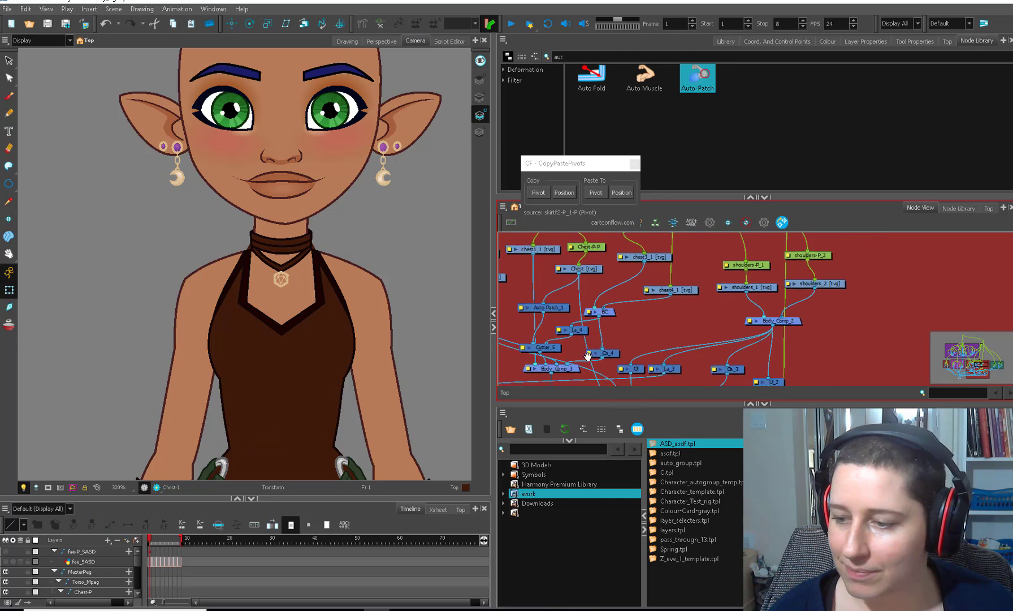
left_click_drag(782, 378, 703, 311)
Step: Inspect the underlay art of shoulders_1 on its own, previewing all art layers, and return to the full character
left_click(754, 279)
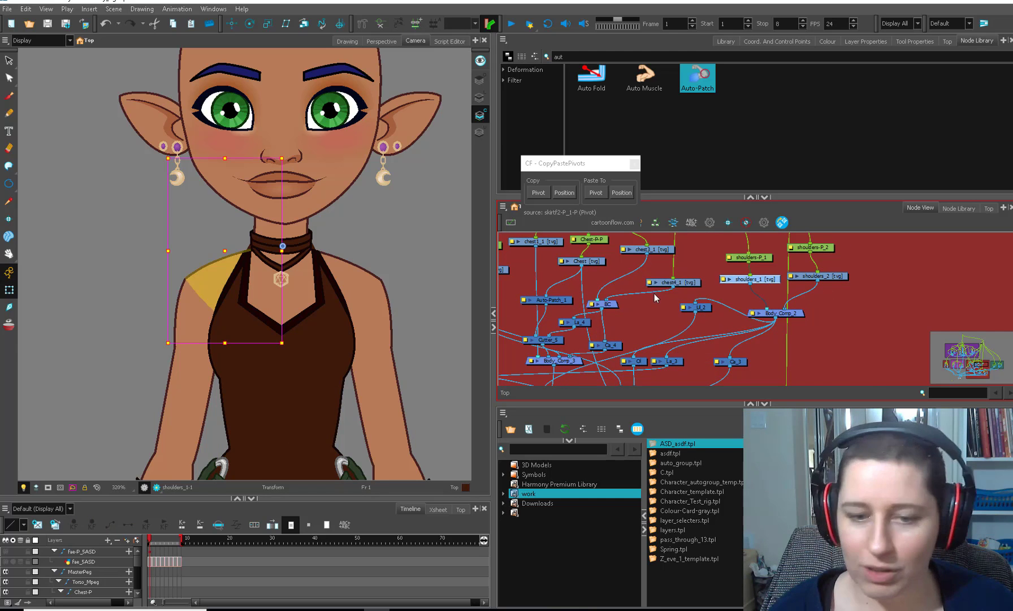
left_click(347, 40)
key("1")
key("1")
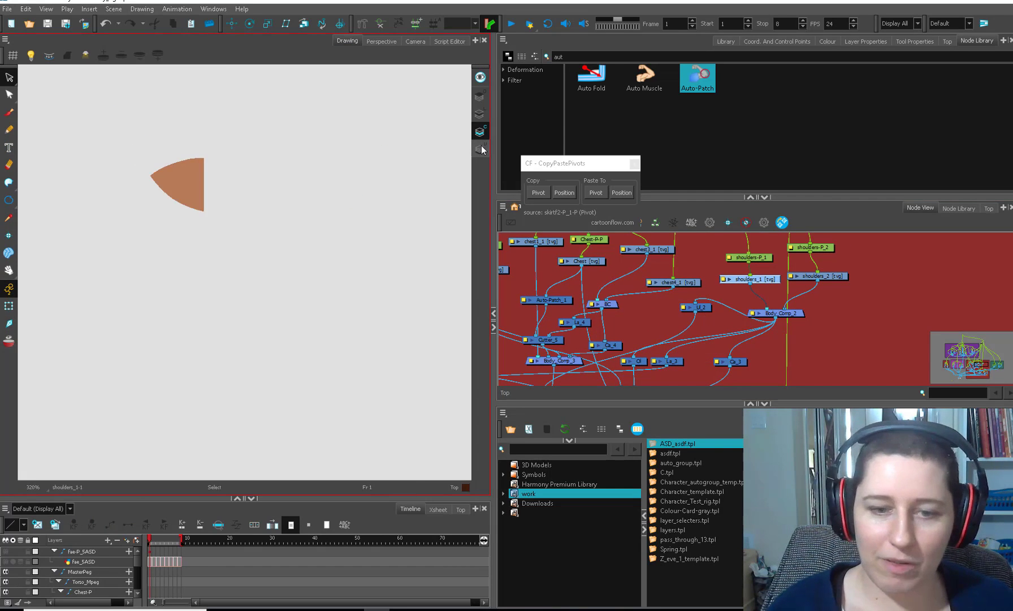
left_click(480, 148)
left_click_drag(361, 258, 388, 382)
key("2")
mouse_move(264, 219)
left_mouse_down()
mouse_move(206, 220)
mouse_move(260, 300)
left_mouse_up()
left_click(480, 77)
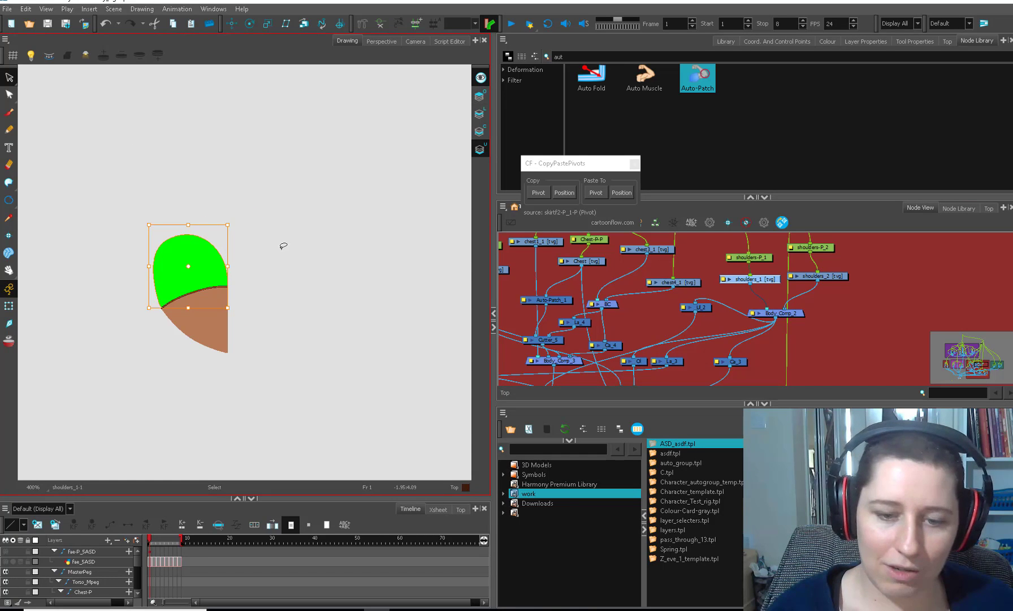
left_click(415, 41)
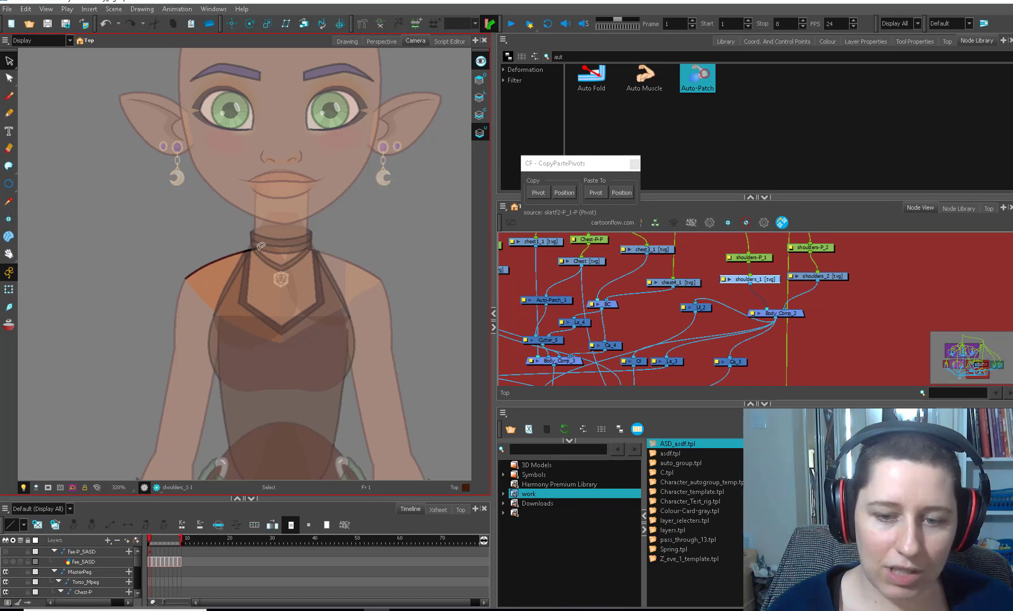
left_click(9, 290)
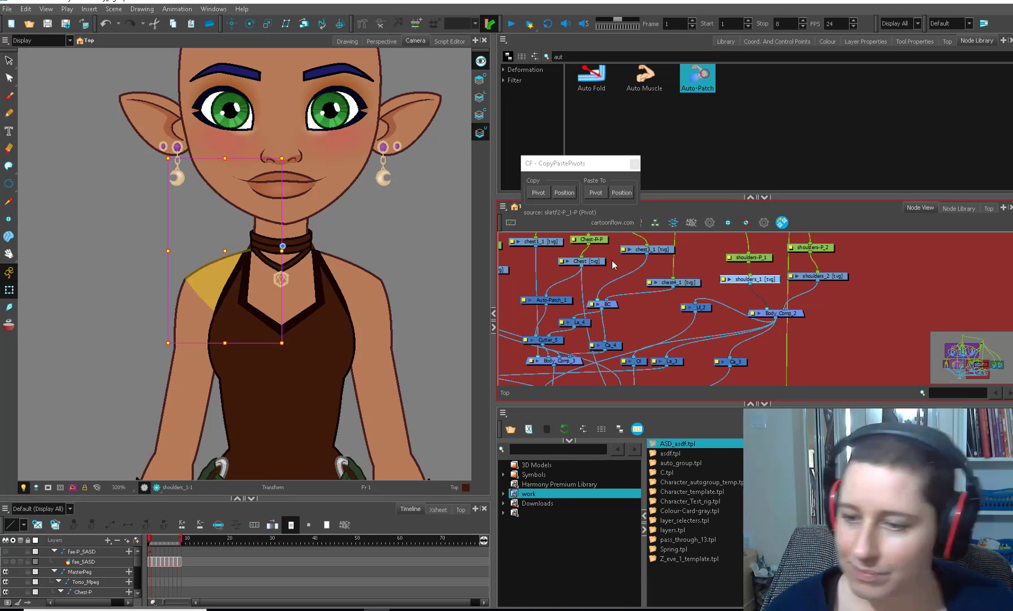
Step: Trace the Chest drawing's connections and check the settings of the Cutter_3 node
left_click(591, 314)
left_click(595, 261)
scroll(629, 316, "down", 3)
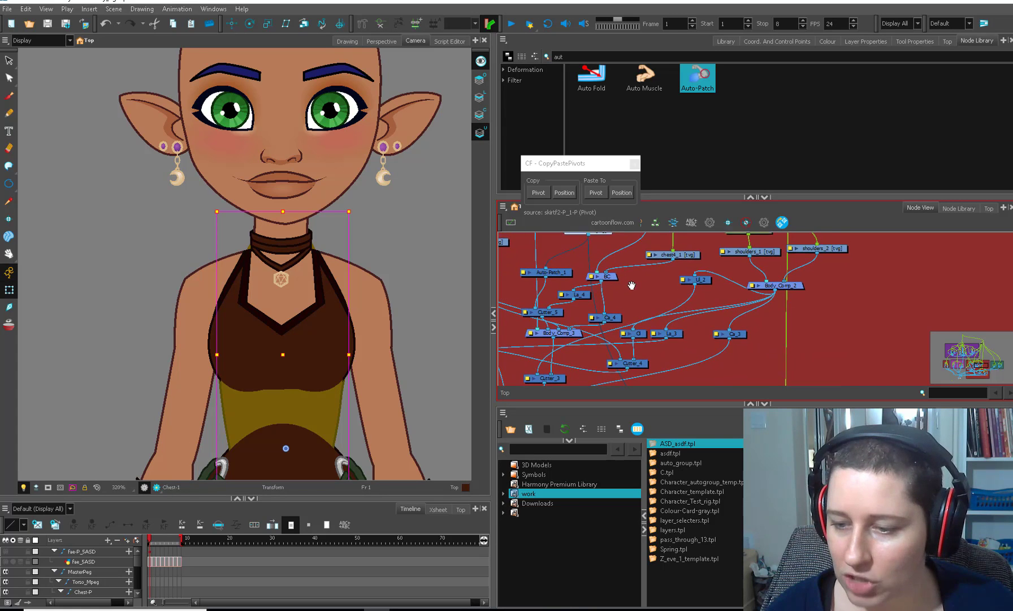
left_click(562, 372)
double_click(531, 371)
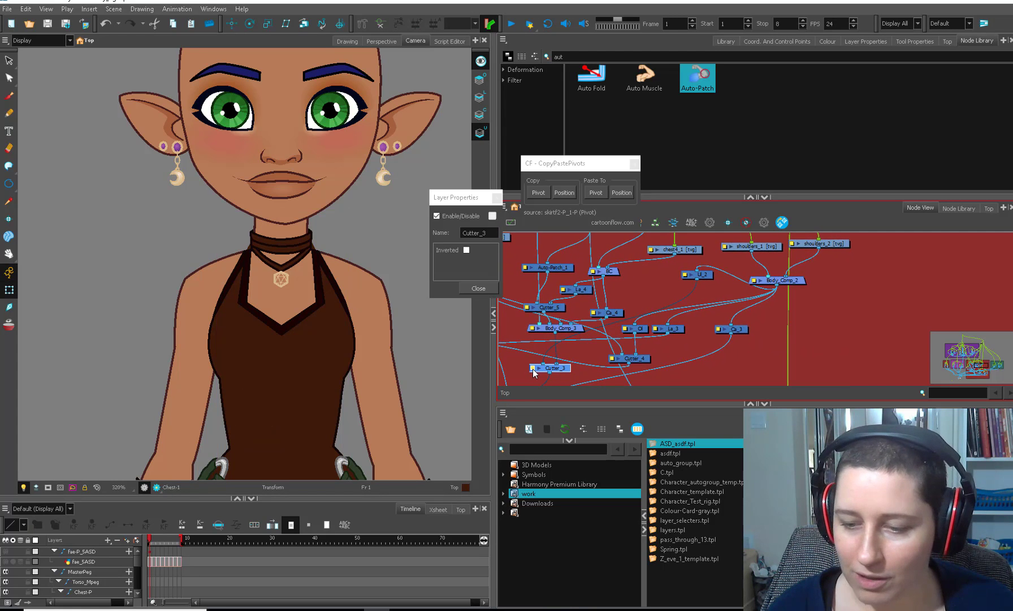
key("Escape")
Step: Duplicate Cutter_3 and place the copy between the Chest drawing and the BC composite
left_click(562, 369)
key("ctrl+c")
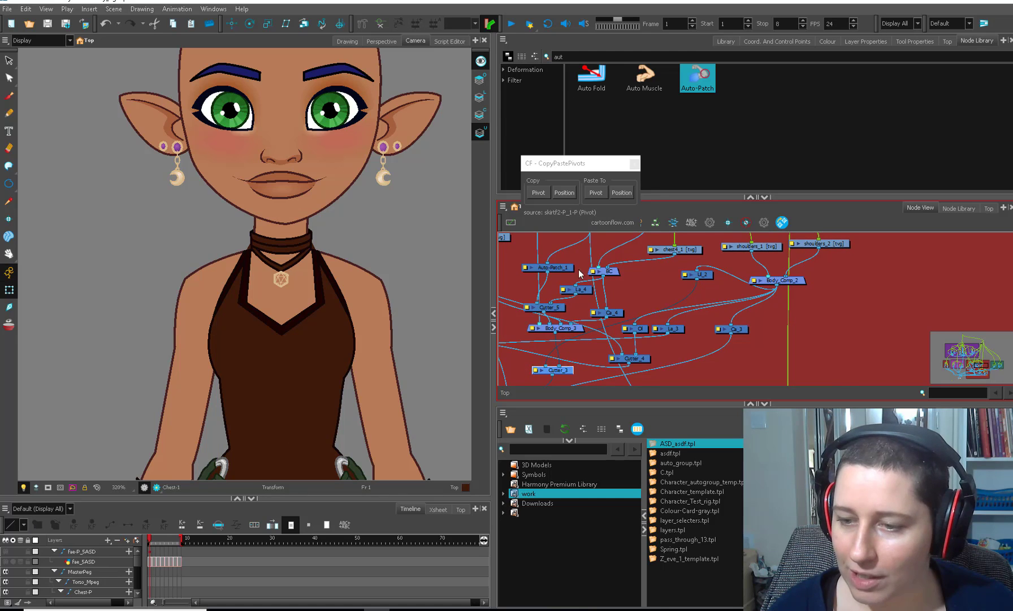
key("ctrl+v")
left_click_drag(599, 254, 600, 255)
scroll(721, 323, "up", 5)
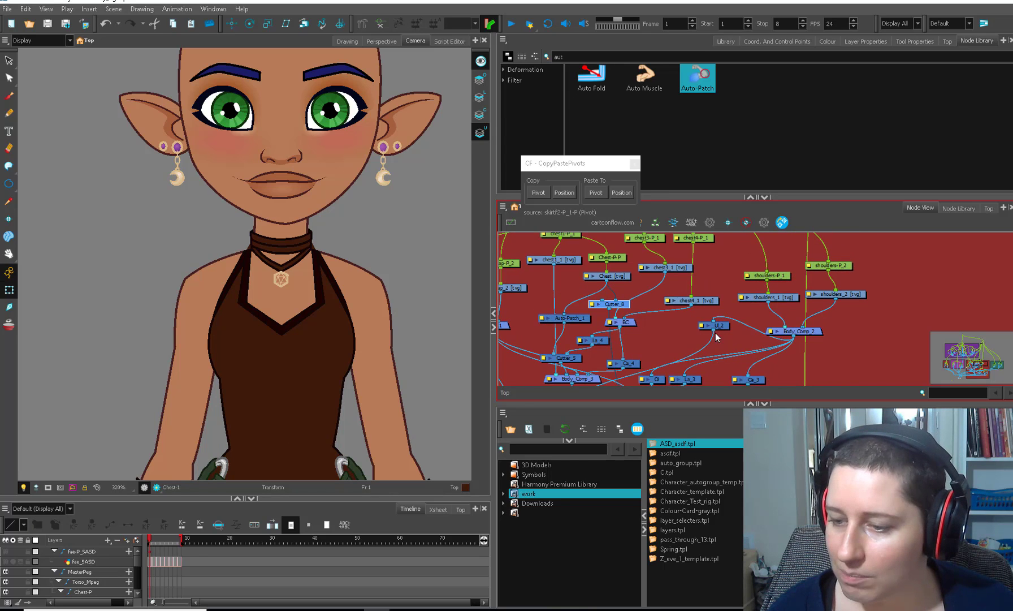
Step: Move the lowest node fed by Body_Comp_2 back below that composite and link it to the duplicated cutter under the Chest drawing
left_click_drag(607, 298, 599, 300)
left_click_drag(726, 327, 802, 387)
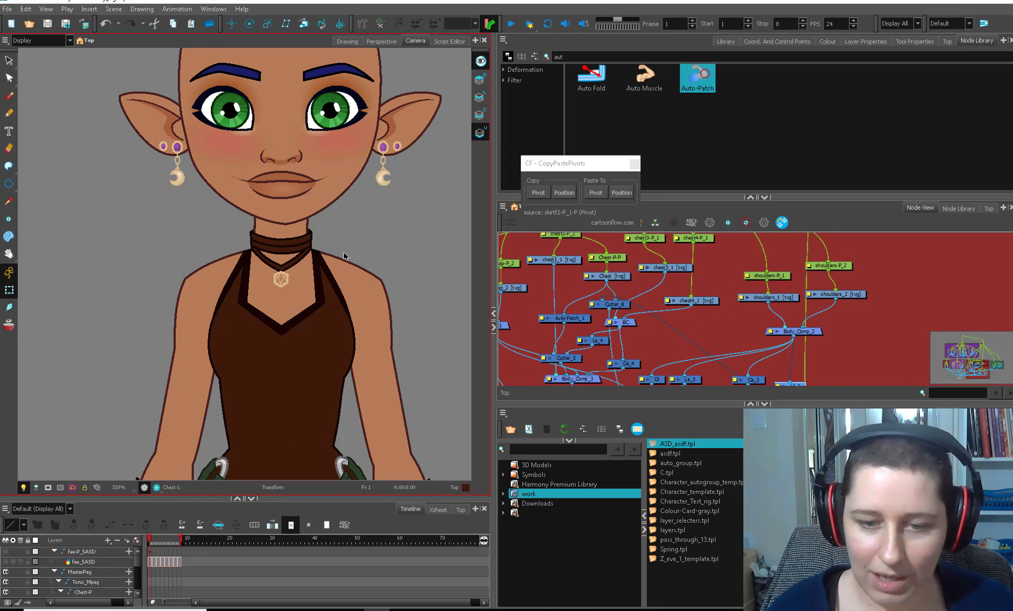
key("Escape")
scroll(352, 334, "down", 2)
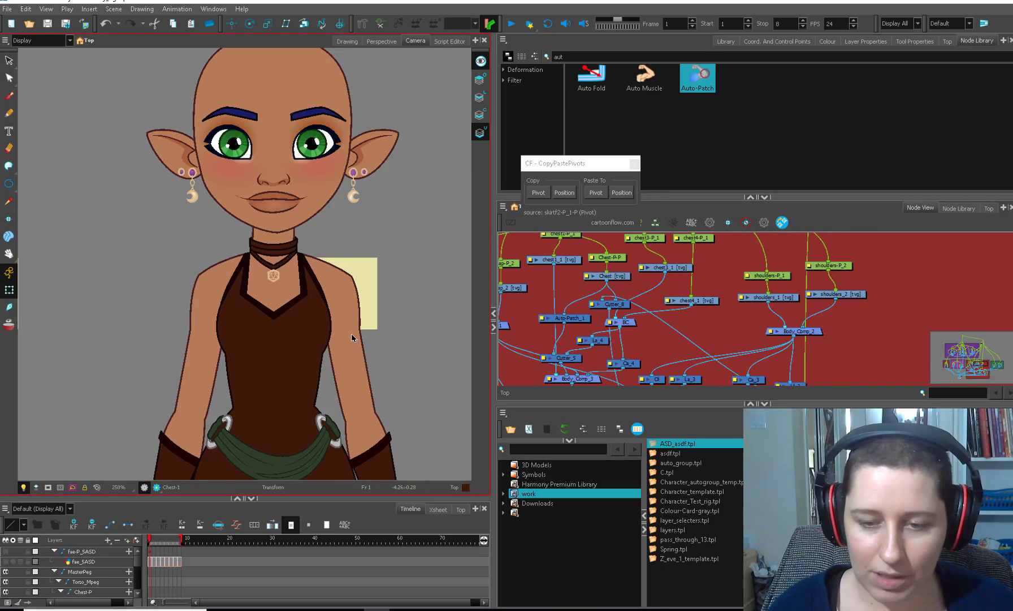
Step: Test the chest masking by shifting the Chest peg away from the torso, undo the shift and clear the selection
scroll(351, 337, "down", 3)
left_click(289, 291)
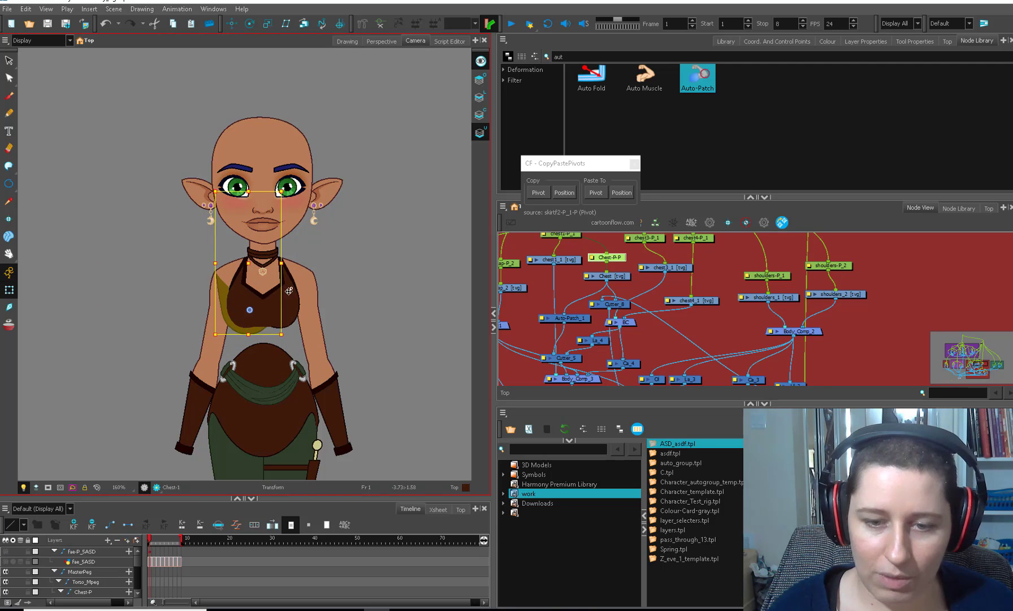
mouse_move(289, 290)
left_mouse_down()
mouse_move(330, 307)
mouse_move(250, 267)
mouse_move(250, 253)
left_mouse_up()
key("ctrl+z")
scroll(250, 252, "up", 1)
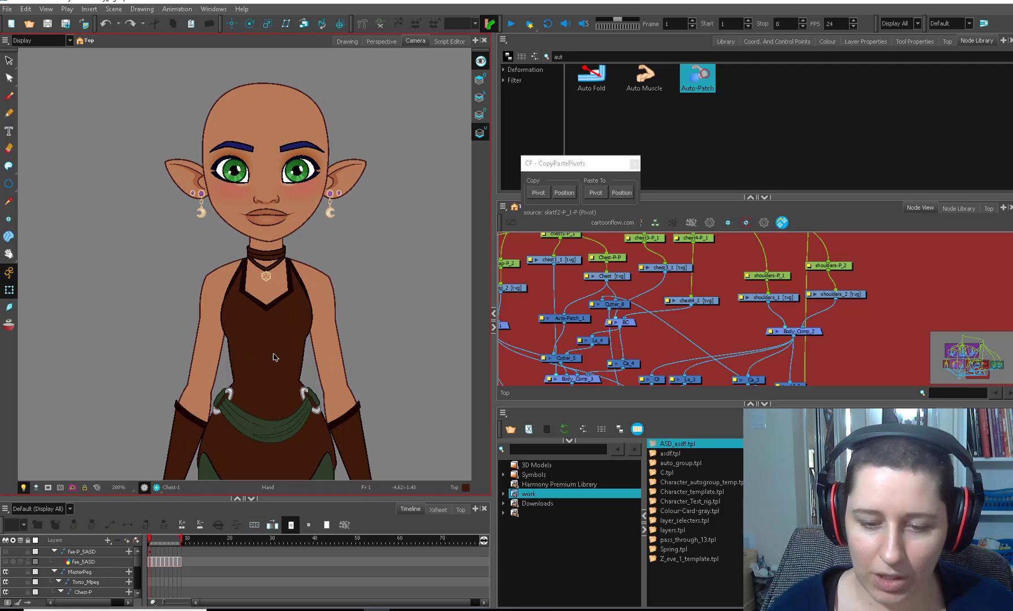
left_click(277, 360)
left_click(523, 343)
scroll(252, 262, "up", 1)
Step: Cut the left arm artwork apart at the elbow with the Cutter, working on the Line Art layer, keeping the forearm and glove in LLarm
left_click(254, 225)
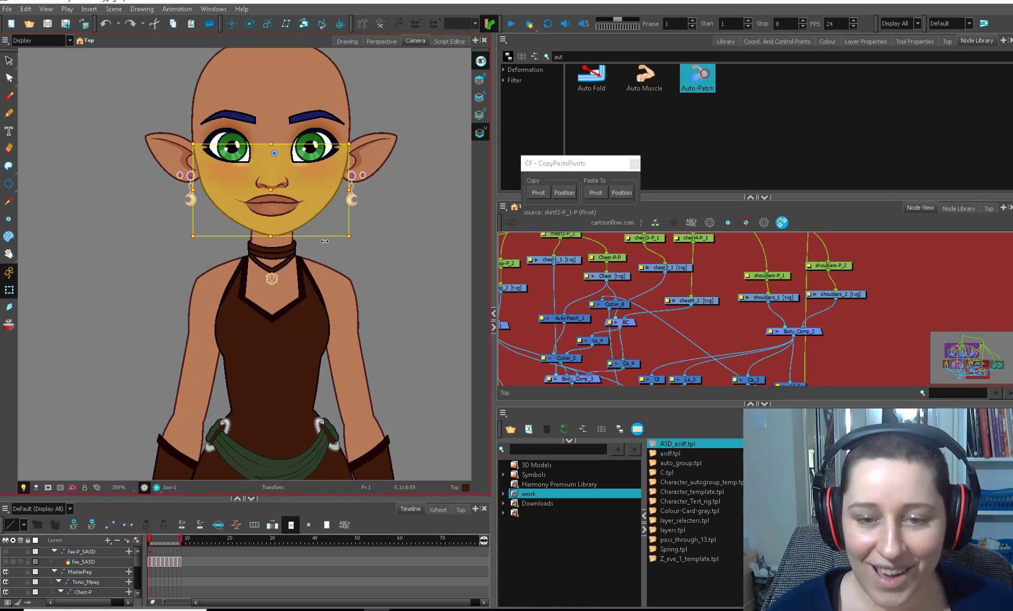
left_click_drag(243, 339, 262, 199)
left_click(217, 220)
key("o")
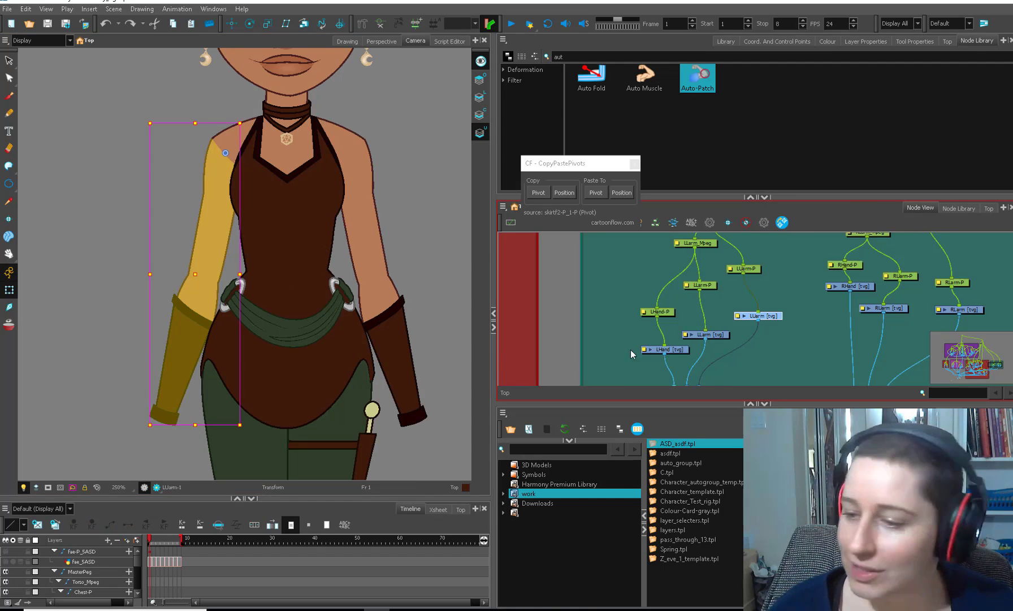
left_click_drag(744, 340, 610, 312)
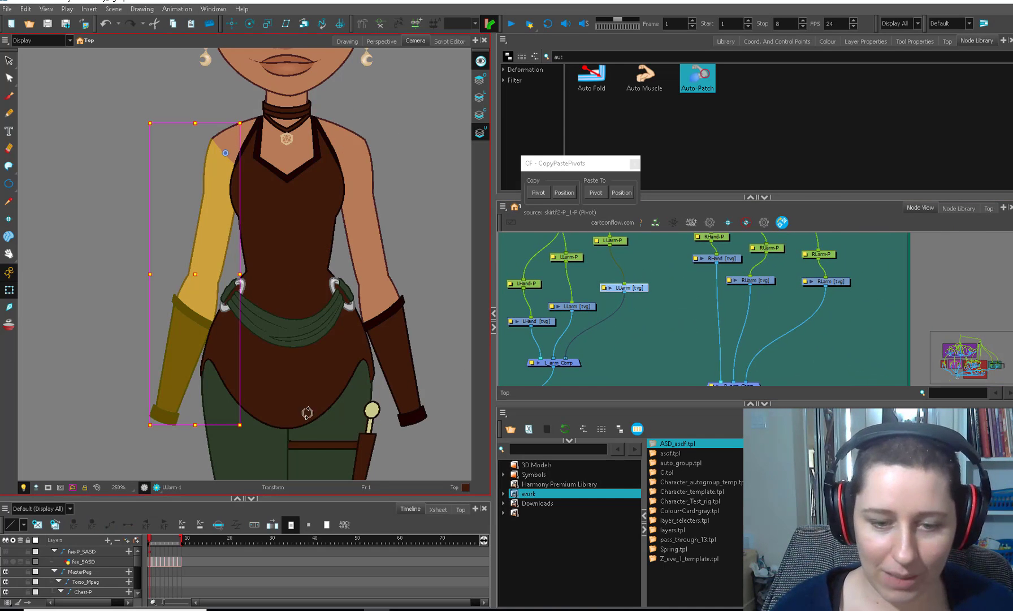
left_click_drag(322, 414, 364, 383)
key("alt+t")
left_click_drag(309, 430, 318, 413)
left_click_drag(278, 376, 286, 276)
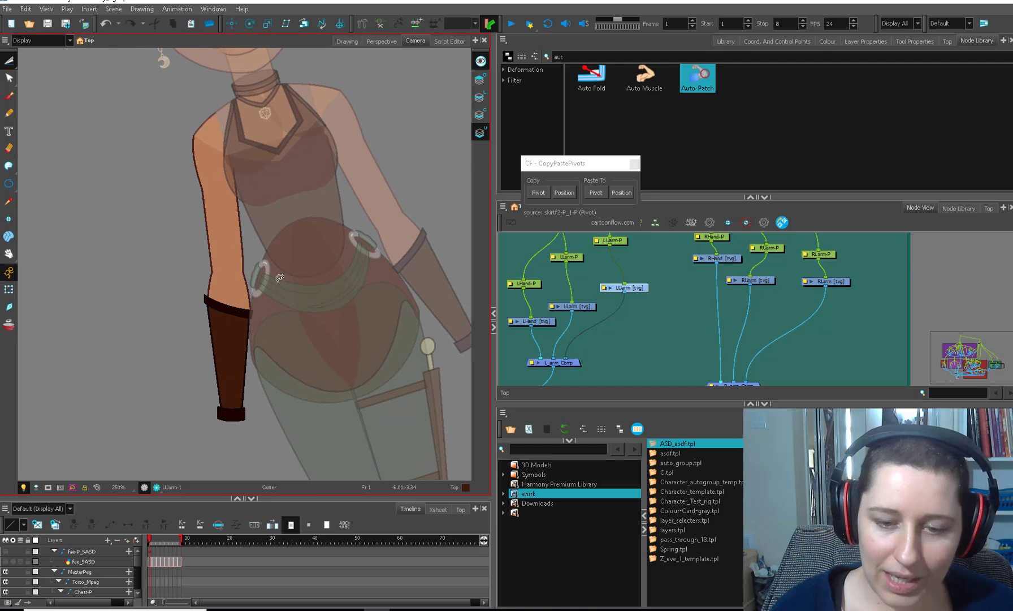
left_click(479, 97)
key("shift+x")
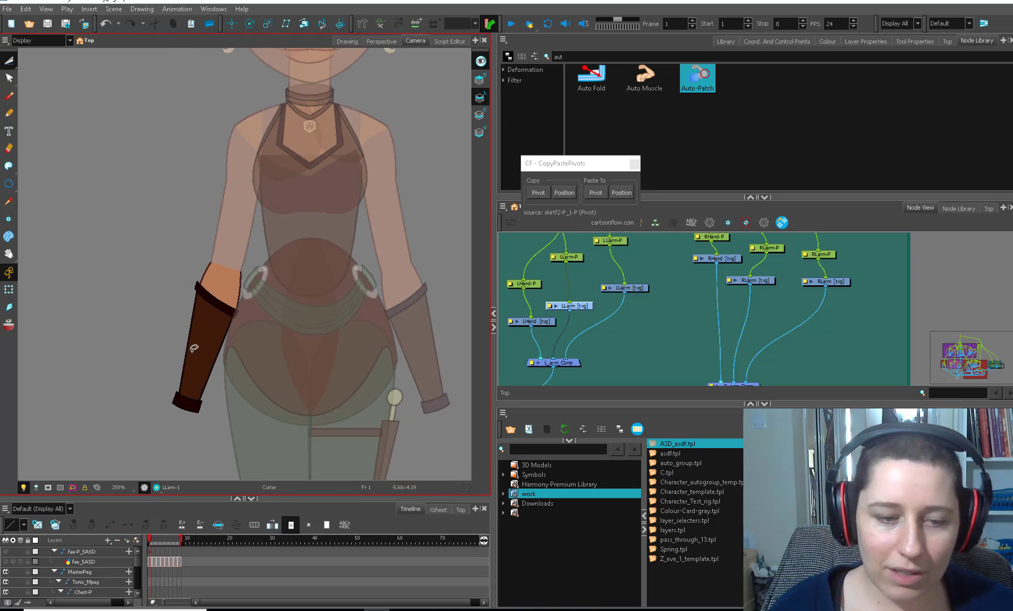
Step: Cut the upper-arm section off the RLarm drawing at the elbow and delete it, keeping only the forearm and glove
left_click(11, 293)
left_click(418, 333)
left_click_drag(386, 357, 346, 380)
key("alt+t")
left_click_drag(190, 438, 314, 244)
key("Delete")
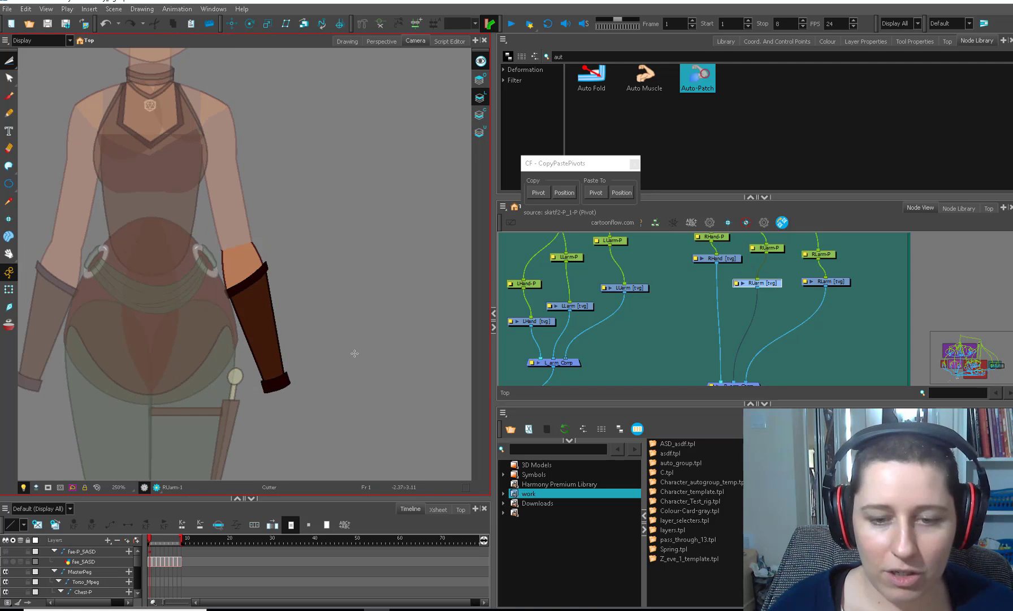
Step: Adjust the end of the inner pencil outline at the RLarm elbow cut and check the outer outline's end
left_click_drag(325, 372, 433, 384)
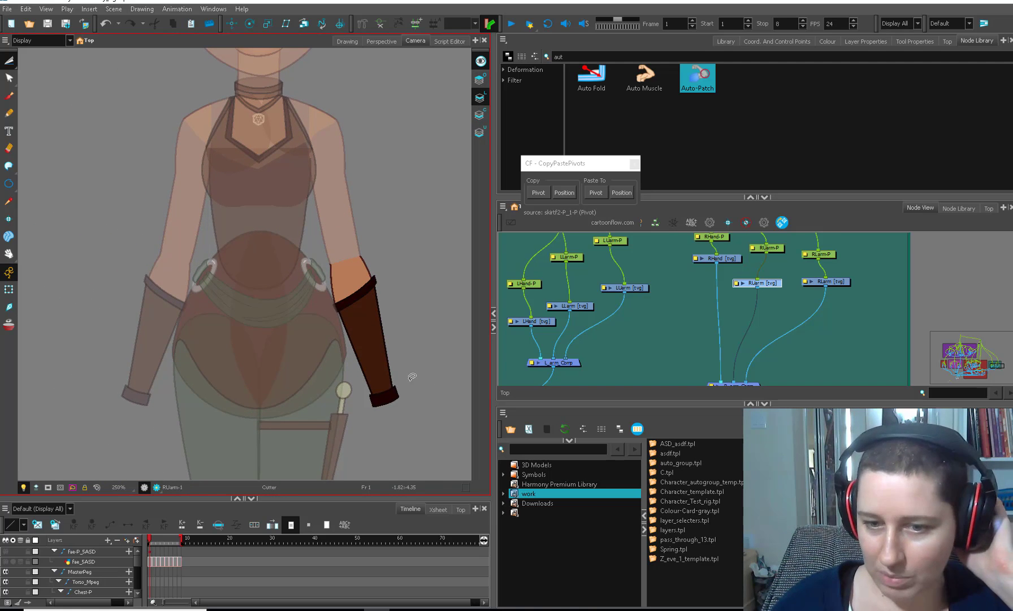
scroll(406, 373, "up", 3)
key("alt+q")
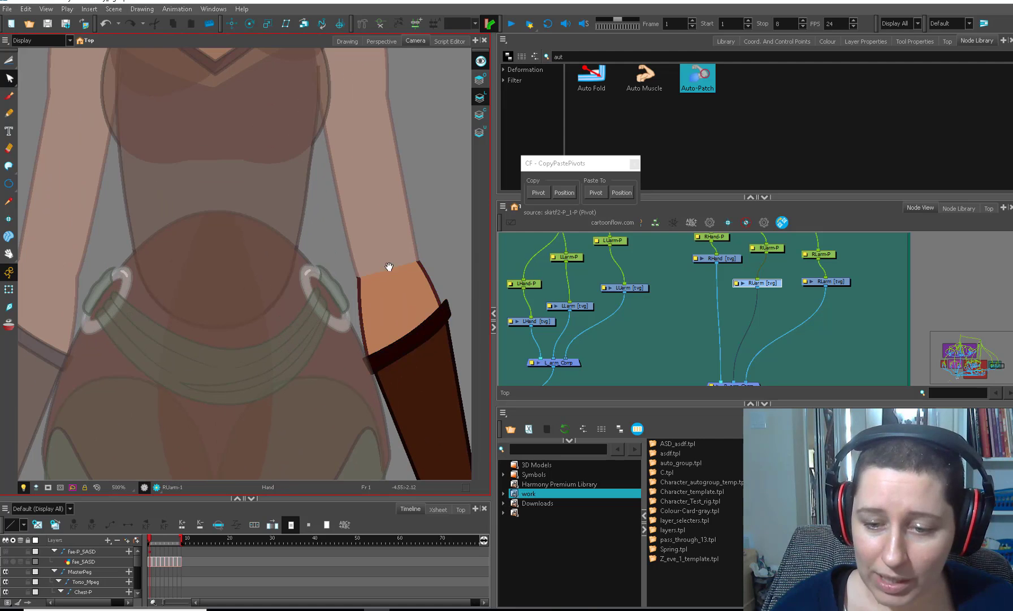
left_click_drag(388, 267, 328, 306)
scroll(328, 305, "up", 3)
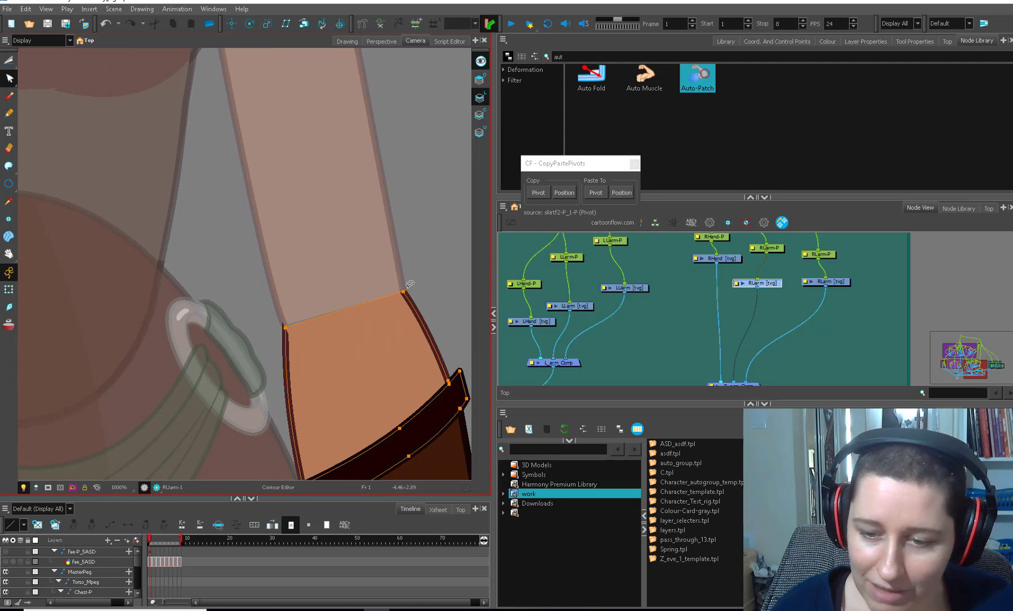
left_click(314, 313)
key("alt+w")
left_click(287, 334)
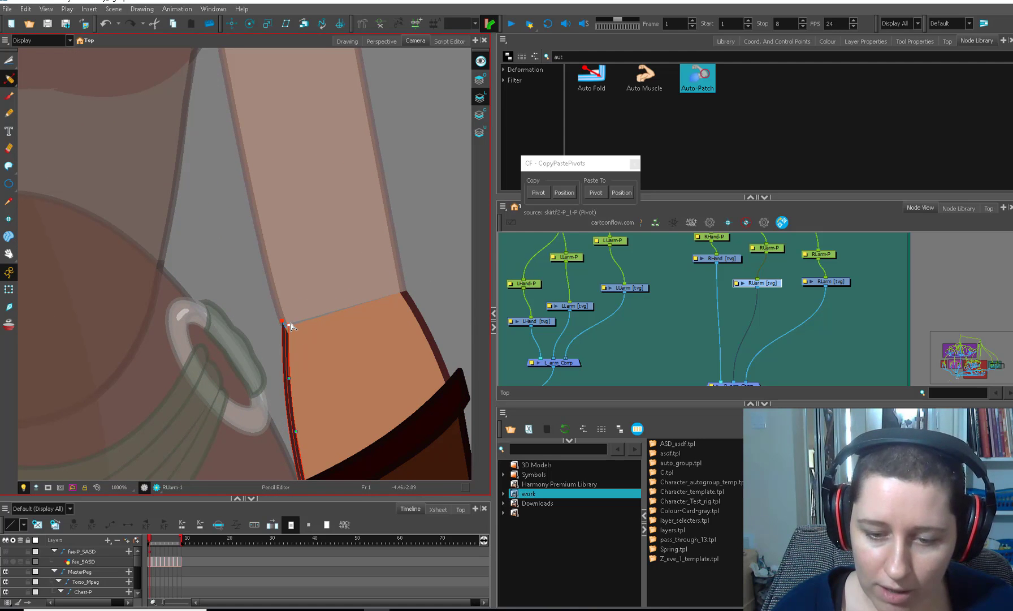
left_click_drag(281, 328, 291, 327)
left_click(405, 301)
scroll(221, 339, "down", 2)
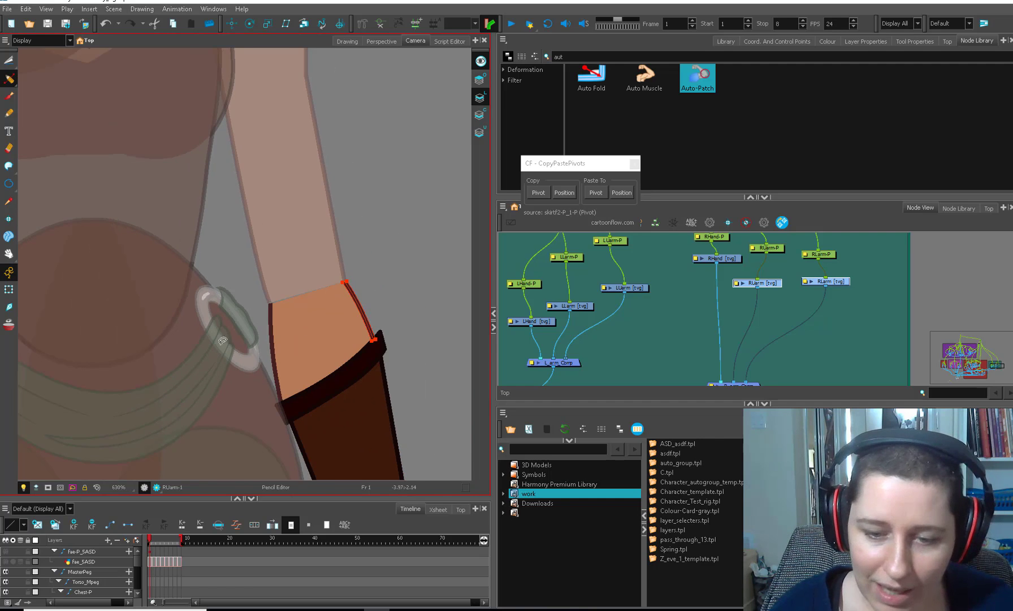
Step: Examine the contour points where the LLarm forearm was cut at the elbow
left_click_drag(221, 339, 529, 291)
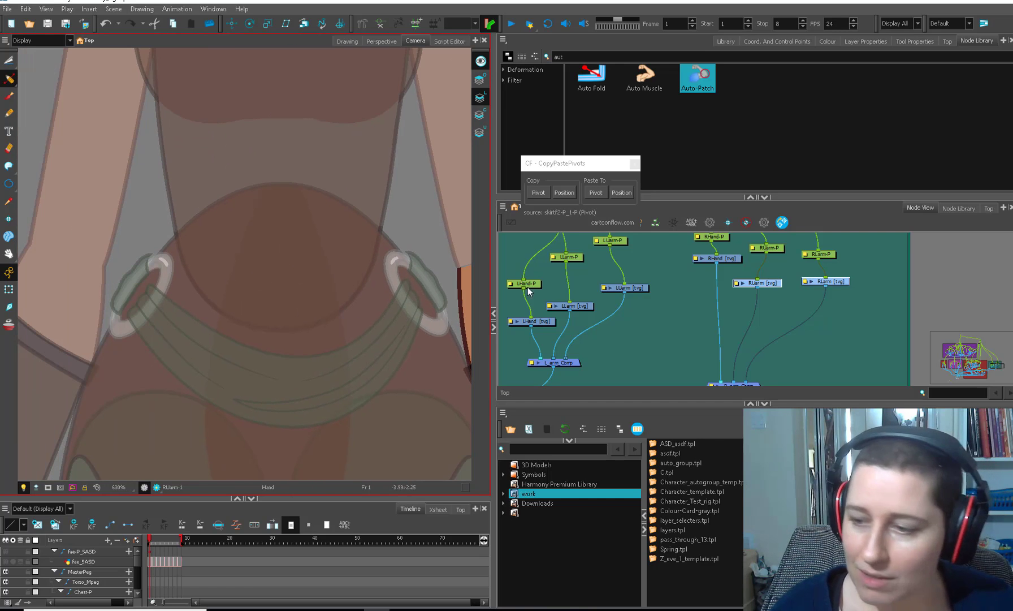
left_click(588, 307)
key("alt+q")
left_click_drag(197, 328, 360, 357)
scroll(269, 300, "up", 2)
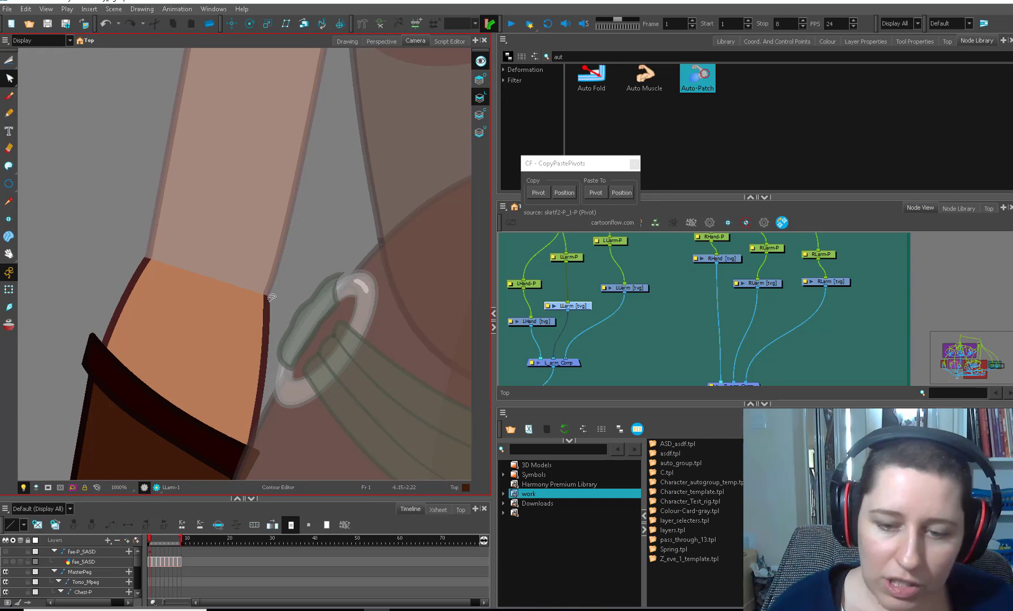
left_click(268, 300)
scroll(275, 291, "up", 2)
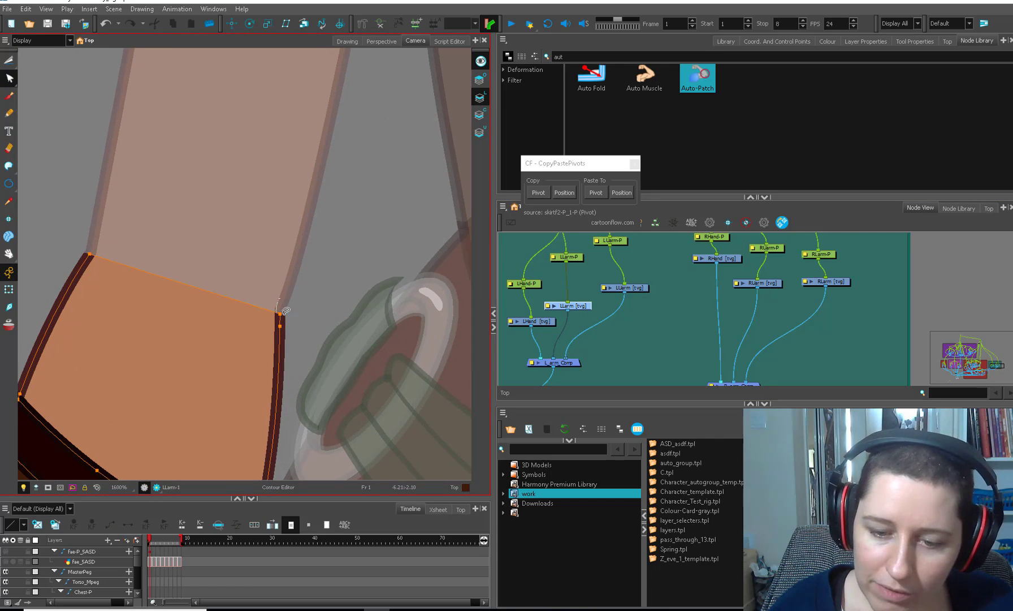
scroll(283, 322, "down", 7)
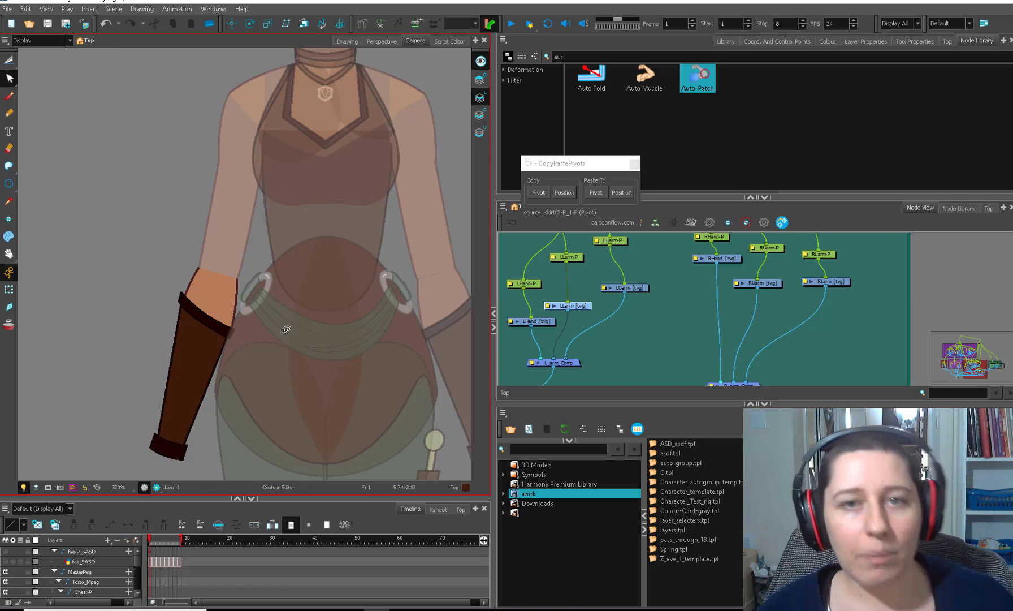
scroll(286, 329, "down", 2)
Step: Mark the centre of the LLarm elbow cut with a small brush dot in the skin trace colour
key("shift+t")
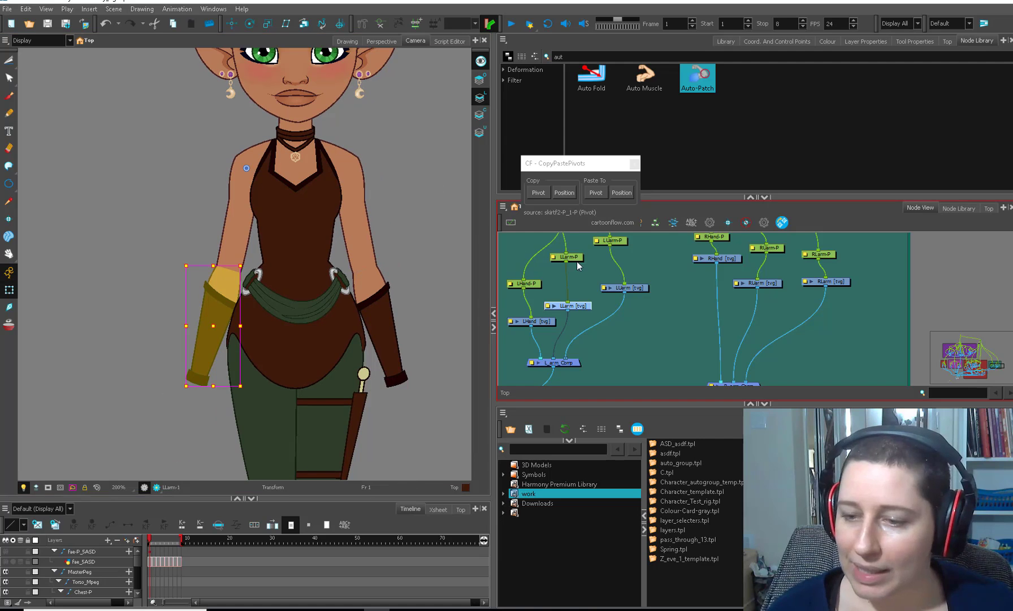
left_click(577, 259)
scroll(235, 289, "up", 4)
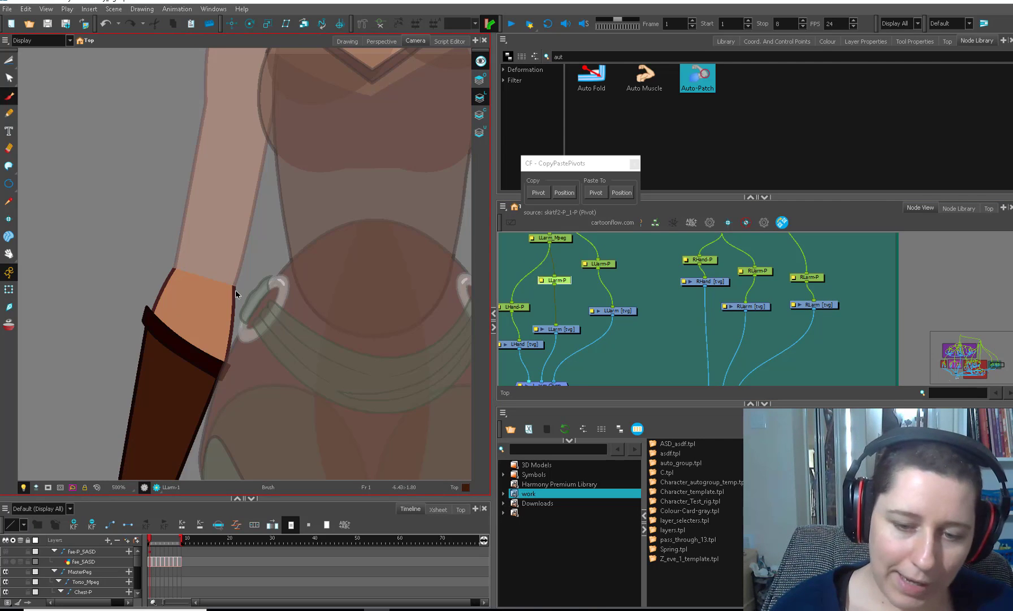
key("alt+b")
key("o")
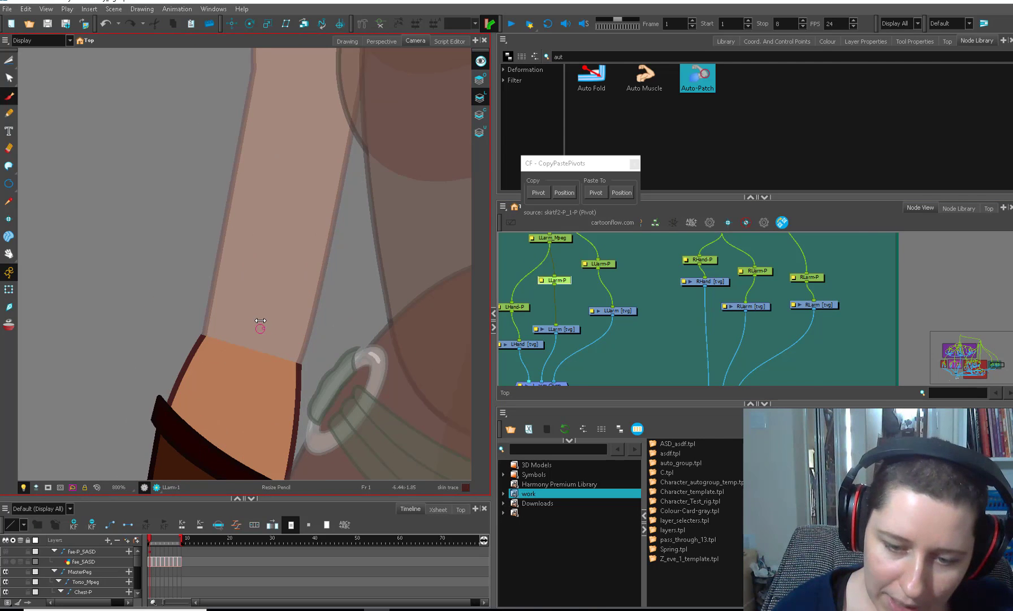
key("2")
left_click(255, 371)
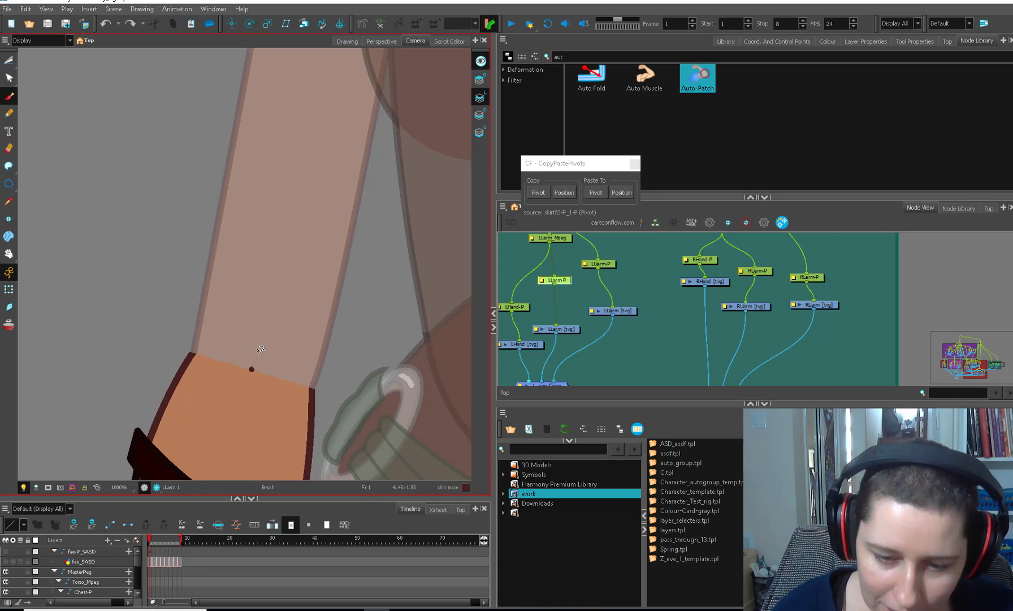
Step: Sketch a bent arm with a hand beside the character, adding an arrow that points at the elbow overlap
key("1")
key("1")
left_click_drag(220, 323, 374, 323)
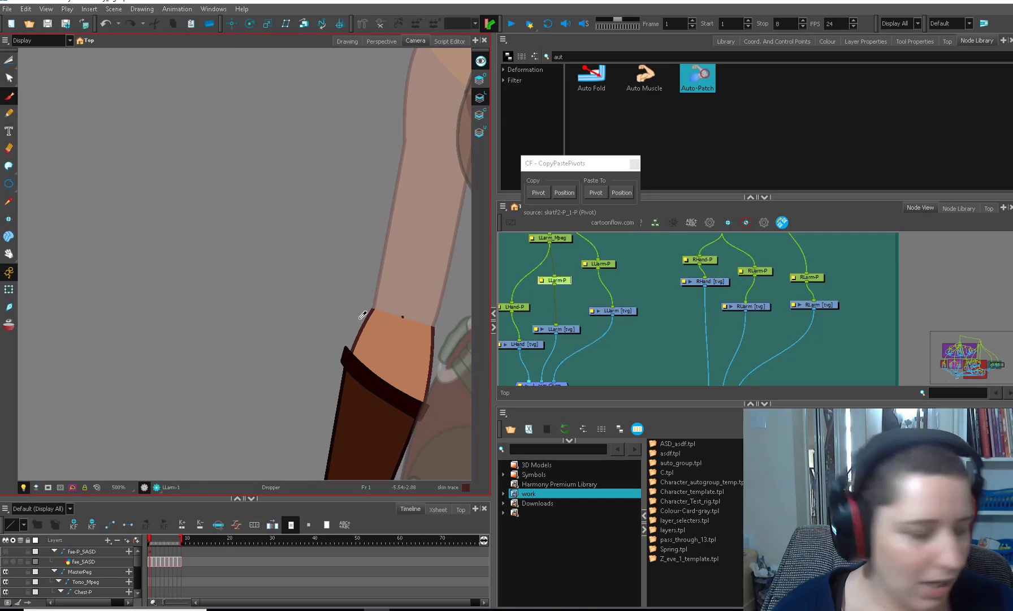
key("o")
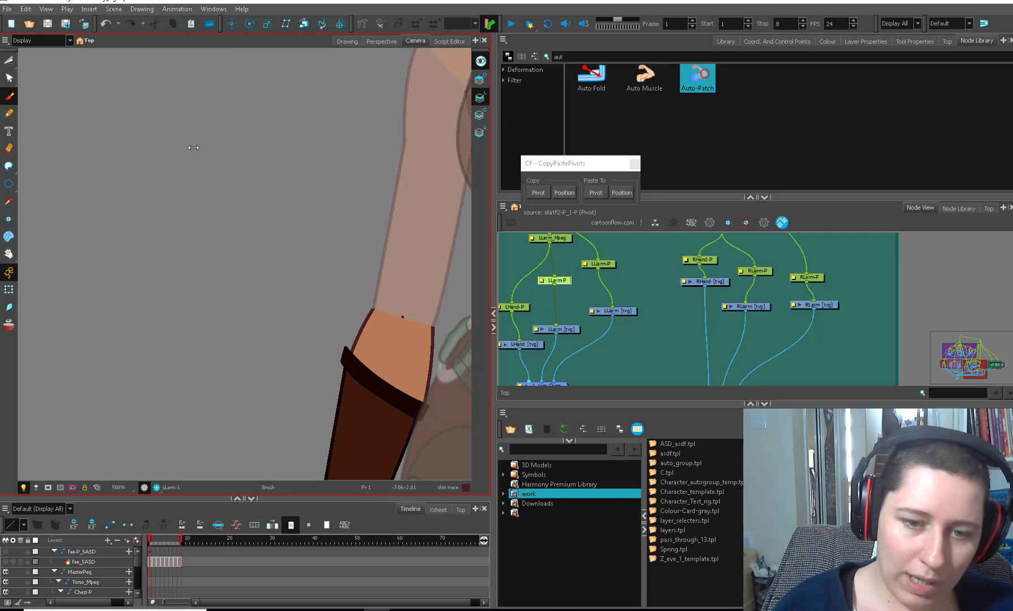
key("ctrl+shift+z")
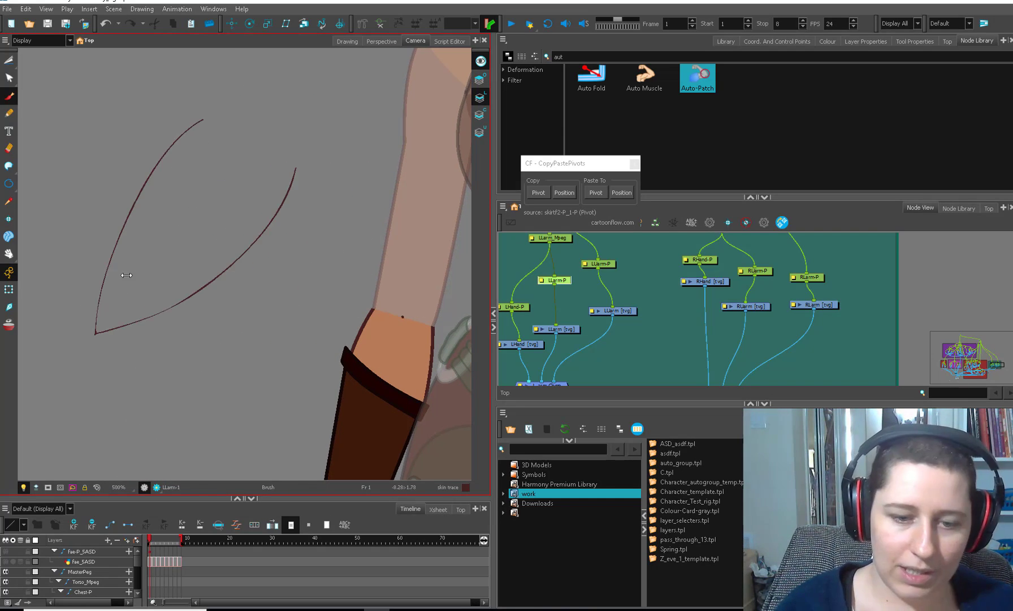
mouse_move(153, 248)
left_mouse_down()
mouse_move(233, 196)
mouse_move(258, 152)
left_mouse_up()
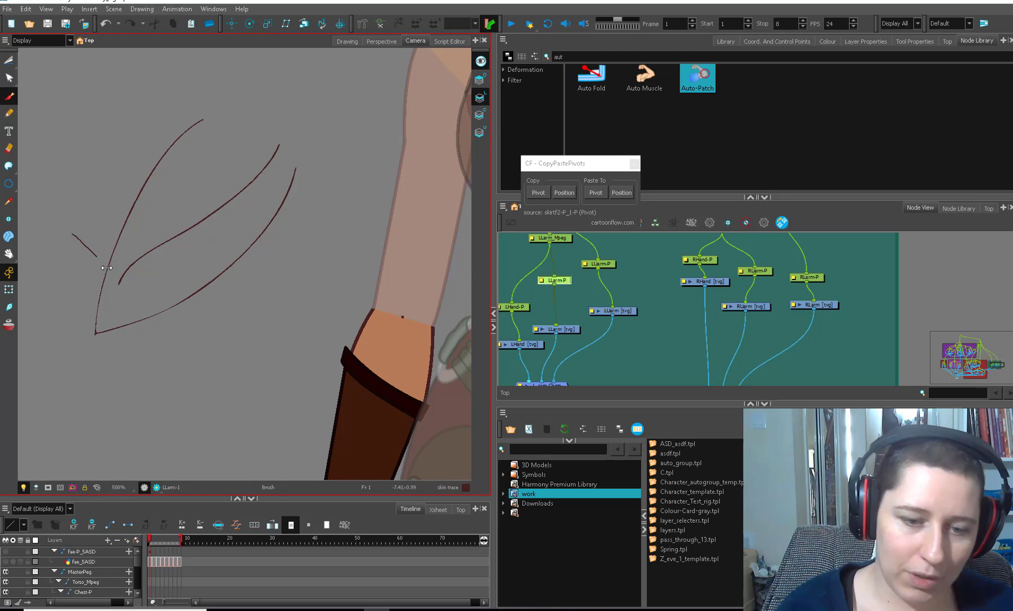
left_click_drag(216, 268, 231, 266)
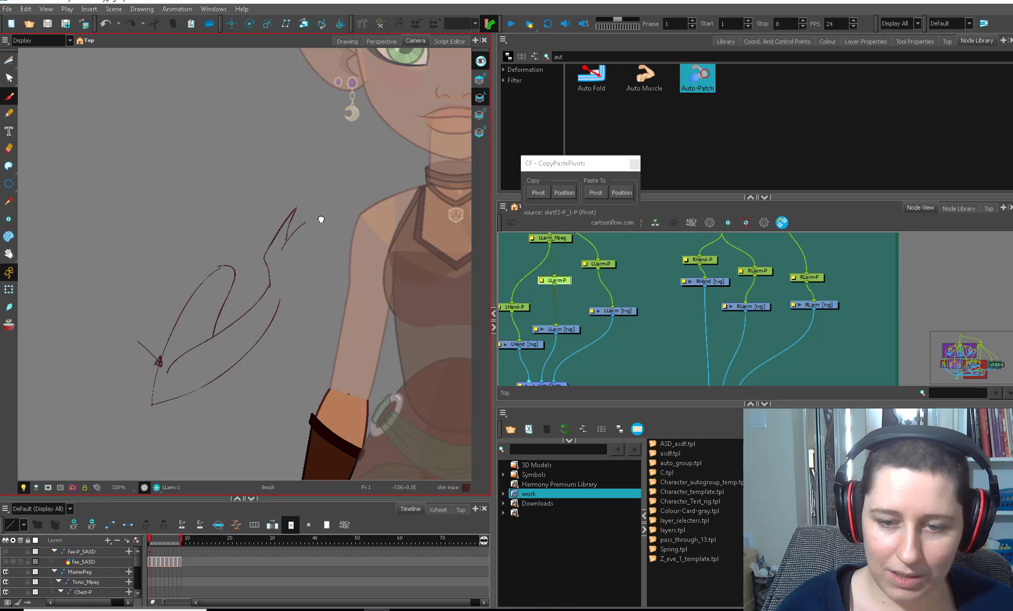
left_click_drag(199, 409, 210, 335)
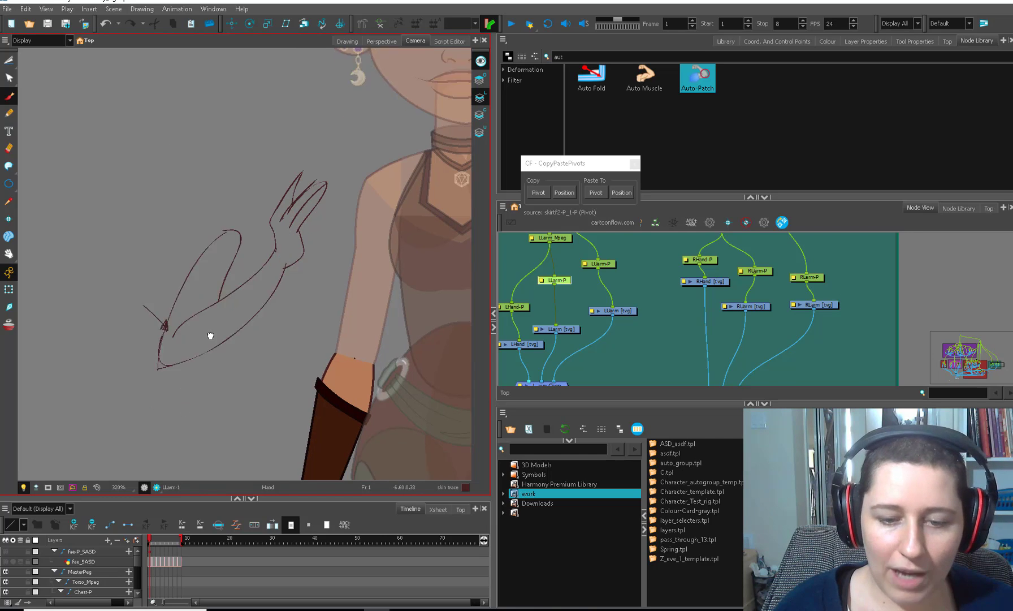
Step: Sketch a second bent elbow below the first with an arrow at its inner crease, and delete all the sketches
left_click_drag(213, 431, 274, 351)
left_click_drag(204, 341, 188, 413)
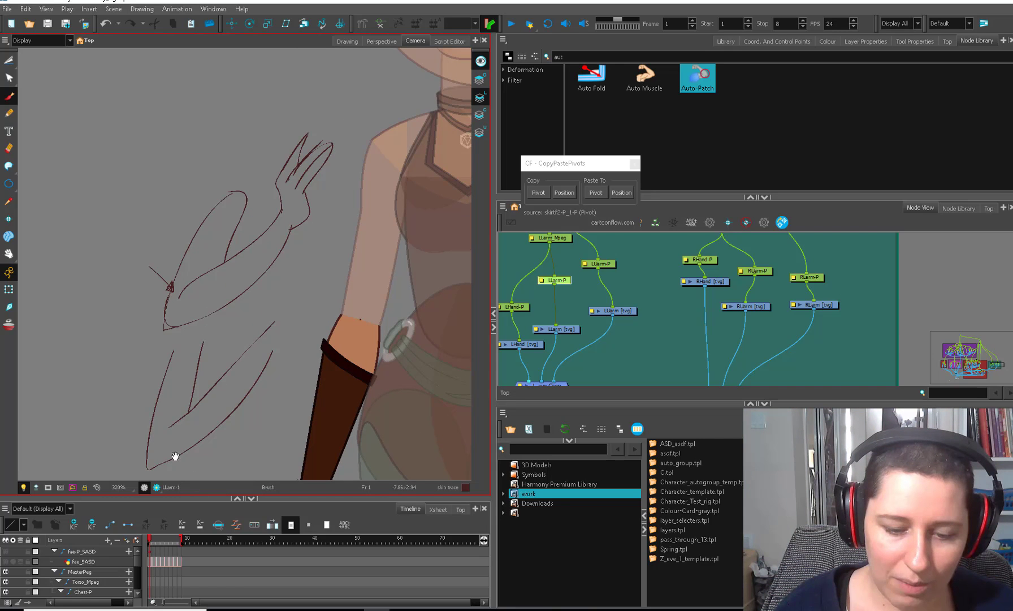
left_click_drag(245, 442, 247, 407)
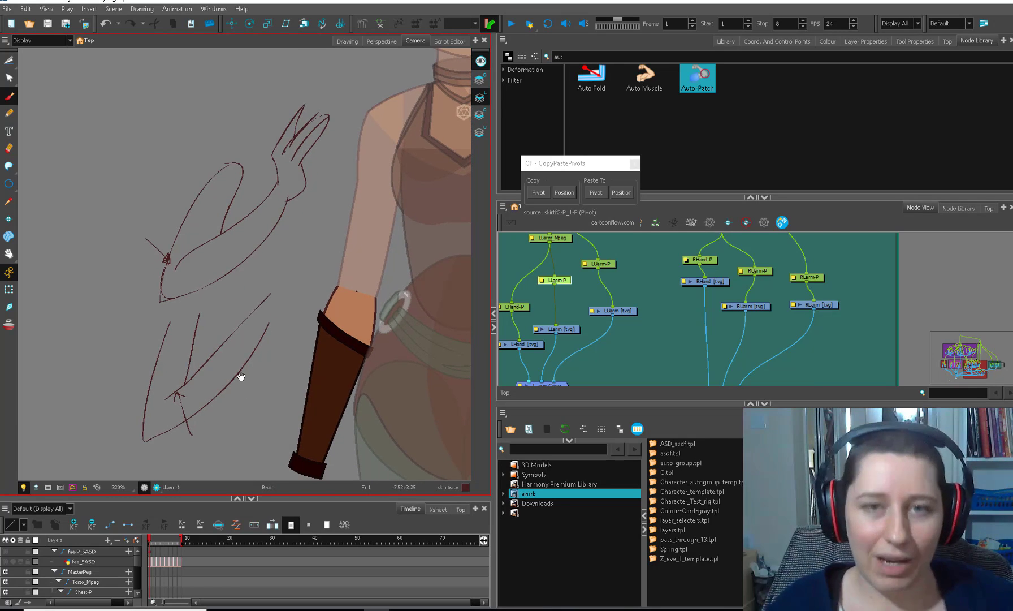
key("alt+s")
mouse_move(296, 249)
left_mouse_down()
mouse_move(270, 353)
mouse_move(280, 264)
mouse_move(295, 251)
left_mouse_up()
key("Delete")
Step: Draw a circle around the LLarm elbow dot, spanning the arm's width, in the skin trace outline colour
scroll(371, 338, "up", 4)
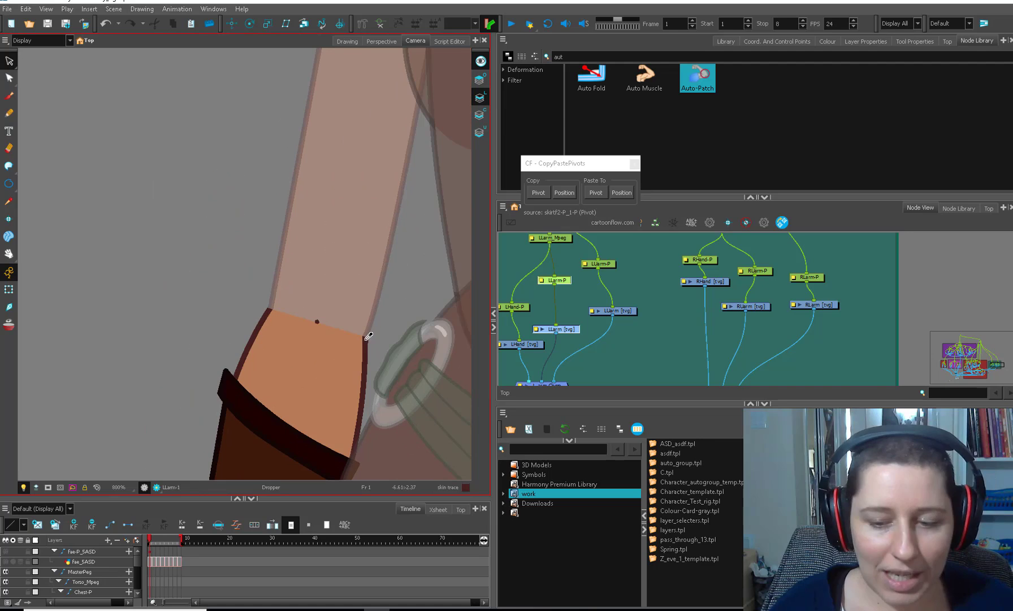
mouse_move(373, 325)
left_mouse_down()
mouse_move(337, 325)
mouse_move(382, 312)
mouse_move(370, 337)
left_mouse_up()
key("2")
key("2")
key("alt+equal")
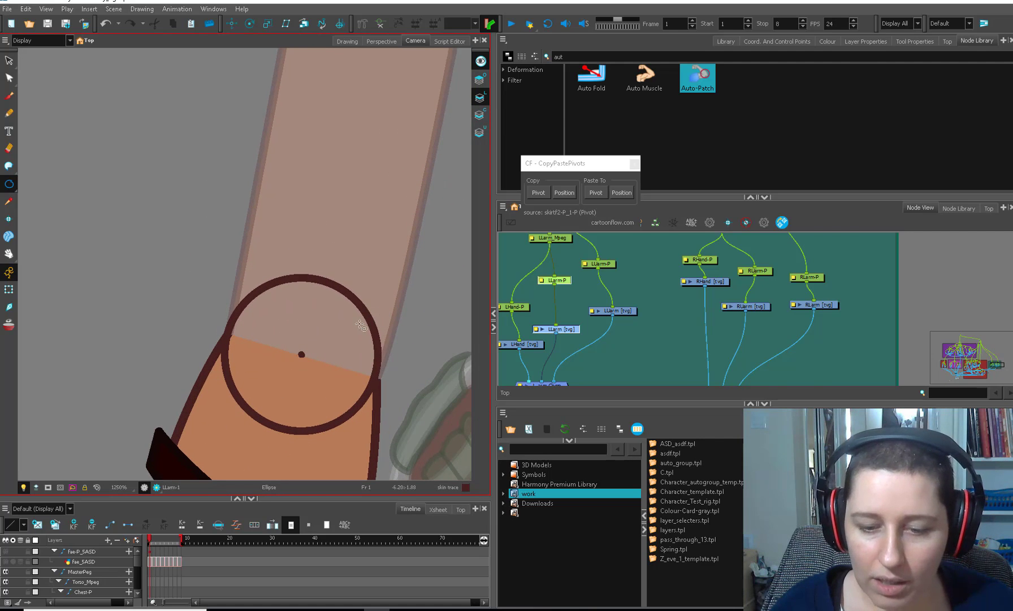
Step: Resize the elbow circle around its centre dot so that it spans the full width of the LLarm outline
key("alt+s")
left_click(302, 354)
left_click(372, 326, "shift")
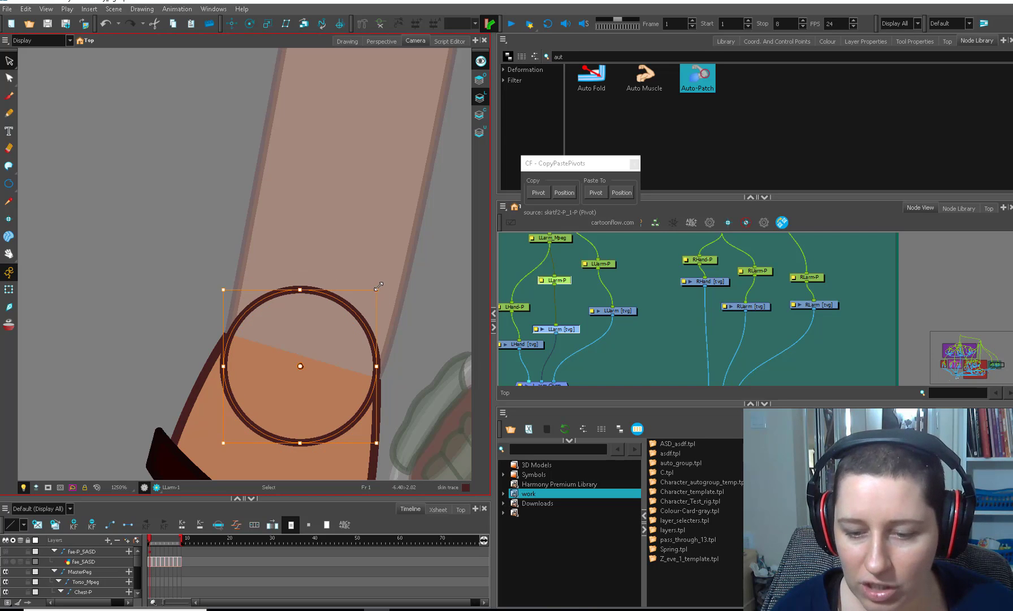
left_click_drag(379, 286, 359, 320)
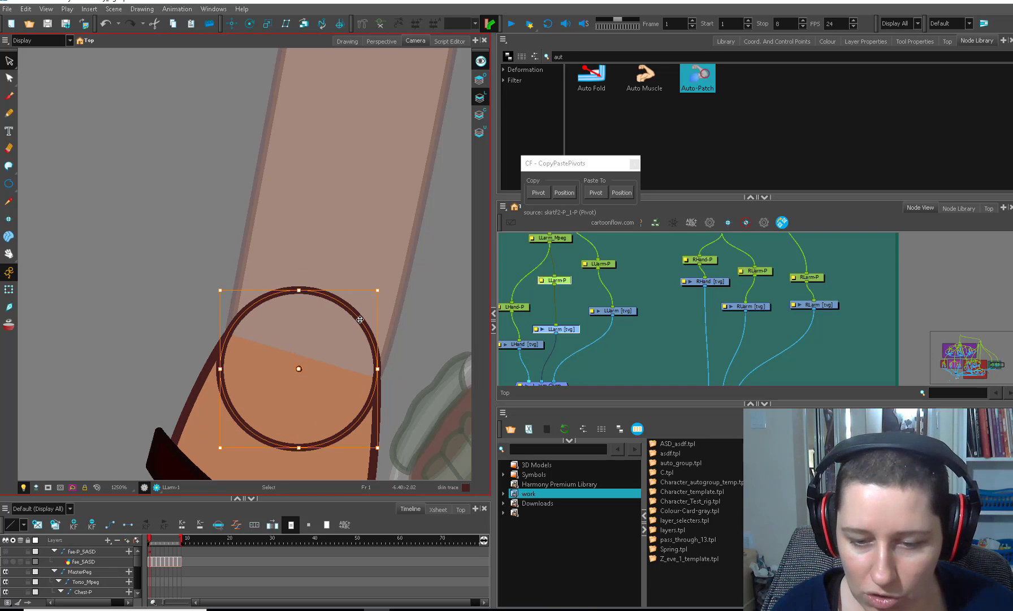
key("1")
Step: Cut away the lower half of the LLarm elbow circle, leaving only its arc above the arm
left_click_drag(345, 367, 331, 344)
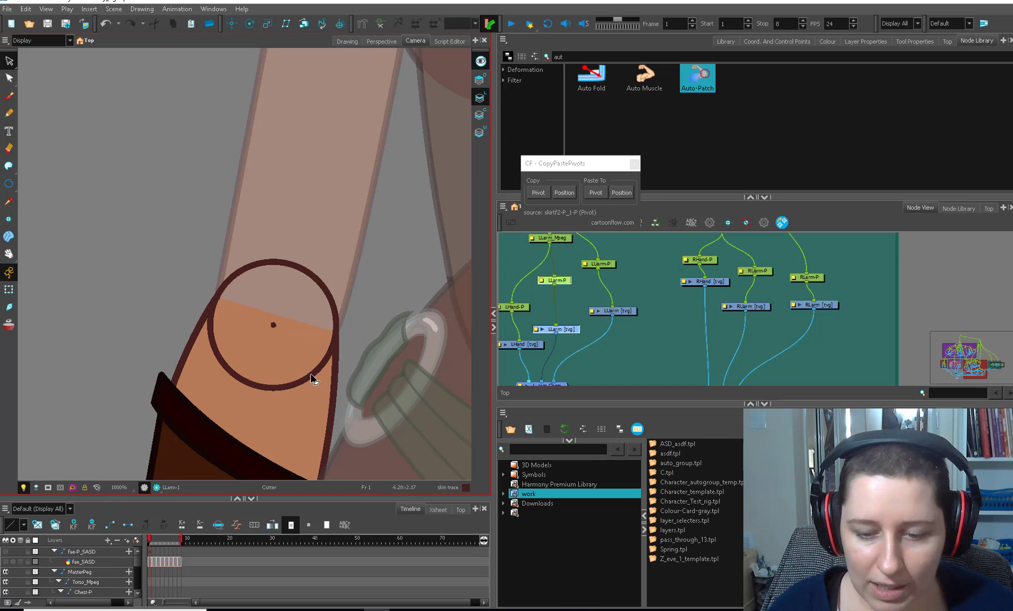
key("alt+t")
left_click(312, 375, "alt")
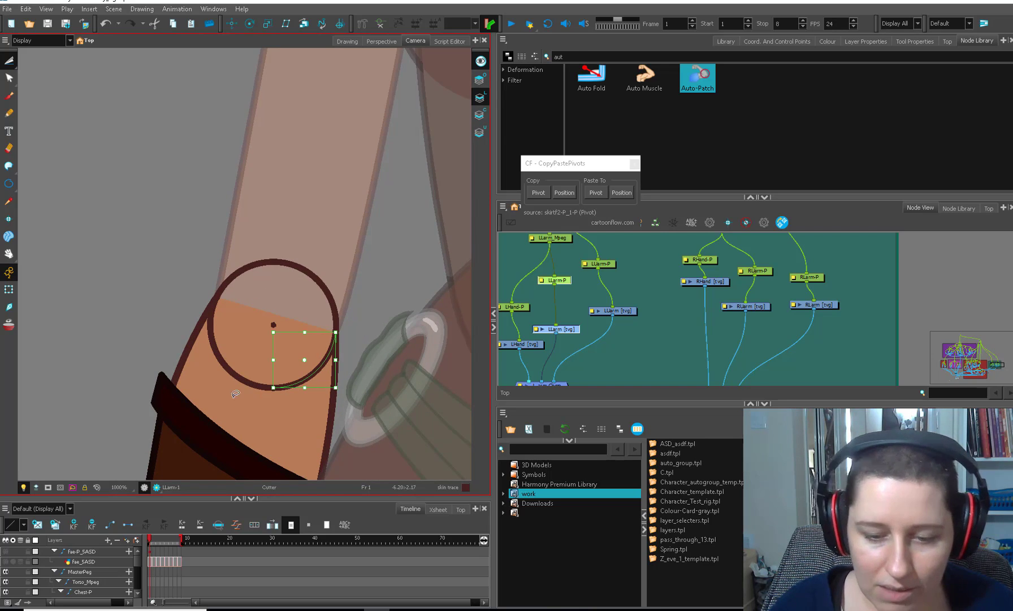
key("Delete")
left_click(233, 374, "alt")
key("Delete")
Step: Curve the upper edge of the LLarm skin fill up to meet the rounded elbow arc
key("2")
key("2")
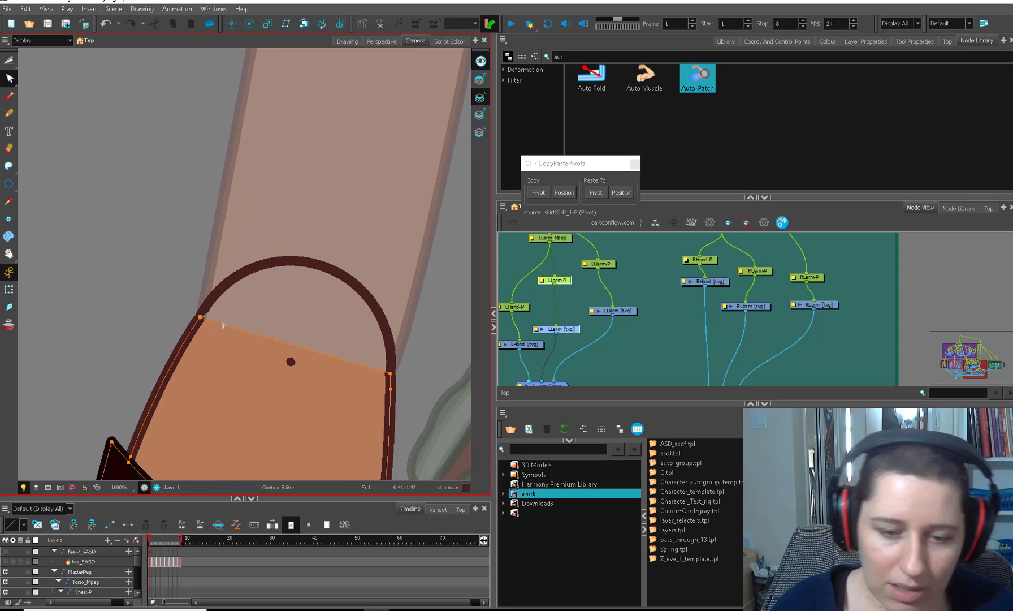
key("2")
left_click_drag(432, 396, 362, 393)
key("alt+q")
left_click(355, 392)
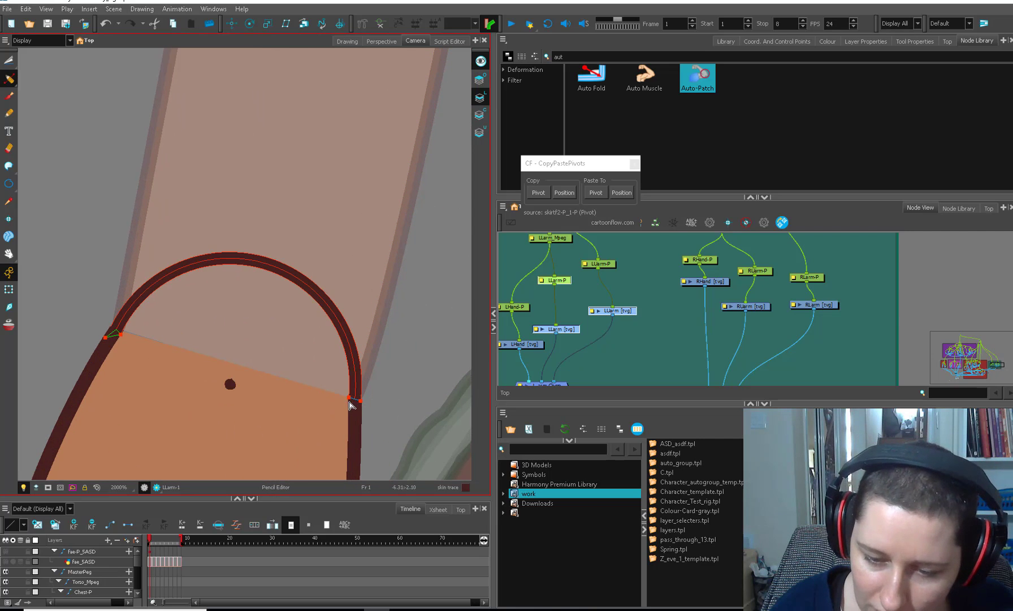
left_click(335, 375)
key("alt+q")
left_click_drag(260, 367, 190, 238)
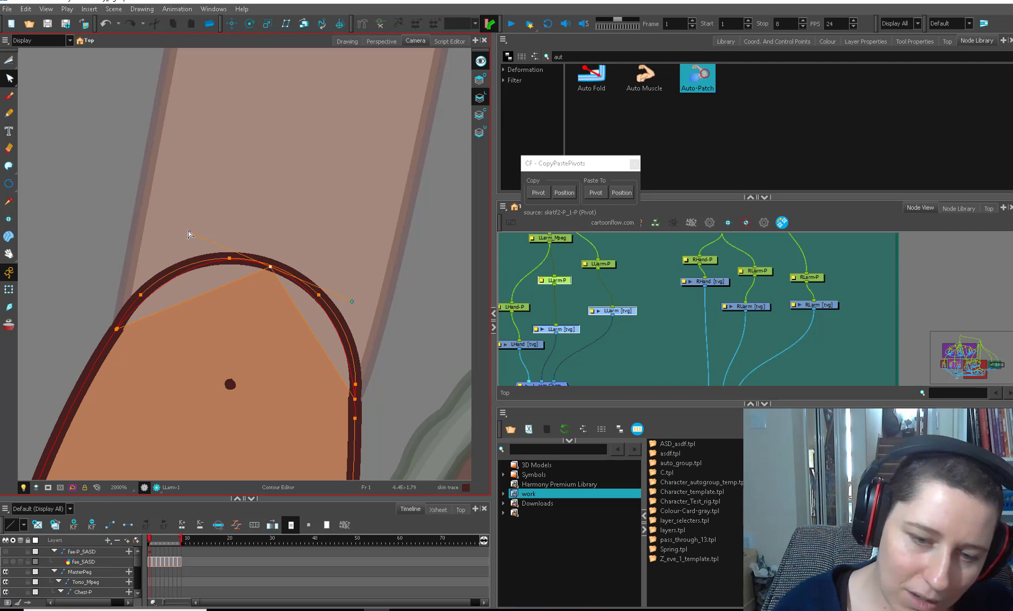
left_click(165, 279)
key("alt+shift+q")
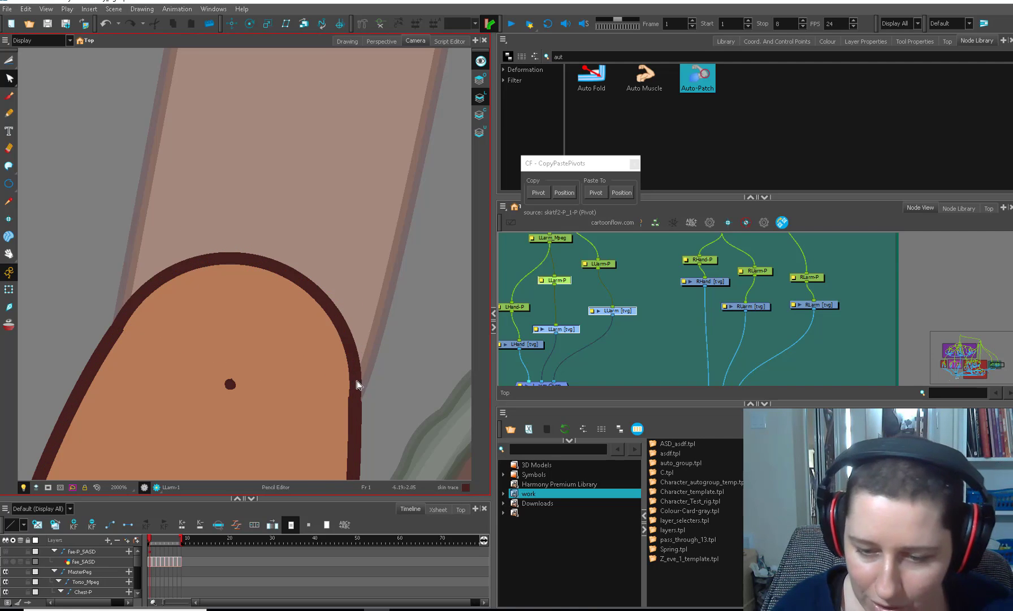
Step: Adjust the pencil thickness points at the arc's inner-side end so it blends into the LLarm outline
scroll(306, 362, "up", 2)
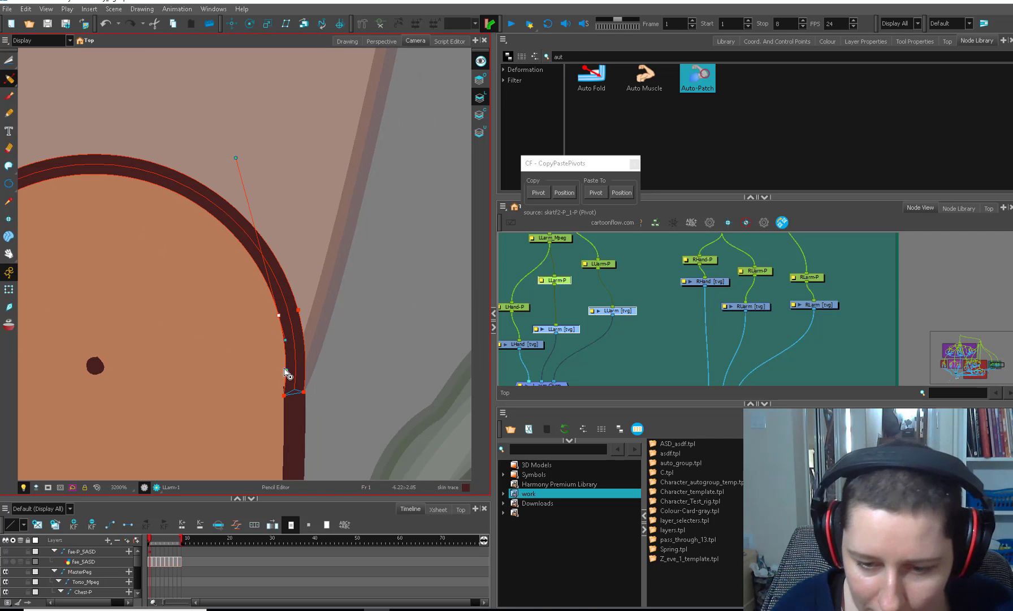
scroll(289, 384, "up", 4)
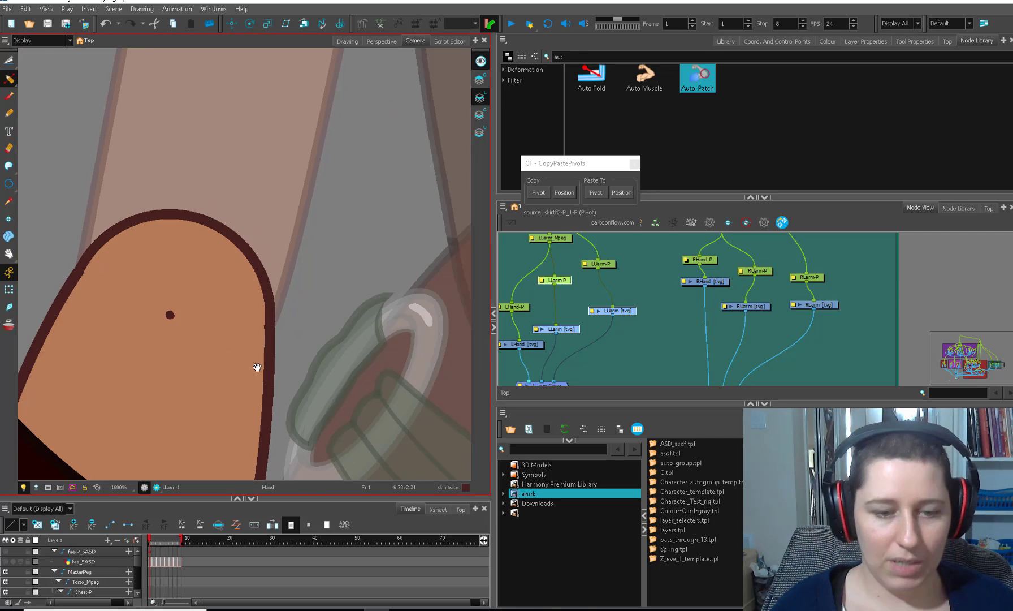
left_click_drag(399, 363, 389, 359)
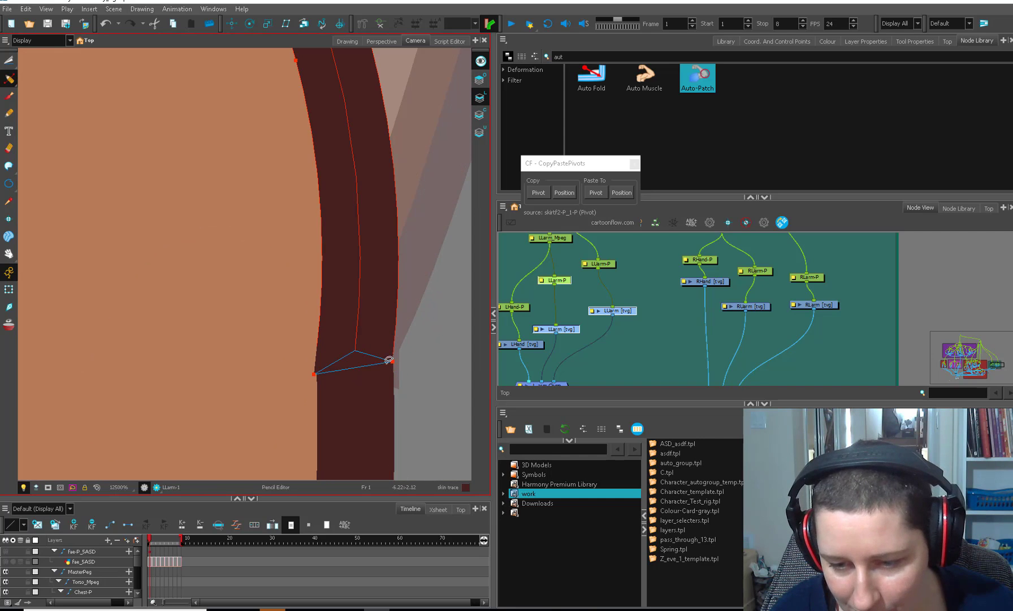
left_click_drag(314, 374, 316, 374)
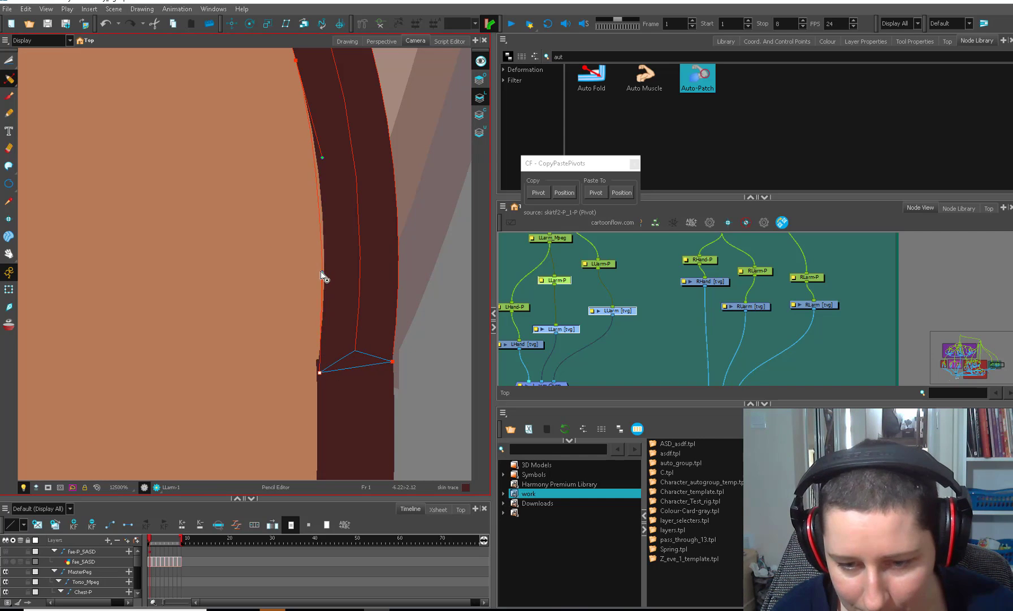
scroll(330, 392, "down", 5)
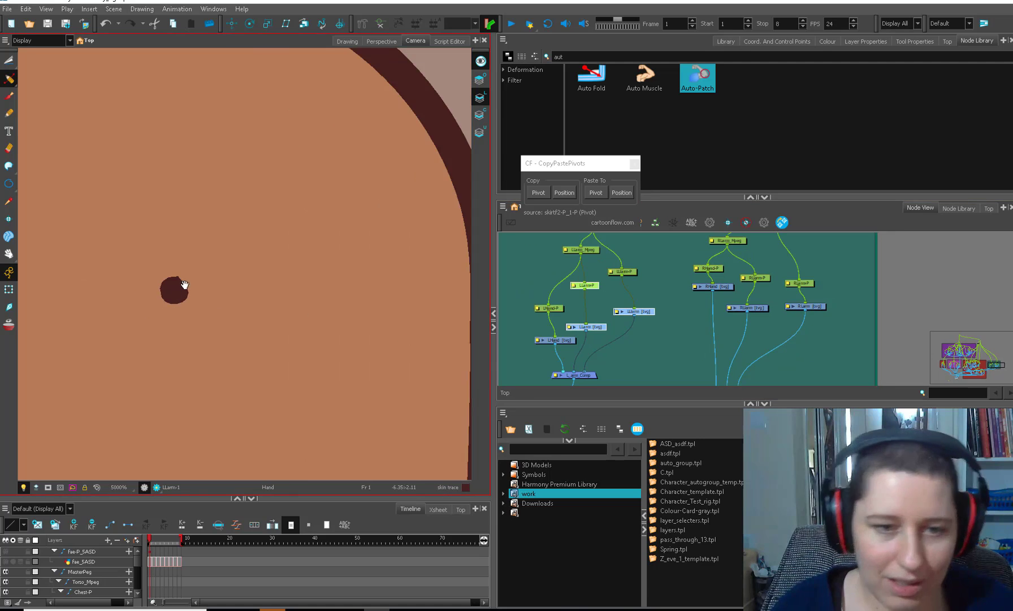
scroll(272, 333, "down", 6)
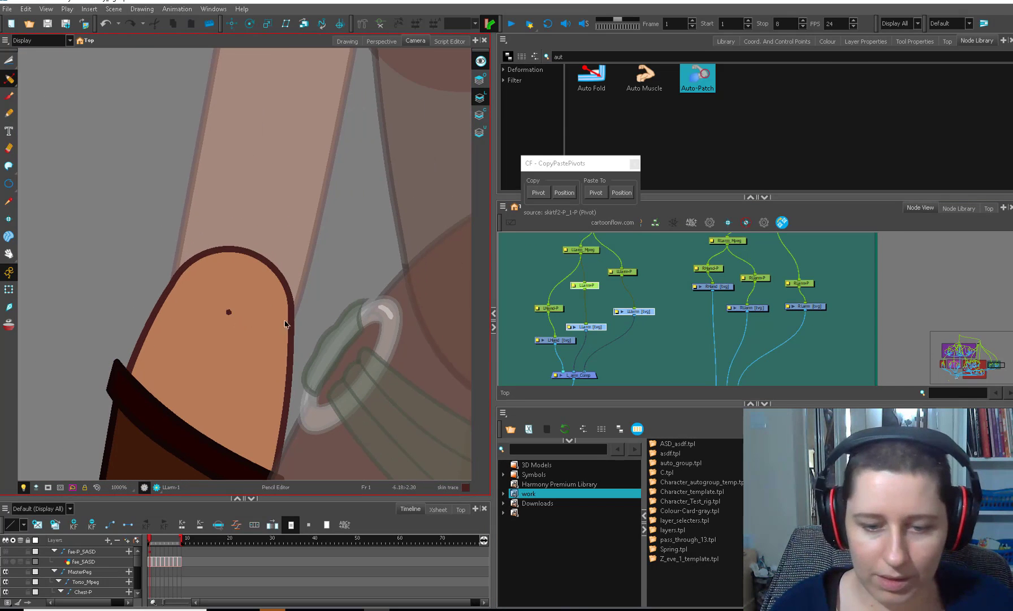
Step: Transfer the elbow dot from LLarm to the LUarm drawing and draw a circle around it spanning the arm's width
key("alt+s")
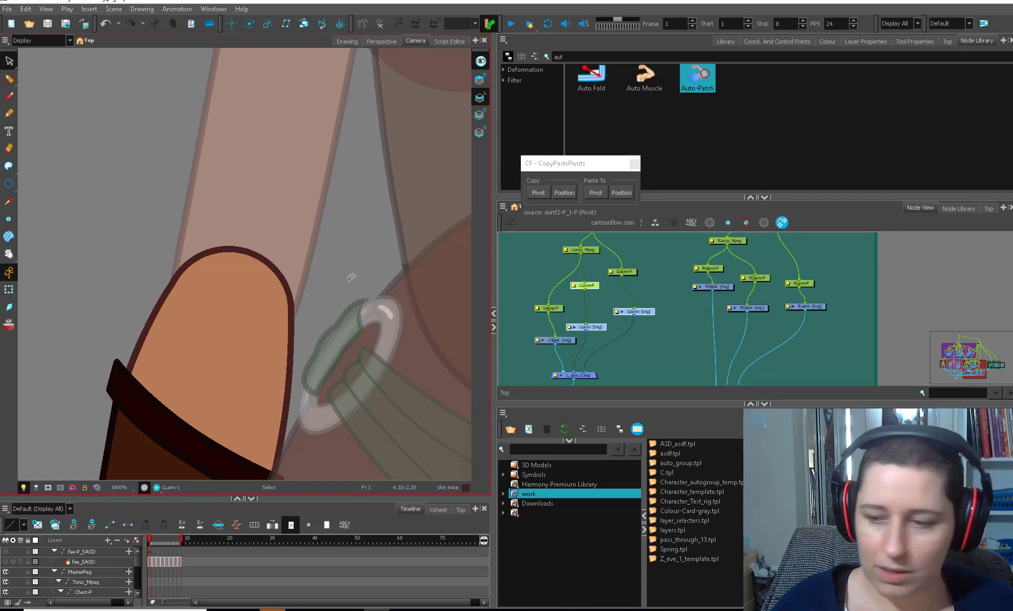
left_click(659, 324)
left_click(633, 311)
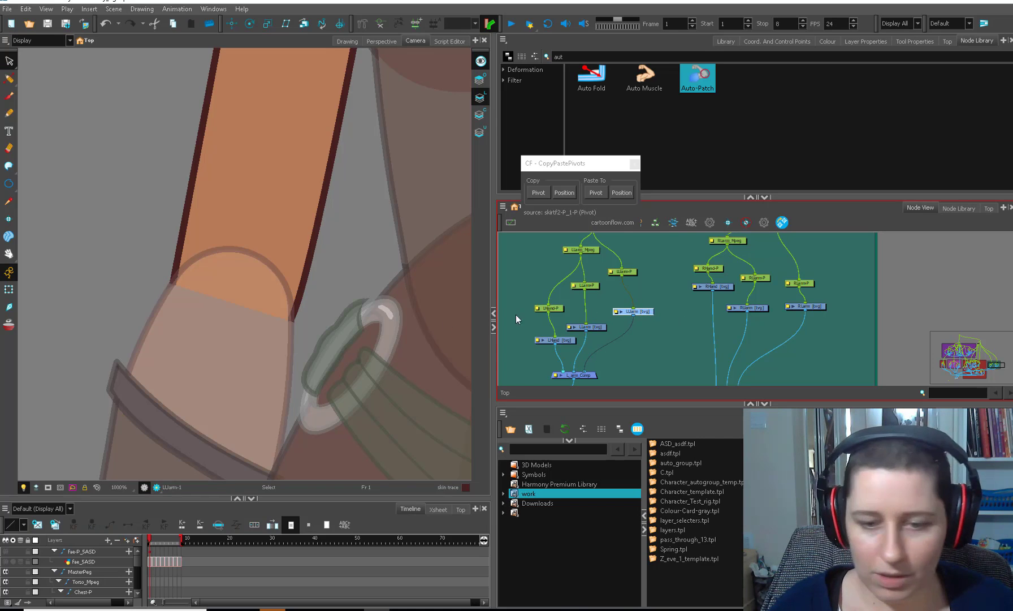
key("2")
key("2")
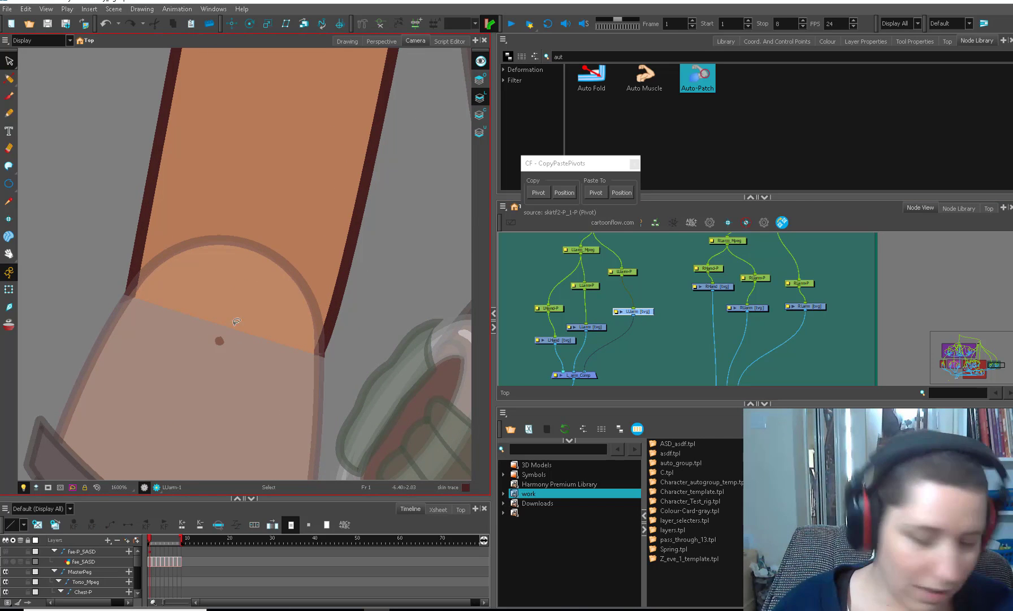
key("alt+=")
left_click_drag(219, 340, 319, 304)
Step: Examine how the new circle lines up with the LUarm outline and fill, with and without the light table
key("alt+q")
left_click(36, 487)
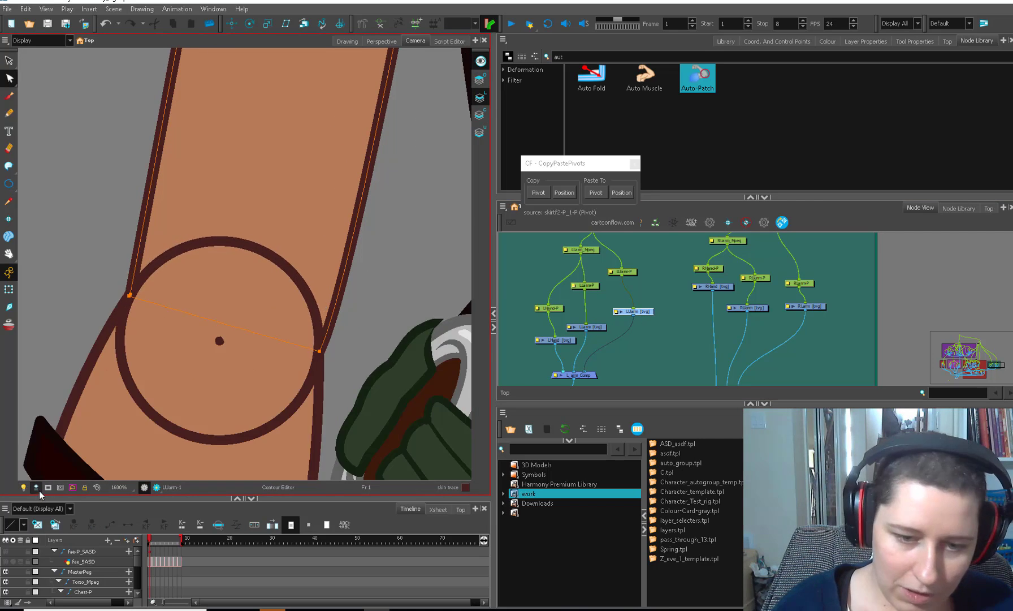
left_click(23, 487)
key("2")
key("2")
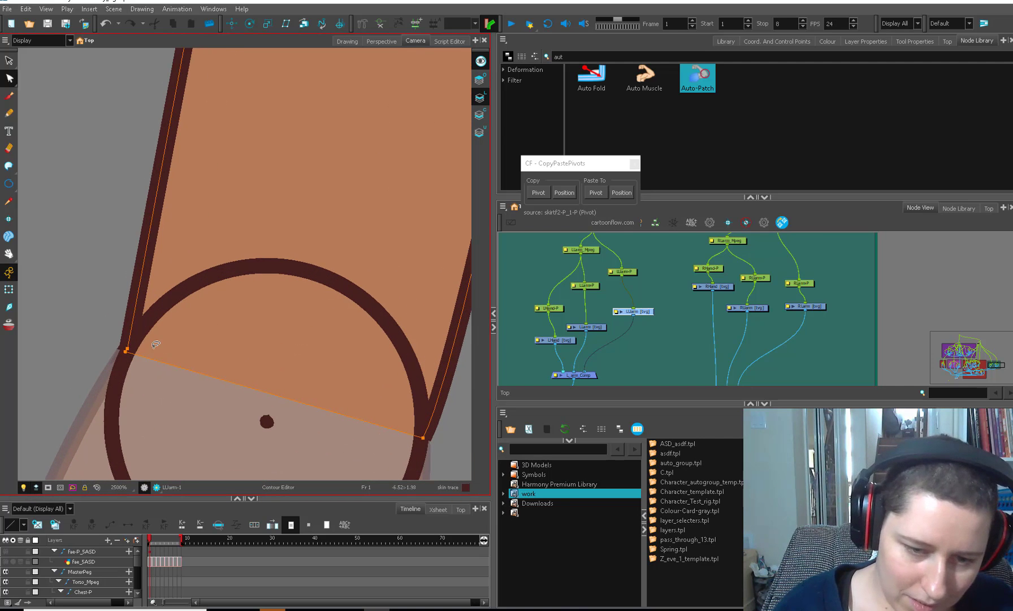
key("1")
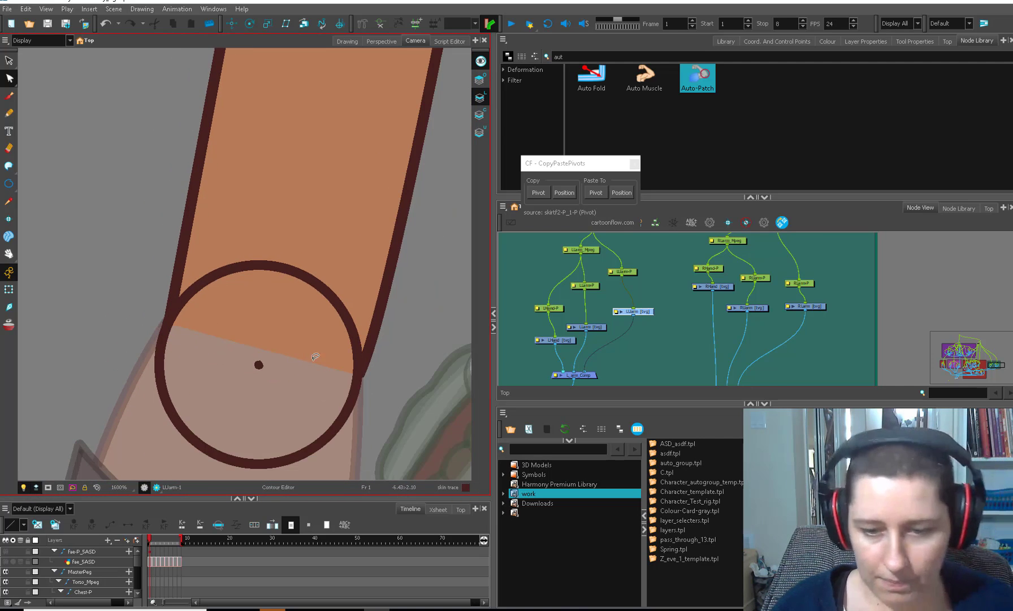
key("1")
key("alt+s")
left_click(300, 398)
key("alt+q")
key("2")
key("2")
key("2")
key("2")
key("2")
left_click(176, 340)
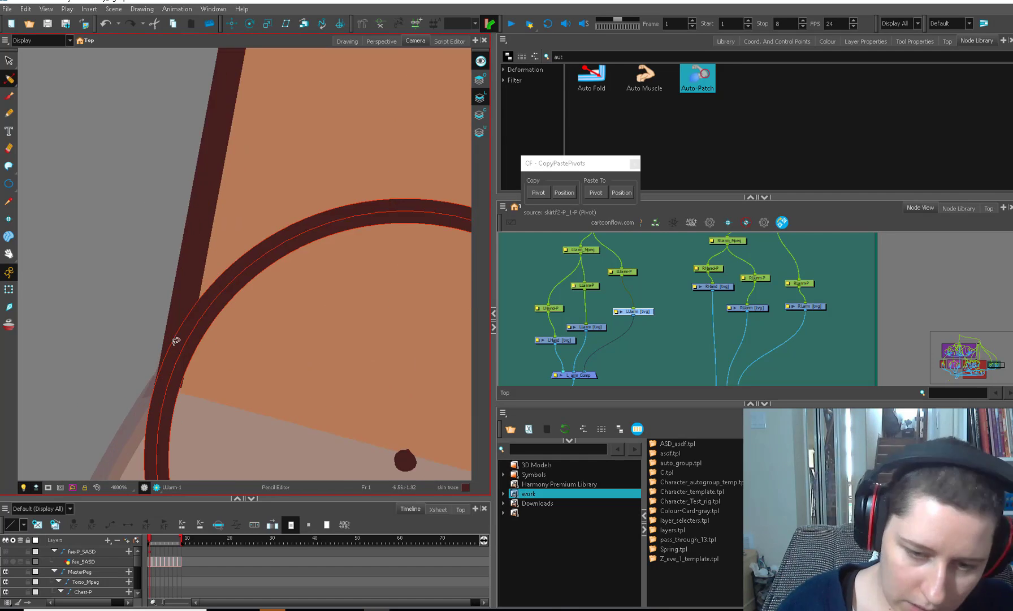
Step: Extend the lower edge of the LUarm skin fill down to the bottom of the elbow circle
key("1")
key("1")
key("1")
key("1")
key("1")
key("alt+s")
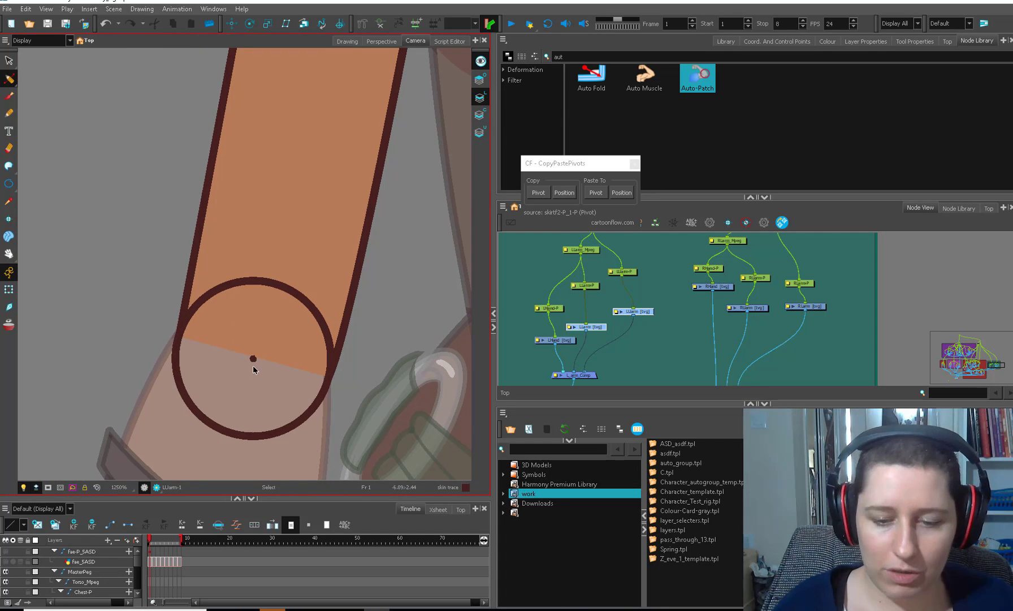
left_click(253, 359)
left_click(269, 362)
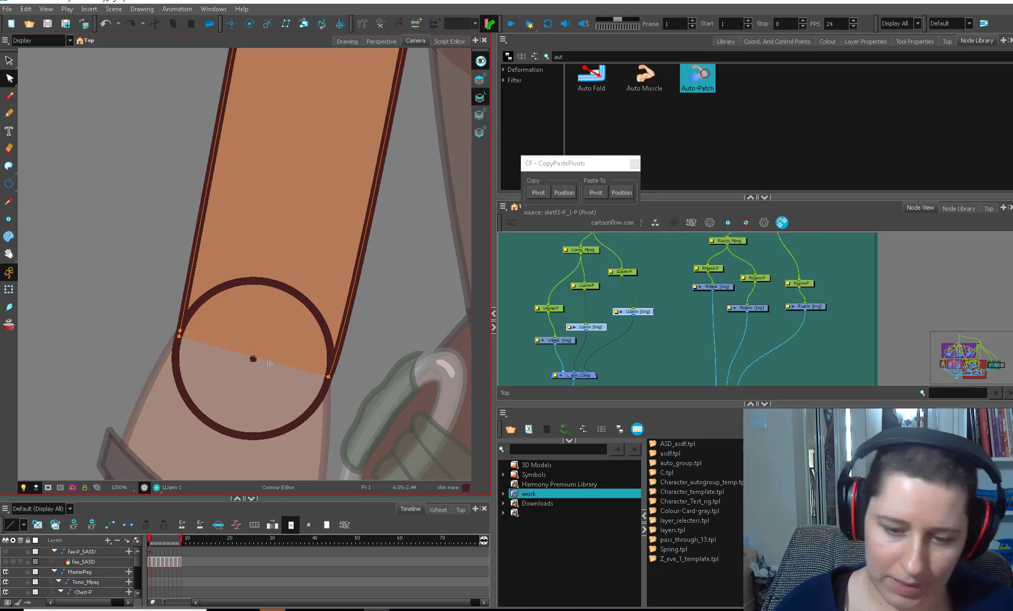
key("Delete")
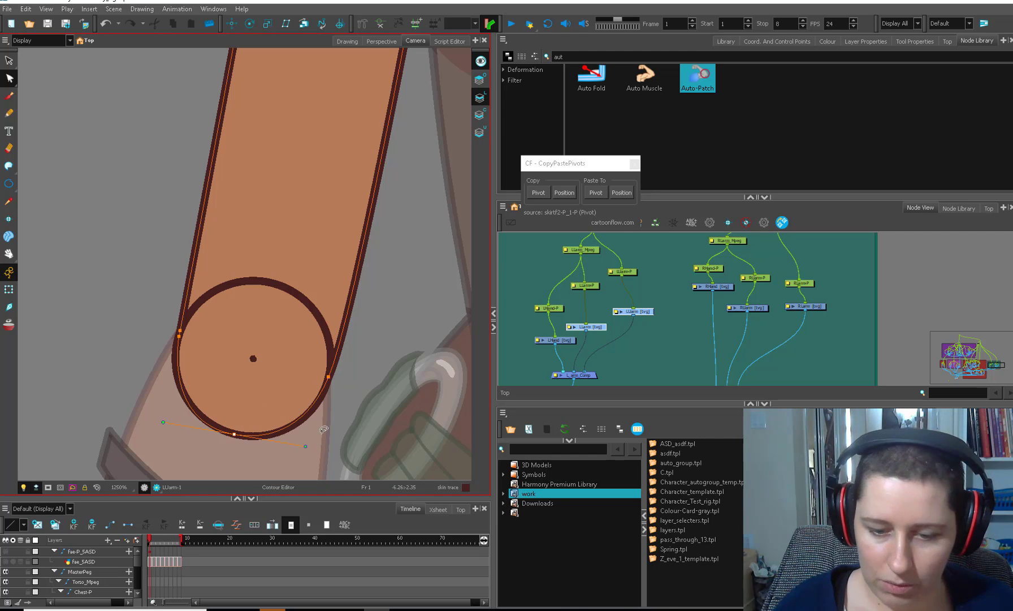
Step: Replace the LLarm elbow arc with a copy of the full circle from the LUarm drawing
key("alt+s")
left_click(275, 364)
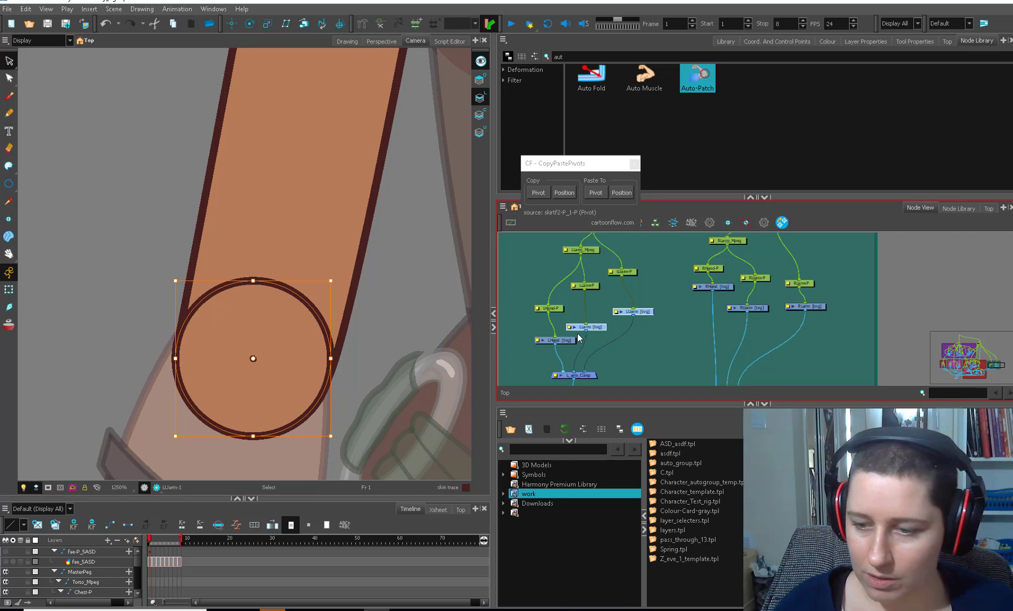
left_click(600, 328)
left_click(321, 329)
key("Delete")
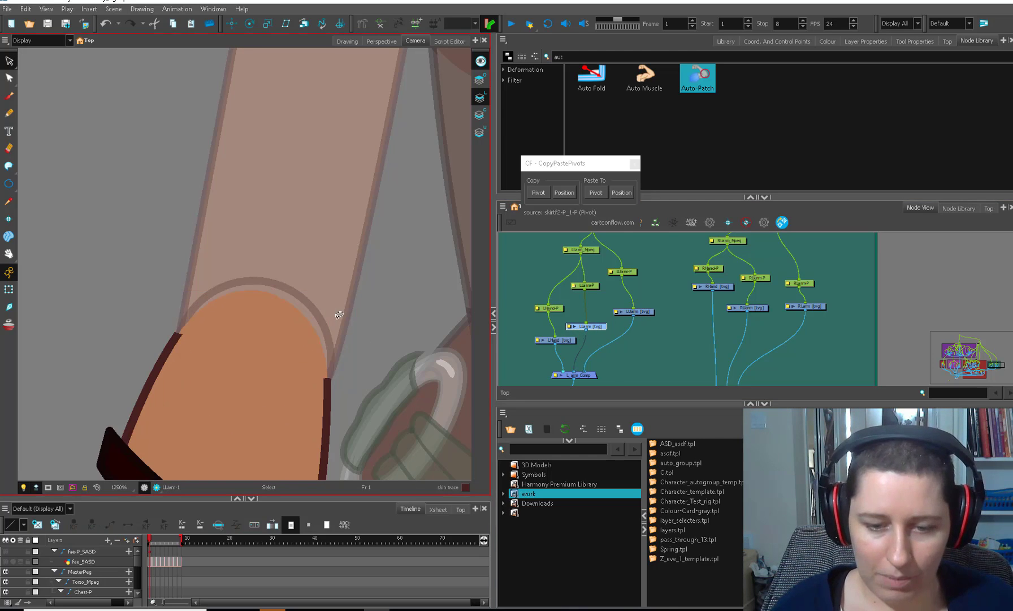
left_click(342, 315)
Step: Reshape the upper contour of the LLarm skin fill to follow the pasted elbow circle
key("alt+q")
key("2")
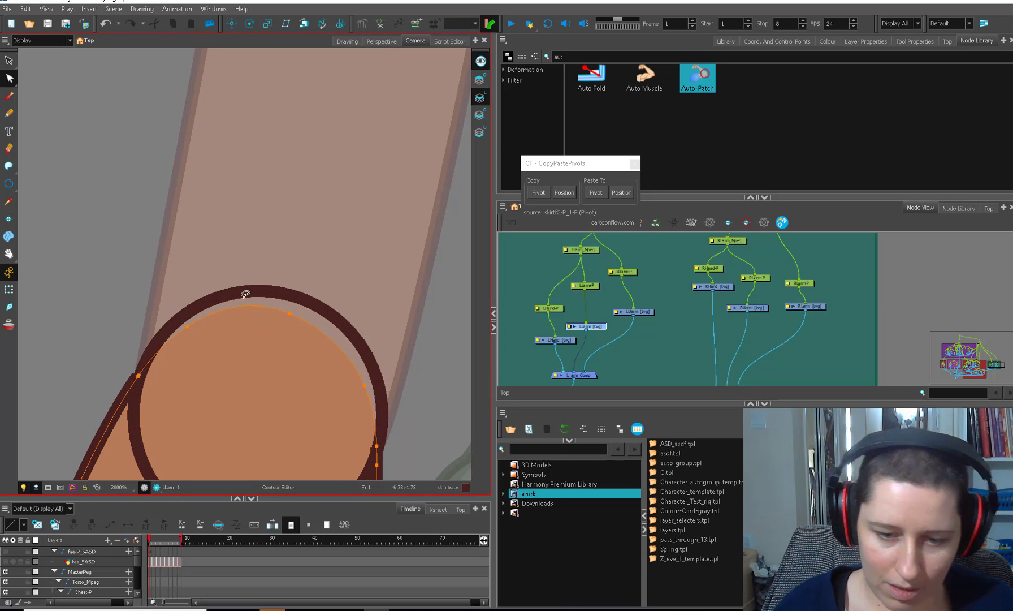
left_click_drag(375, 378, 377, 380)
left_click(396, 388)
left_click_drag(145, 382, 229, 374)
key("2")
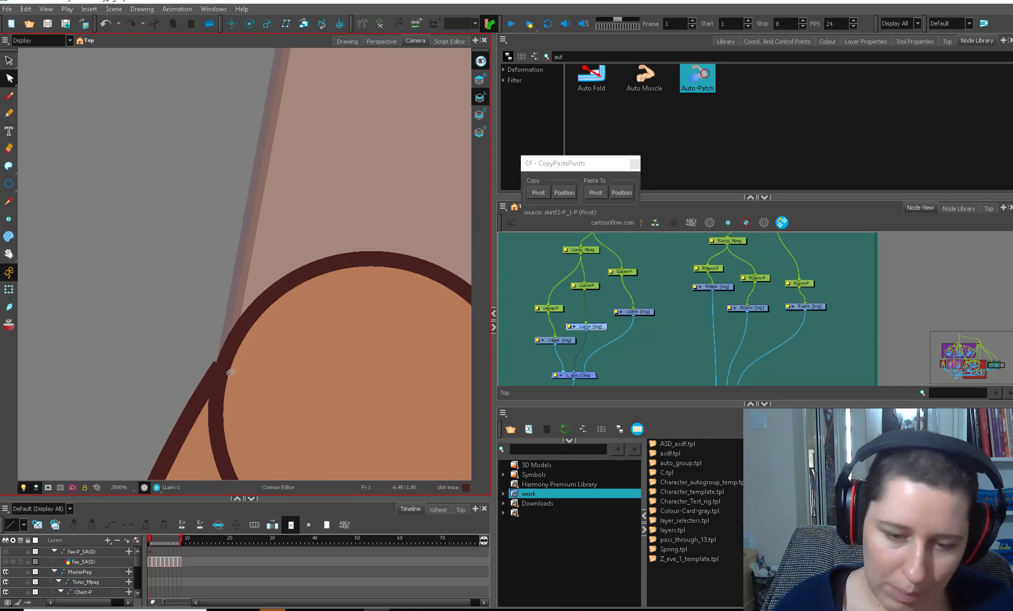
Step: Adjust the pencil end points of both LLarm outlines so they join the elbow circle cleanly
left_click(213, 373)
key("2")
key("alt+a")
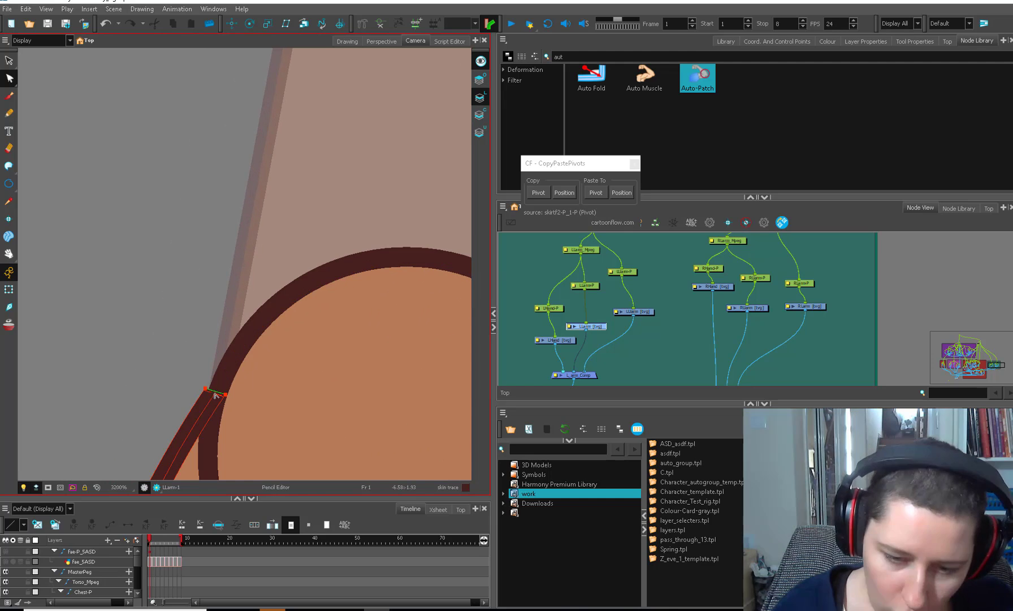
left_click_drag(226, 394, 229, 391)
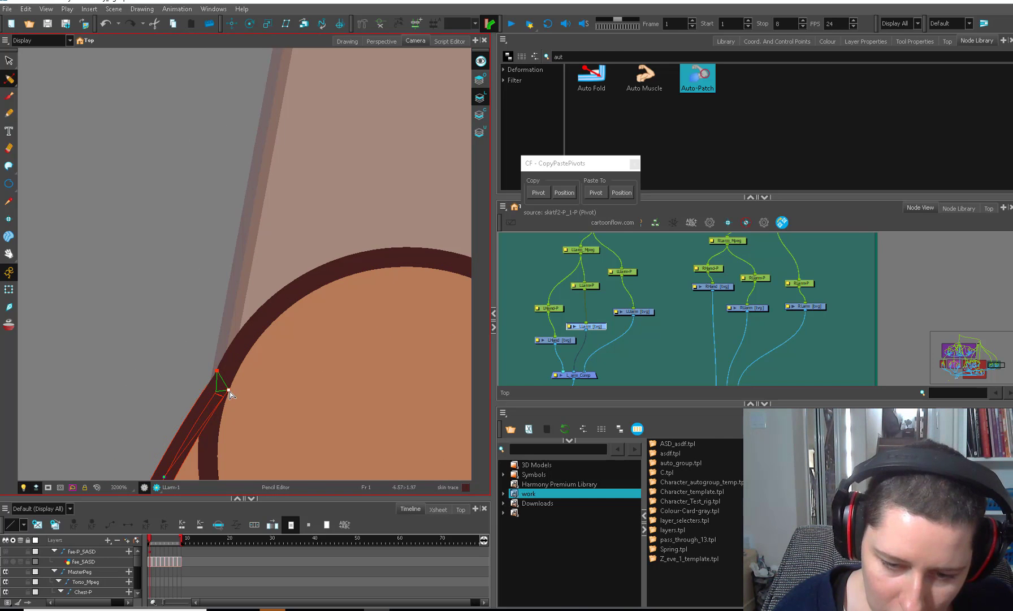
left_click(339, 368)
key("1")
left_click_drag(405, 387, 200, 326)
left_click(311, 418)
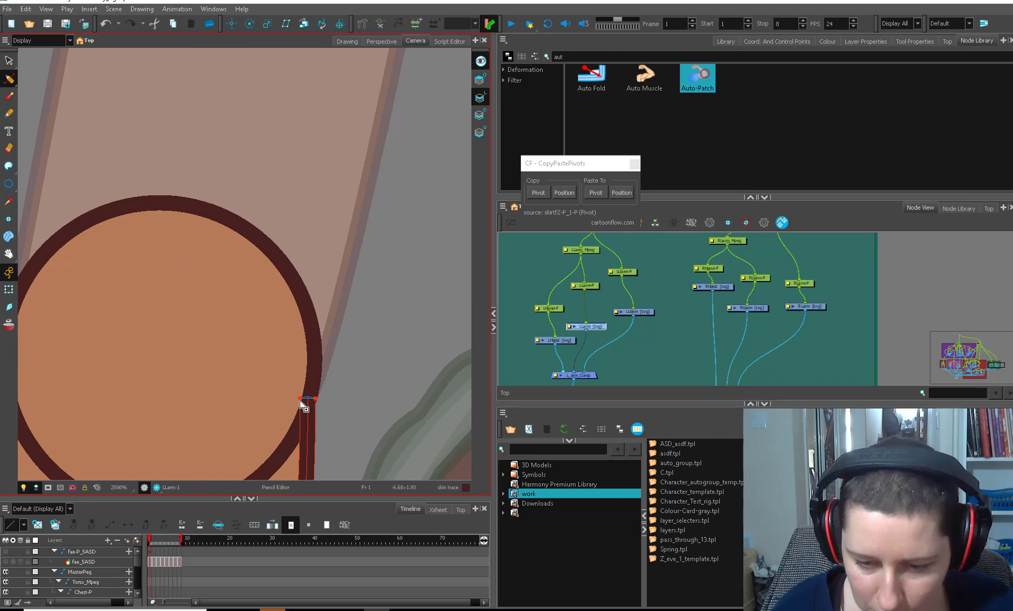
left_click(319, 375)
Step: Paste the elbow centre dot into both the LUarm and LLarm drawings
key("1")
key("1")
key("1")
key("1")
key("1")
key("1")
key("1")
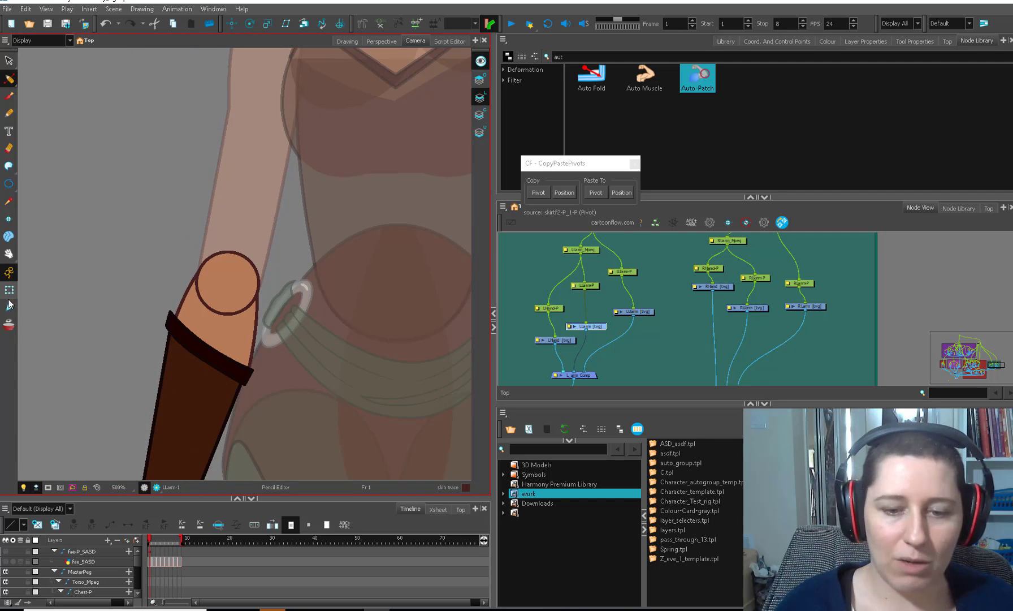
left_click(8, 289)
left_click(136, 355)
key("1")
key("1")
key("1")
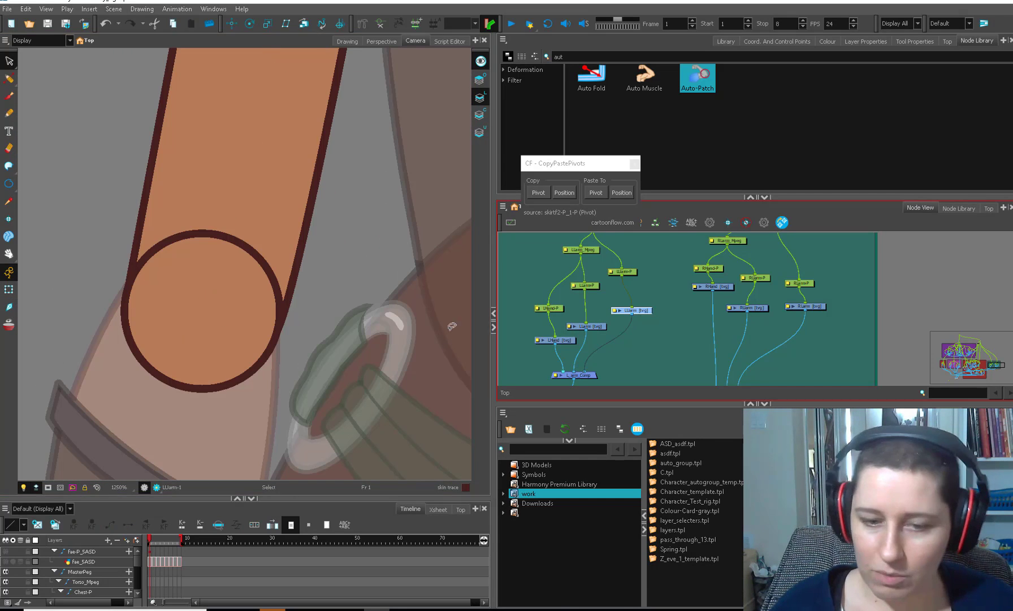
key("ctrl+v")
left_click(588, 326)
key("ctrl+v")
Step: Move the pivot of the LLarm-P peg onto the elbow circle's centre dot
key("alt+3")
key("1")
key("1")
key("1")
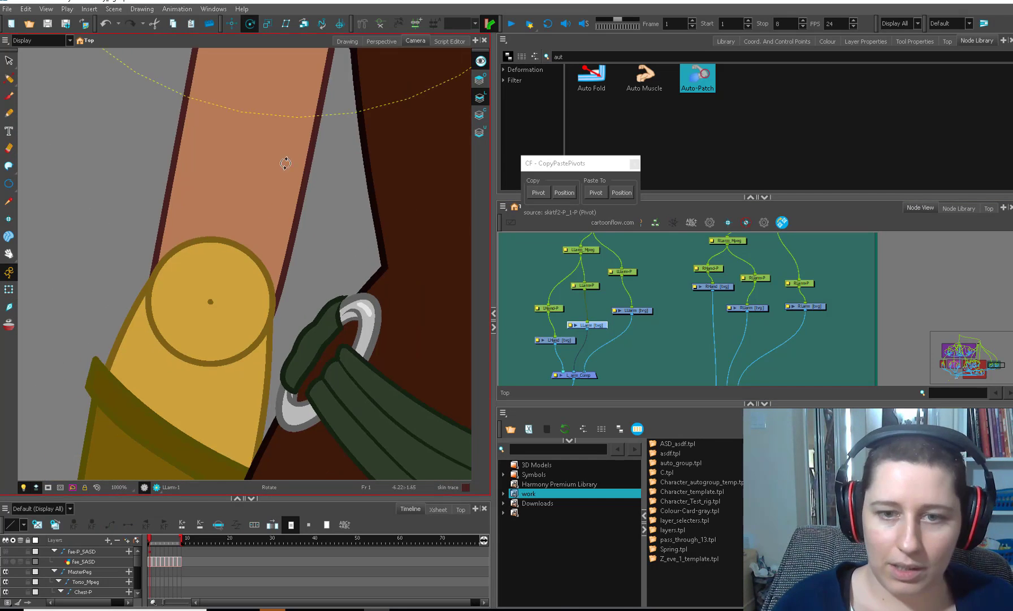
left_click_drag(282, 172, 267, 274)
key("1")
left_click_drag(258, 109, 208, 368)
key("2")
key("2")
key("2")
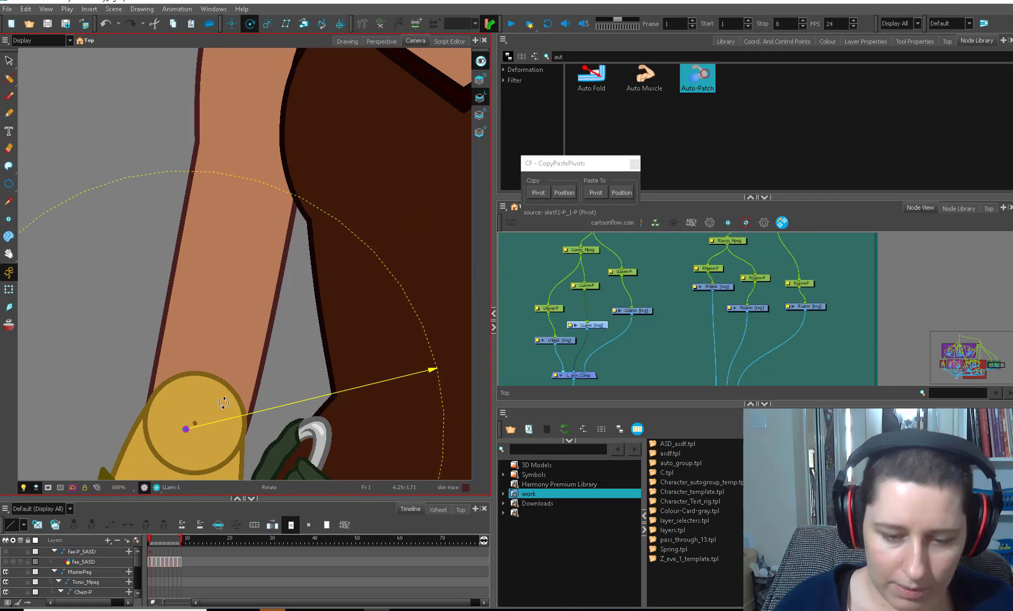
left_click_drag(192, 476, 237, 328)
key("2")
scroll(601, 315, "up", 1)
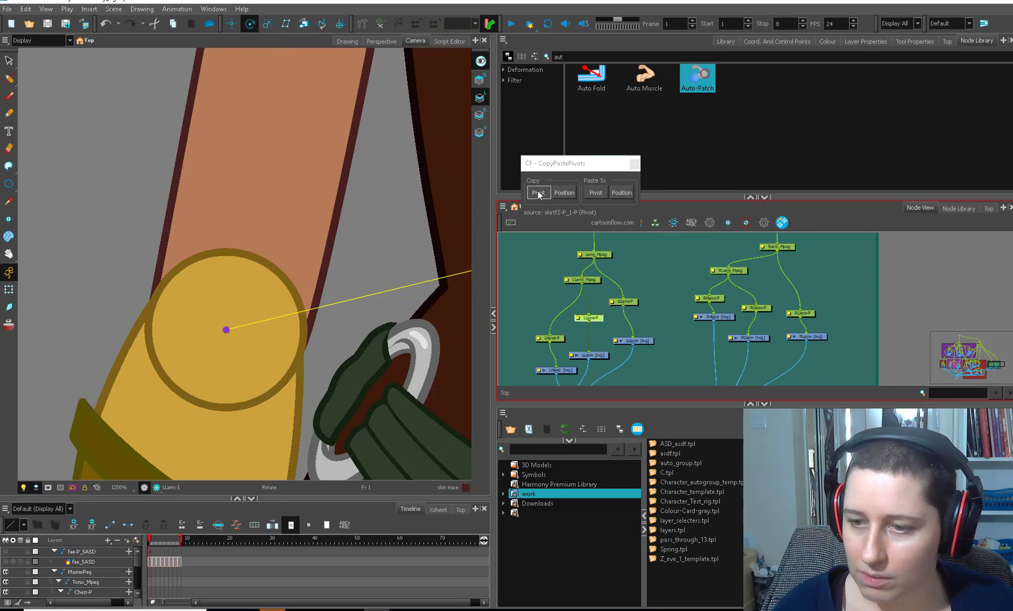
Step: Copy the pivot from LLarm-P and paste it onto the LLarm_Mpeg peg
left_click(539, 194)
left_click(583, 279)
left_click(596, 193)
left_click(598, 298)
Step: Try shortening the lower arm through the LLarm-P peg and undo the transformation
key("1")
key("1")
key("1")
key("shift+t")
left_click(597, 318)
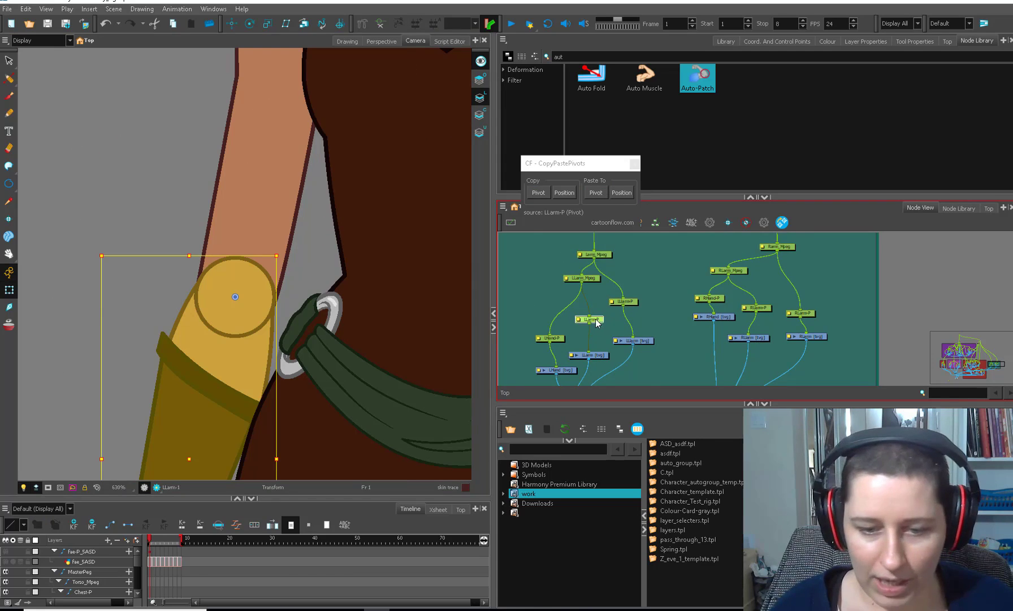
key("1")
key("1")
key("1")
key("1")
key("1")
left_click_drag(254, 421, 266, 341)
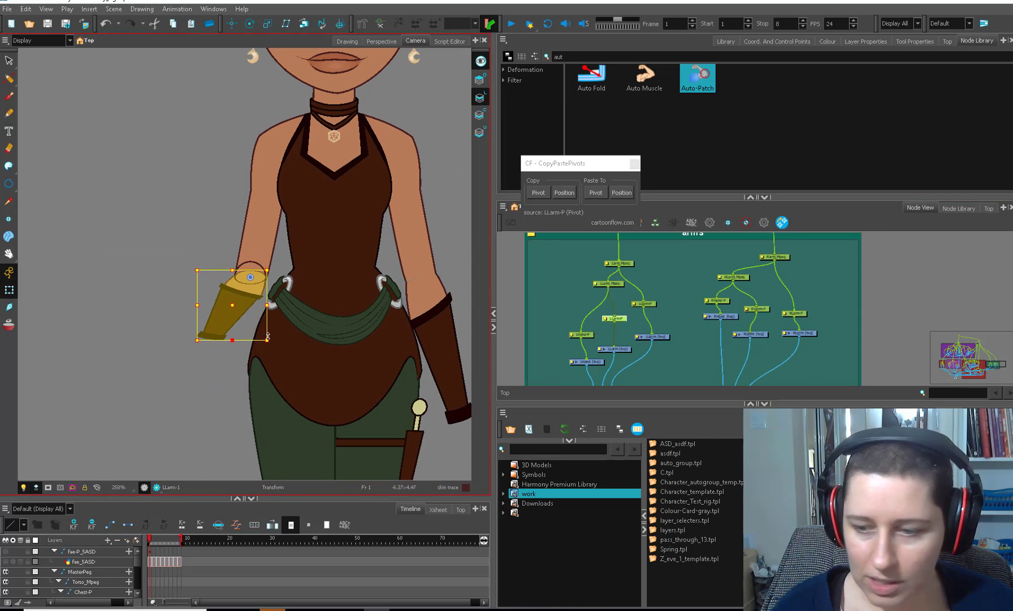
left_click(619, 318)
key("ctrl+z")
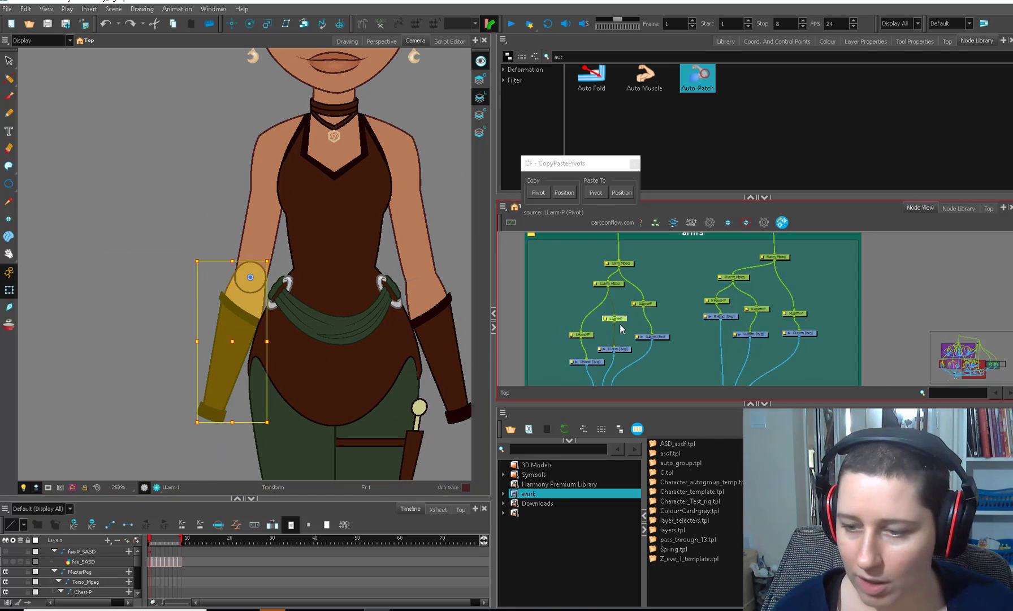
Step: Compare the pivot positions of the LLarm_Mpeg and LLarm-P pegs at the elbow
left_click_drag(616, 282, 609, 286)
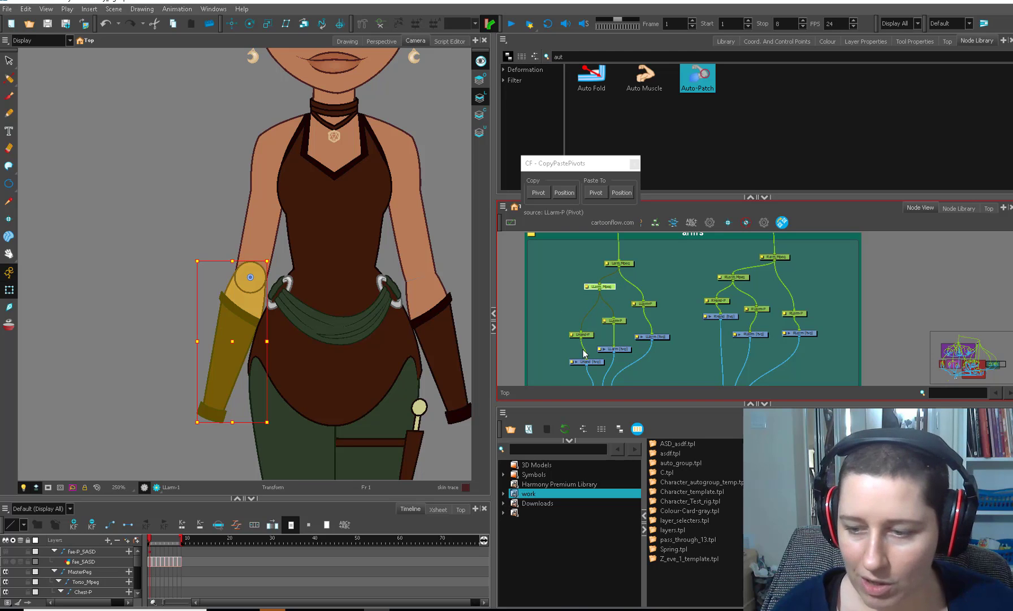
left_click(619, 321)
left_click(610, 288)
left_click(619, 321)
left_click(610, 287)
left_click(621, 321)
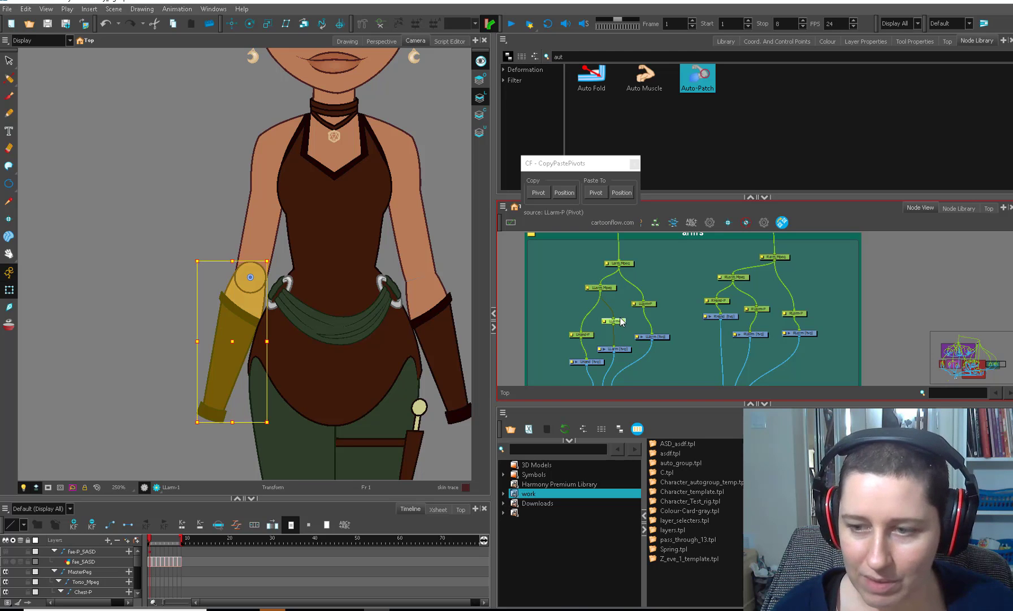
key("2")
key("2")
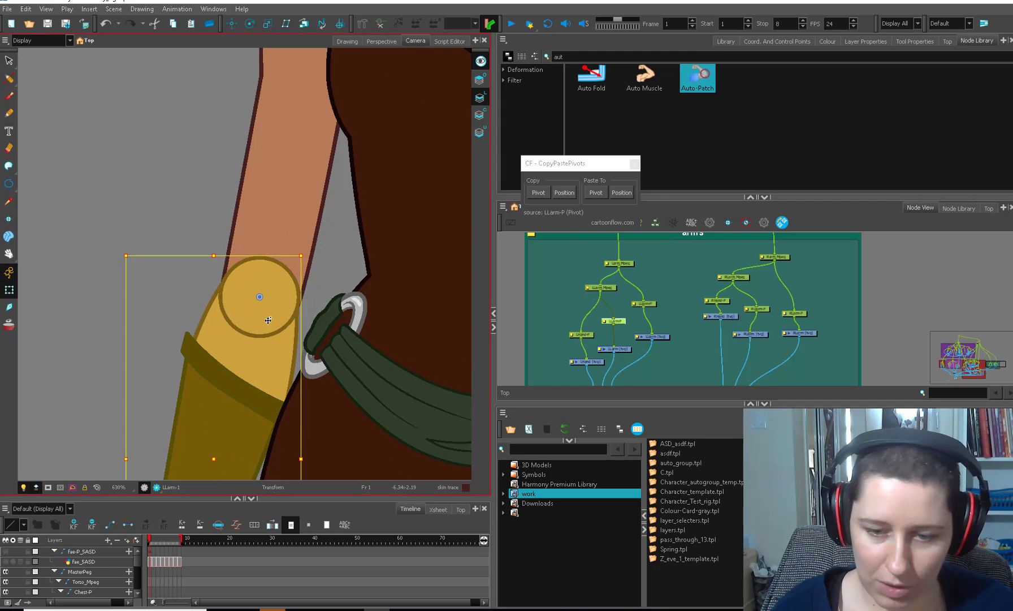
Step: Paste the LLarm_Mpeg pivot onto LLarm-P and compare both pegs' pivot values in their layer properties
left_click(600, 286)
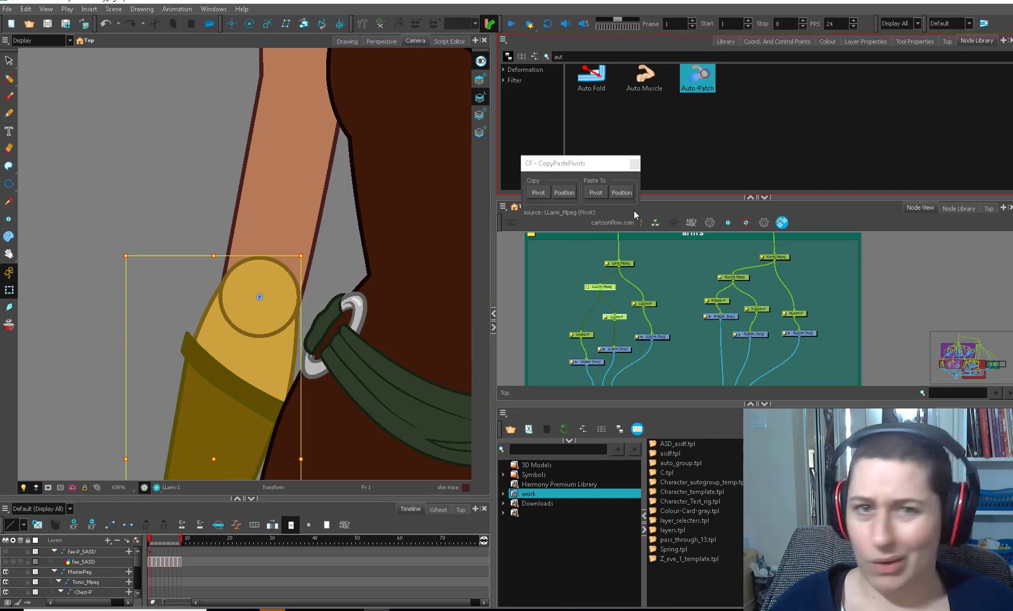
left_click(606, 293)
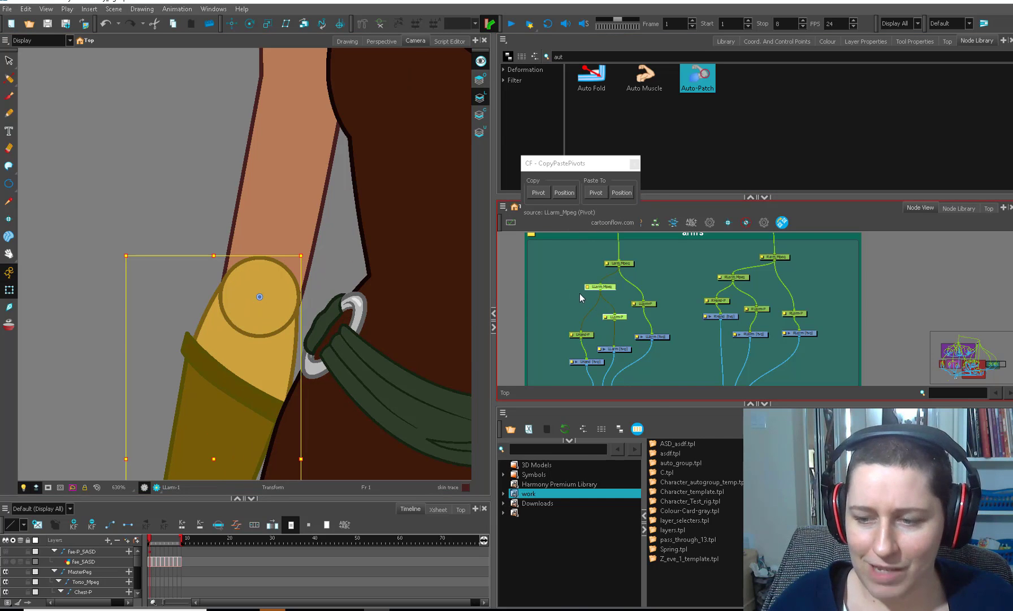
double_click(597, 286)
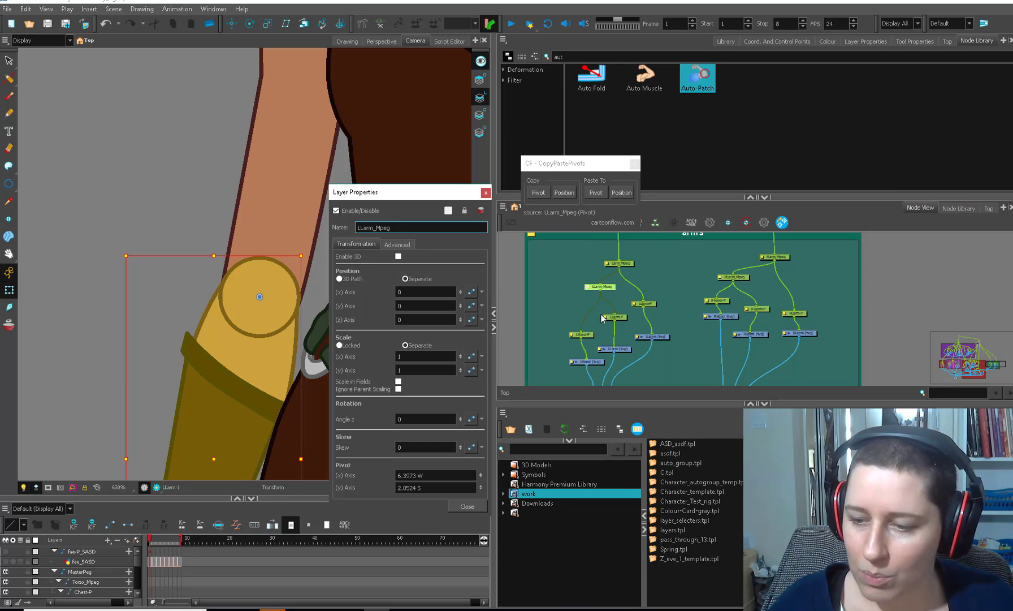
double_click(603, 318)
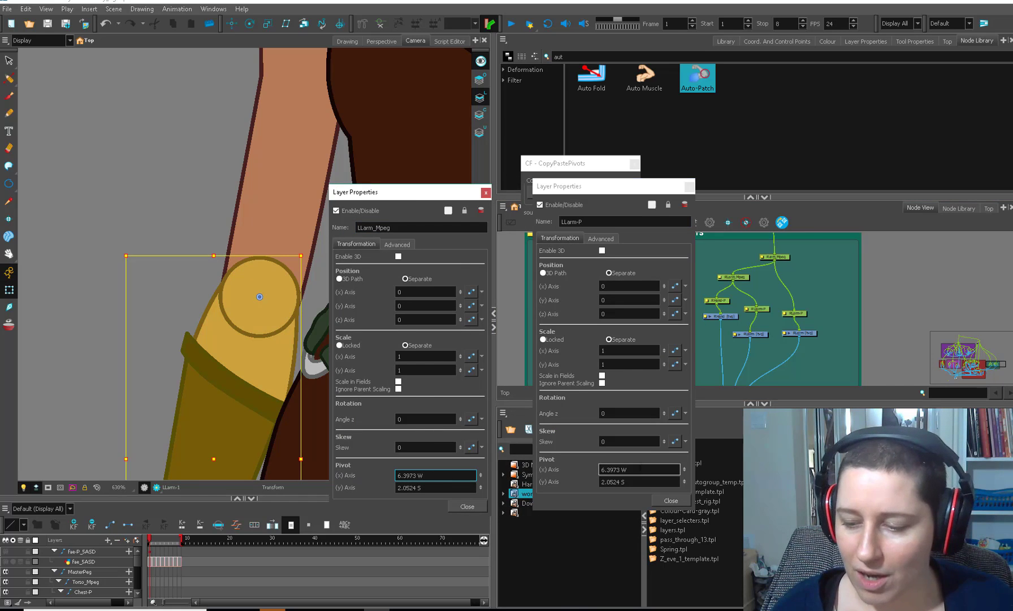
left_click(670, 500)
left_click(469, 507)
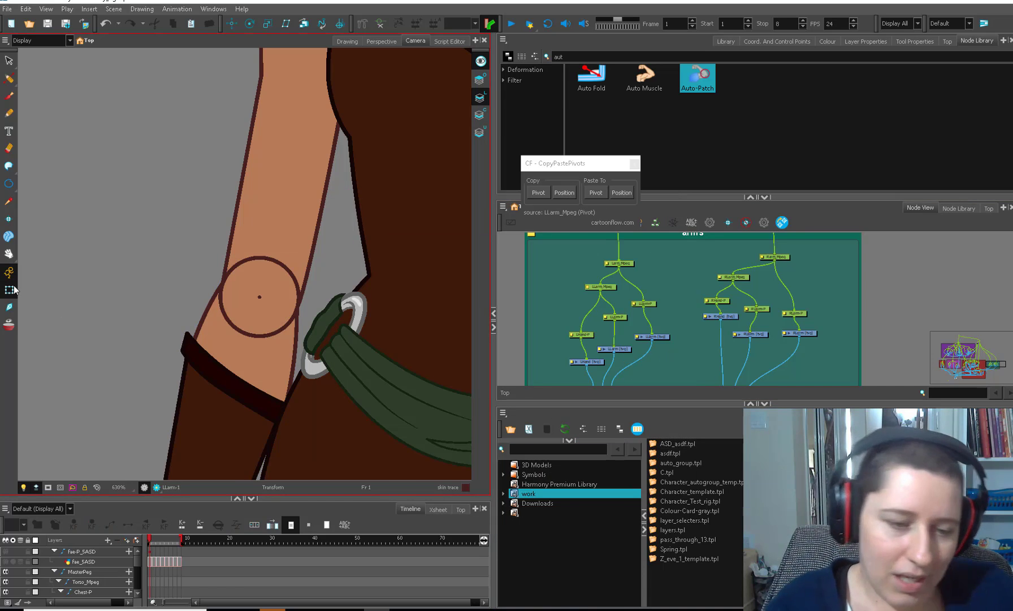
Step: Test-rotate the LLarm drawing around its elbow pivot and undo each rotation
left_click(261, 369)
scroll(269, 396, "down", 4)
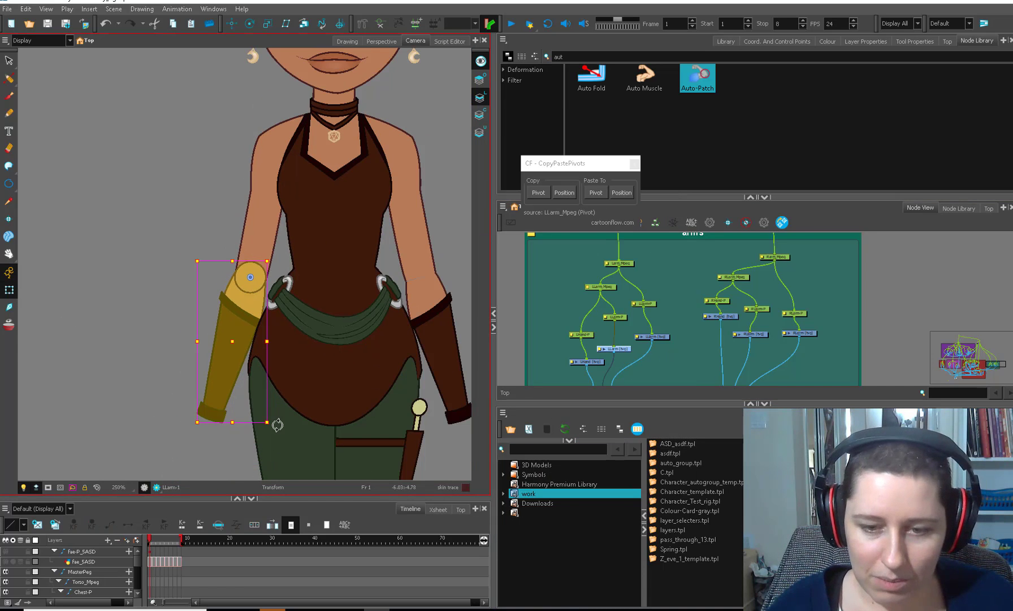
mouse_move(277, 425)
left_mouse_down()
mouse_move(304, 237)
mouse_move(284, 219)
left_mouse_up()
key("ctrl+z")
key("Escape")
scroll(290, 320, "up", 2)
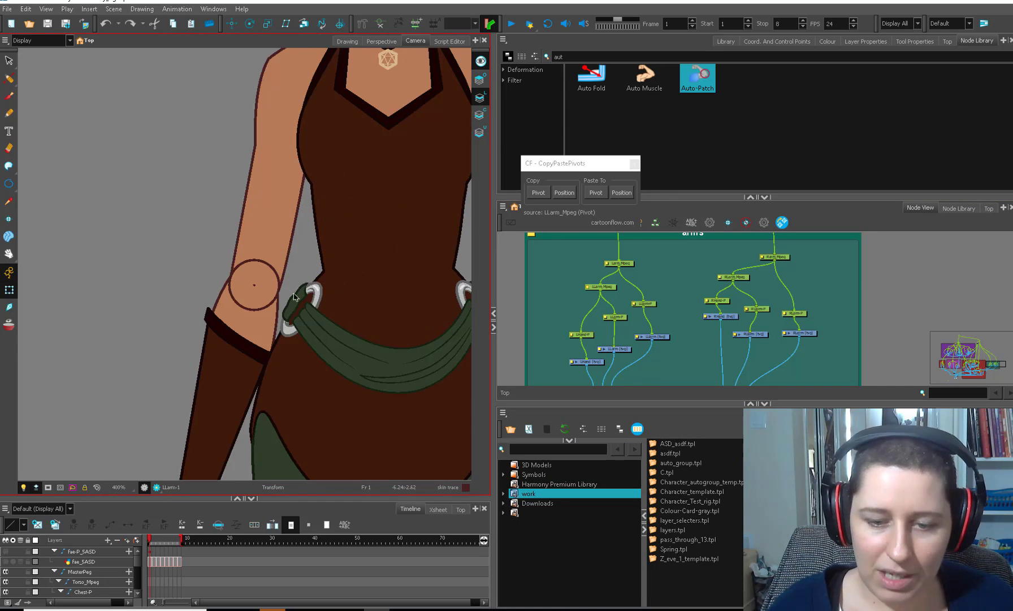
left_click_drag(290, 321, 279, 364)
scroll(288, 394, "down", 2)
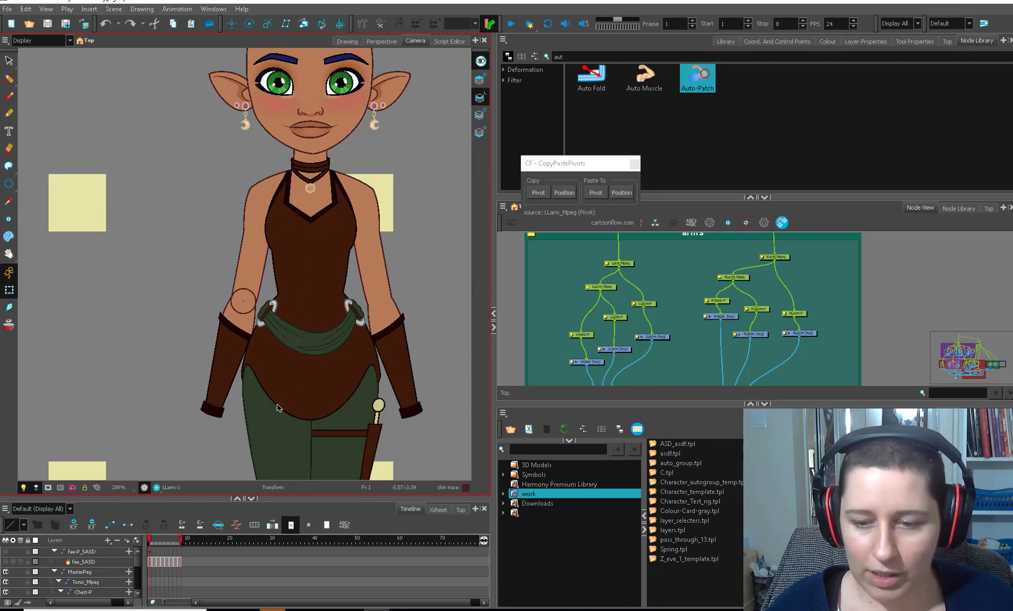
scroll(276, 407, "up", 2)
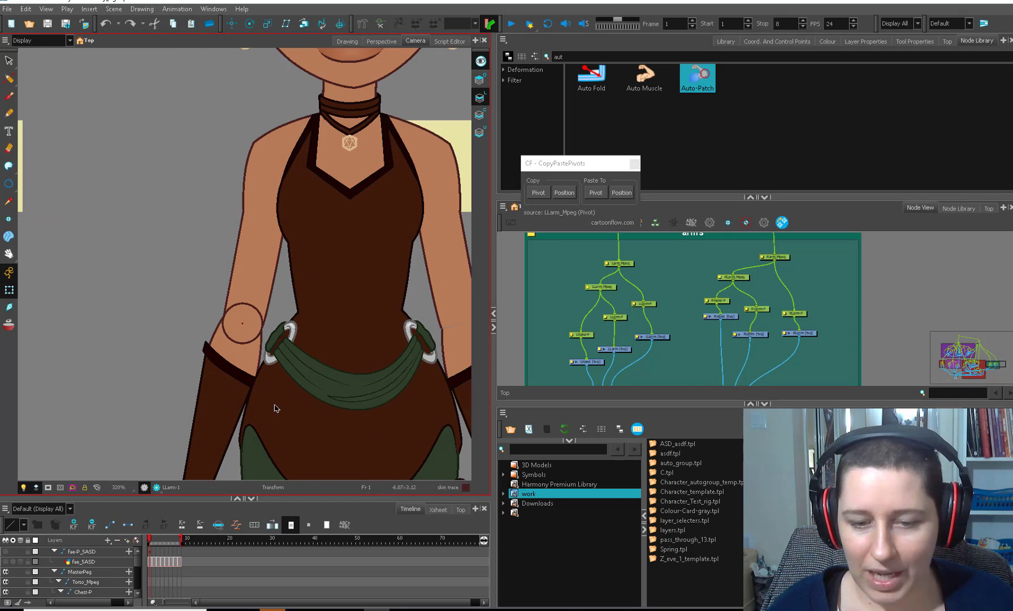
scroll(277, 407, "down", 2)
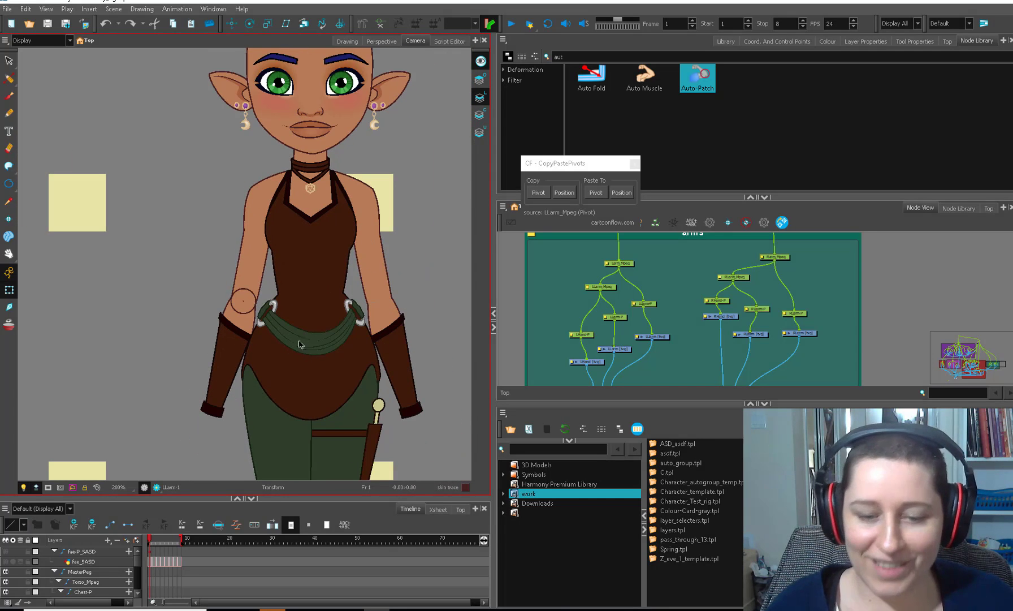
scroll(299, 344, "up", 3)
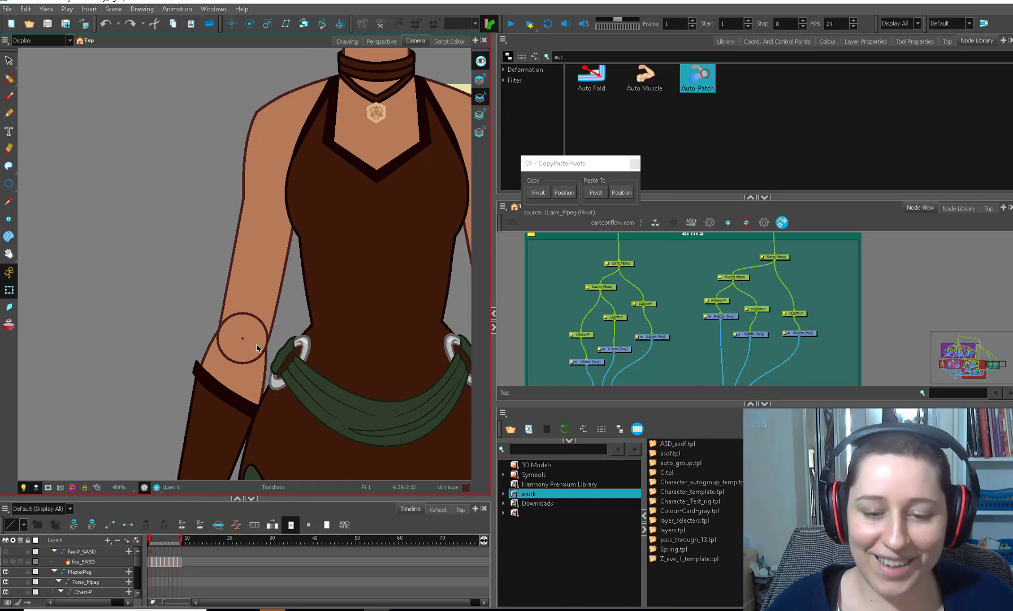
left_click(263, 382)
left_click_drag(283, 318, 243, 401)
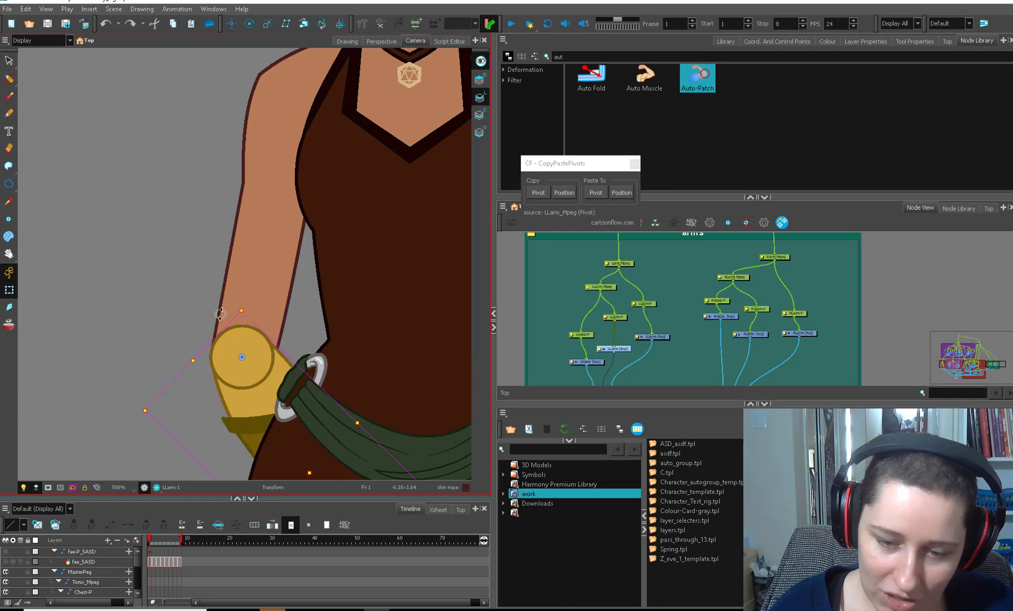
key("ctrl+z")
Step: Duplicate the LLarm drawing as drawing 2 on frame 2, with the drawing substitution preview enlarged
key("alt+s")
key("2")
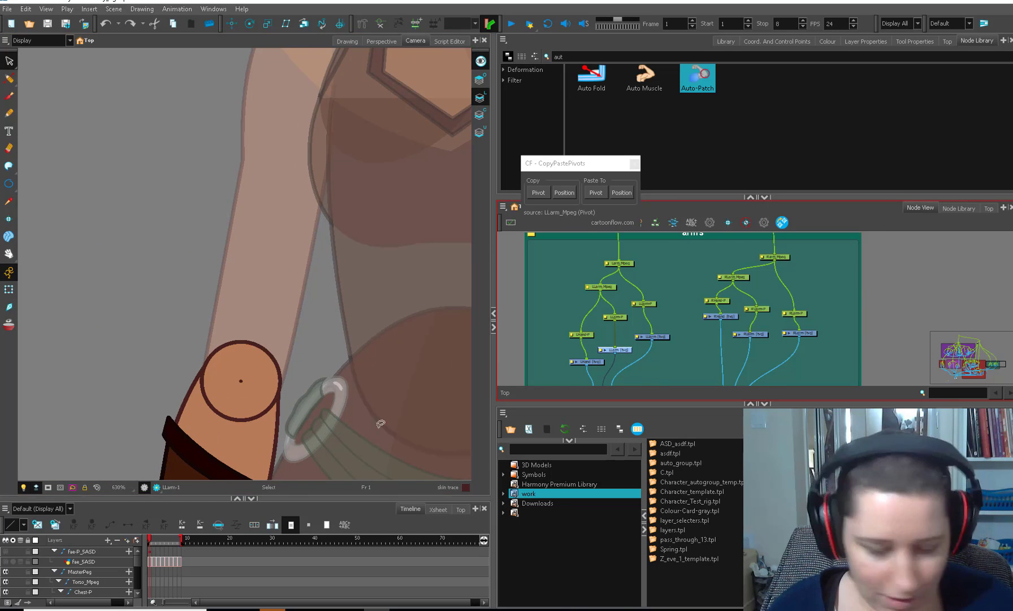
key("o")
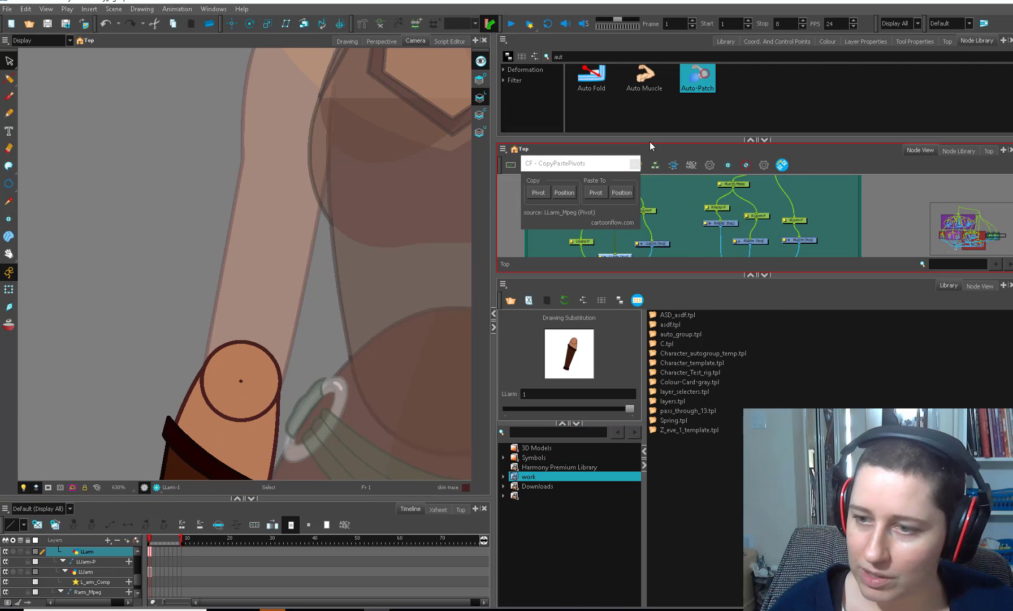
left_click_drag(650, 141, 650, 70)
left_click(561, 246)
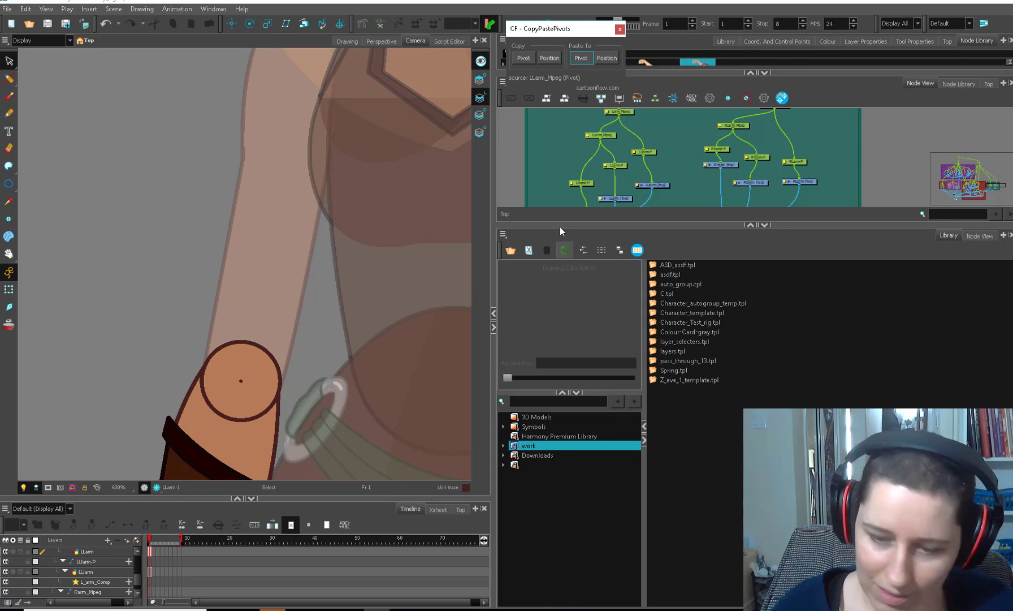
left_click(151, 552)
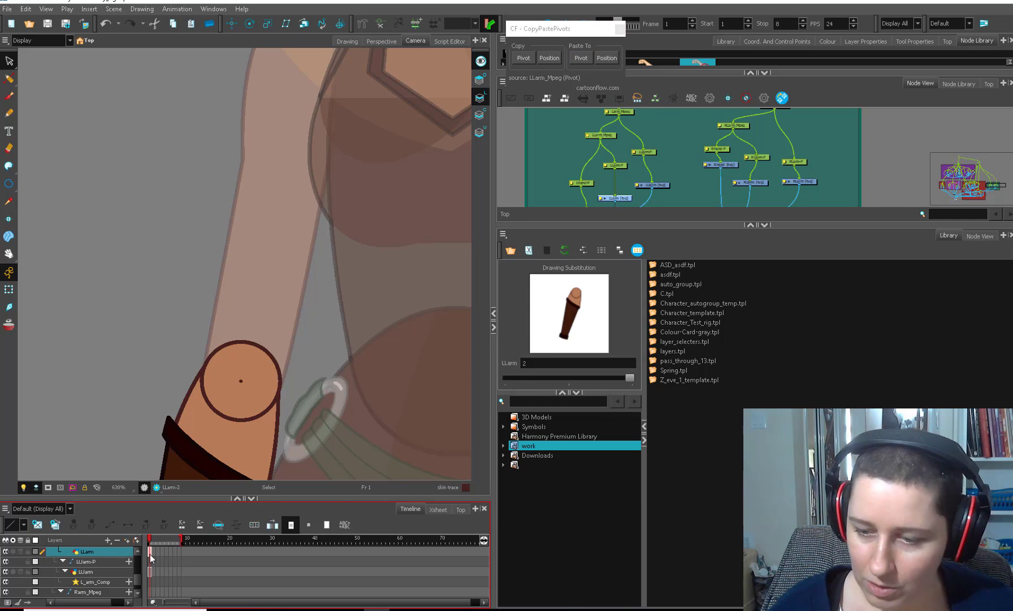
key("alt+shift+d")
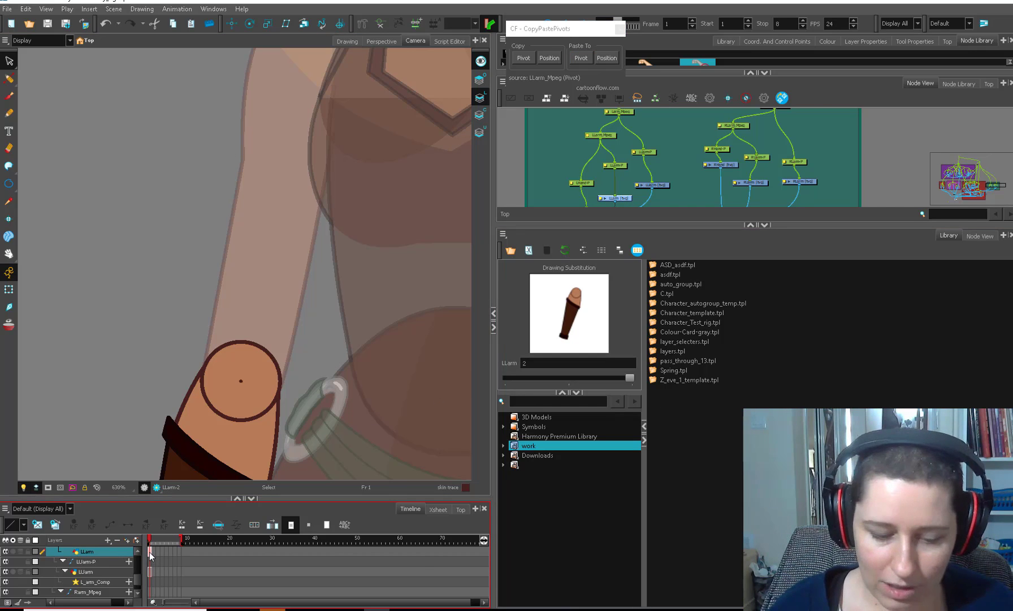
left_click(151, 551)
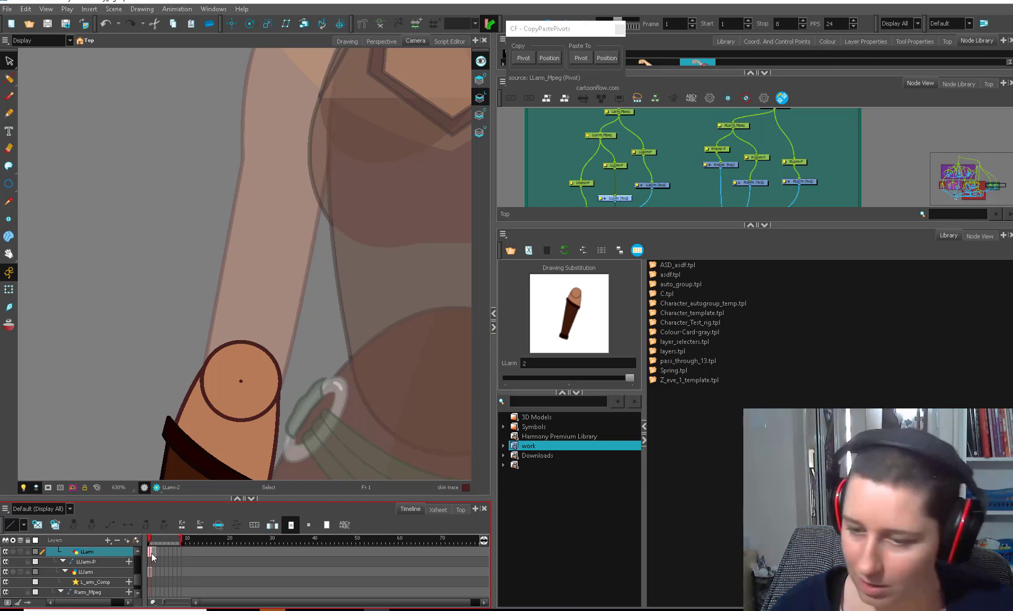
Step: Delete the elbow circle, centre dot and rounded top contour from LLarm drawing 1, leaving a straight upper edge
key("minus")
left_click(261, 409)
key("Delete")
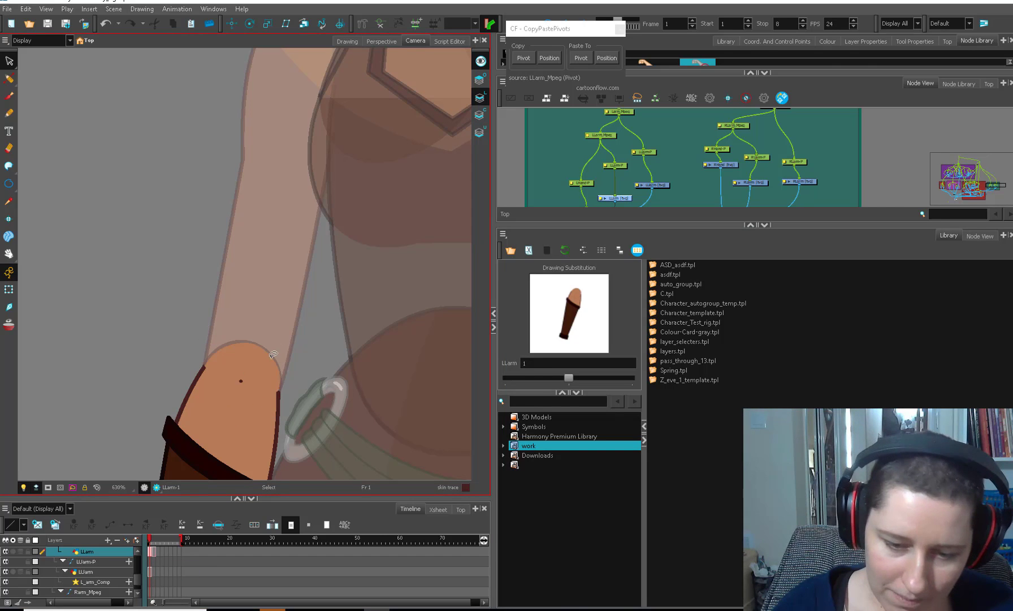
key("alt+q")
key("Delete")
mouse_move(273, 371)
left_mouse_down()
mouse_move(222, 359)
mouse_move(299, 339)
mouse_move(303, 373)
left_mouse_up()
key("Delete")
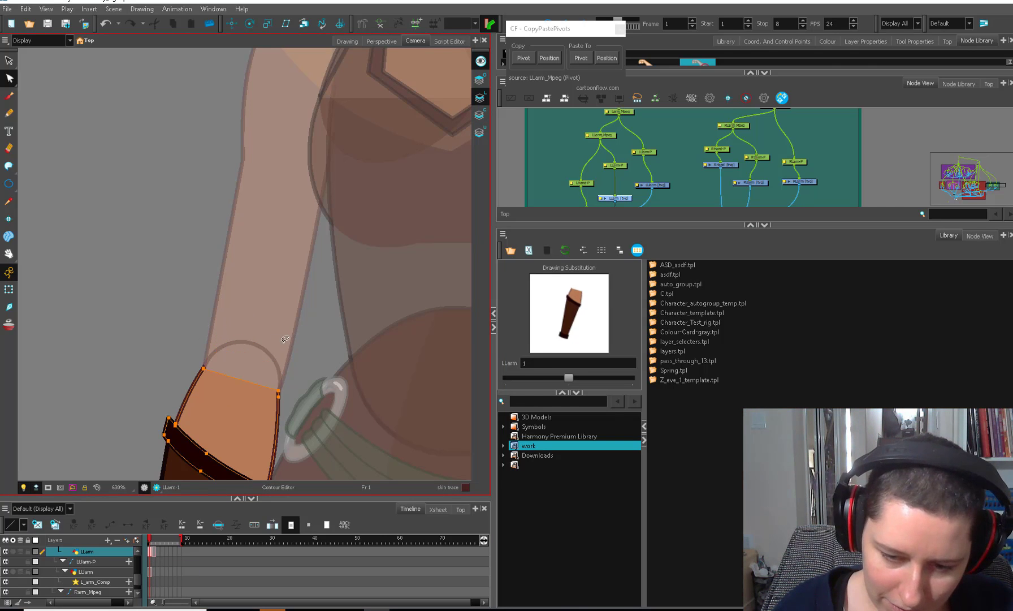
Step: Duplicate the LUarm drawing as drawing 2 on frame 2 and return to drawing 1
key("shift+t")
left_click(272, 362)
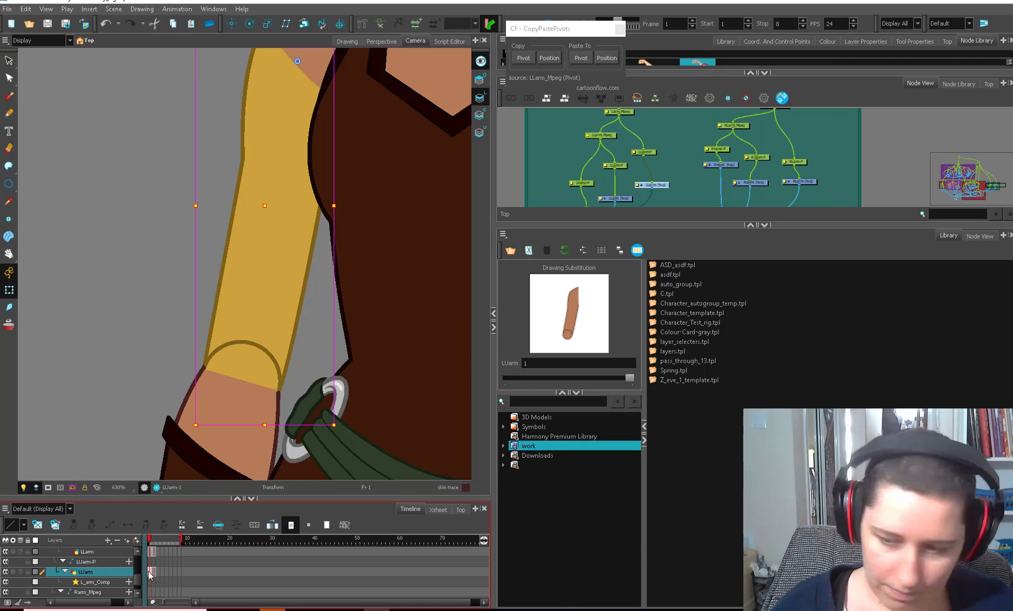
left_click(155, 574)
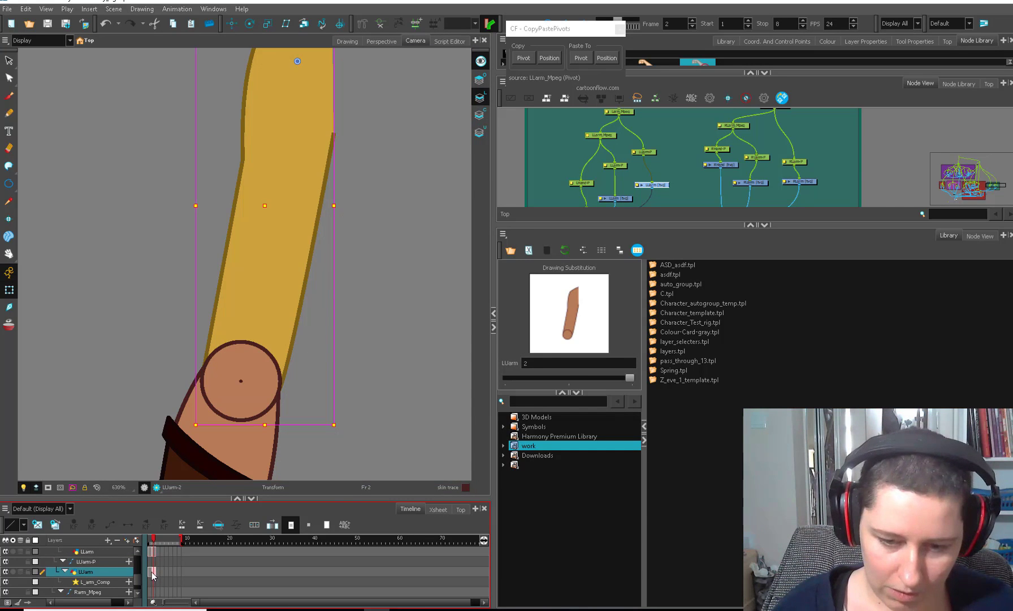
left_click(150, 572)
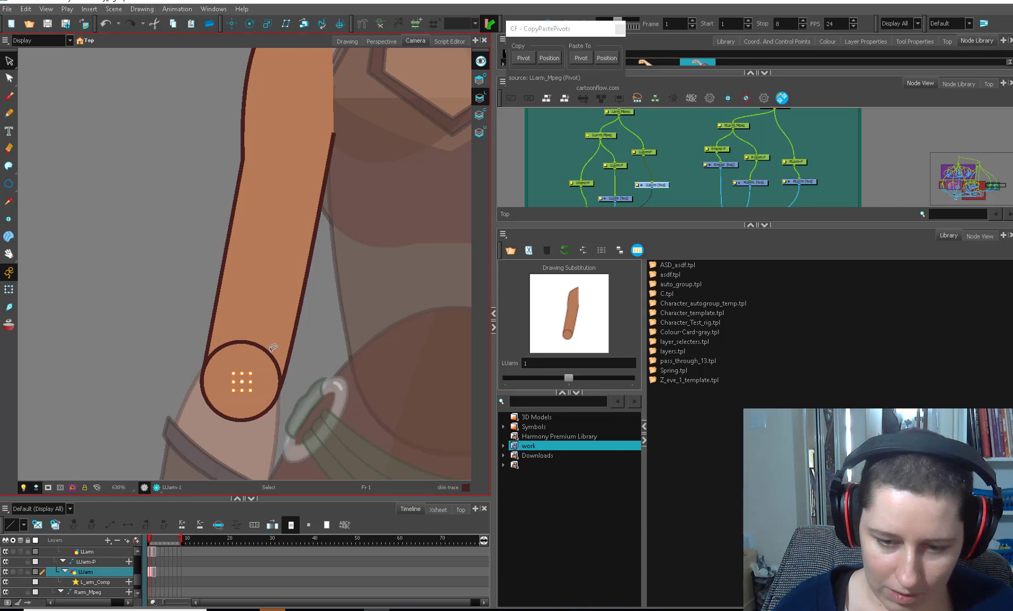
Step: Remove the centre dot and the elbow circle's upper arc from LUarm drawing 1, keeping the rounded lower outline
left_click_drag(266, 352, 276, 337)
key("Delete")
key("2")
key("2")
key("2")
key("2")
key("2")
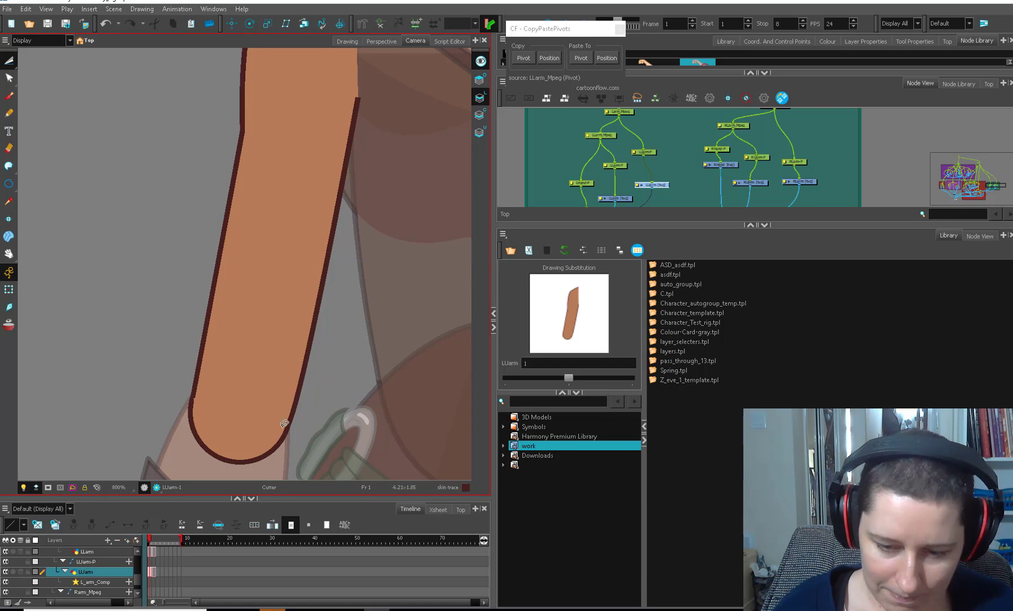
key("alt+q")
left_click_drag(297, 429, 171, 374)
Step: Delete the elbow circle, centre dot and rounded bottom contour from LUarm drawing 2, leaving a straight lower edge
key("1")
key("1")
key("1")
key("1")
left_click(154, 571)
key("alt+s")
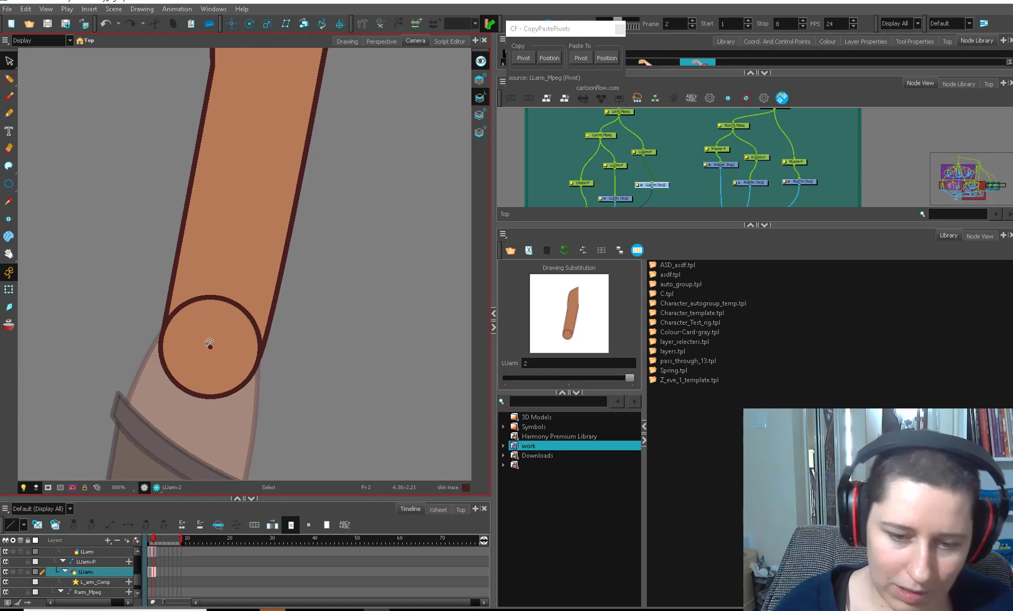
key("Delete")
key("alt+q")
left_click(219, 354)
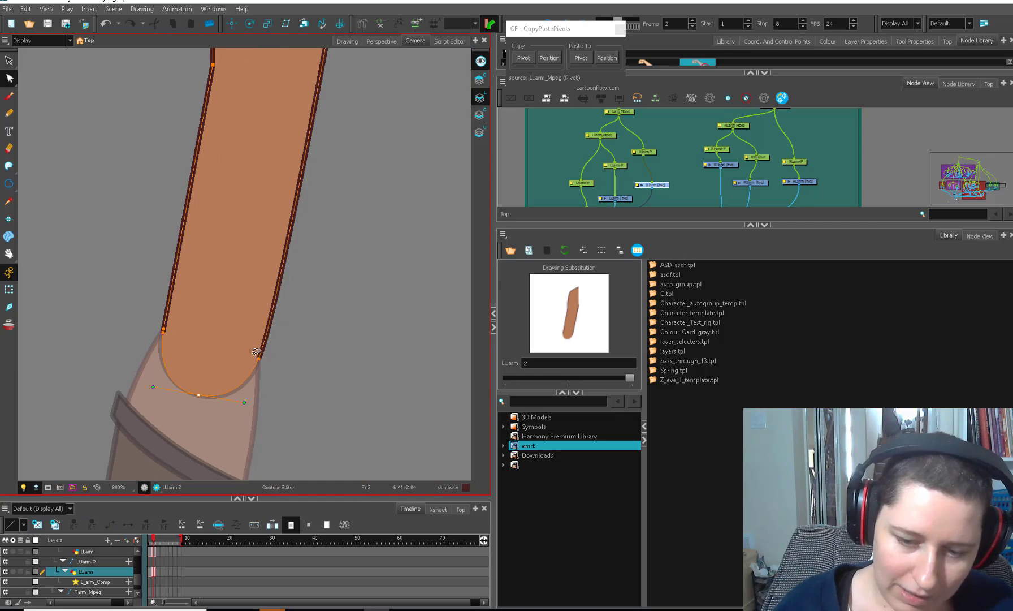
key("2")
key("2")
key("2")
Step: Adjust the open ends of LUarm drawing 2's side outlines at the straight elbow edge with the Pencil Editor
key("alt+shift+q")
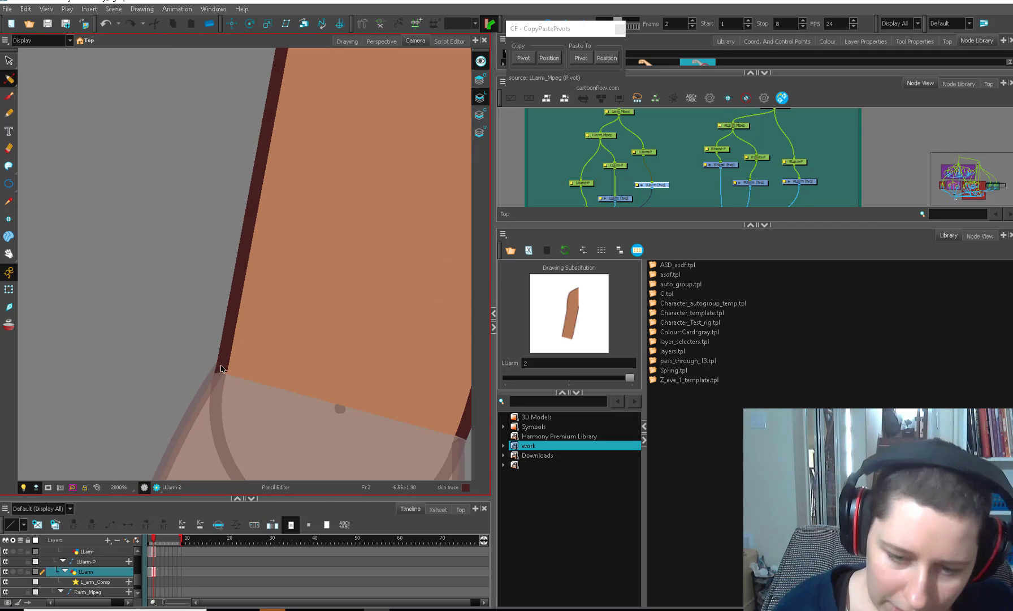
left_click(238, 384)
left_click_drag(338, 407, 152, 357)
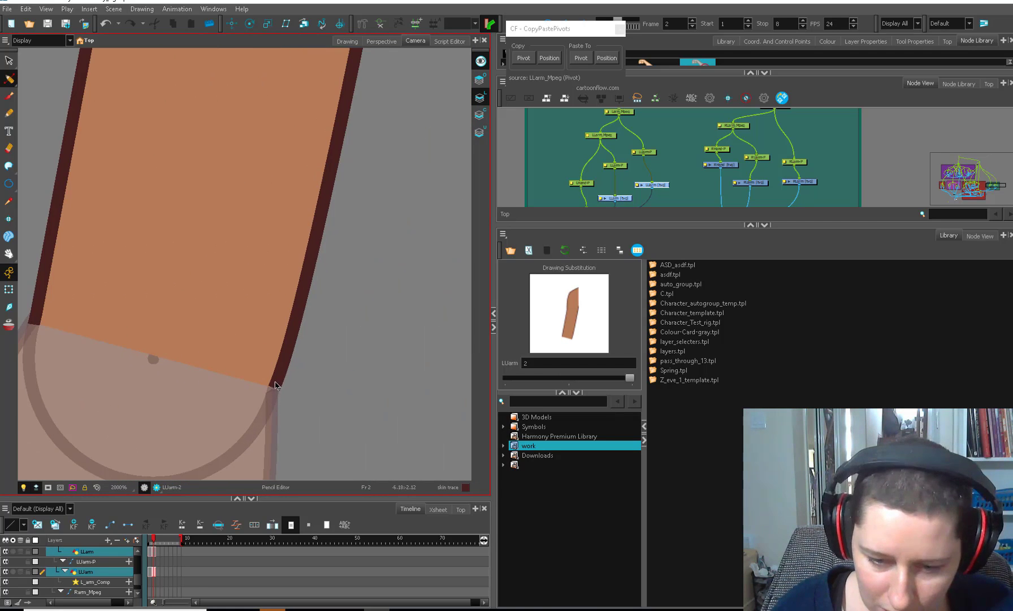
left_click(275, 387)
key("1")
mouse_move(266, 390)
left_mouse_down()
mouse_move(404, 368)
mouse_move(331, 344)
left_mouse_up()
key("1")
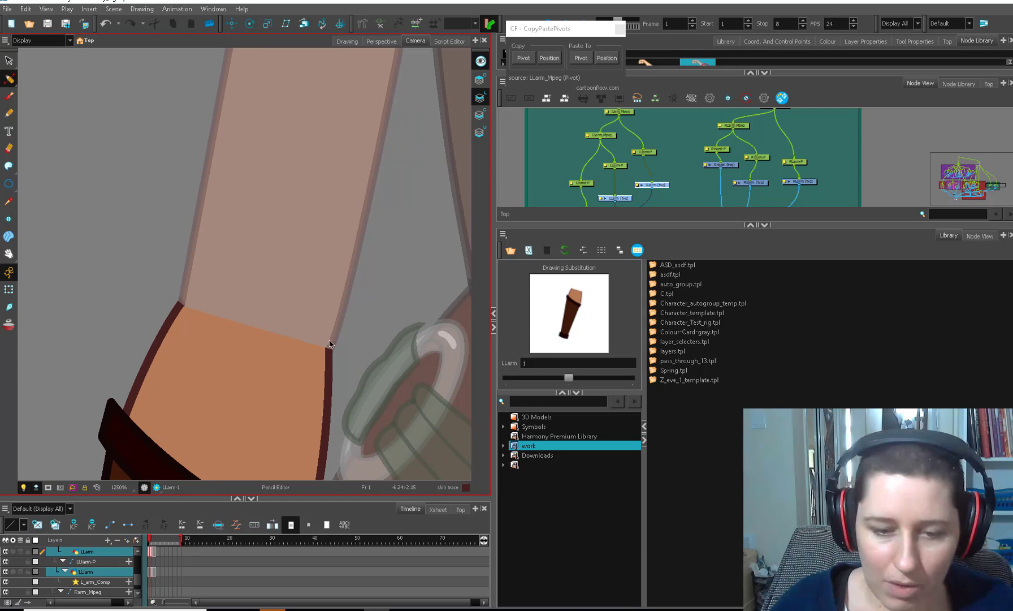
Step: Remove the centre dot and the elbow circle's lower arc from LLarm drawing 2, keeping the rounded upper outline
key(".")
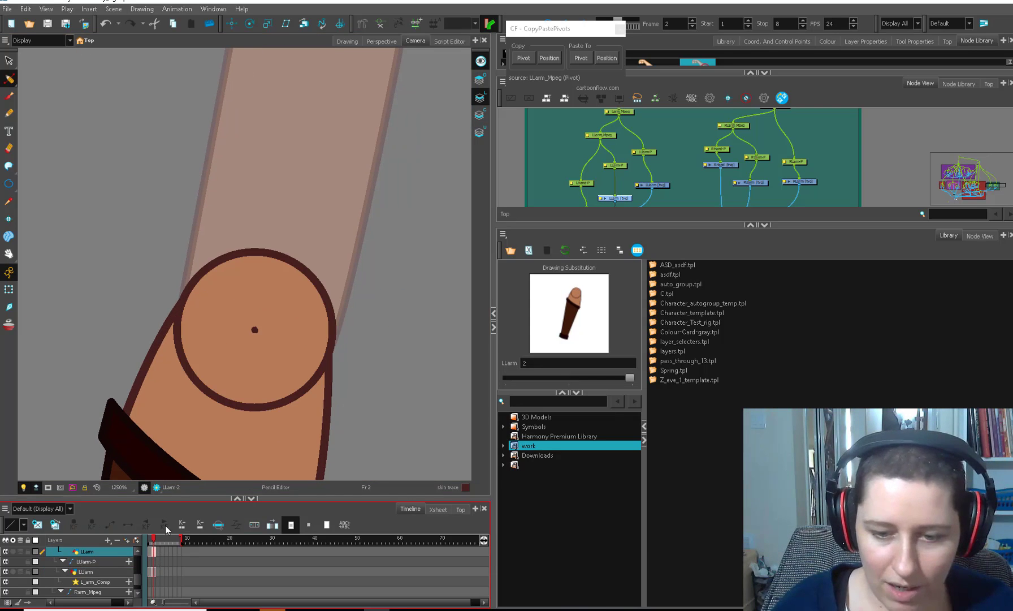
key("alt+s")
left_click(301, 394)
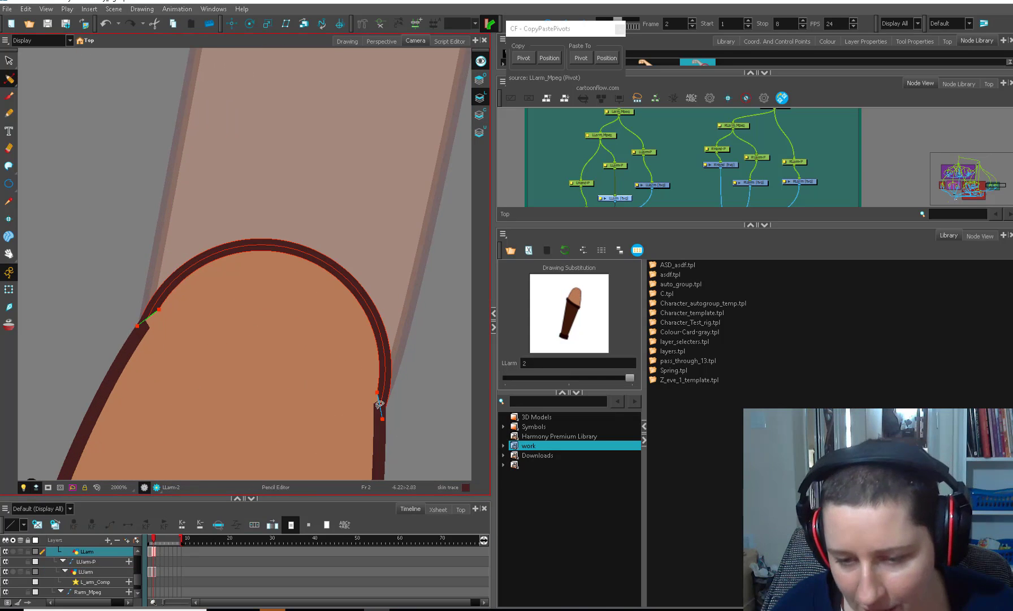
Step: Reshape both ends of LLarm drawing 2's rounded top outline so they blend into the forearm's side lines
left_click(380, 404)
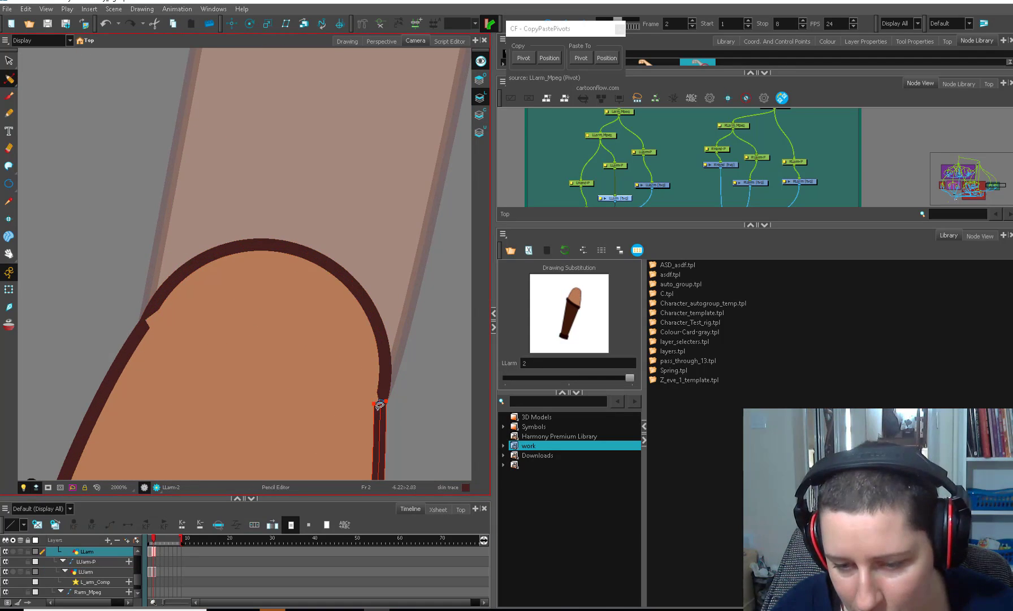
left_click(380, 394)
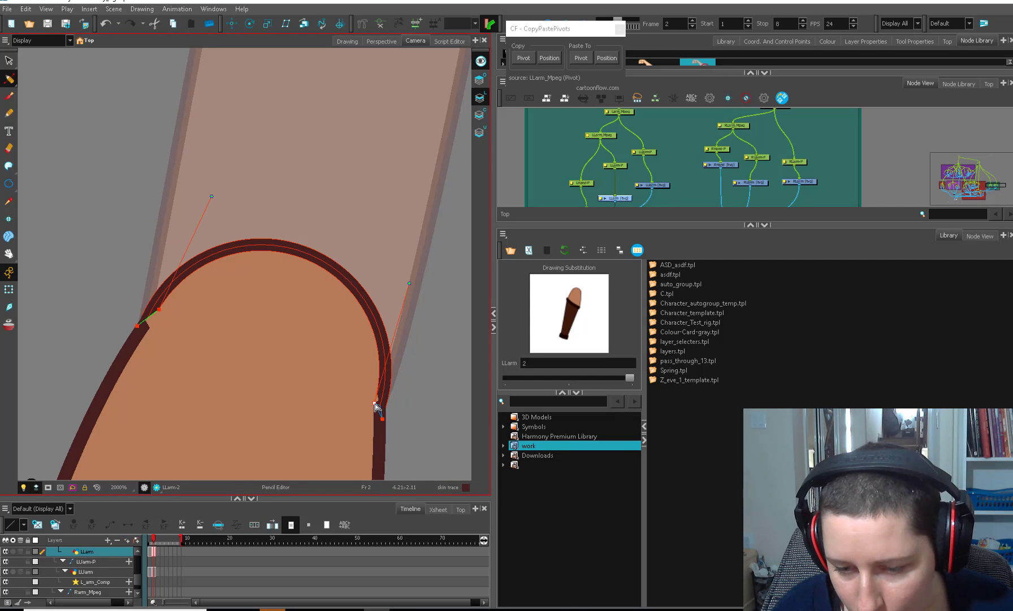
left_click(407, 386)
left_click(154, 317)
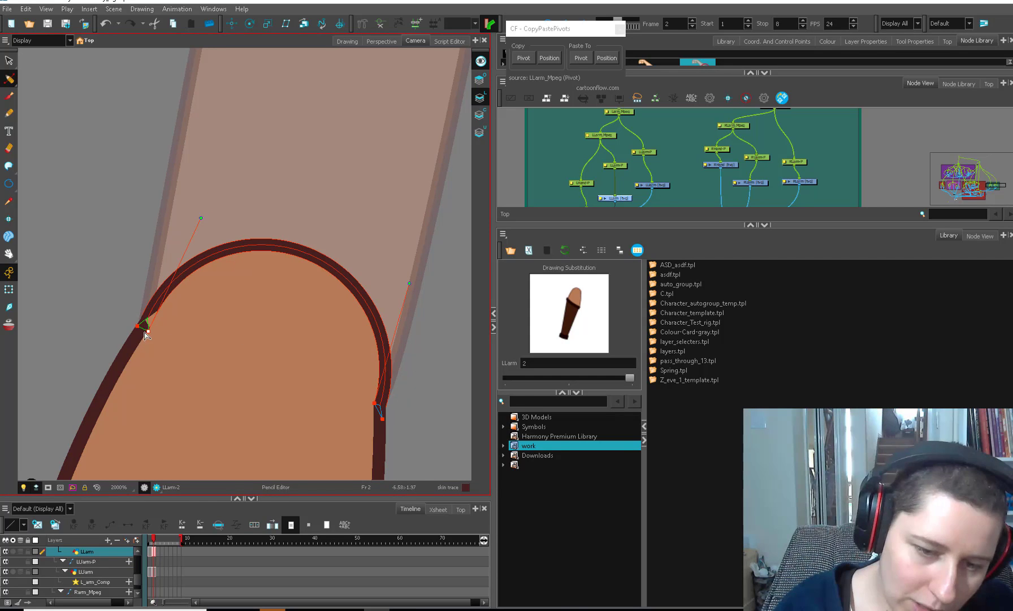
left_click(166, 318)
Step: Return to frame 1, test the left elbow by bending the forearm and raising the arm, and undo the last rotation
key("1")
left_click(8, 289)
key("1")
key("1")
key("1")
key("comma")
key("1")
key("1")
key("1")
left_click(222, 368)
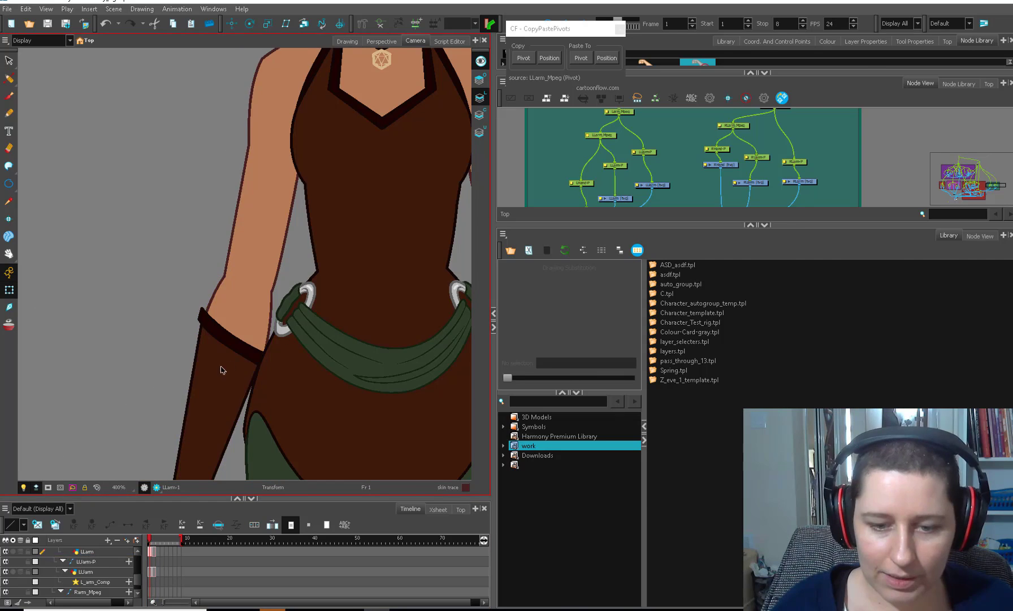
key("1")
key("1")
key("1")
key("b")
key("b")
left_click_drag(275, 390, 333, 224)
key("b")
left_click_drag(360, 326, 170, 194)
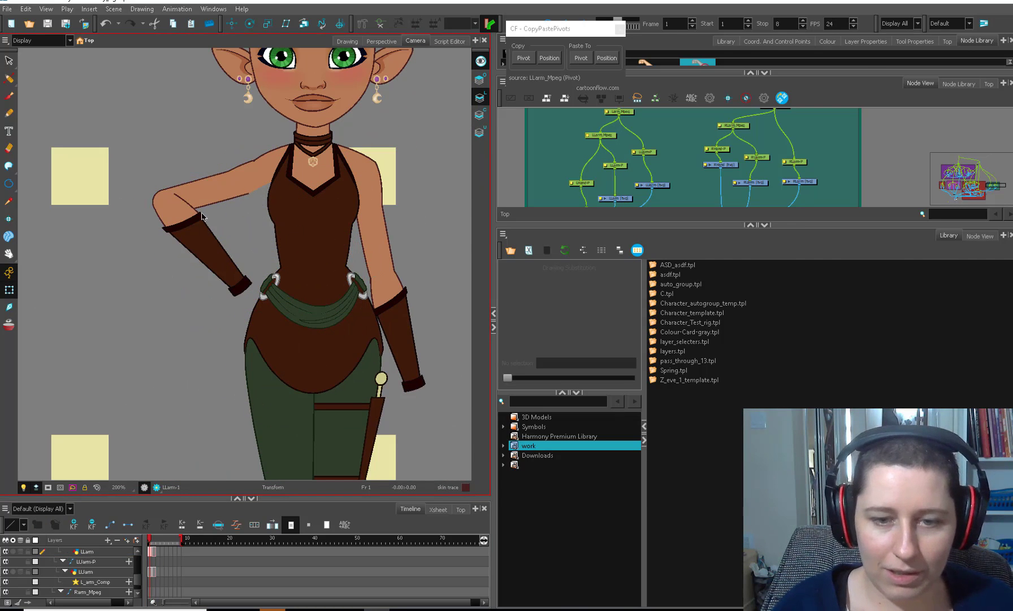
key("ctrl+z")
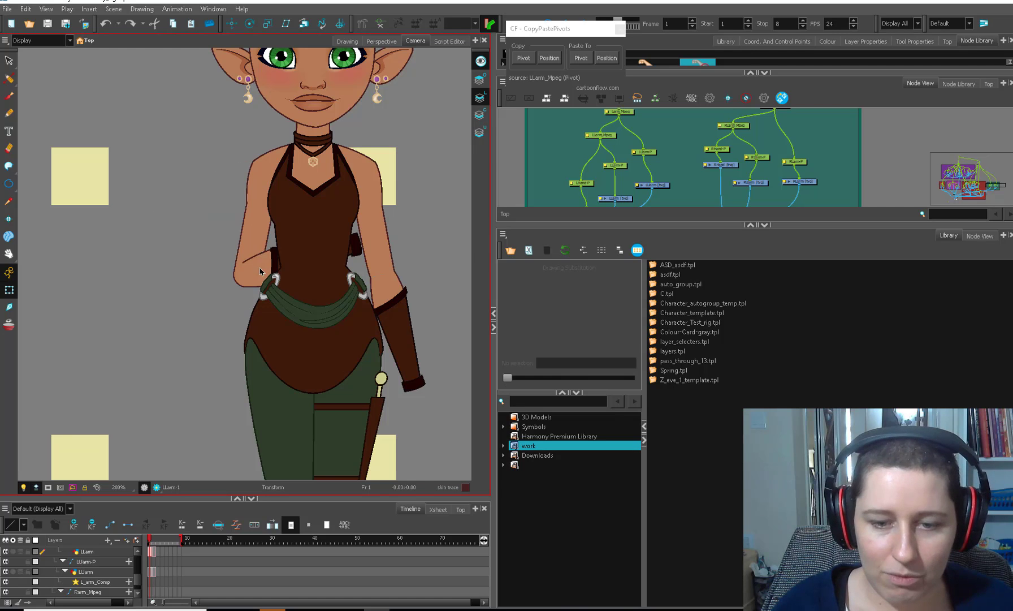
Step: Move the bent left arm clear of the torso and select the forearm to inspect the elbow overlap
left_click(260, 271)
key("b")
key("b")
key("b")
left_click_drag(272, 267, 142, 328)
left_click(183, 389)
left_click_drag(183, 389, 259, 396)
key("2")
left_click(228, 334)
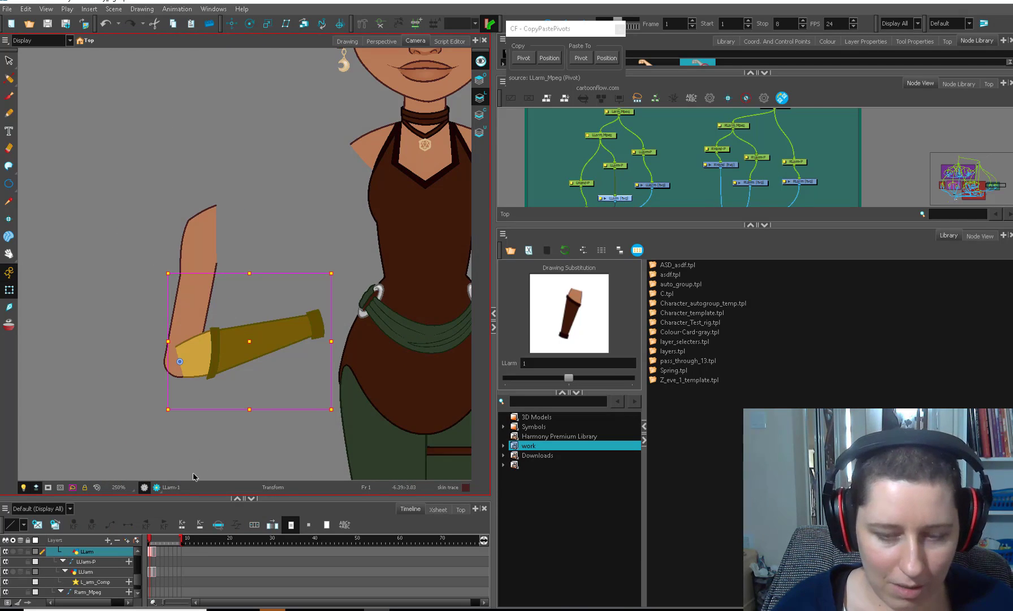
Step: Nudge the detached forearm's layering and switch LLarm between drawings 1 and 2 to compare the elbow overlap
key("alt+Up")
left_click(198, 432)
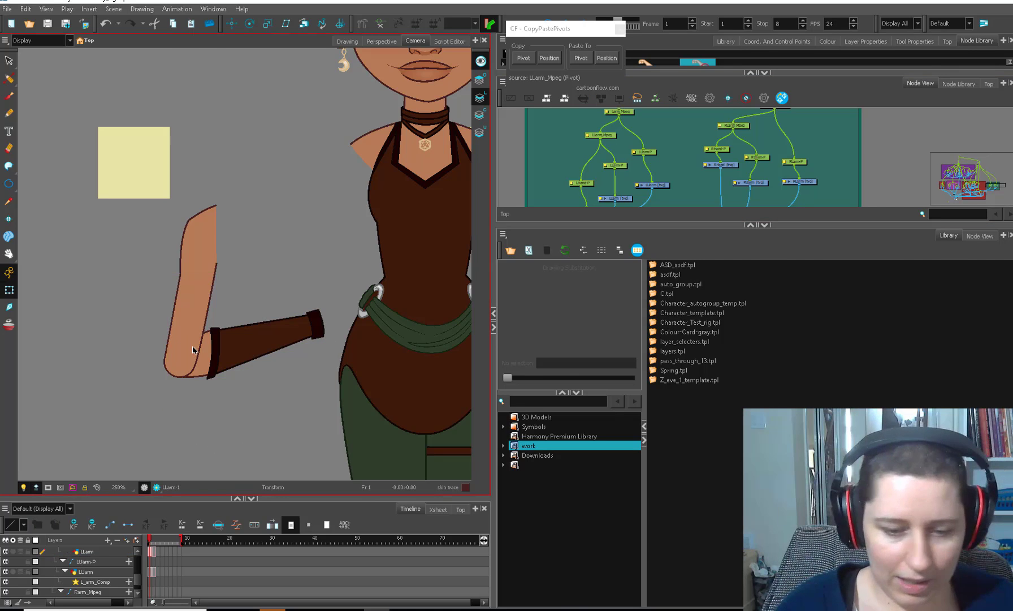
left_click(193, 350)
left_click(237, 360)
left_click(178, 444)
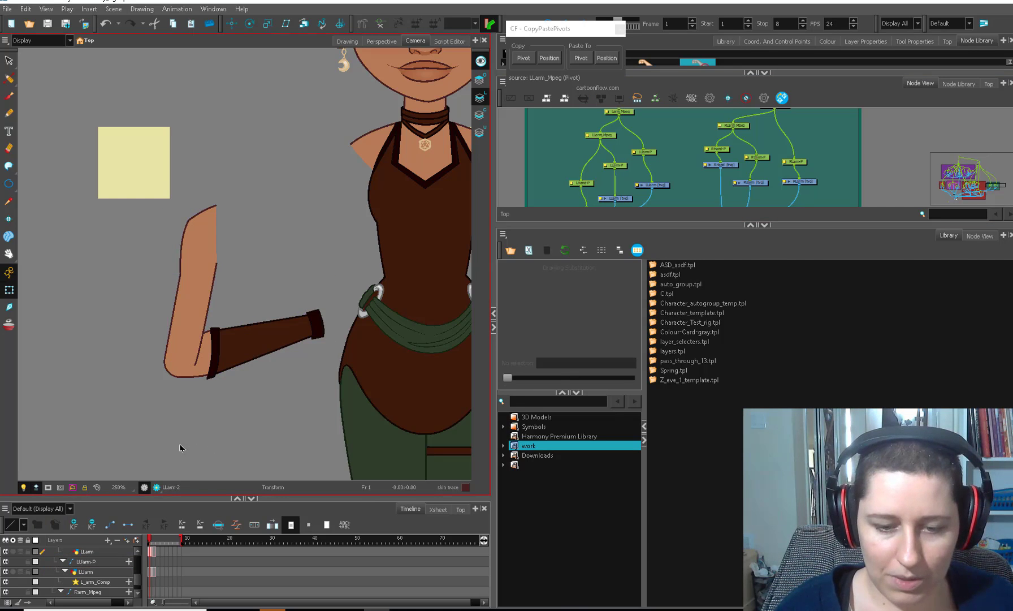
left_click(217, 351)
left_click(237, 431)
left_click(218, 353)
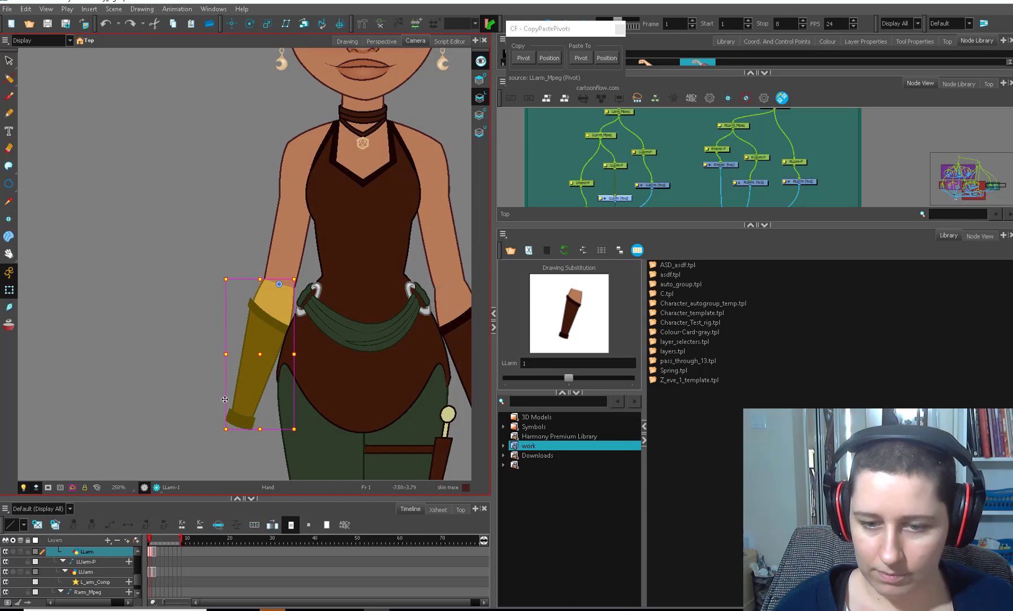
Step: Test the left arm by folding the forearm and rotating the whole arm outward with the elbow bent toward the torso
key("Escape")
key("1")
left_click_drag(295, 400, 221, 415)
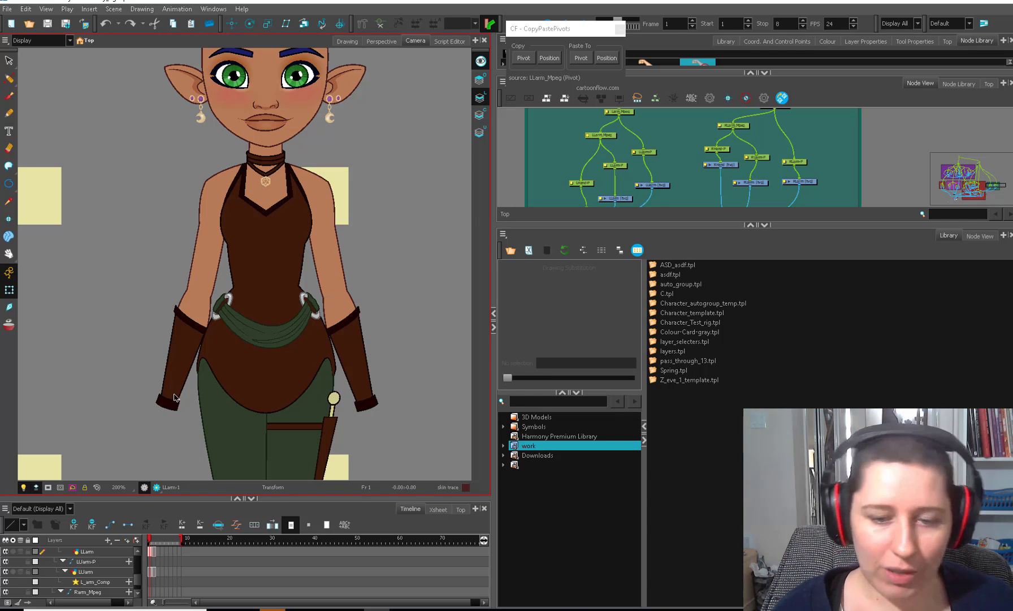
left_click(175, 398)
key("1")
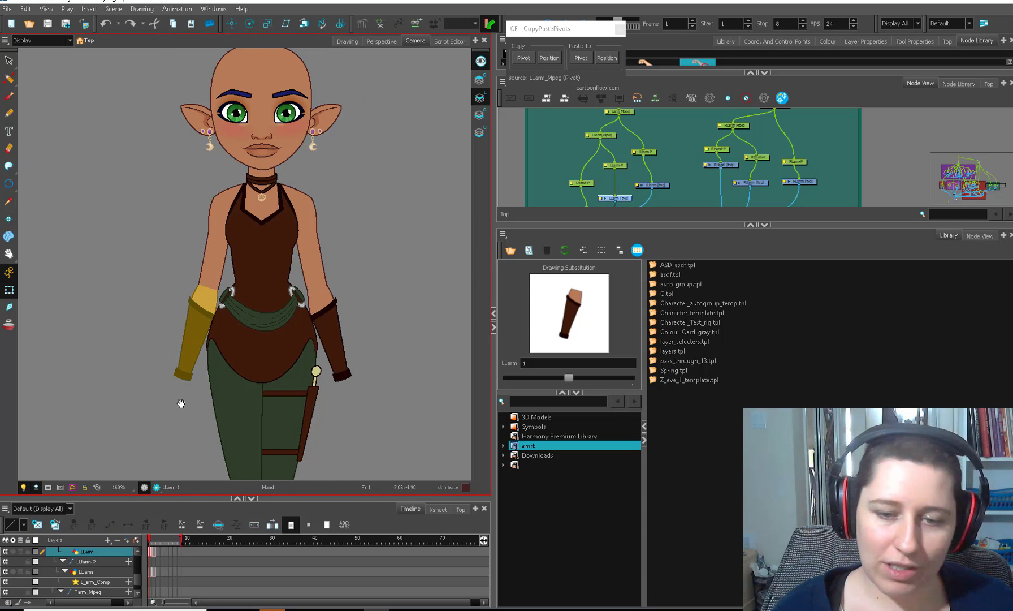
left_click_drag(181, 403, 229, 262)
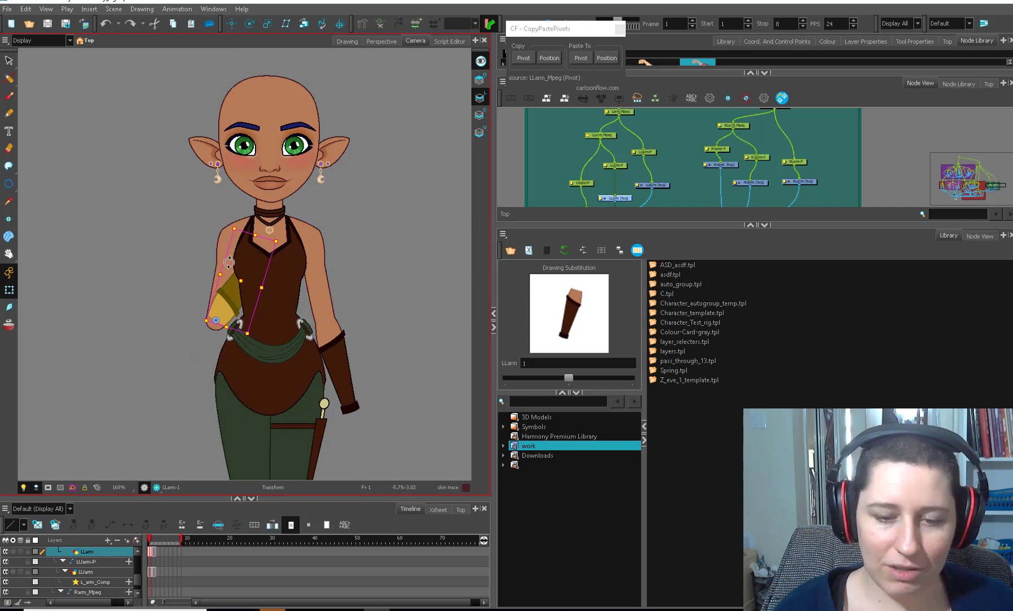
left_click_drag(256, 337, 252, 349)
left_click_drag(253, 349, 241, 356)
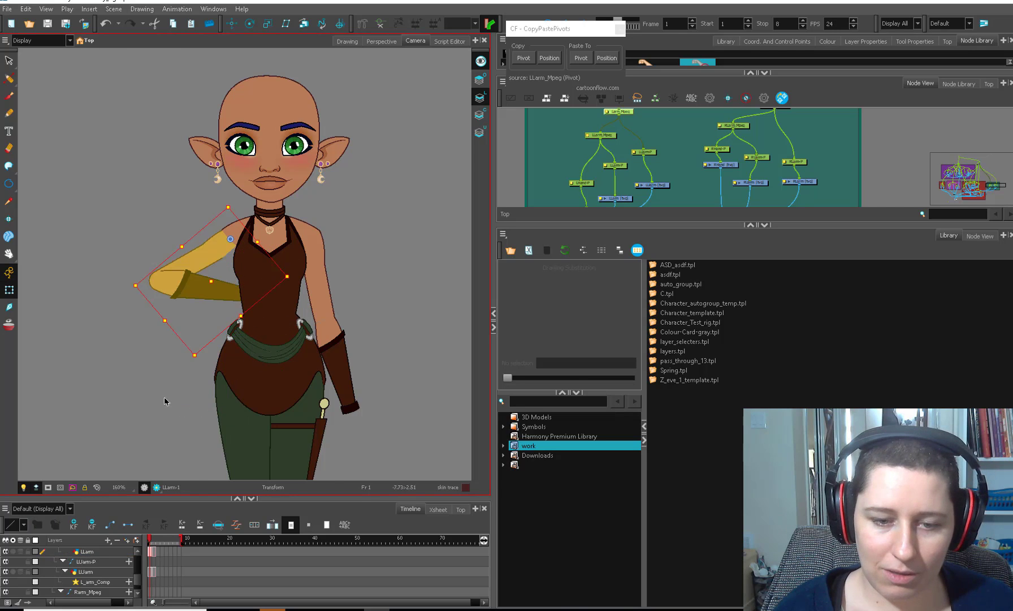
left_click(164, 396)
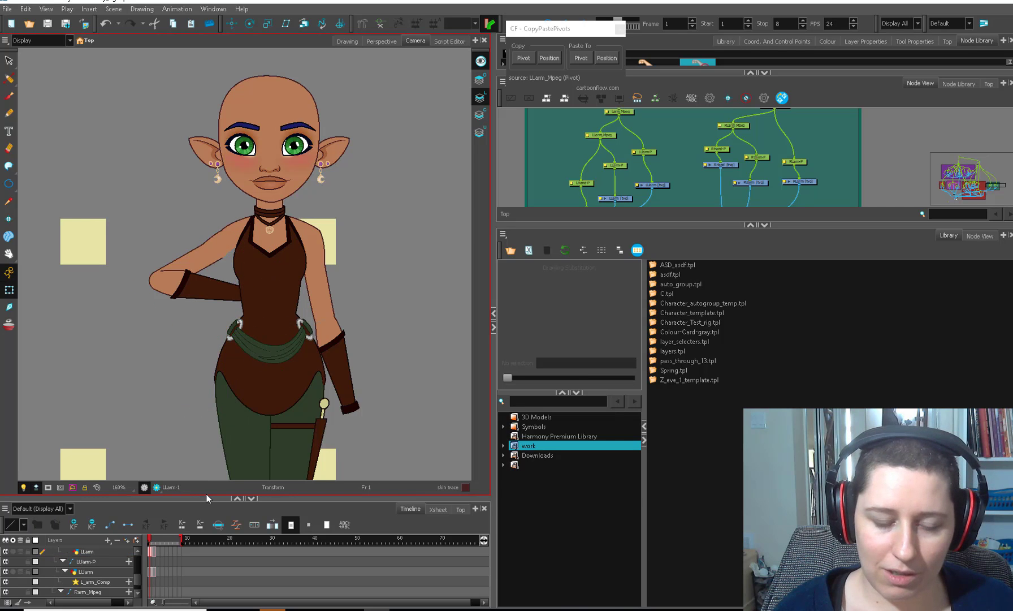
Step: Check the bent elbow up close and reset the forearm and the whole left arm to their rest pose
key("2")
key("2")
left_click(181, 314)
key("1")
key("1")
key("1")
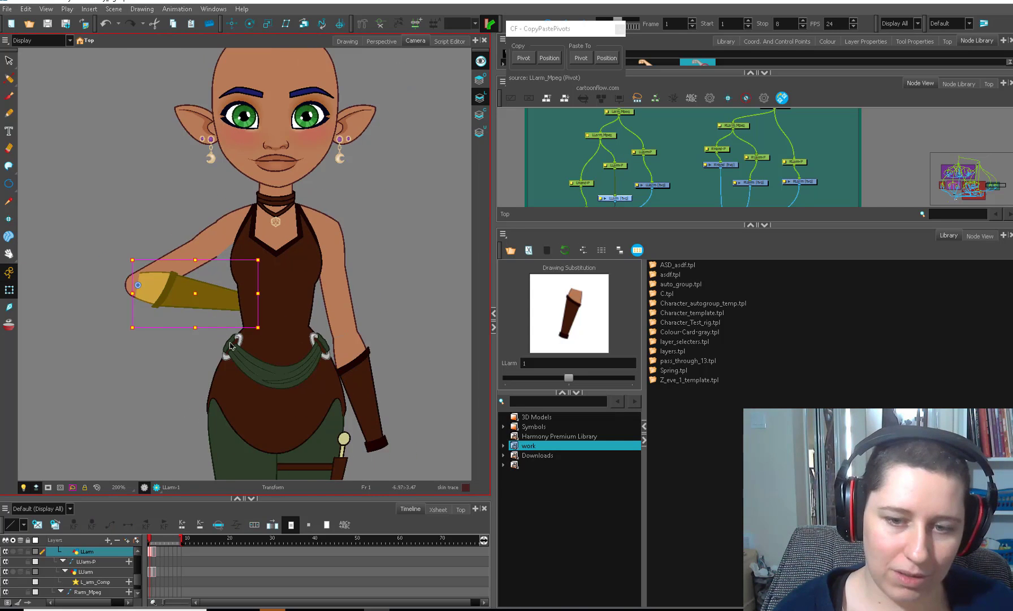
left_click(230, 268)
left_click(219, 283)
key("b")
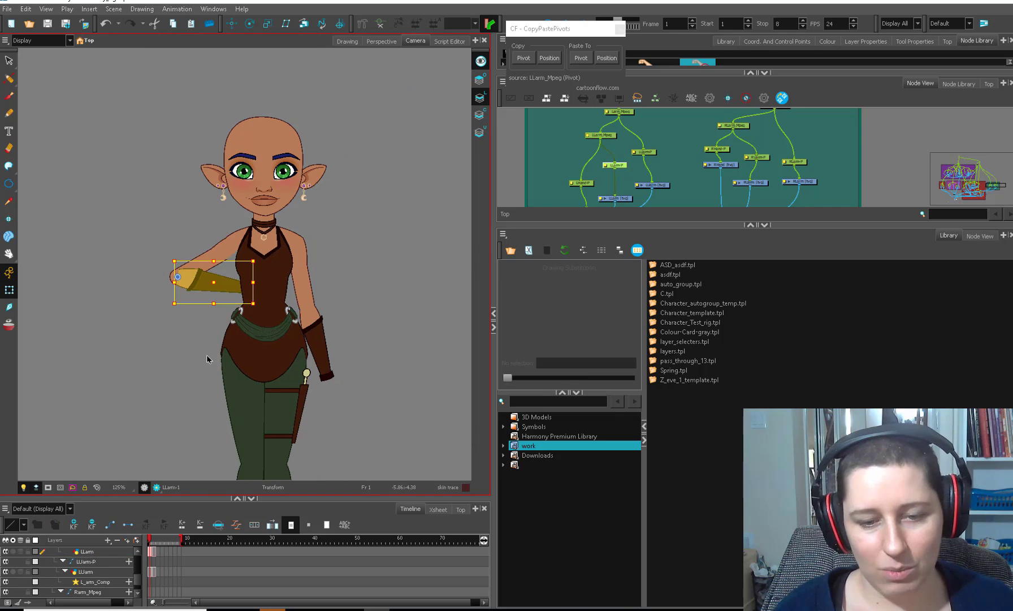
key("4")
key("b")
key("b")
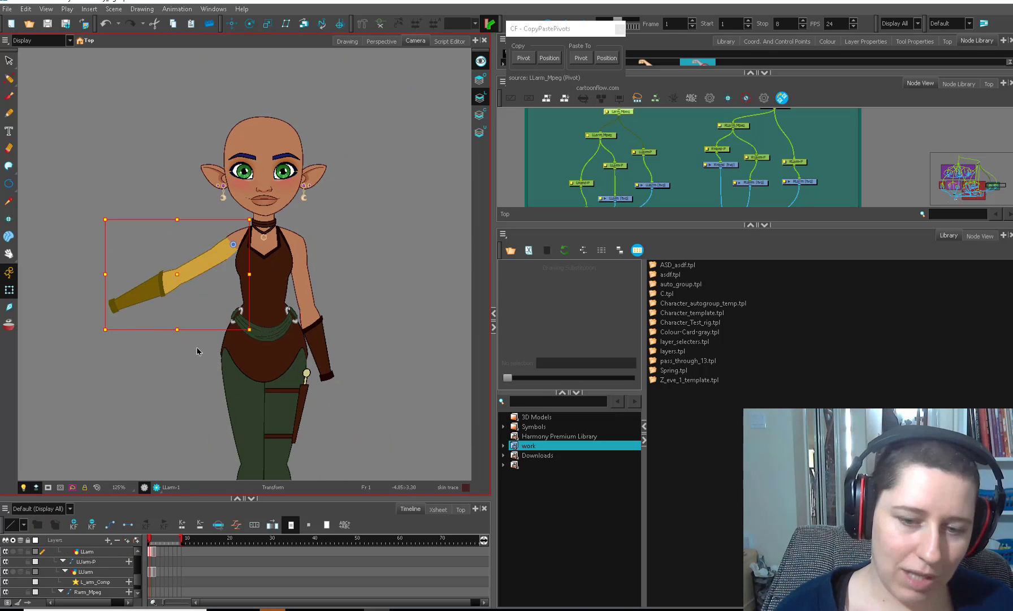
key("r")
key("2")
left_click(153, 362)
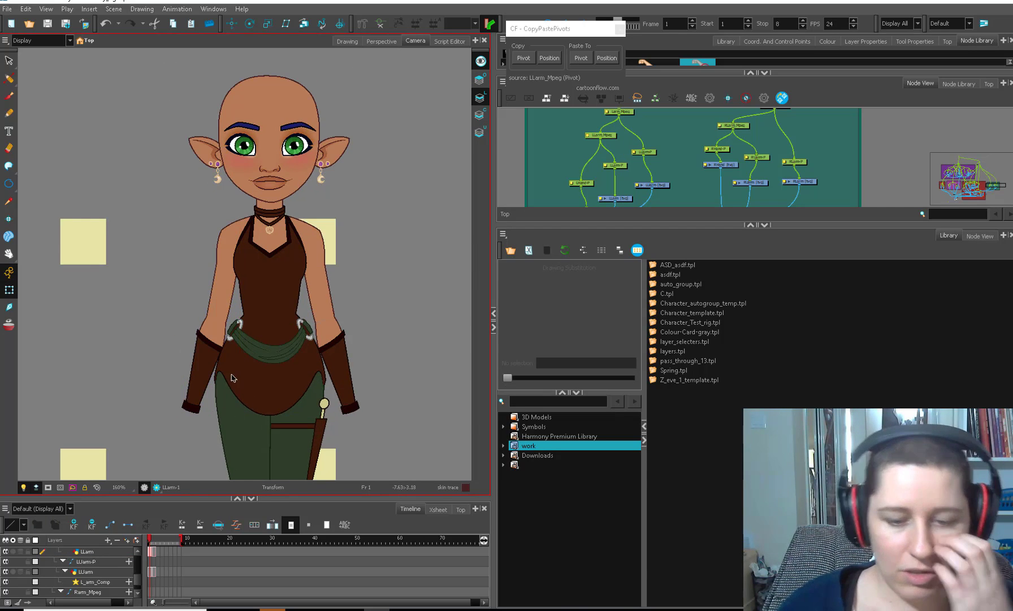
Step: Examine the left arm in its rest pose and the right forearm's drawing and pivot
left_click(216, 352)
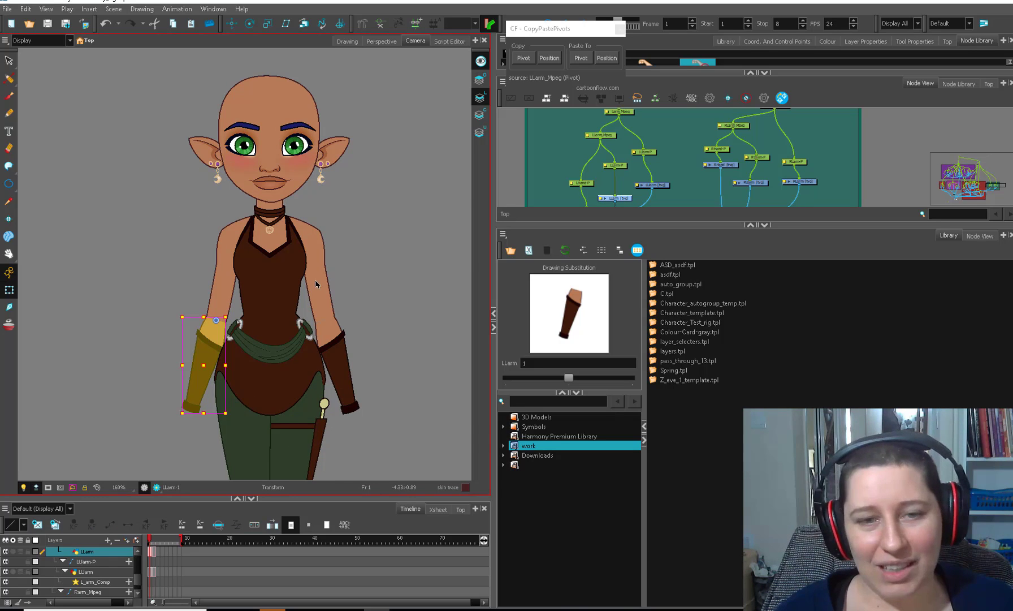
key("2")
key("2")
key("Escape")
key("space")
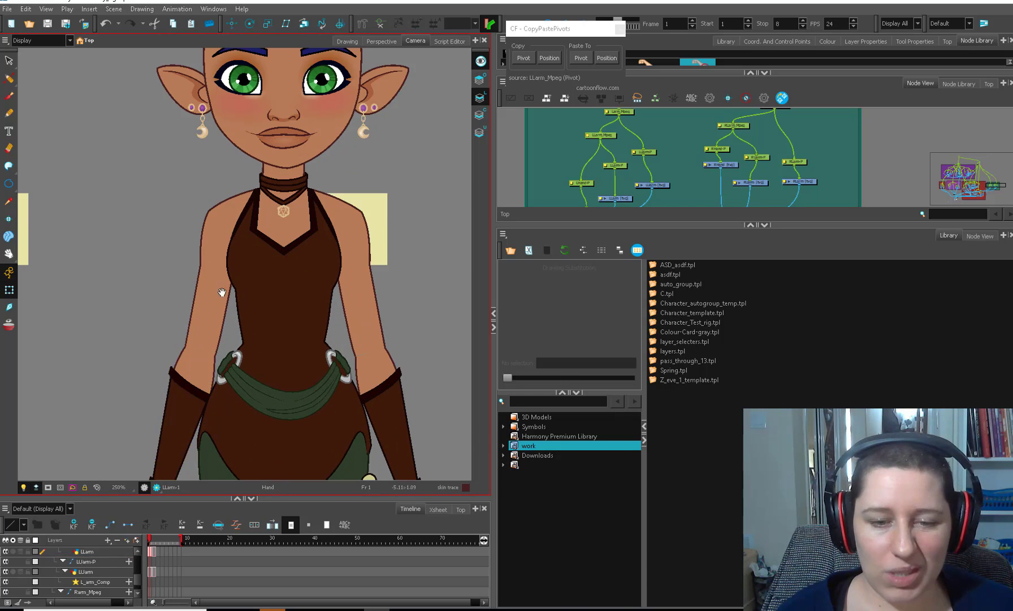
left_click_drag(222, 292, 236, 363)
left_click(233, 322)
key("b")
key("b")
mouse_move(260, 260)
left_mouse_down()
mouse_move(275, 319)
mouse_move(280, 283)
mouse_move(265, 261)
left_mouse_up()
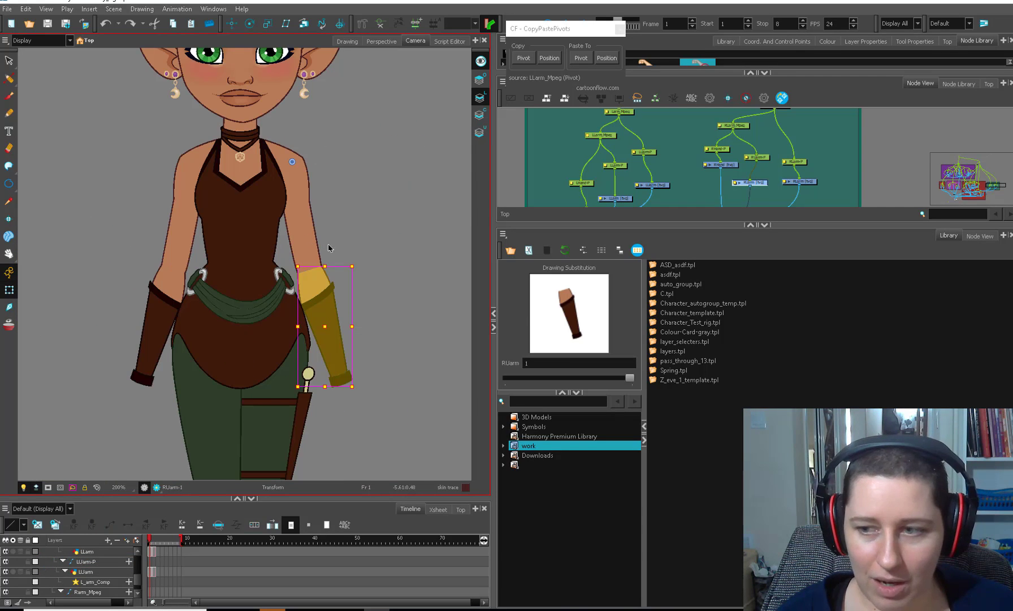
Step: Enlarge the node view and tidy the left arm's nodes inside the arms backdrop, placing the LUarm drawing below its peg
left_click_drag(554, 225, 537, 396)
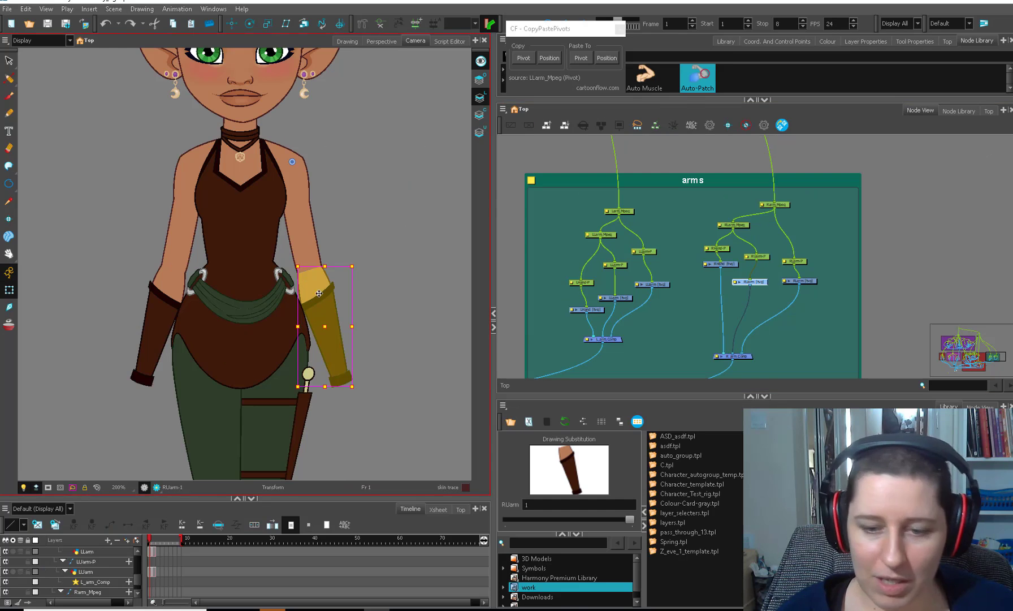
left_click_drag(364, 300, 358, 354)
left_click_drag(655, 196, 585, 311)
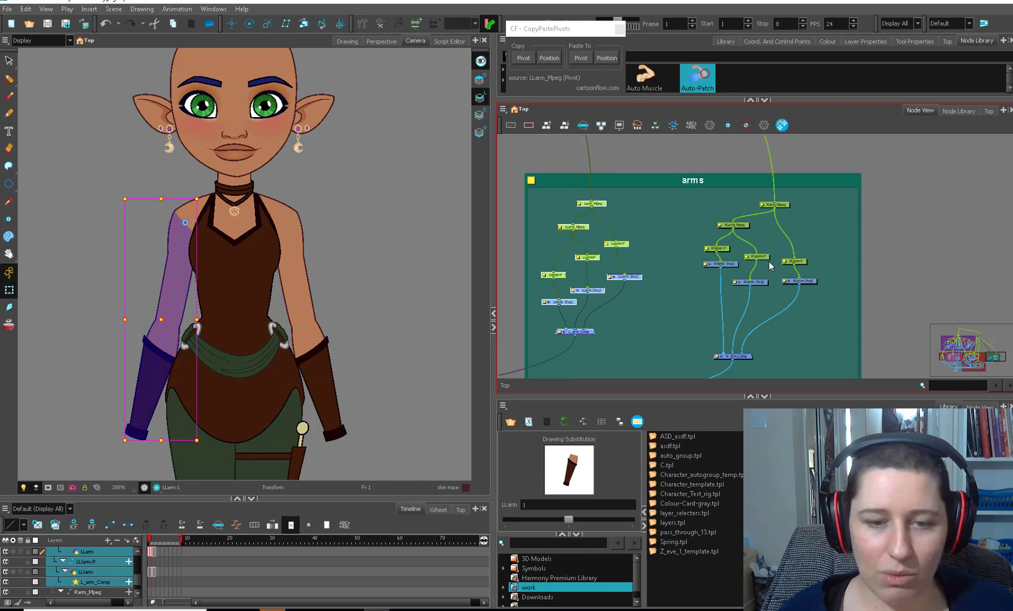
left_click_drag(601, 204, 603, 218)
left_click(624, 223)
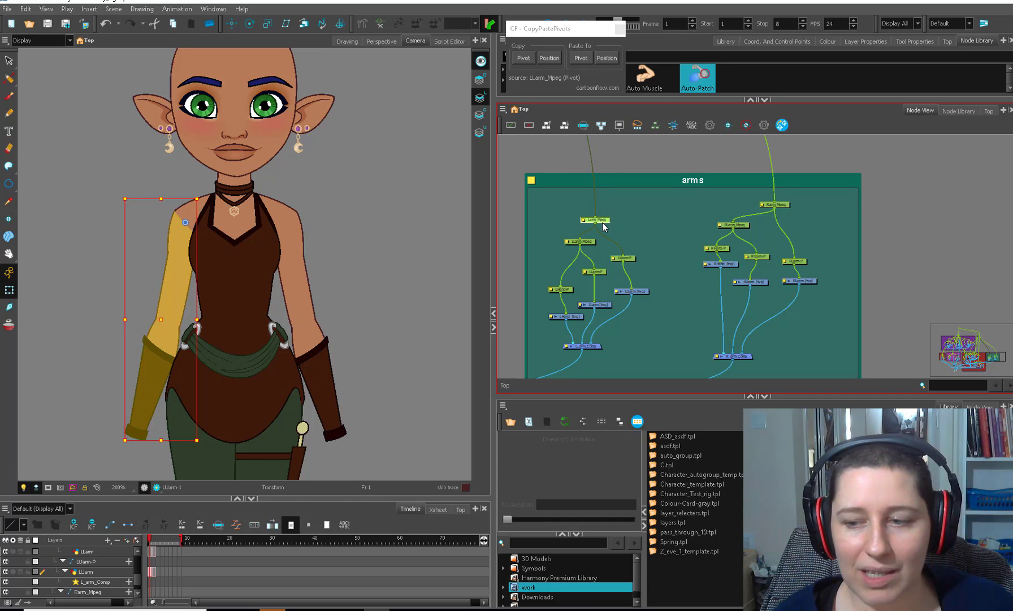
left_click_drag(642, 292, 633, 294)
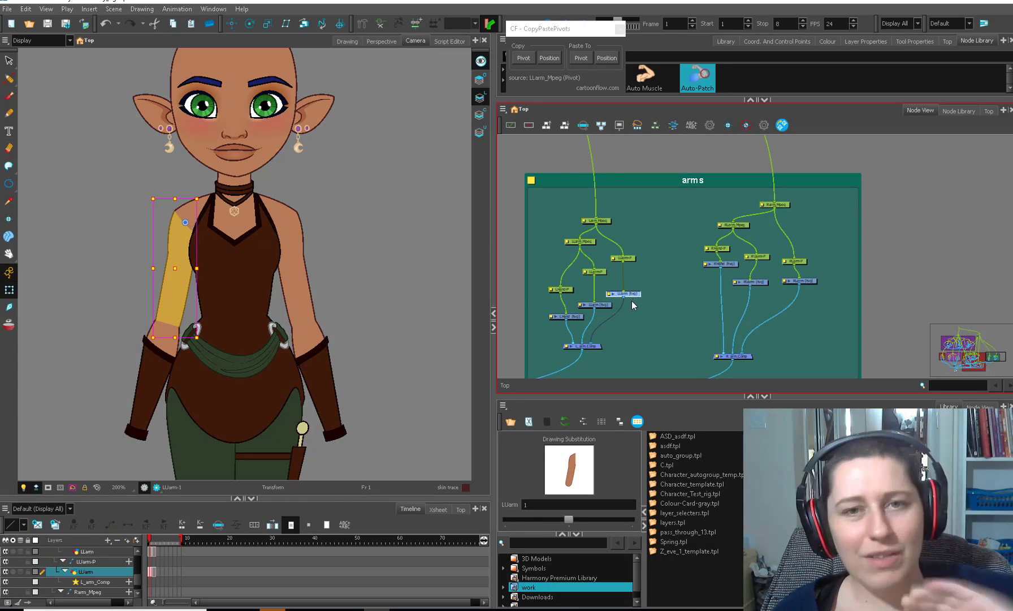
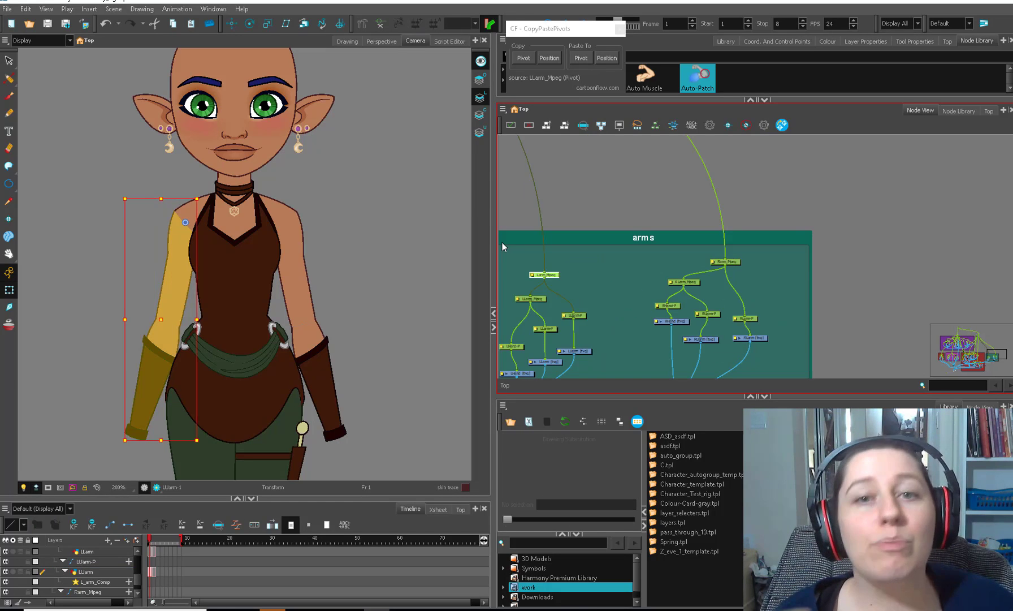
left_click(606, 332)
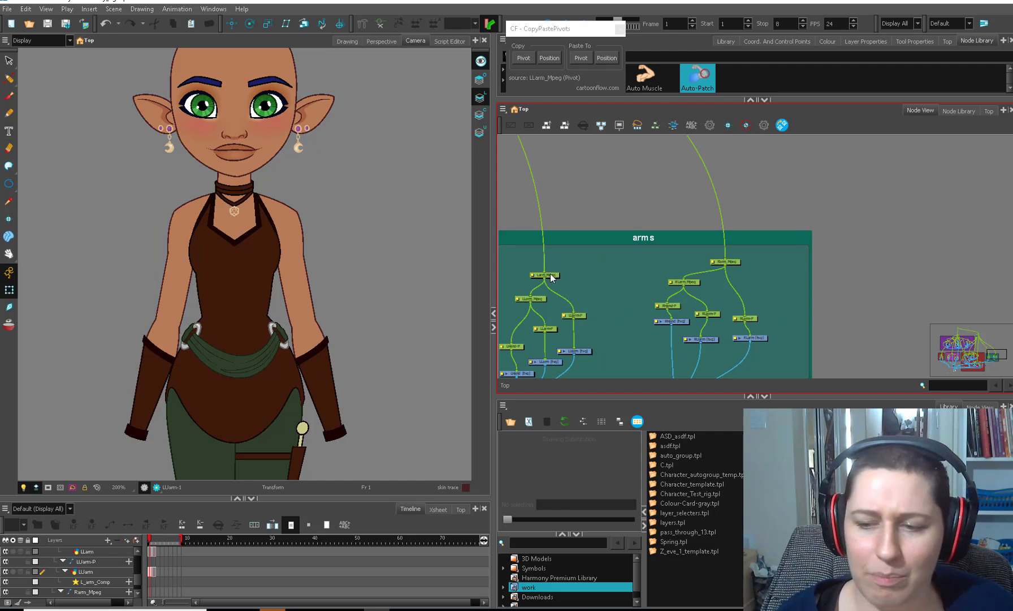
Step: Tidy the arms backdrop by straightening the left and right arm master pegs above their child nodes
left_click_drag(549, 273, 553, 277)
left_click(732, 266)
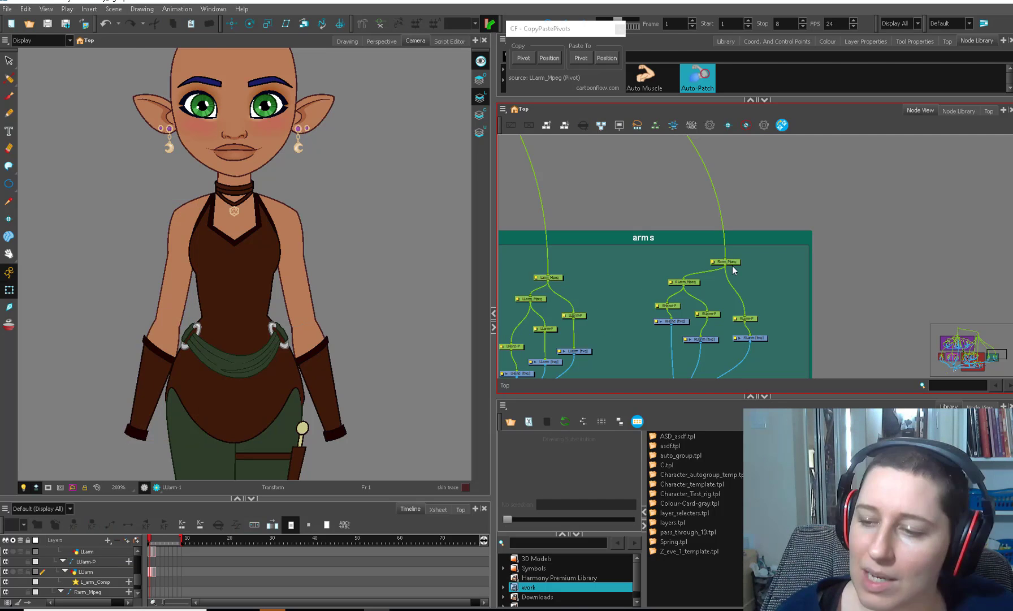
left_click(732, 263)
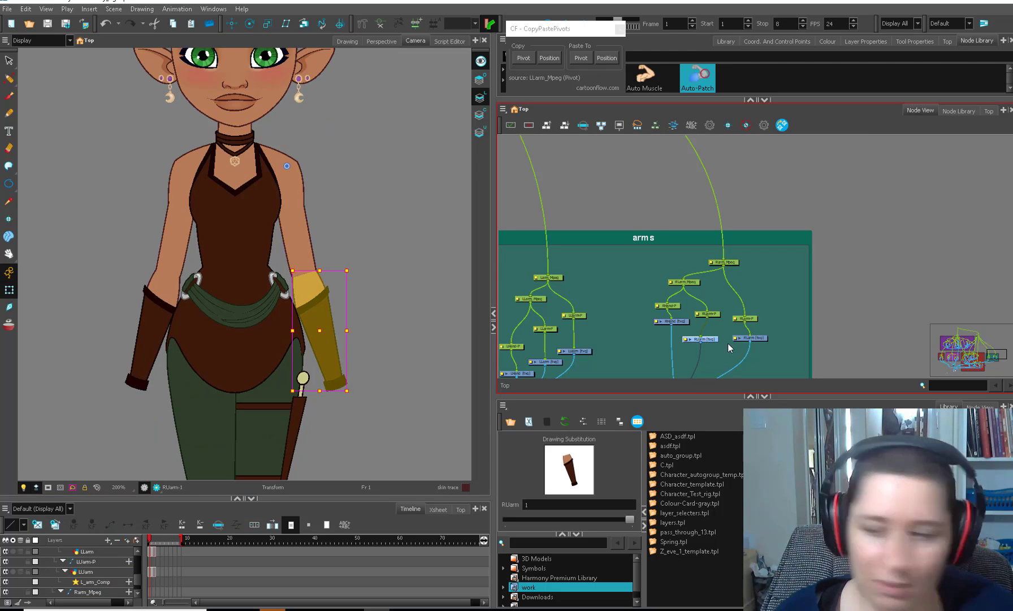
Step: Focus on the right forearm drawing and place an elbow circle with a centre dot at its upper edge
key("o")
left_click_drag(745, 334, 594, 317)
key("2")
key("2")
key("2")
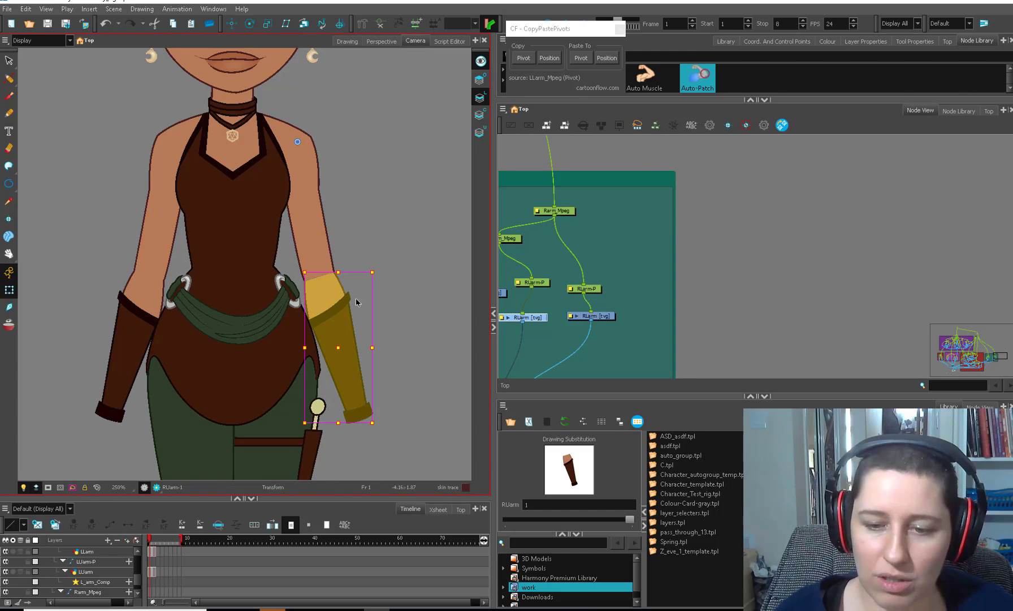
key("alt+s")
key("2")
key("2")
left_click_drag(378, 276, 320, 306)
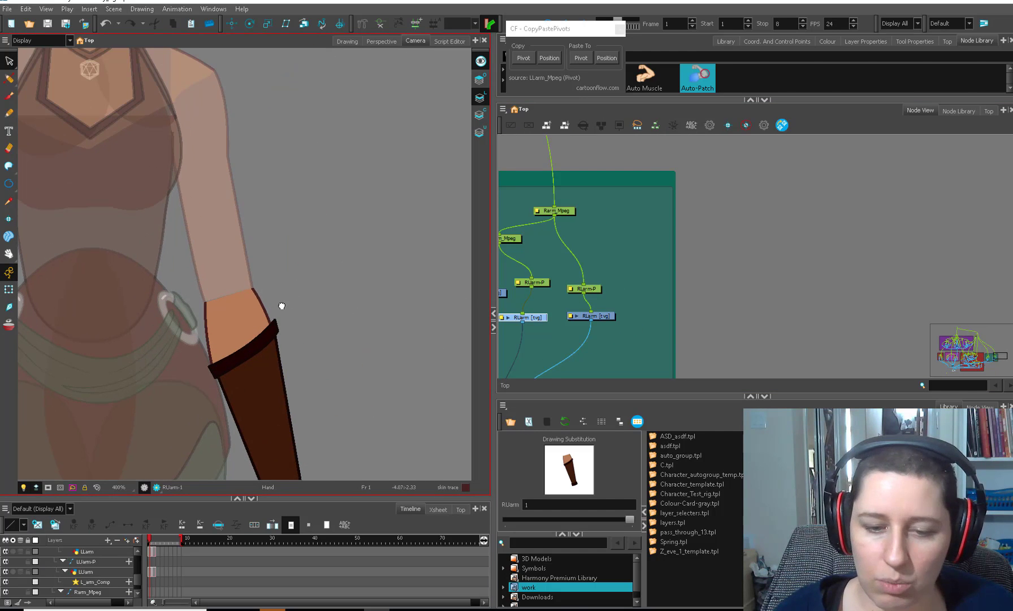
key("2")
key("2")
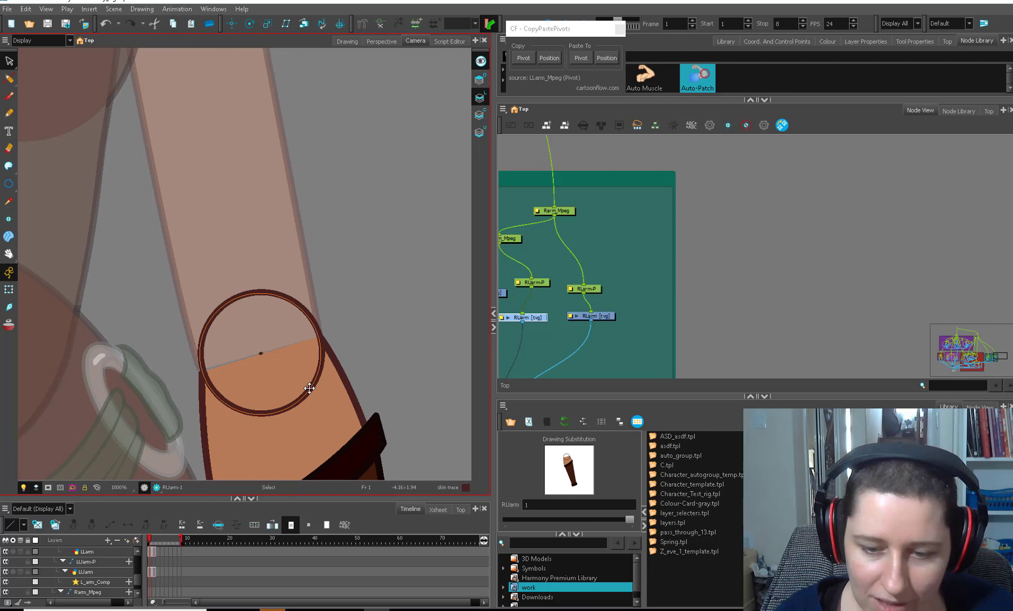
Step: Fit the elbow circle to the width of the right arm and select its centre dot
left_click(310, 387)
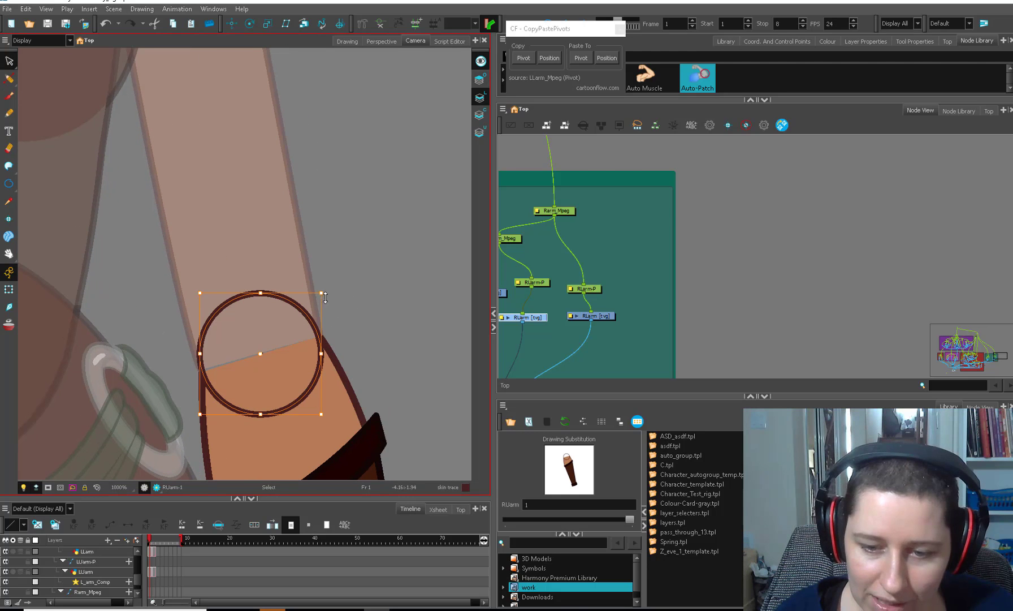
left_click_drag(323, 291, 323, 292)
scroll(272, 339, "up", 5)
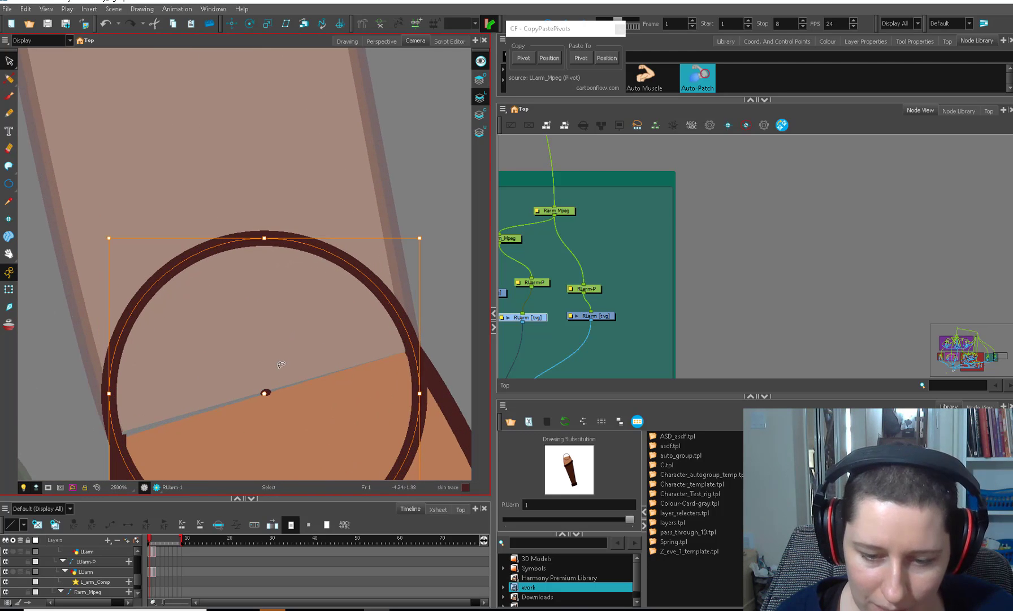
left_click(272, 386)
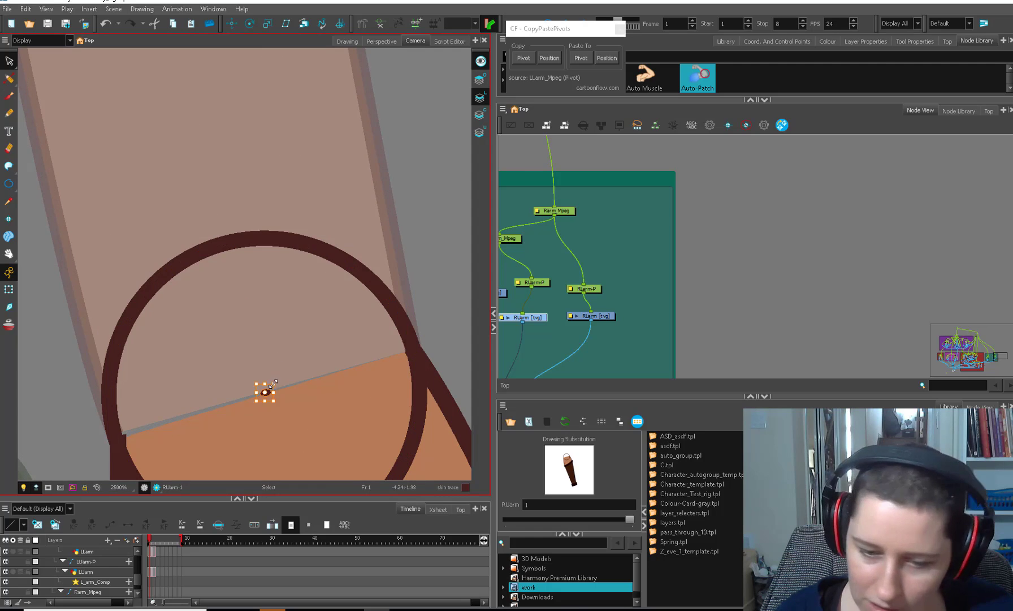
key("1")
key("1")
Step: Try to flip the right forearm drawing horizontally with the Reposition All Drawings tool
left_click(10, 63)
left_click(61, 82)
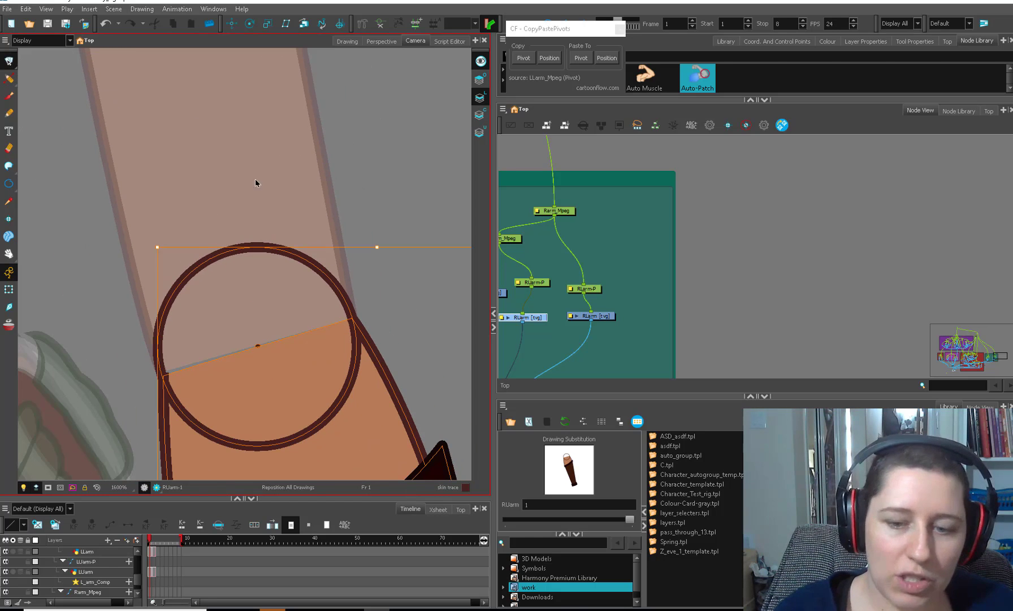
key("1")
key("1")
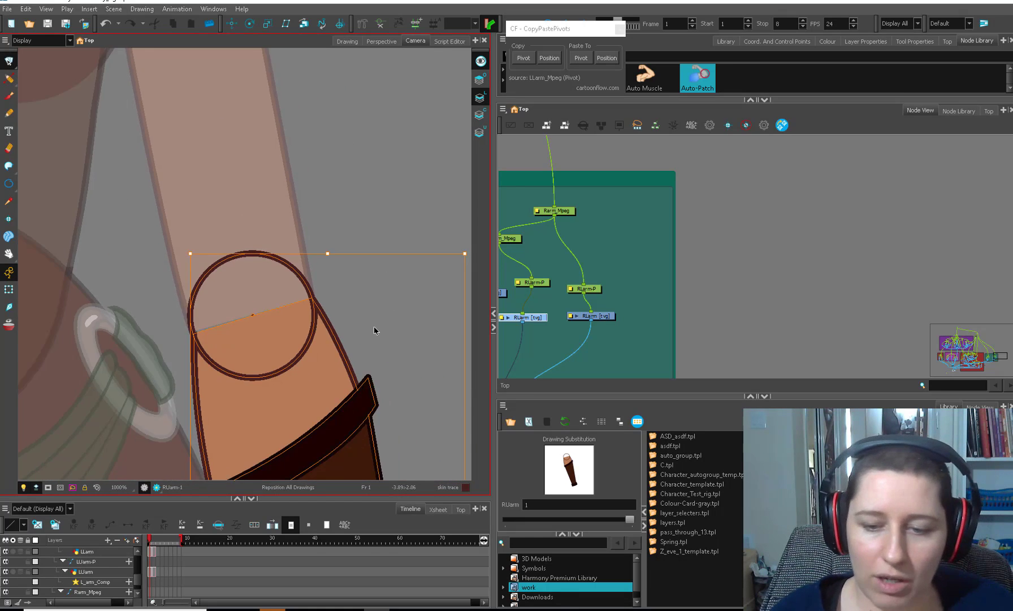
scroll(374, 331, "down", 5)
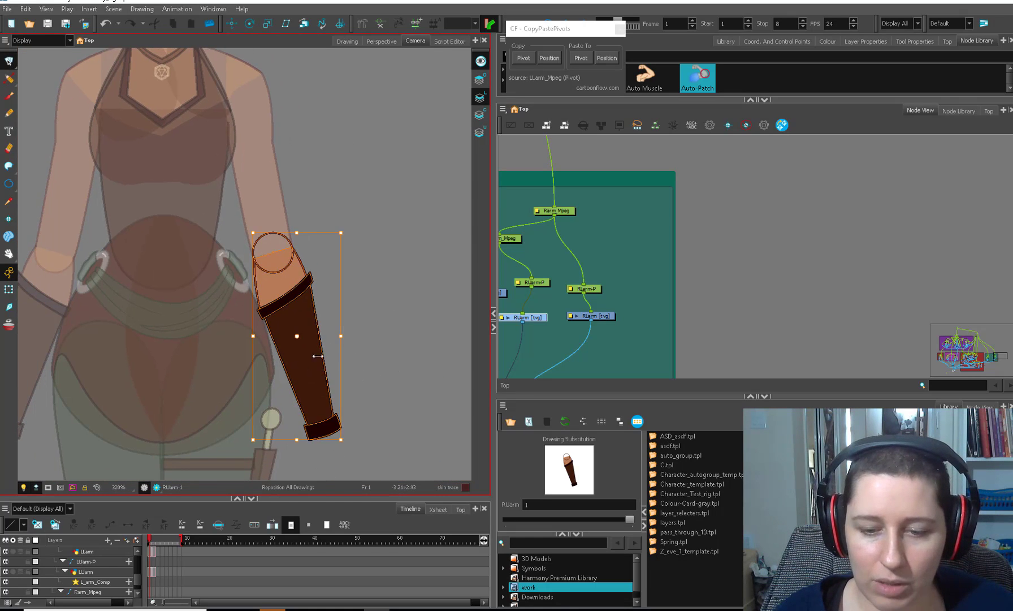
left_click_drag(341, 337, 250, 353)
key("ctrl+z")
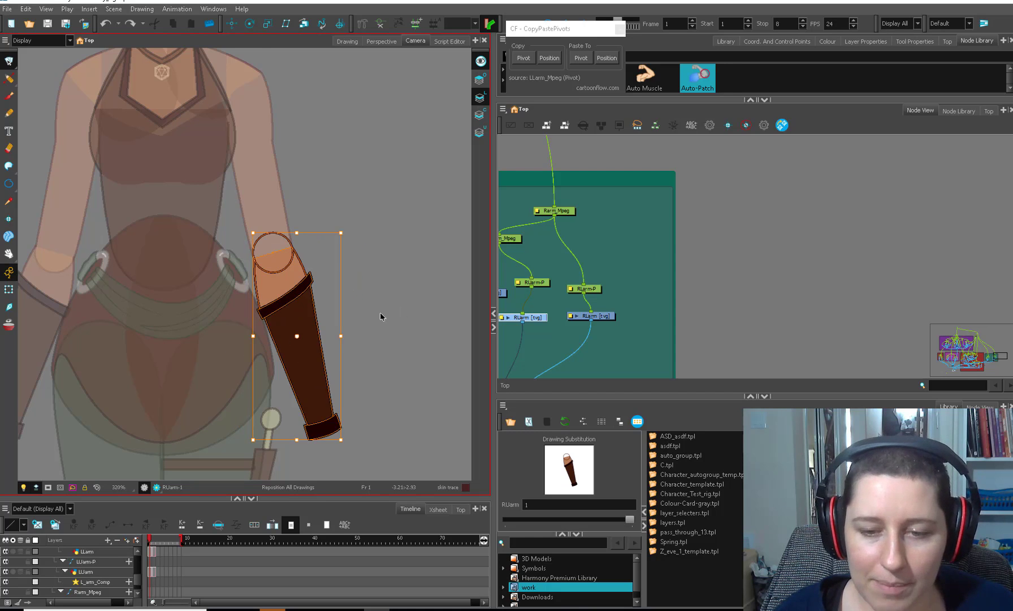
Step: Move the elbow circle and its centre dot slightly down to align with the right forearm's edges
key("2")
key("2")
key("2")
key("alt+q")
left_click_drag(365, 227, 333, 292)
key("2")
key("2")
key("2")
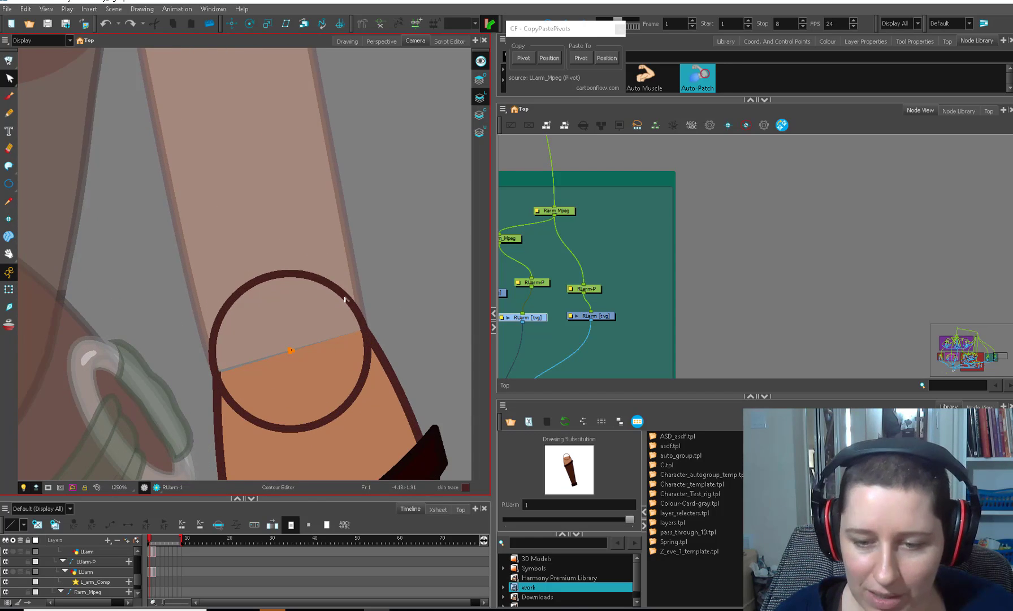
key("2")
left_click(304, 372)
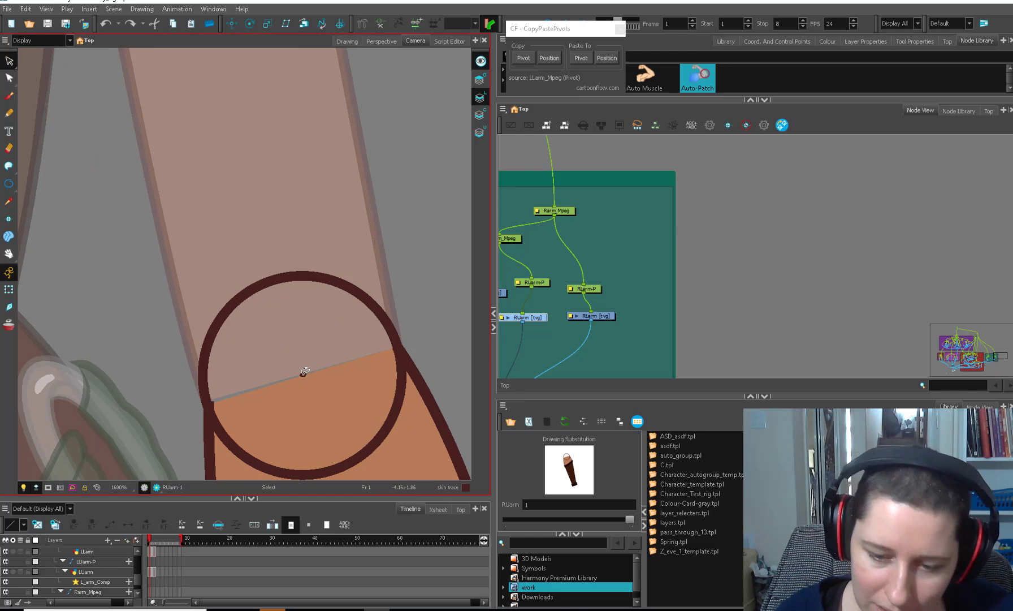
left_click(394, 321, "shift")
left_click_drag(390, 326, 394, 336)
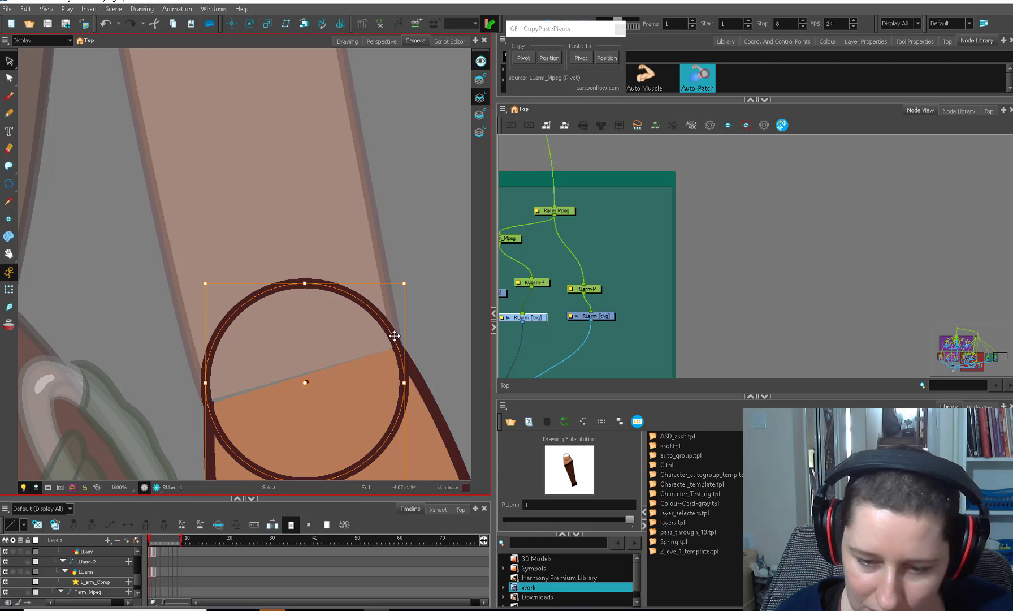
Step: Copy the elbow circle and centre dot from the right forearm into the right upper arm drawing
key("1")
key("1")
key("ctrl+c")
left_click(226, 226)
key("ctrl+v")
Step: Reshape the lower fill edge of the right upper arm so that it reaches down to the elbow arc
key("alt+q")
key("2")
left_click_drag(243, 341, 281, 444)
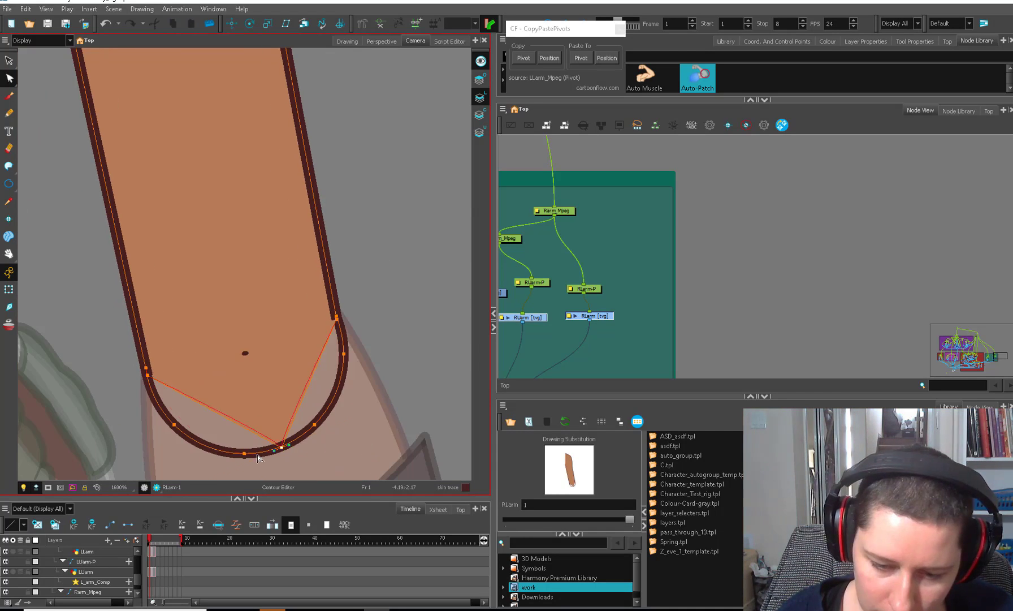
key("2")
key("2")
key("1")
Step: Reduce the elbow circle in the right forearm drawing to its upper arc
left_click_drag(526, 317, 532, 314)
key("2")
key("alt+s")
left_click(316, 289)
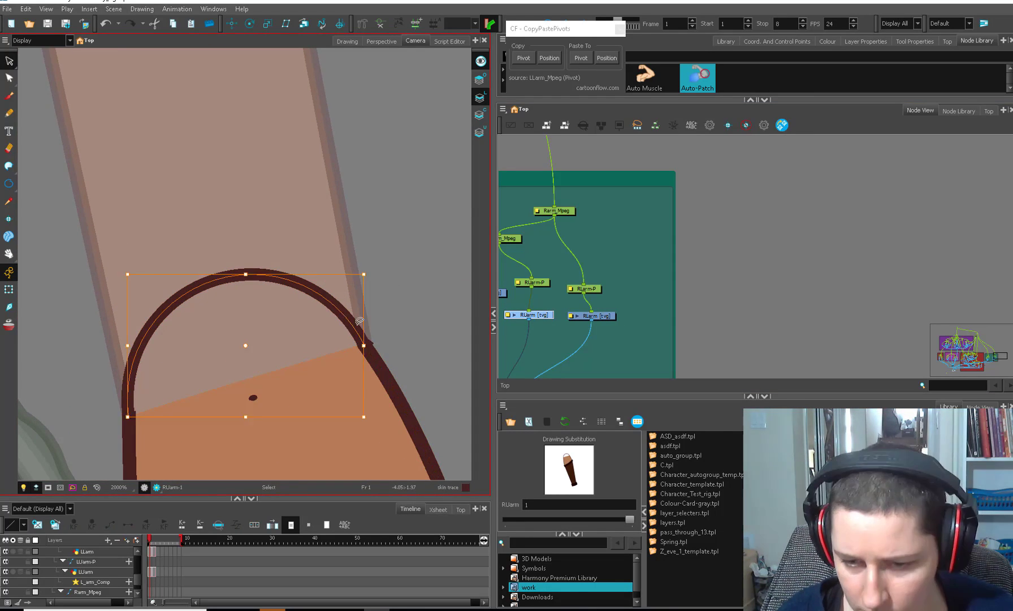
Step: Refine the points around the right forearm's elbow arc and centre dot with the Contour Editor
key("alt+q")
left_click(366, 346)
key("2")
left_click(287, 420)
key("2")
left_click_drag(276, 429, 281, 438)
key("1")
key("1")
key("alt+q")
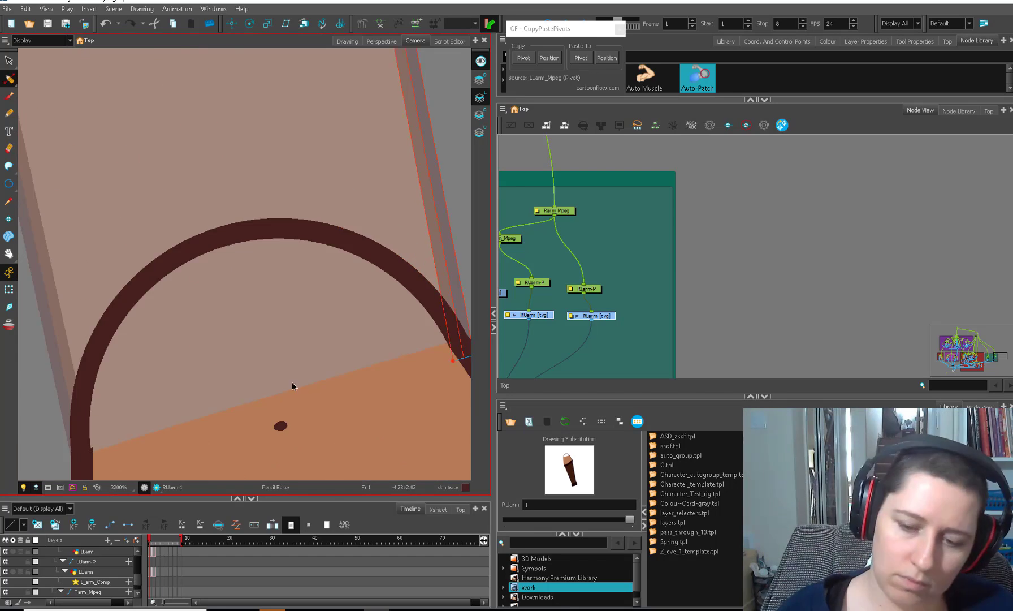
Step: Pull the right forearm's upper fill edge up to the elbow arc to form a rounded joint
left_click_drag(292, 382, 283, 233)
key("2")
key("2")
left_click(247, 367)
left_click(261, 372)
key("1")
key("1")
Step: Select the right upper arm at frame 2 and delete the extra elbow artwork from its drawing
left_click(150, 571)
left_click(153, 572)
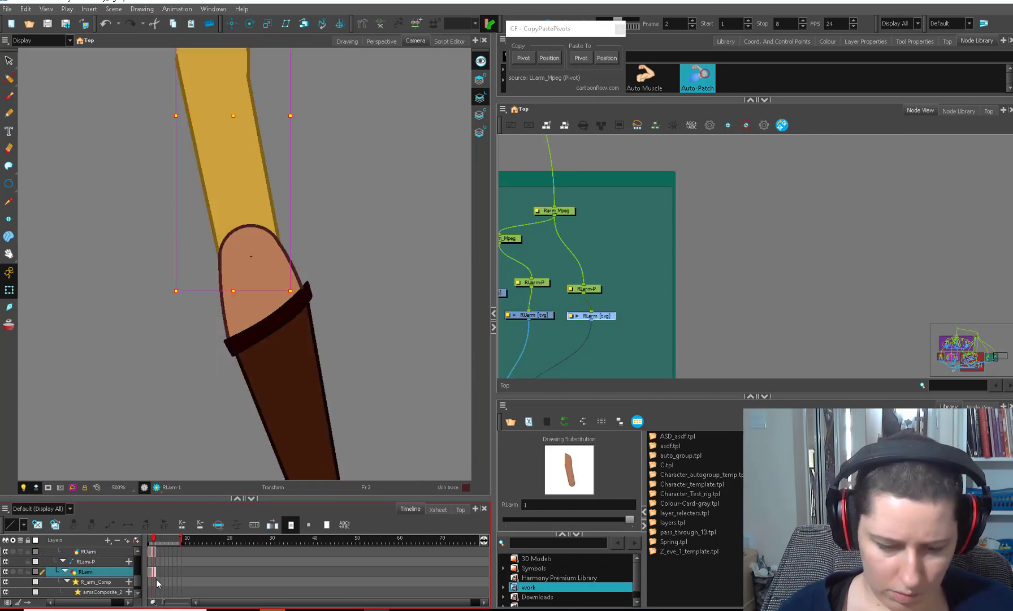
key("alt+q")
key("2")
left_click(153, 572)
key("alt+s")
key("Delete")
Step: Test the frame 2 elbow overlap by moving the left forearm away from its upper arm and undoing the move
key("1")
key("1")
key("1")
key("1")
key("1")
key("shift+t")
left_click(271, 351)
left_click_drag(190, 350, 335, 350)
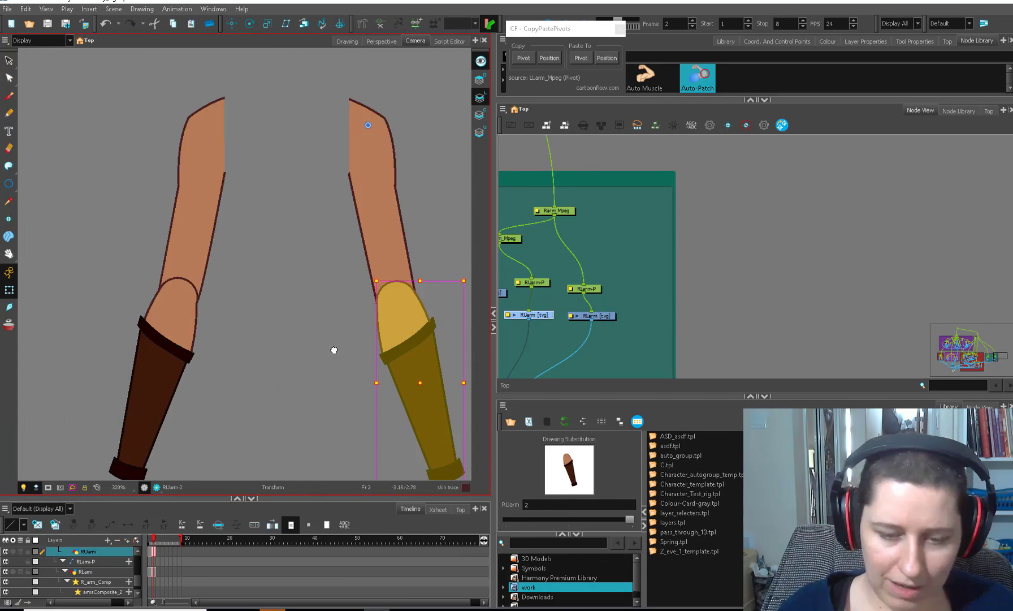
key("2")
left_click(168, 332)
left_click_drag(168, 331, 156, 469)
key("ctrl+z")
Step: Test the frame 1 elbow overlaps by moving the left and right forearms and undoing the move
left_click(150, 540)
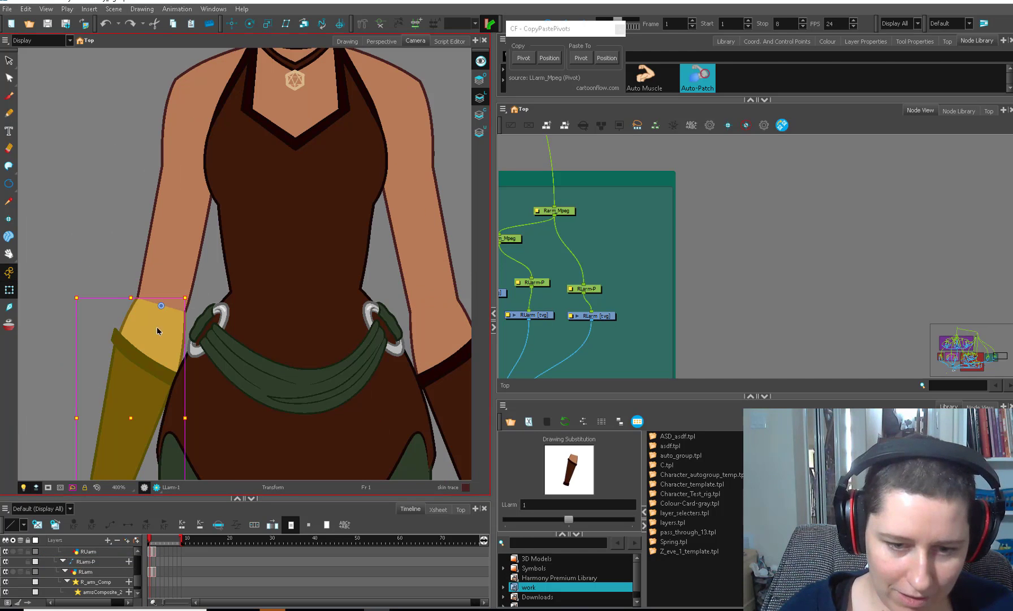
left_click_drag(159, 331, 121, 478)
left_click_drag(435, 344, 262, 341)
left_click_drag(271, 333, 259, 308)
key("ctrl+z")
Step: Inspect the rounded elbow end of the right upper arm on frame 1 and its fit in the whole arm
left_click(256, 268)
key("alt+q")
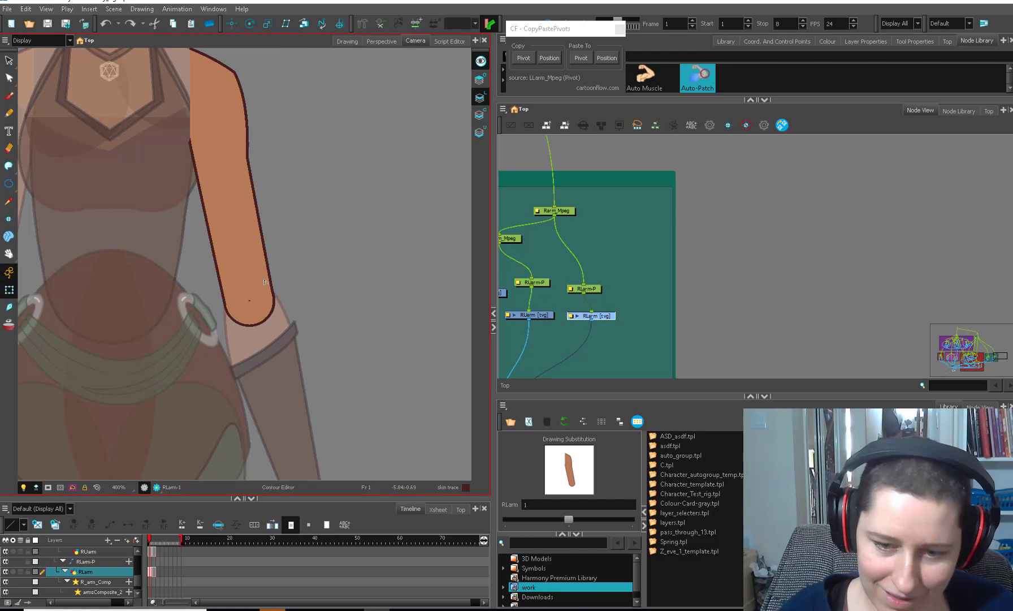
key("shift+t")
left_click(320, 284)
key("1")
key("1")
key("1")
key("1")
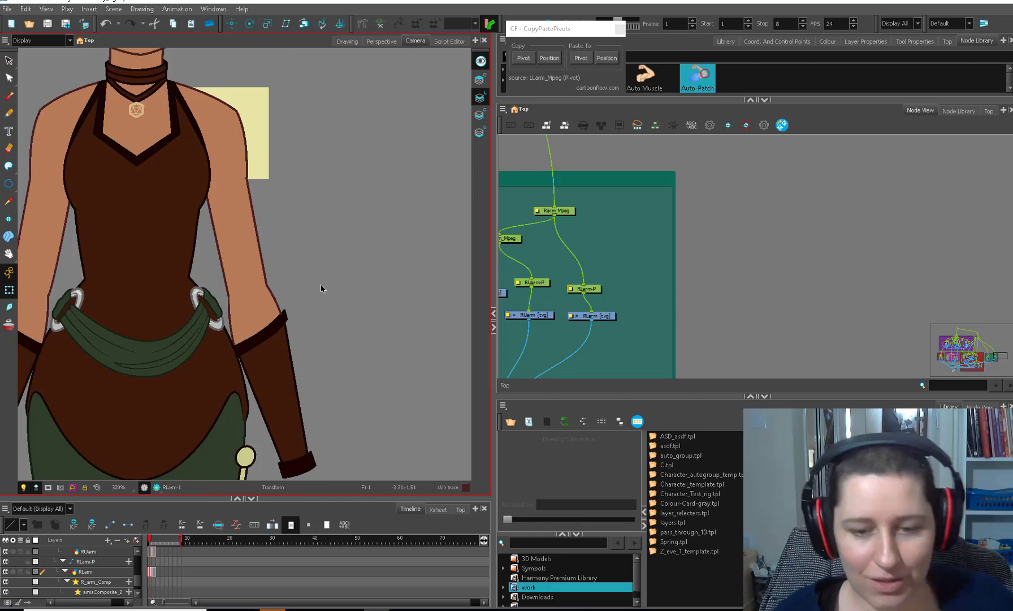
Step: Move the right forearm down, clear of the upper arm, to expose the elbow's centre dot
left_click_drag(301, 310, 333, 315)
left_click(510, 238)
key("2")
key("2")
key("2")
left_click_drag(215, 332, 236, 404)
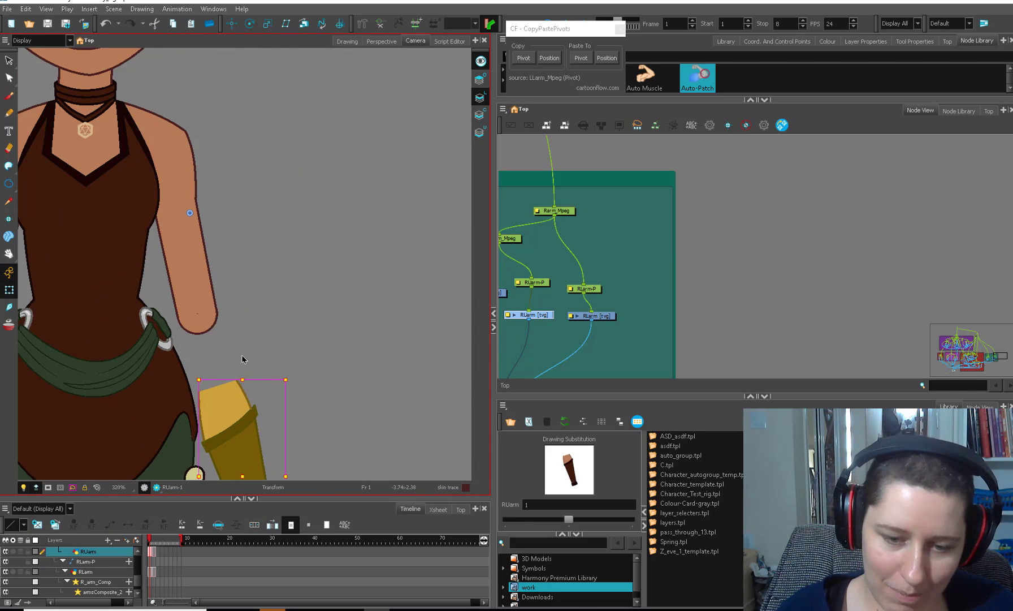
Step: Place the pivot of the right forearm's peg on the centre dot at the elbow with the Rotate tool
key("2")
left_click_drag(337, 278, 380, 287)
key("2")
left_click(542, 280)
left_click(542, 281)
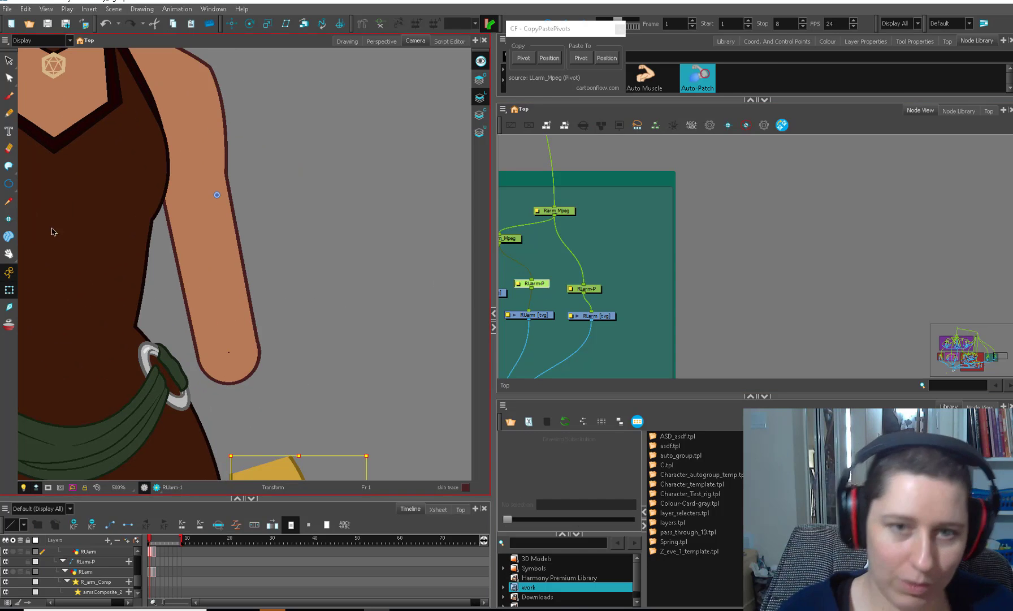
left_click(251, 28)
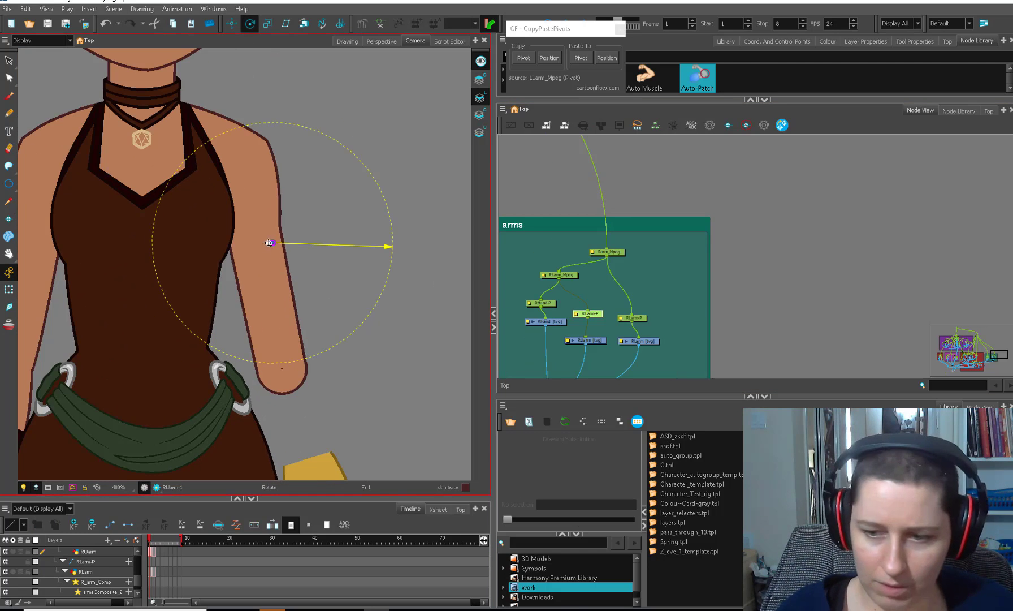
key("2")
key("2")
left_click_drag(288, 230, 252, 311)
key("2")
key("2")
left_click_drag(271, 408, 275, 414)
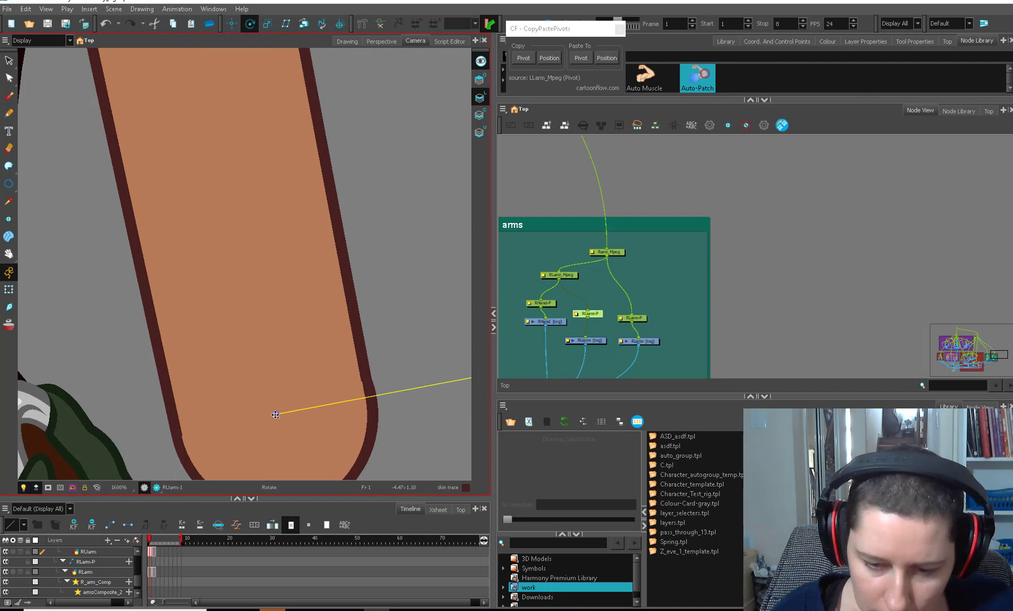
Step: Copy the pivot of the right forearm's peg and paste it onto its parent master peg, RLarm_Mpeg
left_click(595, 318)
left_click(523, 59)
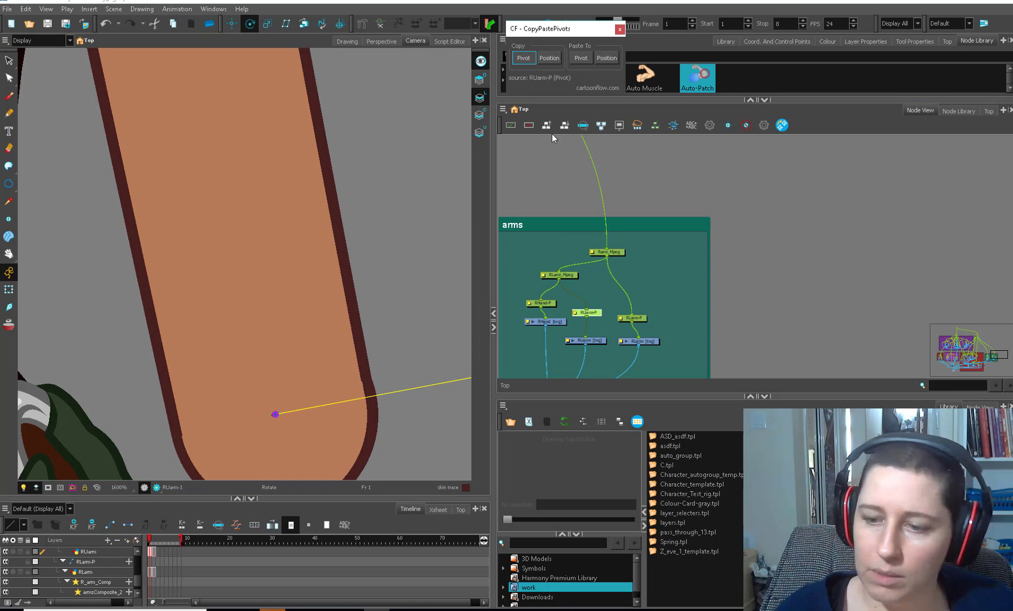
left_click(559, 274)
left_click(578, 58)
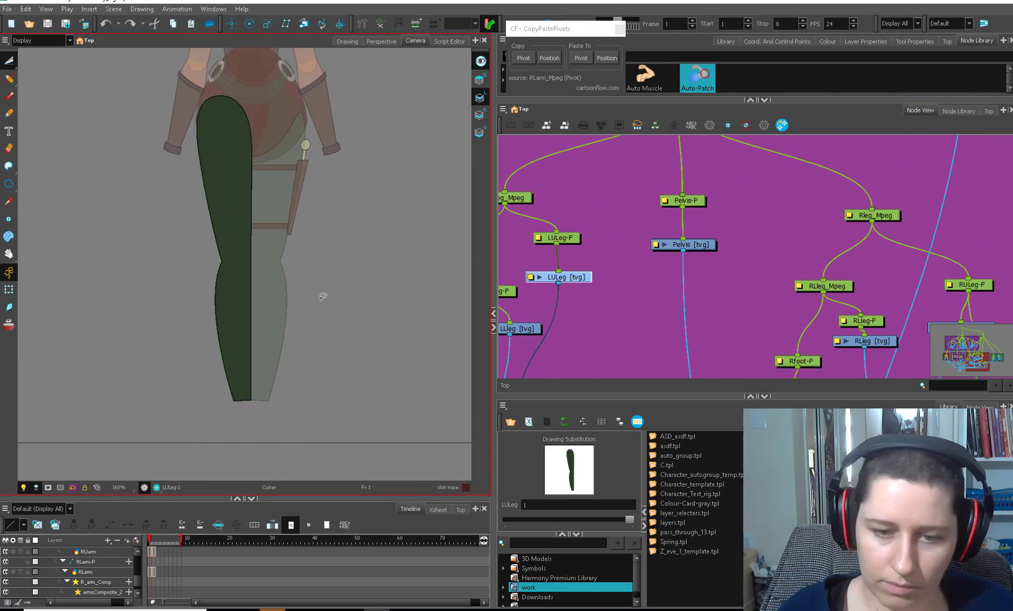
Step: Draw a knee circle with a centre dot on the RULeg drawing and fit it to the leg's lower end
left_click(514, 301)
type("wandHolster")
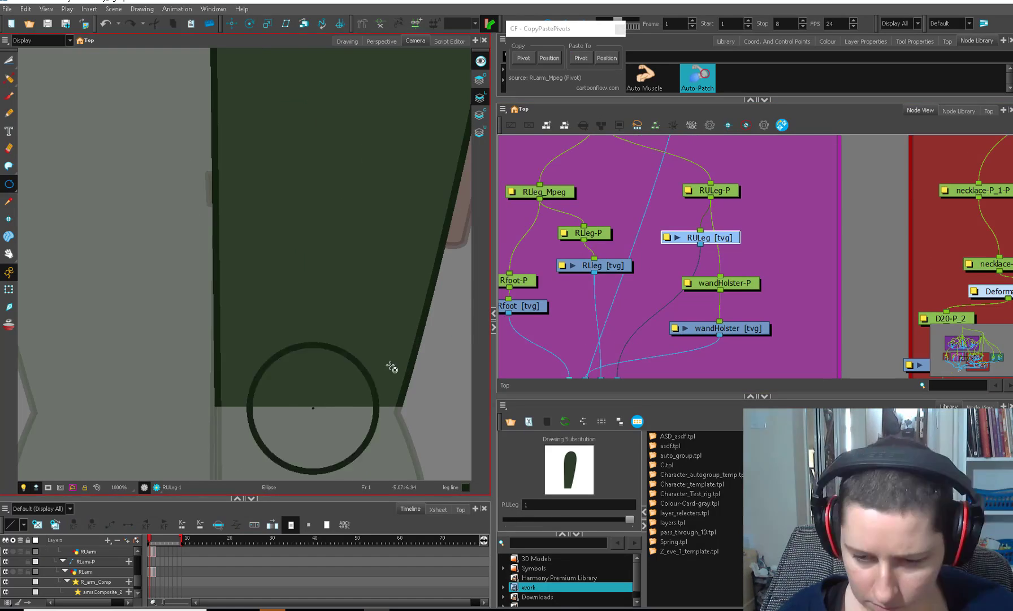
left_click(388, 428)
left_click_drag(386, 431, 386, 433)
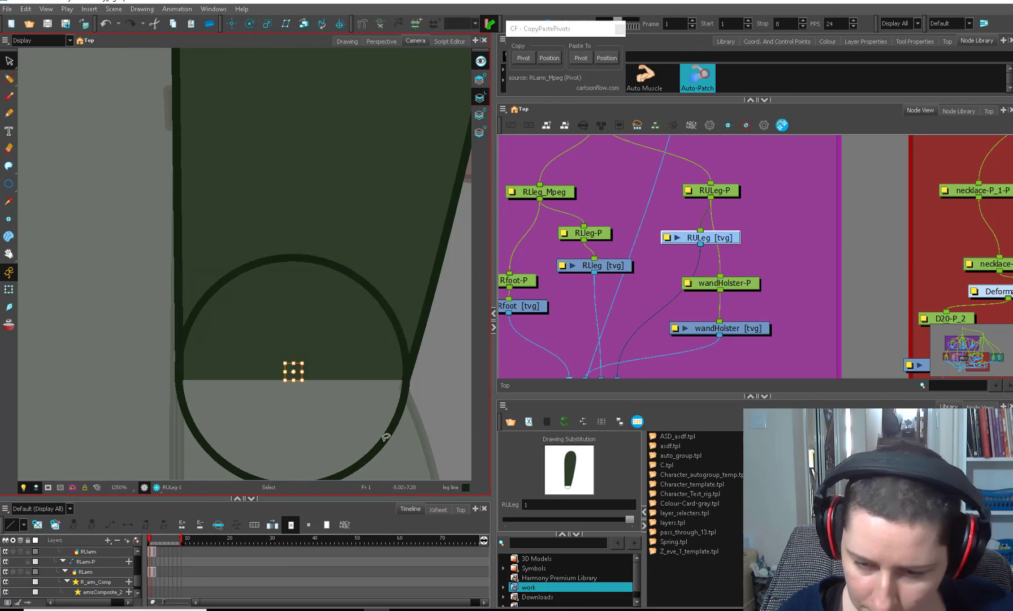
Step: Copy the knee circle and centre dot from the RULeg drawing and paste them into the LULeg drawing
scroll(390, 424, "down", 2)
key("alt+c")
left_click_drag(594, 333, 730, 337)
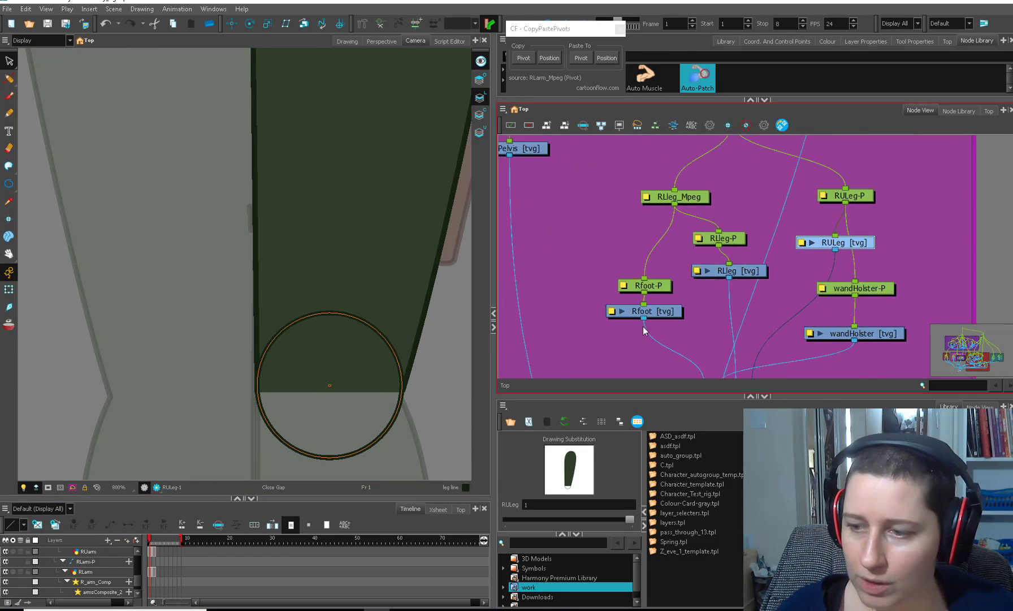
scroll(643, 326, "down", 4)
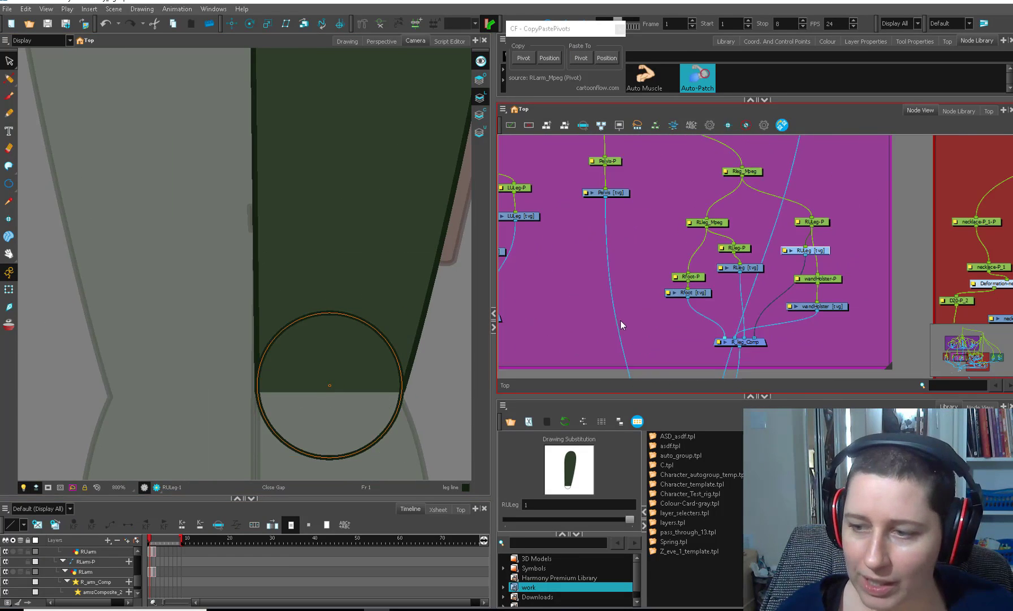
key("alt+s")
key("ctrl+c")
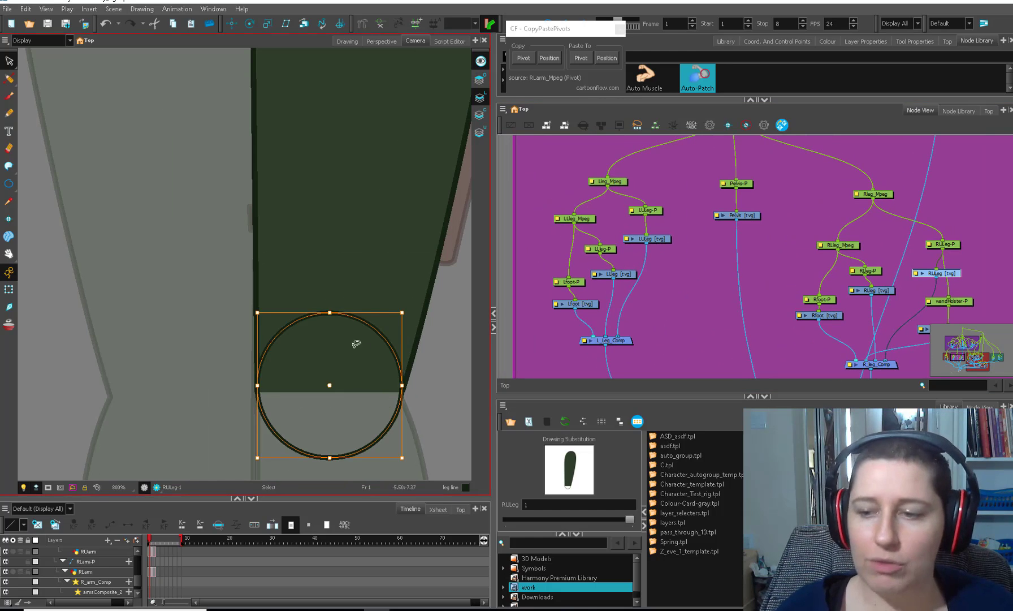
left_click(654, 241)
key("ctrl+v")
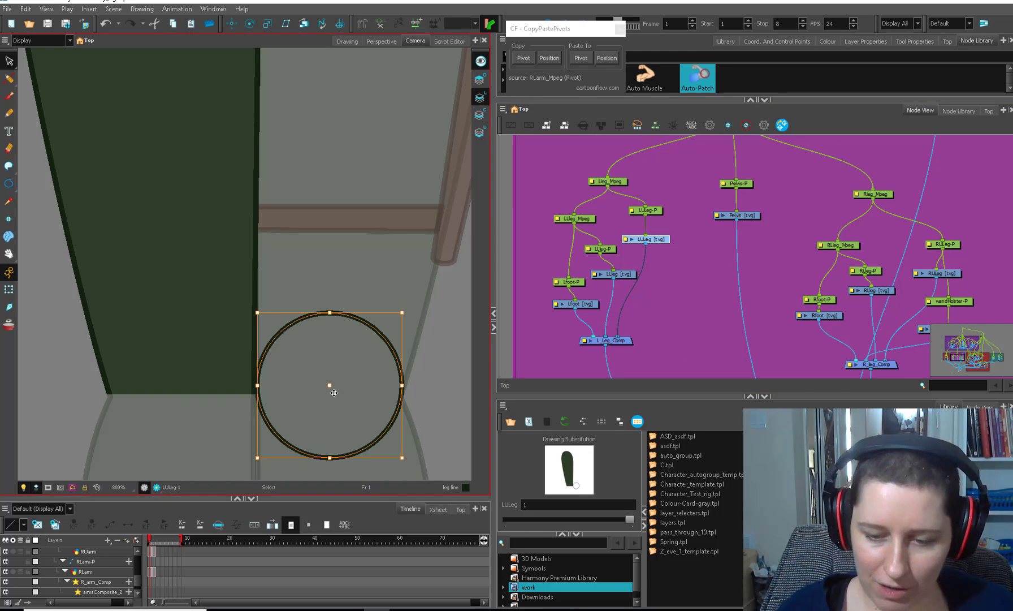
Step: Position the pasted knee circle and its centre dot over the lower end of the LULeg drawing
left_click_drag(334, 392, 183, 406)
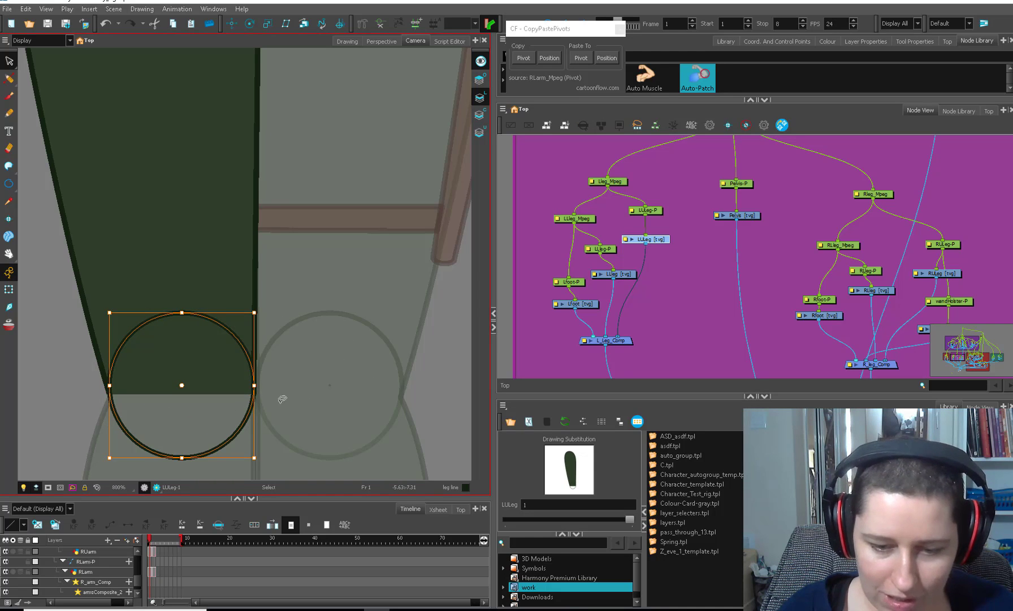
left_click(311, 400)
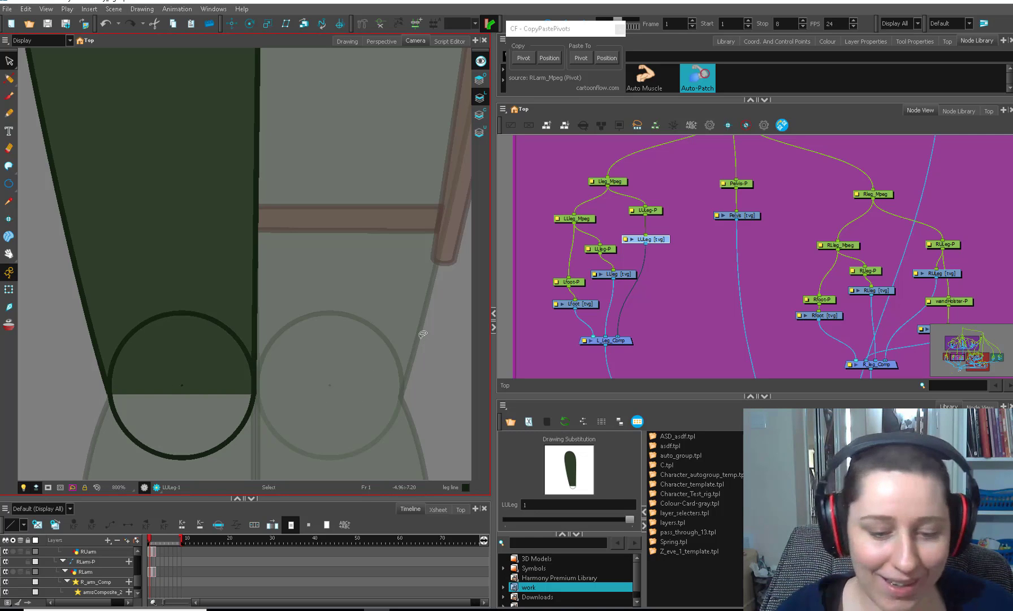
left_click_drag(193, 468, 200, 390)
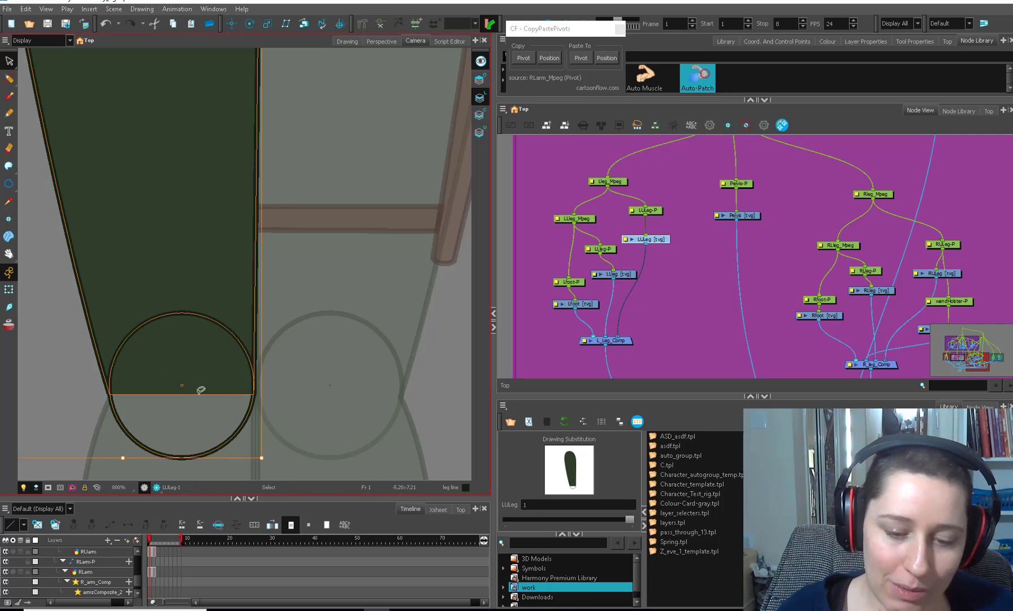
key("Escape")
left_click(213, 408)
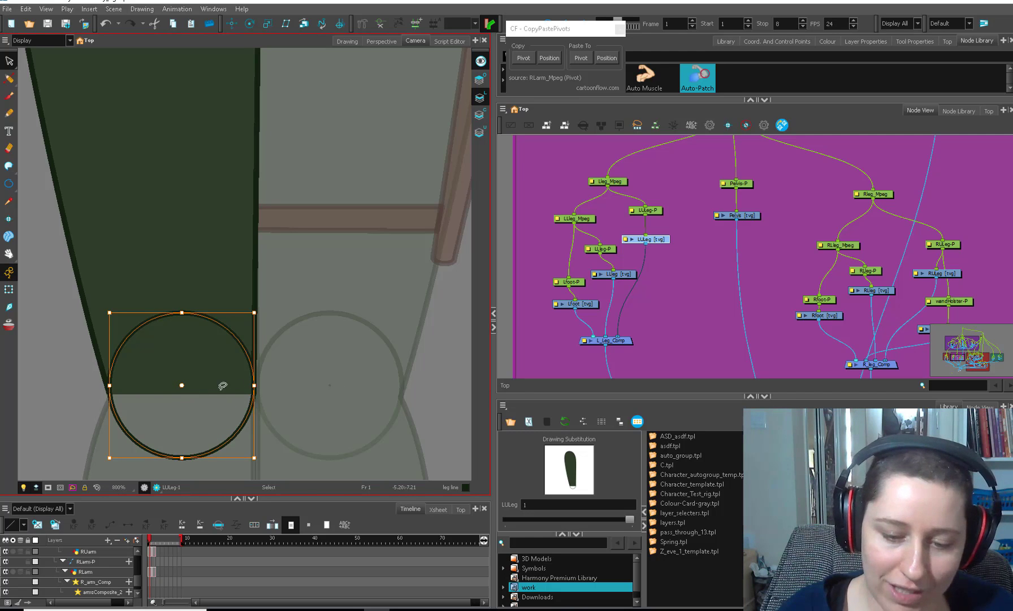
left_click_drag(229, 439, 293, 437)
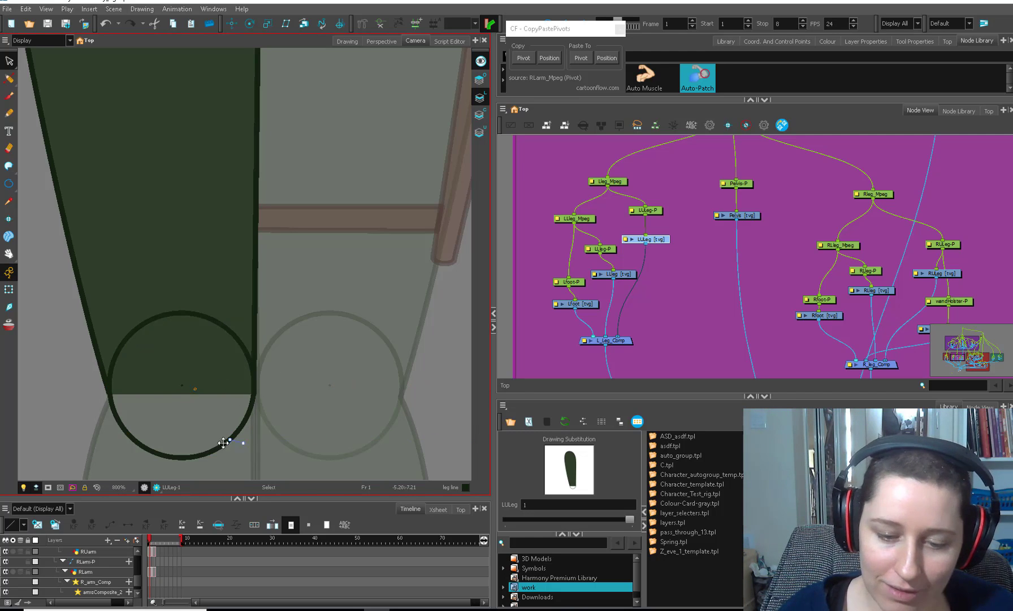
Step: Adjust the top edges of the right and left lower-leg drawings at the knees with the Contour Editor and Cutter tools
key("shift+t")
left_click(248, 414)
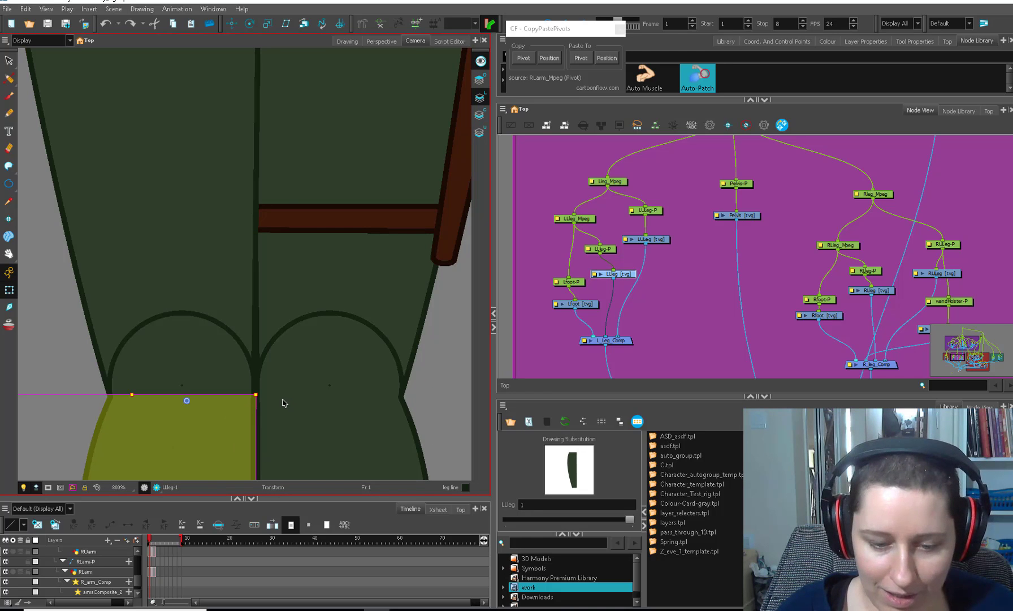
left_click_drag(257, 427, 317, 383)
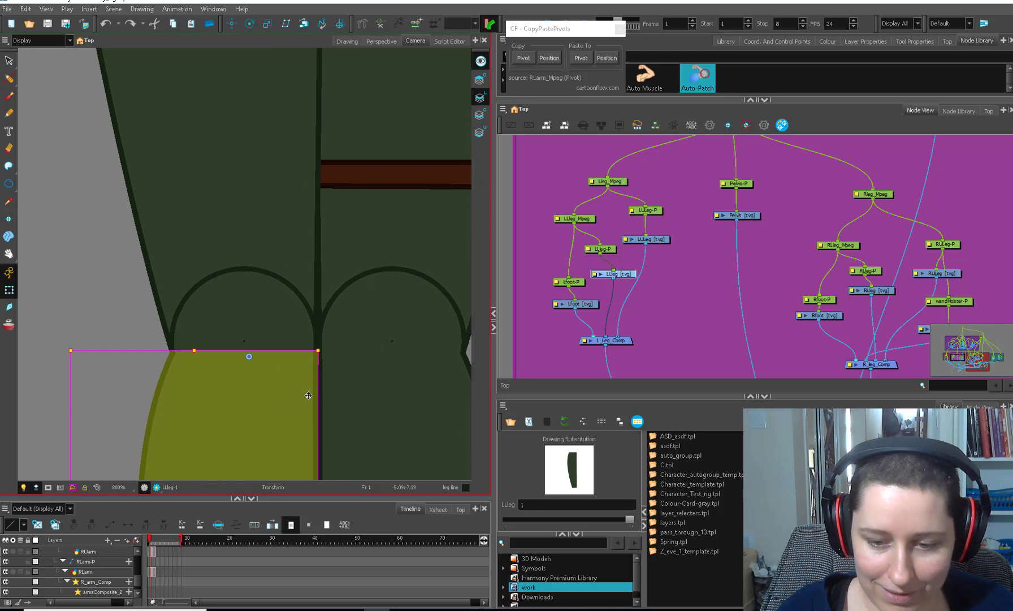
left_click(326, 389)
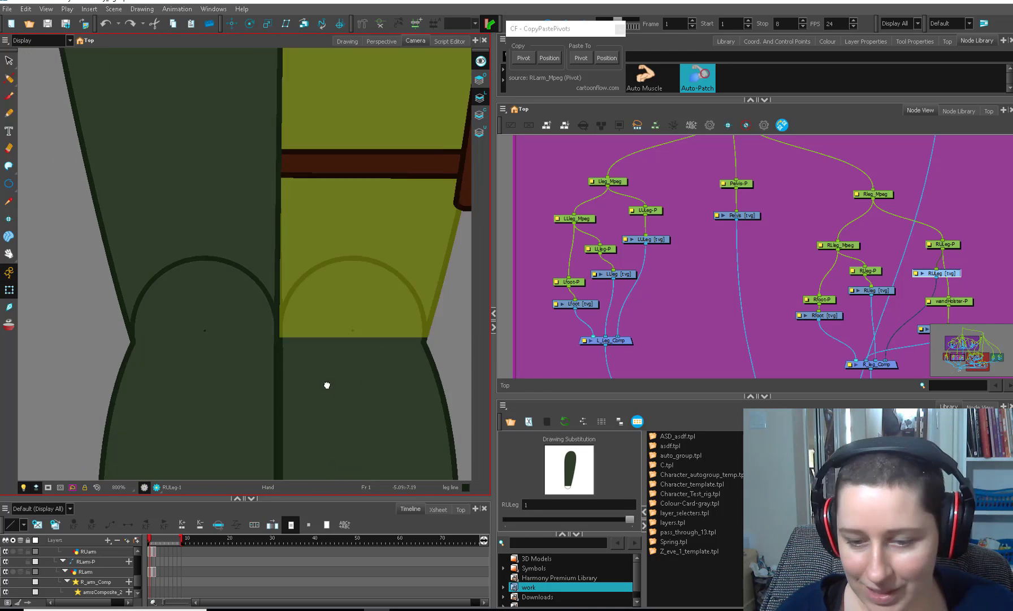
scroll(333, 405, "up", 1)
left_click(357, 395)
key("alt+t")
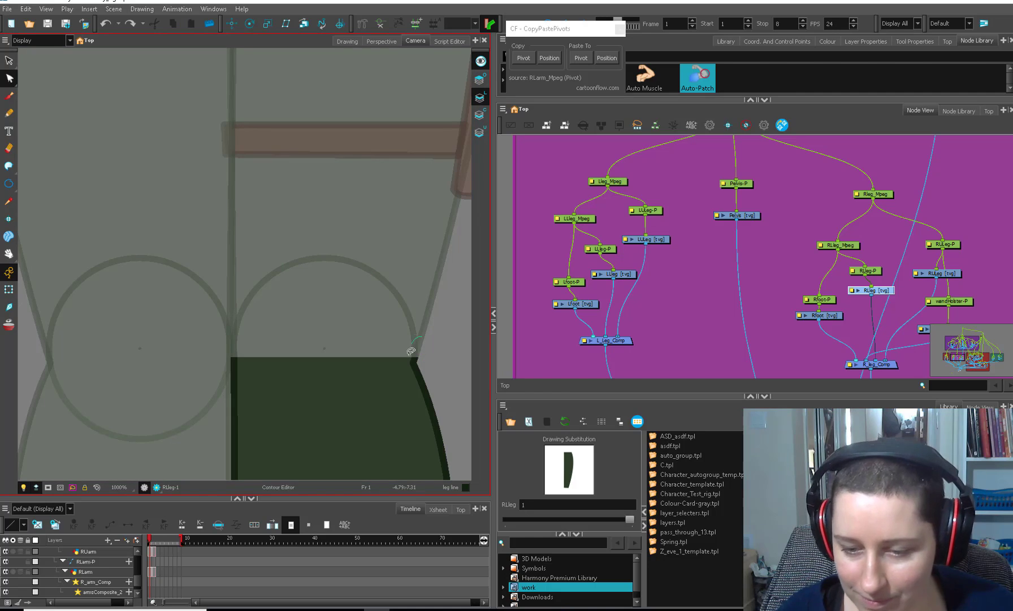
left_click(10, 291)
left_click(129, 419)
key("alt+t")
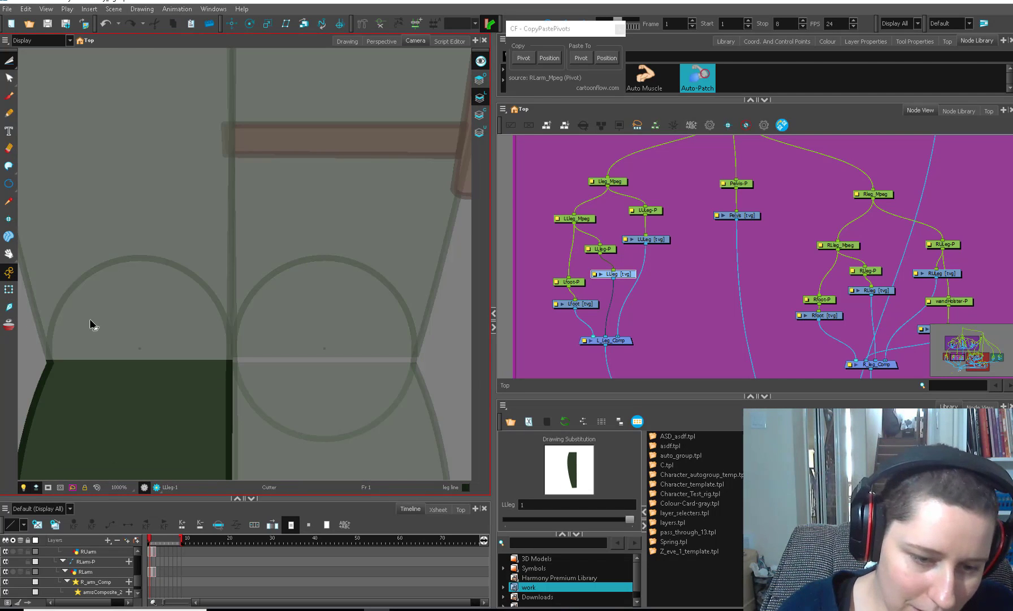
Step: Adjust the lower end of the RULeg drawing's outer outline to meet the knee circle with the Pencil Editor
left_click_drag(254, 355, 254, 364)
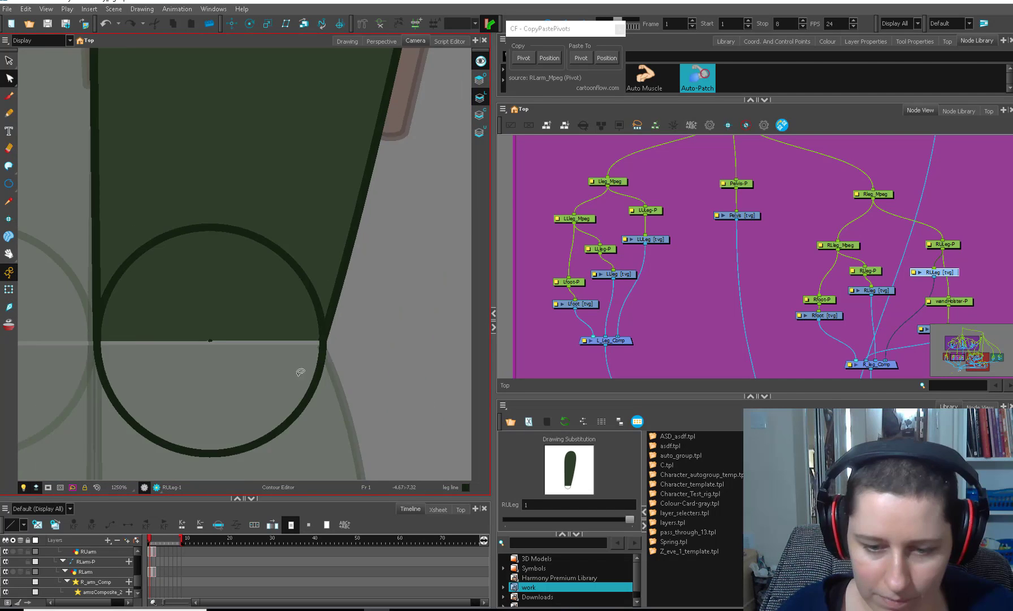
scroll(299, 369, "down", 1)
scroll(298, 368, "up", 2)
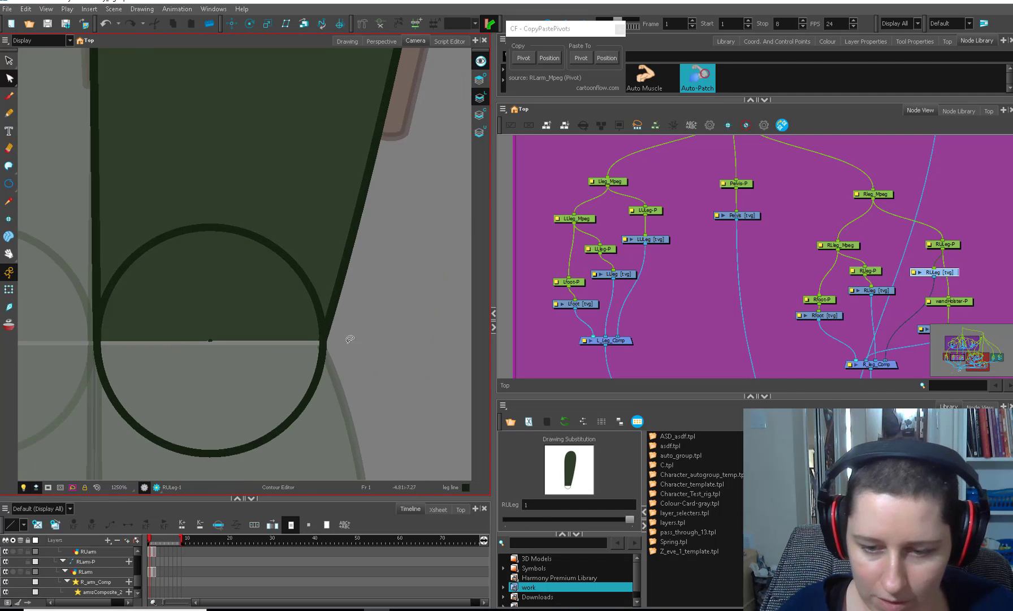
left_click(346, 365)
key("alt+w")
left_click(354, 367)
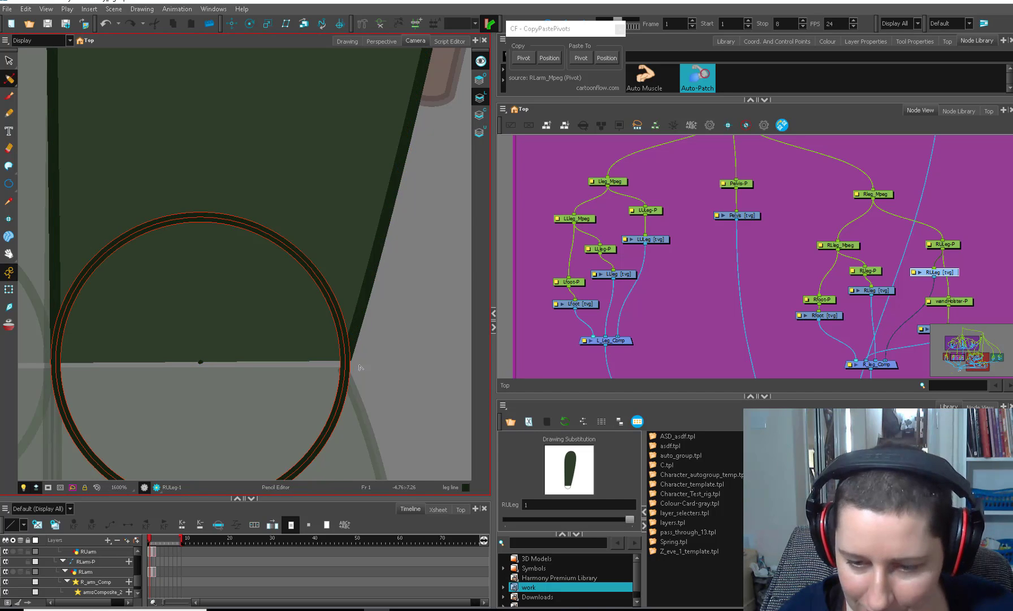
left_click_drag(362, 366, 305, 347)
key("2")
key("2")
left_click(320, 348)
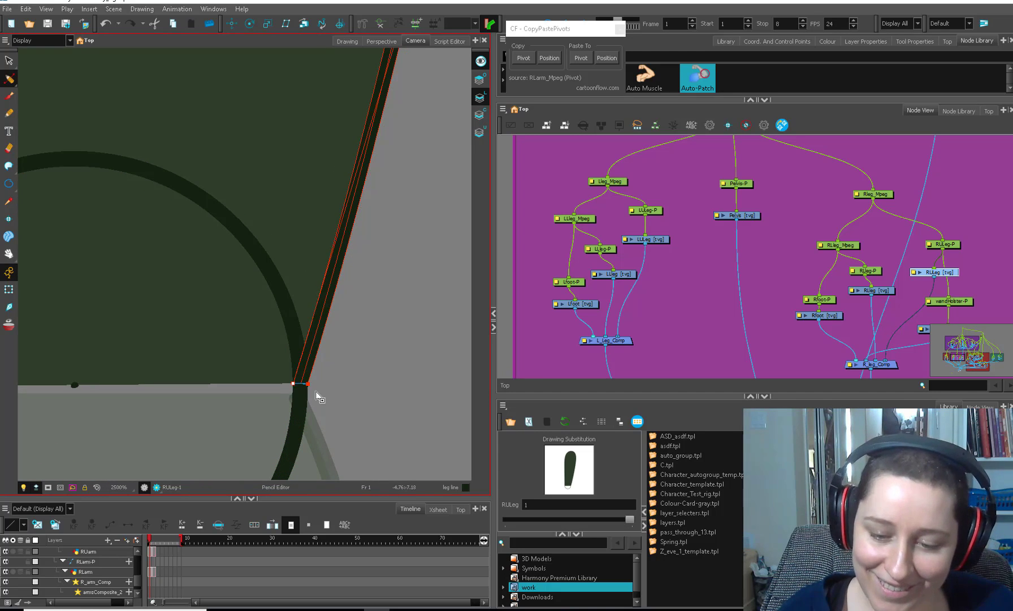
left_click(316, 393)
key("1")
key("1")
key("1")
key("1")
left_click_drag(276, 383, 459, 384)
key("1")
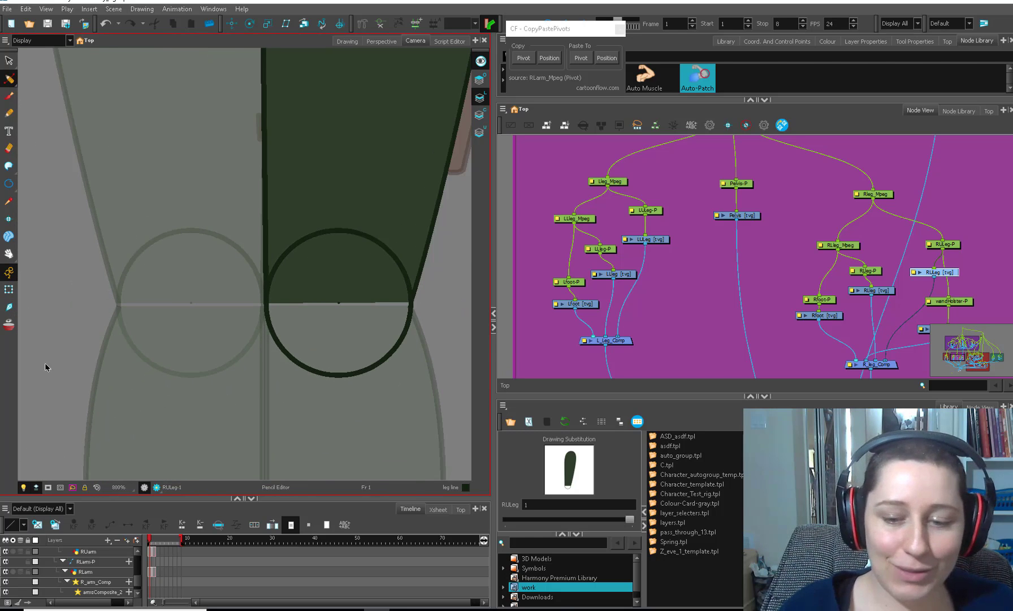
key("1")
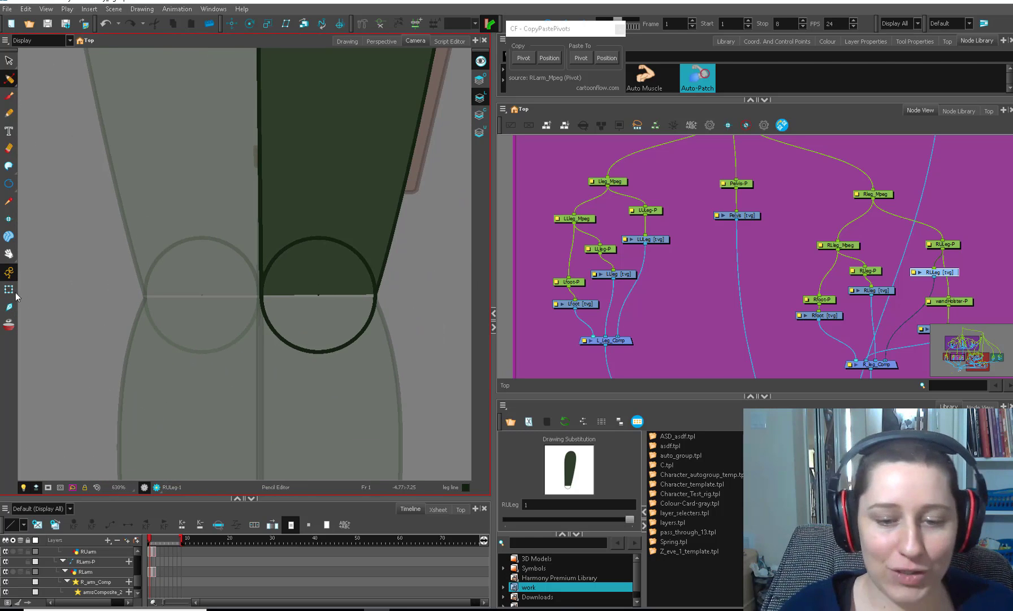
left_click(10, 290)
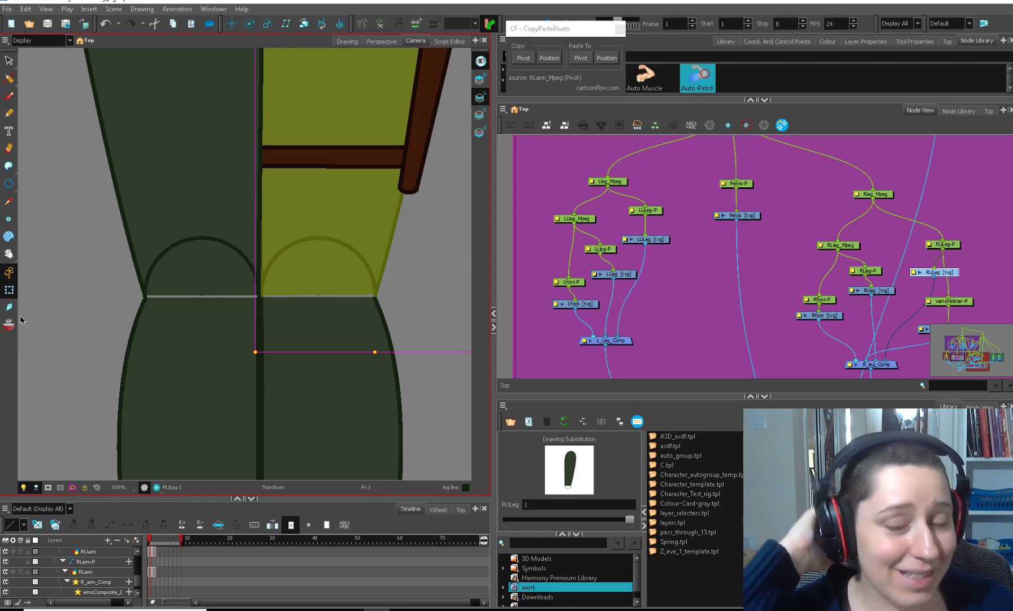
left_click(396, 298)
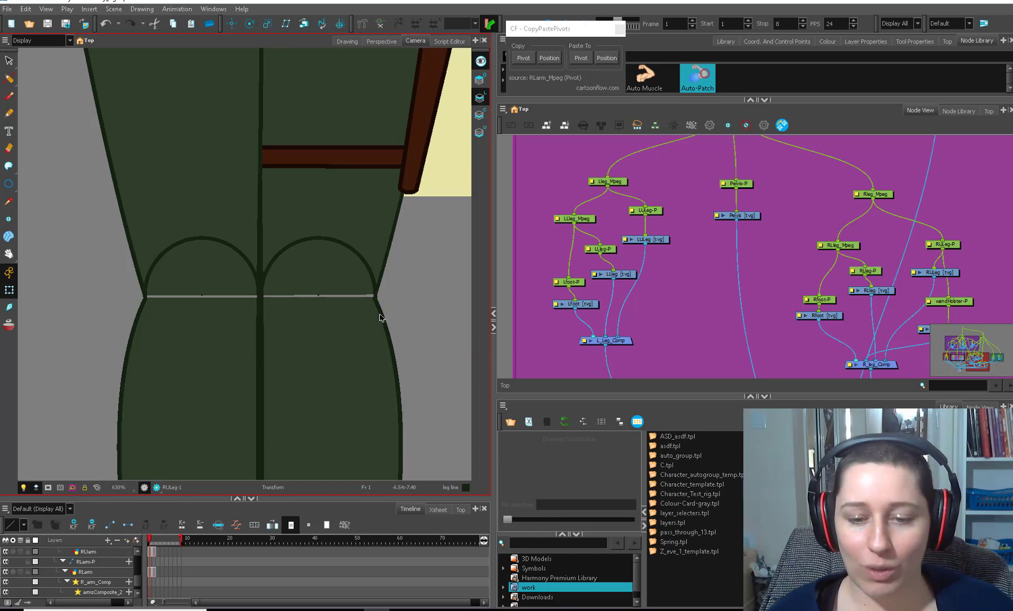
Step: Cut the knee circle and centre dot from the LULeg drawing and paste them into the left lower-leg drawing
left_click_drag(378, 314, 387, 328)
key("2")
left_click_drag(125, 328, 206, 387)
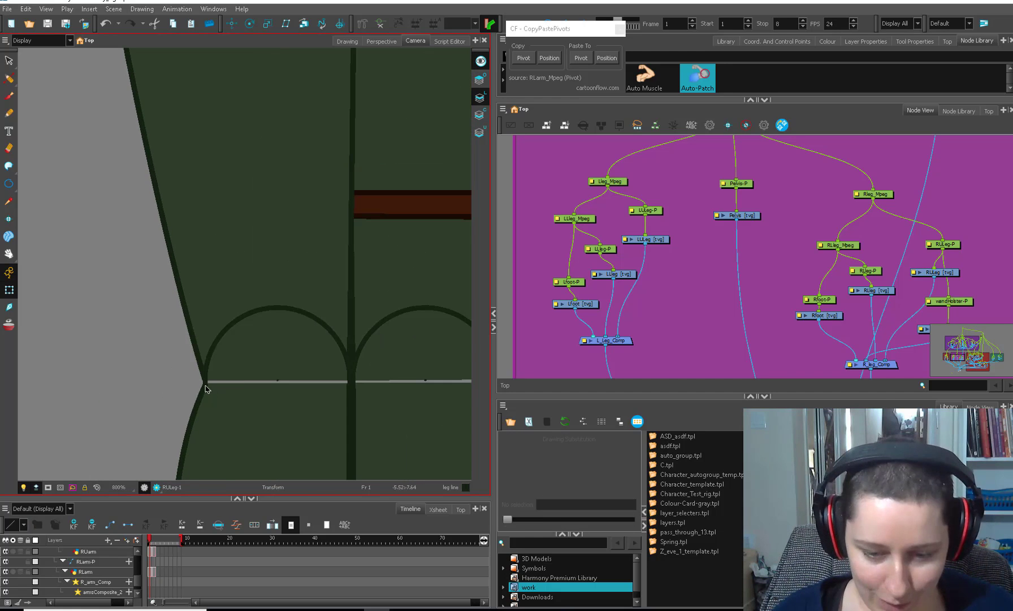
left_click(217, 400)
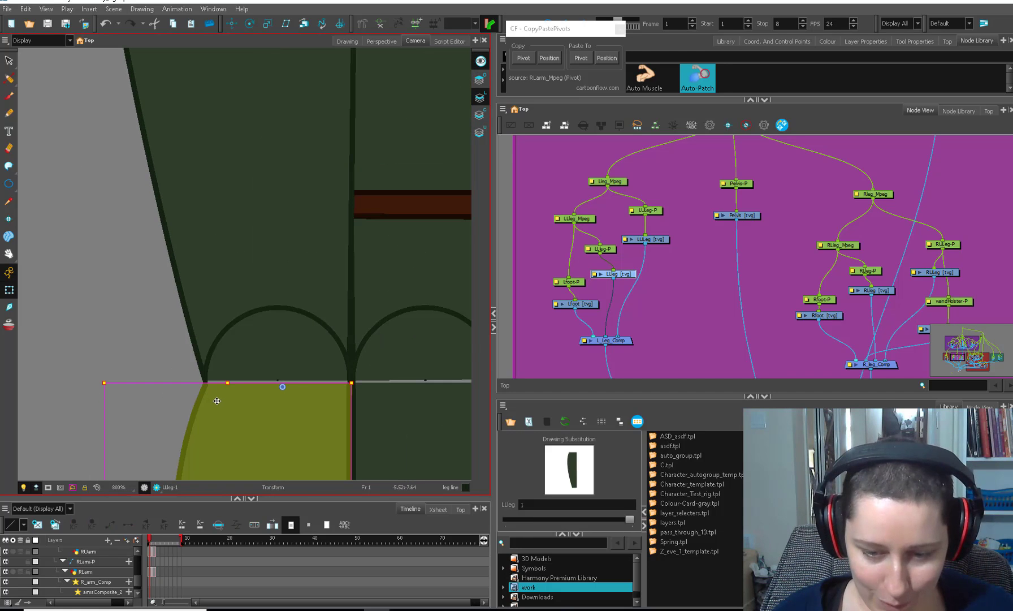
key("alt+s")
left_click(342, 346)
key("ctrl+x")
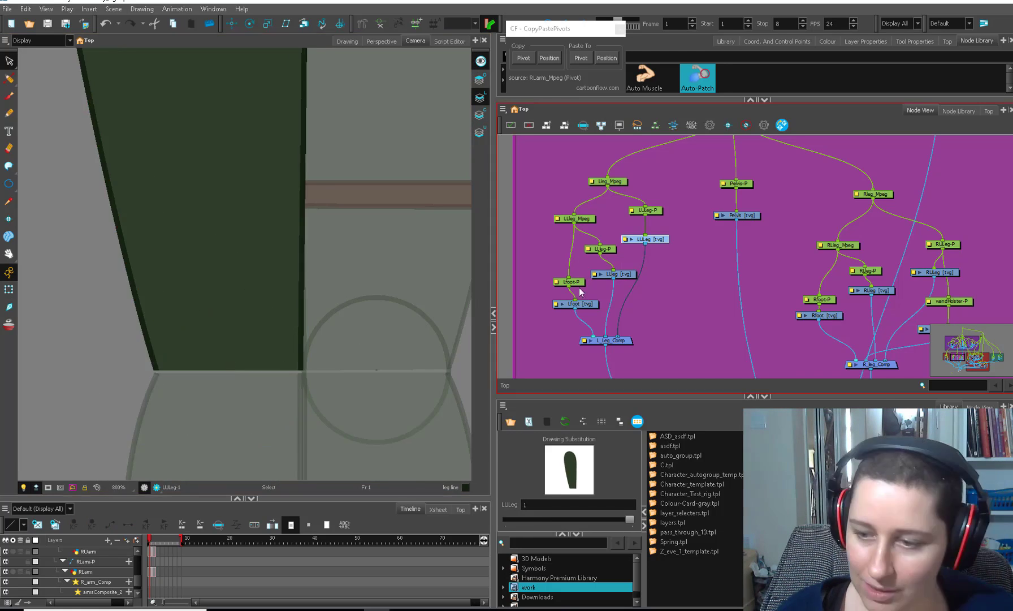
left_click(613, 274)
key("ctrl+v")
Step: Round the top of the left lower-leg drawing around the knee circle with the Contour Editor
mouse_move(289, 328)
left_mouse_down()
mouse_move(289, 343)
mouse_move(259, 251)
left_mouse_up()
key("2")
key("2")
key("alt+q")
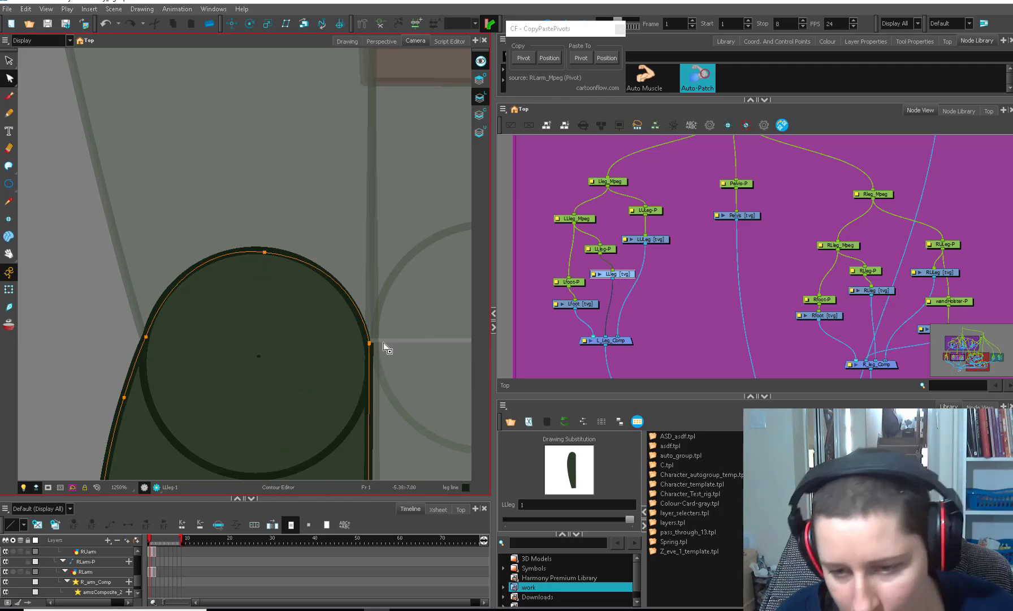
Step: Copy the knee circle from the left lower-leg drawing and paste it into the right lower-leg drawing
key("alt+s")
key("ctrl+c")
left_click(871, 290)
key("ctrl+v")
left_click_drag(197, 315, 314, 316)
key("2")
Step: Delete the centre dot inside the knee circle on the right and the left lower-leg drawings
key("2")
key("2")
left_click(292, 366)
key("Delete")
left_click(612, 273)
left_click(251, 362)
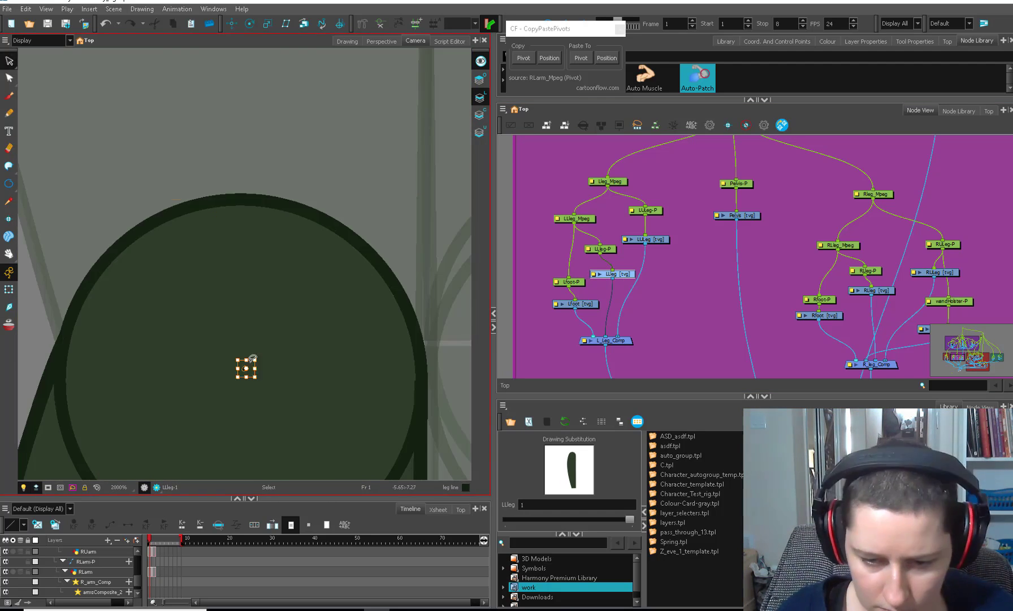
key("Delete")
Step: Reshape the bottom edge of the RULeg drawing at the knee with the Contour Editor
left_click(294, 343)
key("1")
key("1")
key("1")
key("1")
key("1")
key("shift+t")
left_click(252, 400)
left_click(934, 272)
key("alt+q")
key("2")
key("2")
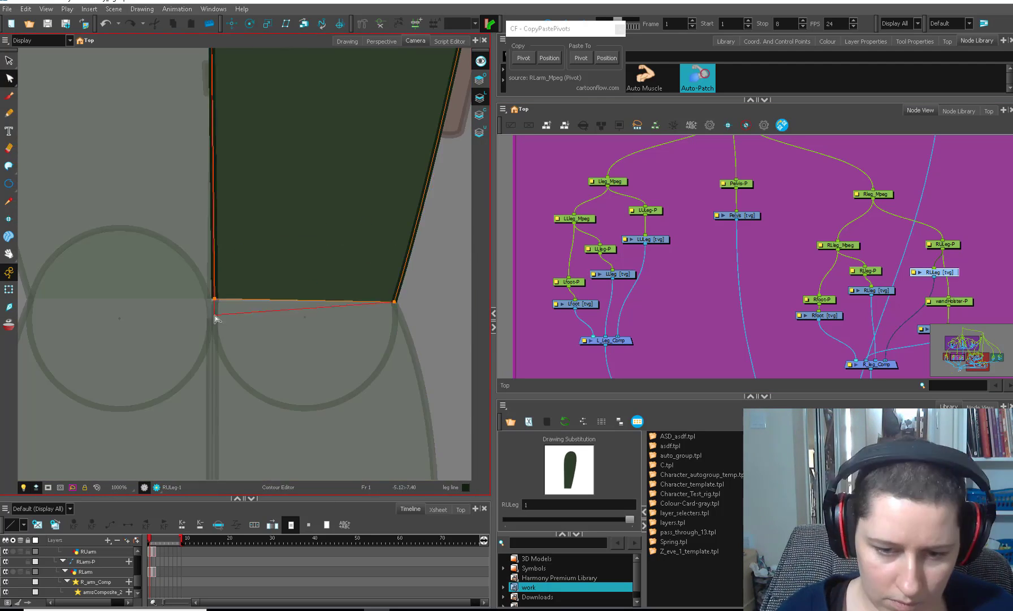
Step: Paste the knee circle back into the upper-leg drawings, LULeg and RULeg
left_click(645, 240)
key("alt+s")
key("1")
key("1")
left_click(719, 263)
key("ctrl+v")
Step: Fill frame 2 of the right lower-leg layer with its drawing and return to the Transform tool
key("alt+q")
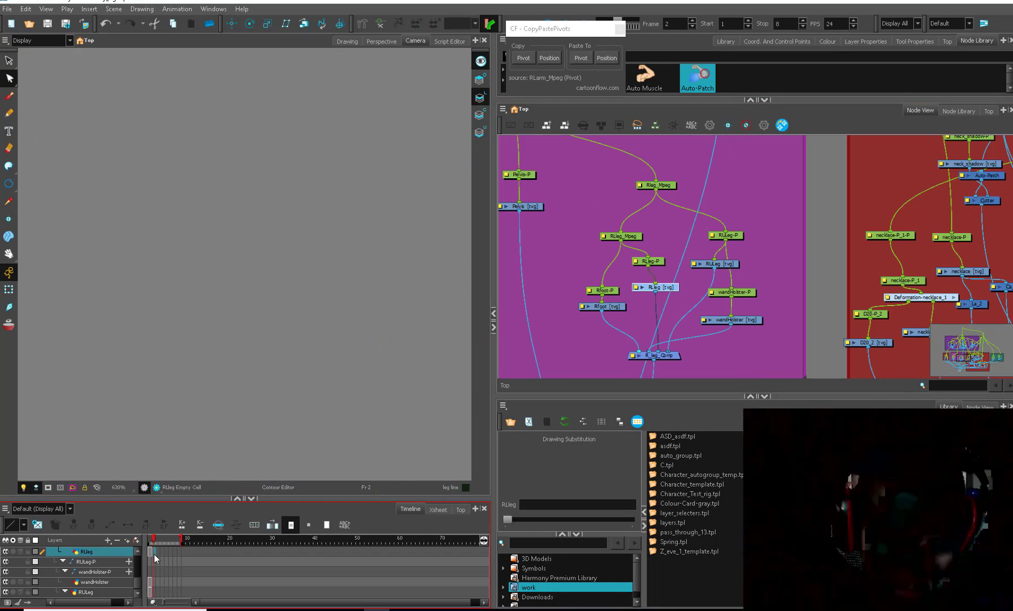
key("1")
key("1")
key("1")
key("1")
key("1")
key("1")
left_click(9, 290)
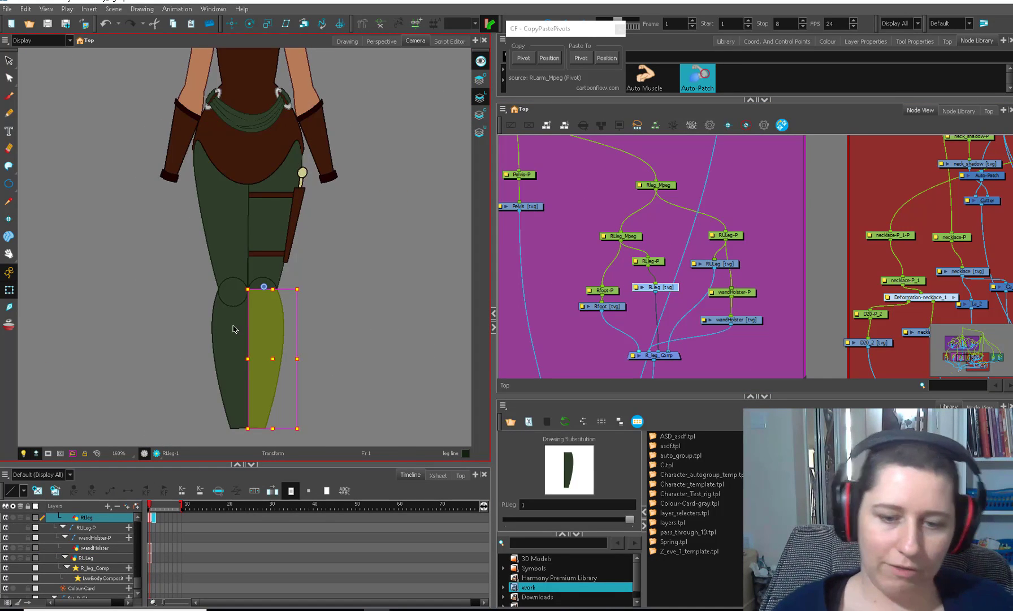
Step: Test the left knee by rotating the left lower leg about its pivot, and reset its transformation
key("2")
key("2")
left_click(233, 320)
key("1")
left_click_drag(253, 280, 256, 338)
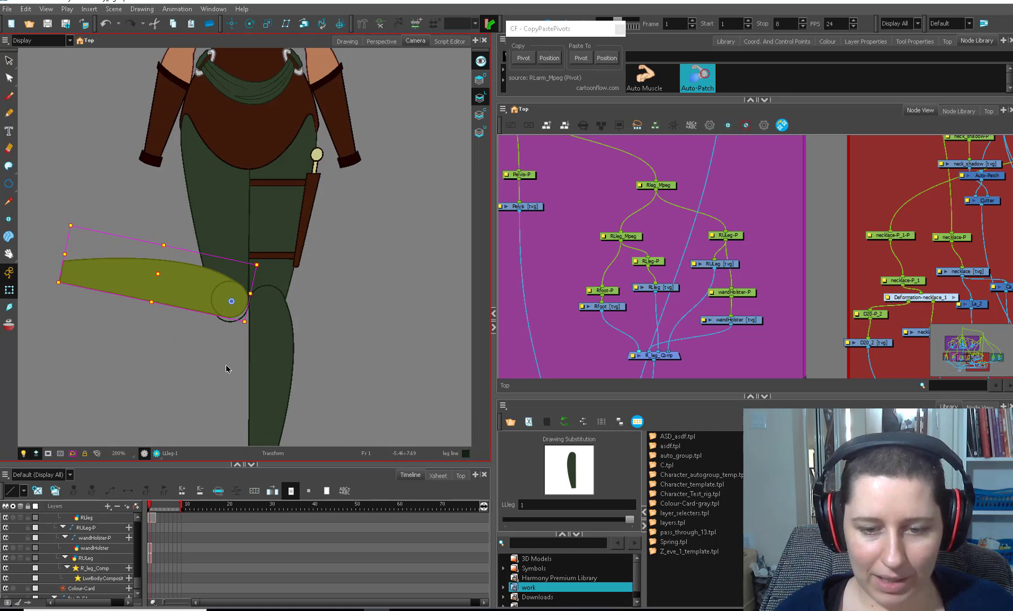
key("1")
key("1")
left_click(217, 355)
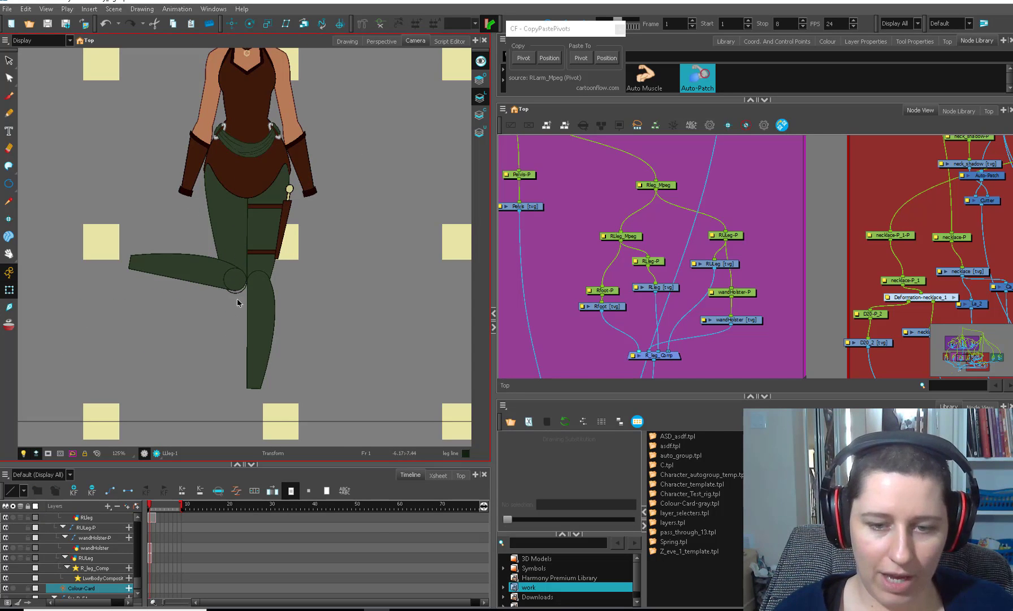
left_click(220, 278)
key("r")
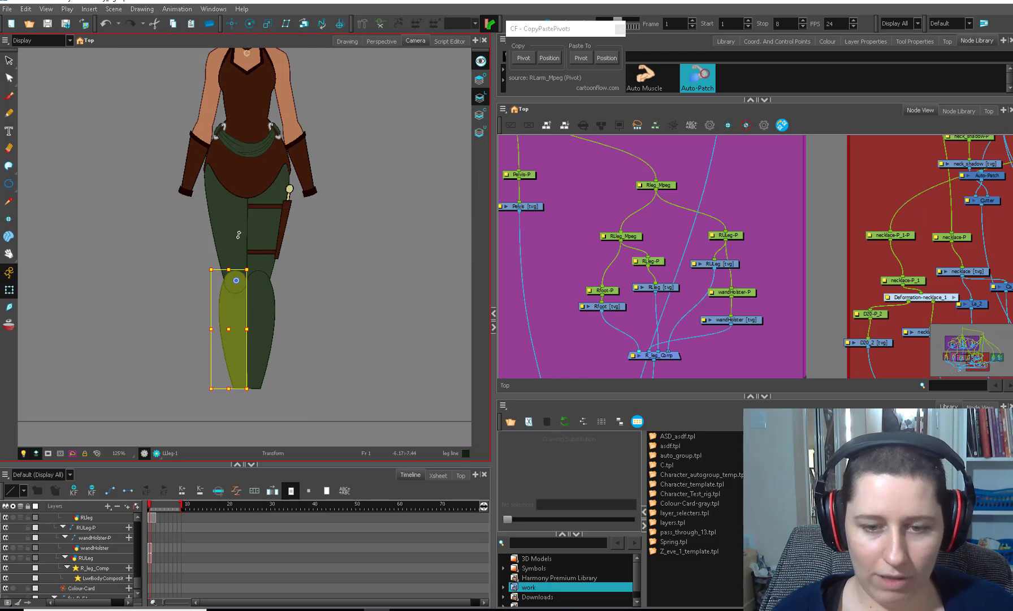
Step: Extend the LULeg drawing's exposure to frame 2 and duplicate it there as drawing 2
key("2")
key("2")
key("2")
left_click(252, 269)
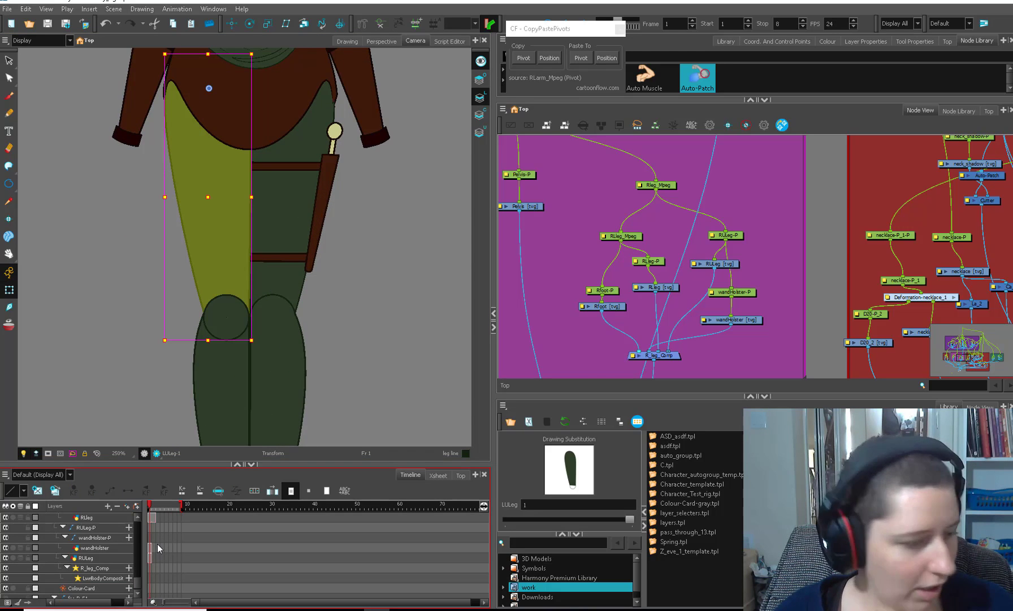
key("o")
left_click(154, 518)
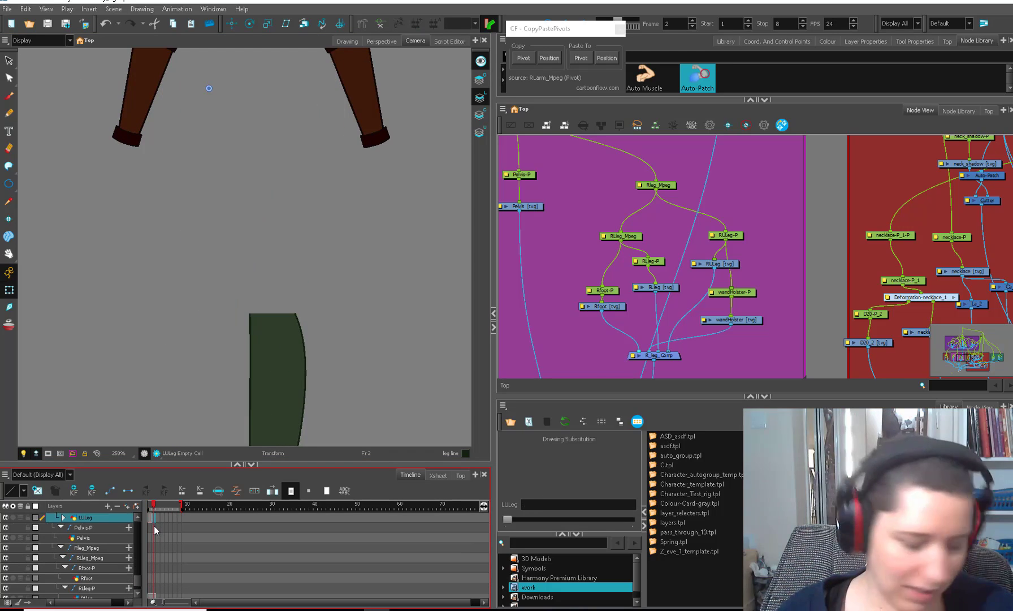
key("F5")
left_click(151, 520)
left_click(155, 520)
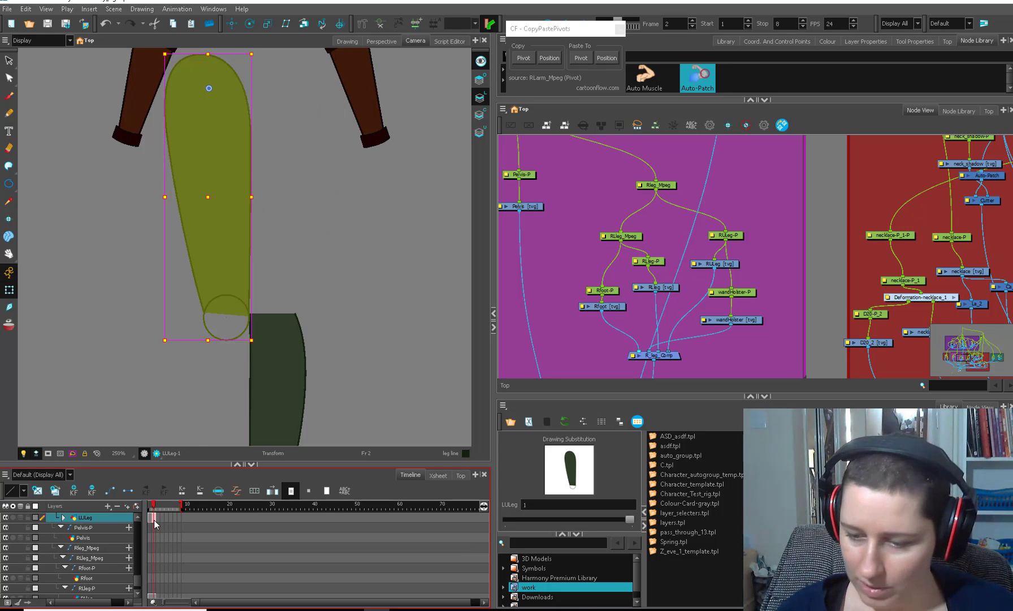
left_click(153, 519)
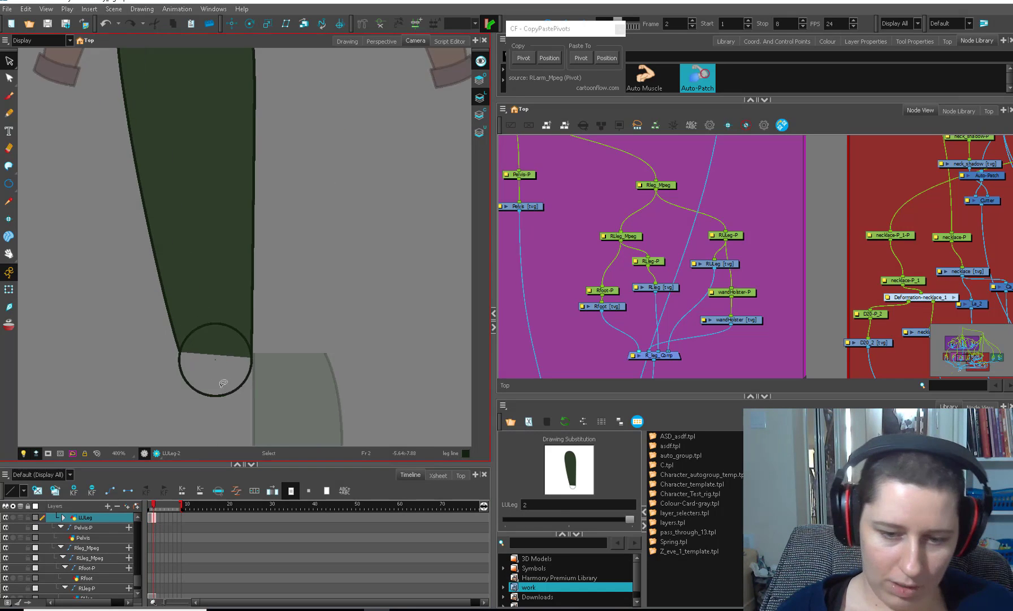
Step: Reshape the lower edge of LULeg drawing 2 around the knee circle with the Contour Editor and locate its node
key("alt+q")
left_click_drag(209, 382, 224, 431)
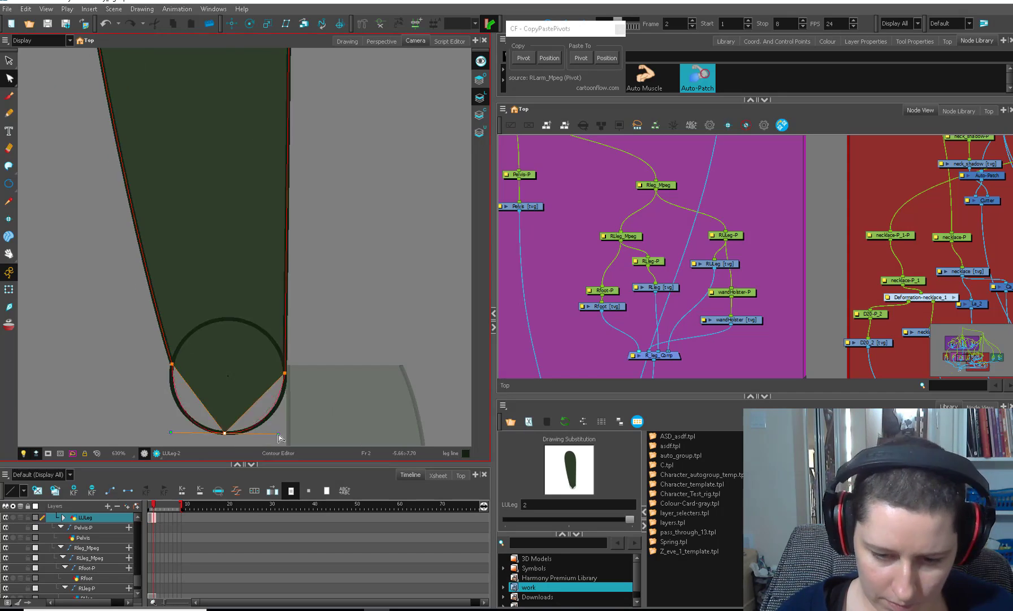
scroll(254, 395, "up", 3)
scroll(287, 339, "down", 5)
left_click(243, 226)
key("o")
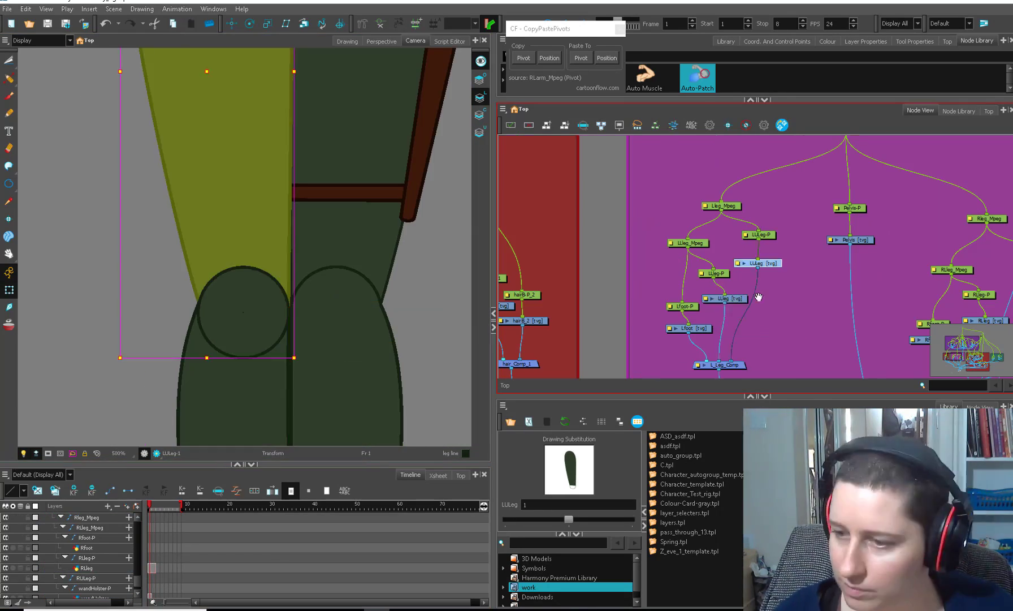
Step: Place the right lower-leg peg's pivot at the centre of the right knee circle and copy that pivot
left_click(727, 297)
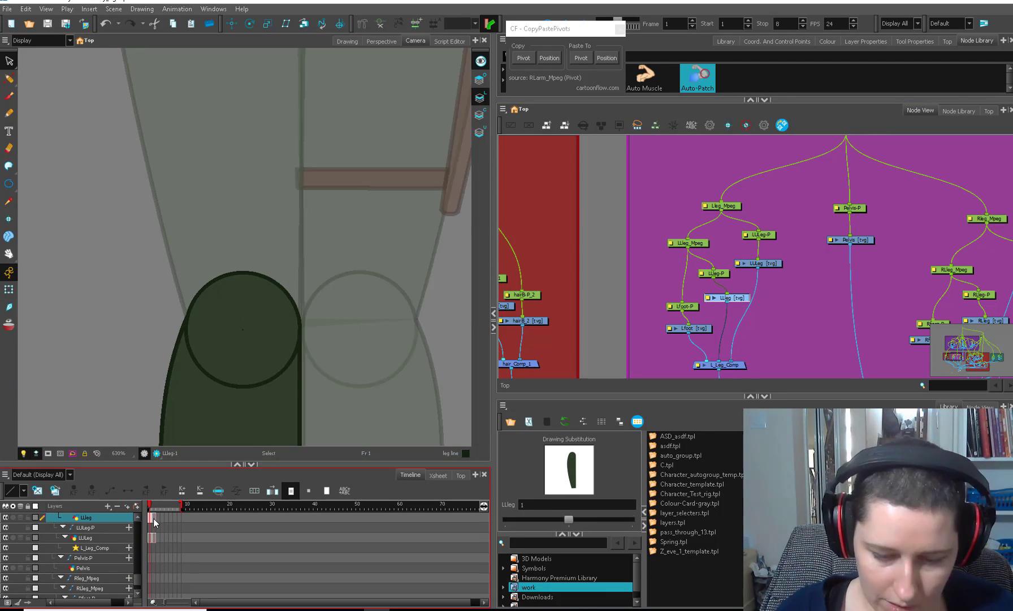
scroll(246, 337, "down", 5)
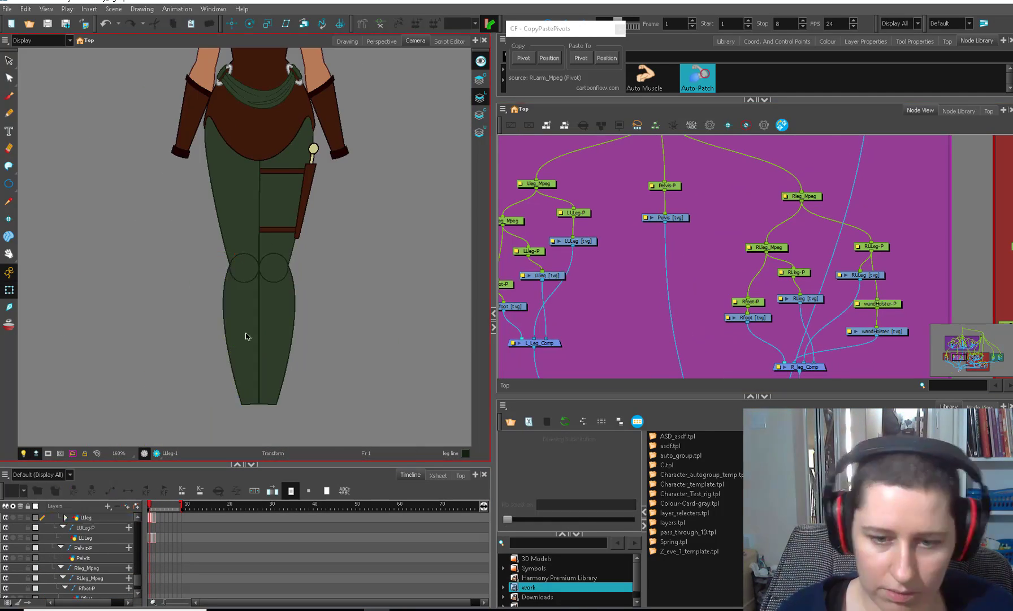
scroll(245, 340, "up", 6)
left_click(678, 282)
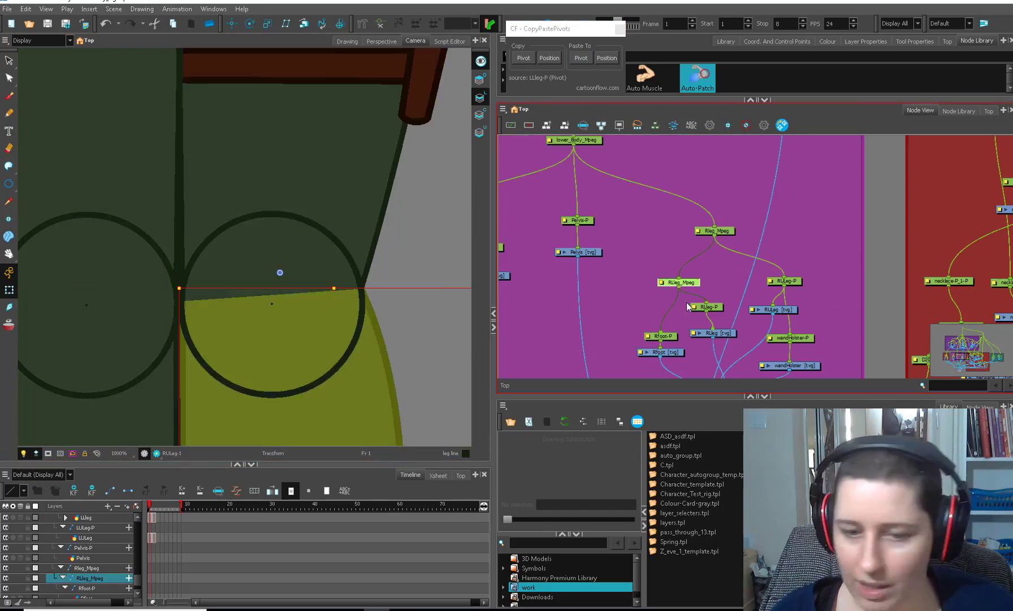
left_click(709, 306)
scroll(271, 304, "up", 3)
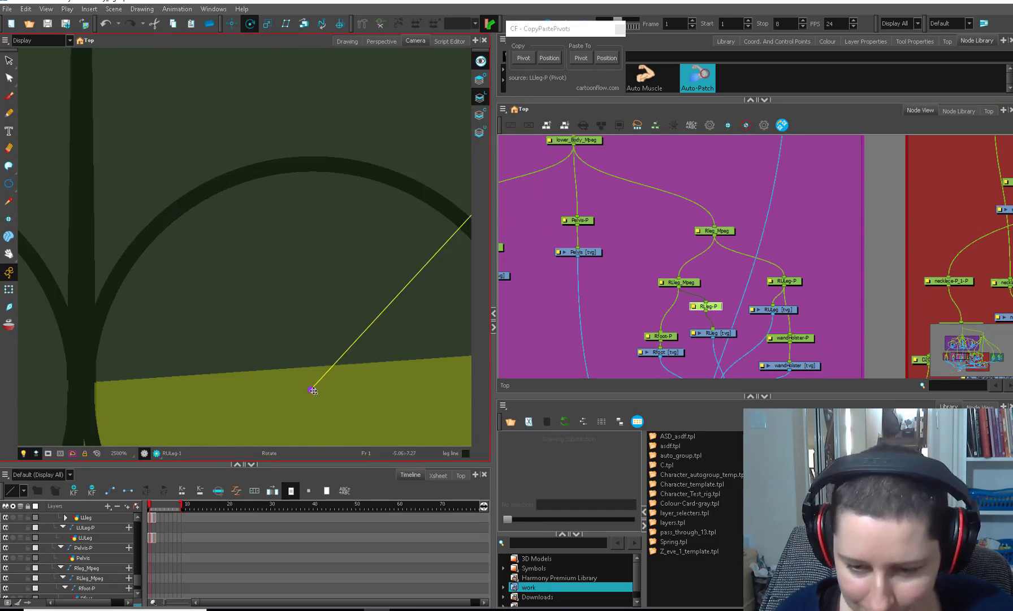
left_click(524, 58)
Step: Clean up the rounded knee overlap on the right lower leg's drawing 1 with the Contour Editor
scroll(246, 339, "down", 6)
scroll(245, 328, "up", 5)
left_click(717, 333)
left_click(777, 309)
key("alt+s")
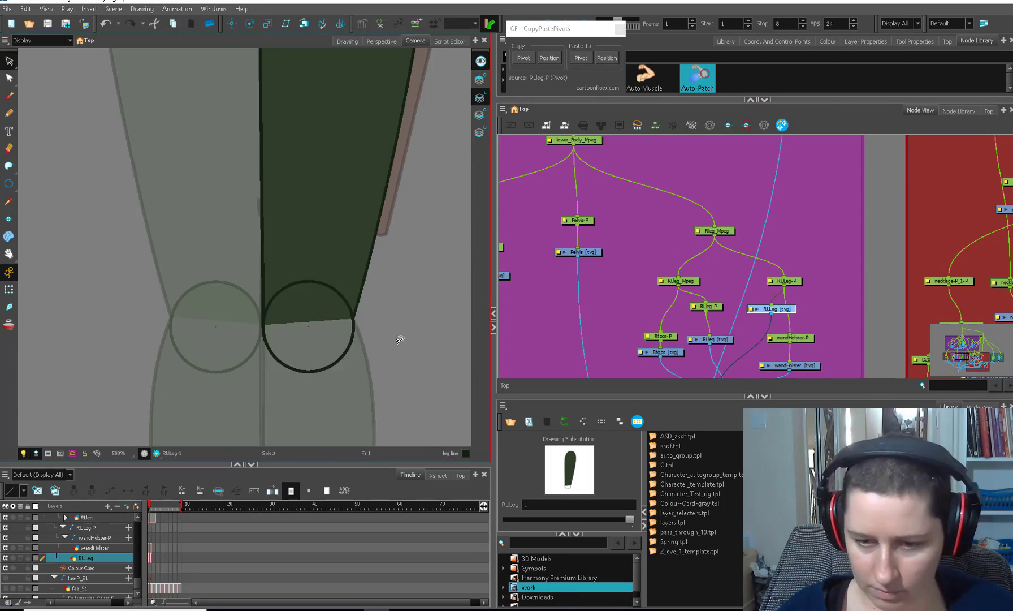
left_click(710, 339)
scroll(249, 248, "up", 4)
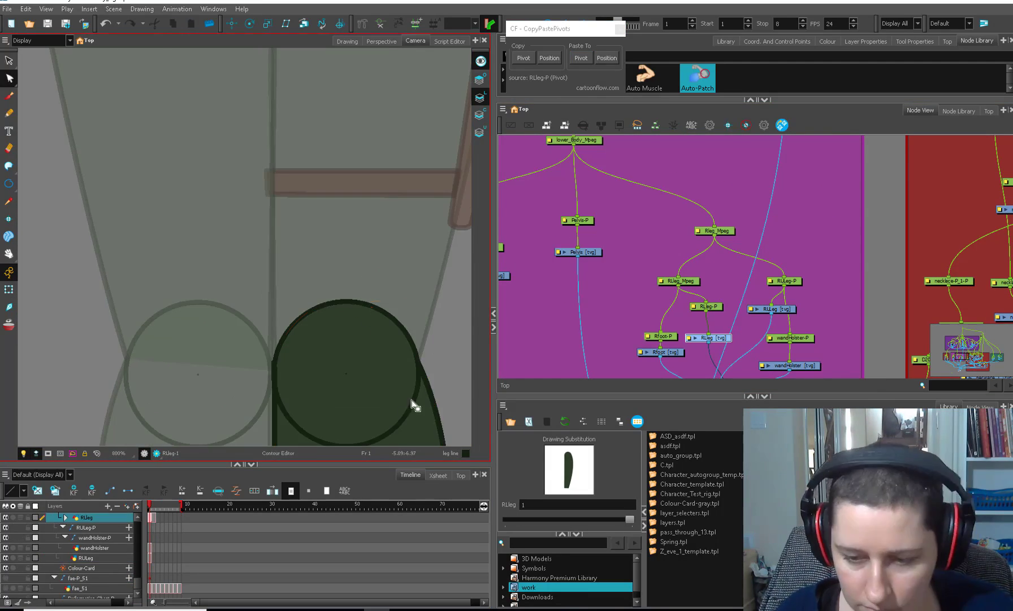
key("alt+q")
left_click(337, 356)
Step: Adjust the outer top corner of the right lower leg's outline in drawing 2 with the Pencil Editor
scroll(316, 317, "down", 3)
key("period")
scroll(294, 314, "up", 3)
left_click(304, 311)
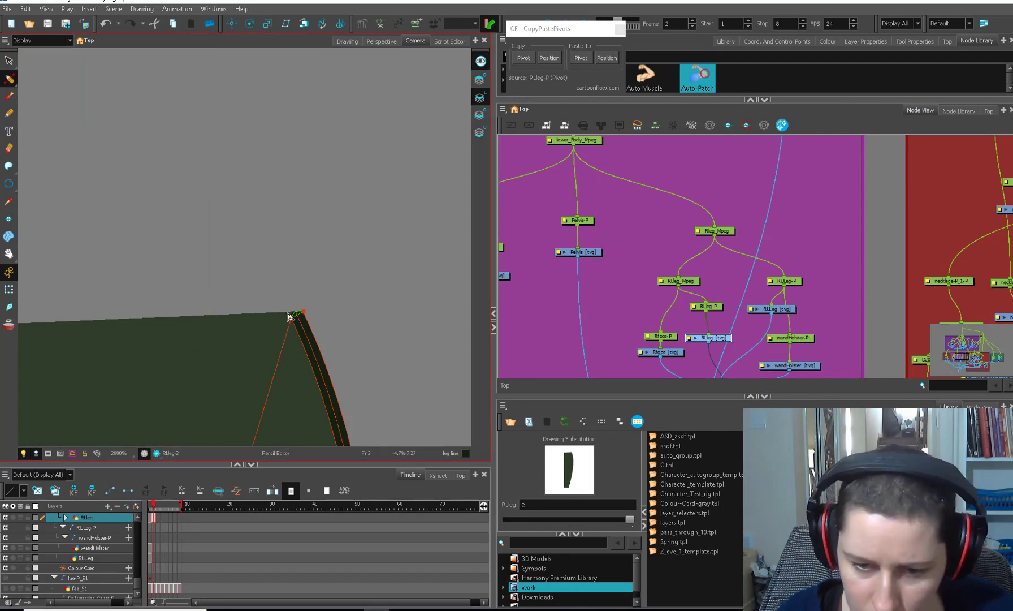
scroll(290, 317, "down", 4)
Step: Remove the leftover knee circle outline from the left leg on frame 1
key("shift+t")
left_click(217, 249)
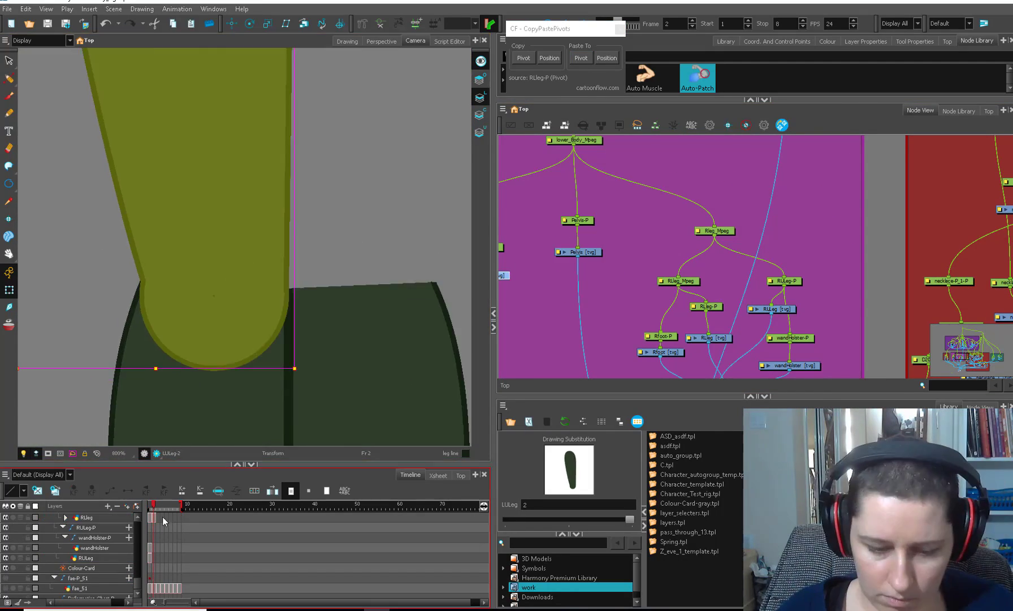
key("alt+s")
left_click(227, 356)
key("shift+t")
left_click(192, 373)
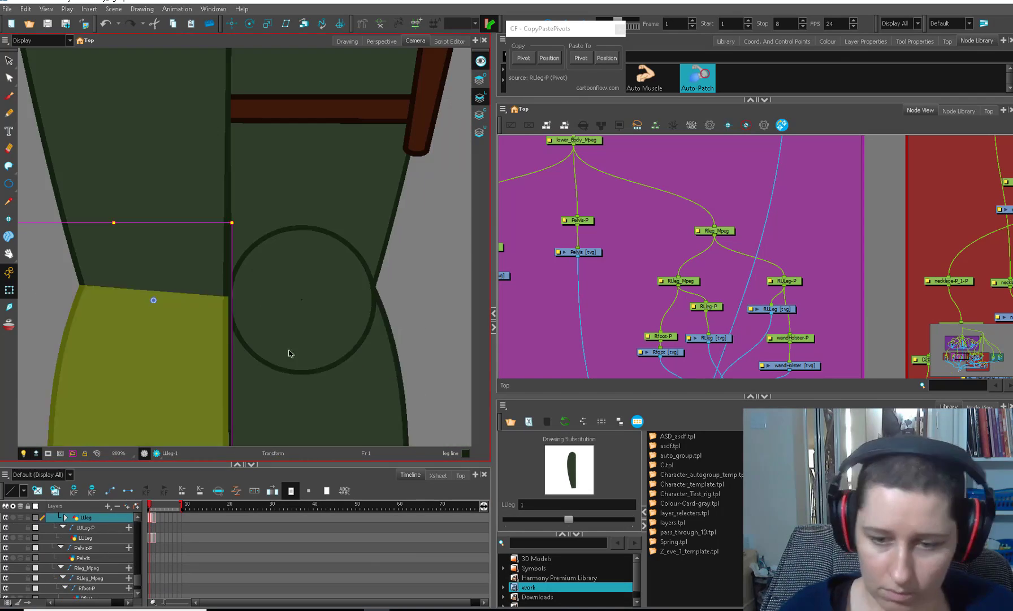
Step: Extend the right upper-leg layer's exposure to frame 2
left_click(289, 353)
key("alt+s")
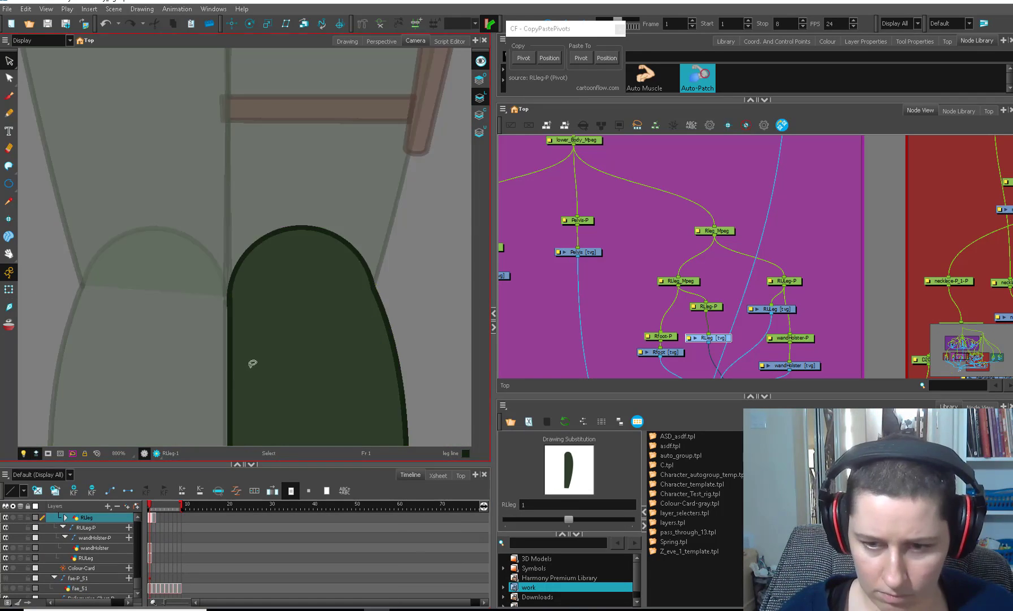
left_click(151, 547)
left_click(151, 557)
Step: Clean the leftover knee circle off the right leg on frame 1 and compare it with frame 2
key("shift+t")
scroll(281, 330, "down", 2)
left_click(181, 398)
key("period")
key("comma")
left_click(272, 396)
key("alt+q")
scroll(357, 310, "up", 1)
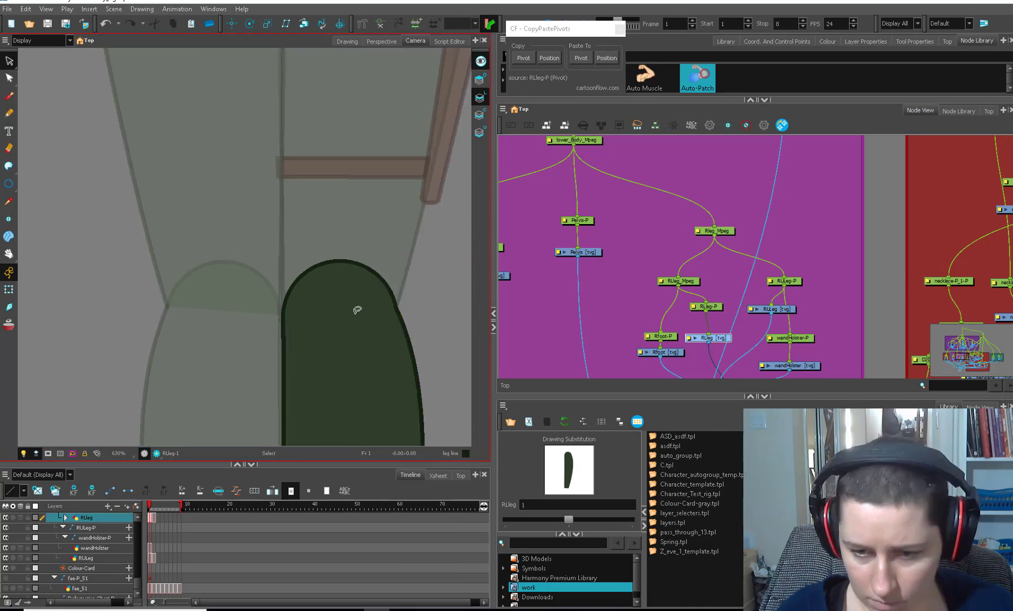
Step: Test both knees by rotating the lower legs outward and undo the test rotations
key("shift+t")
scroll(317, 339, "down", 5)
left_click(326, 373)
left_click(248, 284)
key("b")
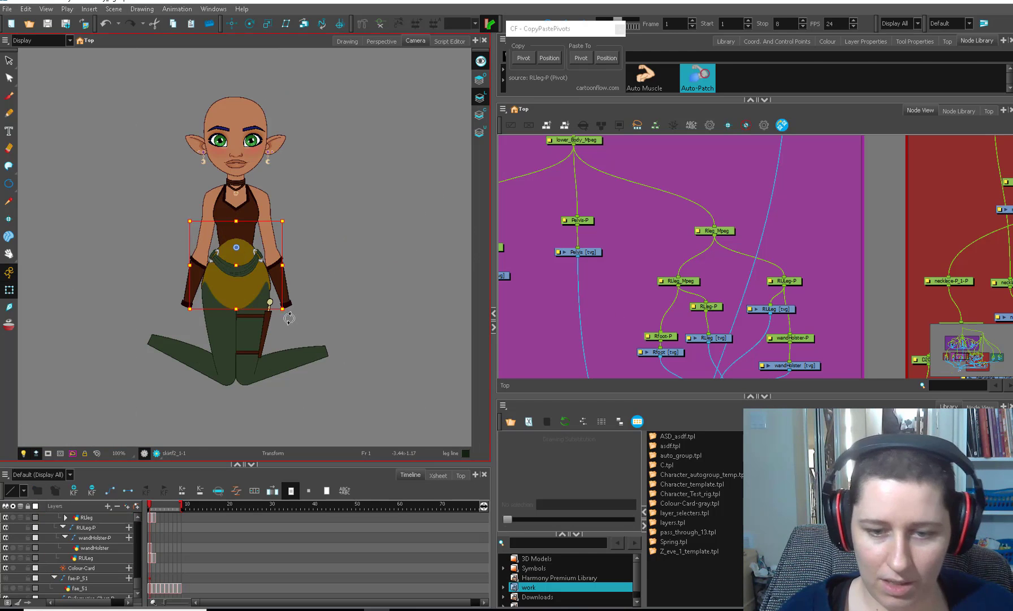
left_click_drag(272, 308, 296, 310)
left_click(362, 325)
key("ctrl+z")
key("ctrl+z")
key("ctrl+z")
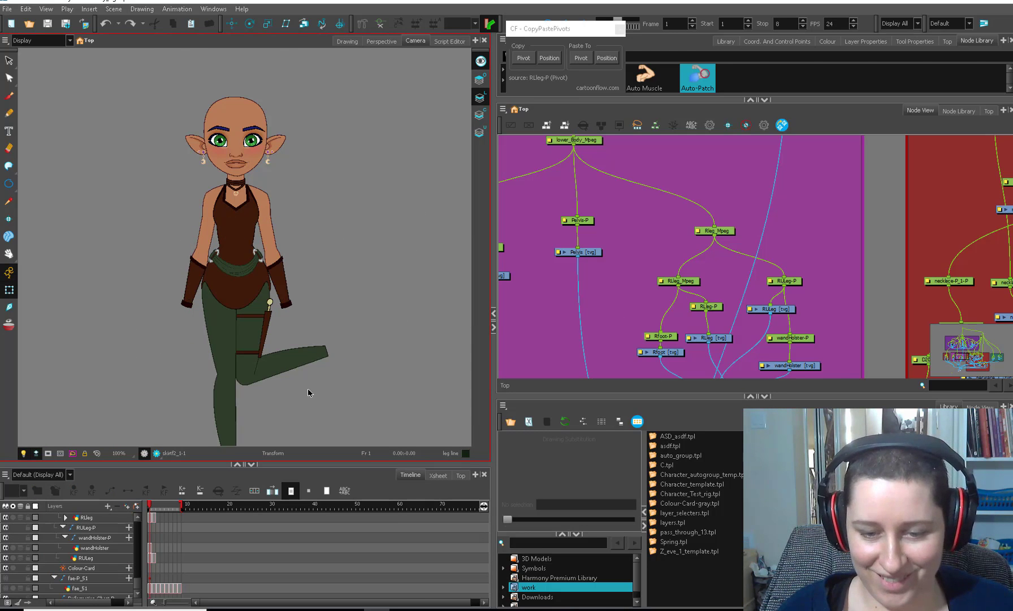
key("2")
key("2")
left_click(279, 389)
Step: Add two copies of the asdf drawing template beside the wandHolster nodes in the right-leg group
left_click_drag(768, 367, 736, 265)
scroll(740, 332, "up", 1)
left_click_drag(791, 241, 612, 323)
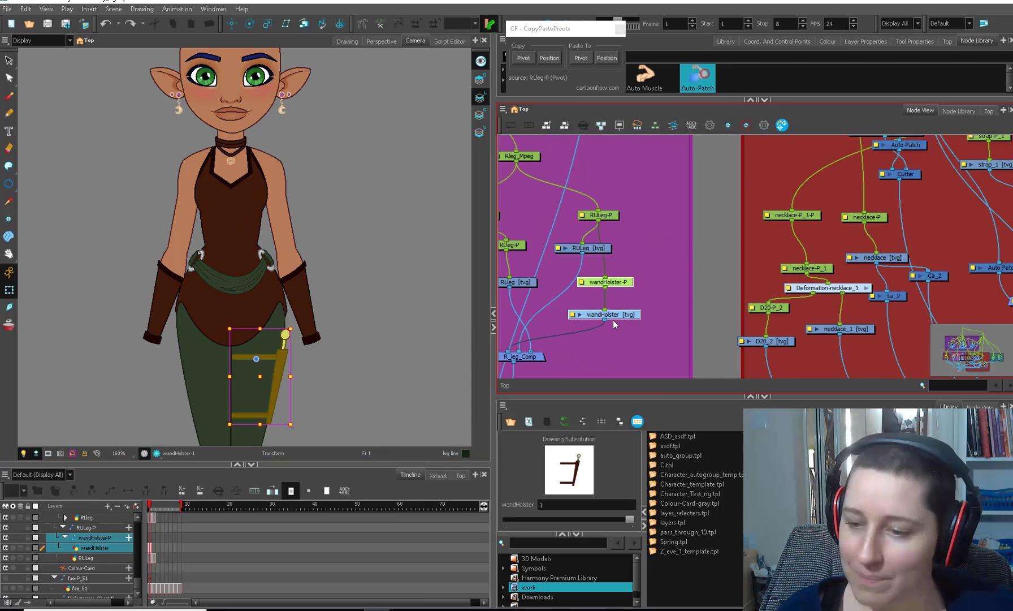
left_click_drag(551, 349, 611, 339)
left_click(597, 358)
left_click(670, 446)
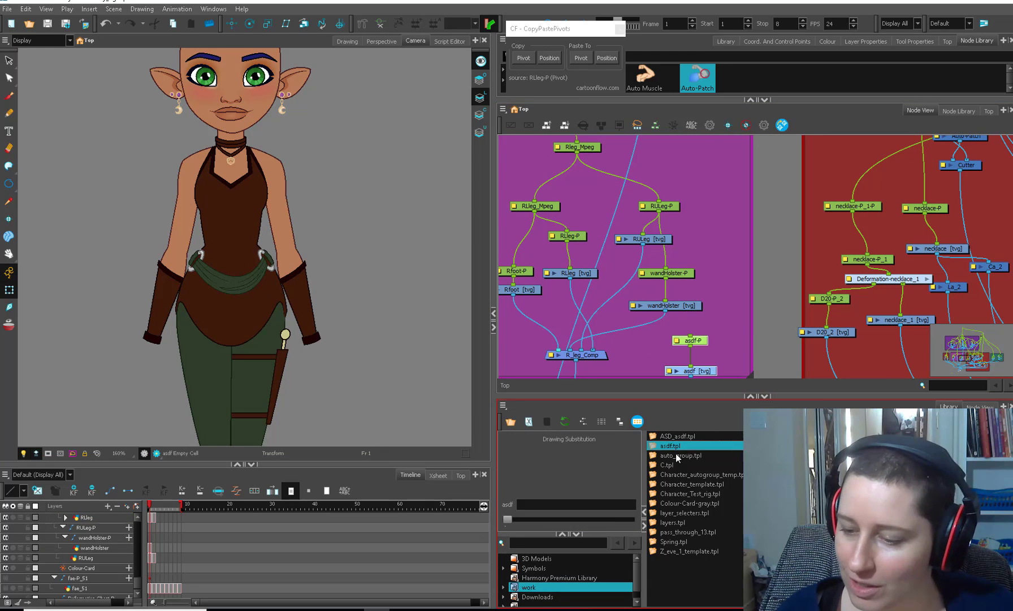
left_click_drag(678, 447, 635, 339)
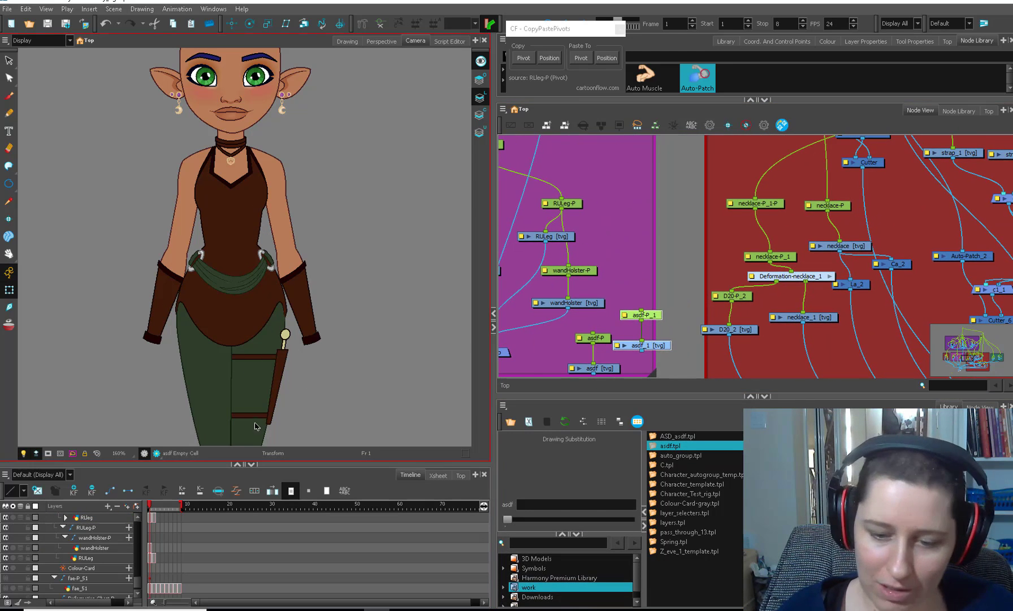
Step: Rename both added drawings and their pegs by replacing "asdf" with "strap_H"
left_click_drag(674, 310, 592, 378)
left_click(513, 300)
type("strap")
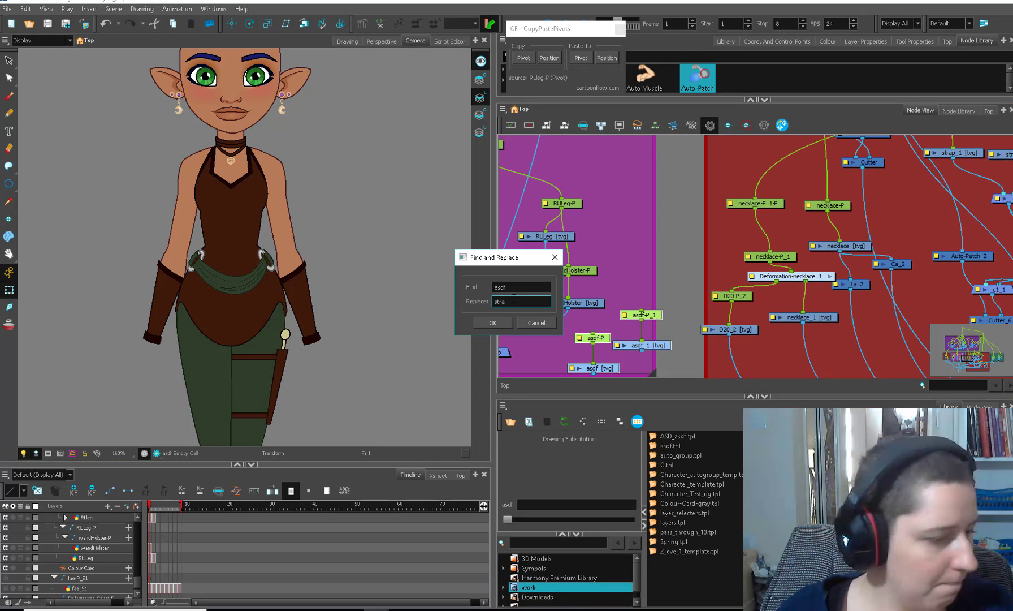
type("_")
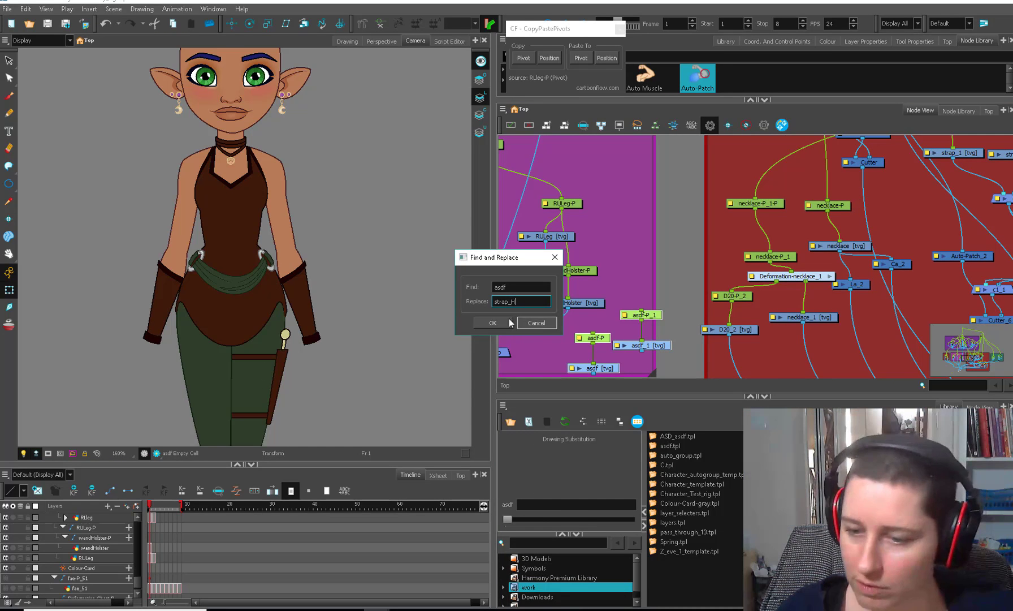
type("H")
key("Return")
Step: Add a parent peg above wandHolster-P and attach both strap_H pegs to it
key("ctrl+p")
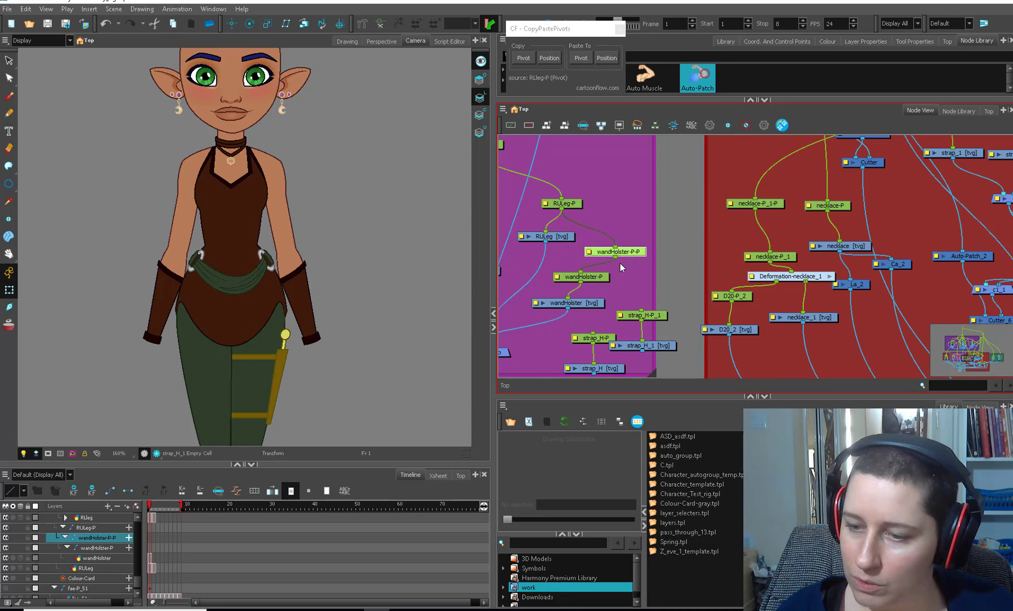
left_click_drag(613, 318, 593, 333)
left_click_drag(615, 252, 641, 310)
Step: Connect the strap_H and strap_H_1 drawings to the R_leg_Comp composite
left_click_drag(598, 377, 682, 339)
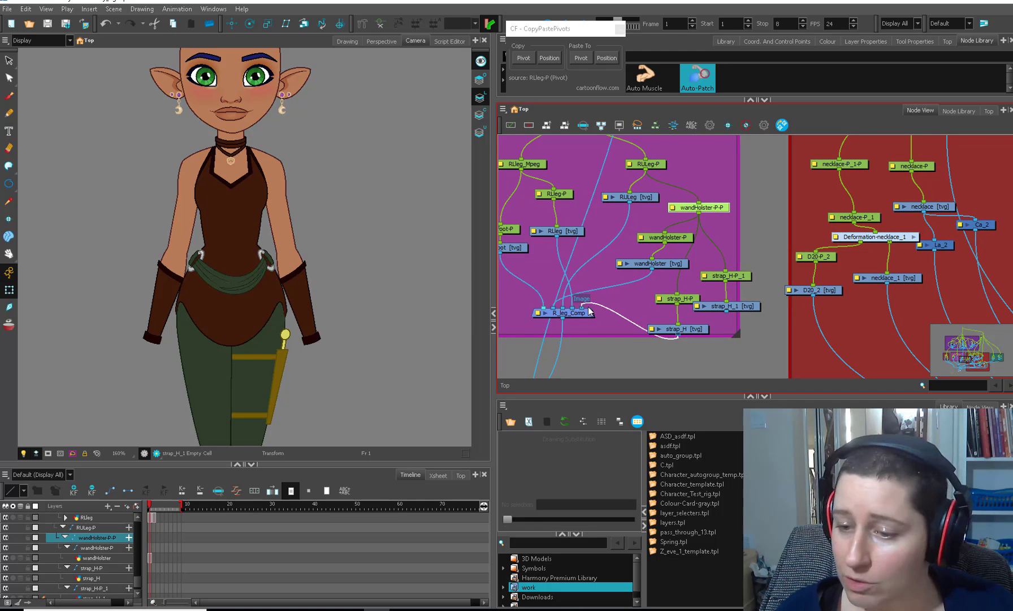
left_click_drag(563, 311, 565, 311)
left_click(614, 312)
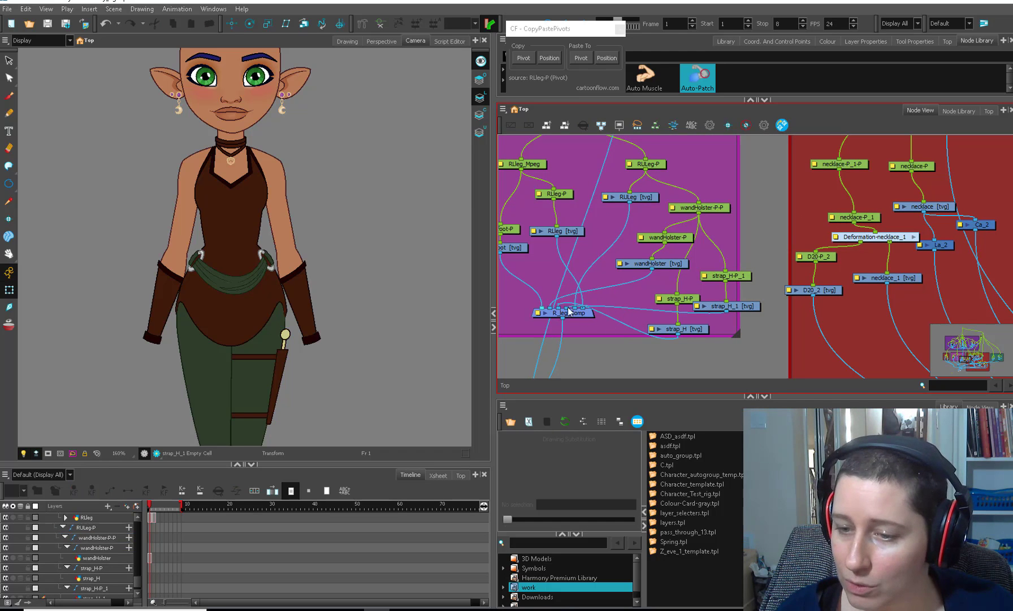
Step: Move the holster's straps out of the wandHolster drawing, the upper one into strap_H and the lower one into strap_H_1
left_click(671, 264)
key("alt+s")
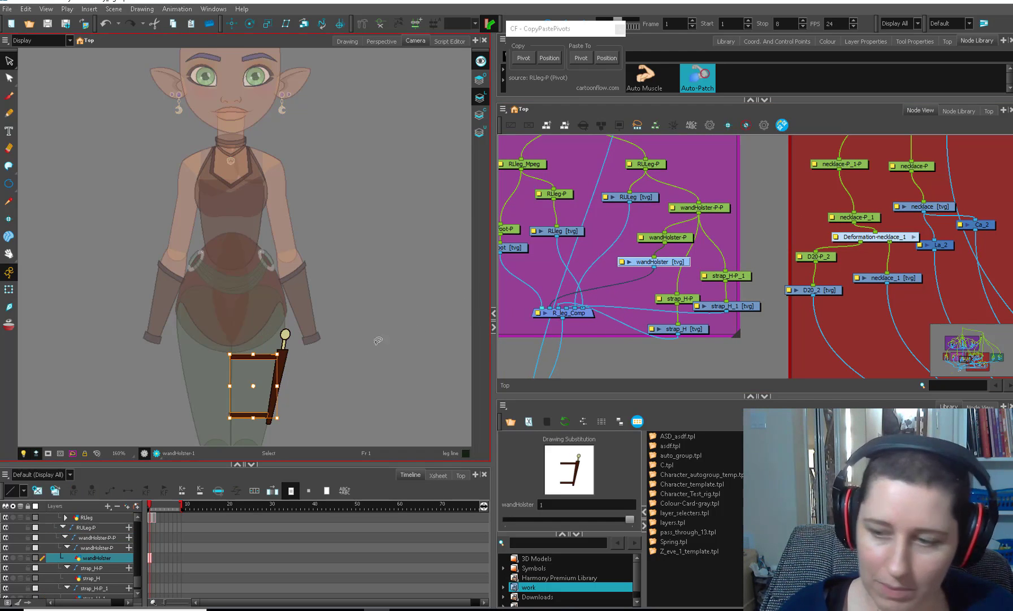
key("ctrl+x")
left_click(687, 329)
key("ctrl+v")
left_click(730, 307)
key("ctrl+v")
Step: Copy wandHolster-P's pivot to wandHolster-P-P, strap_H-P and strap_H-P_1
left_click(669, 237)
key("alt+3")
left_click(523, 58)
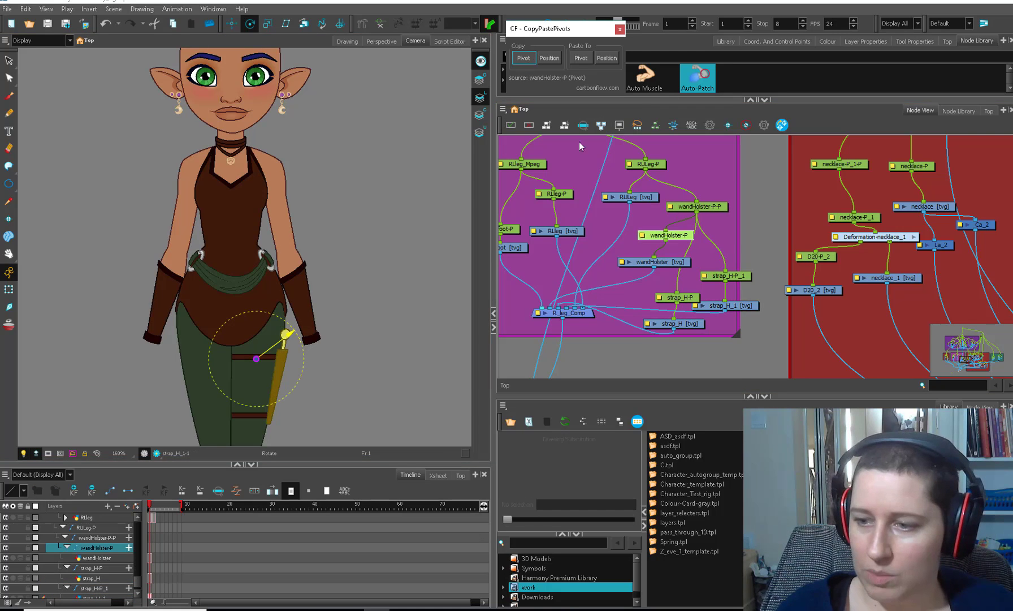
left_click(712, 209)
left_click(691, 299, "ctrl")
left_click(728, 276, "ctrl")
left_click(578, 62)
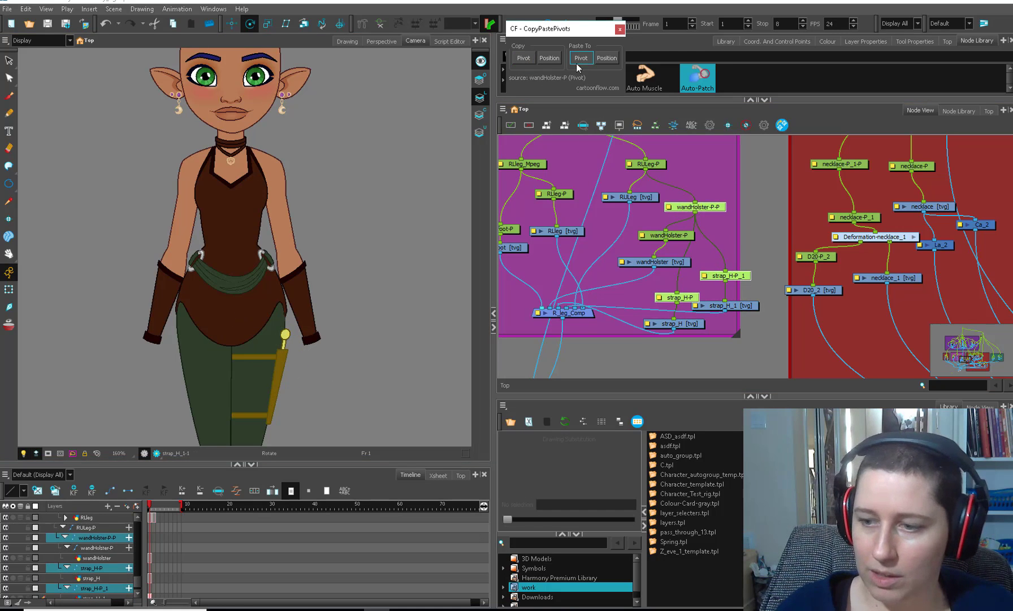
Step: Move the pivots of strap_H-P and strap_H-P_1 to the holster ends of the upper and lower straps
left_click(256, 360)
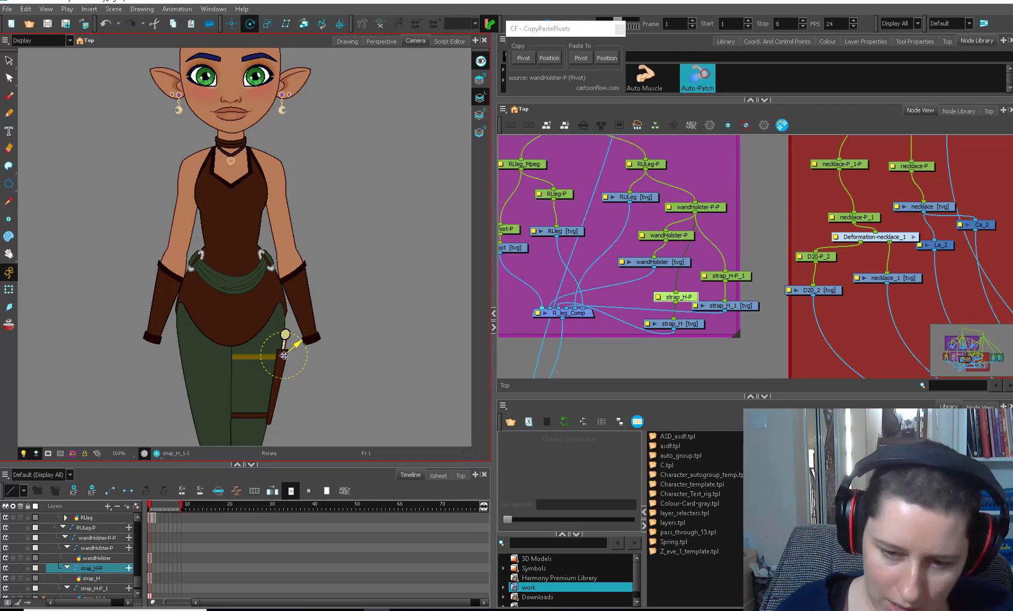
scroll(293, 387, "up", 3)
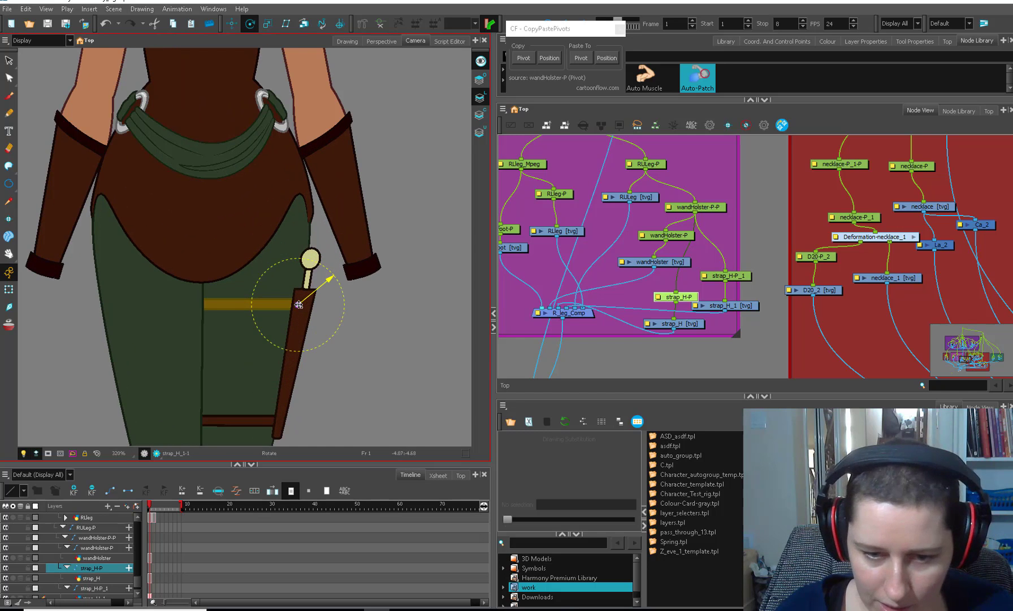
left_click(254, 308)
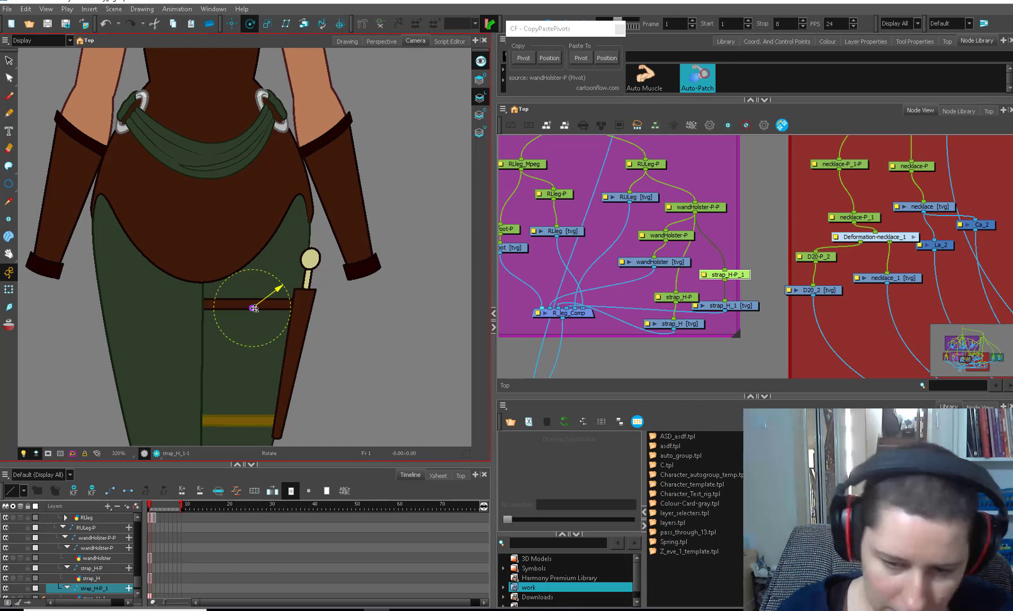
left_click_drag(280, 418, 280, 423)
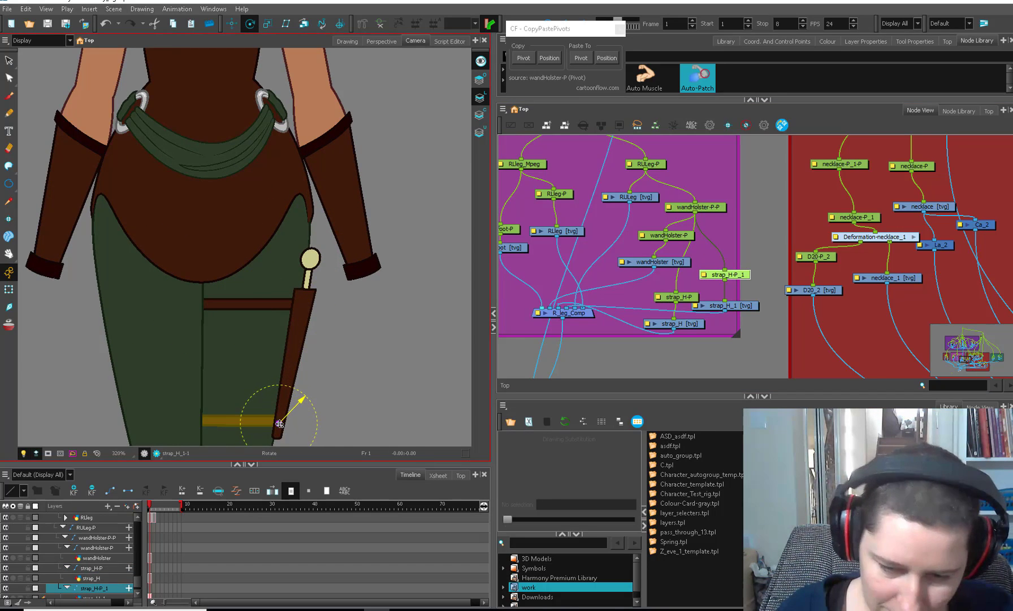
left_click(671, 240)
left_click(708, 209)
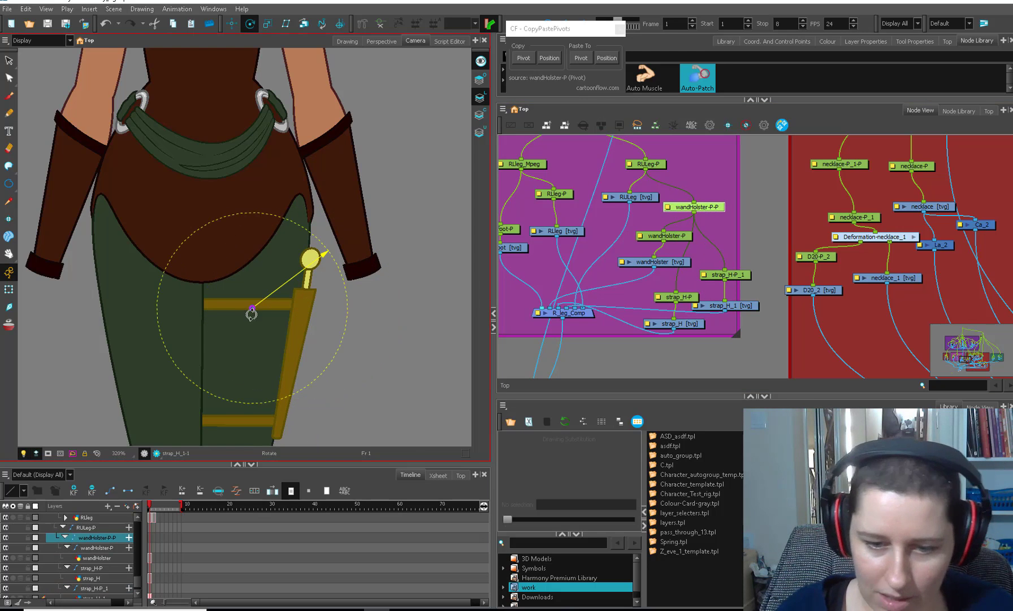
Step: Examine the knee and elbow joint drawings of both legs and arms on frame 2
key("shift+t")
scroll(305, 336, "down", 5)
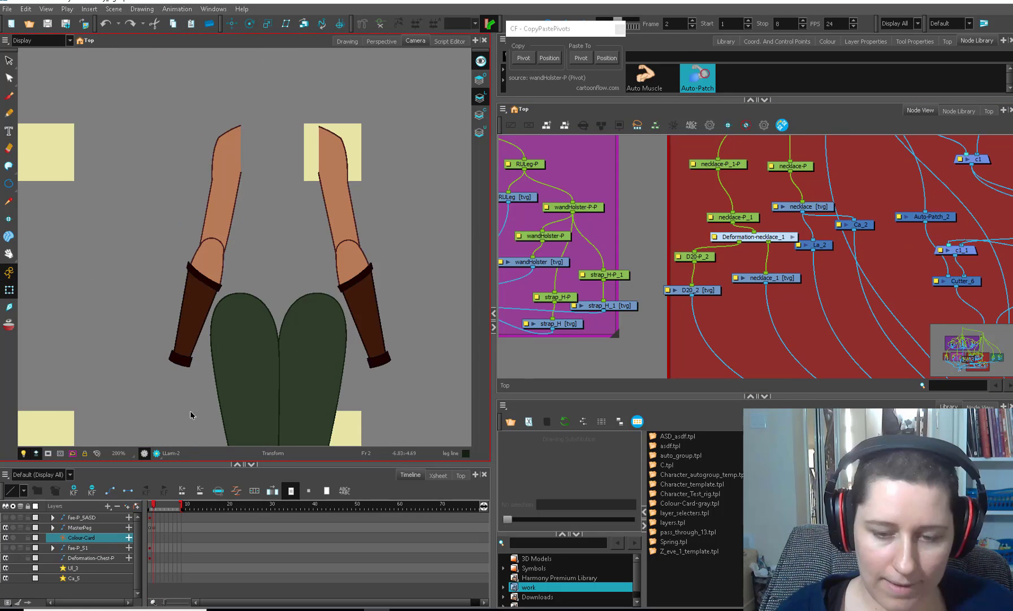
left_click_drag(308, 418, 298, 291)
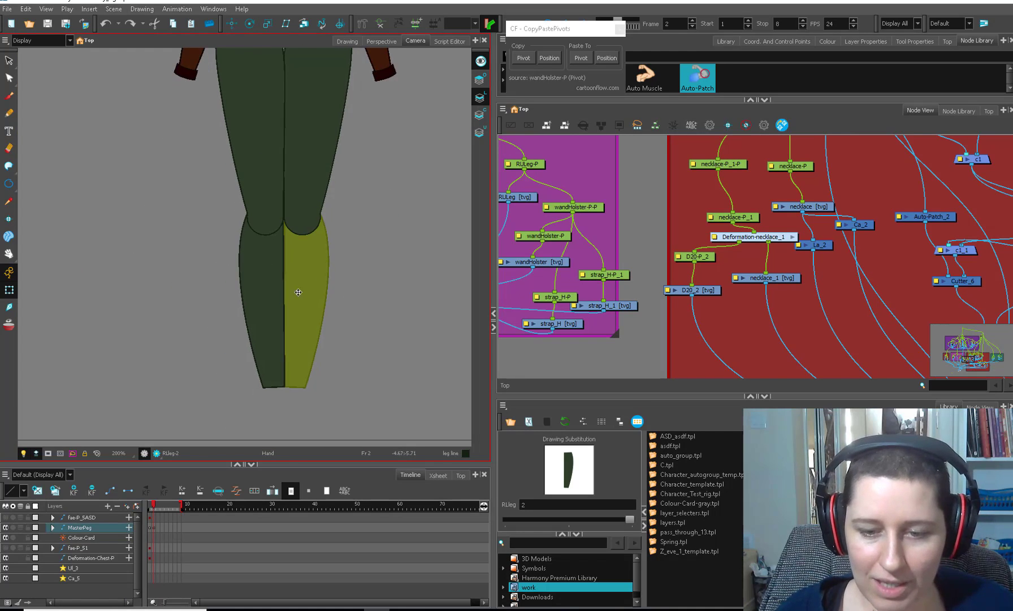
scroll(293, 308, "down", 1)
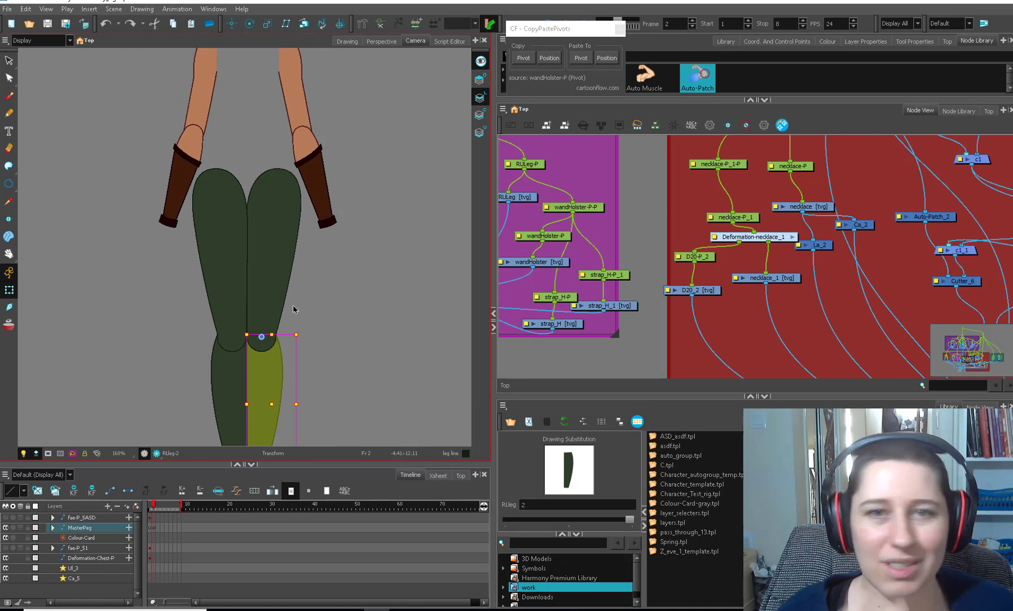
left_click_drag(314, 255, 312, 375)
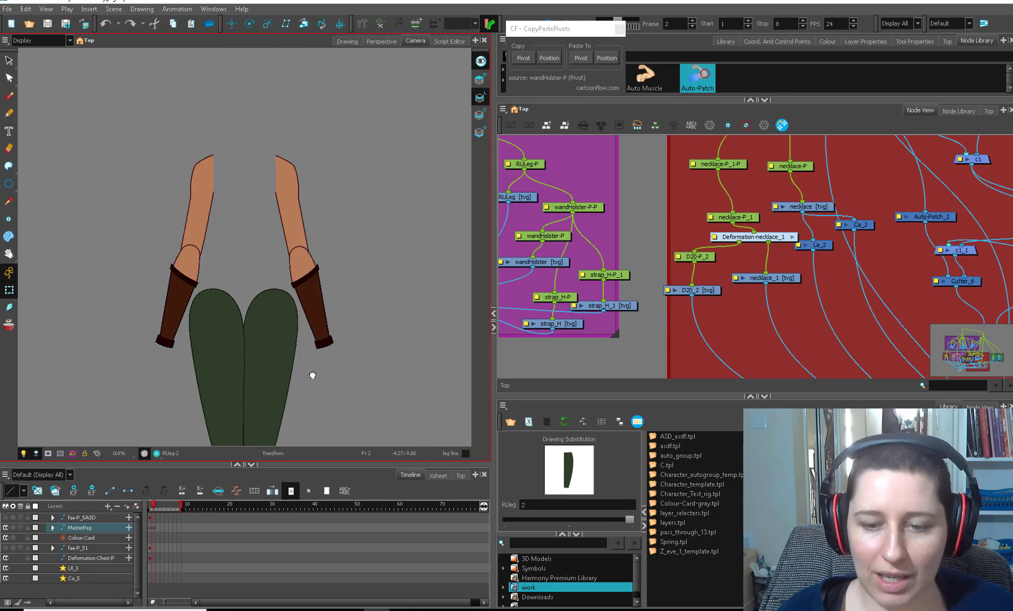
scroll(312, 375, "up", 1)
left_click(154, 298)
scroll(177, 287, "up", 1)
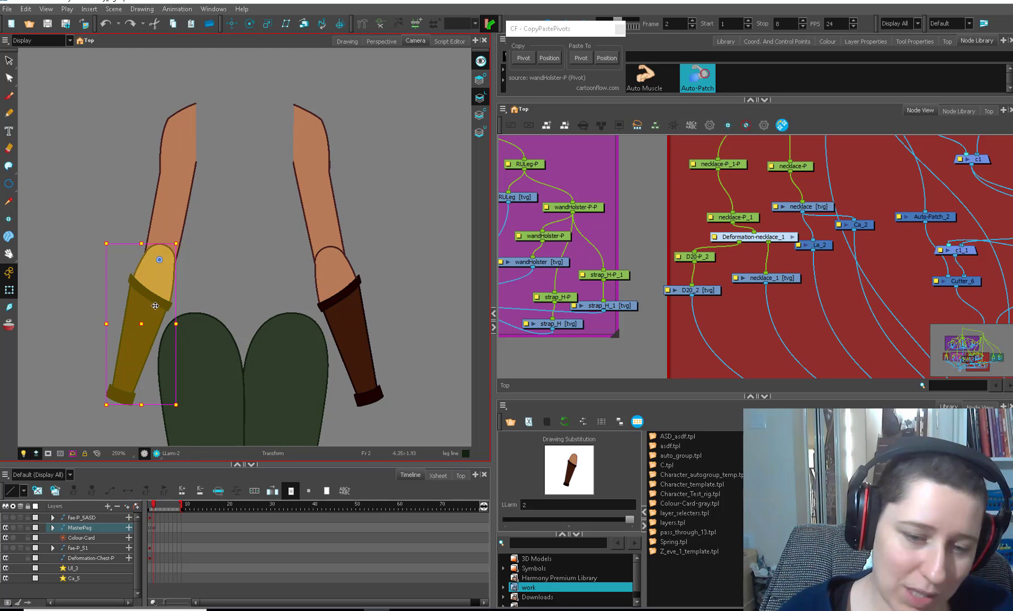
Step: Test the left elbow on frame 2 by rotating the forearm, and undo the rotation
scroll(155, 306, "down", 1)
left_click_drag(195, 378, 237, 216)
key("ctrl+z")
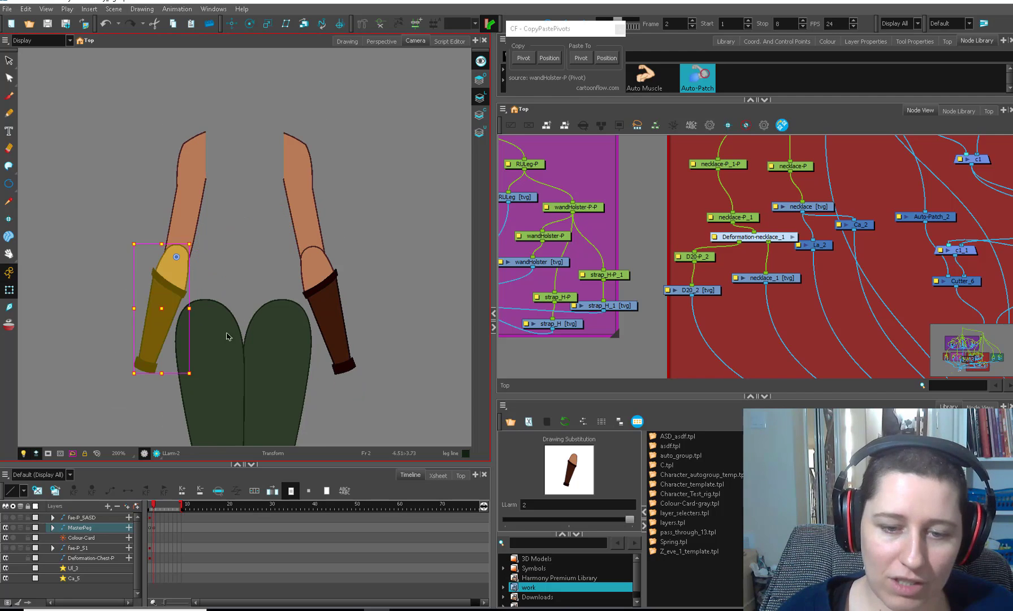
Step: Deselect the forearm and return to frame 1 to show the fae's default drawings
left_click(143, 402)
scroll(144, 407, "down", 2)
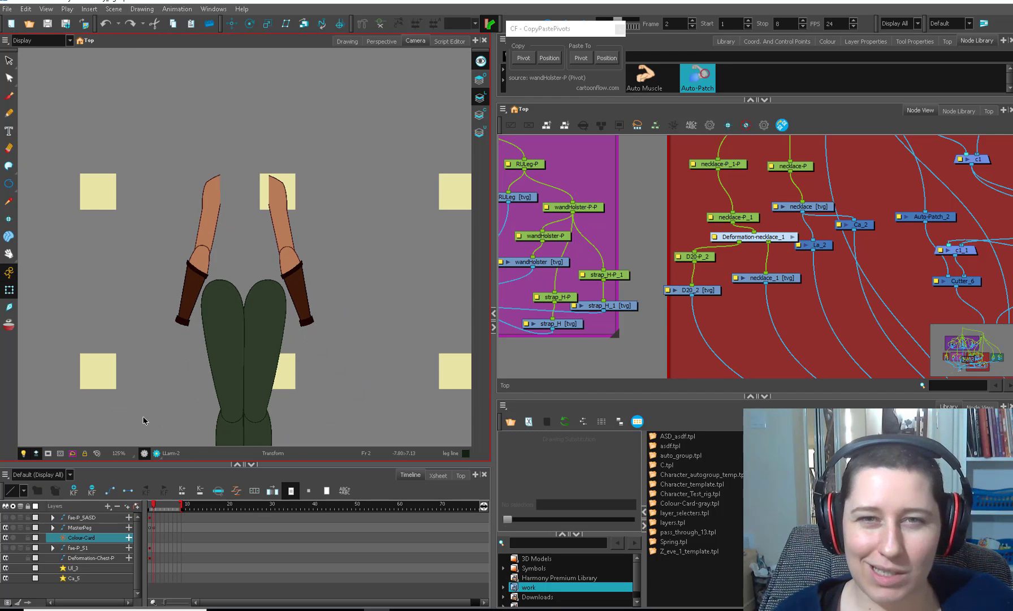
scroll(172, 350, "up", 3)
left_click(167, 374)
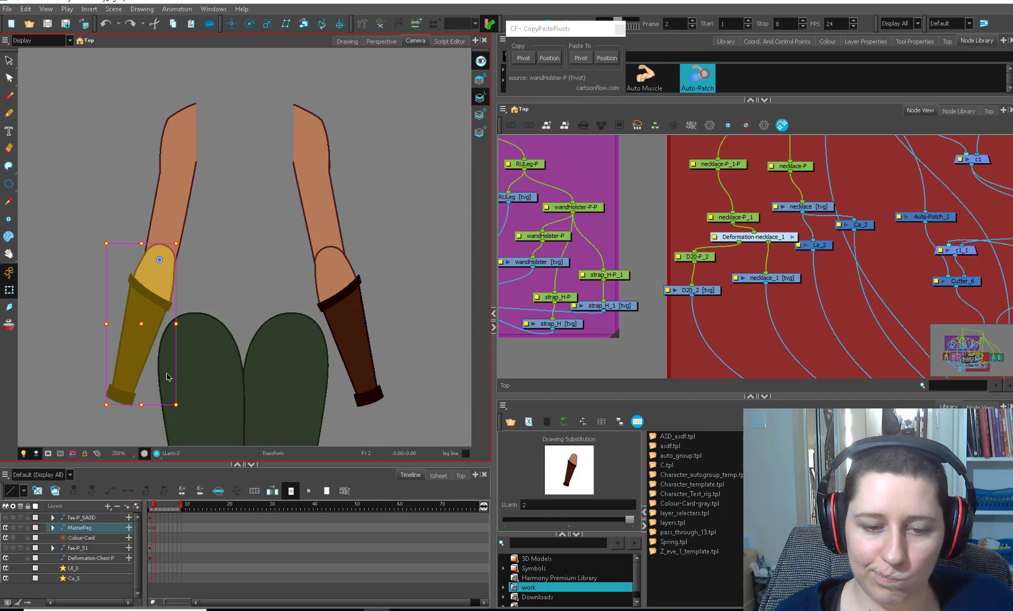
left_click(157, 421)
key("comma")
scroll(181, 378, "down", 3)
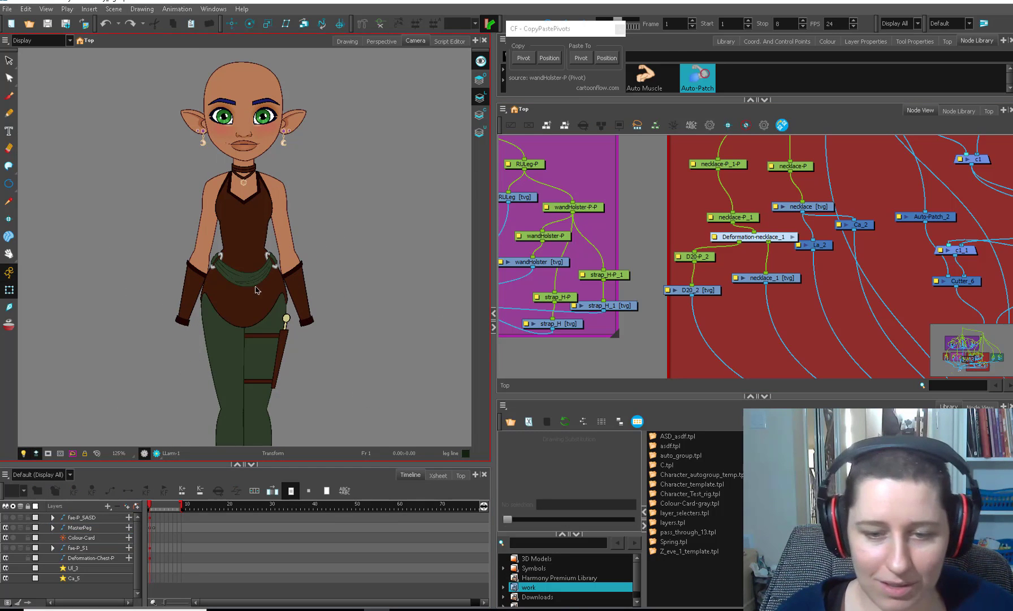
Step: Test how the wand holster and its straps follow the thigh by swinging that leg outward
left_click(280, 305)
left_click_drag(306, 330, 362, 303)
key("ctrl+z")
left_click(266, 356)
left_click_drag(325, 332, 398, 278)
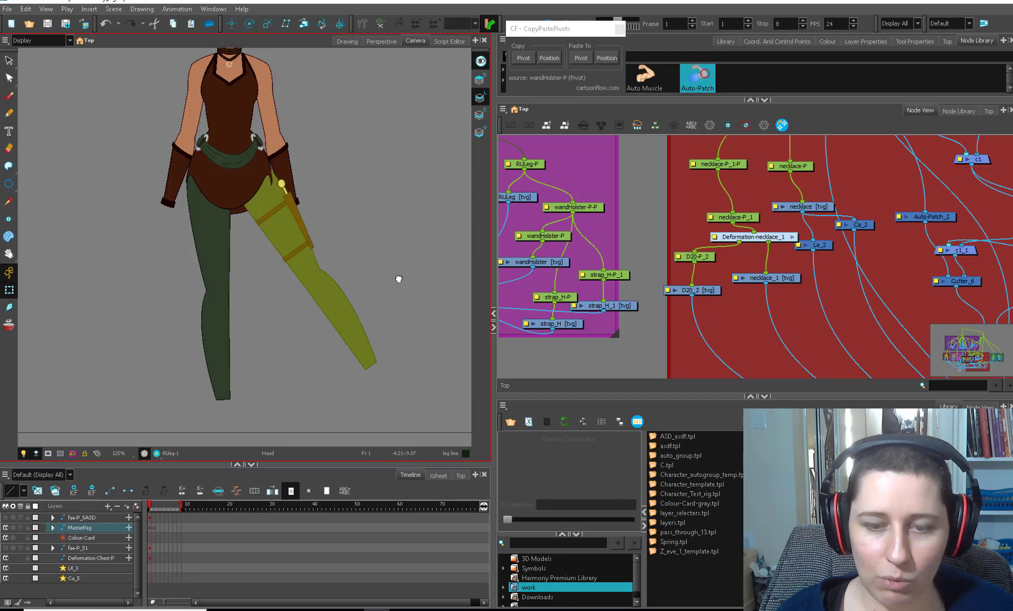
scroll(398, 278, "up", 2)
left_click(362, 341)
left_click_drag(307, 338, 386, 245)
scroll(388, 278, "down", 1)
scroll(362, 278, "up", 3)
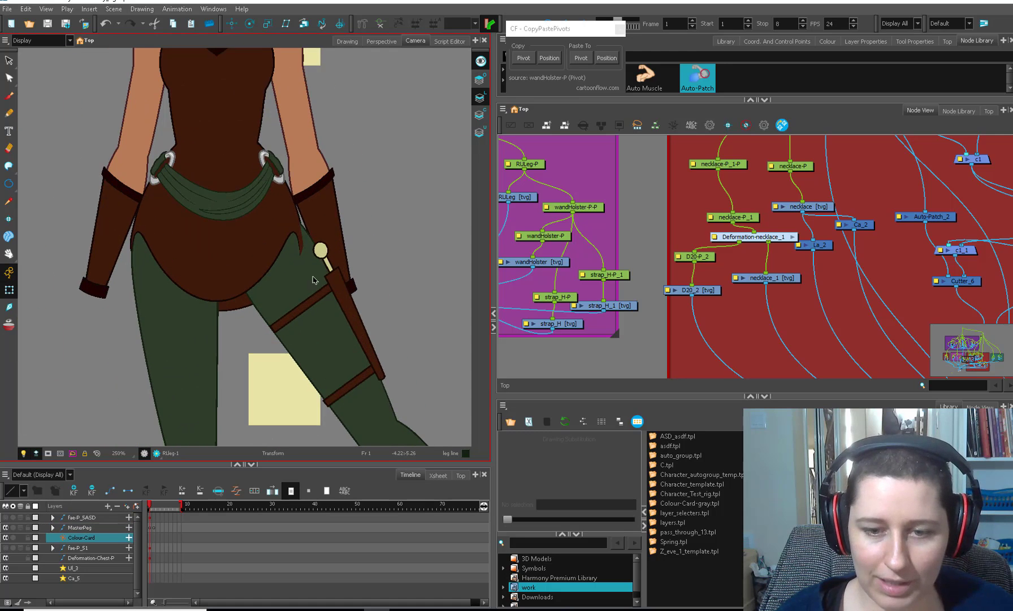
Step: Select the belly drawing at the hip and locate its node and patch connections in the Torso group
left_click(313, 240)
left_click_drag(331, 229, 317, 286)
left_click(302, 272)
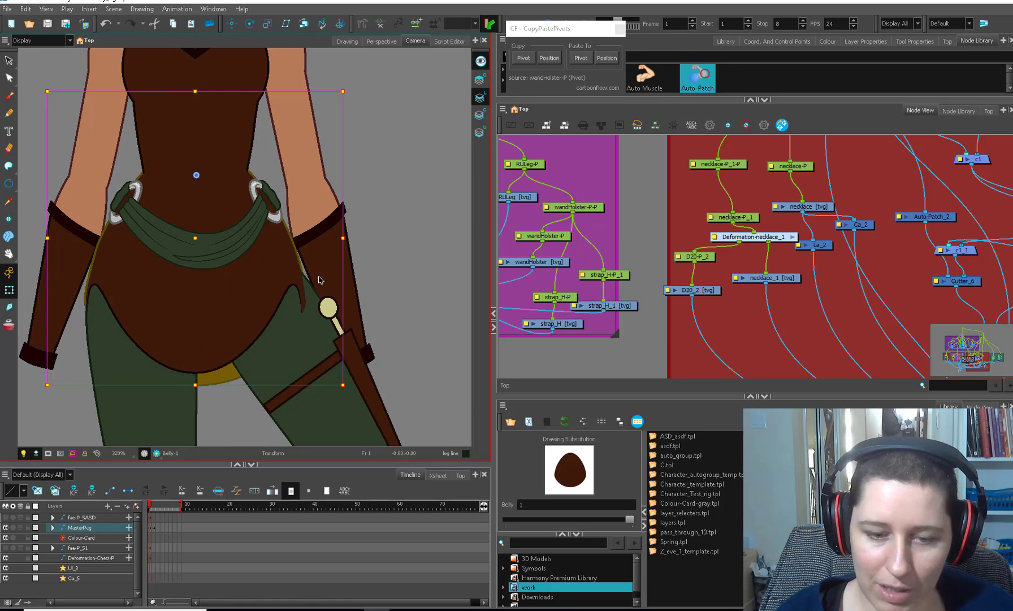
scroll(318, 294, "down", 1)
key("o")
left_click_drag(746, 282, 650, 324)
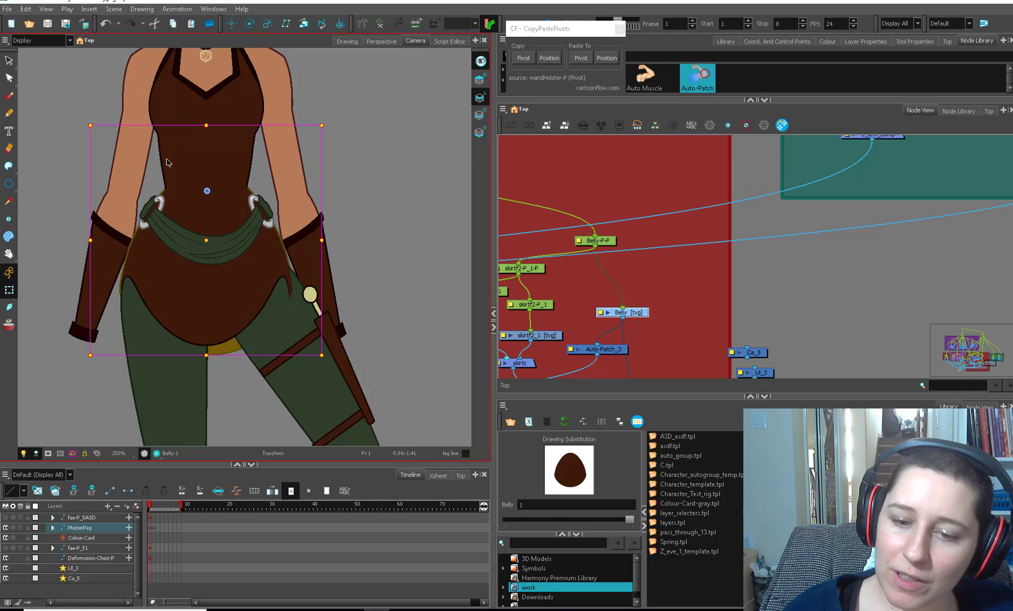
Step: Swing the wand-holster leg up to nearly horizontal as a hip joint test, and undo the rotation
left_click(550, 172)
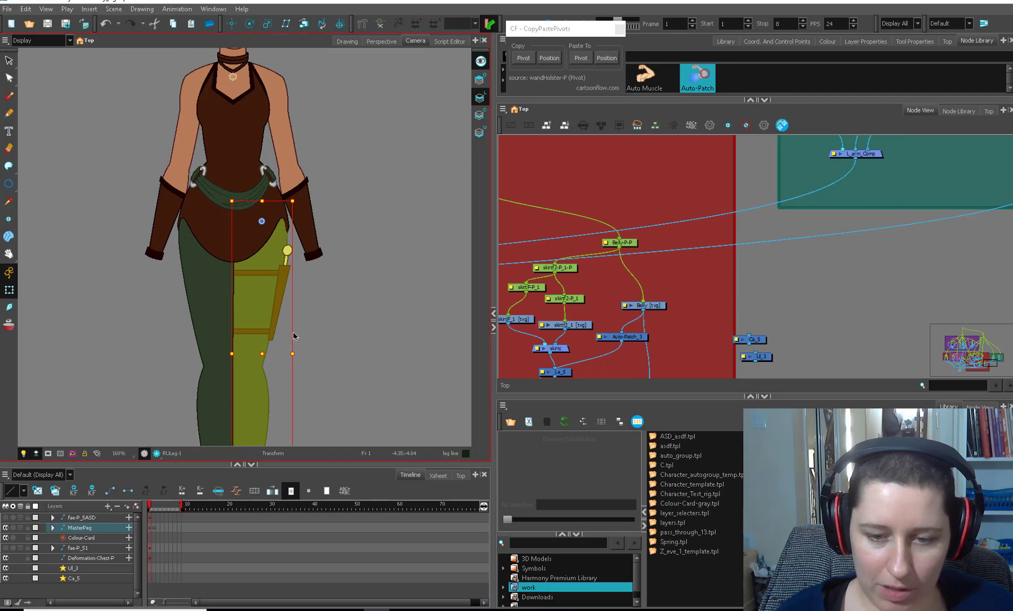
scroll(269, 278, "down", 3)
left_click_drag(278, 397, 371, 238)
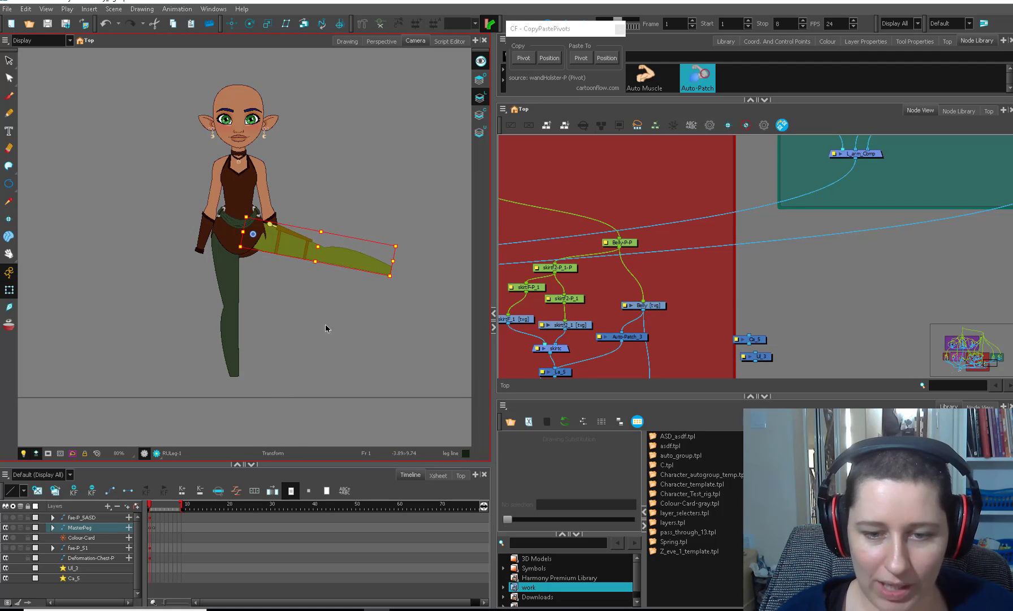
key("ctrl+z")
left_click_drag(297, 273, 300, 407)
Step: Locate the chest and strap nodes in the Torso group and inspect the chest1_1 neckline contour at its lower tip
scroll(299, 404, "up", 3)
left_click(242, 333)
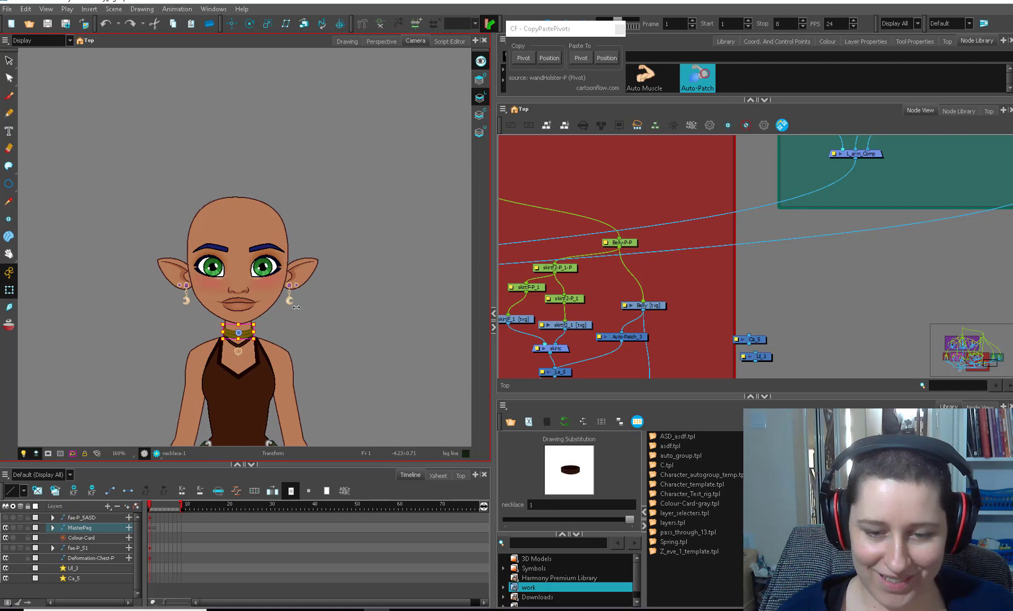
key("b")
key("b")
scroll(244, 396, "up", 3)
left_click(261, 316)
scroll(628, 316, "up", 2)
left_click_drag(509, 335, 610, 334)
left_click(610, 334)
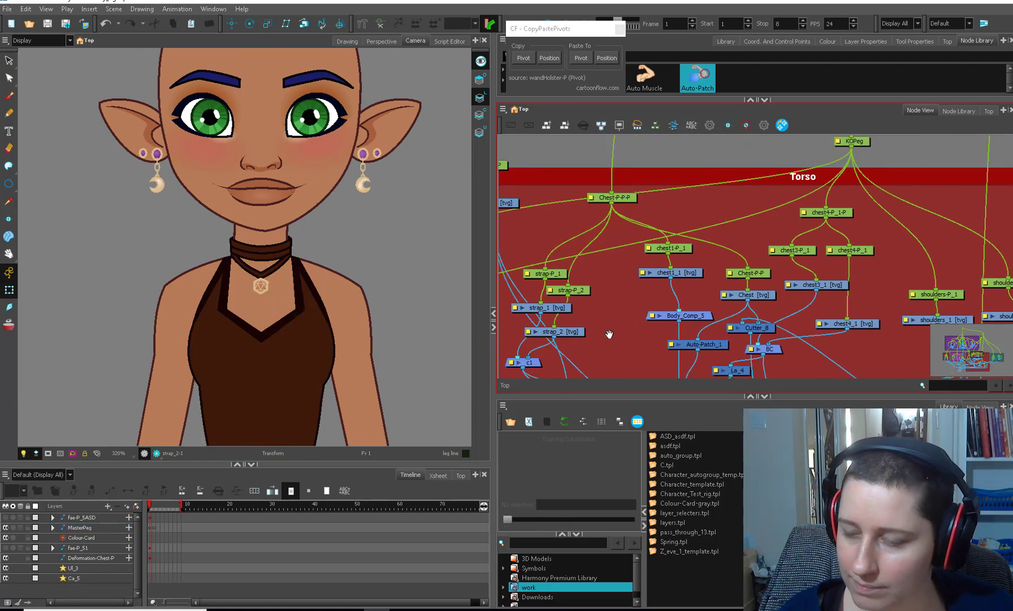
scroll(249, 301, "up", 5)
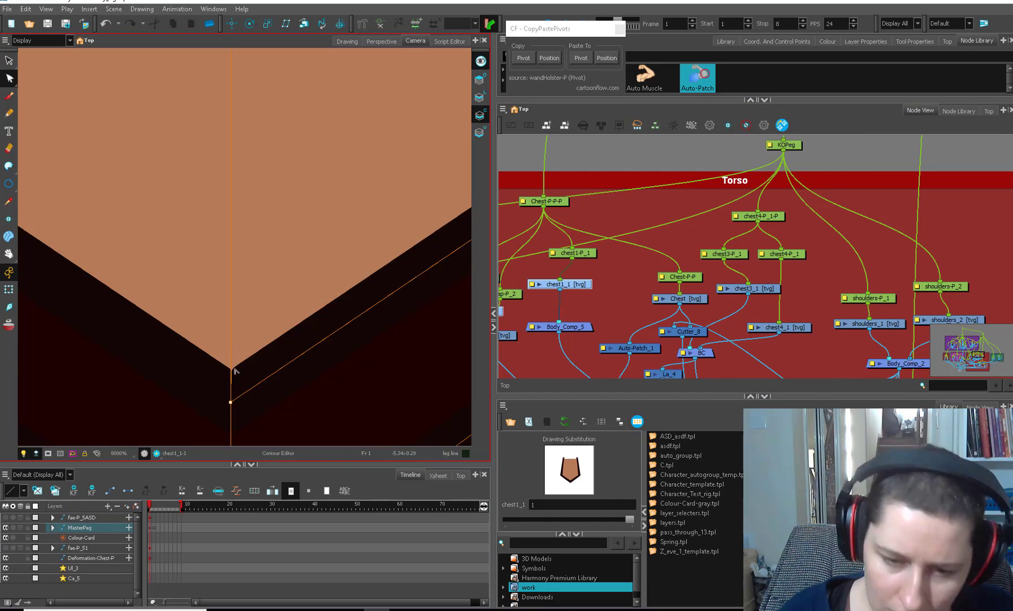
Step: Paste a copy of the chest1_1 neckline drawing and connect it between chest1-P_1 and Body_Comp_5
scroll(249, 301, "down", 3)
left_click(339, 298)
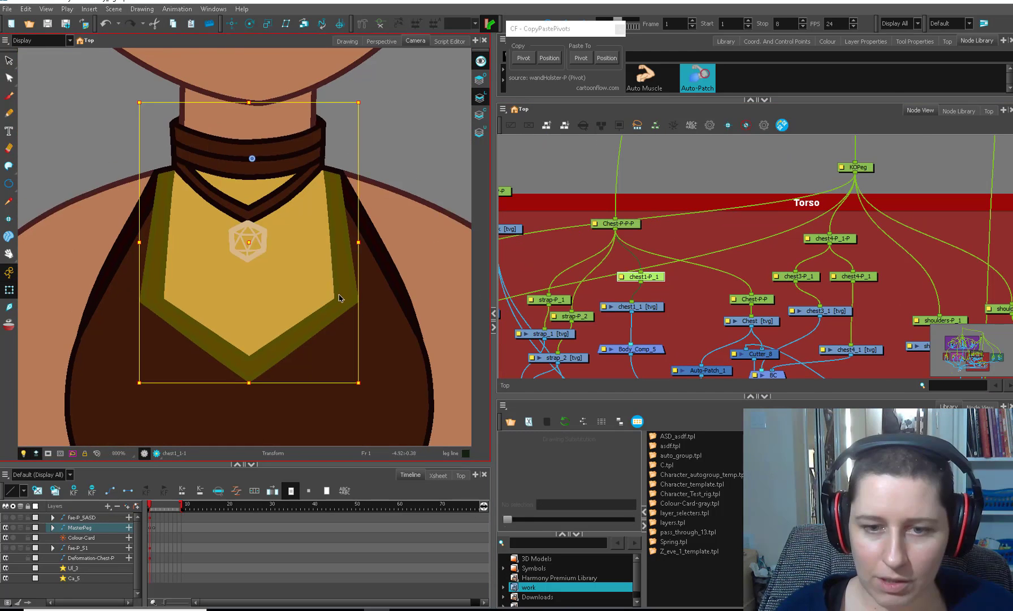
scroll(339, 298, "down", 2)
left_click(656, 305)
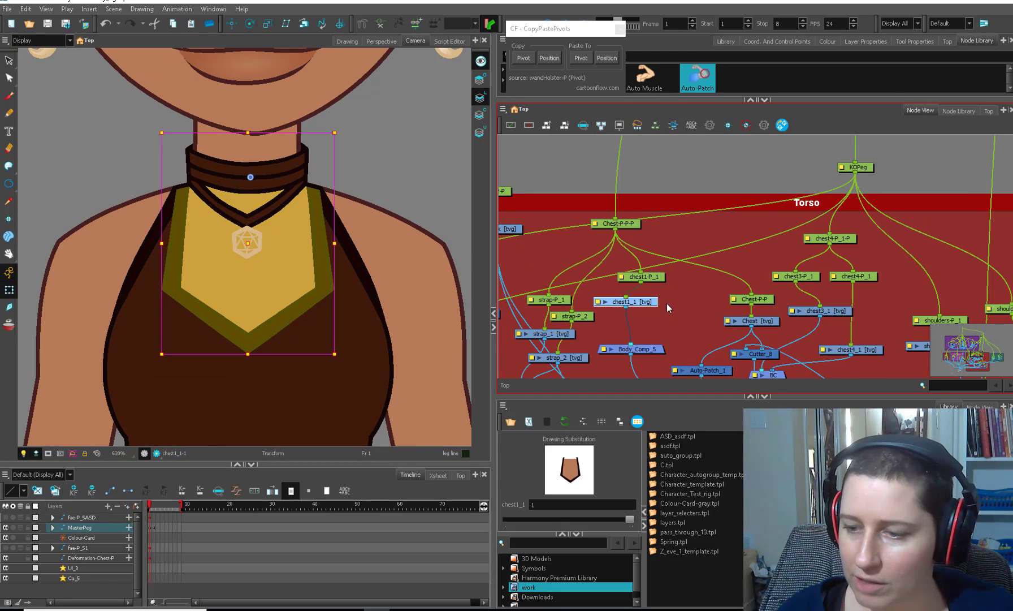
key("ctrl+v")
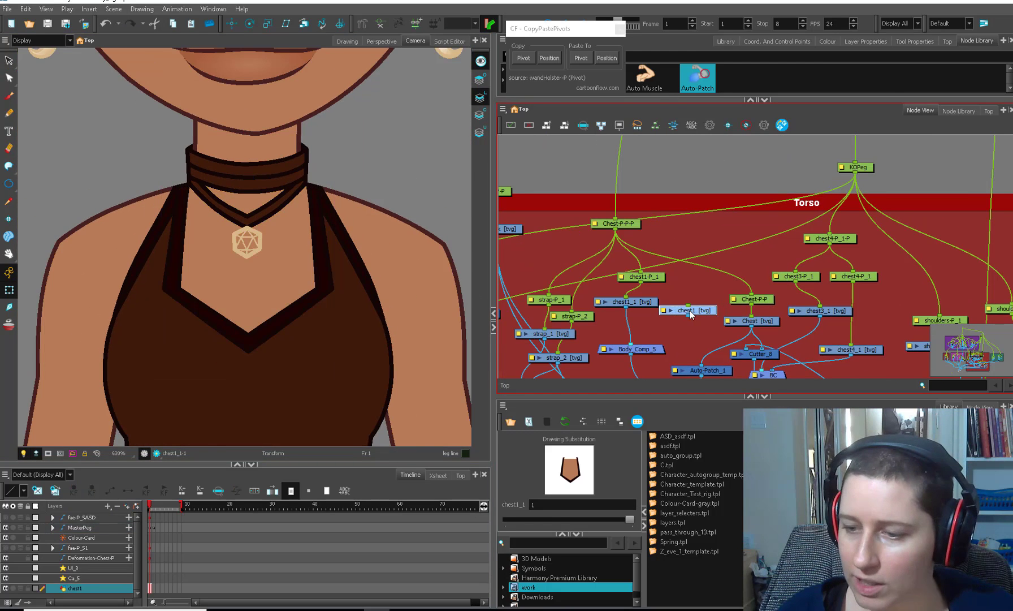
left_click_drag(650, 338, 673, 301)
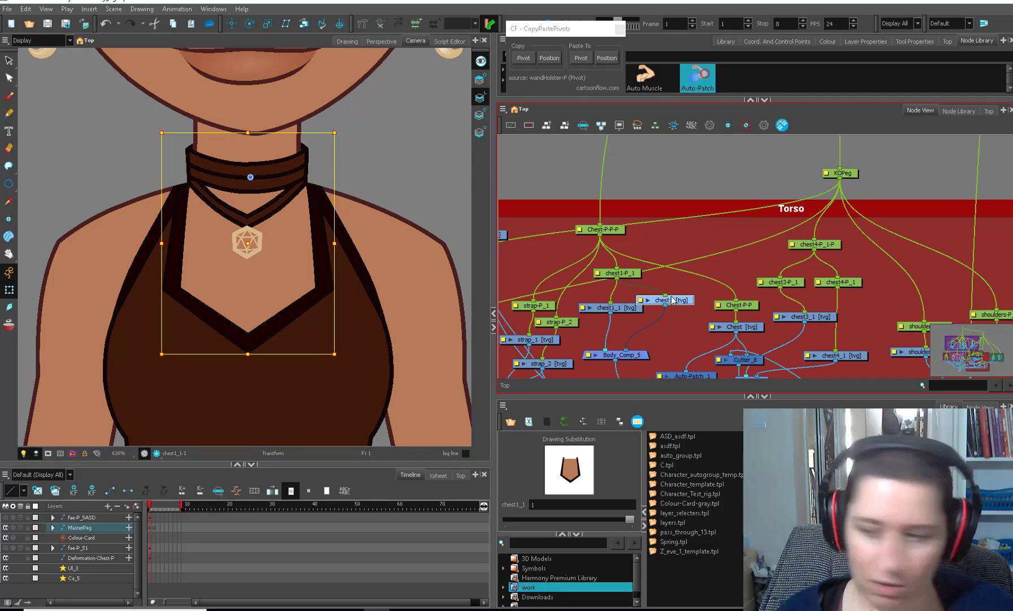
Step: Add a parent peg to each of the neckline drawings chest1 and chest1_1, and copy chest1-P_1's pivot
key("ctrl+p")
left_click(622, 307)
key("ctrl+p")
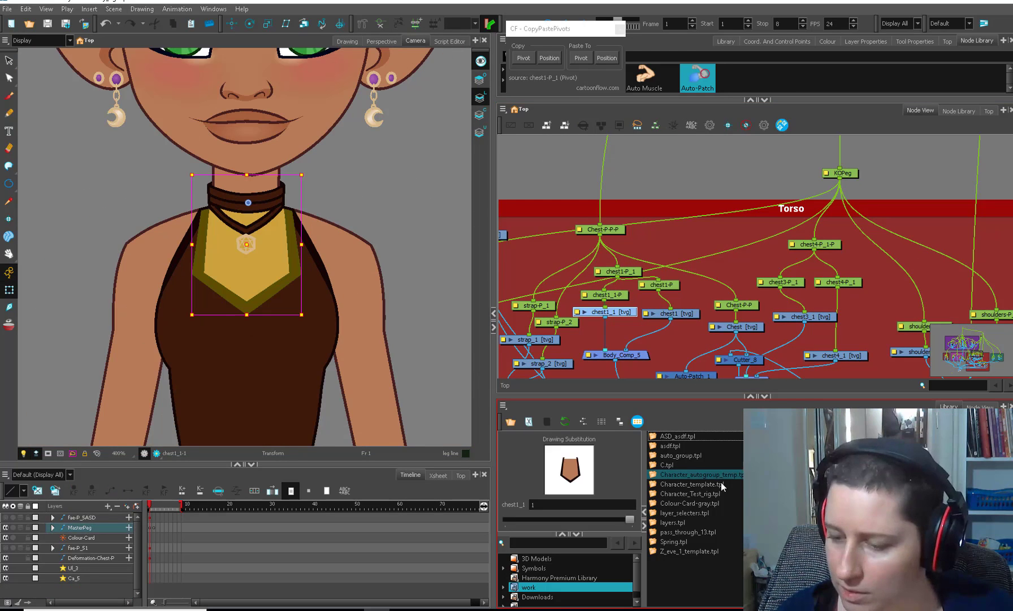
Step: Paste copies of La_4 and Ca_4, inserting the La copy below chest1_1 and the Ca copy below chest1
left_click_drag(773, 363, 733, 278)
left_click_drag(688, 322, 679, 315)
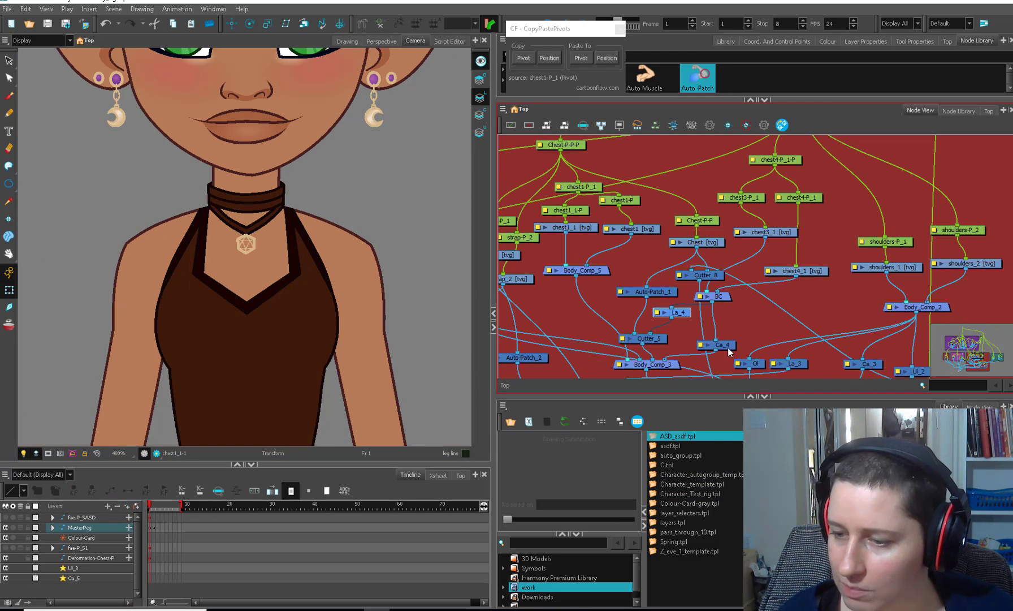
key("ctrl+v")
left_click(615, 314)
left_click_drag(629, 253, 582, 296)
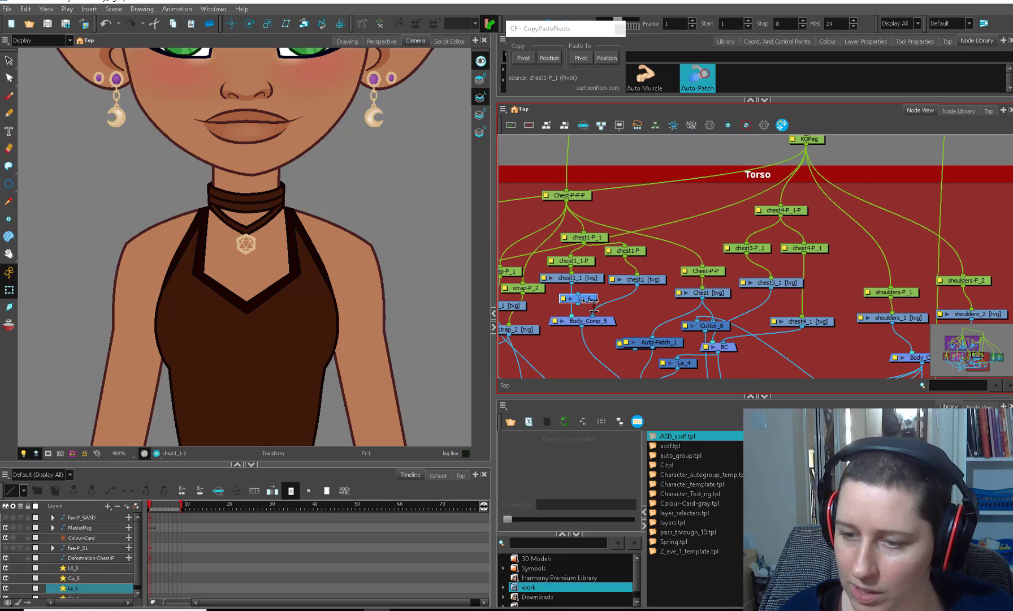
mouse_move(634, 340)
left_mouse_down()
mouse_move(620, 297)
mouse_move(654, 314)
mouse_move(644, 344)
left_mouse_up()
left_click(649, 337)
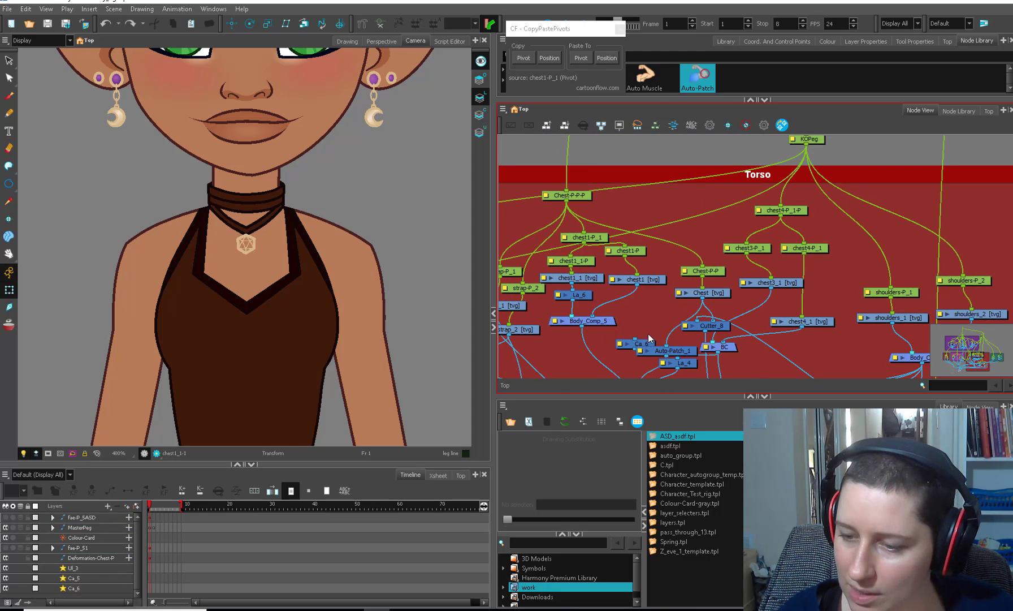
Step: Test the neckline by shifting chest1-P_1 downward, and undo the move
mouse_move(190, 243)
left_mouse_down()
mouse_move(299, 254)
mouse_move(282, 244)
mouse_move(355, 244)
mouse_move(252, 244)
mouse_move(339, 244)
mouse_move(302, 245)
left_mouse_up()
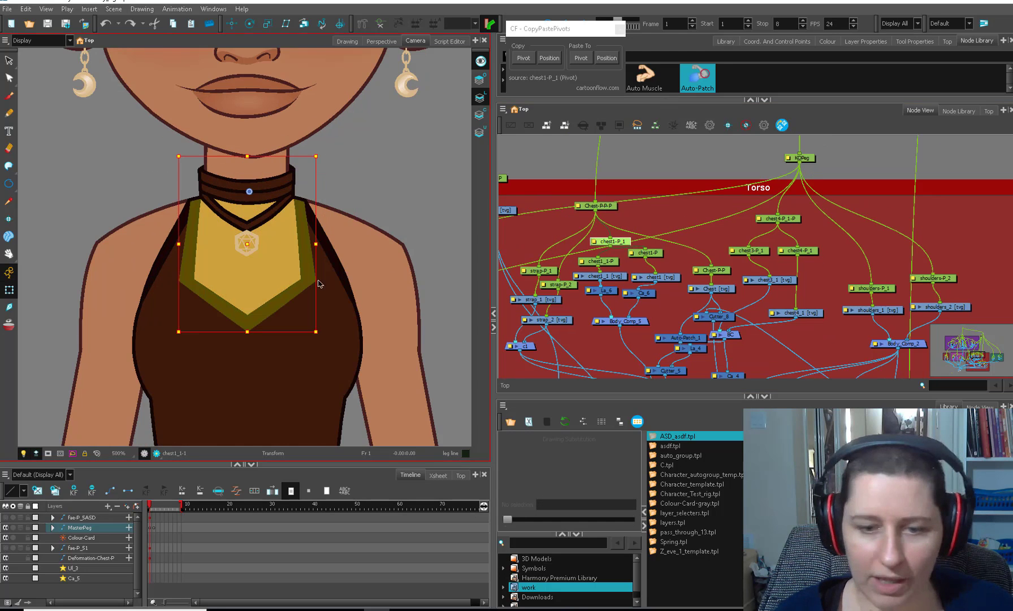
scroll(265, 271, "down", 2)
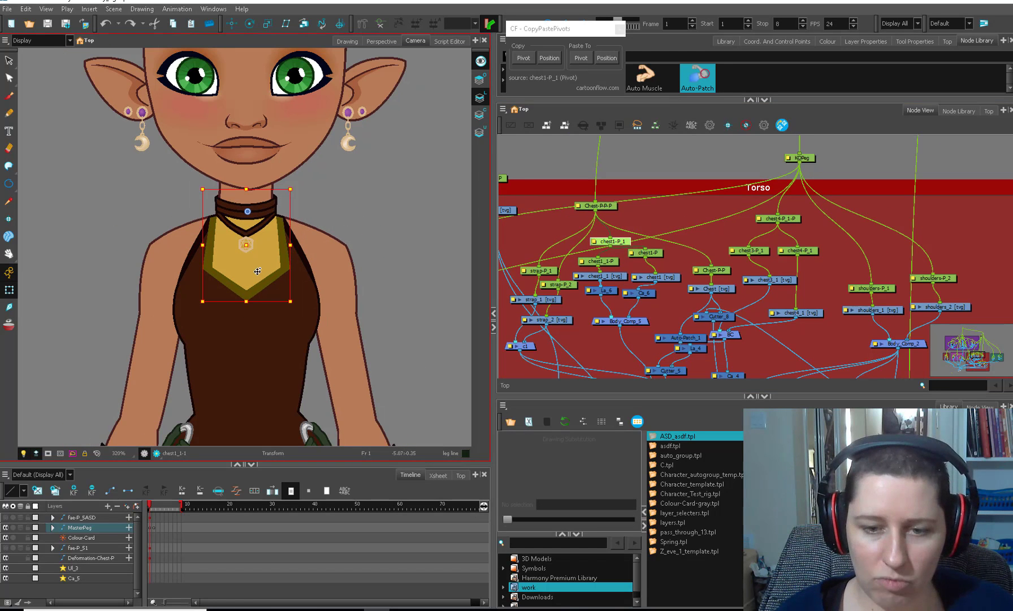
mouse_move(258, 271)
left_mouse_down()
mouse_move(280, 270)
mouse_move(241, 271)
mouse_move(276, 267)
mouse_move(261, 306)
left_mouse_up()
key("ctrl+z")
Step: Select chest1_1-P and chest1-P and move their pivots to the neckline's lower tip
key("2")
left_click(320, 301)
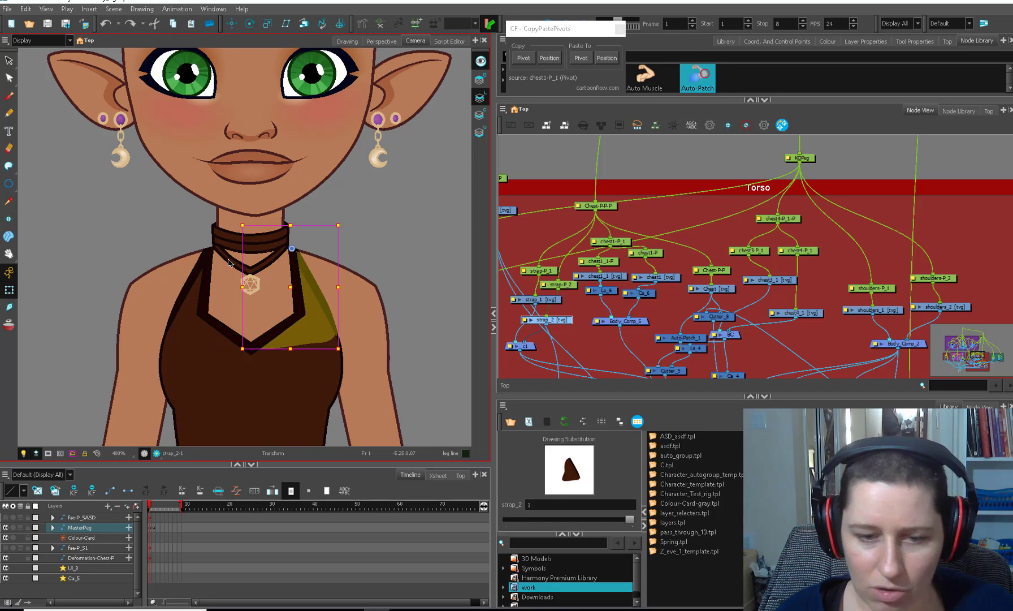
left_click_drag(229, 262, 147, 266)
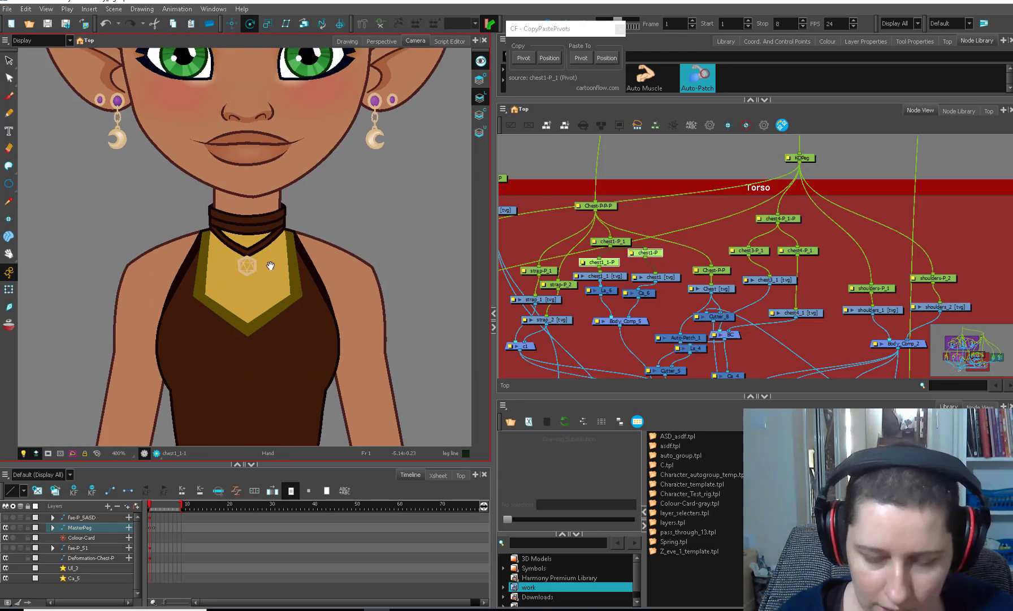
left_click_drag(270, 266, 240, 334)
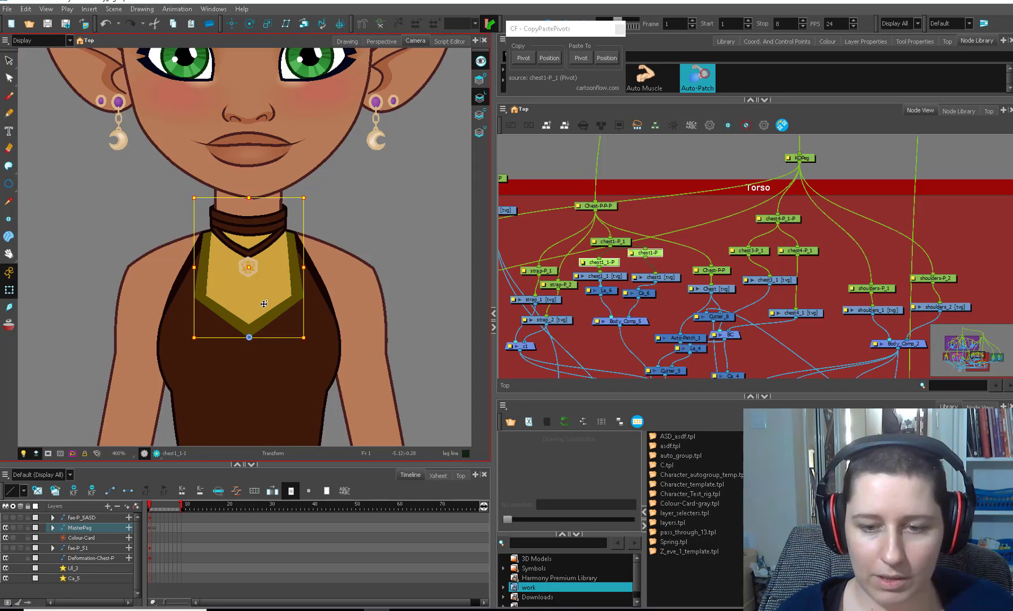
Step: Test the neckline by shifting it sideways and rotating its pieces about the lower tip, checking how they overlap there
left_click_drag(264, 303, 290, 301)
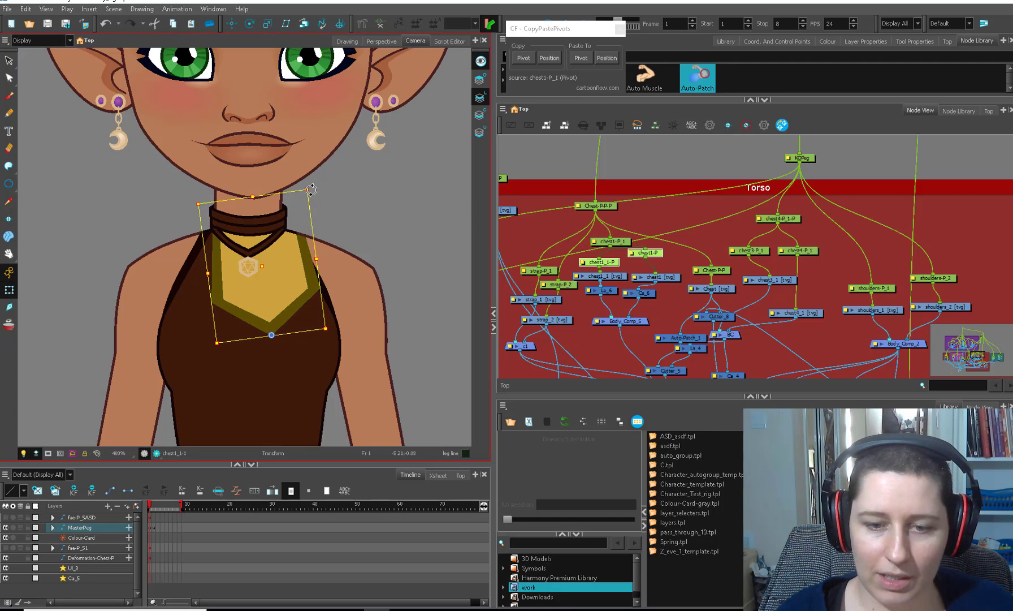
left_click_drag(311, 190, 298, 187)
left_click(305, 221)
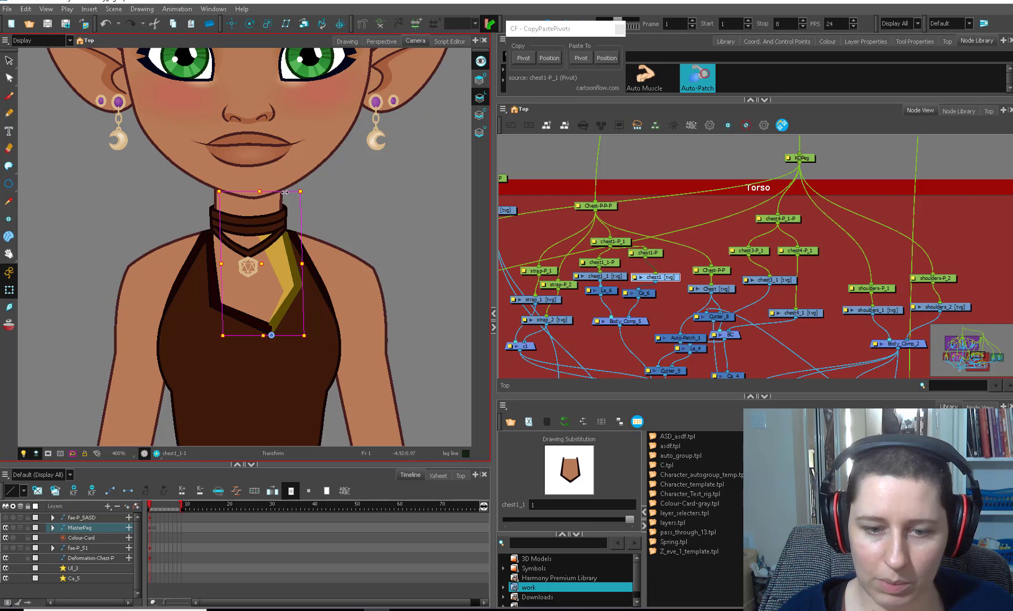
left_click(260, 266)
key("2")
key("2")
left_click(291, 367)
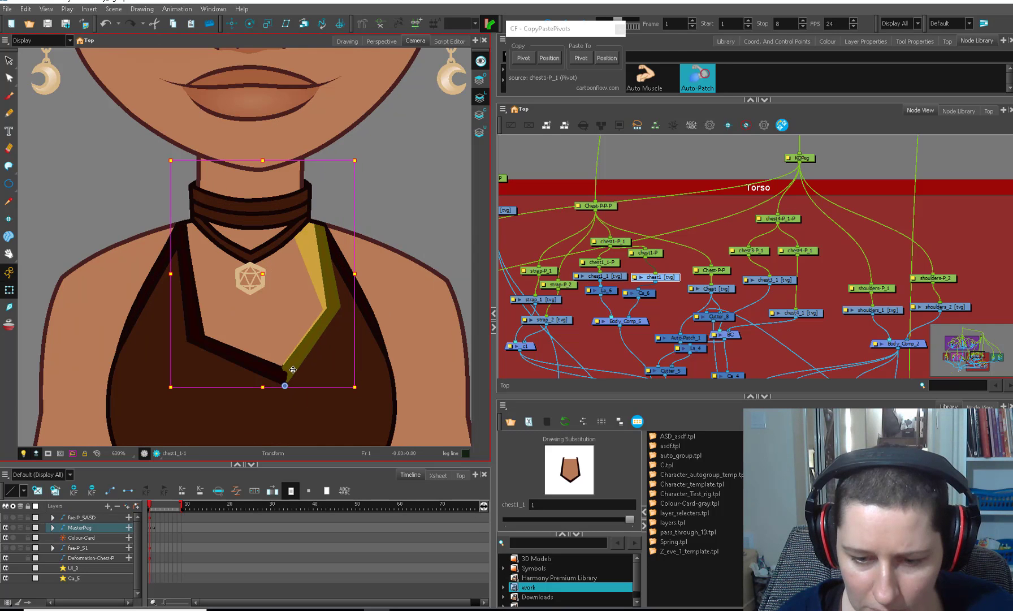
scroll(287, 357, "up", 5)
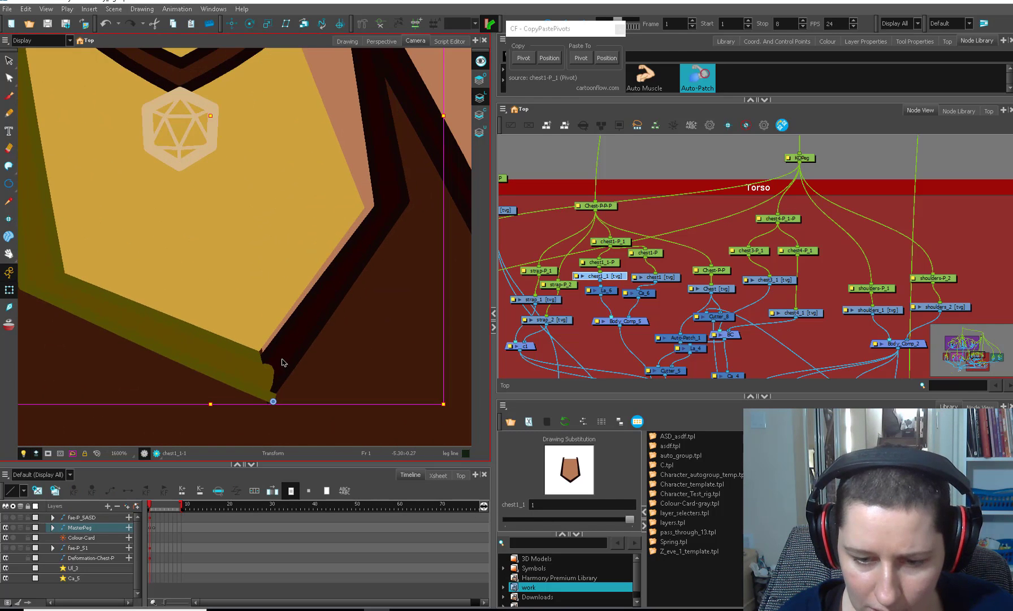
scroll(282, 362, "down", 4)
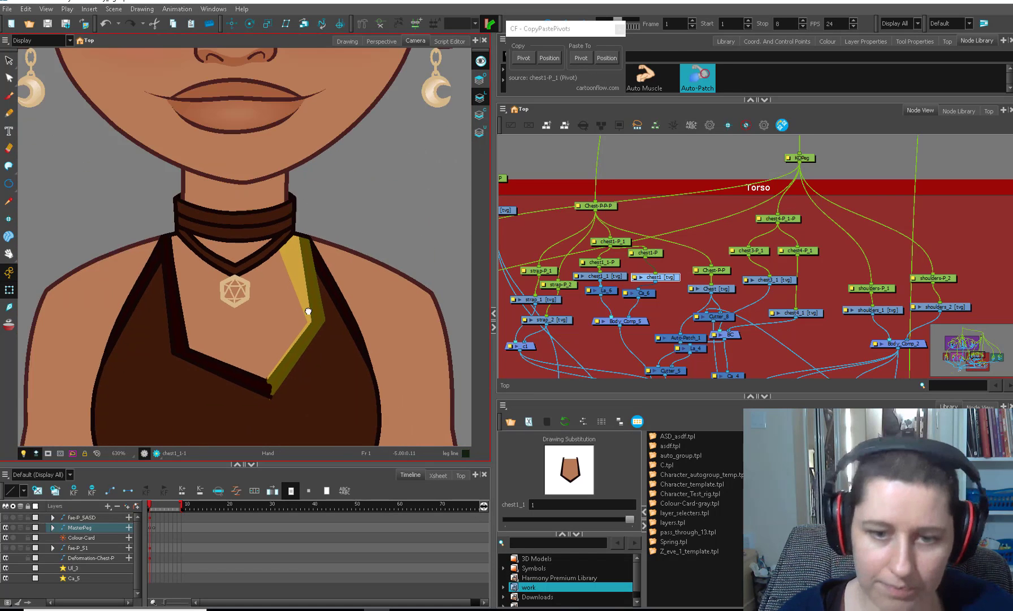
left_click_drag(308, 311, 321, 335)
key("Escape")
key("1")
key("1")
key("1")
key("1")
key("1")
key("1")
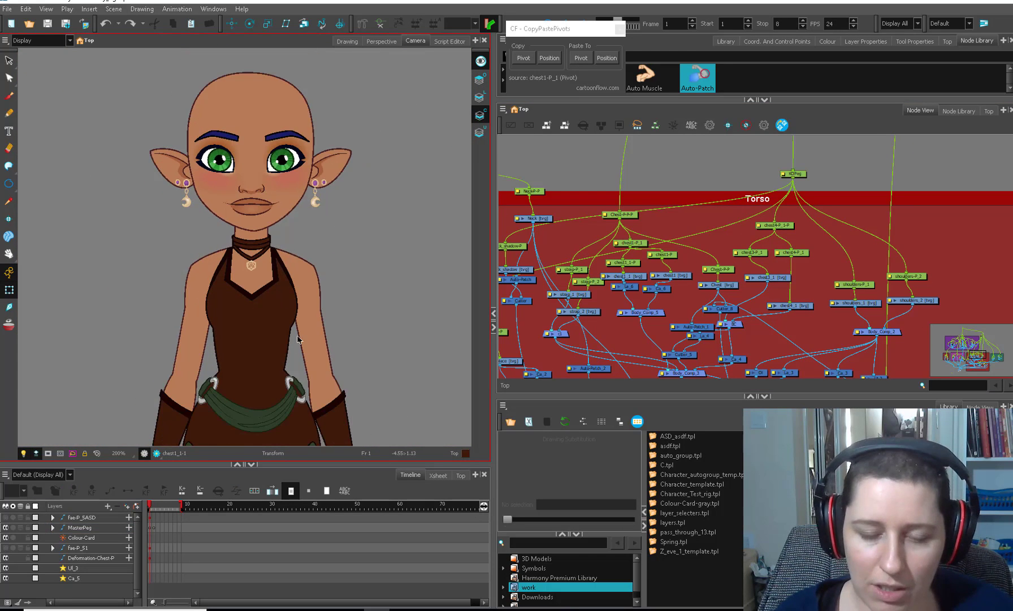
left_click_drag(293, 383, 298, 390)
key("2")
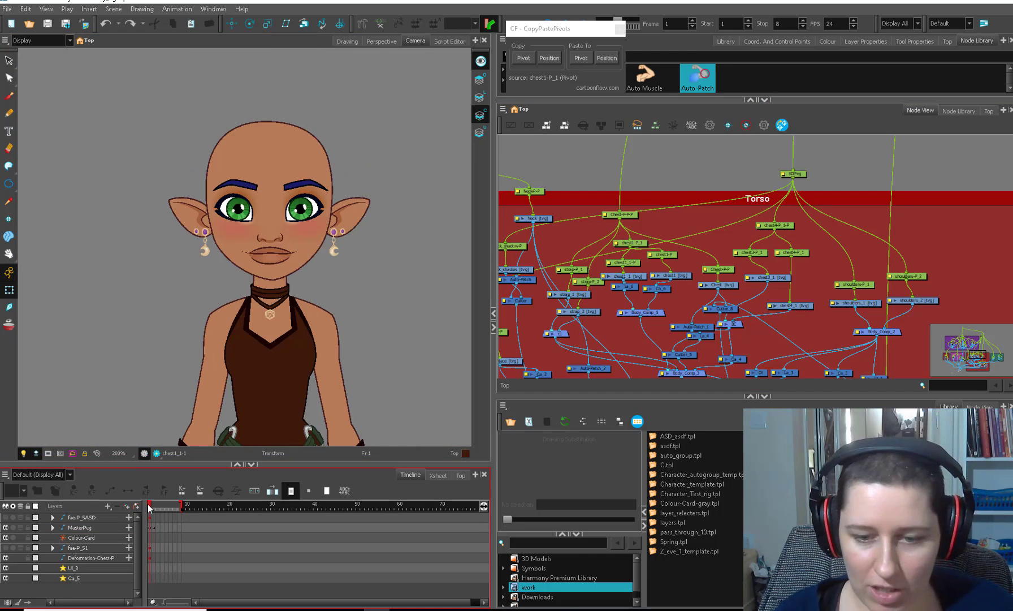
left_click(281, 325)
key("Escape")
key("1")
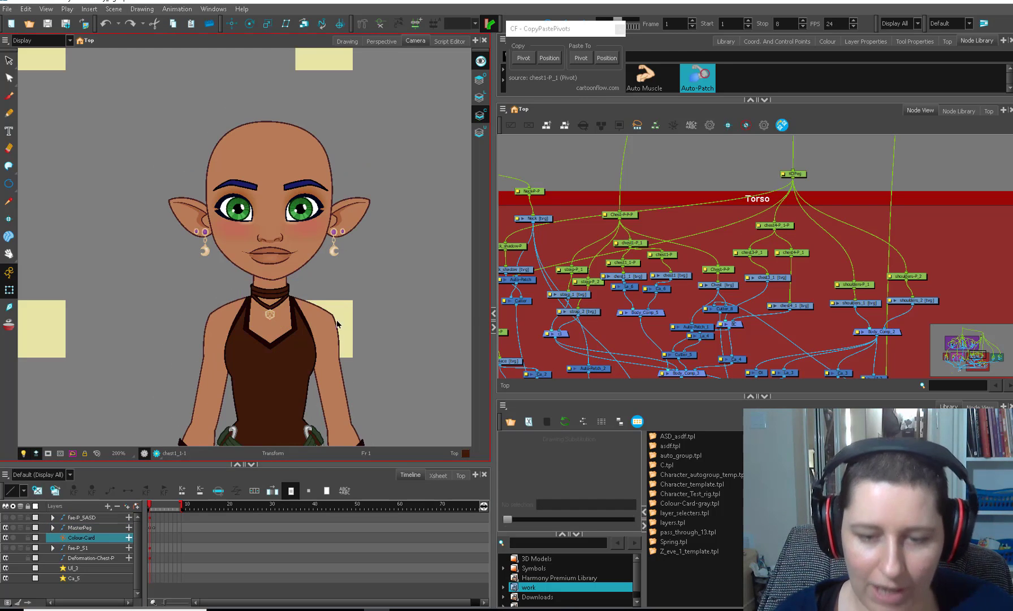
key("1")
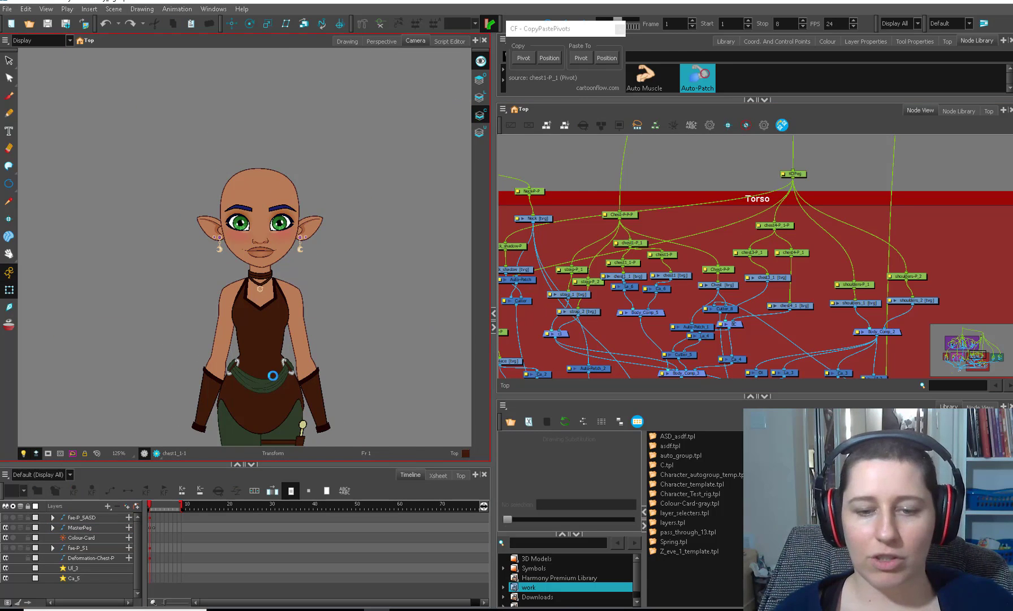
key("2")
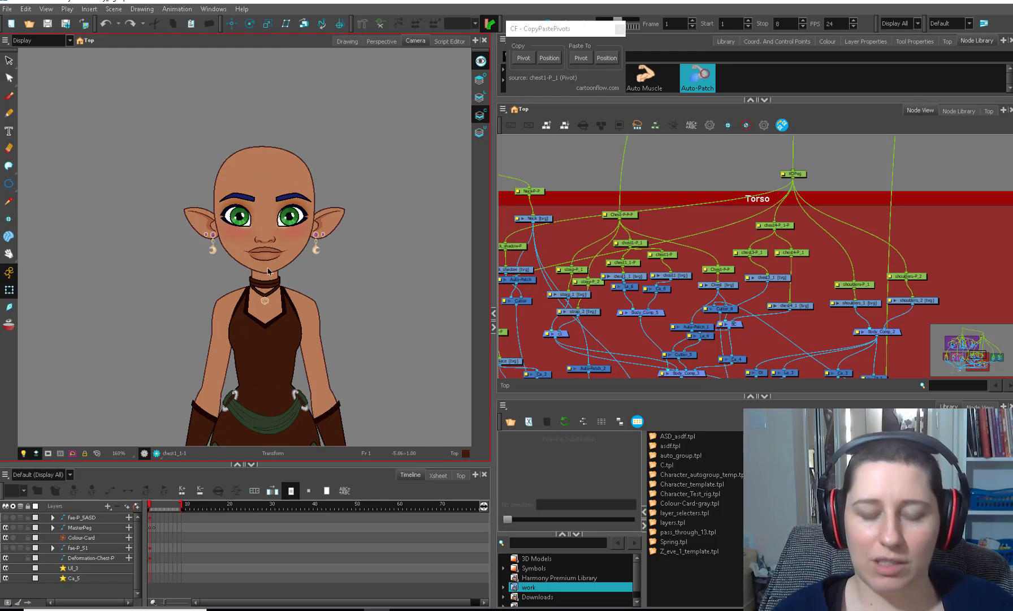
Step: Select the neckline piece chest1 and the Chest peg to examine how they sit on the torso
mouse_move(291, 360)
left_mouse_down()
mouse_move(286, 242)
mouse_move(274, 314)
left_mouse_up()
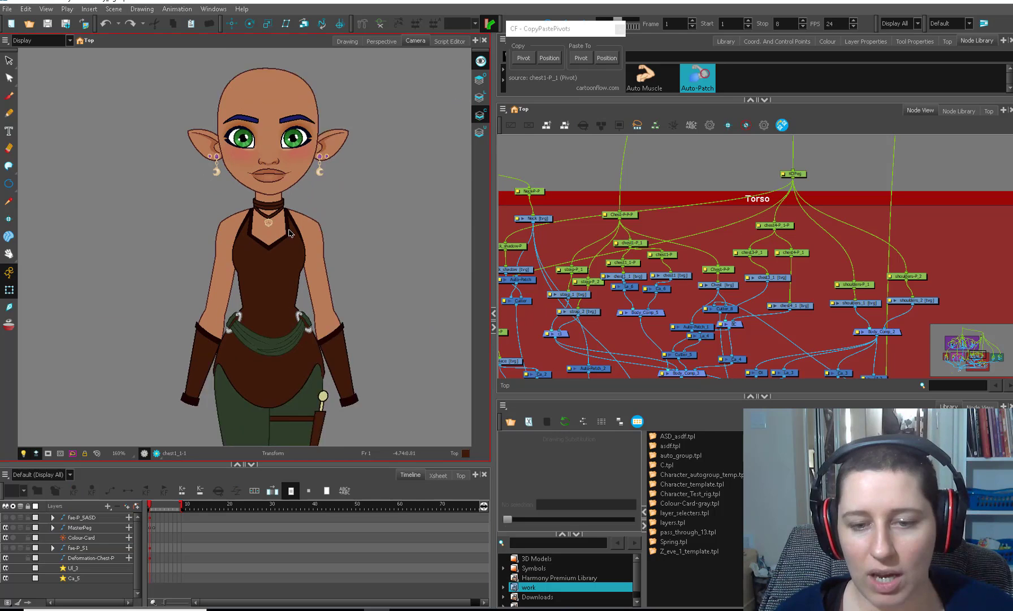
key("2")
left_click(287, 242)
key("2")
key("2")
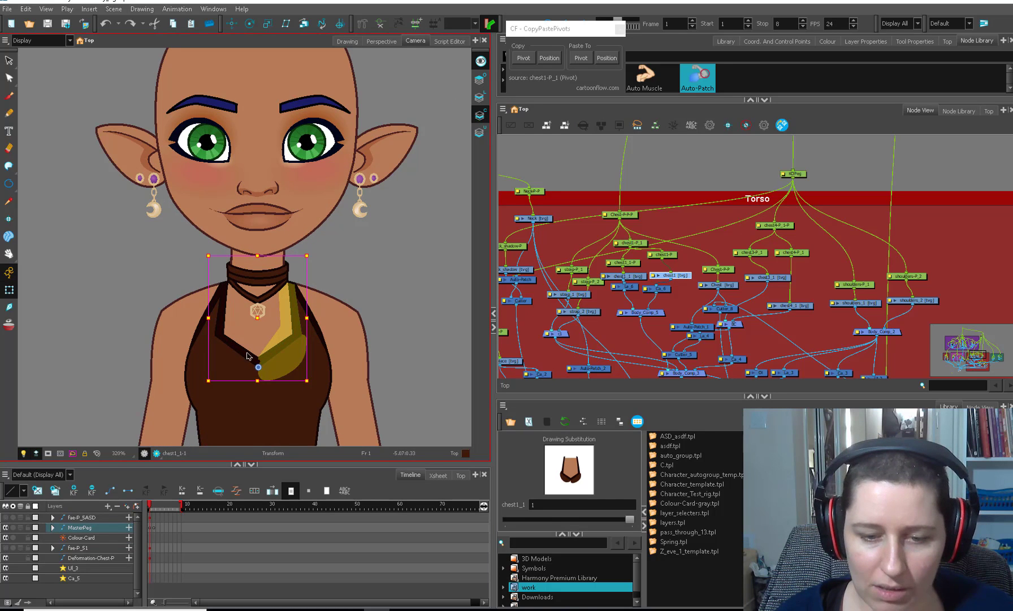
key("1")
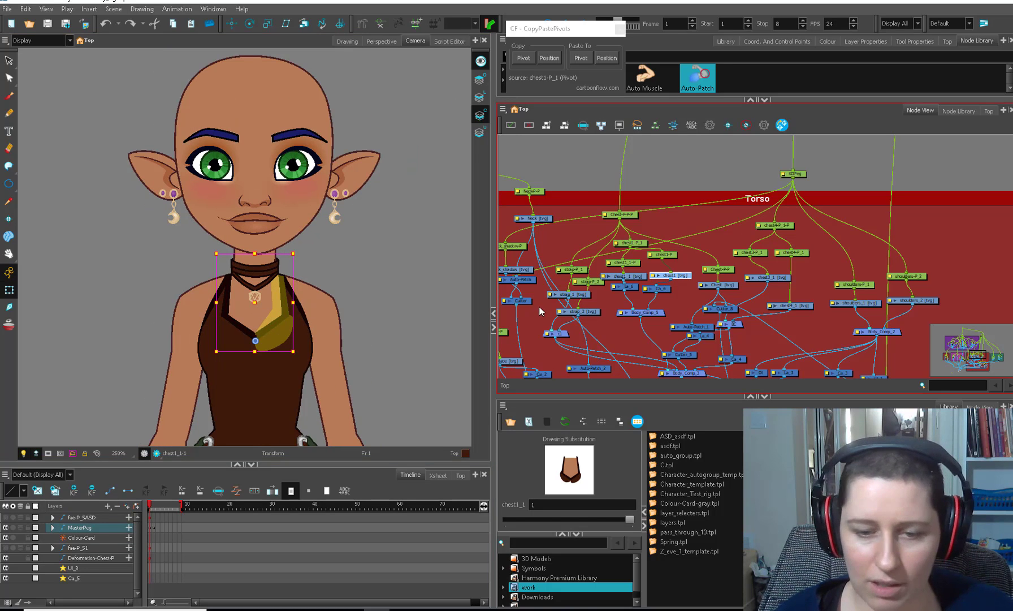
left_click(286, 361)
key("1")
key("1")
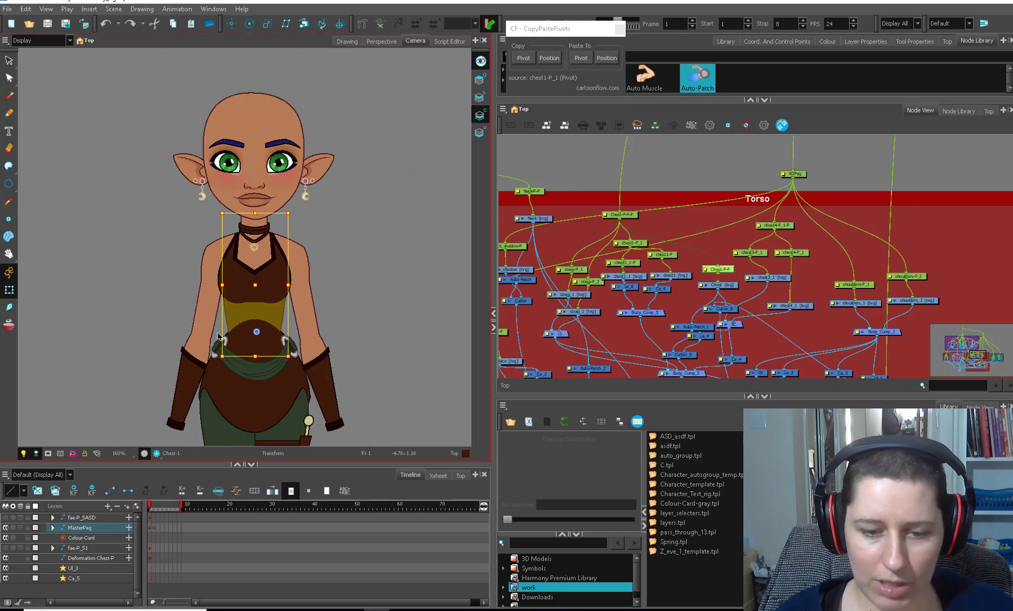
Step: Select a forearm with its parent arm peg and the wand holster to review how the limbs and legs are rigged
left_click(218, 336)
scroll(301, 315, "down", 3)
left_click(333, 311)
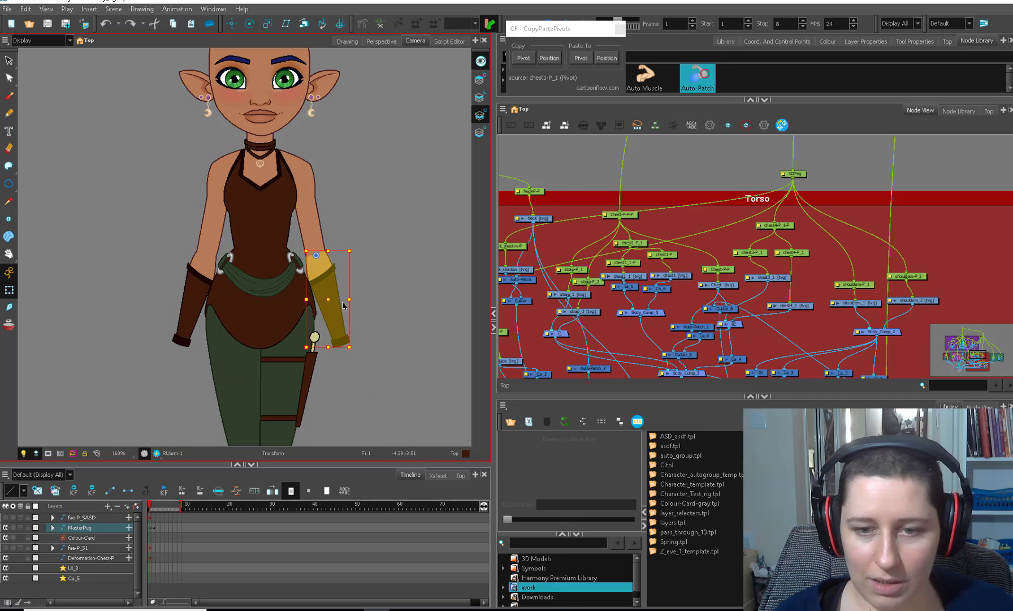
key("b")
left_click_drag(326, 425, 330, 299)
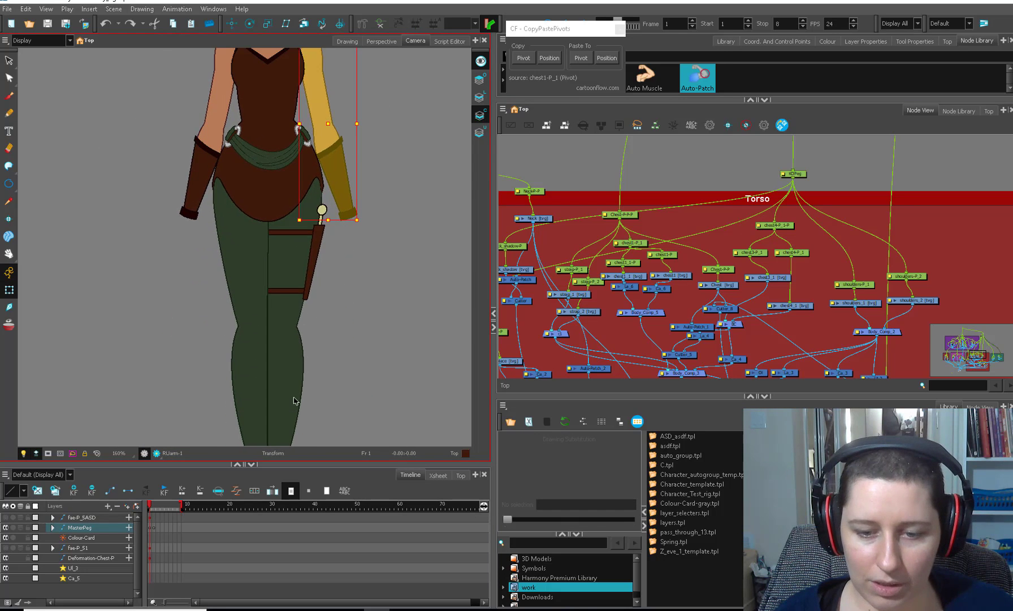
left_click(294, 398)
mouse_move(312, 380)
left_mouse_down()
mouse_move(309, 351)
mouse_move(322, 488)
left_mouse_up()
left_click(306, 340)
key("2")
mouse_move(314, 168)
left_mouse_down()
mouse_move(320, 343)
mouse_move(292, 336)
left_mouse_up()
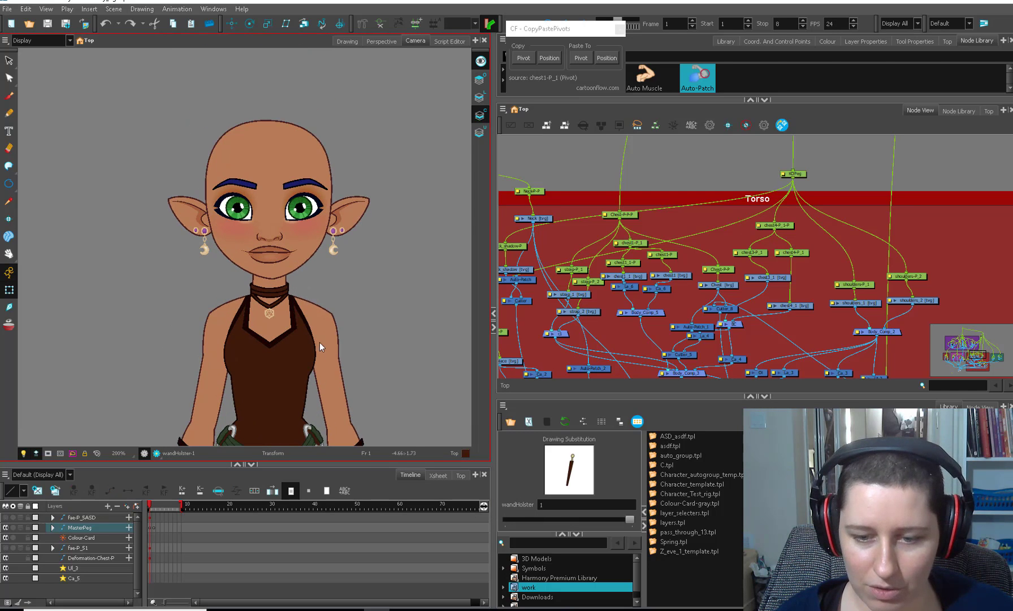
Step: Test the whole neckline by selecting chest1-P_1 and shifting it slightly sideways
left_click(329, 341)
key("2")
key("2")
key("2")
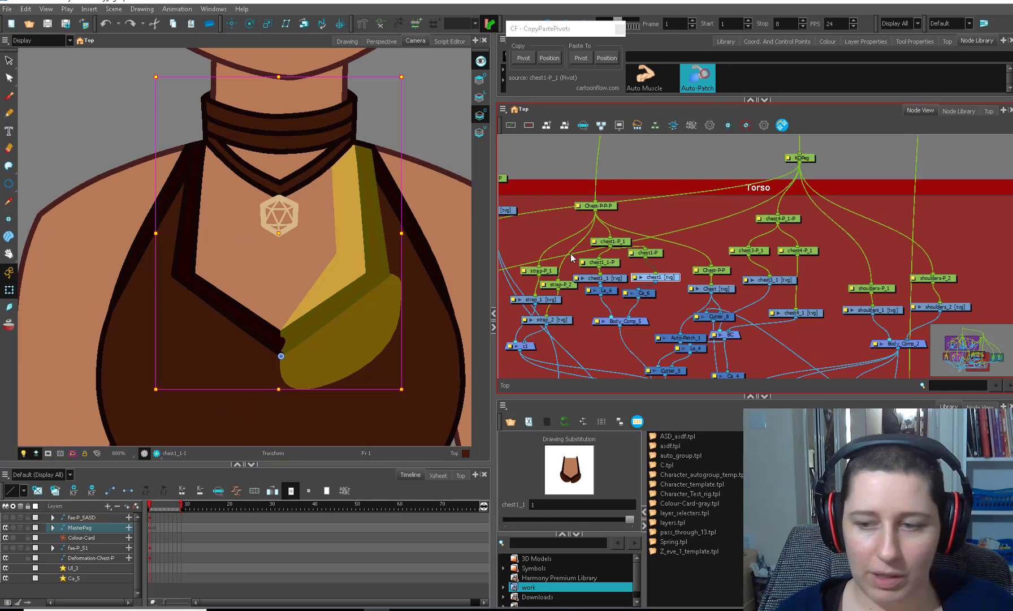
left_click_drag(609, 242, 609, 239)
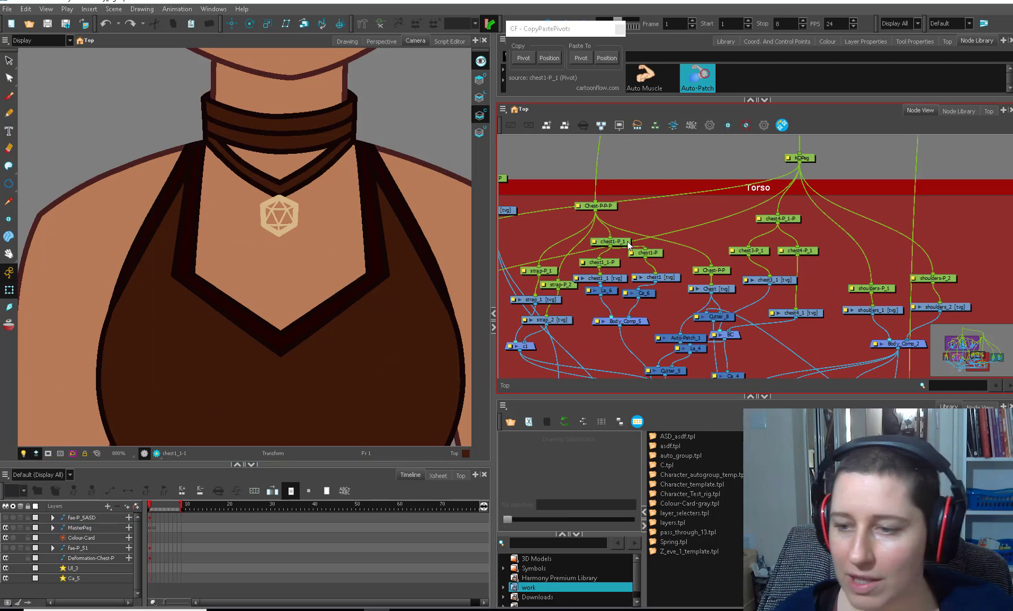
scroll(284, 379, "down", 3)
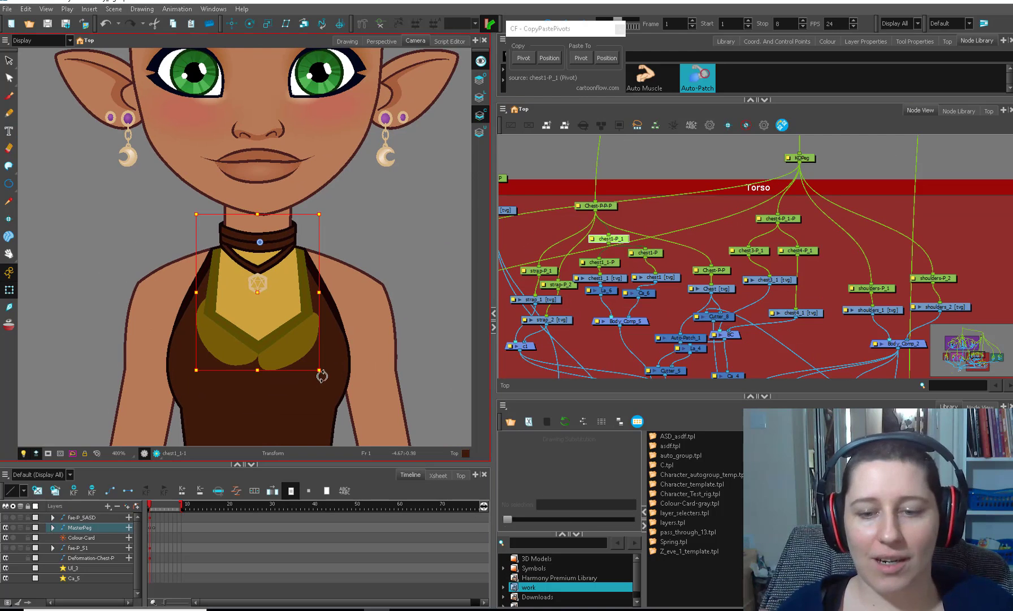
left_click(302, 309)
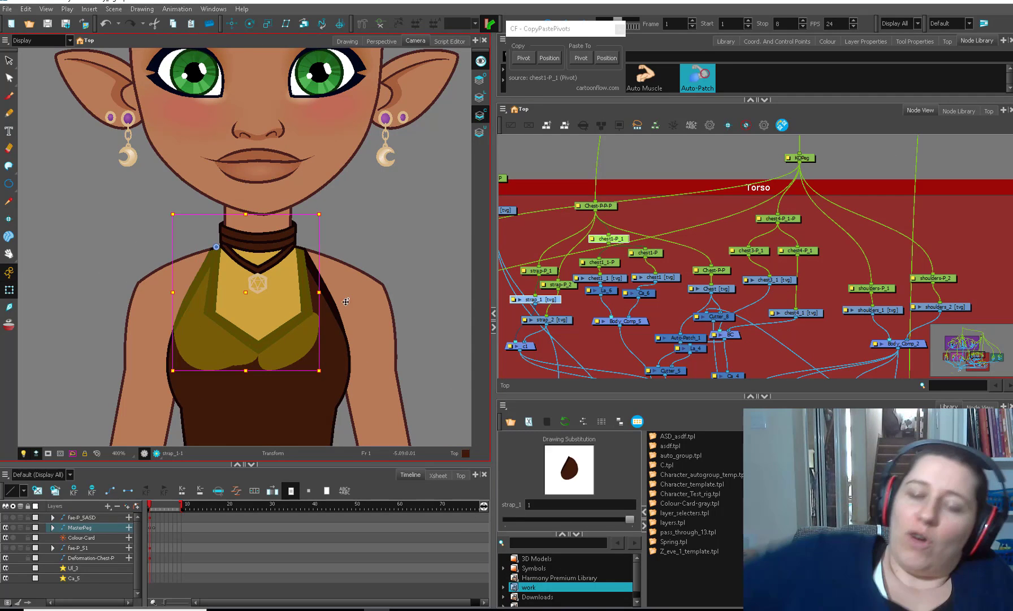
left_click(613, 238)
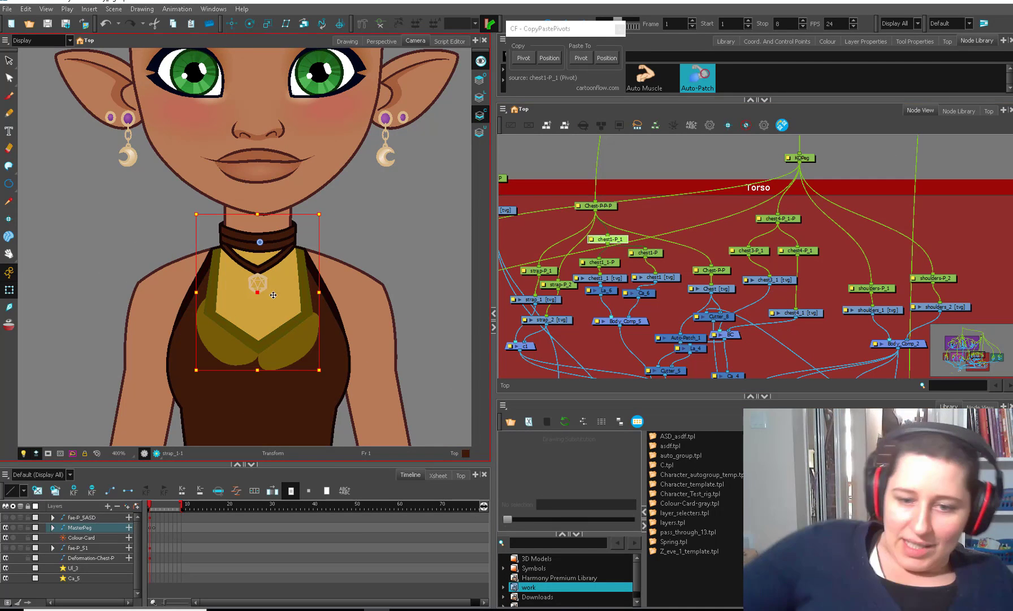
left_click_drag(267, 285, 286, 284)
Step: Skew the two neckline pieces, chest1_1 and chest1, about their pivots at the lower tip
left_click(335, 238)
left_click(259, 281)
left_click(256, 304)
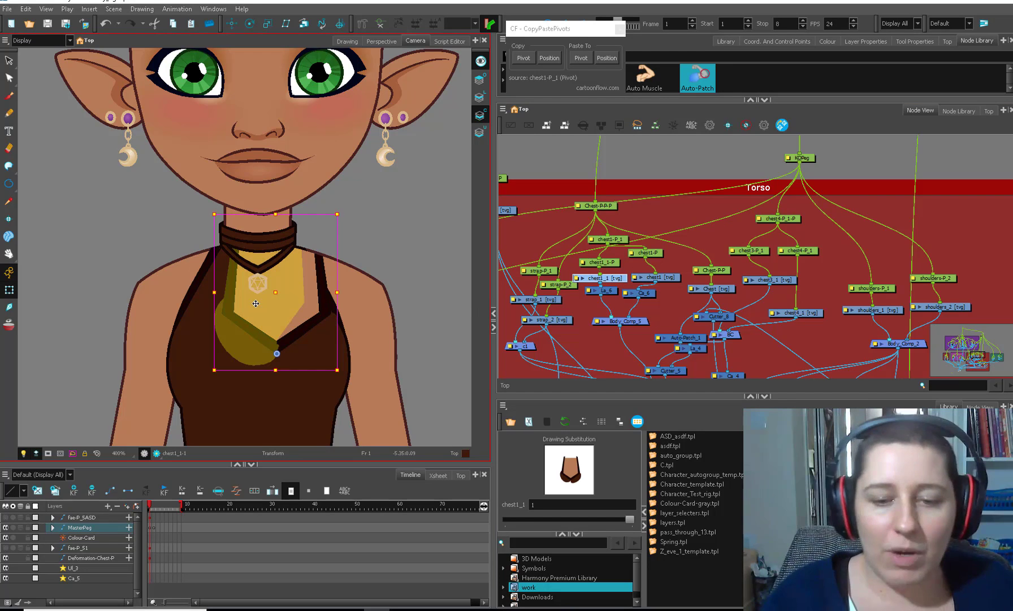
mouse_move(289, 216)
left_mouse_down()
mouse_move(262, 218)
mouse_move(298, 215)
left_mouse_up()
left_click(294, 272)
left_click_drag(299, 313, 298, 313)
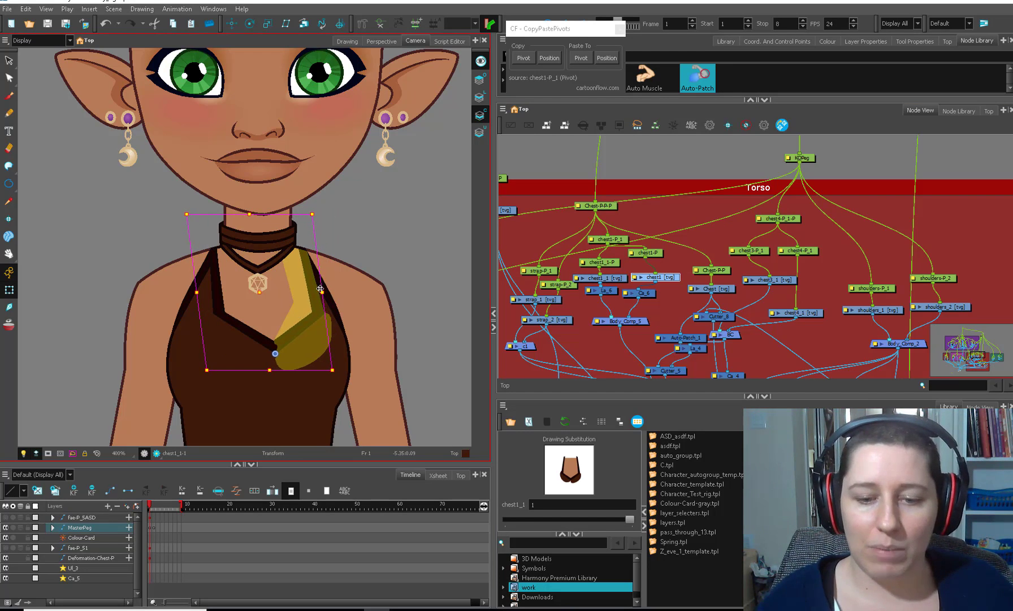
Step: Deselect the neckline and undo its test shift and skews
left_click(370, 334)
key("1")
key("1")
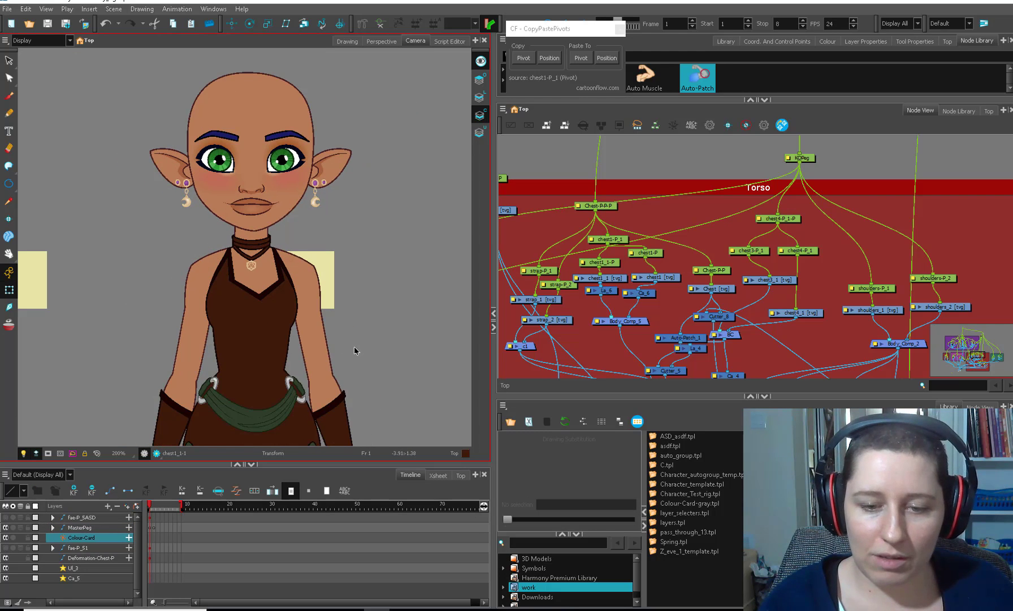
key("ctrl+z")
key("ctrl+z")
key("ctrl+z")
key("ctrl+z")
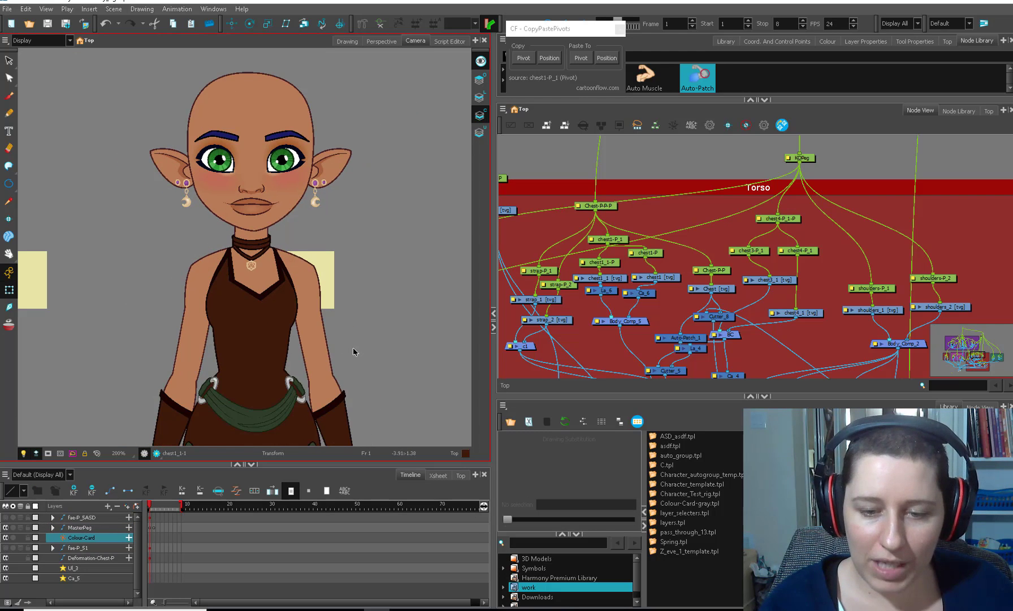
Step: Try stretching neckline piece chest1 horizontally, and undo the change
left_click(228, 252)
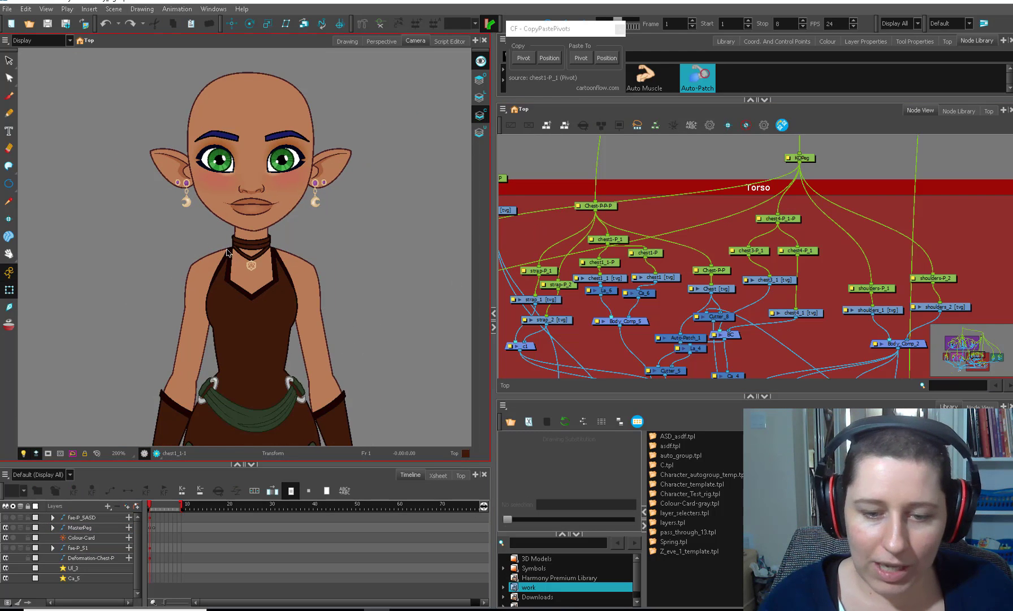
key("2")
key("2")
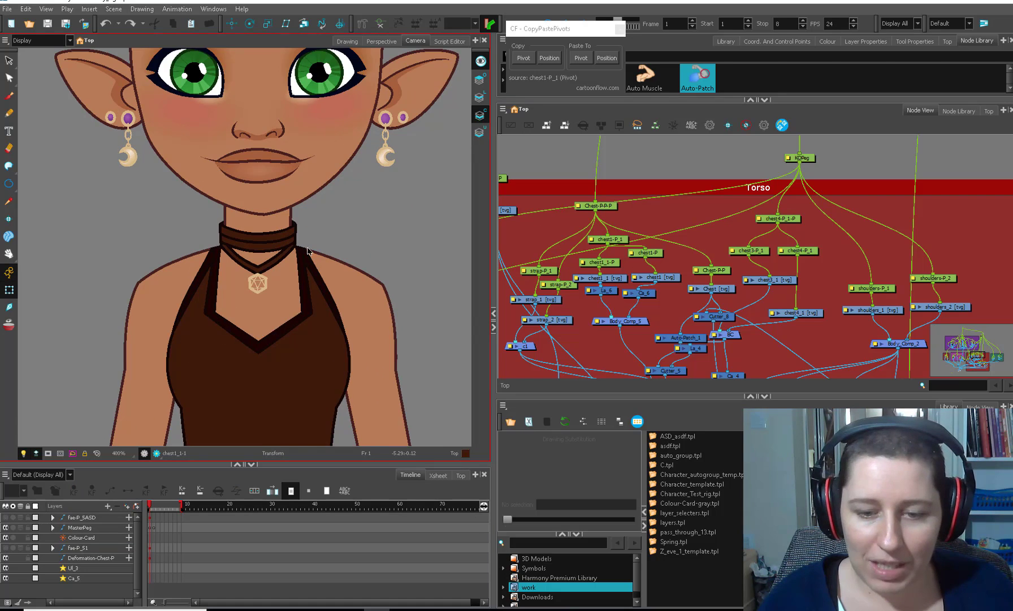
key("2")
key("2")
left_click(323, 362)
mouse_move(363, 318)
left_mouse_down()
mouse_move(345, 319)
mouse_move(377, 318)
left_mouse_up()
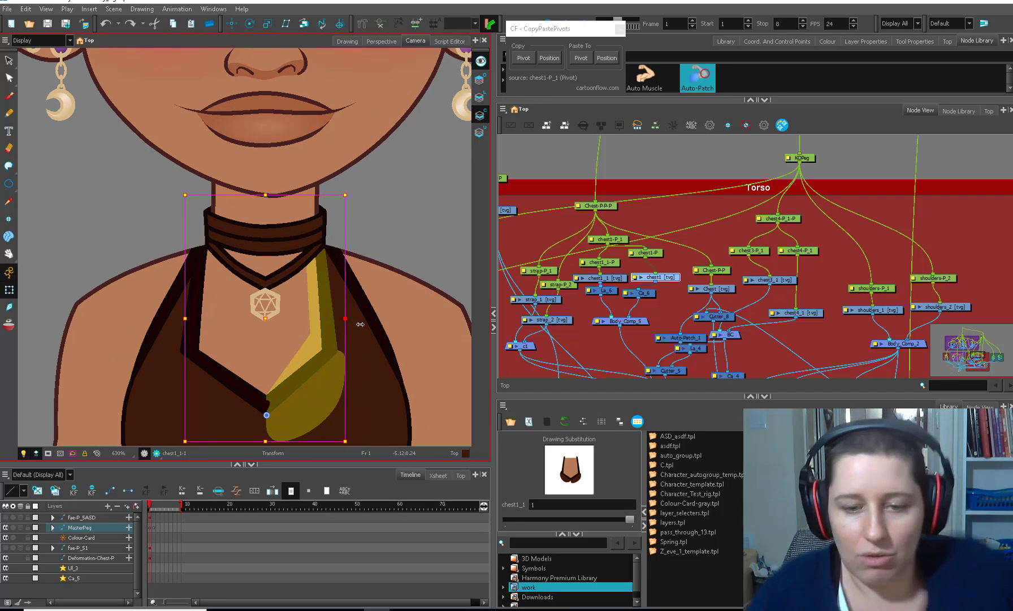
key("ctrl+z")
key("1")
left_click(511, 246)
key("1")
key("1")
key("1")
key("1")
key("1")
key("1")
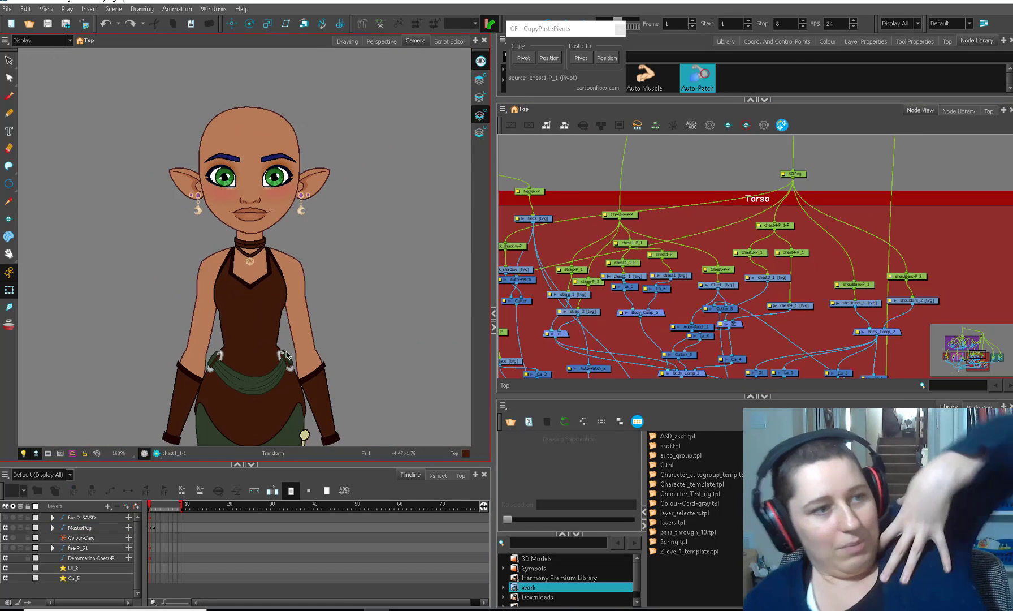
key("2")
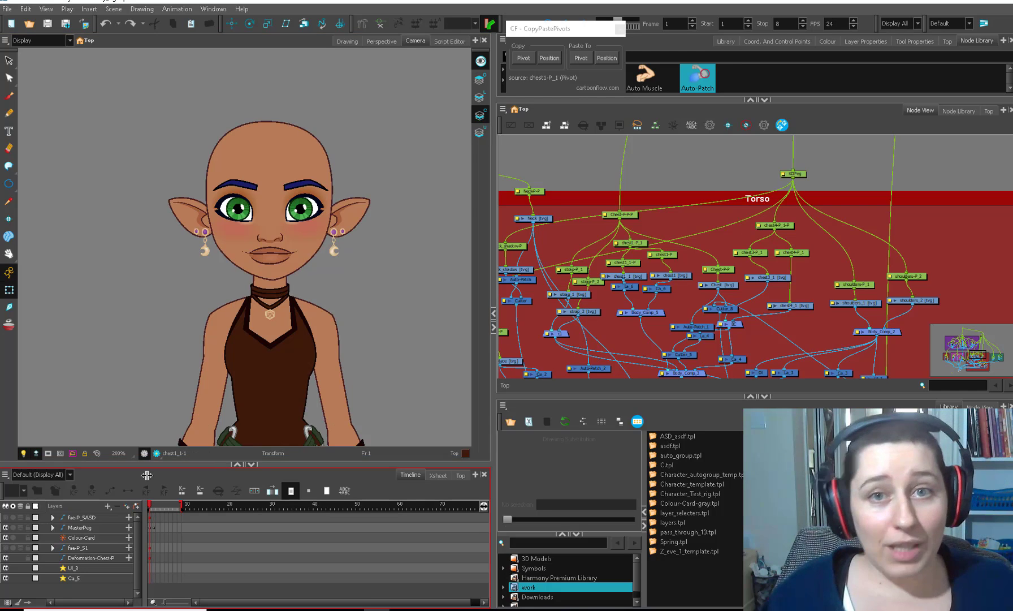
left_click(288, 328)
left_click(317, 368)
key("1")
key("1")
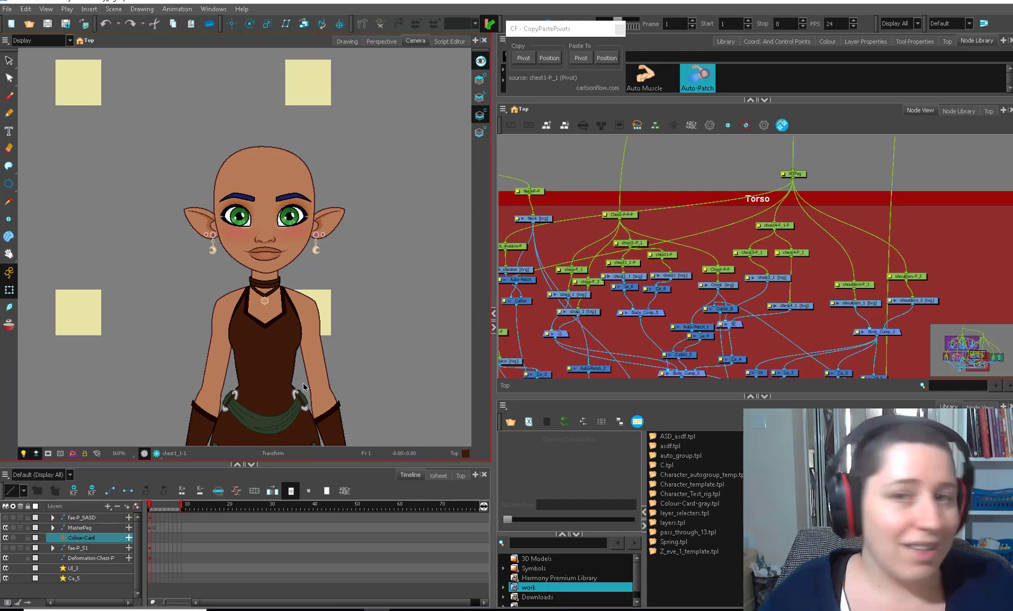
left_click(511, 290)
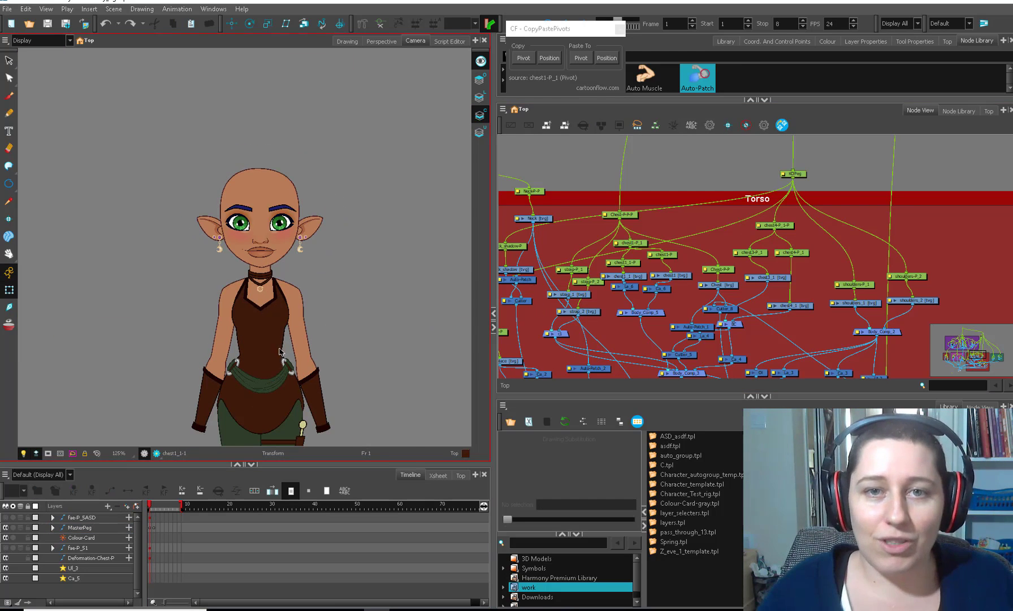
Step: Select neckline piece chest1, the Chest drawing, and a forearm with its parent arm peg to review the finished body rig
scroll(281, 351, "up", 4)
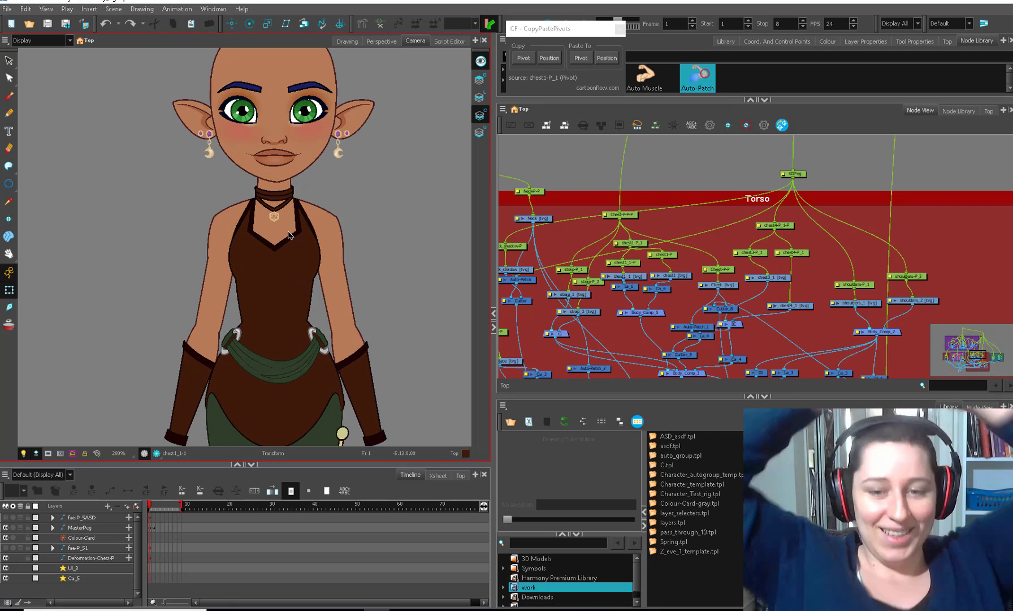
left_click(289, 234)
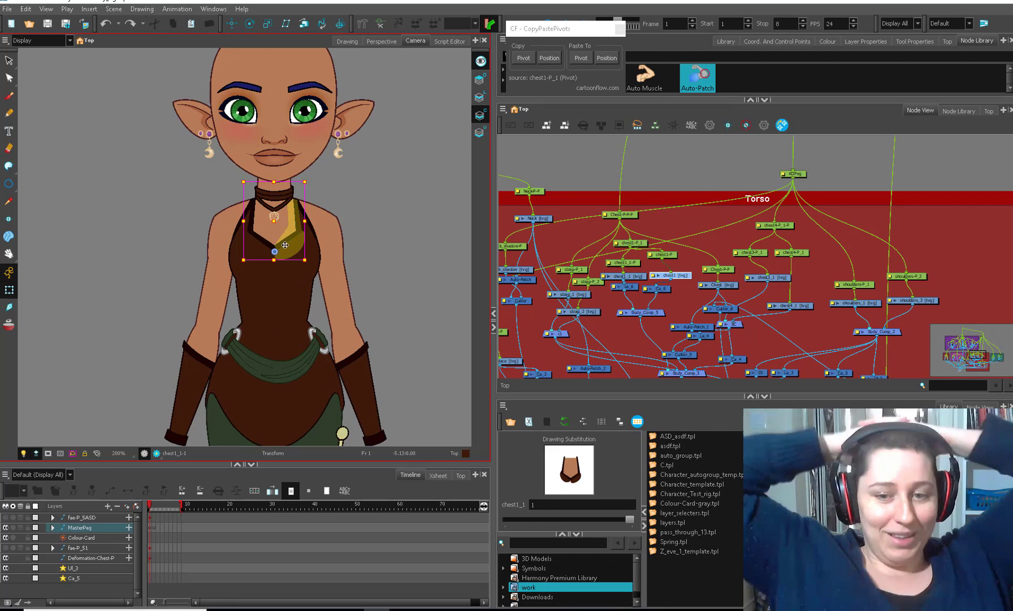
scroll(289, 313, "up", 2)
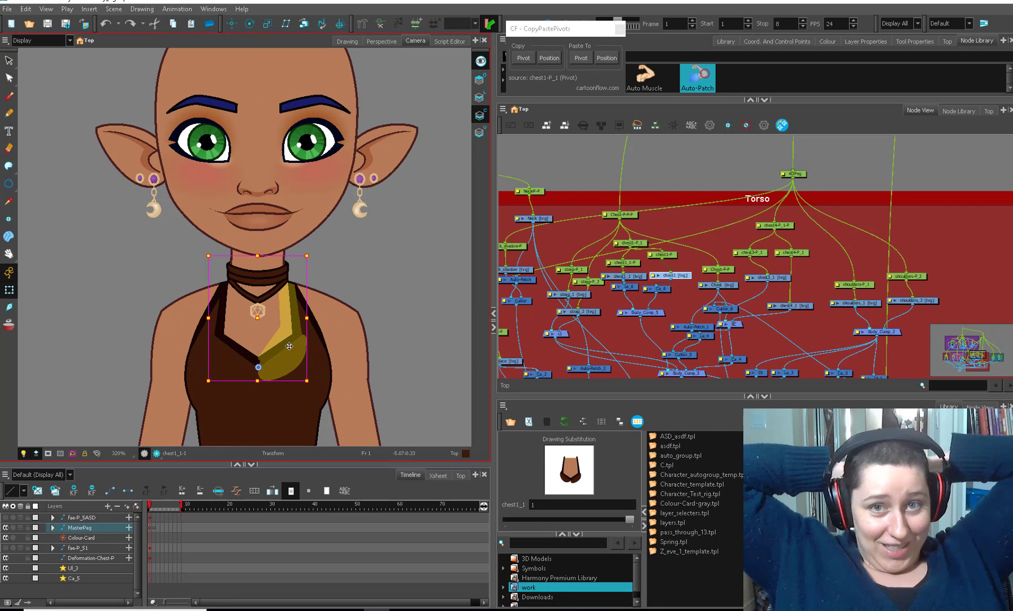
key("1")
key("1")
key("1")
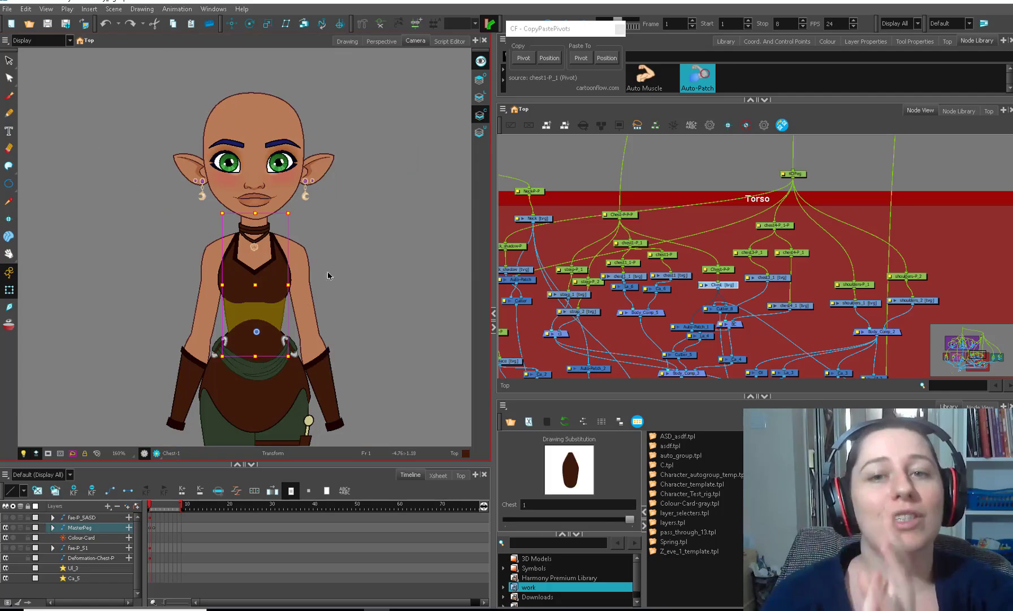
left_click(276, 321)
left_click(197, 339)
key("b")
key("b")
key("b")
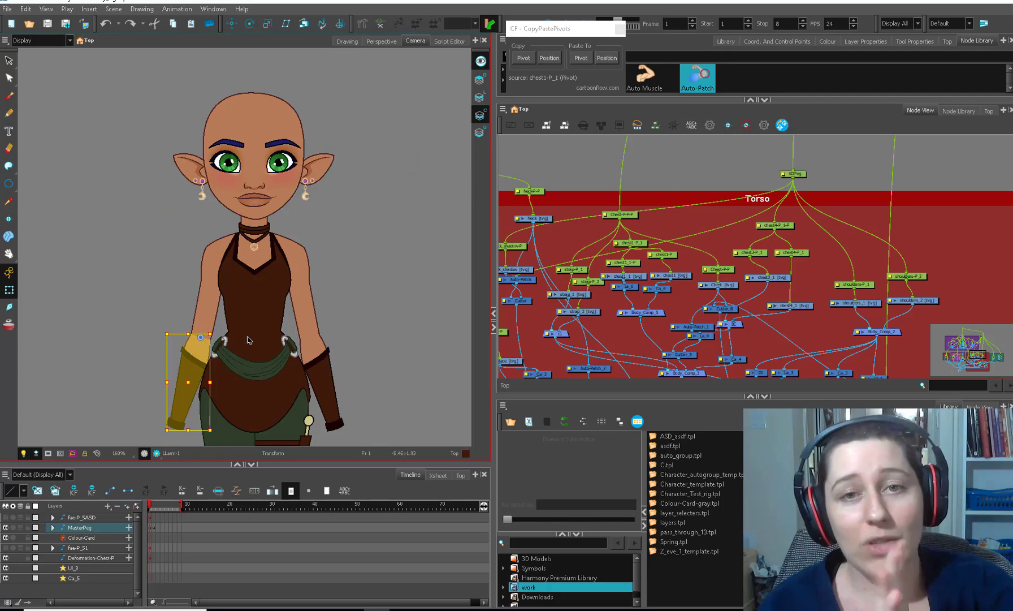
key("space")
left_click_drag(287, 360, 293, 276)
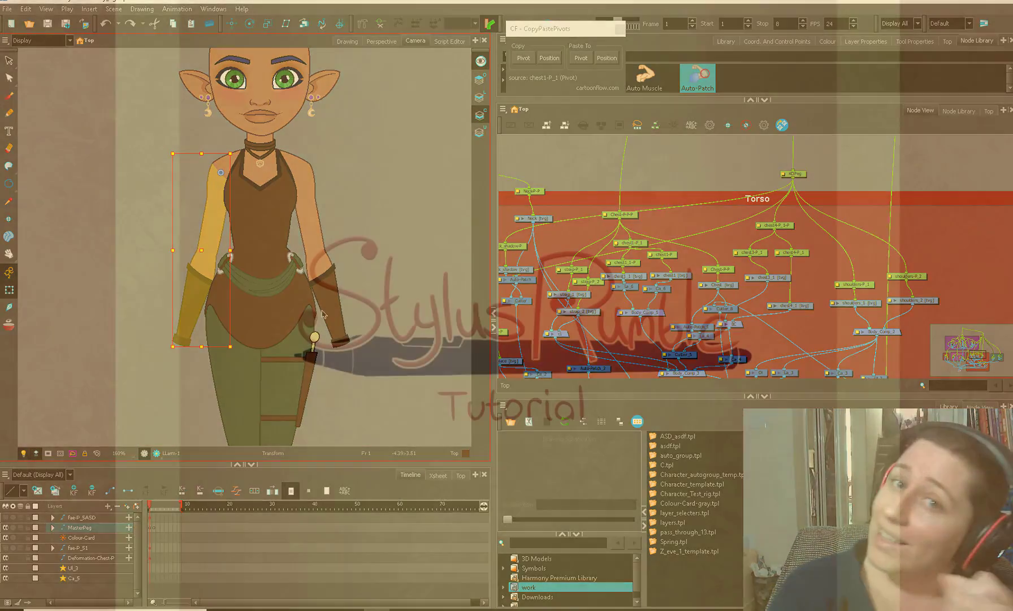